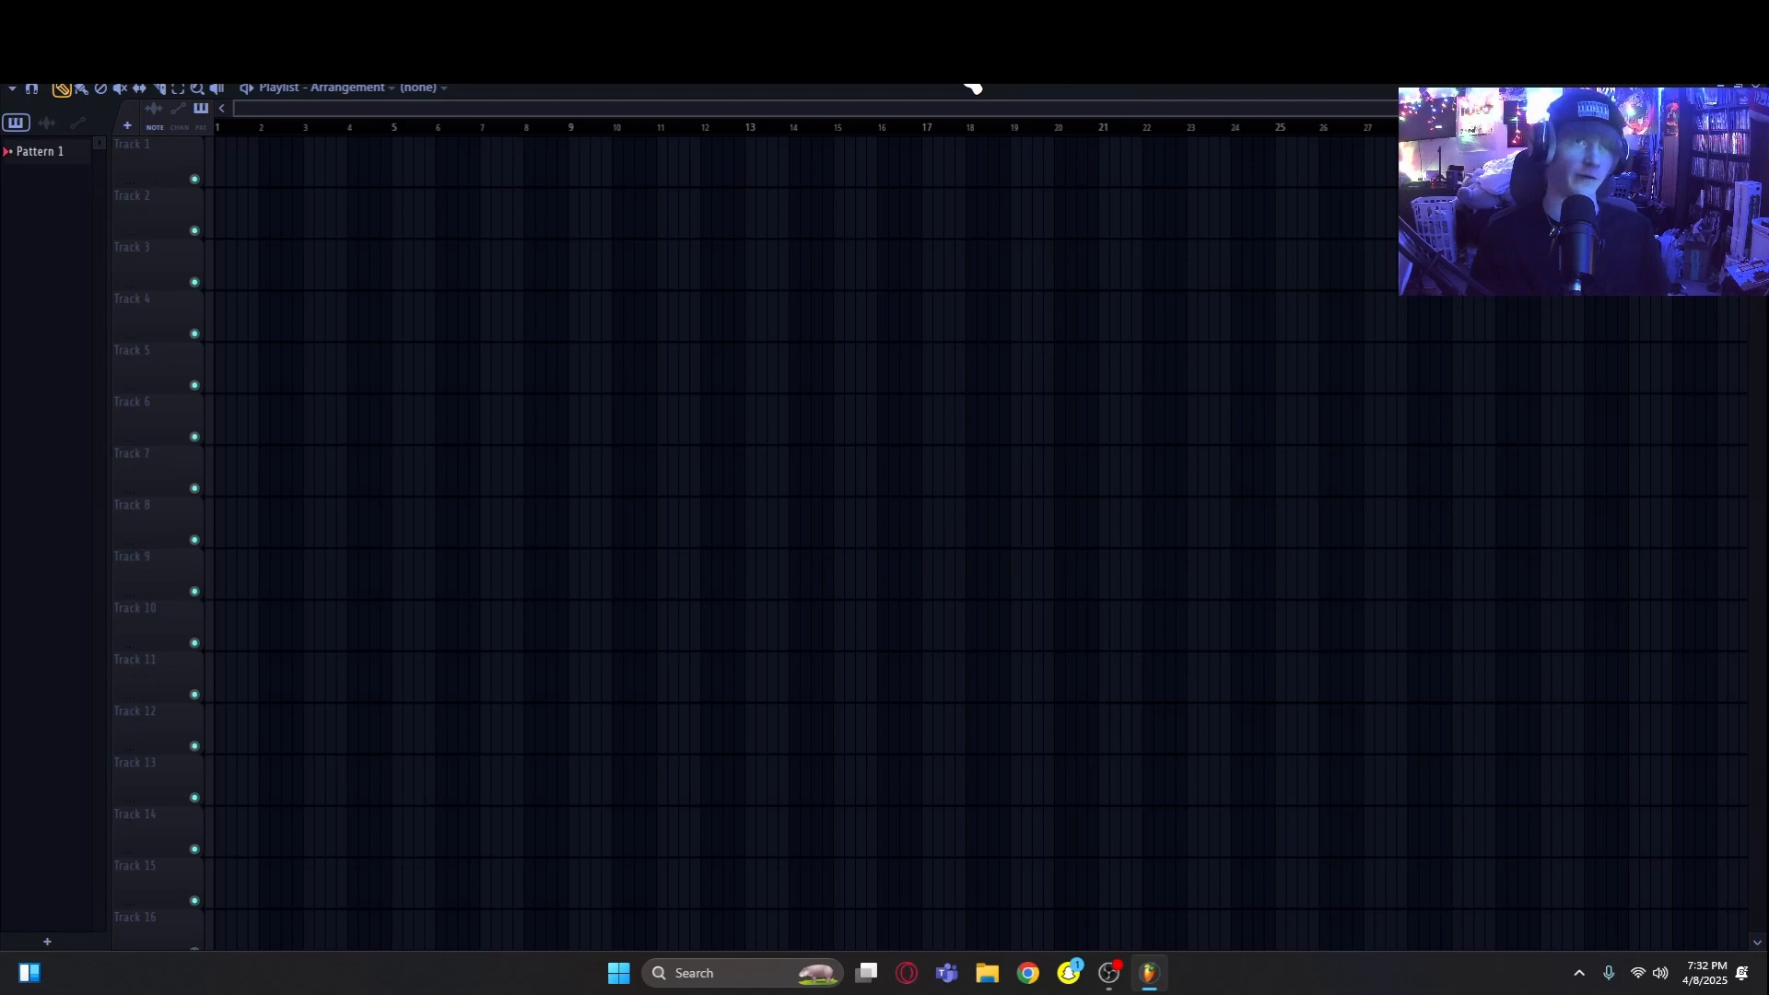
Step: Open the mixer, widen its window and select the Insert 1 track
{"action": "key", "text": "F9"}
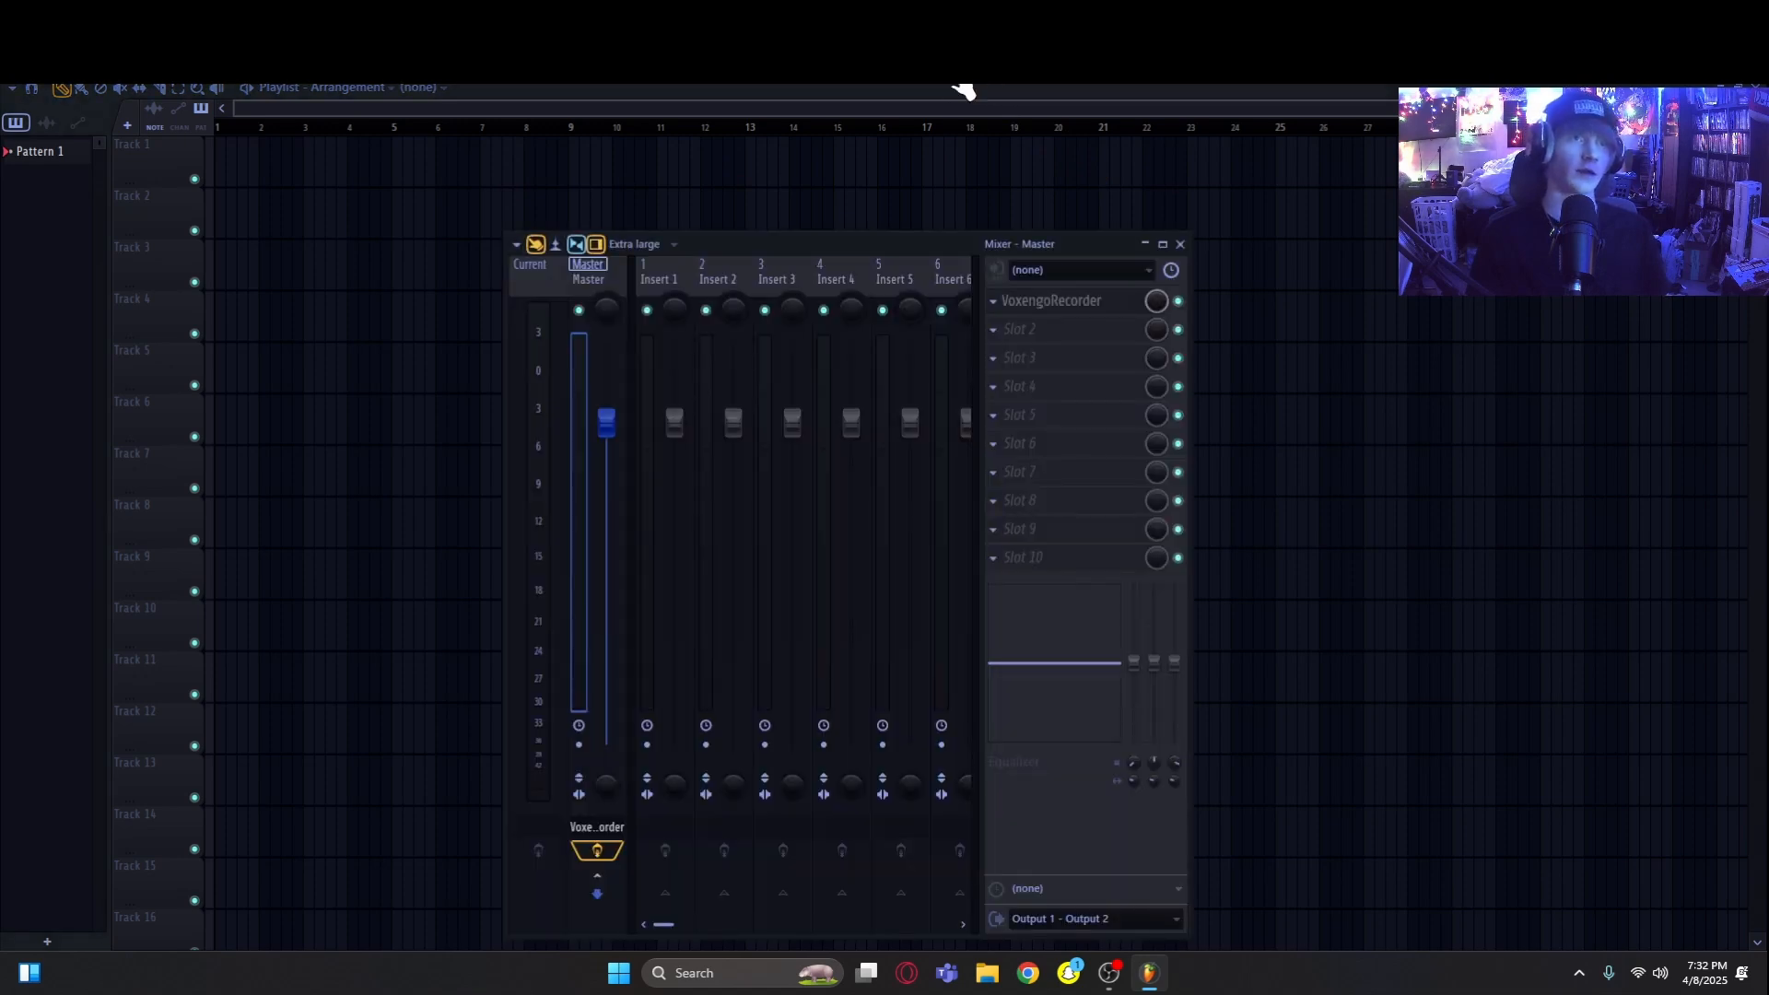
{"action": "left_click_drag", "start_coordinate": [934, 241], "coordinate": [905, 218]}
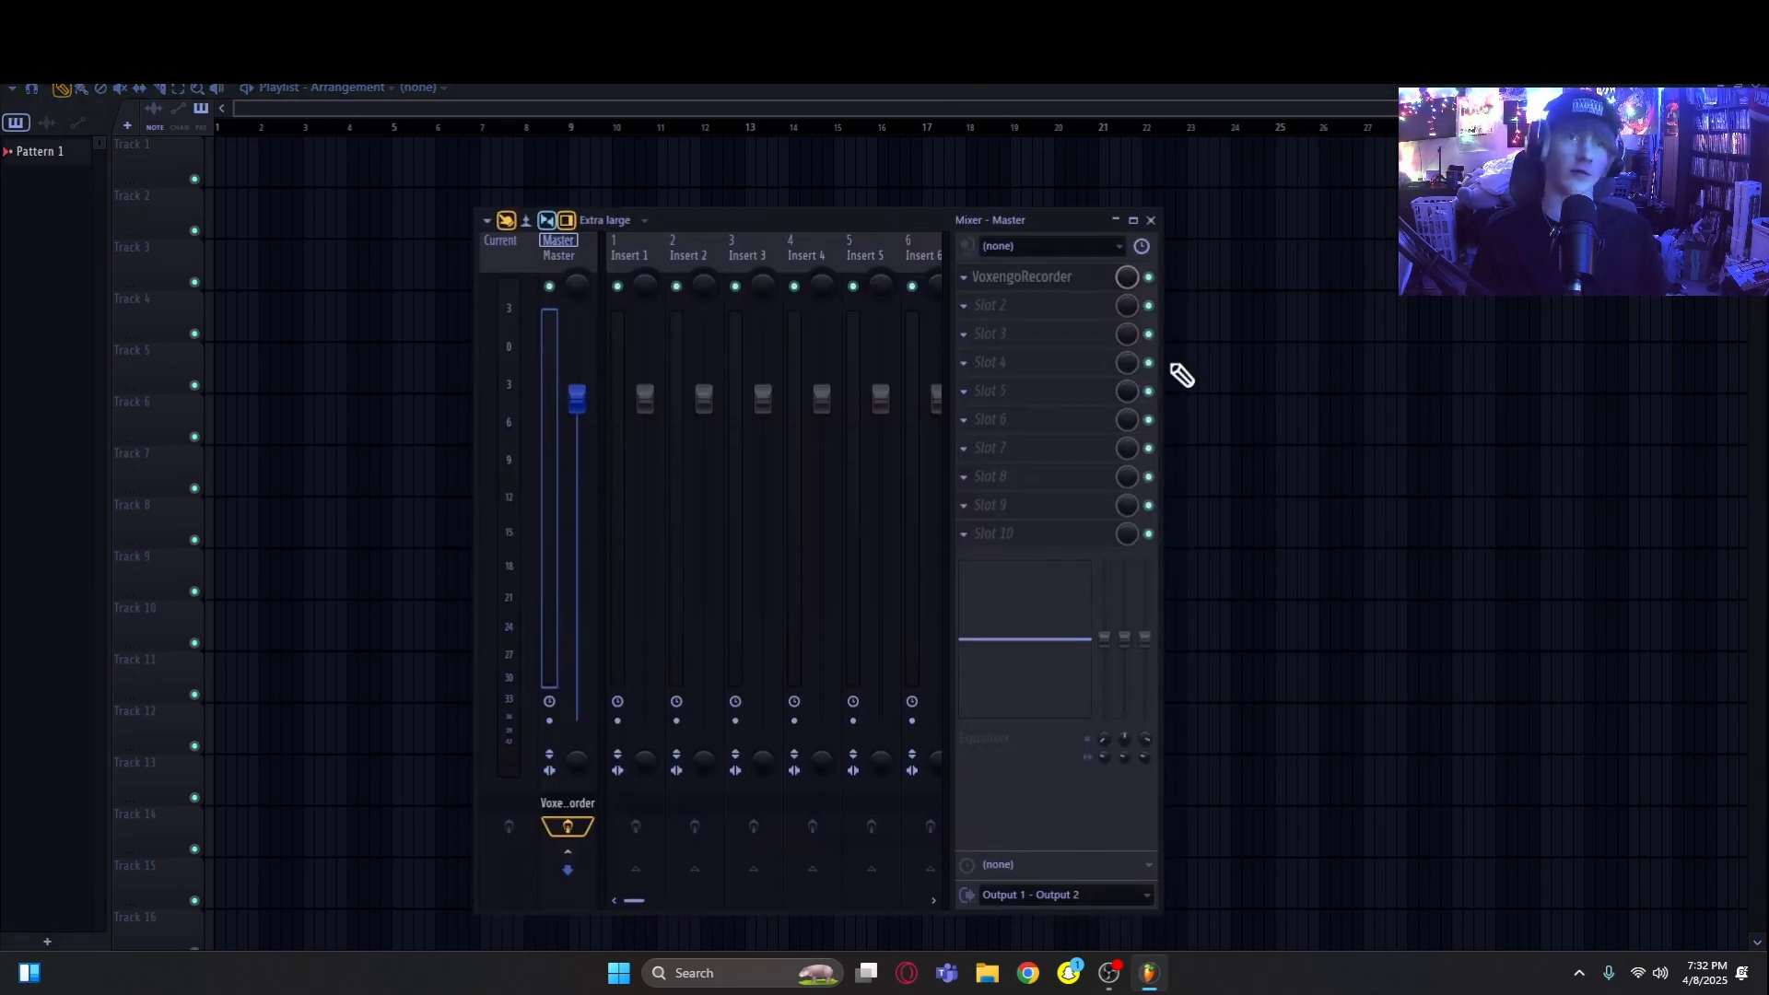
{"action": "left_click_drag", "start_coordinate": [1192, 376], "coordinate": [1275, 438]}
{"action": "right_click", "coordinate": [1259, 346]}
{"action": "left_click", "coordinate": [975, 66]}
{"action": "left_click", "coordinate": [617, 488]}
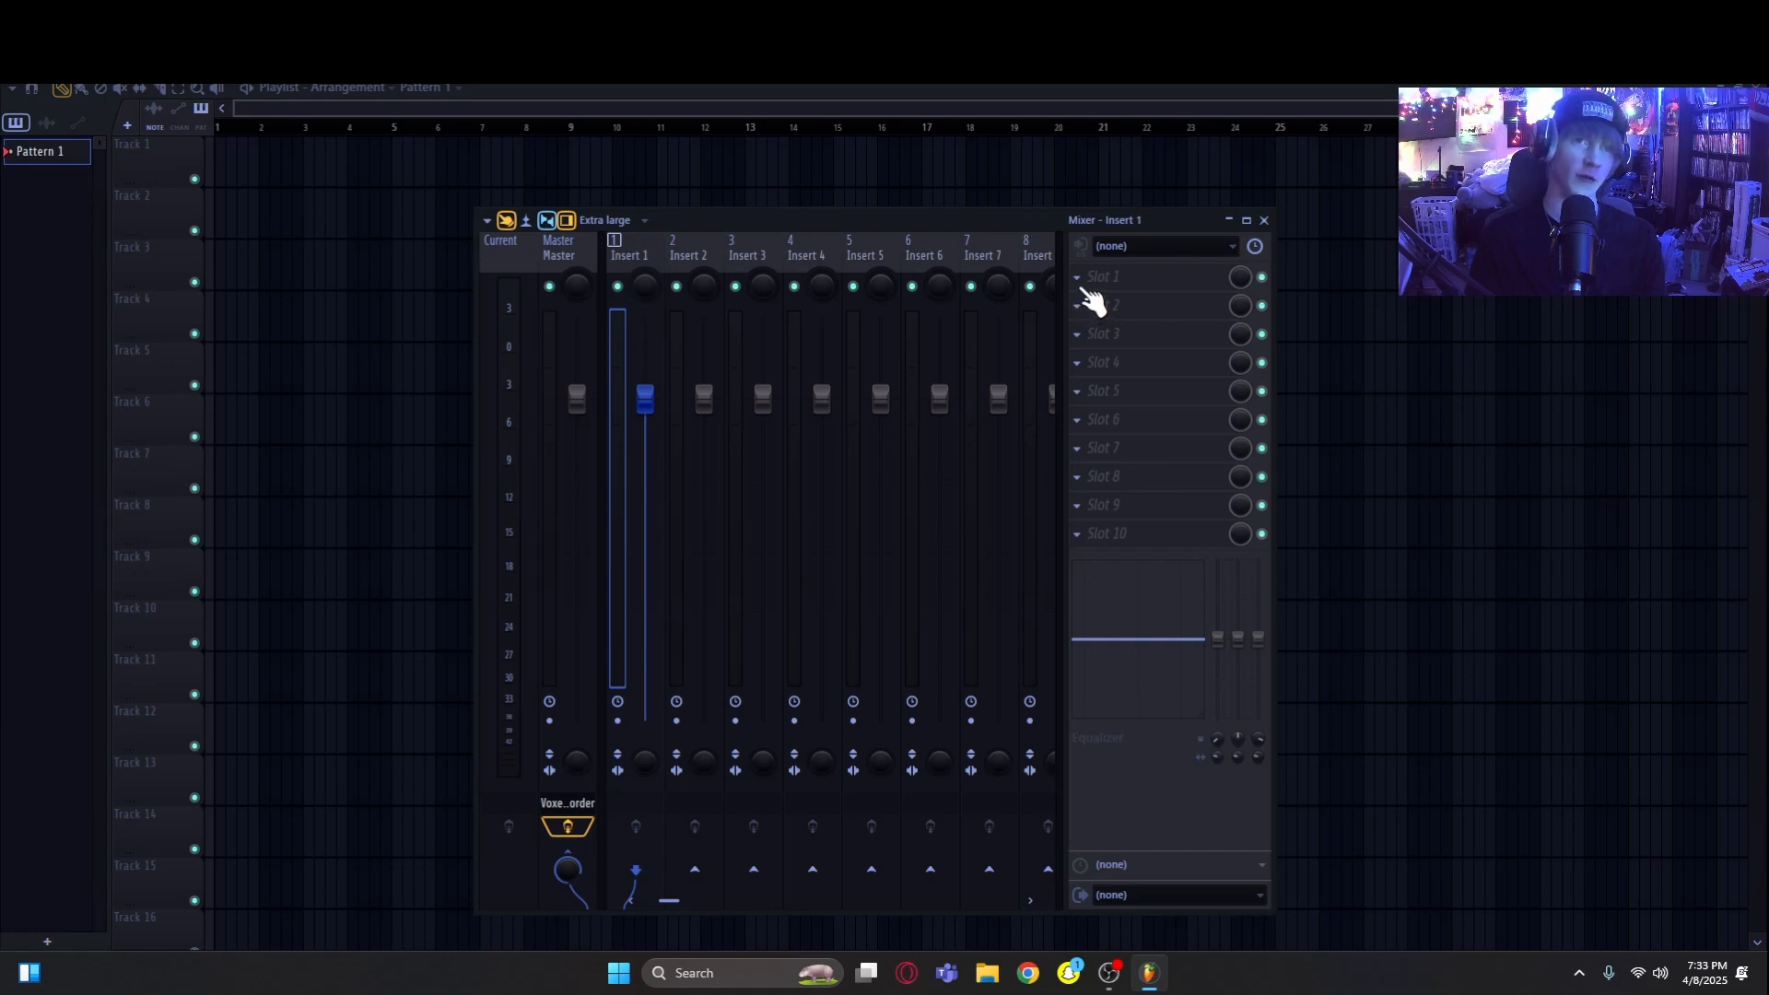
Step: Set the audio input of the Insert 1 mixer track to the mono Input 1
{"action": "left_click", "coordinate": [1147, 247]}
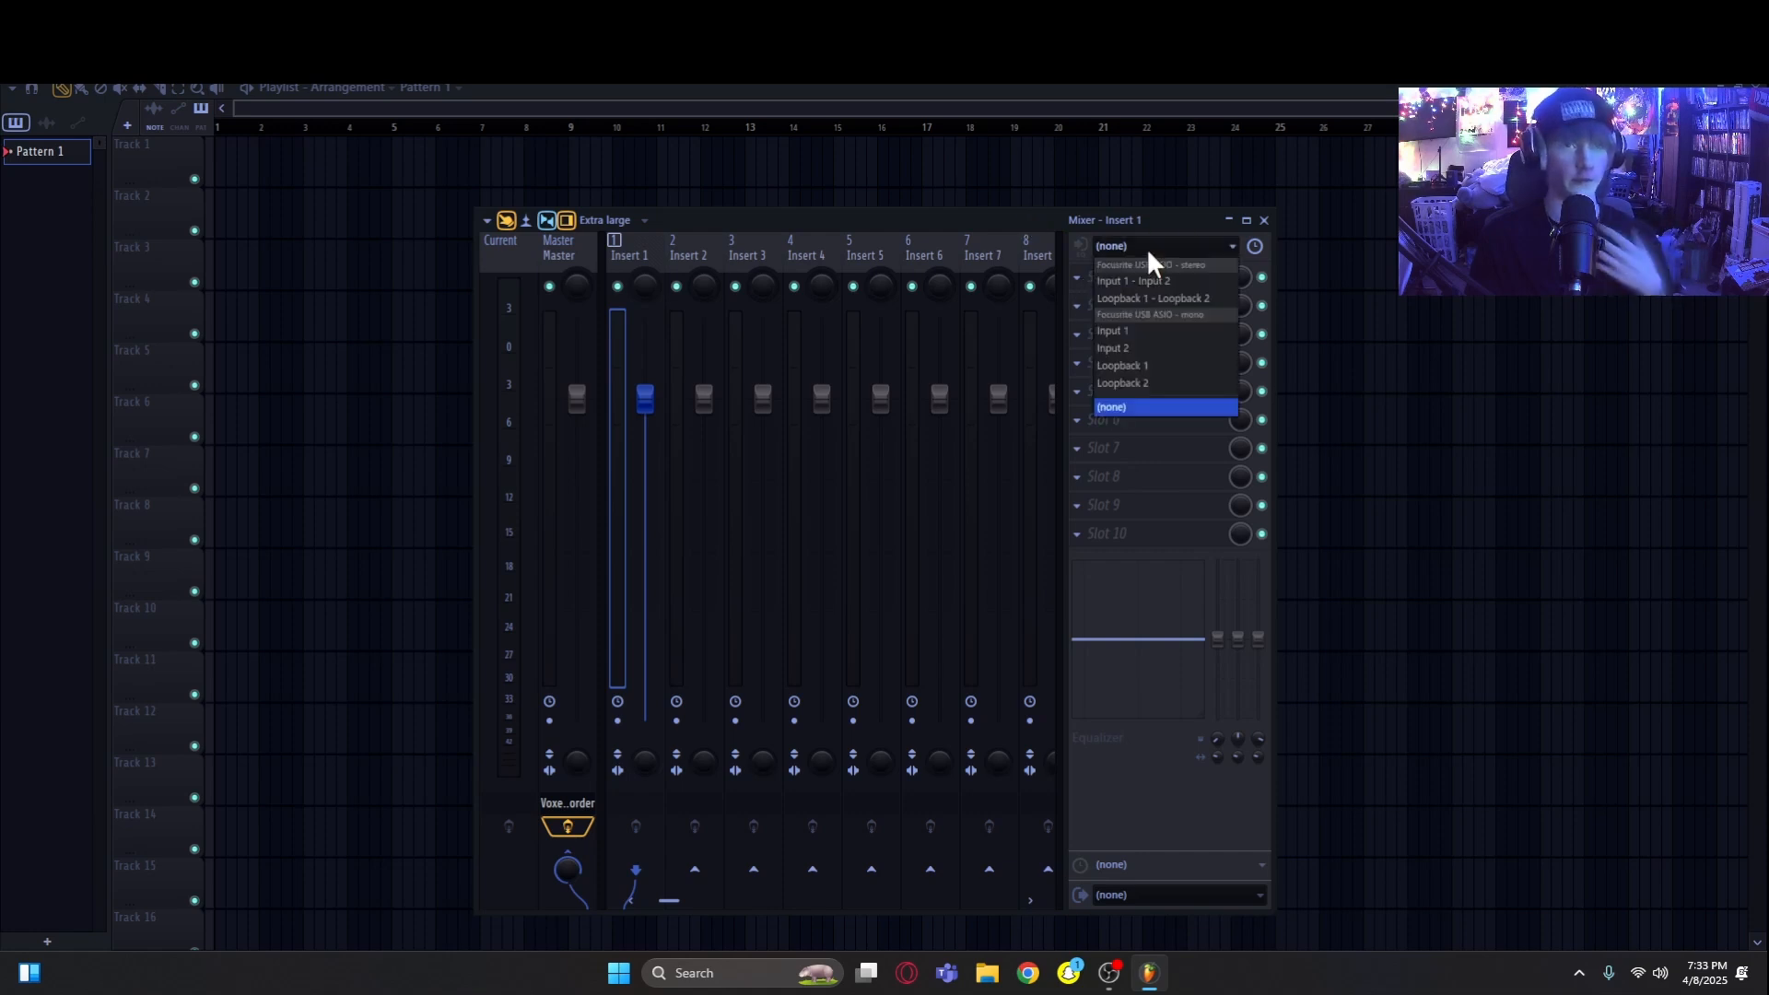
{"action": "left_click", "coordinate": [1115, 331]}
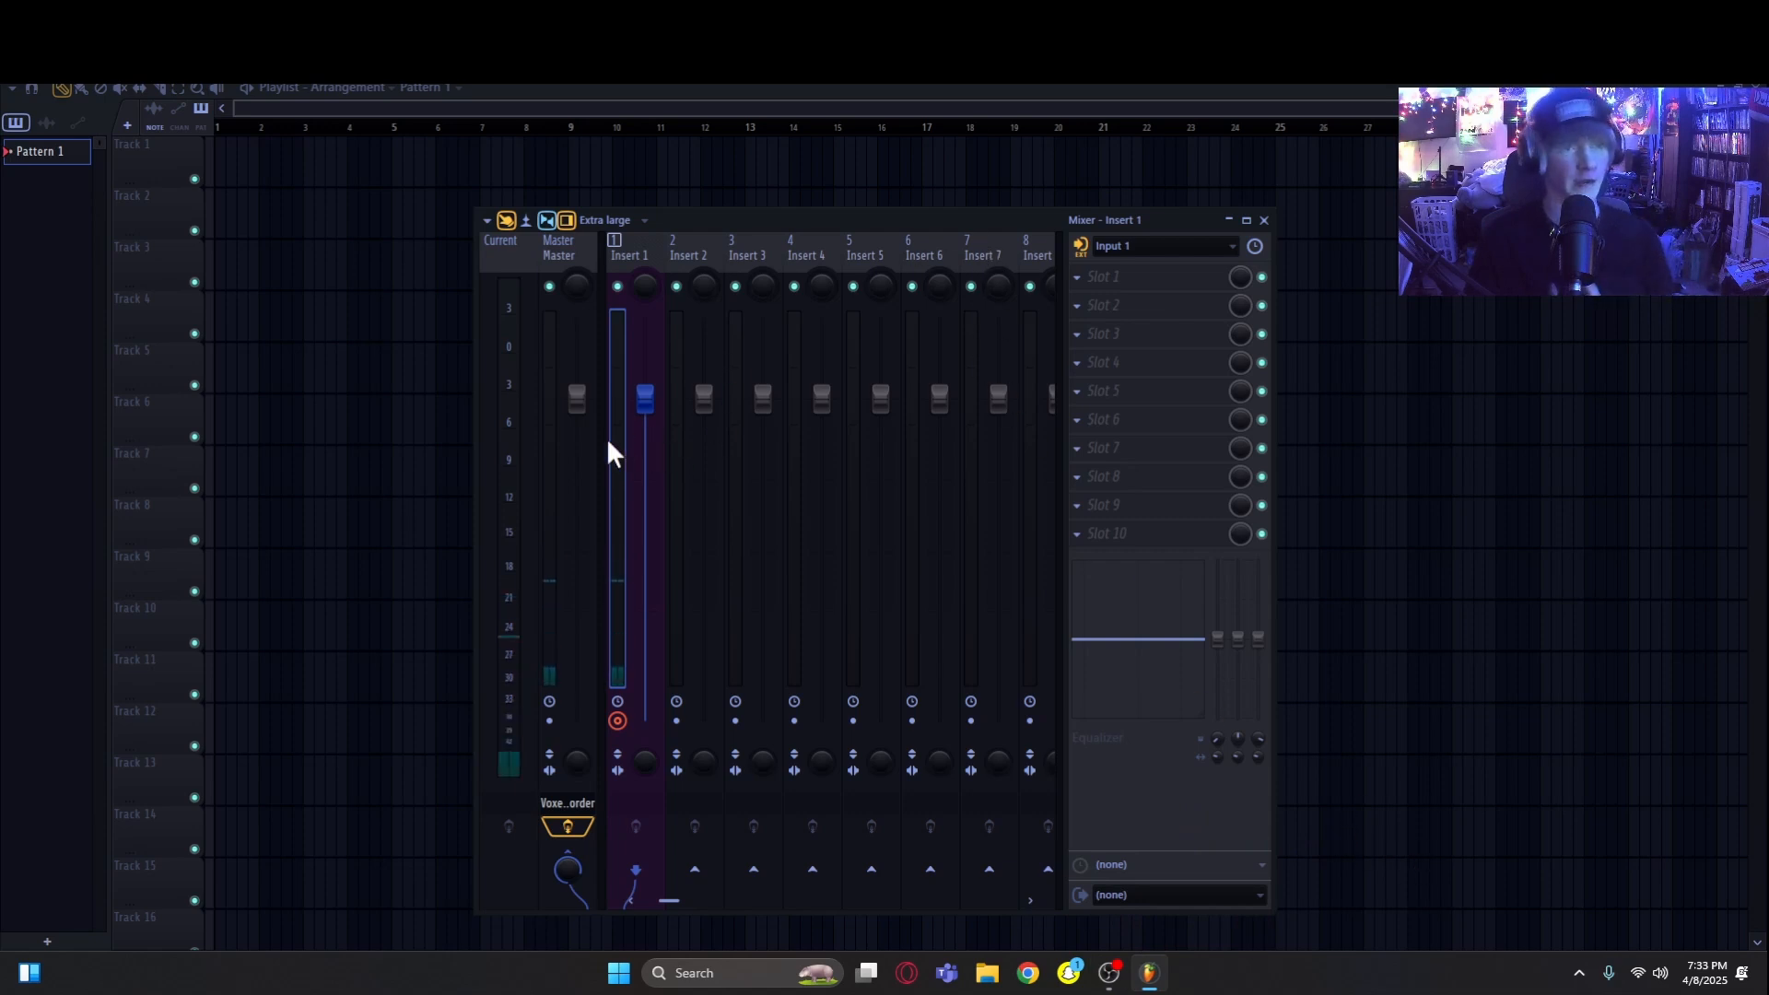
{"action": "left_click", "coordinate": [551, 584]}
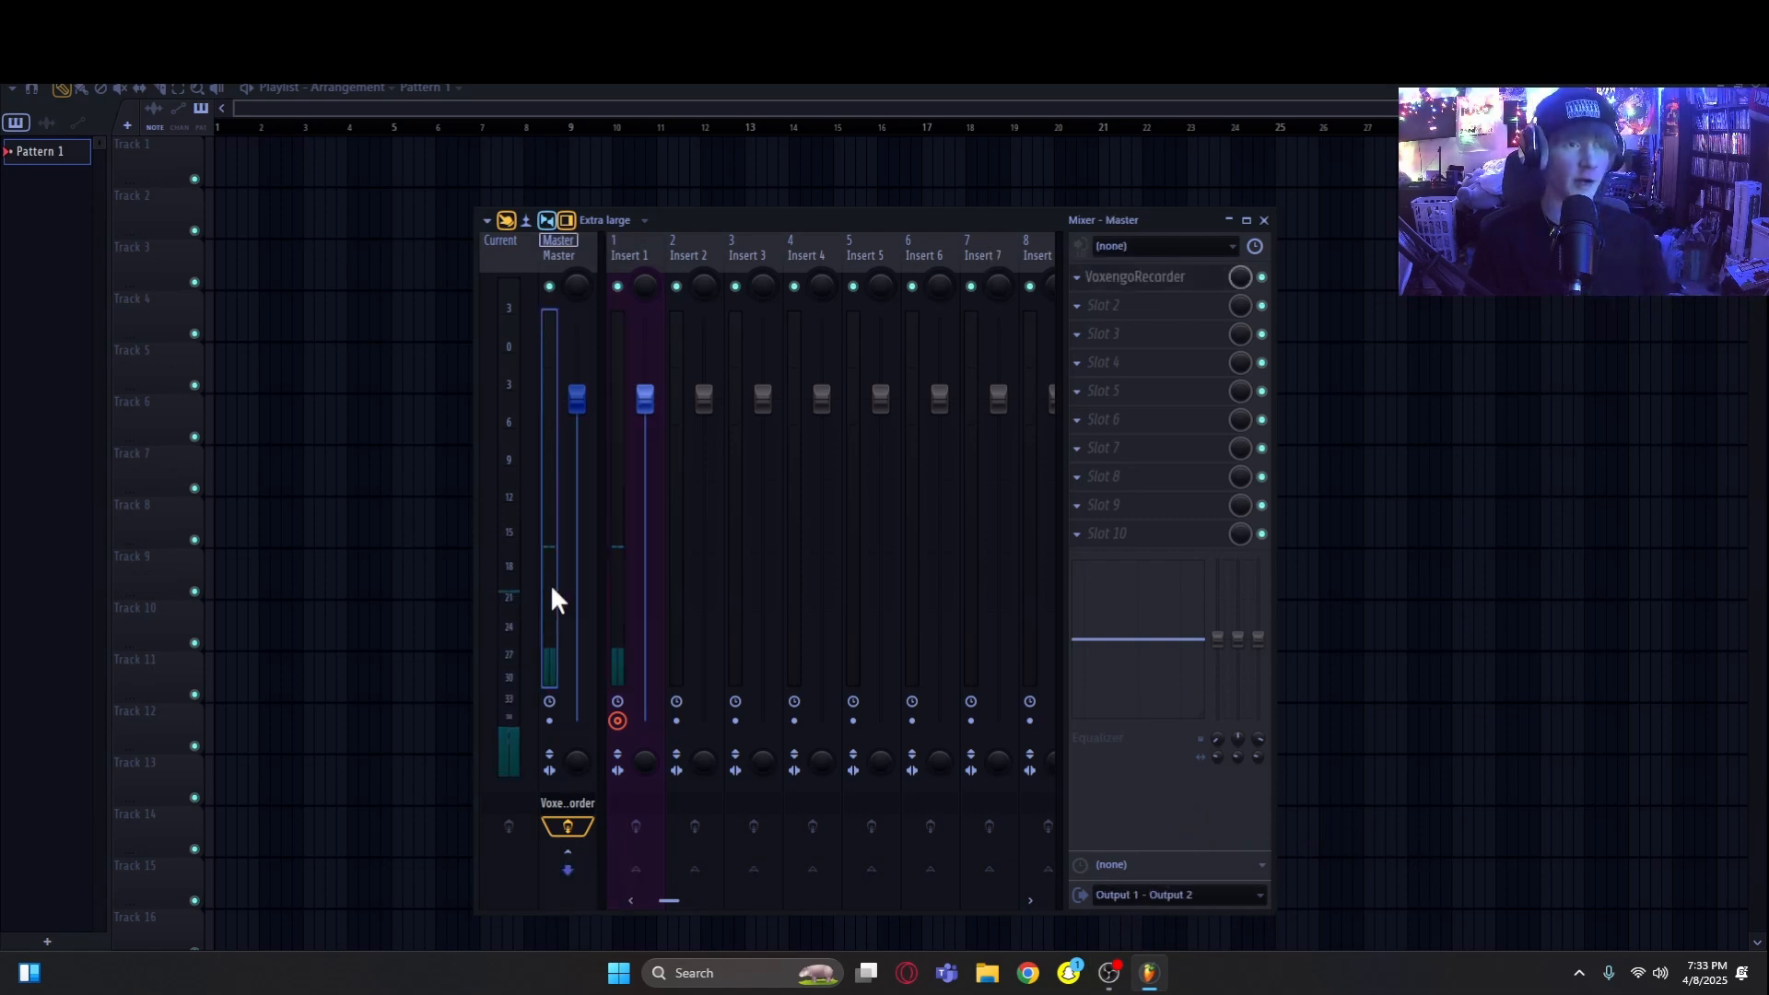
{"action": "left_click", "coordinate": [632, 551]}
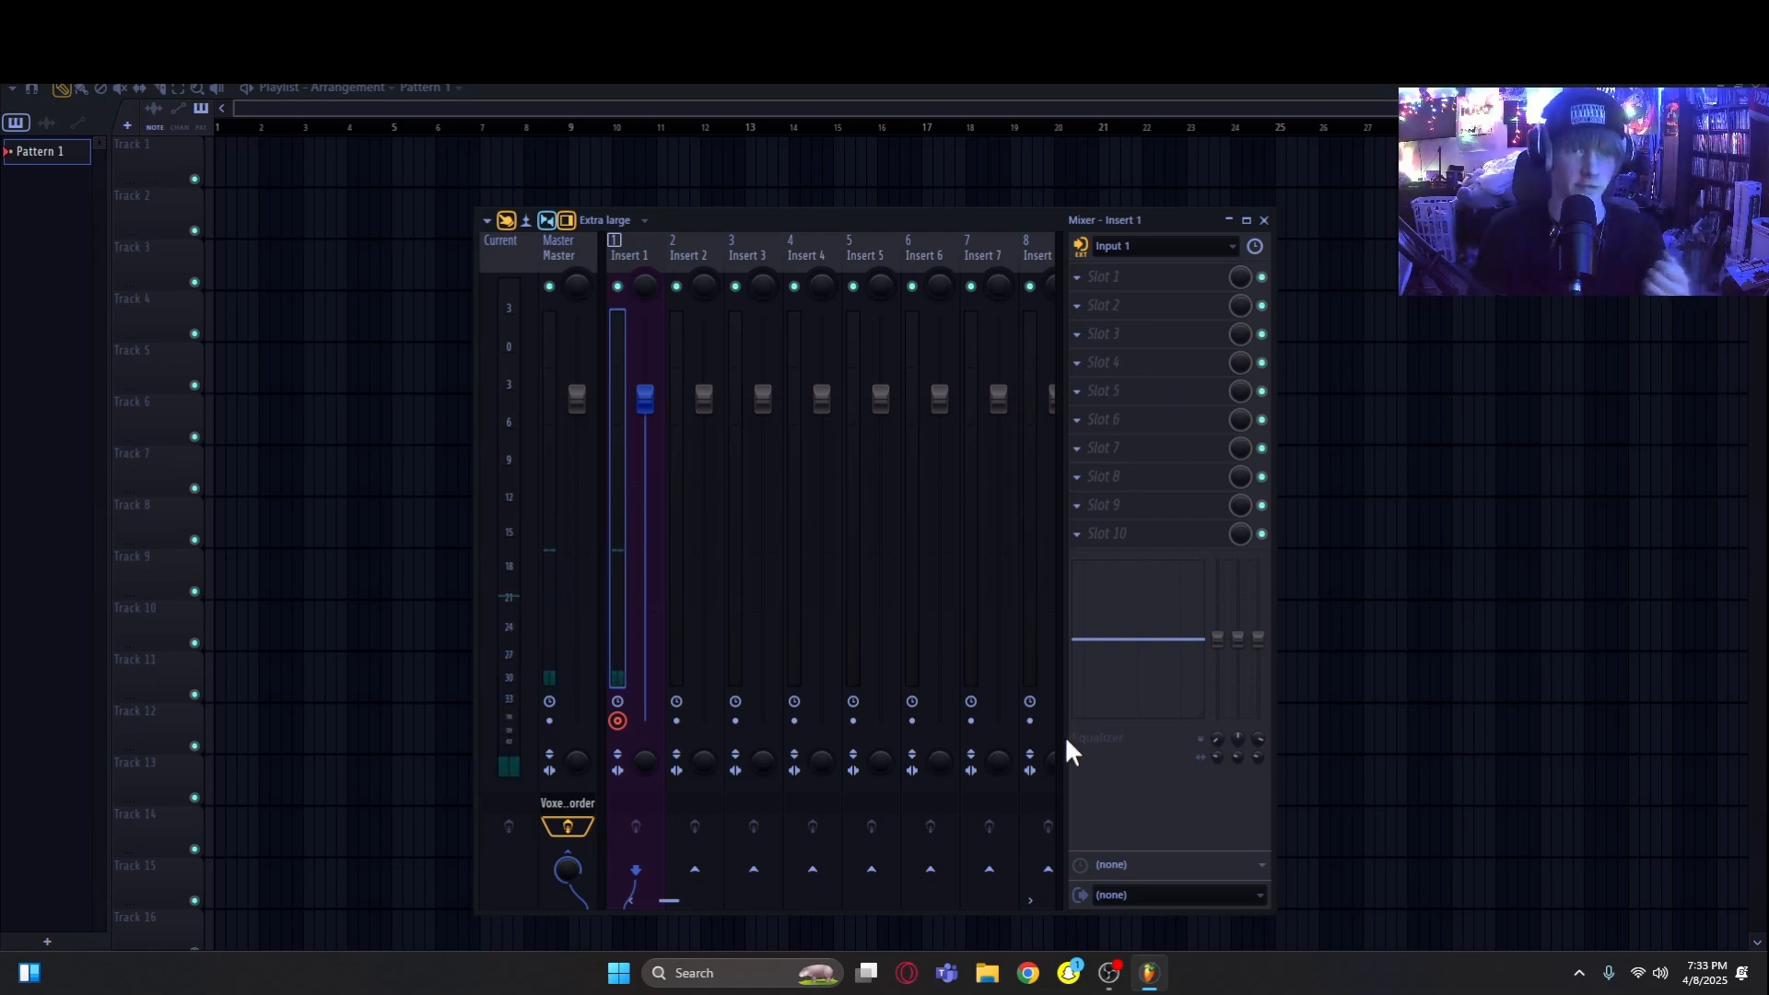
Step: Find the Auto-Tune Artist effect by searching for "auto" and load it into slot 1 of Insert 1
{"action": "left_click", "coordinate": [1080, 279]}
{"action": "left_click", "coordinate": [1080, 279]}
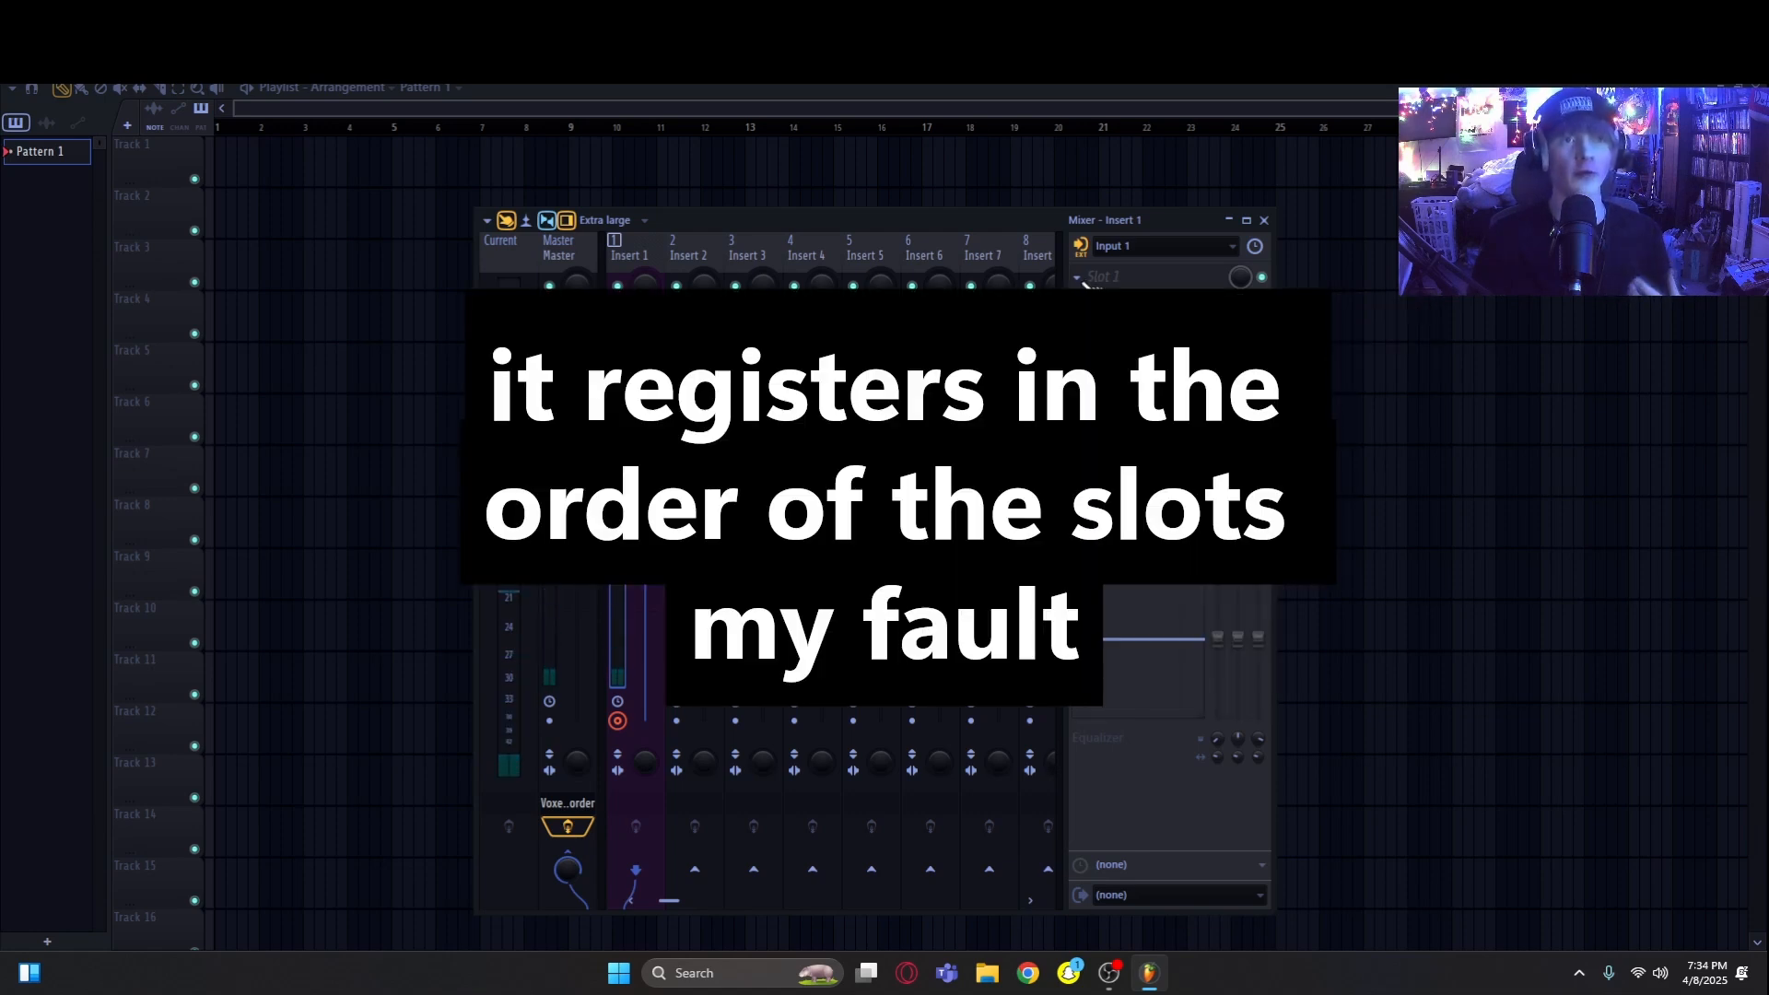
{"action": "left_click", "coordinate": [1080, 279]}
{"action": "left_click", "coordinate": [1334, 310]}
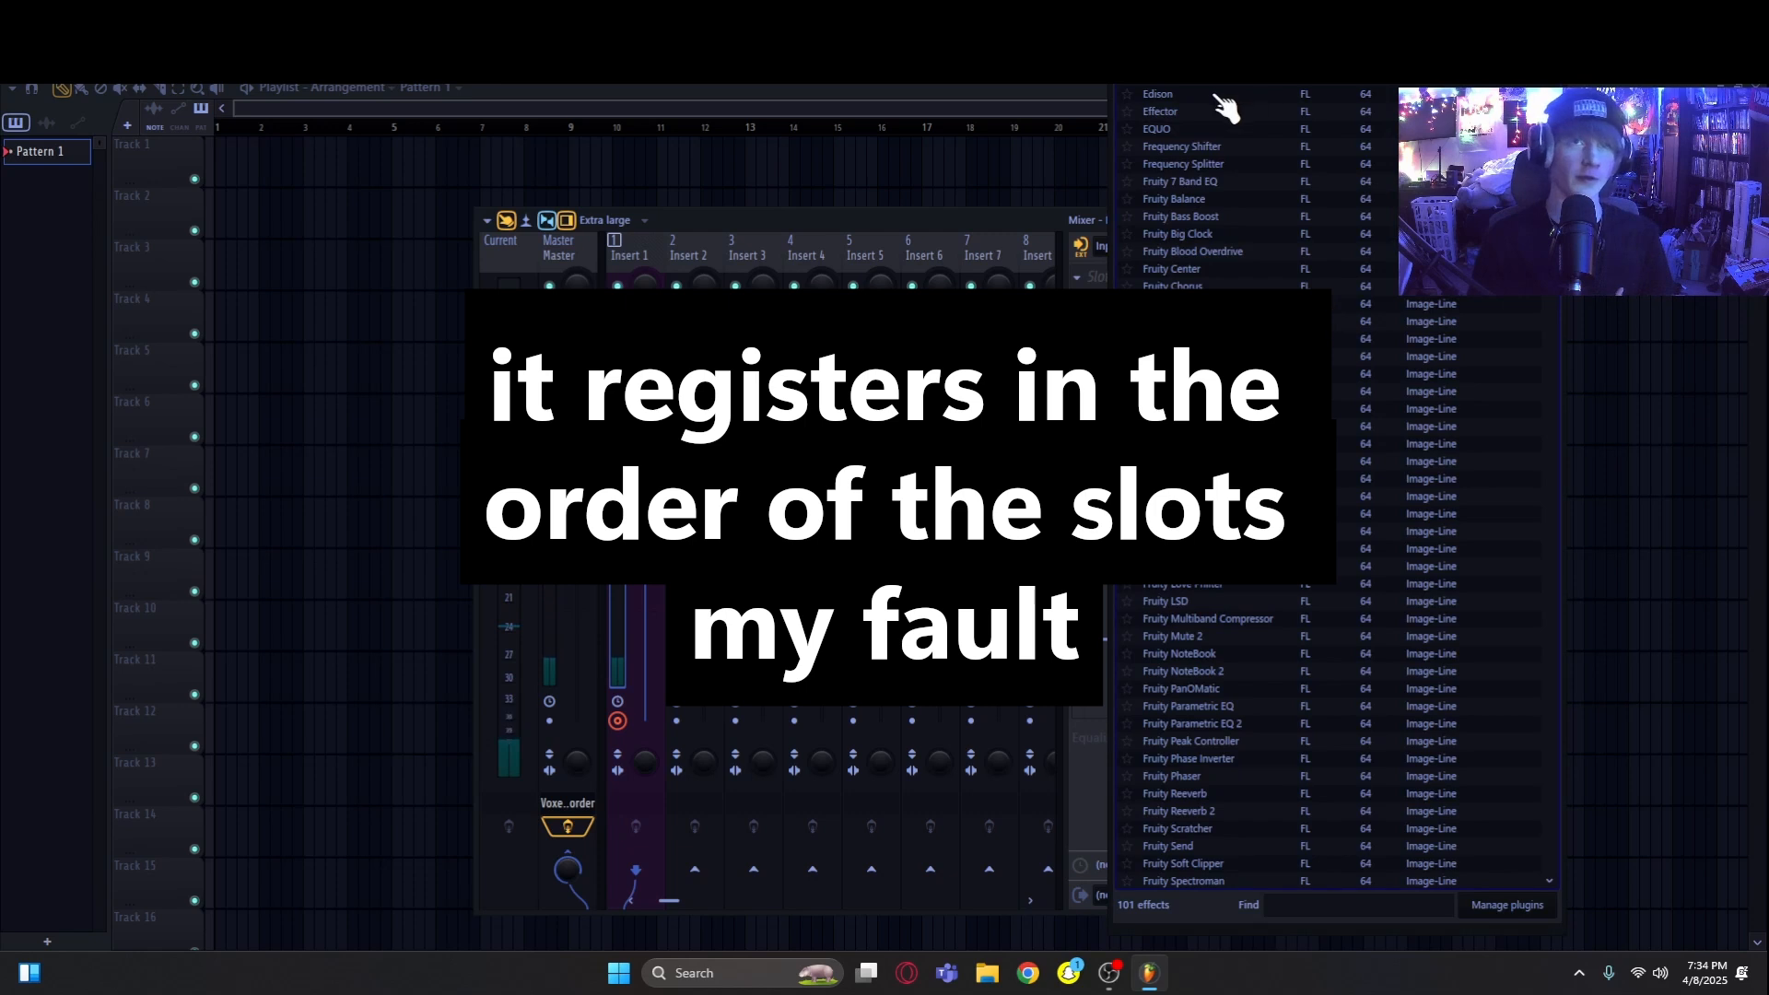
{"action": "left_click", "coordinate": [1428, 903]}
{"action": "type", "text": "auto"}
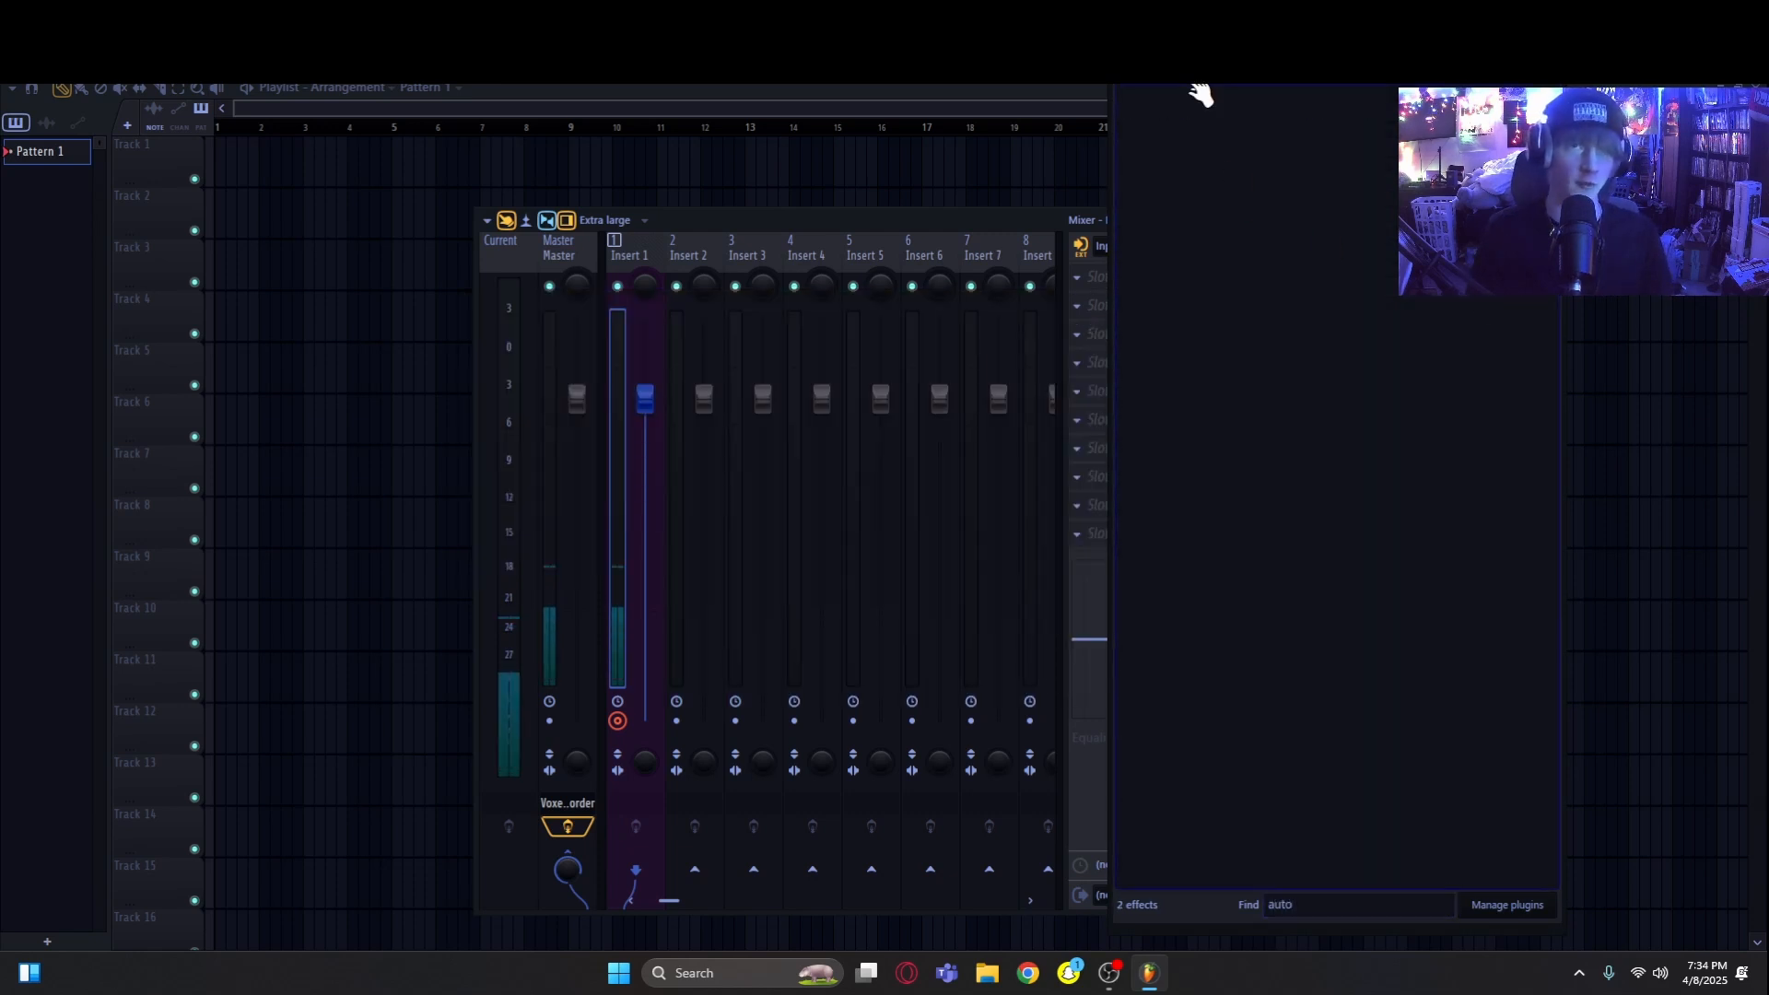
{"action": "left_click", "coordinate": [1201, 93]}
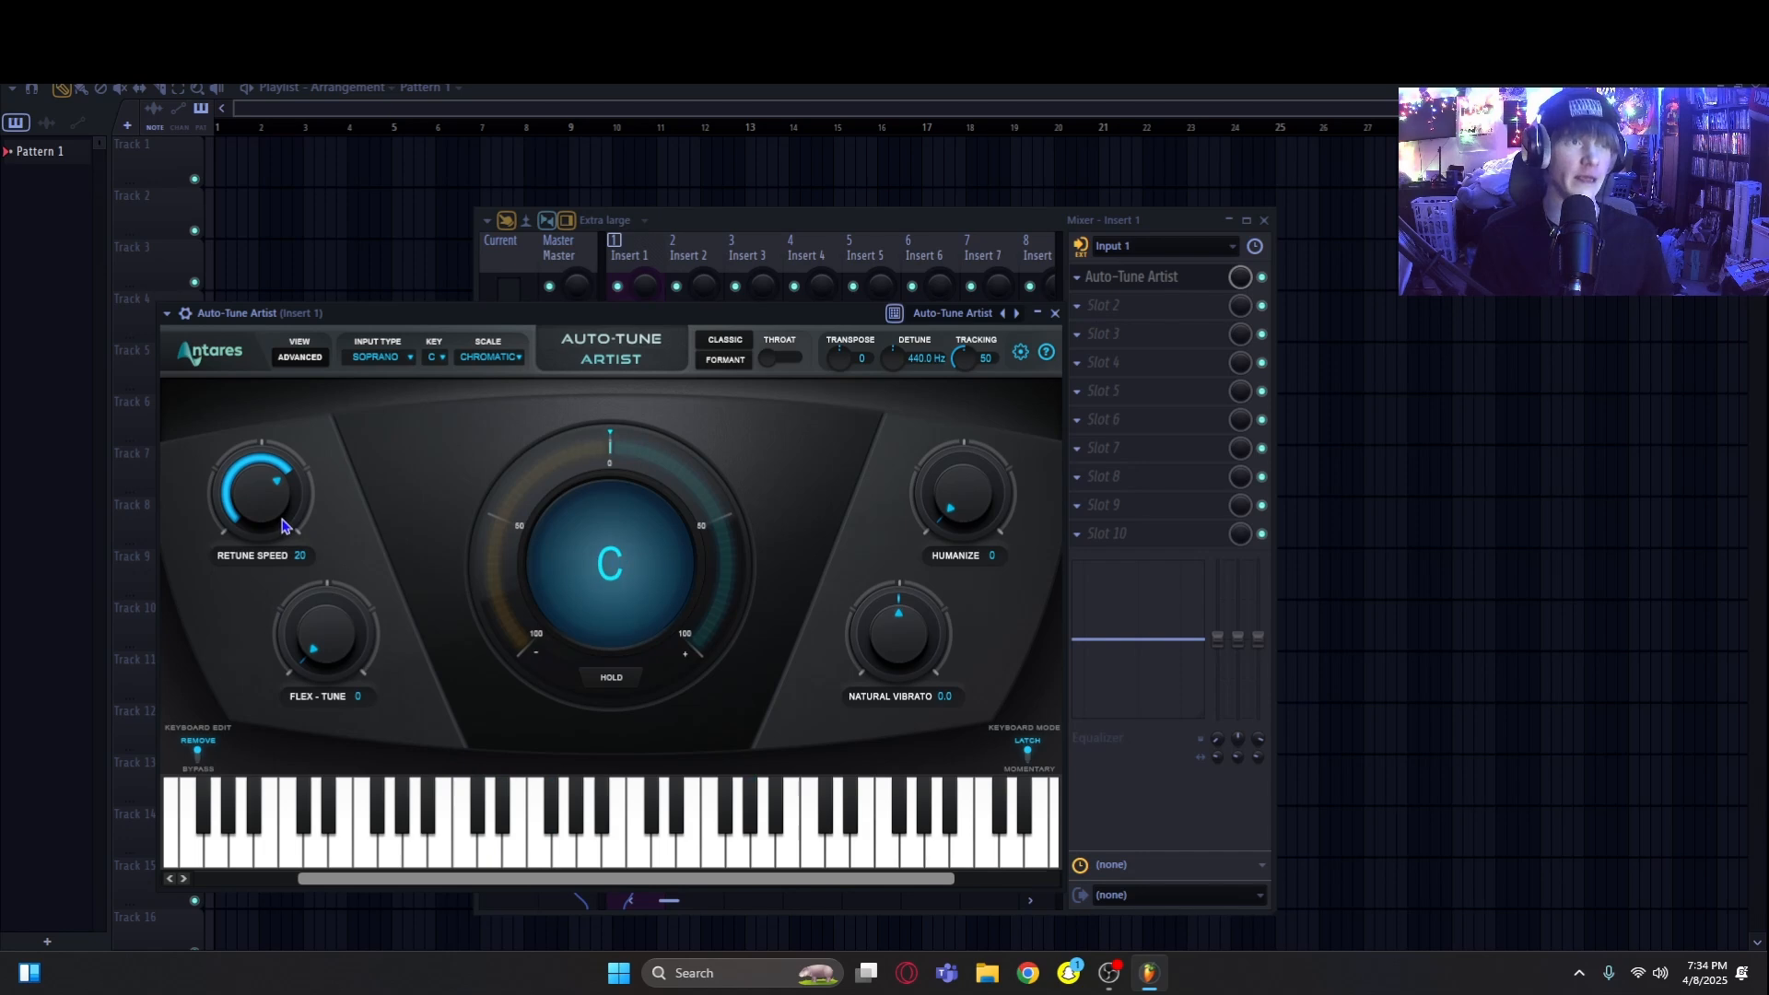
Step: In Auto-Tune Artist, set Retune Speed to 0 and choose the key and scale of Eb major
{"action": "left_click_drag", "start_coordinate": [279, 497], "coordinate": [286, 442]}
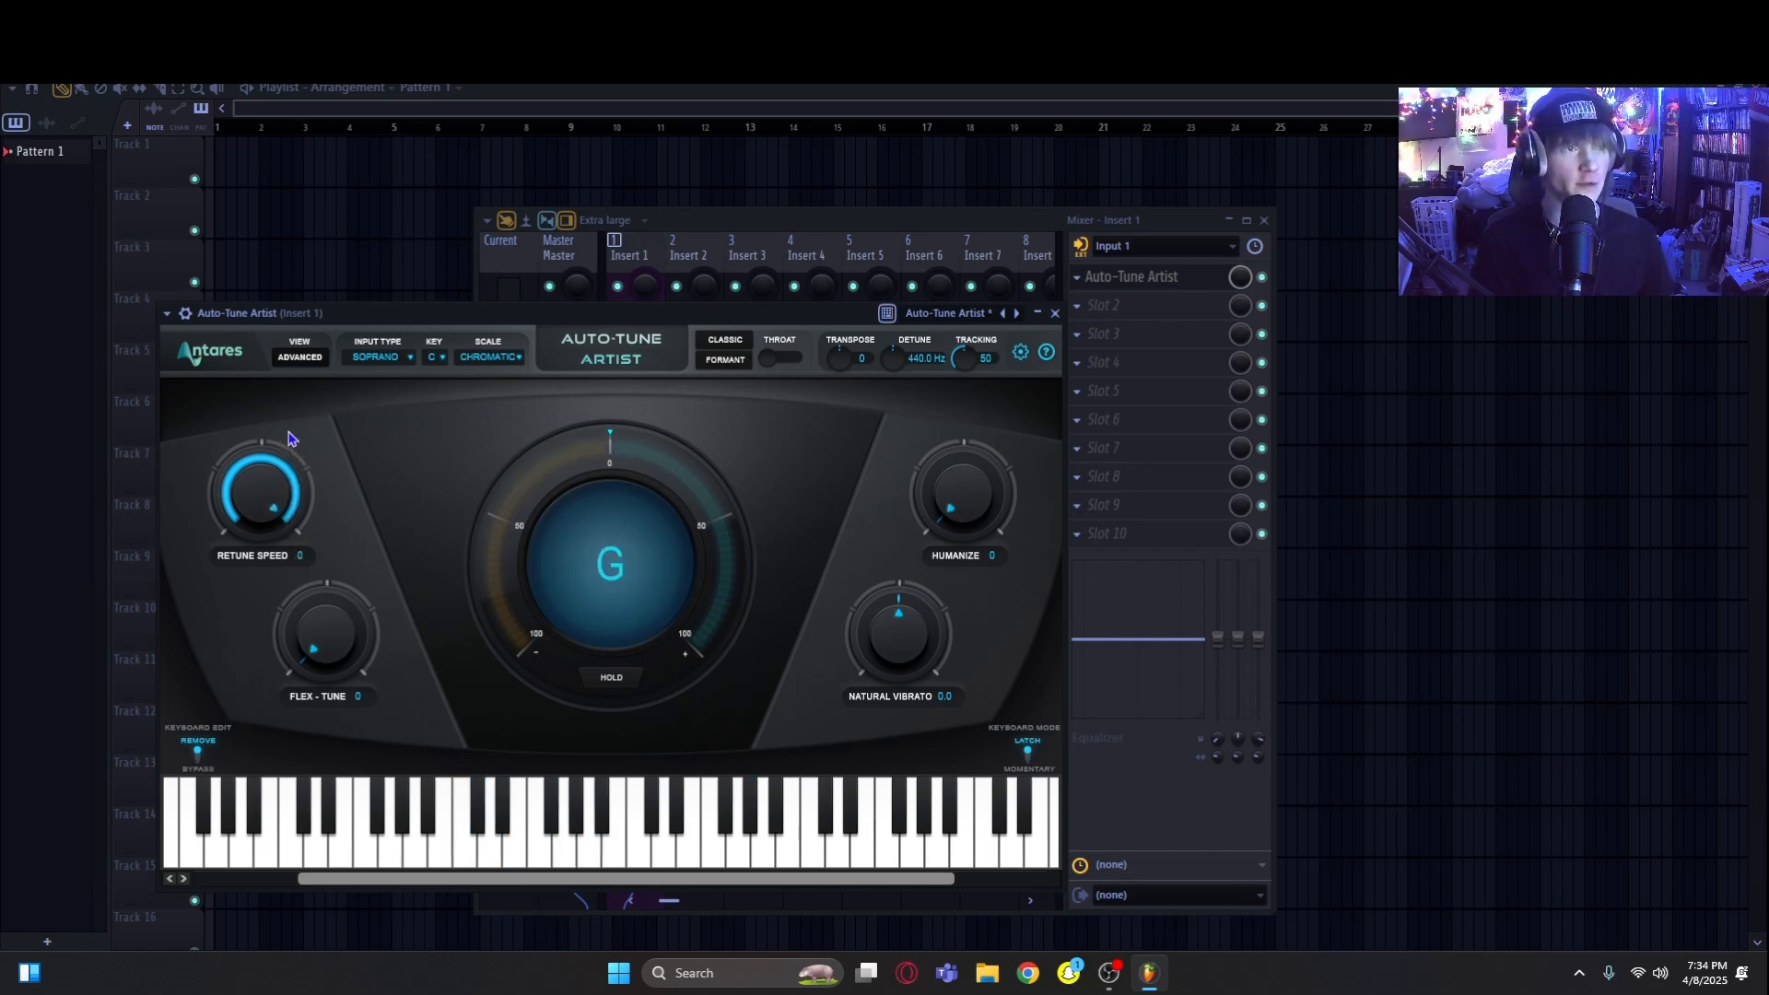
{"action": "left_click", "coordinate": [523, 361]}
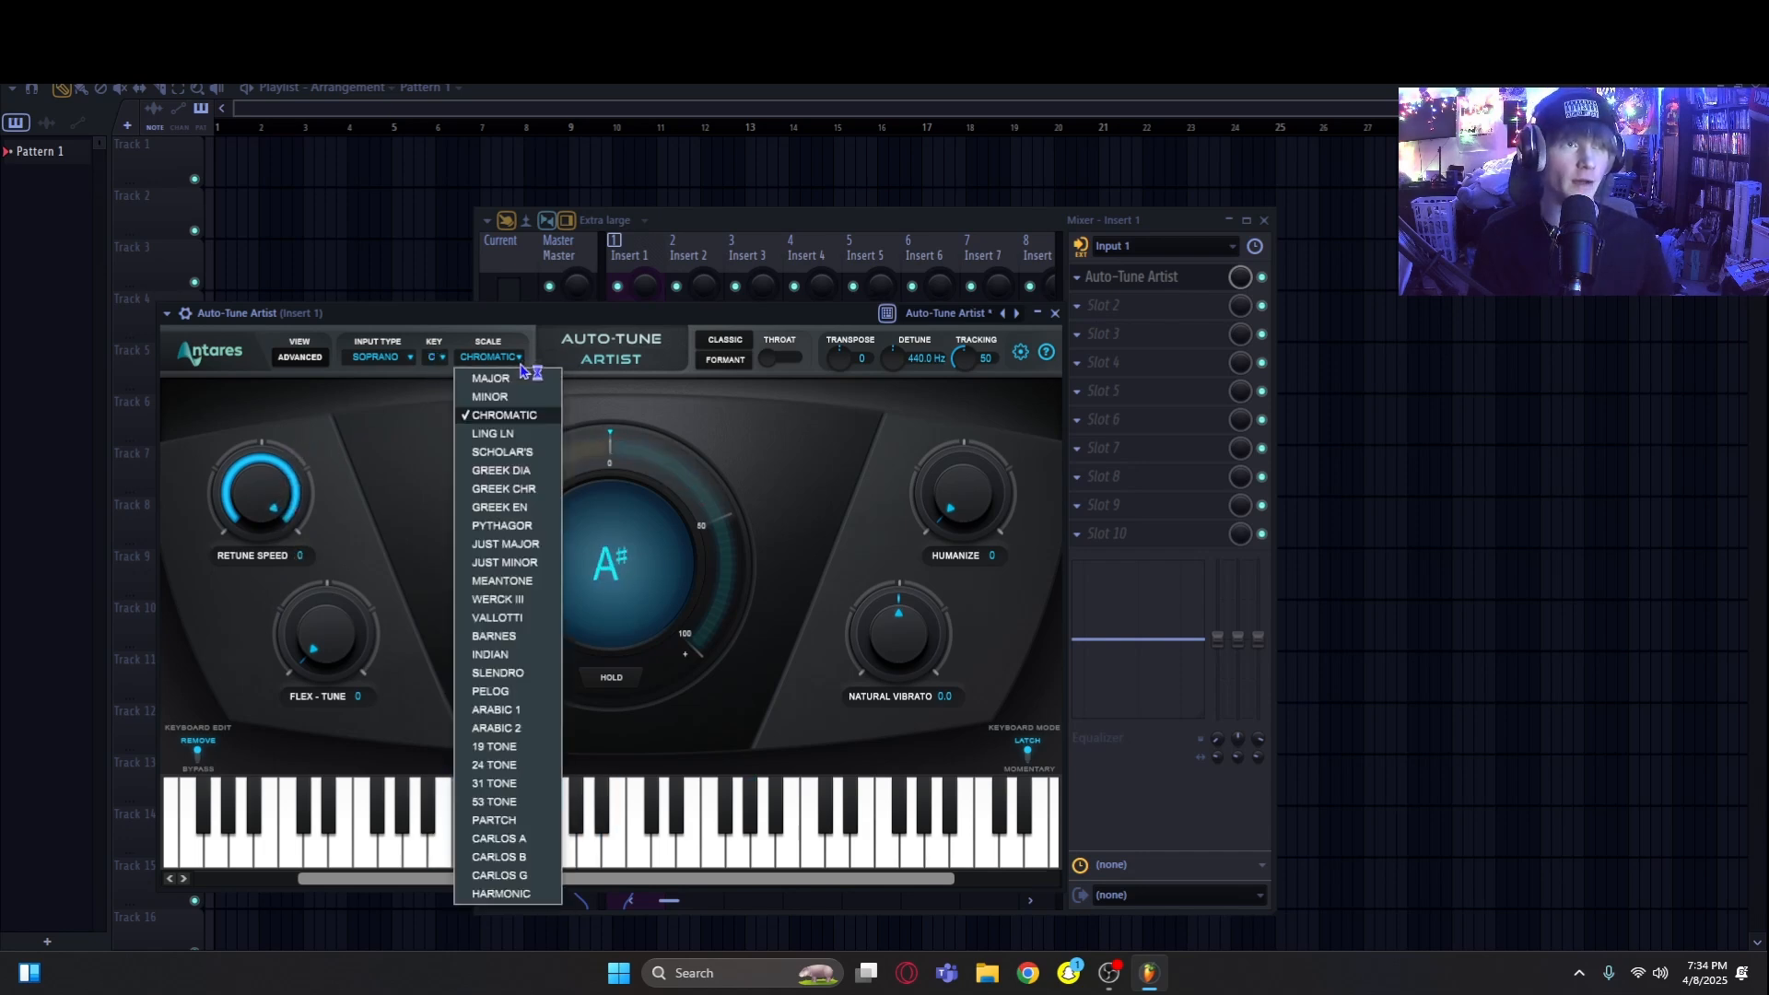
{"action": "left_click", "coordinate": [522, 385]}
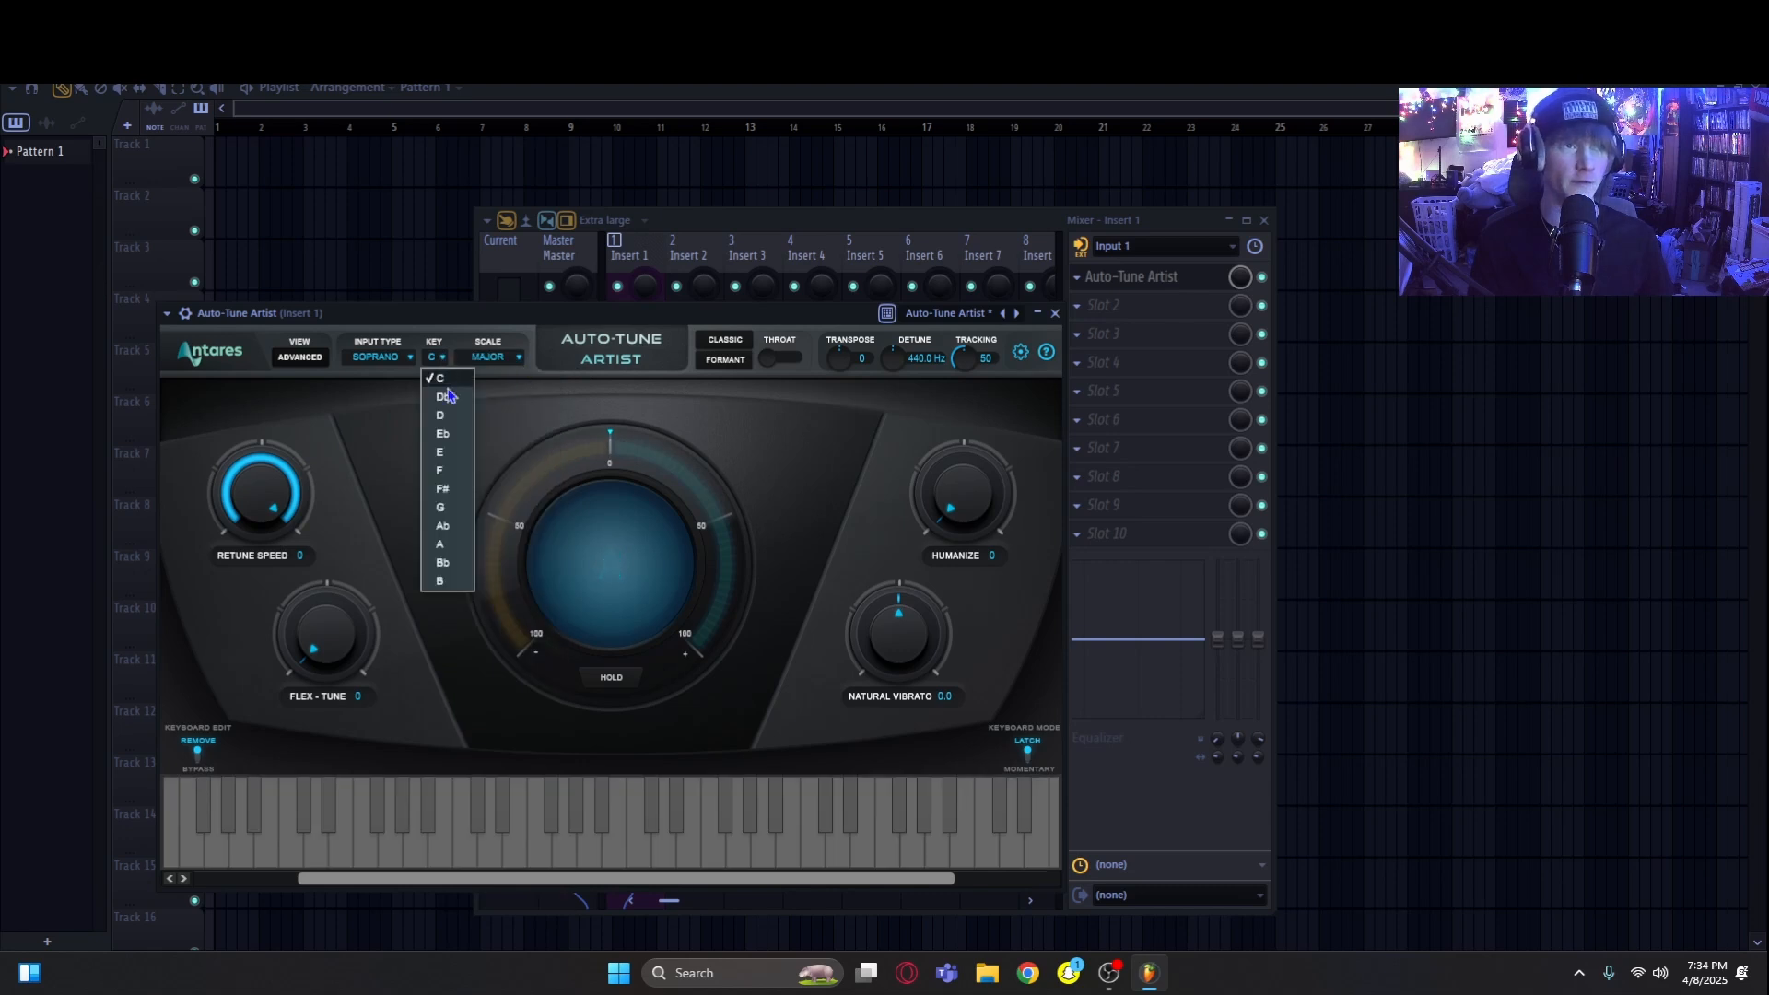
{"action": "left_click", "coordinate": [436, 357]}
{"action": "left_click", "coordinate": [446, 434]}
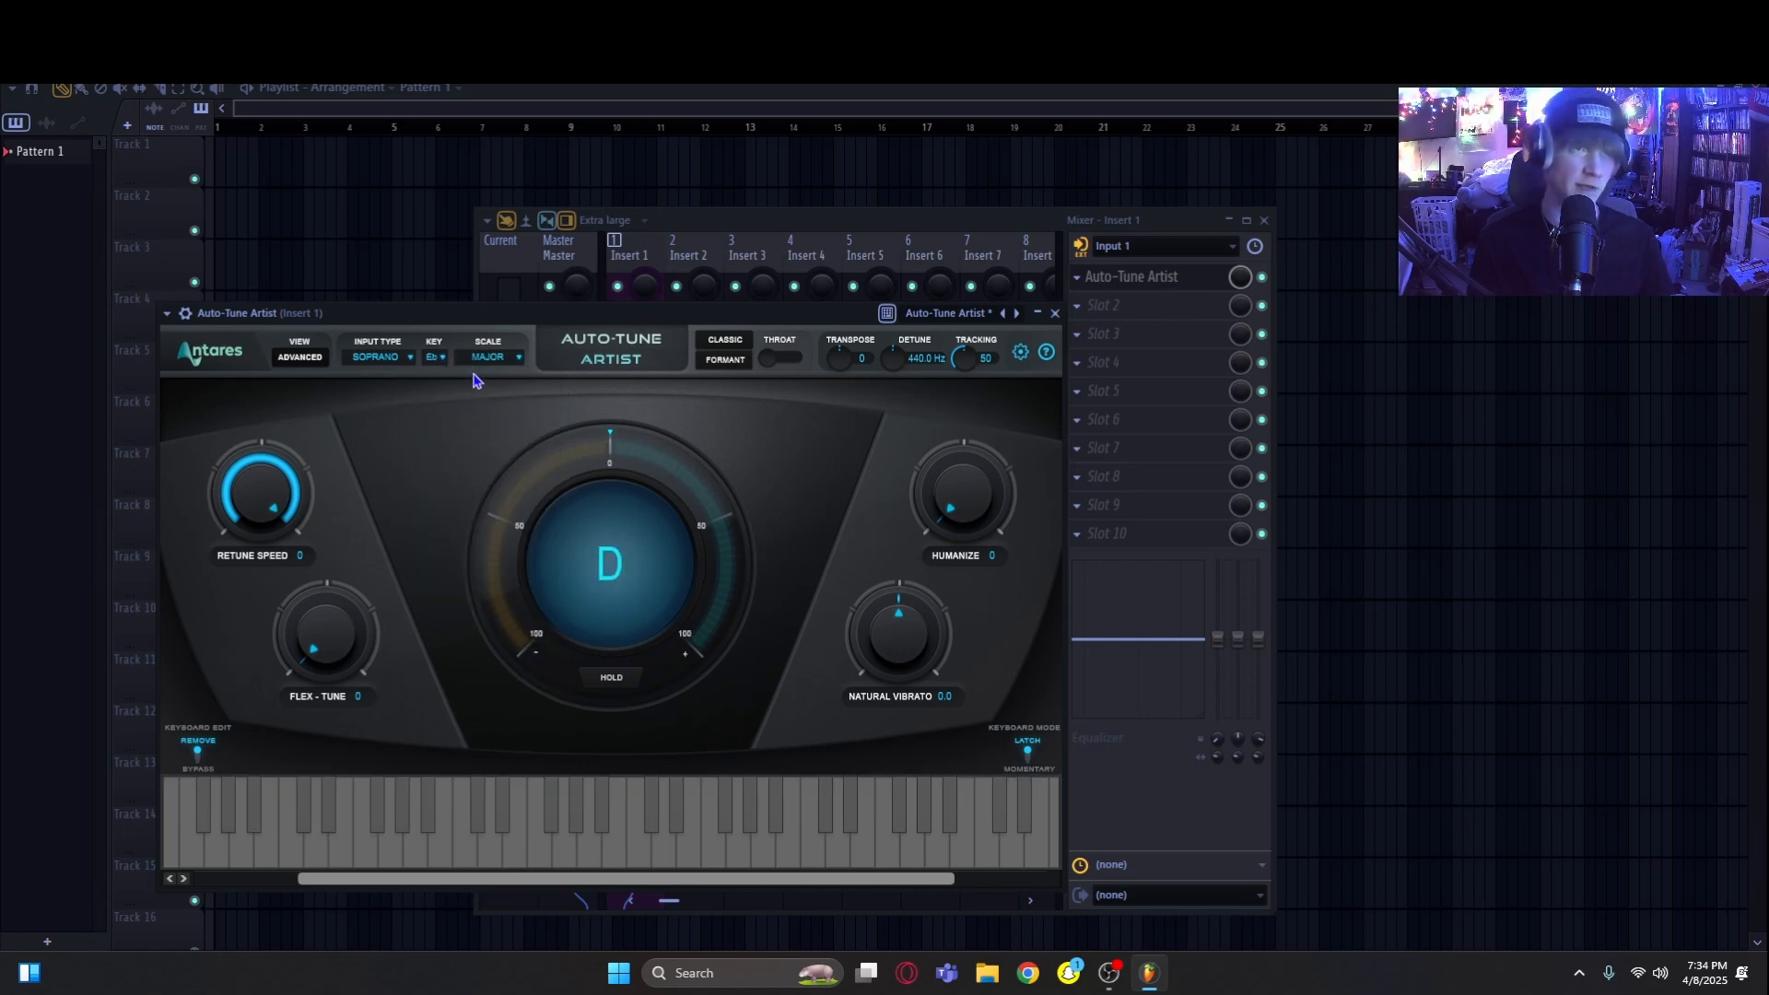
Step: Set the Auto-Tune Artist input type to Low Male
{"action": "left_click", "coordinate": [403, 365]}
{"action": "left_click", "coordinate": [404, 397]}
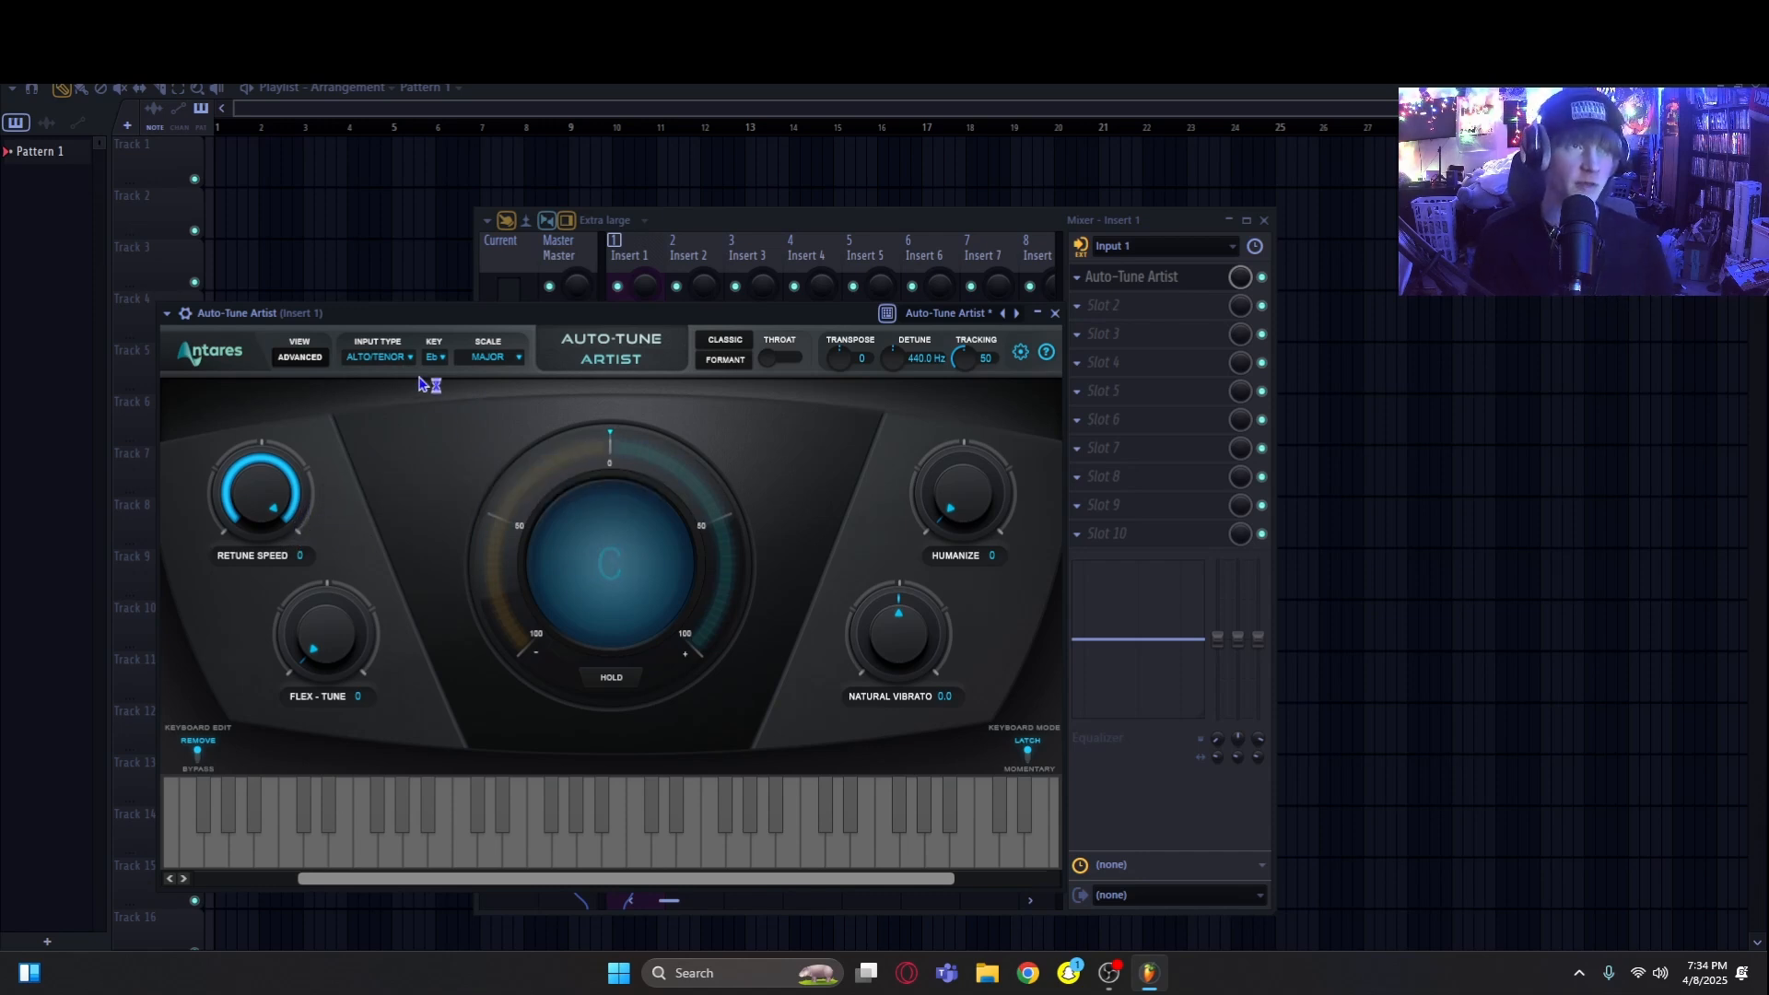
{"action": "left_click", "coordinate": [392, 360]}
{"action": "left_click", "coordinate": [396, 417]}
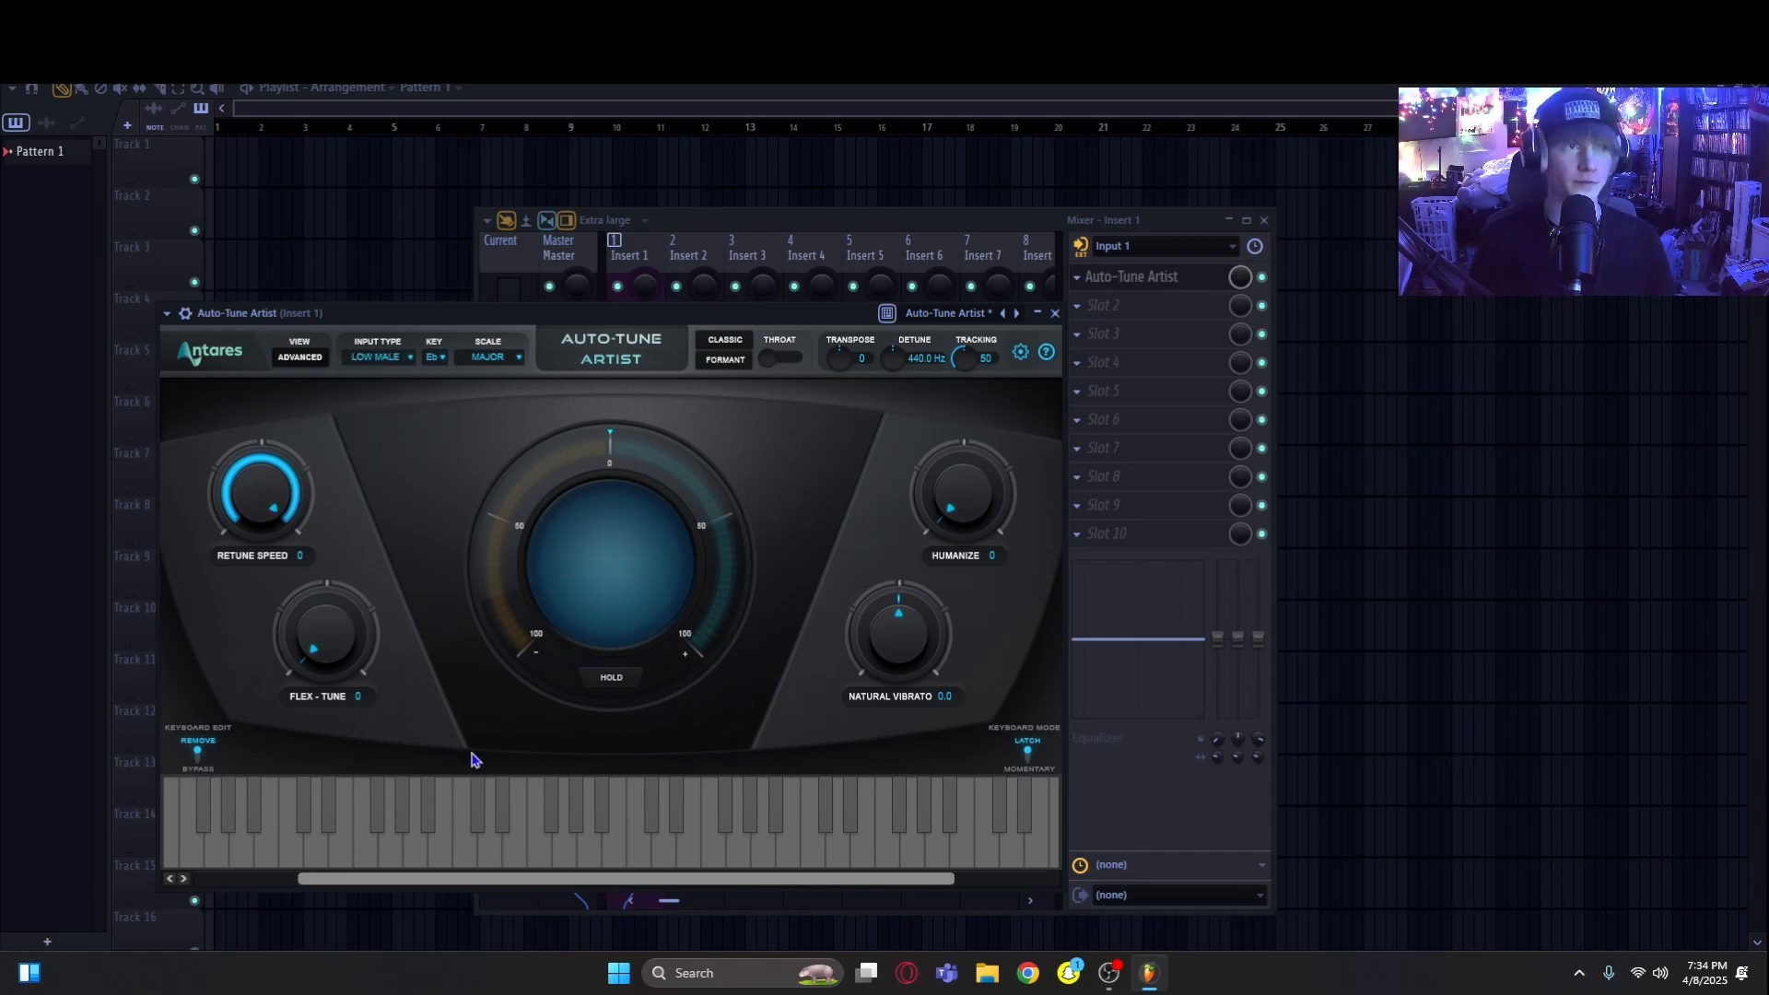
Step: Set Auto-Tune Artist's Retune Speed to 4 and Flex-Tune to 15
{"action": "left_click_drag", "start_coordinate": [285, 522], "coordinate": [272, 511]}
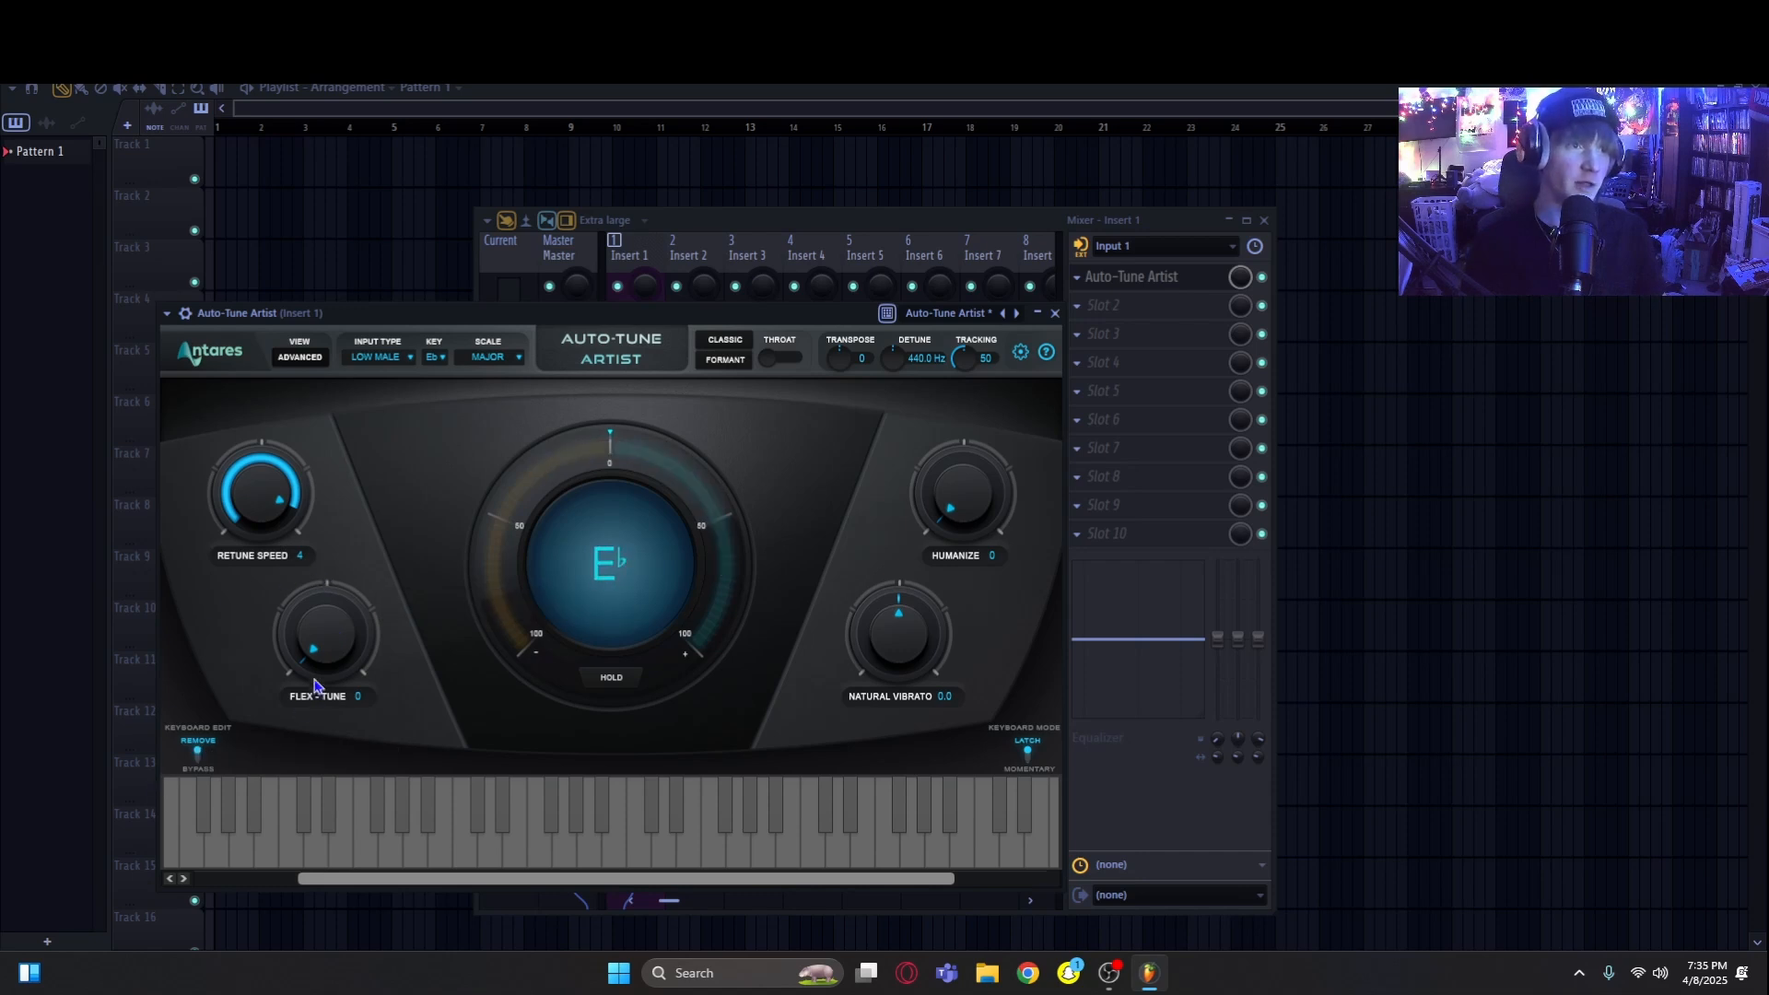
{"action": "left_click_drag", "start_coordinate": [316, 673], "coordinate": [317, 644]}
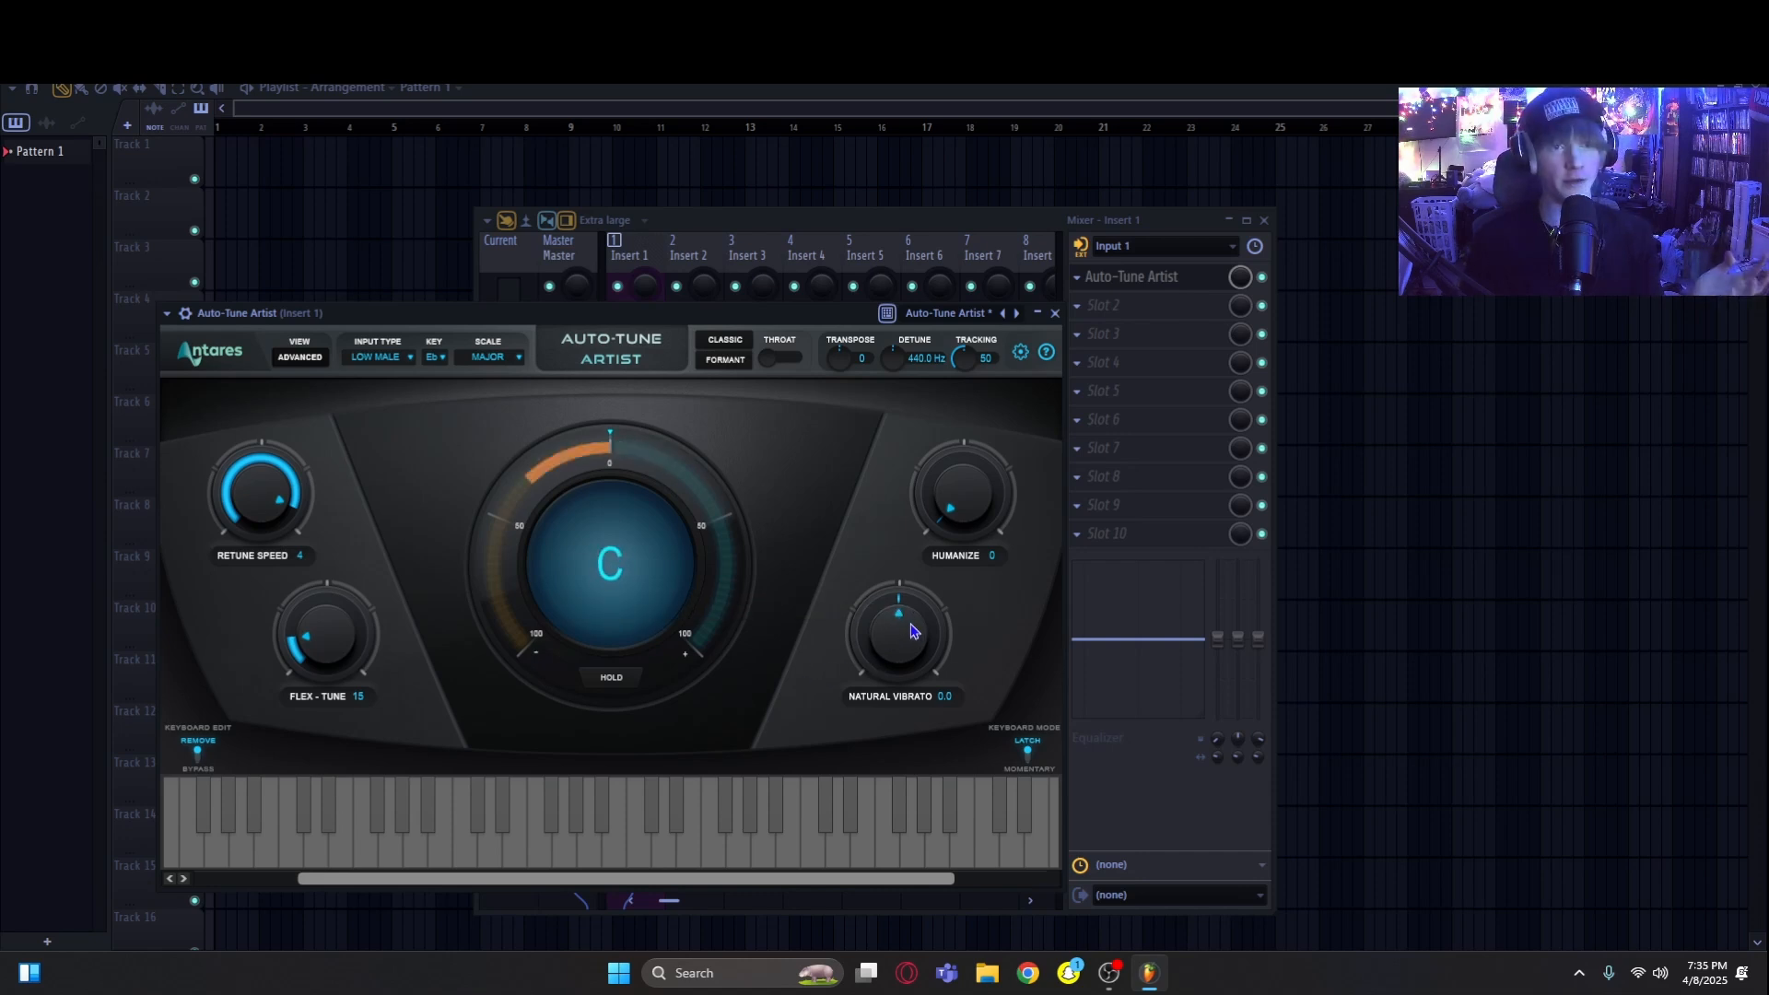
Step: Try the Natural Vibrato at 12.0 and return it to 0.0
{"action": "left_click_drag", "start_coordinate": [893, 661], "coordinate": [880, 425]}
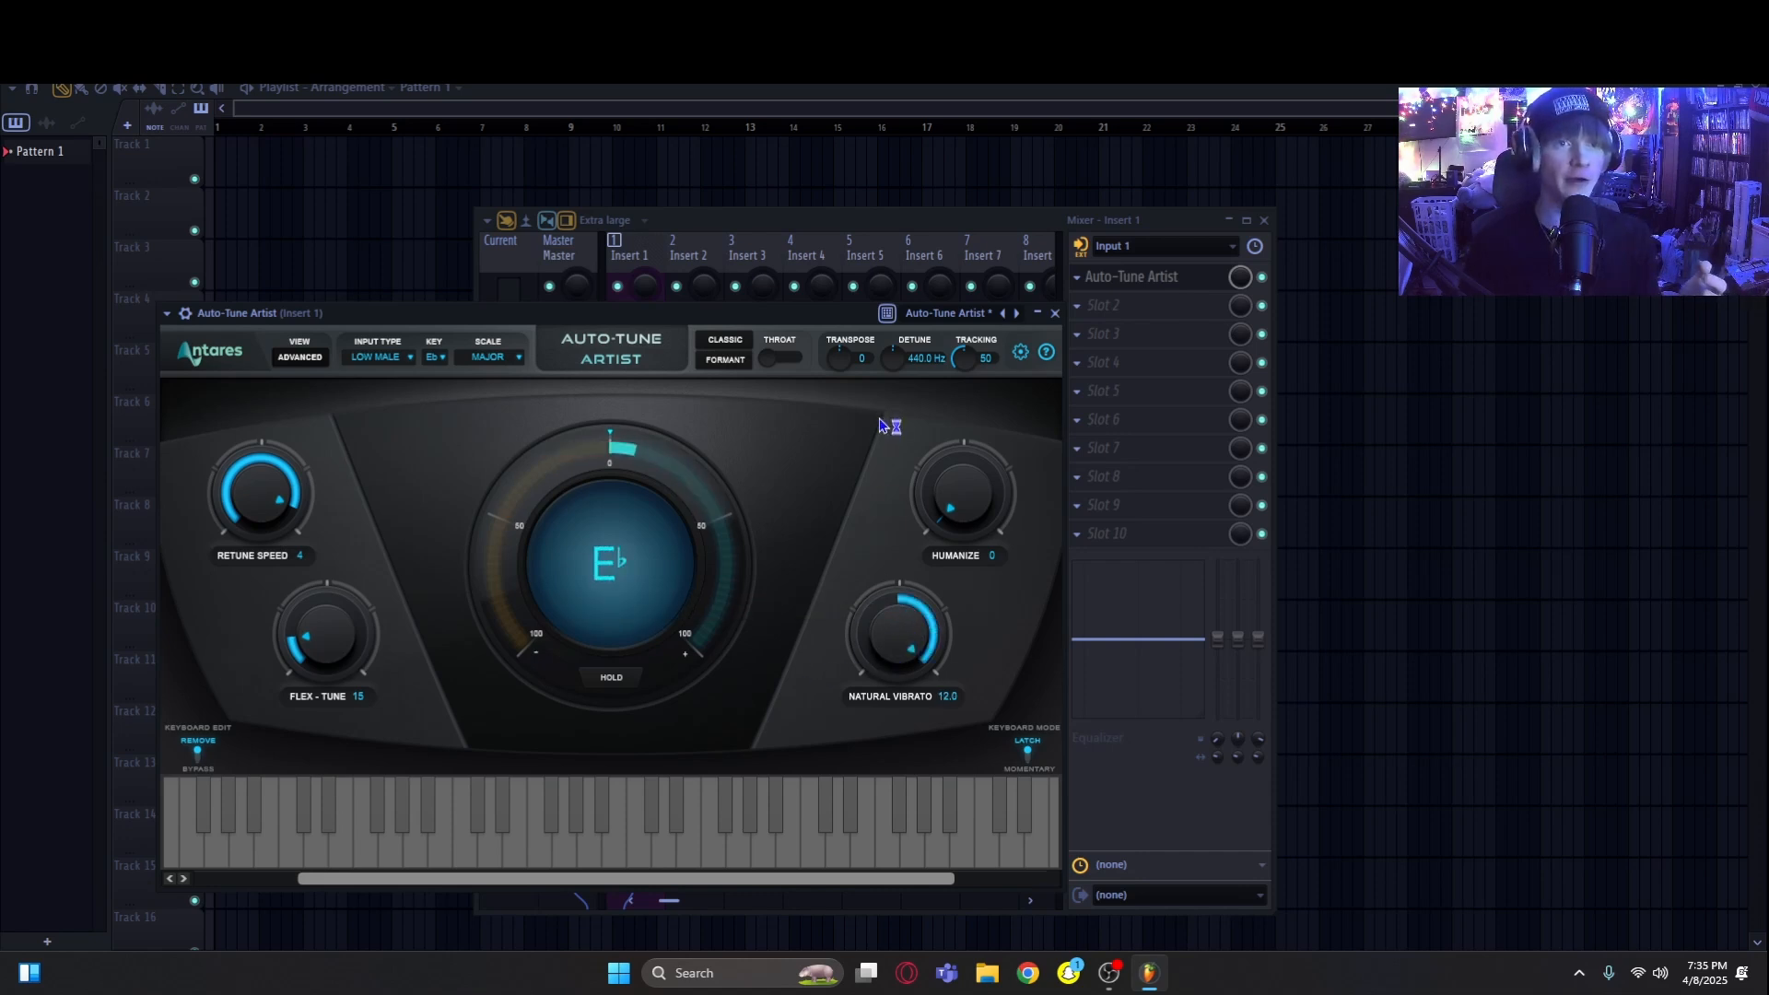
{"action": "left_click_drag", "start_coordinate": [893, 689], "coordinate": [861, 489]}
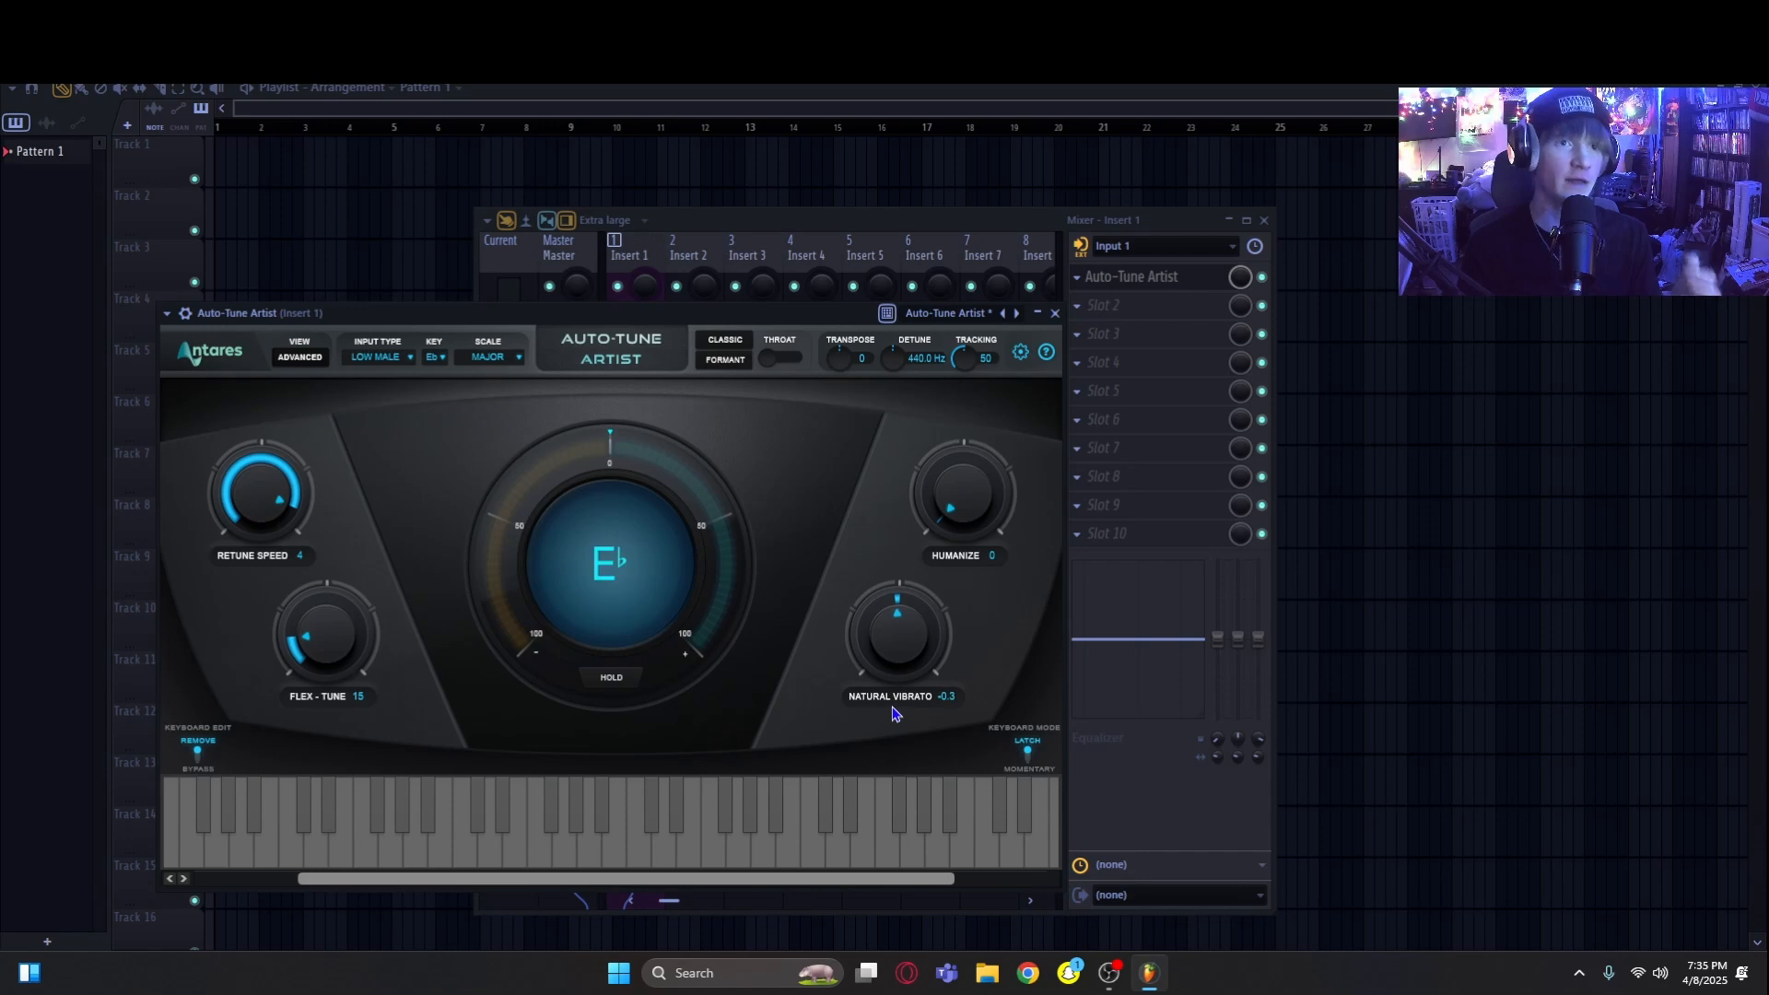
{"action": "left_click_drag", "start_coordinate": [893, 708], "coordinate": [896, 708]}
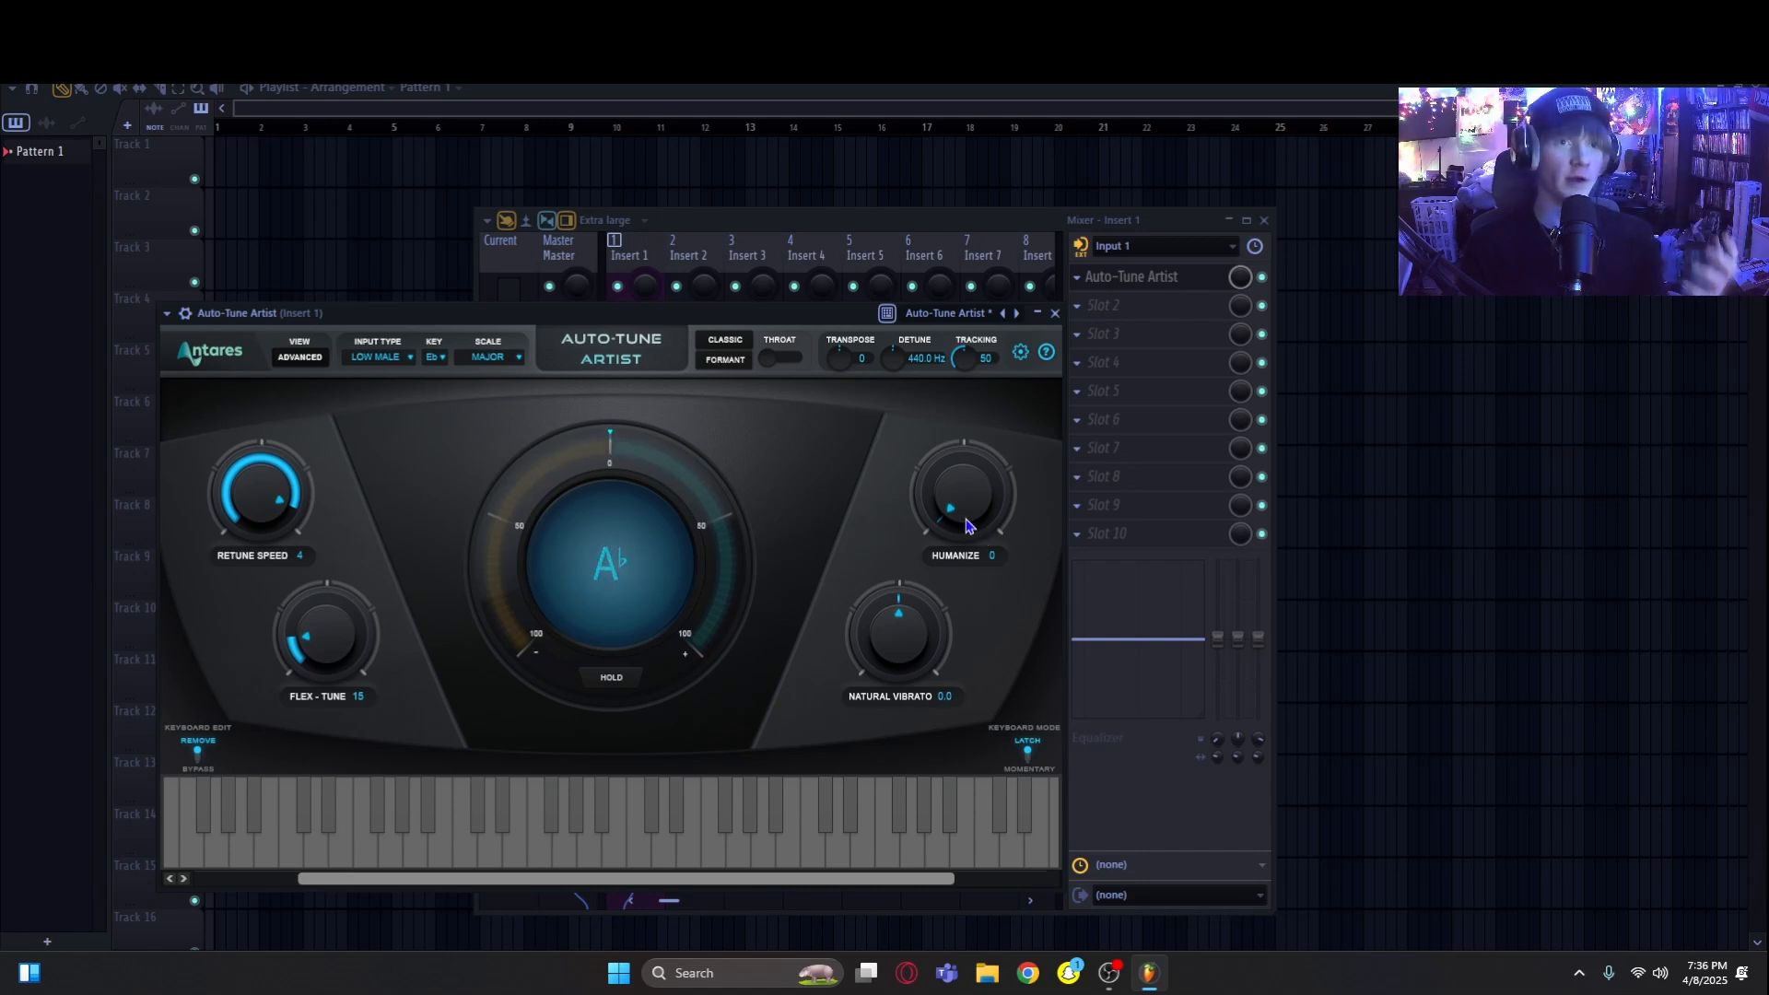
Step: Set Humanize to 20 and close the Auto-Tune Artist window
{"action": "left_click_drag", "start_coordinate": [967, 525], "coordinate": [979, 490]}
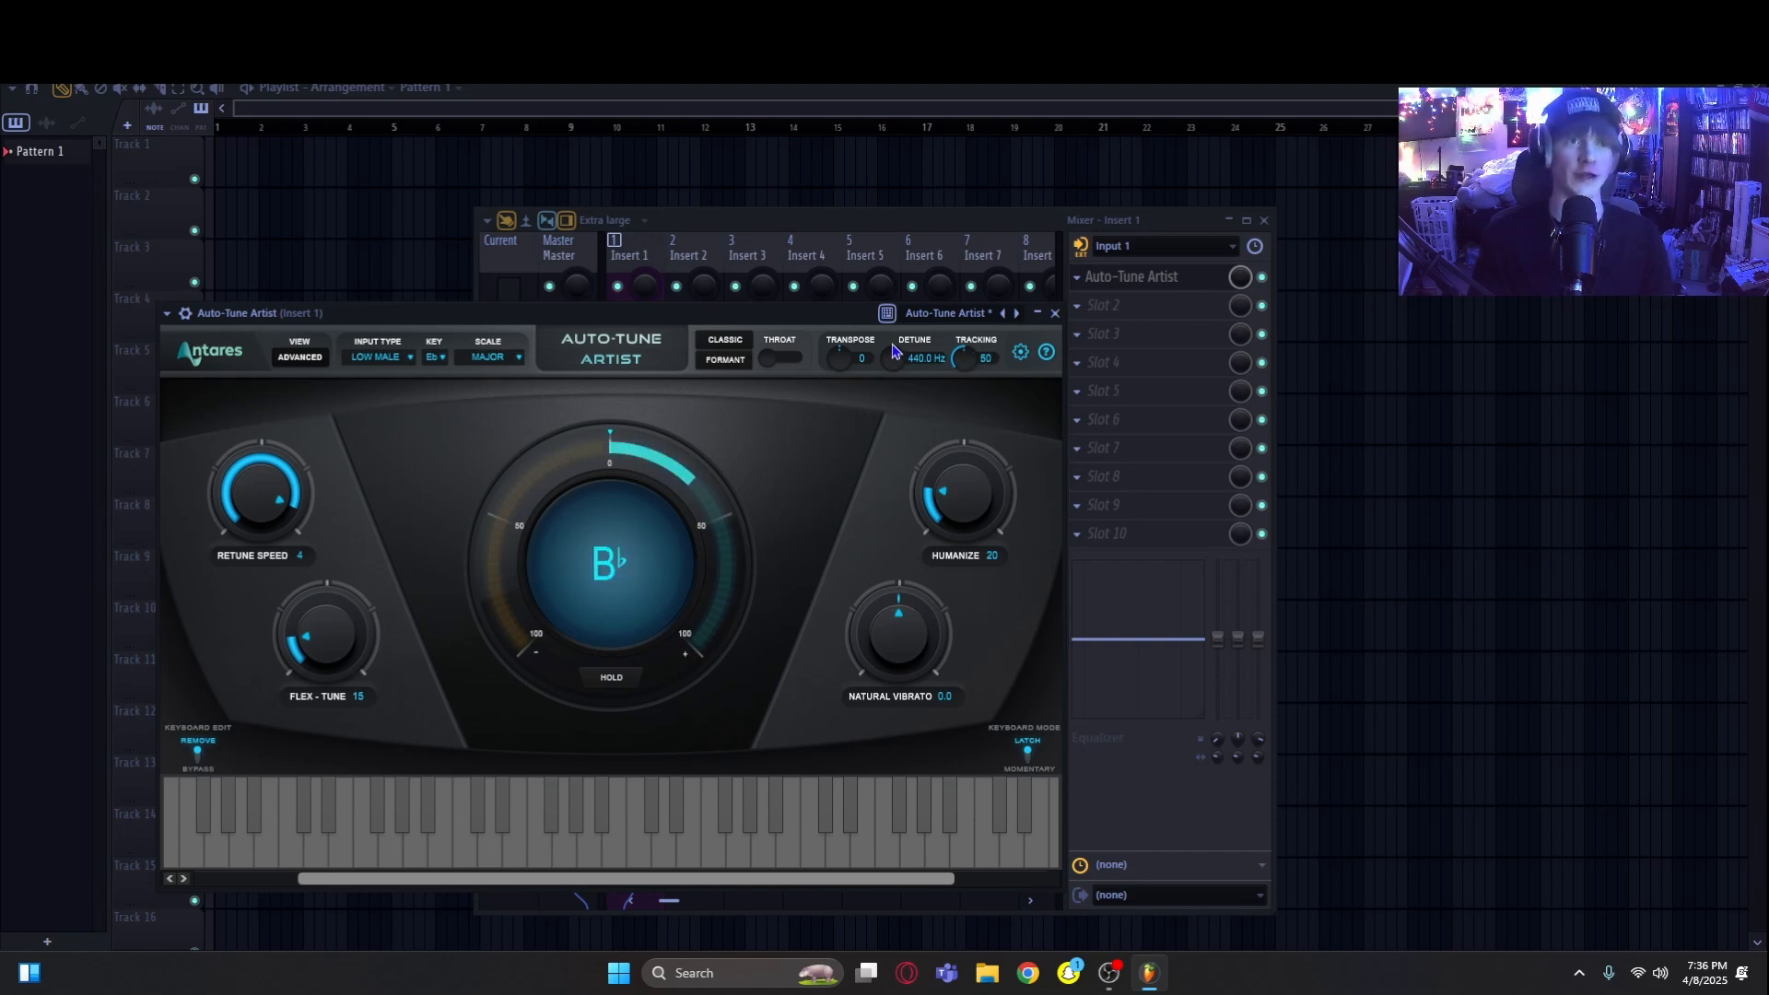
{"action": "left_click", "coordinate": [1056, 313]}
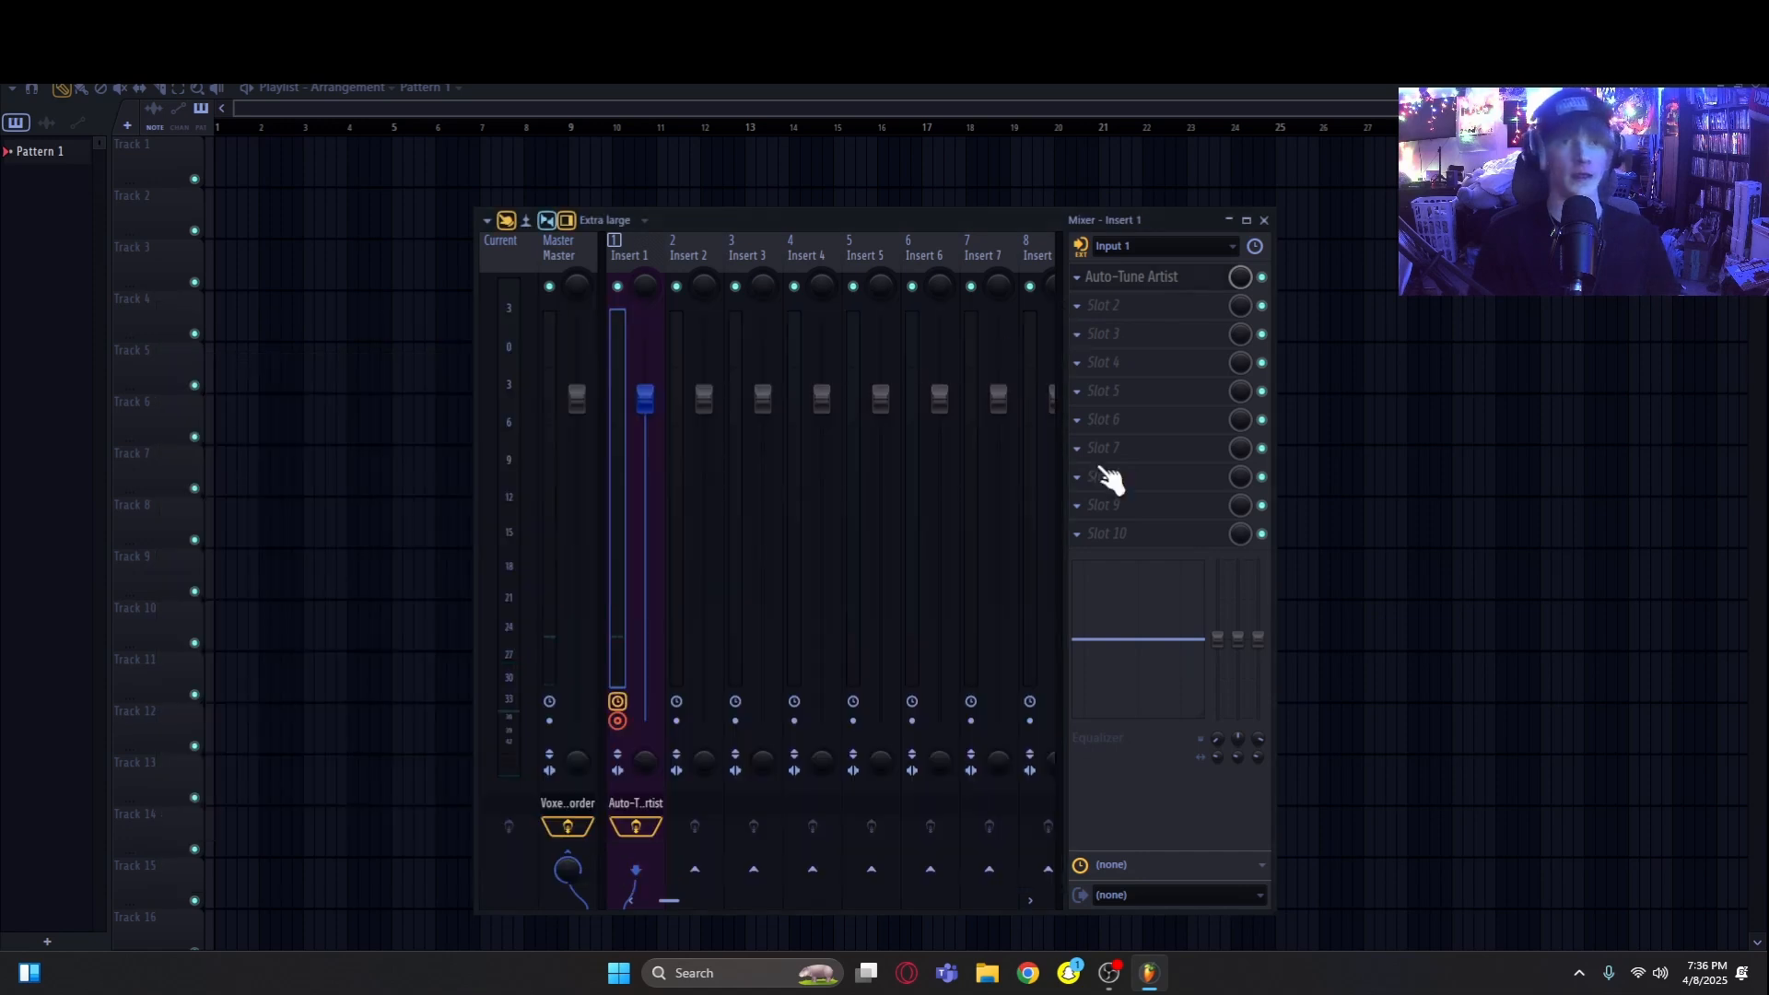
Step: Find Efektor Silencer by searching for "efe" and load it into slot 2 of Insert 1
{"action": "left_click", "coordinate": [1090, 308]}
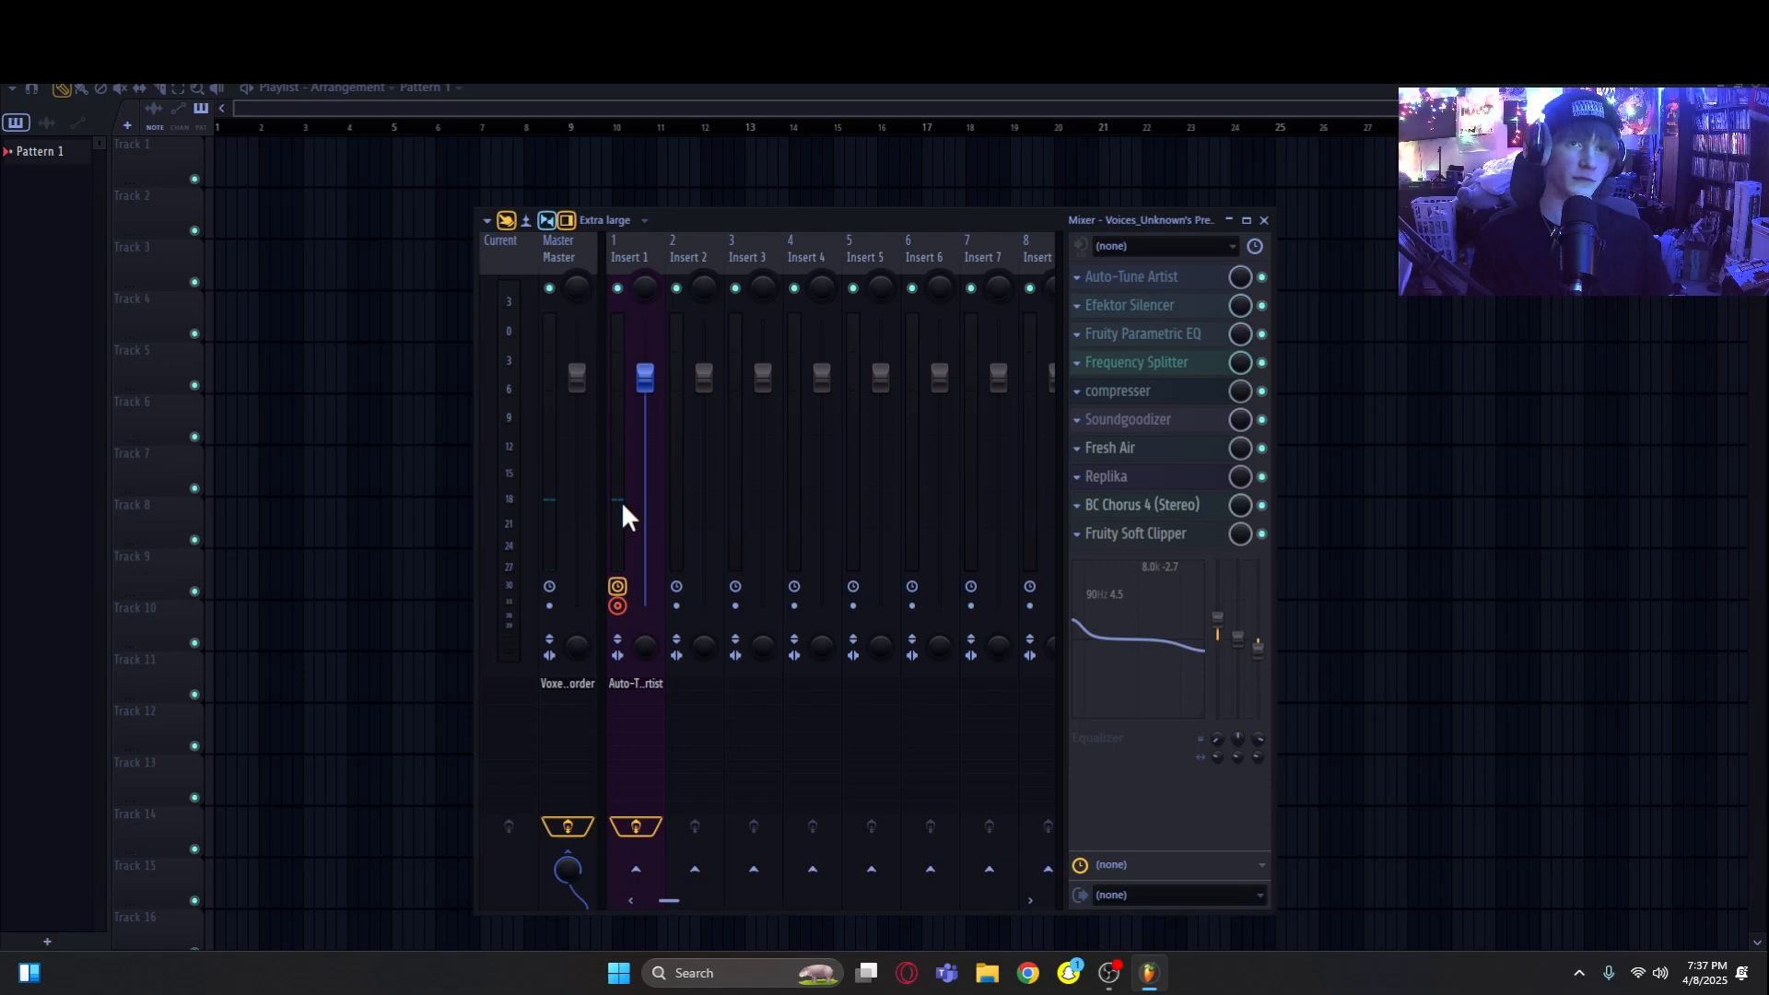
{"action": "left_click", "coordinate": [621, 500]}
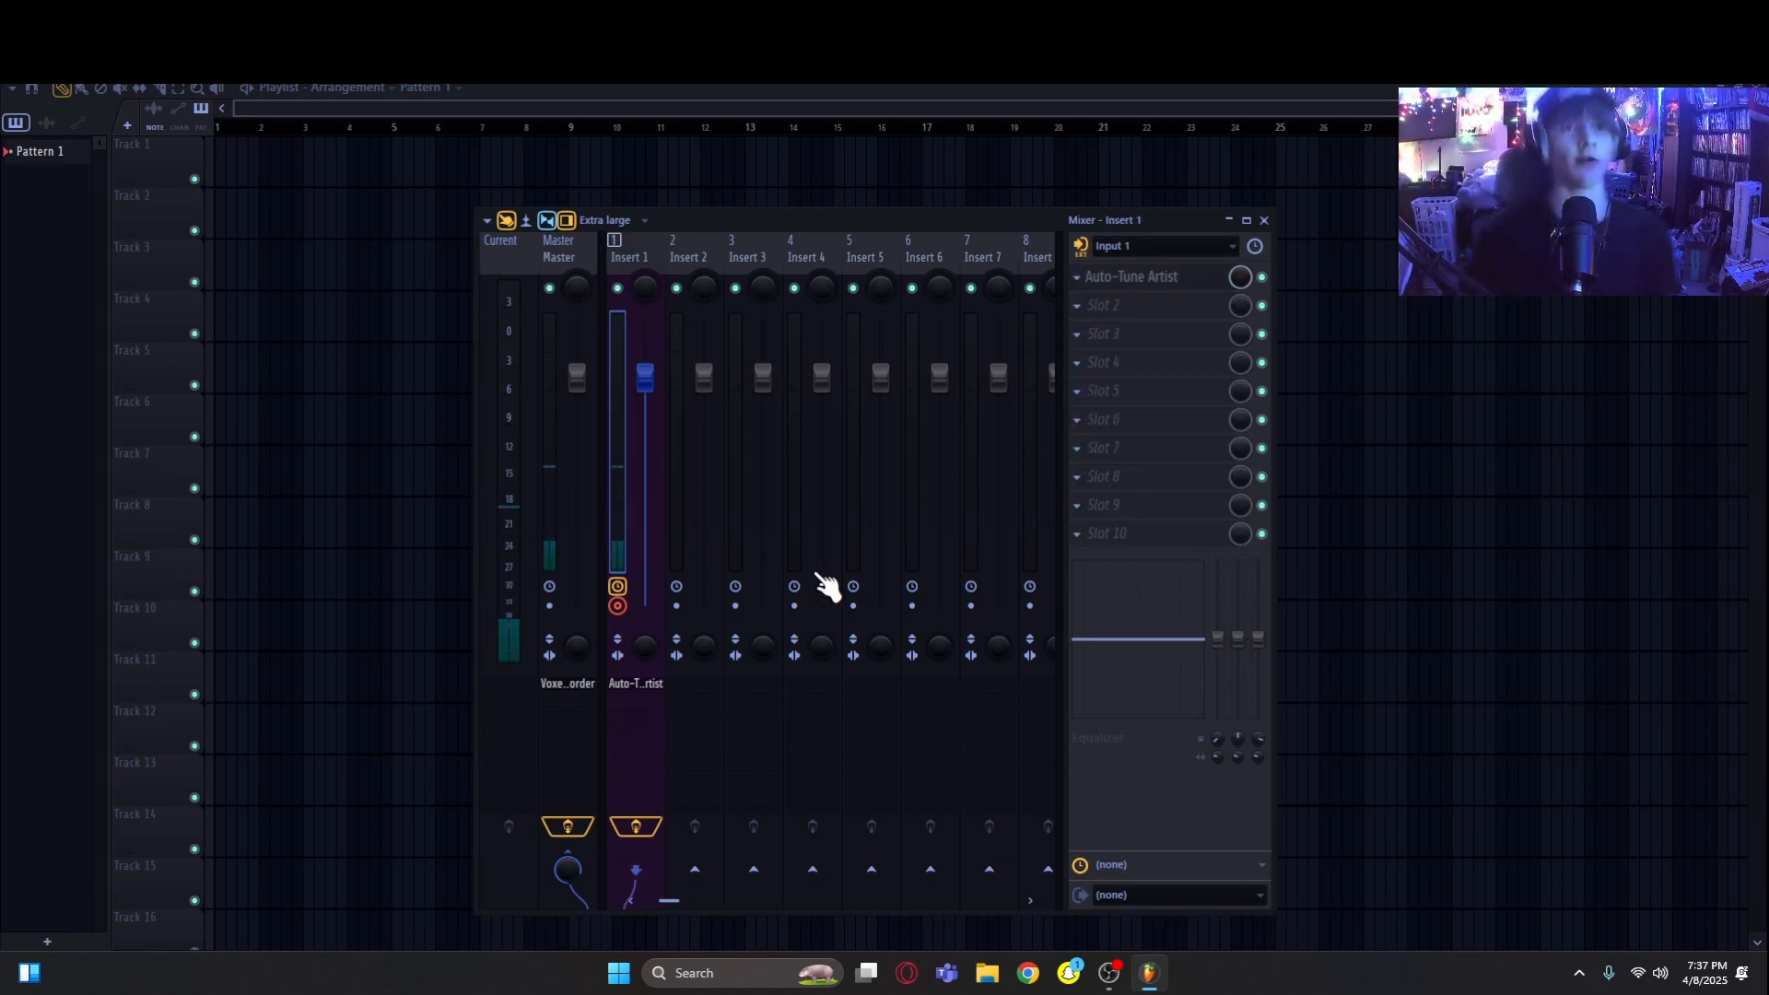
{"action": "left_click", "coordinate": [1100, 306]}
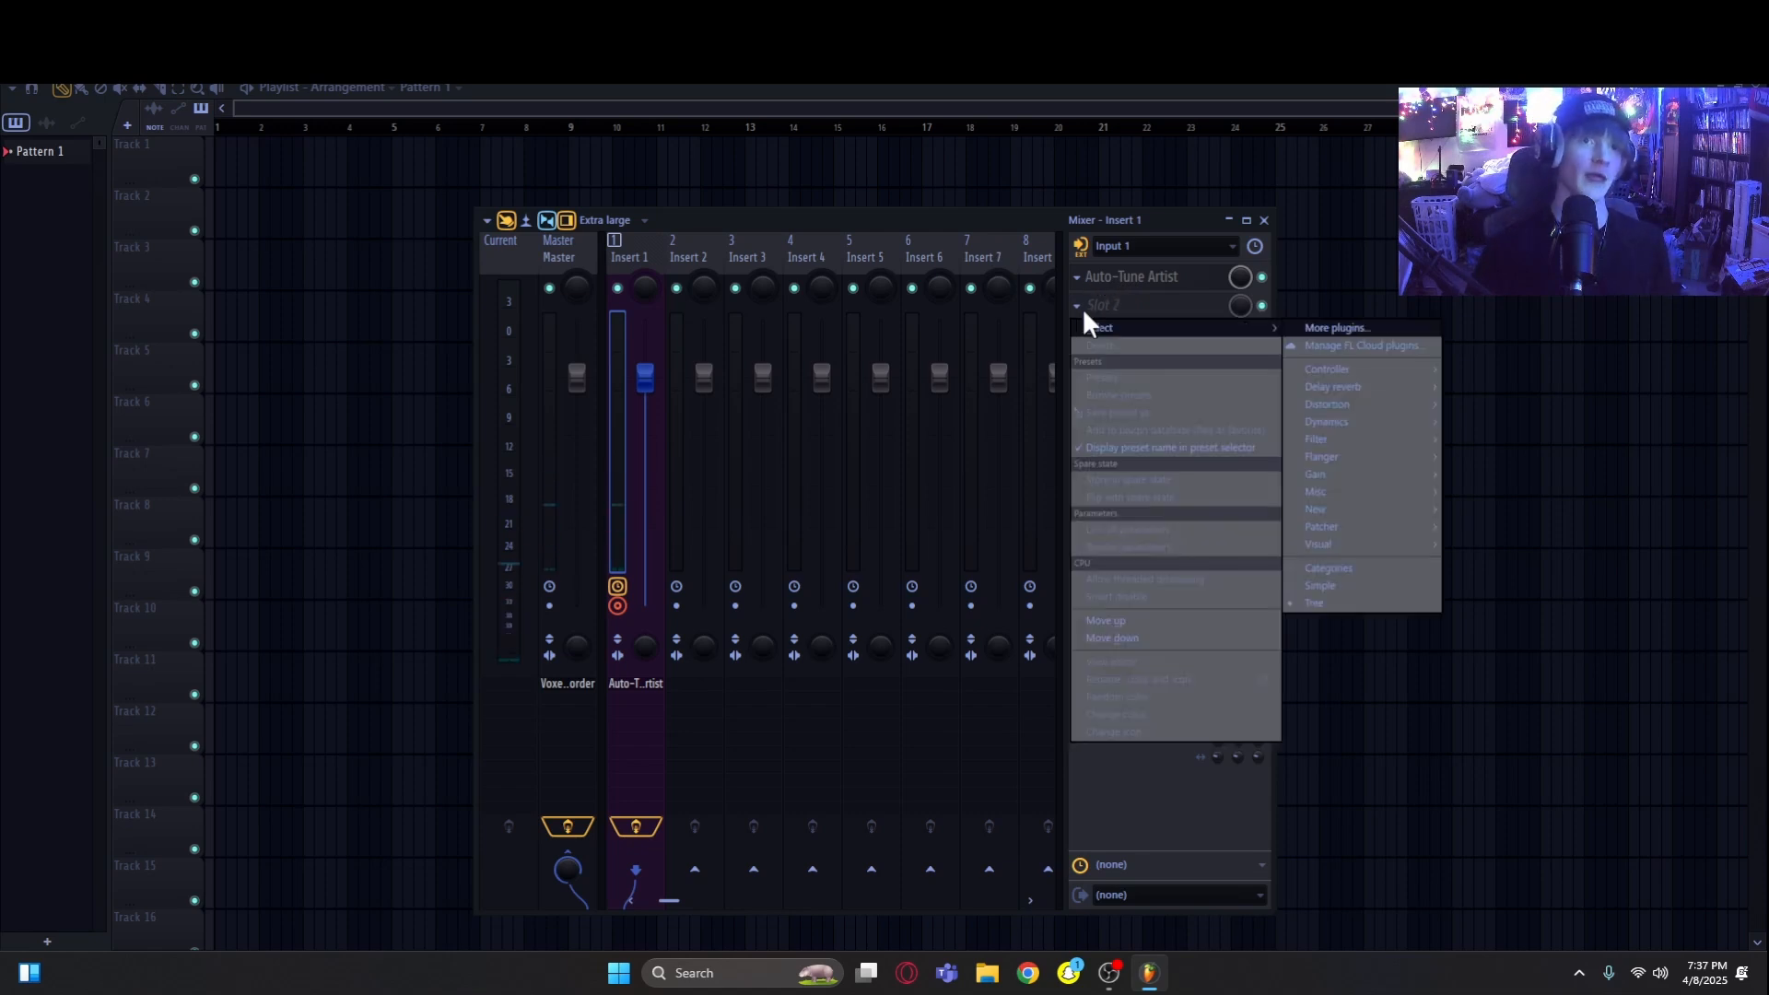
{"action": "left_click", "coordinate": [1315, 340]}
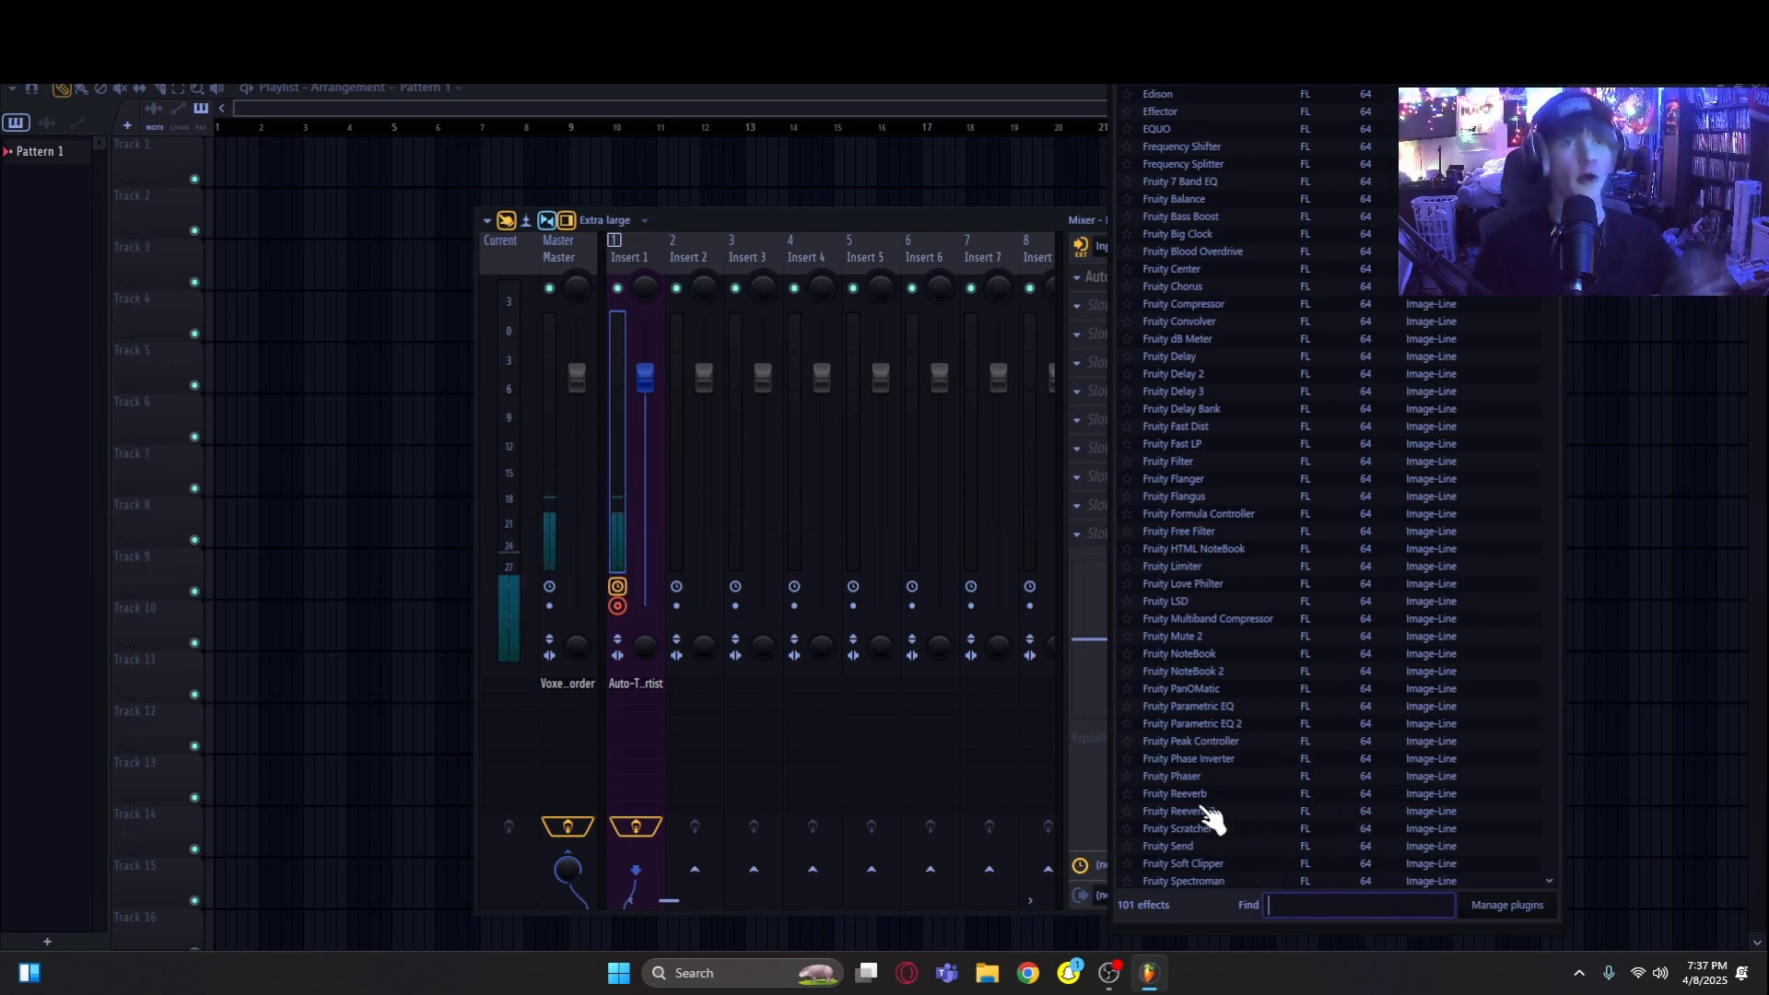
{"action": "type", "text": "efe"}
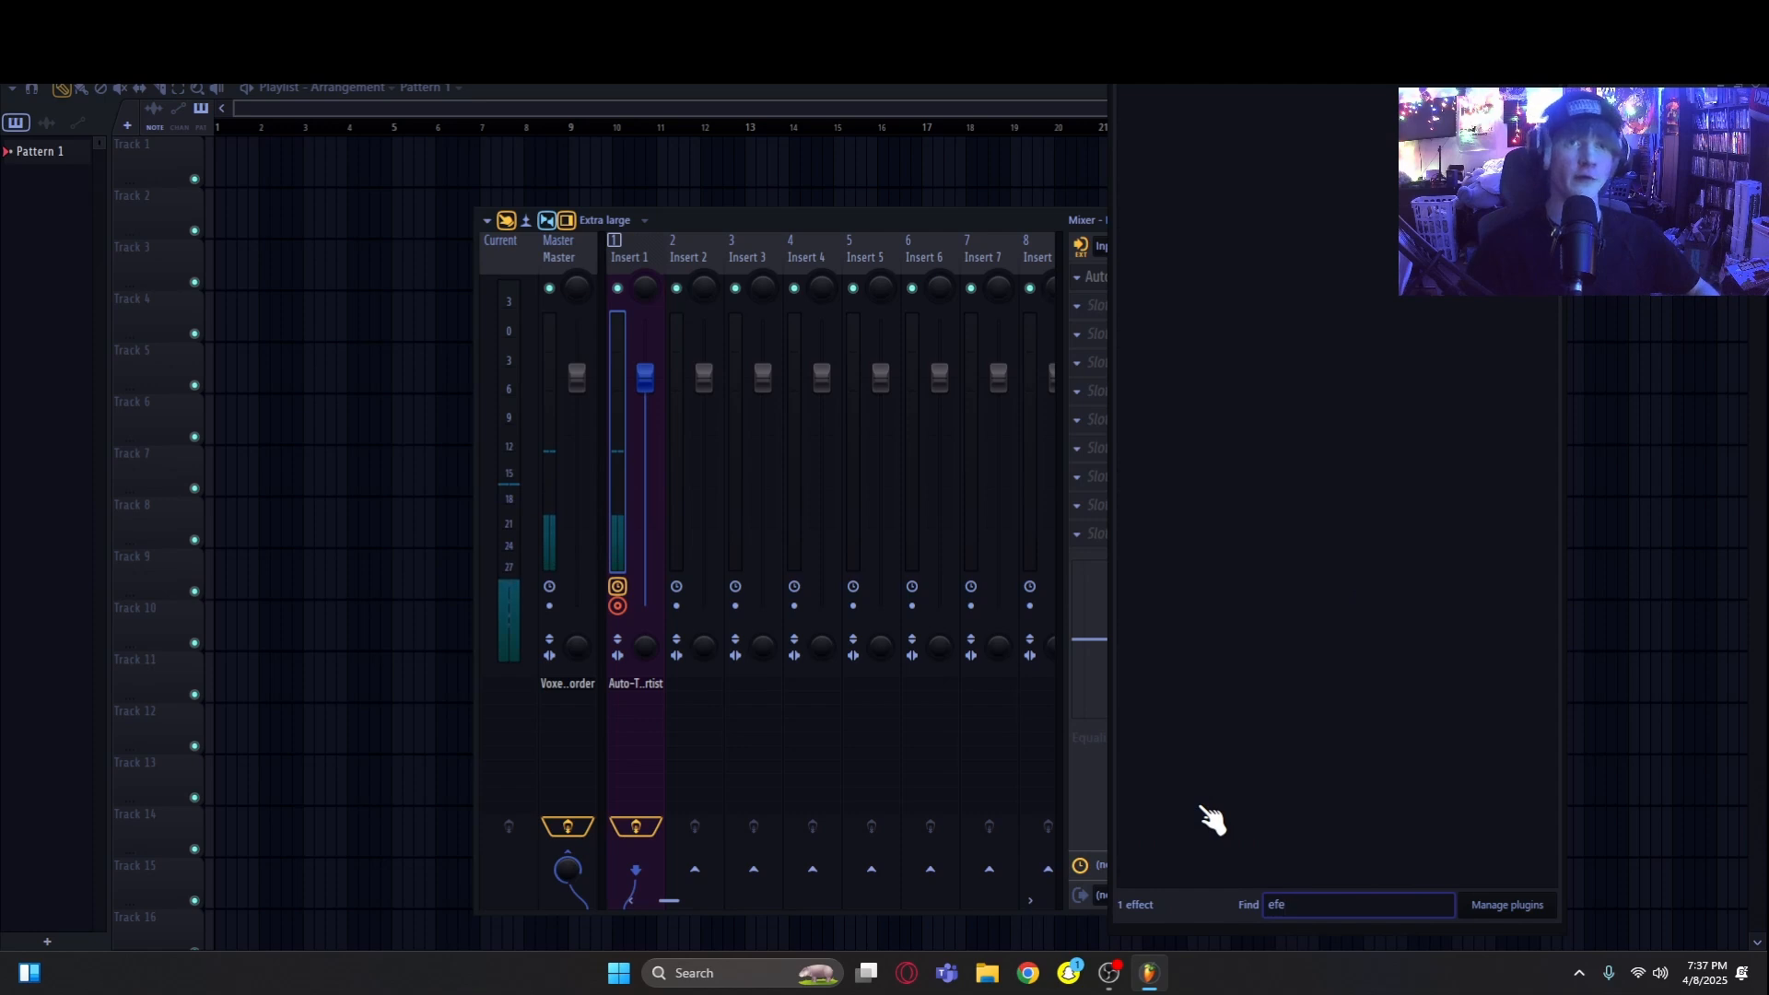
{"action": "key", "text": "Return"}
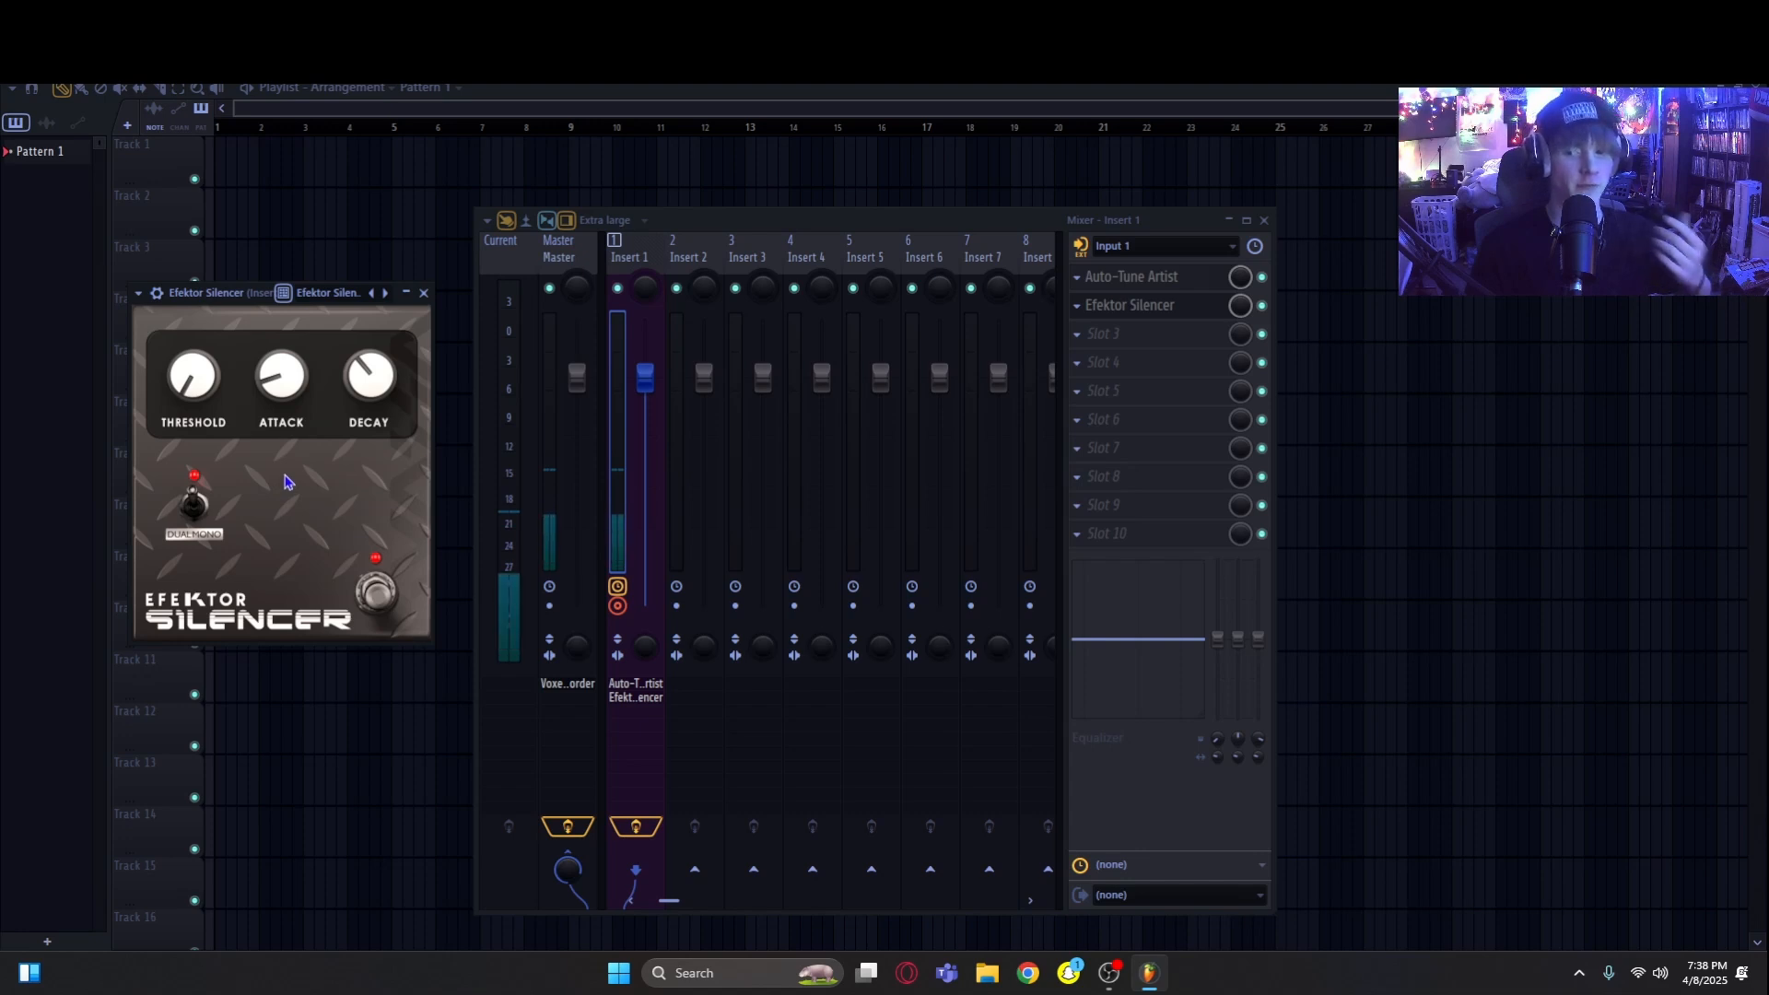
Step: Raise Efektor Silencer's threshold to just below mid-range, increase the attack slightly, set the decay to its midpoint and close the plugin
{"action": "left_click_drag", "start_coordinate": [210, 404], "coordinate": [204, 314]}
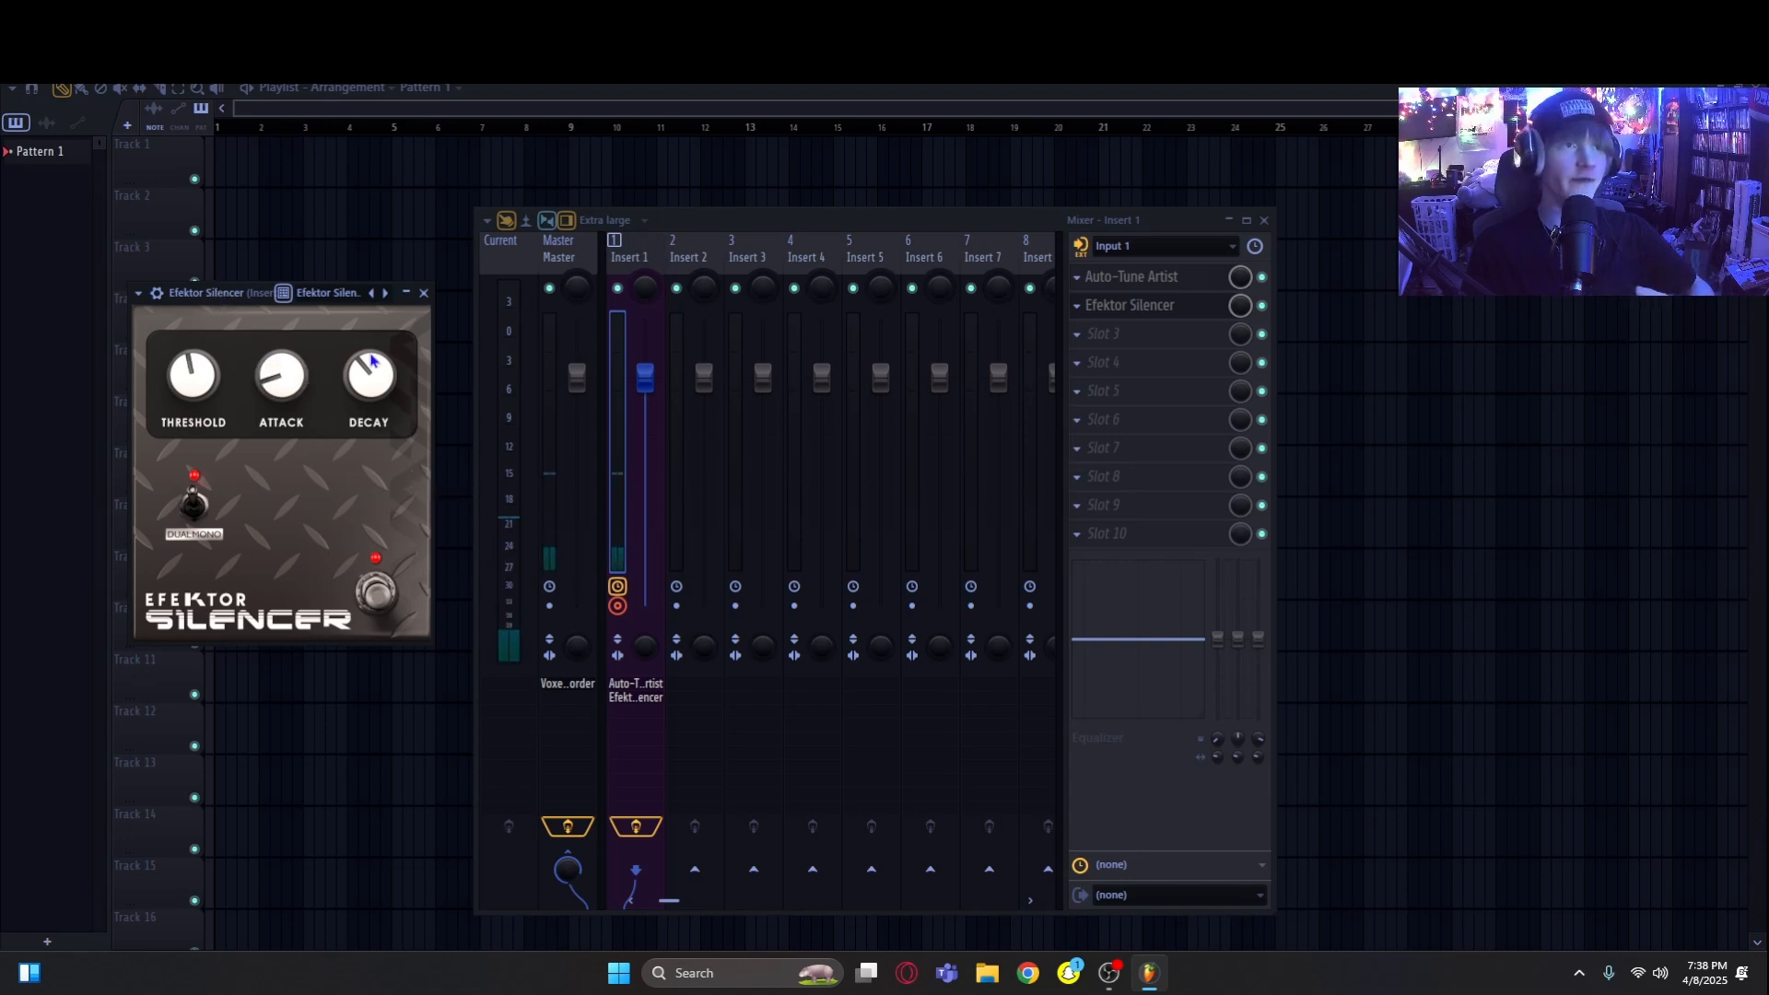
{"action": "left_click_drag", "start_coordinate": [268, 295], "coordinate": [279, 297]}
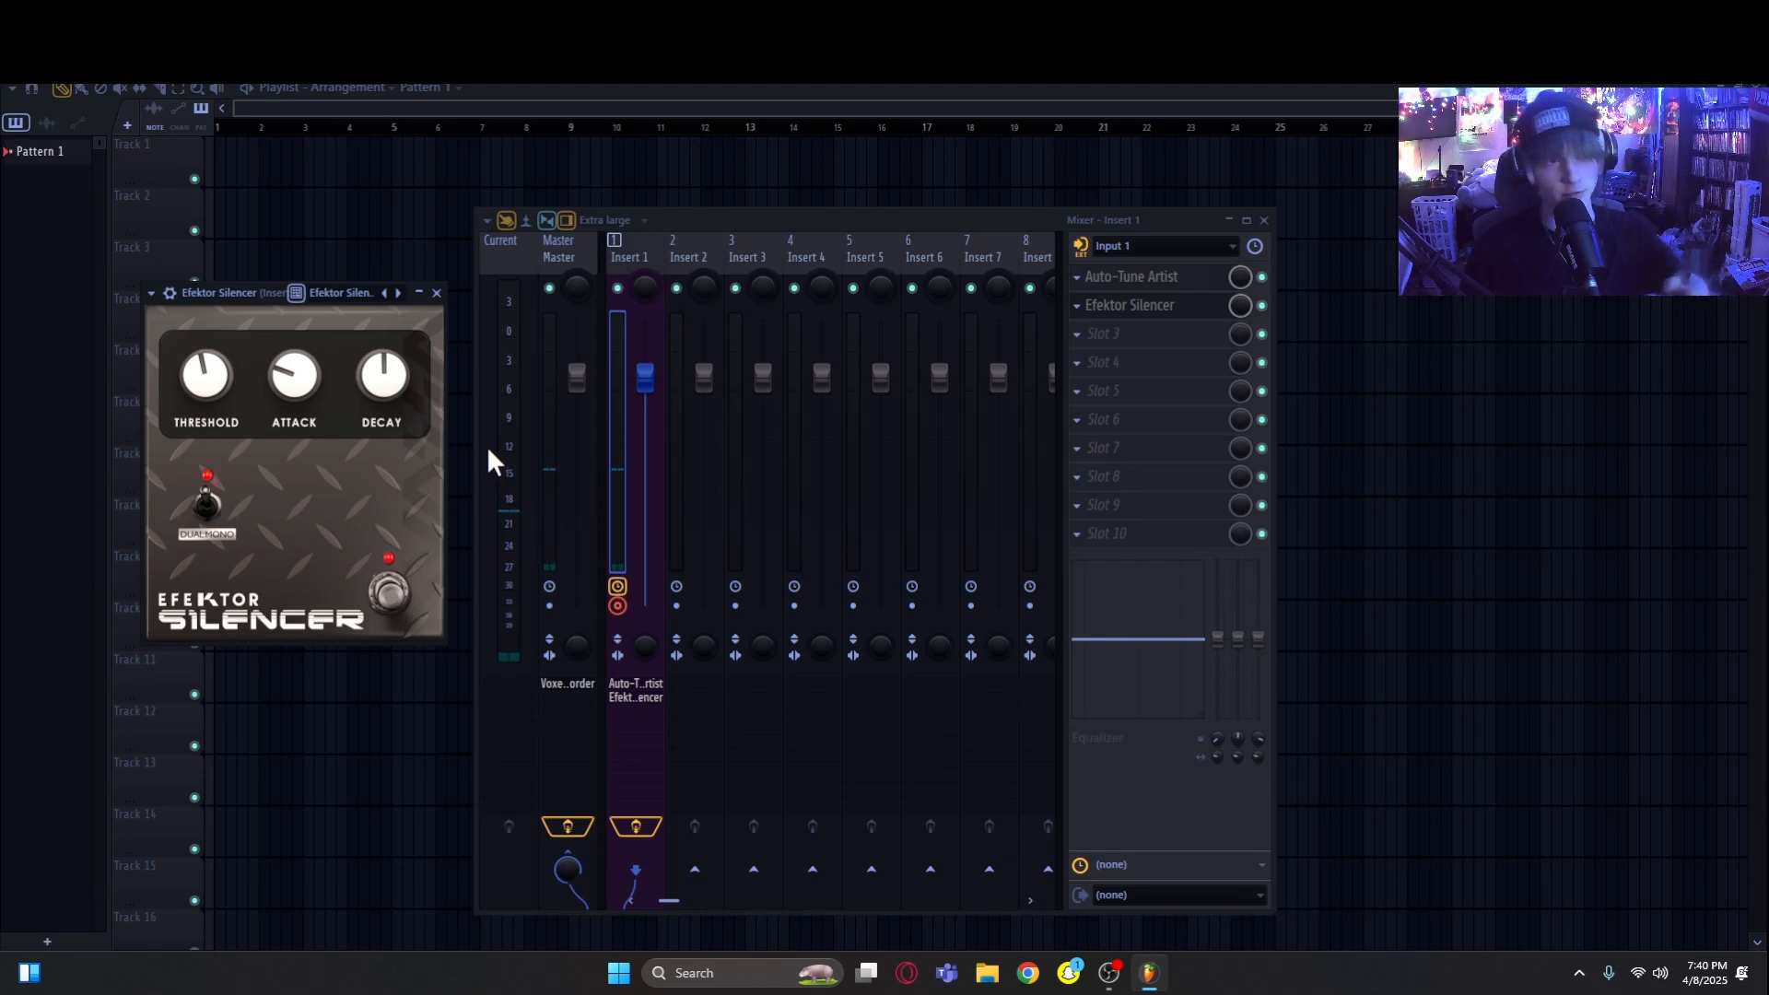
{"action": "left_click", "coordinate": [437, 293]}
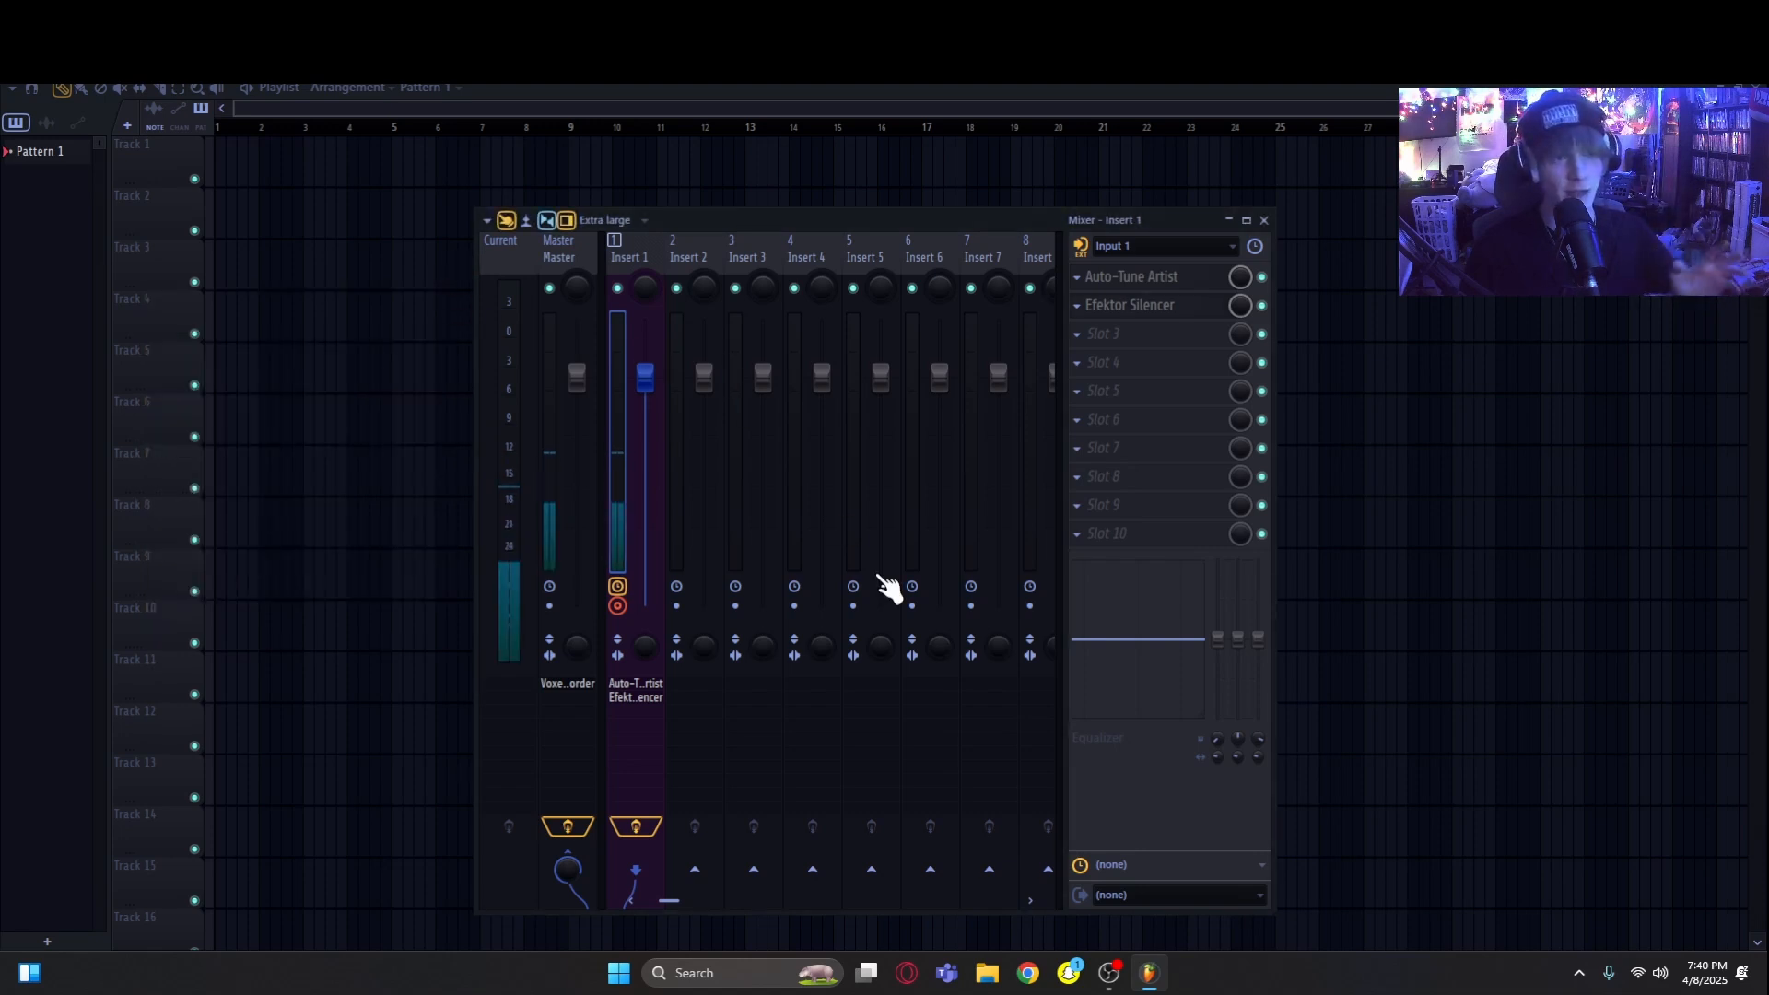
Step: Search the effects for "eq" and load Fruity Parametric EQ 2 into slot 3 of Insert 1
{"action": "left_click", "coordinate": [1086, 336]}
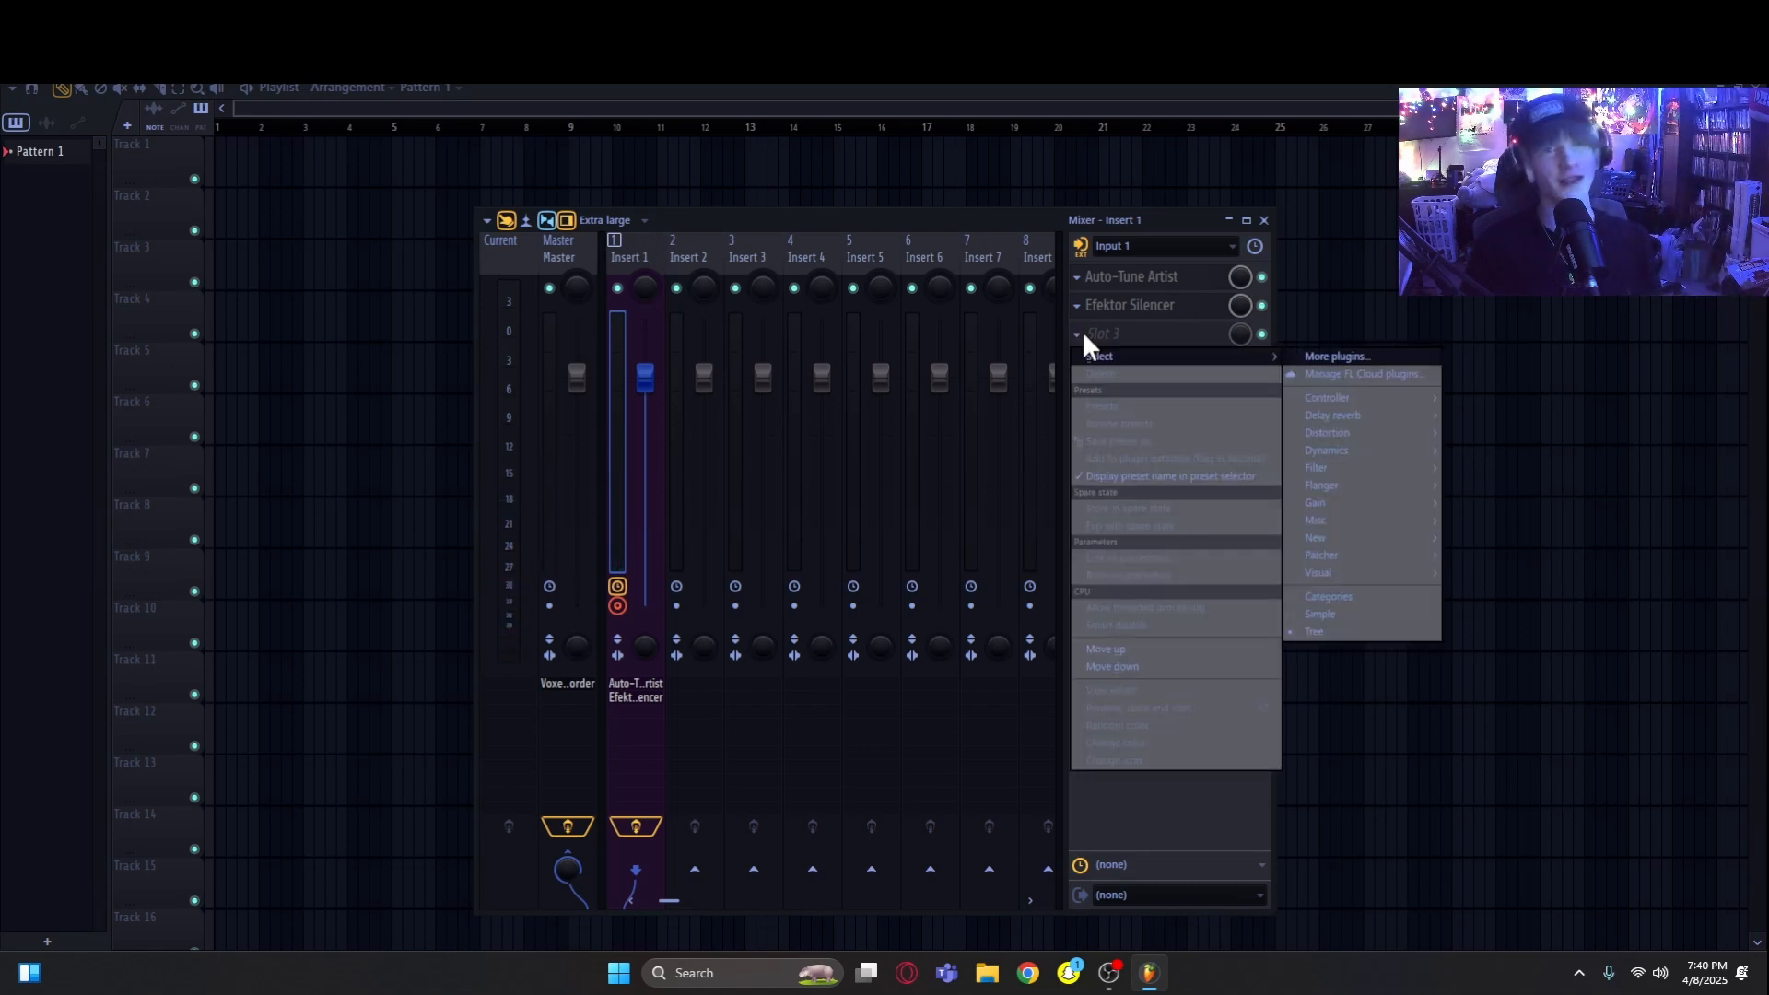
{"action": "left_click", "coordinate": [1348, 356]}
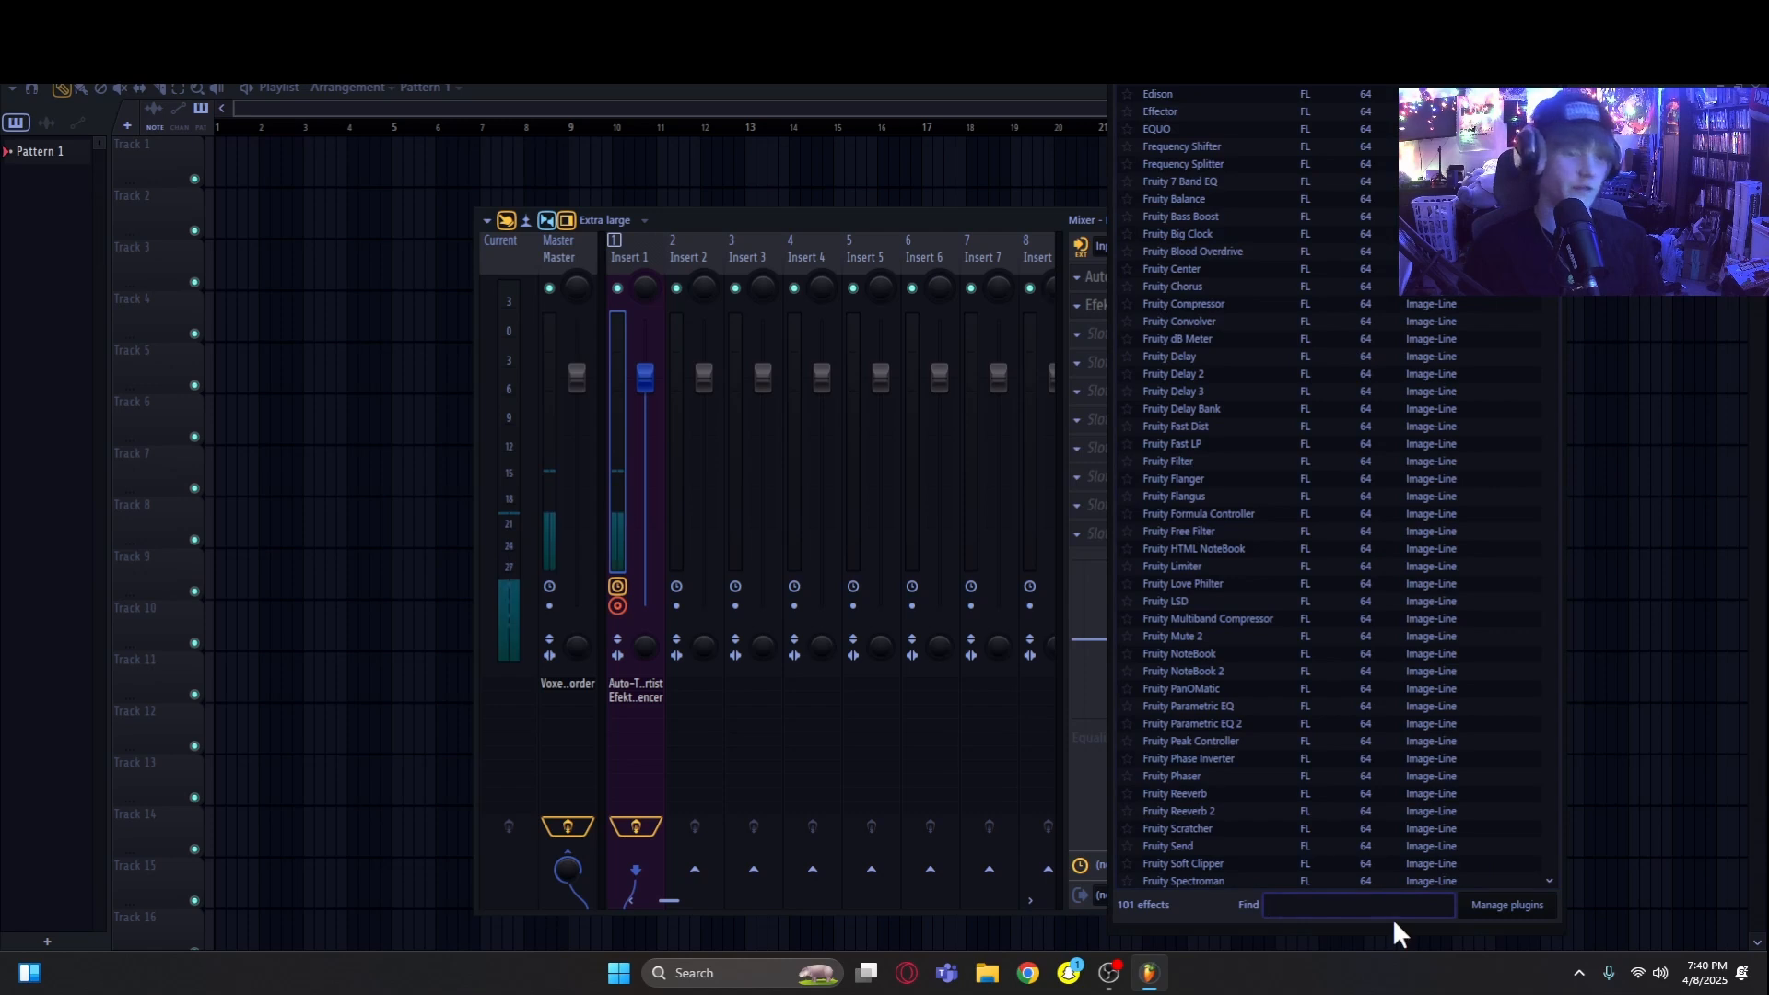
{"action": "type", "text": "eq"}
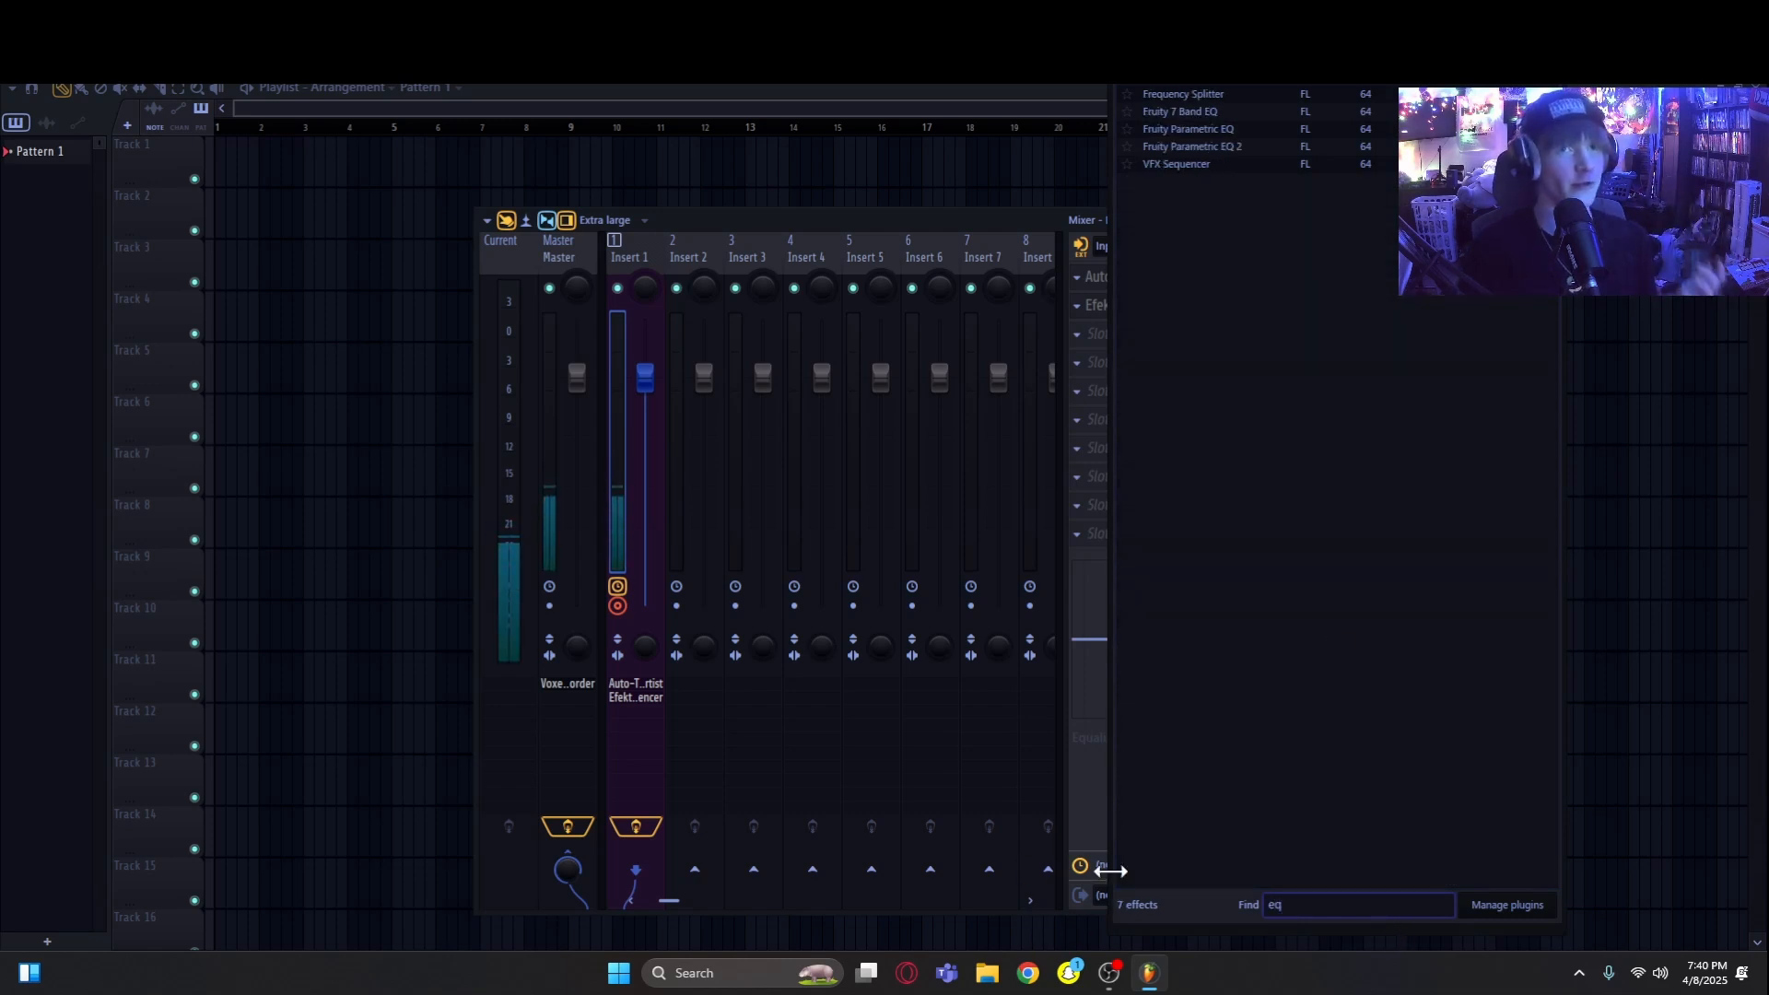
{"action": "left_click", "coordinate": [1199, 147]}
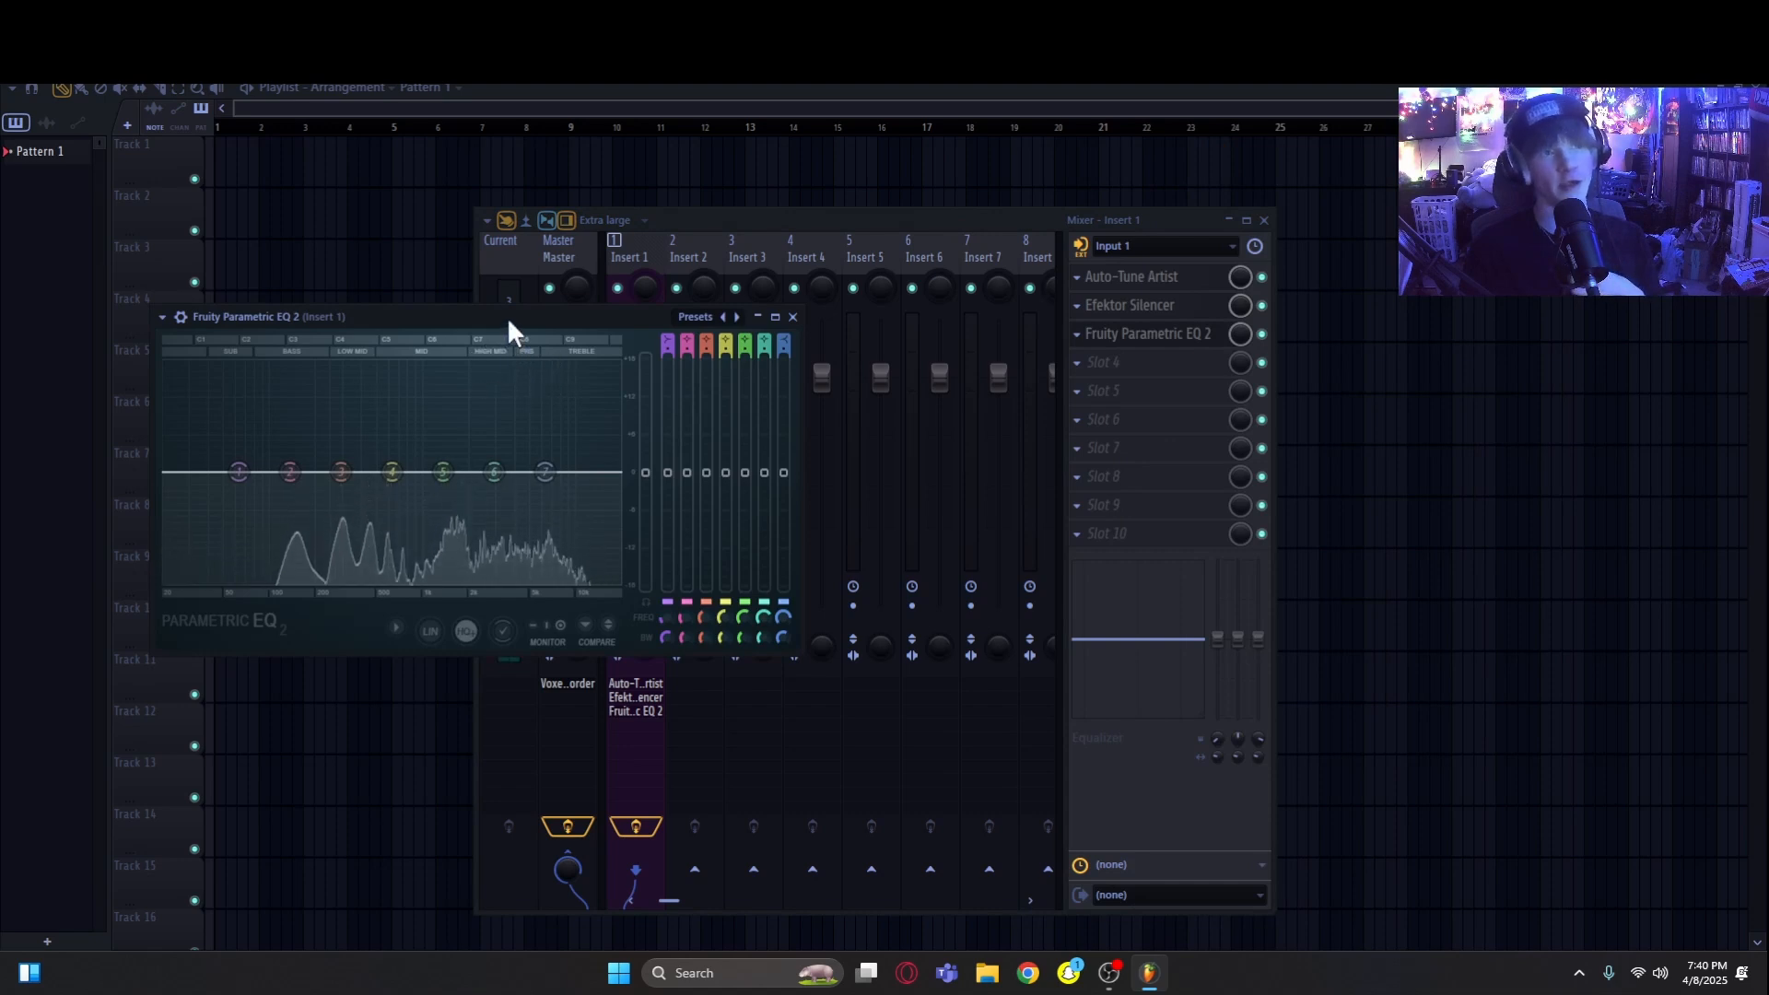
{"action": "left_click_drag", "start_coordinate": [509, 322], "coordinate": [609, 340]}
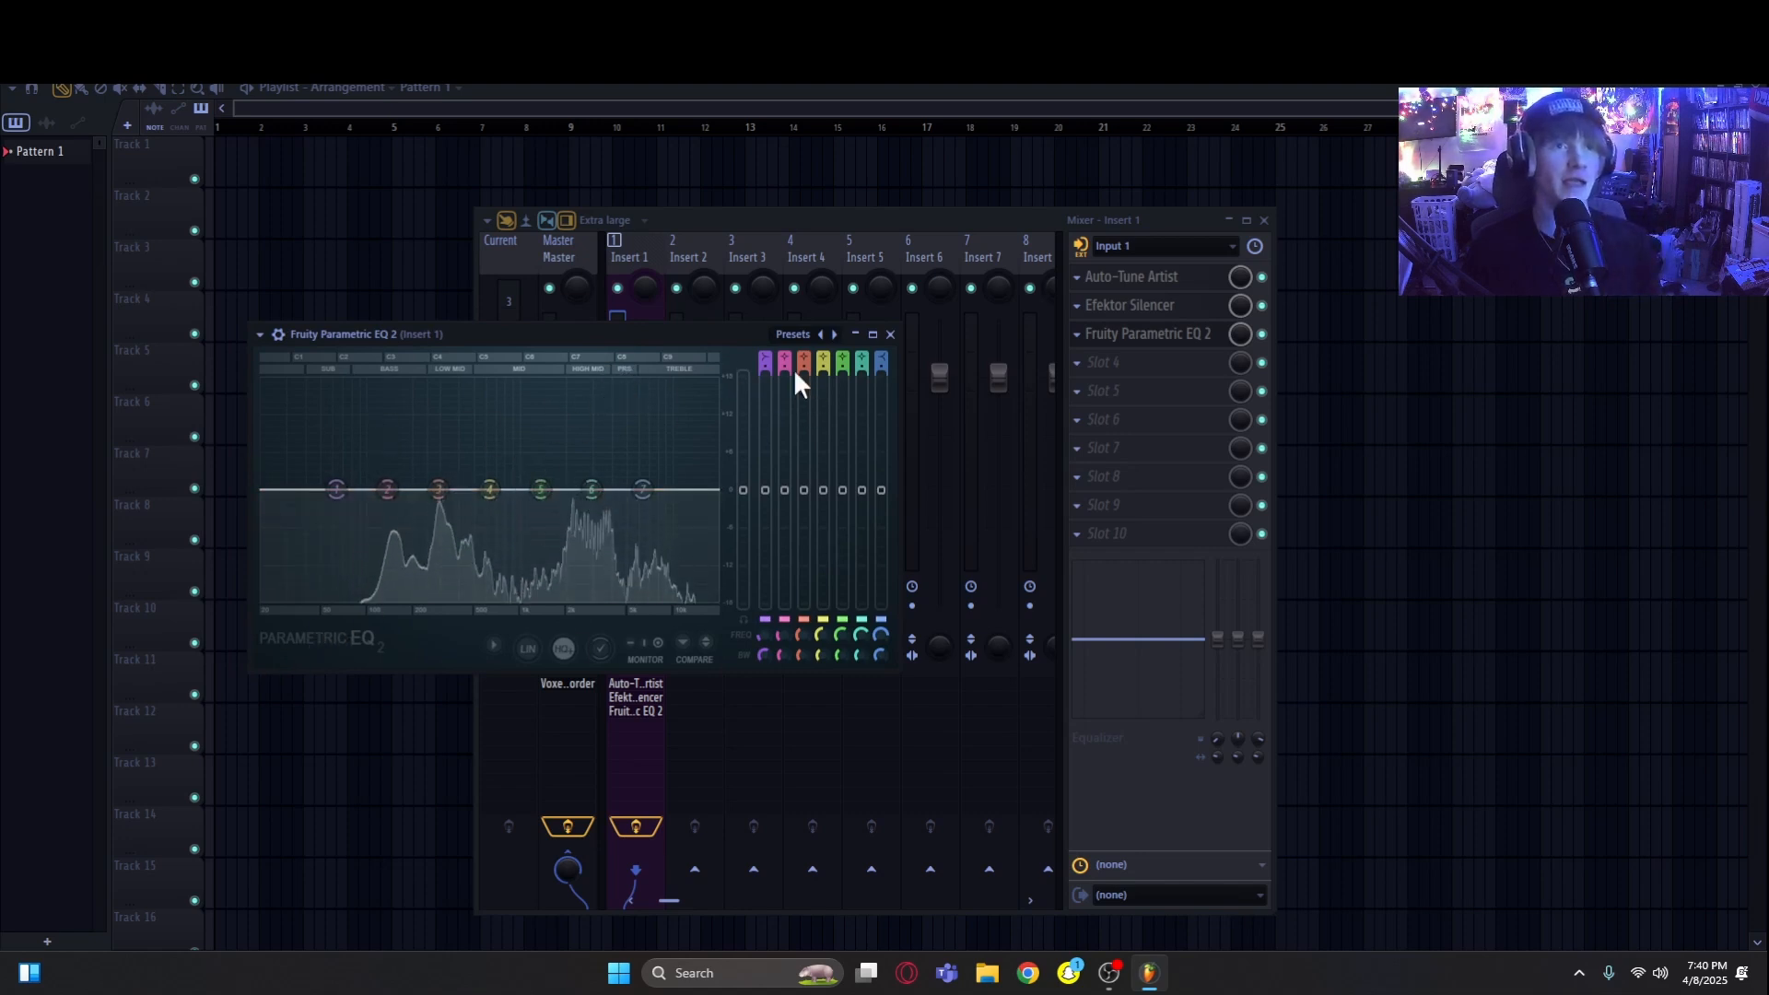
Step: Switch Fruity Parametric EQ 2 to its Default preset and place the mixer and EQ windows side by side
{"action": "left_click", "coordinate": [835, 335]}
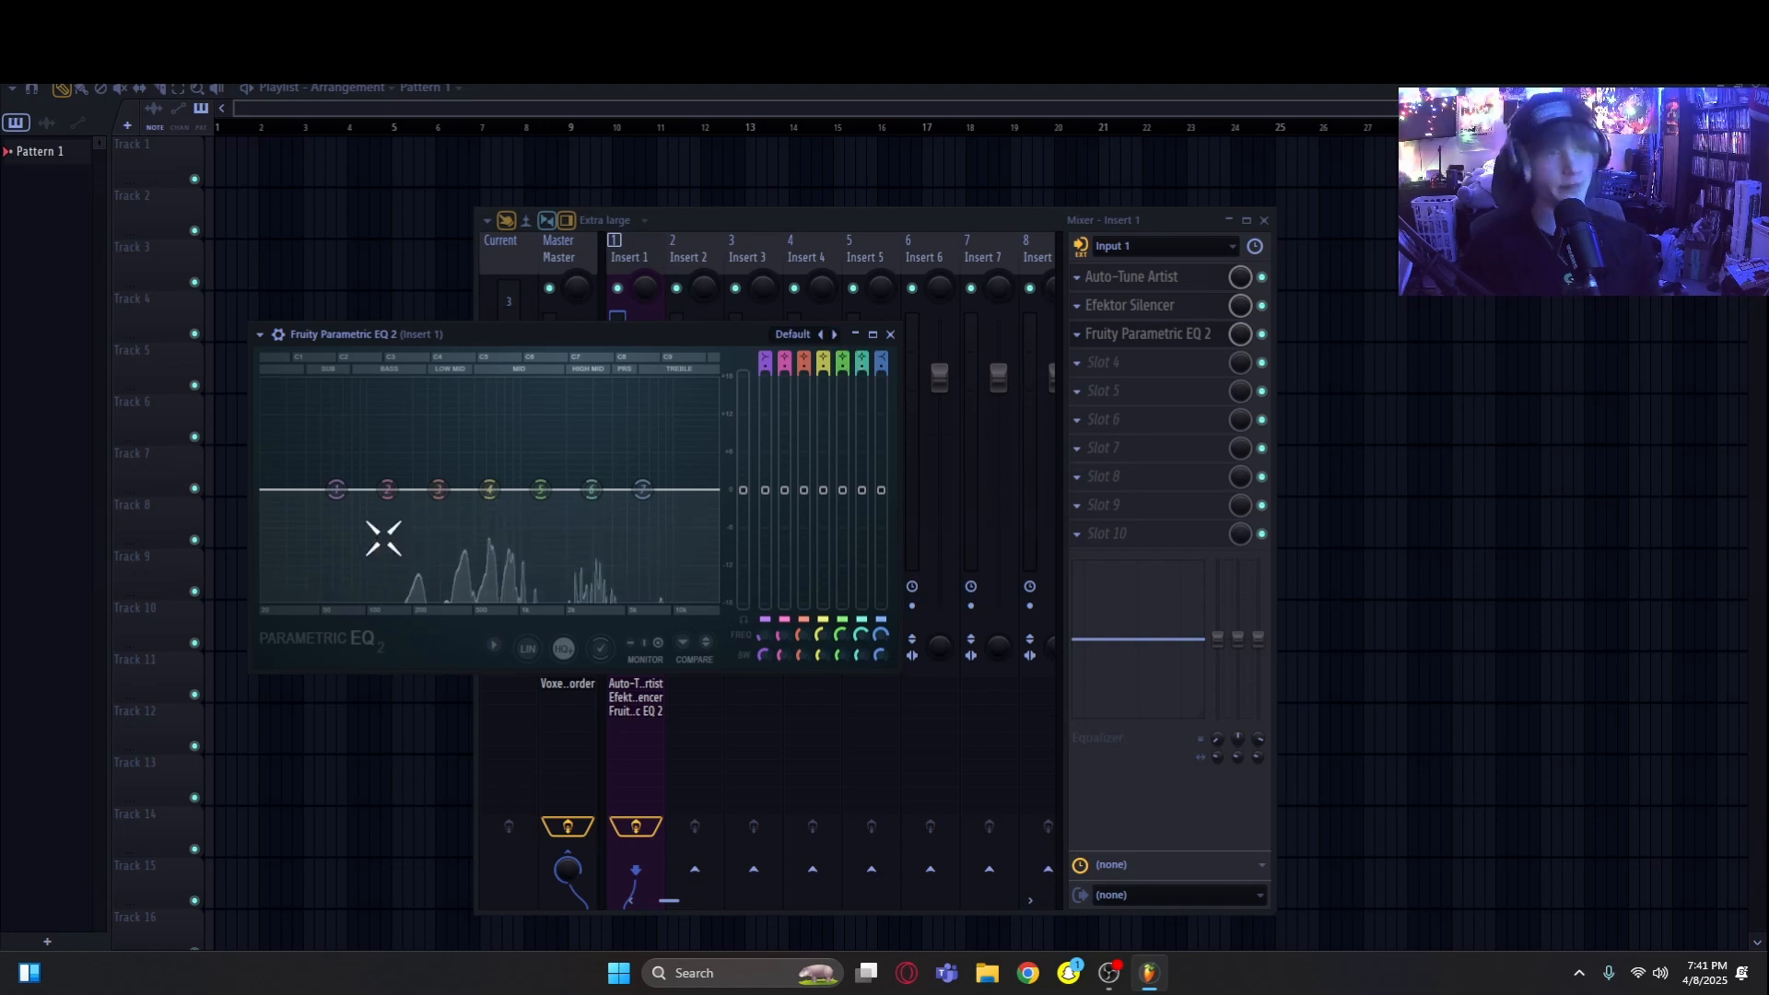
{"action": "left_click_drag", "start_coordinate": [930, 222], "coordinate": [1143, 274]}
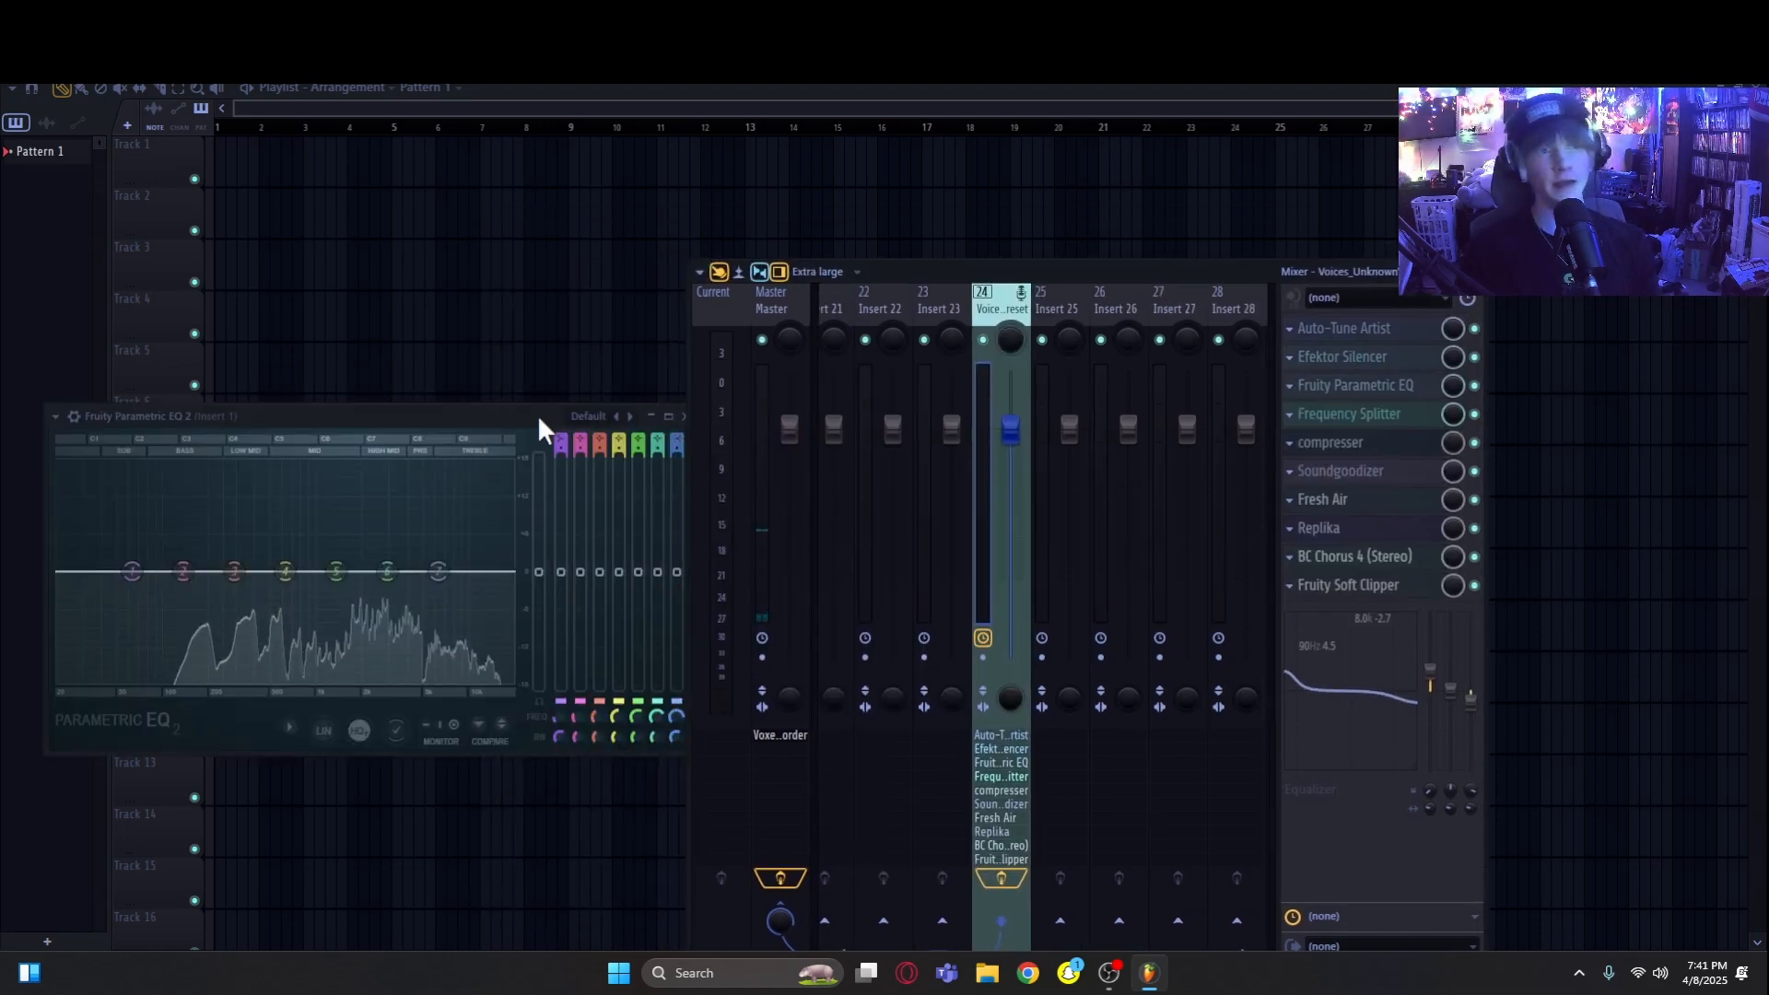
{"action": "left_click_drag", "start_coordinate": [530, 414], "coordinate": [590, 385]}
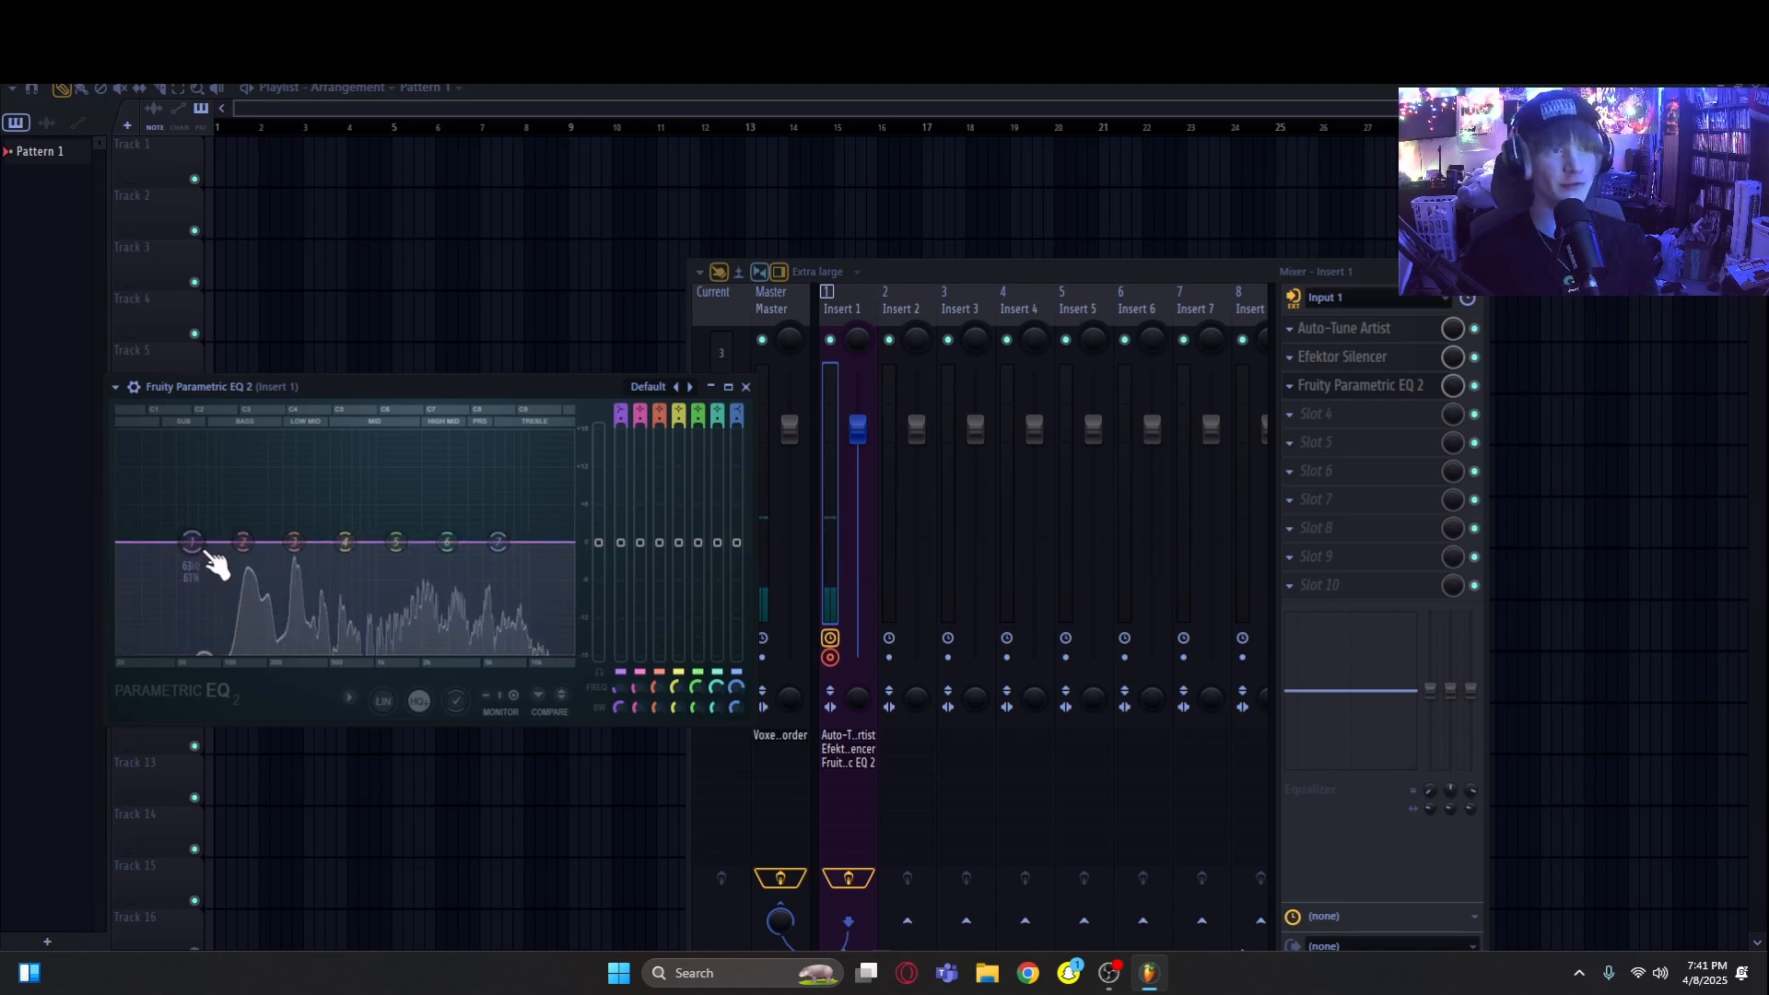
Step: Try moving and boosting several EQ bands across the spectrum and reload the Default preset
{"action": "mouse_move", "coordinate": [194, 542]}
{"action": "left_mouse_down"}
{"action": "mouse_move", "coordinate": [192, 528]}
{"action": "mouse_move", "coordinate": [471, 526]}
{"action": "mouse_move", "coordinate": [164, 556]}
{"action": "left_mouse_up"}
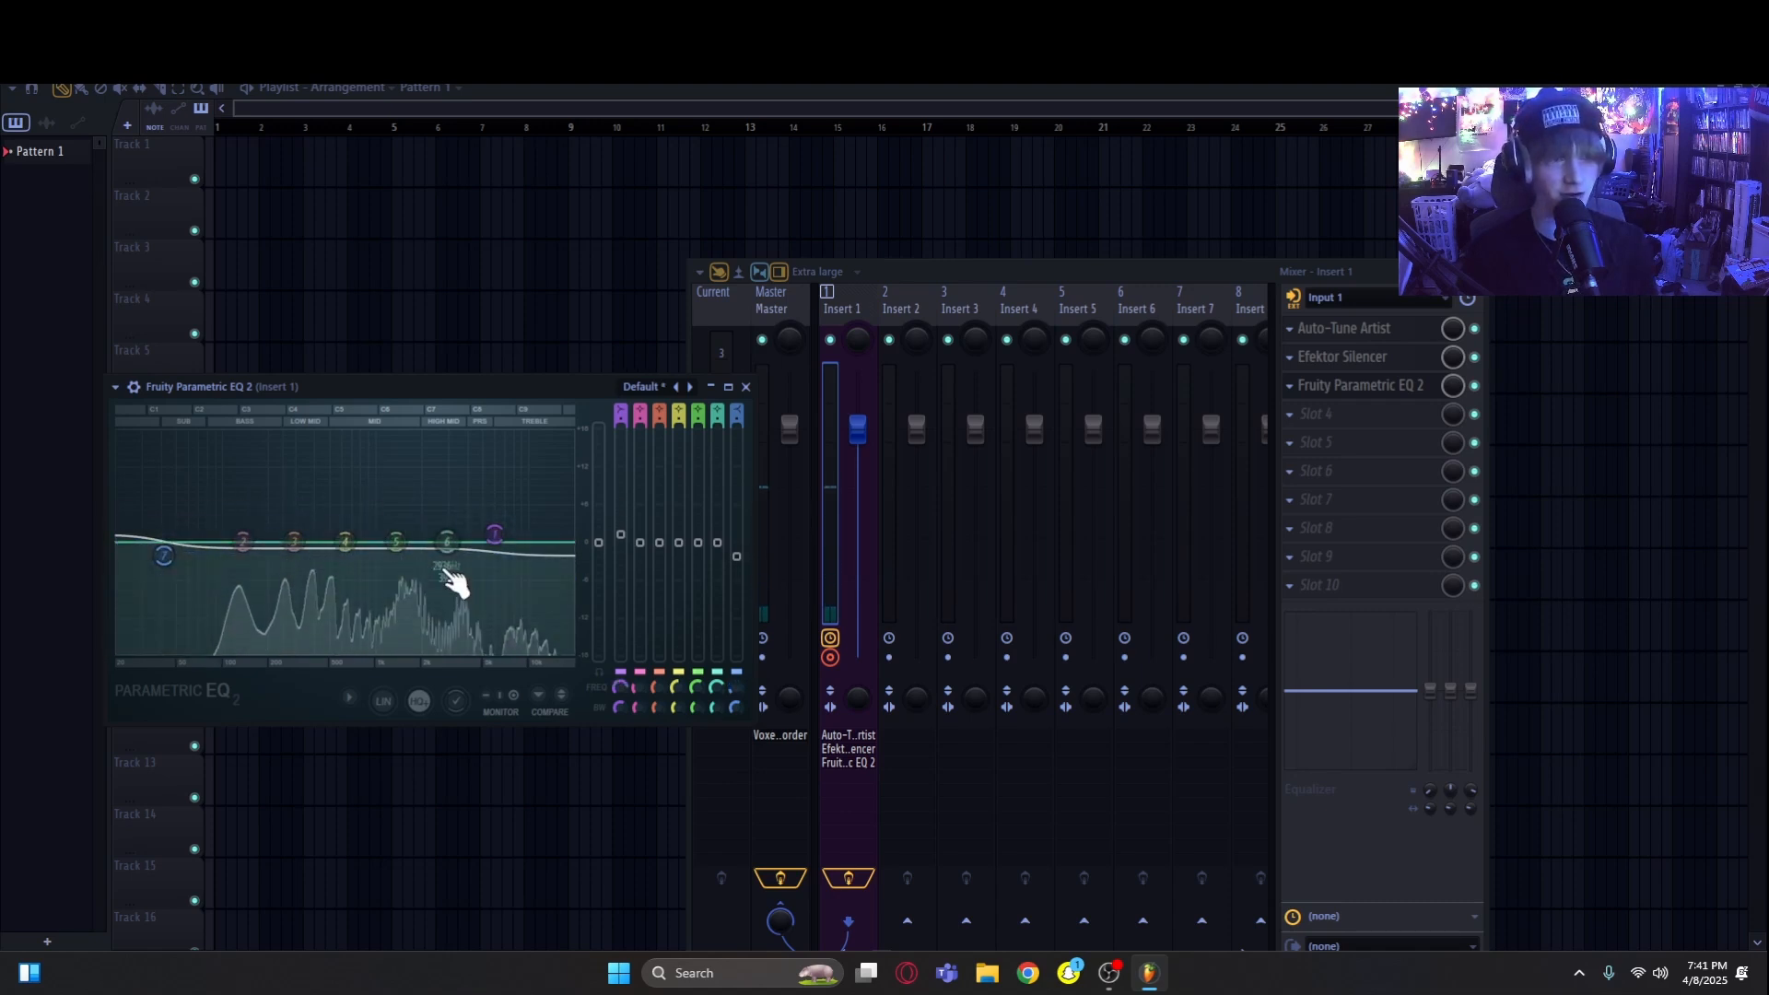
{"action": "left_click_drag", "start_coordinate": [396, 542], "coordinate": [361, 431]}
{"action": "left_click_drag", "start_coordinate": [345, 542], "coordinate": [255, 431]}
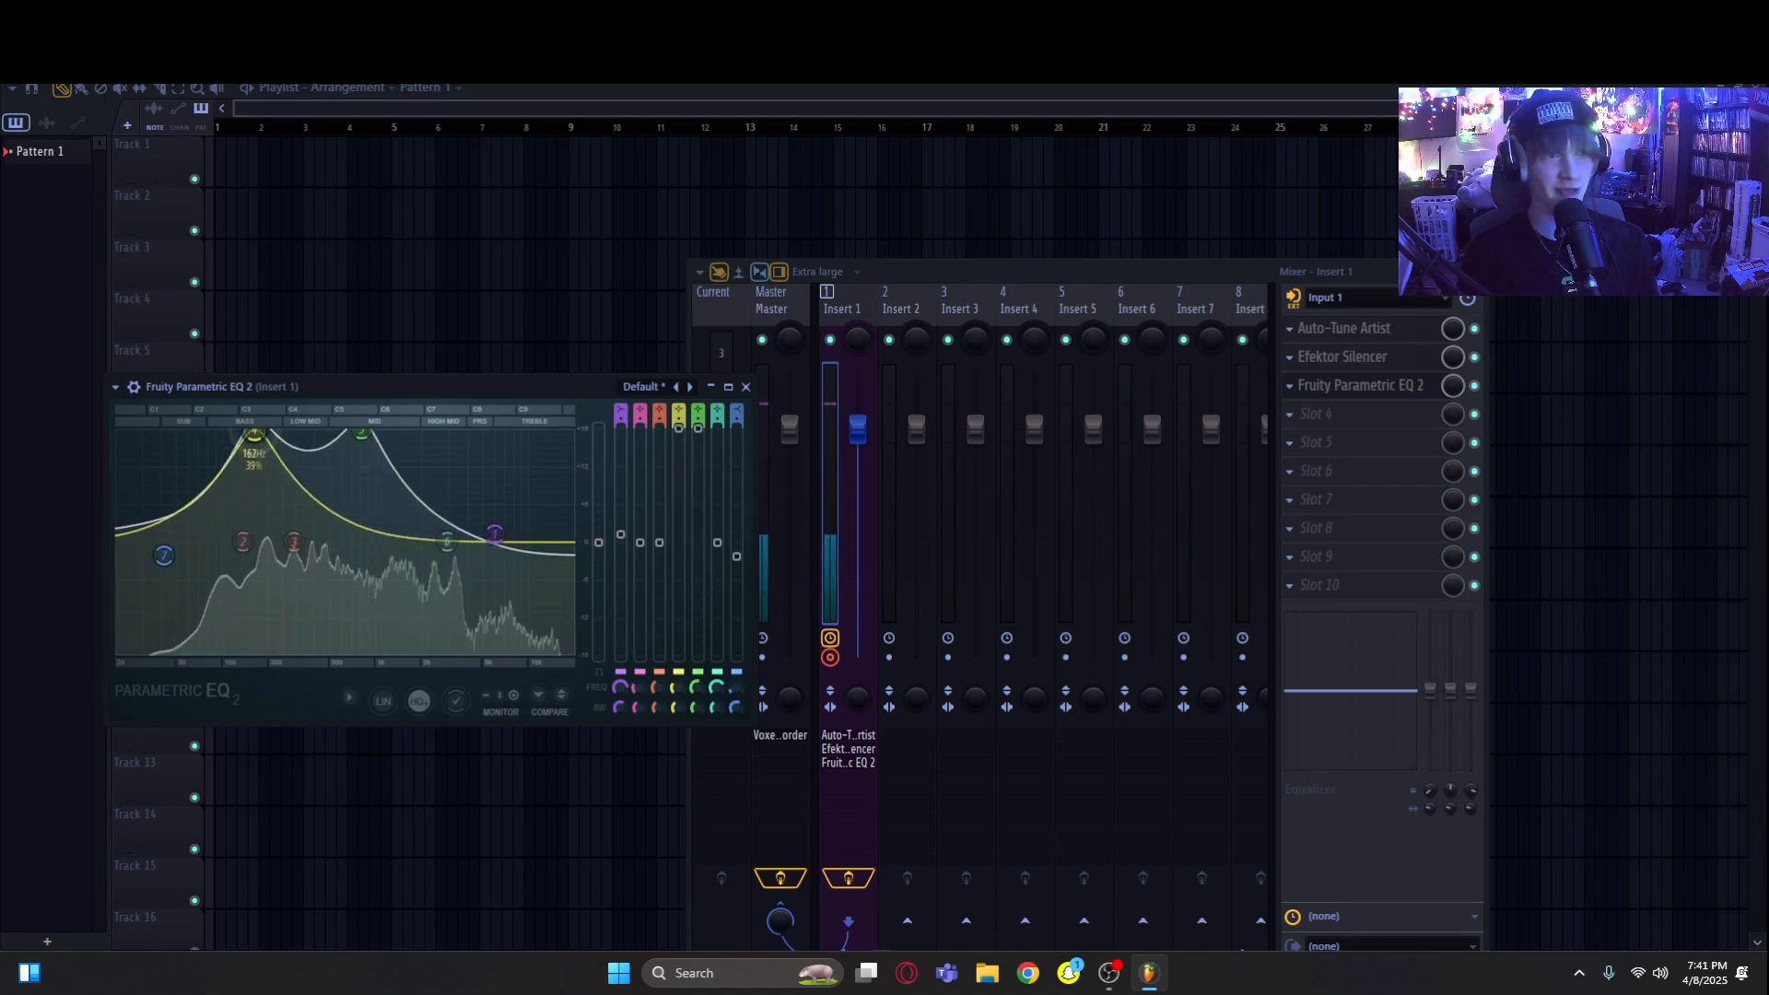
{"action": "left_click_drag", "start_coordinate": [293, 542], "coordinate": [300, 489]}
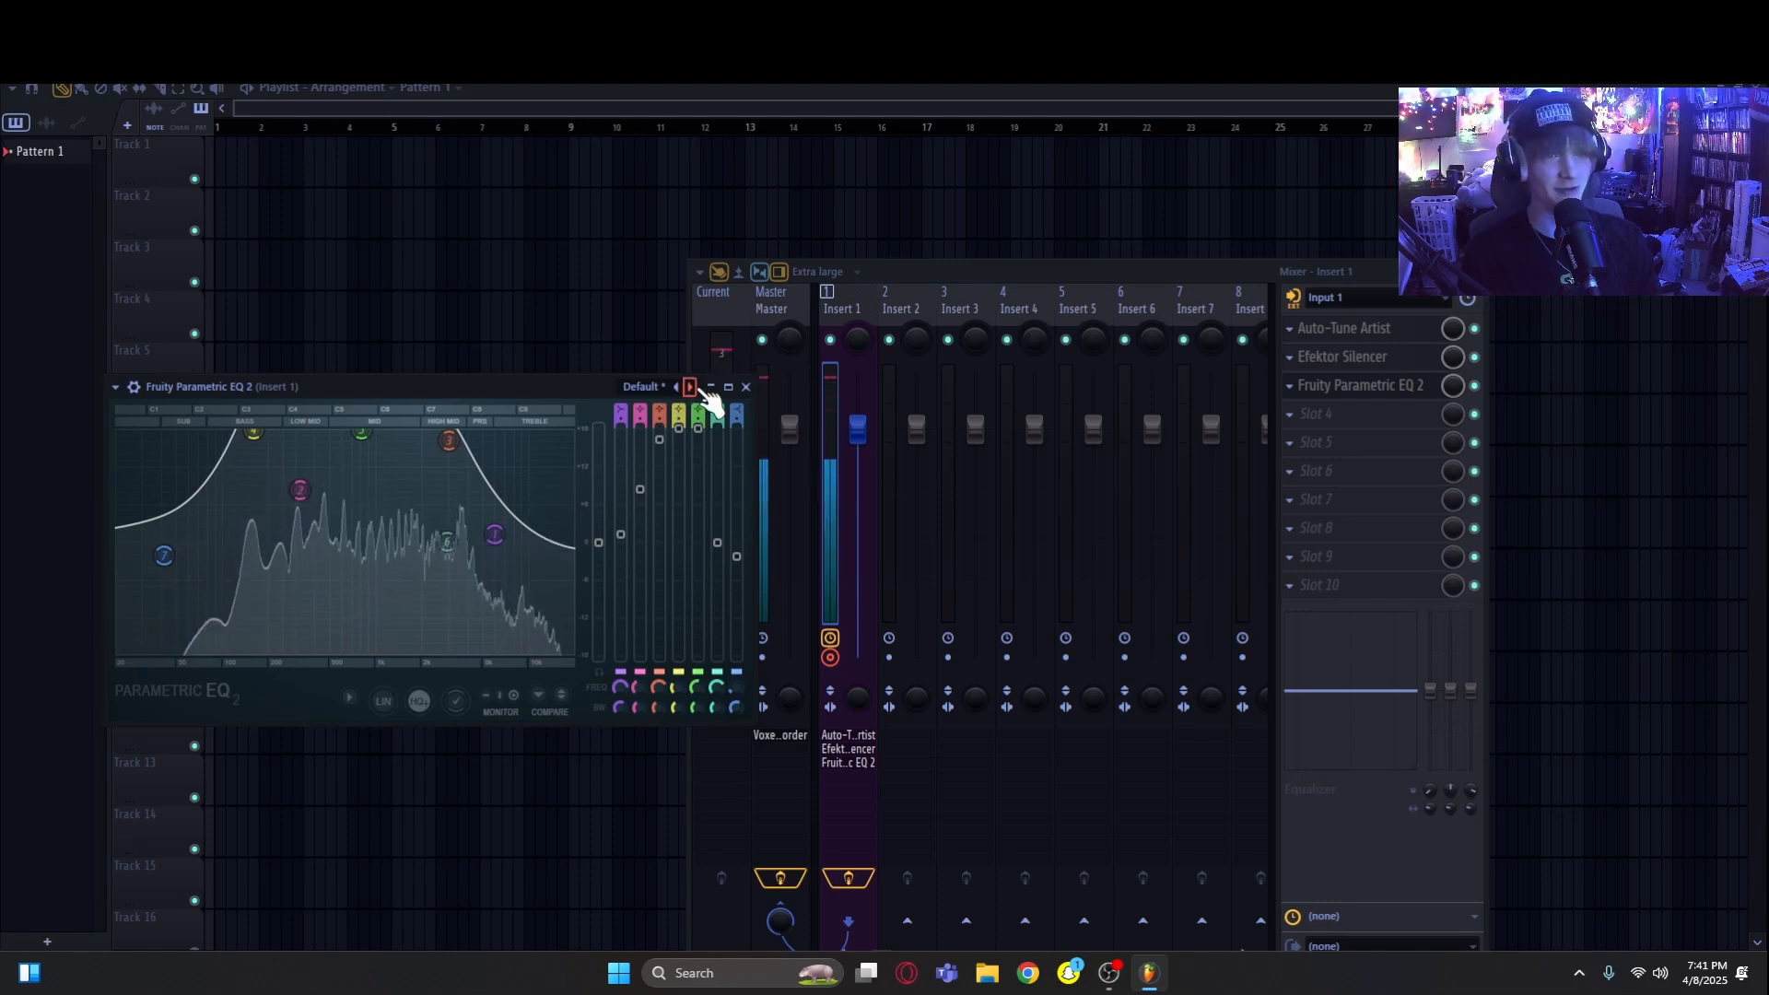
{"action": "left_click", "coordinate": [689, 386]}
{"action": "left_click", "coordinate": [676, 386]}
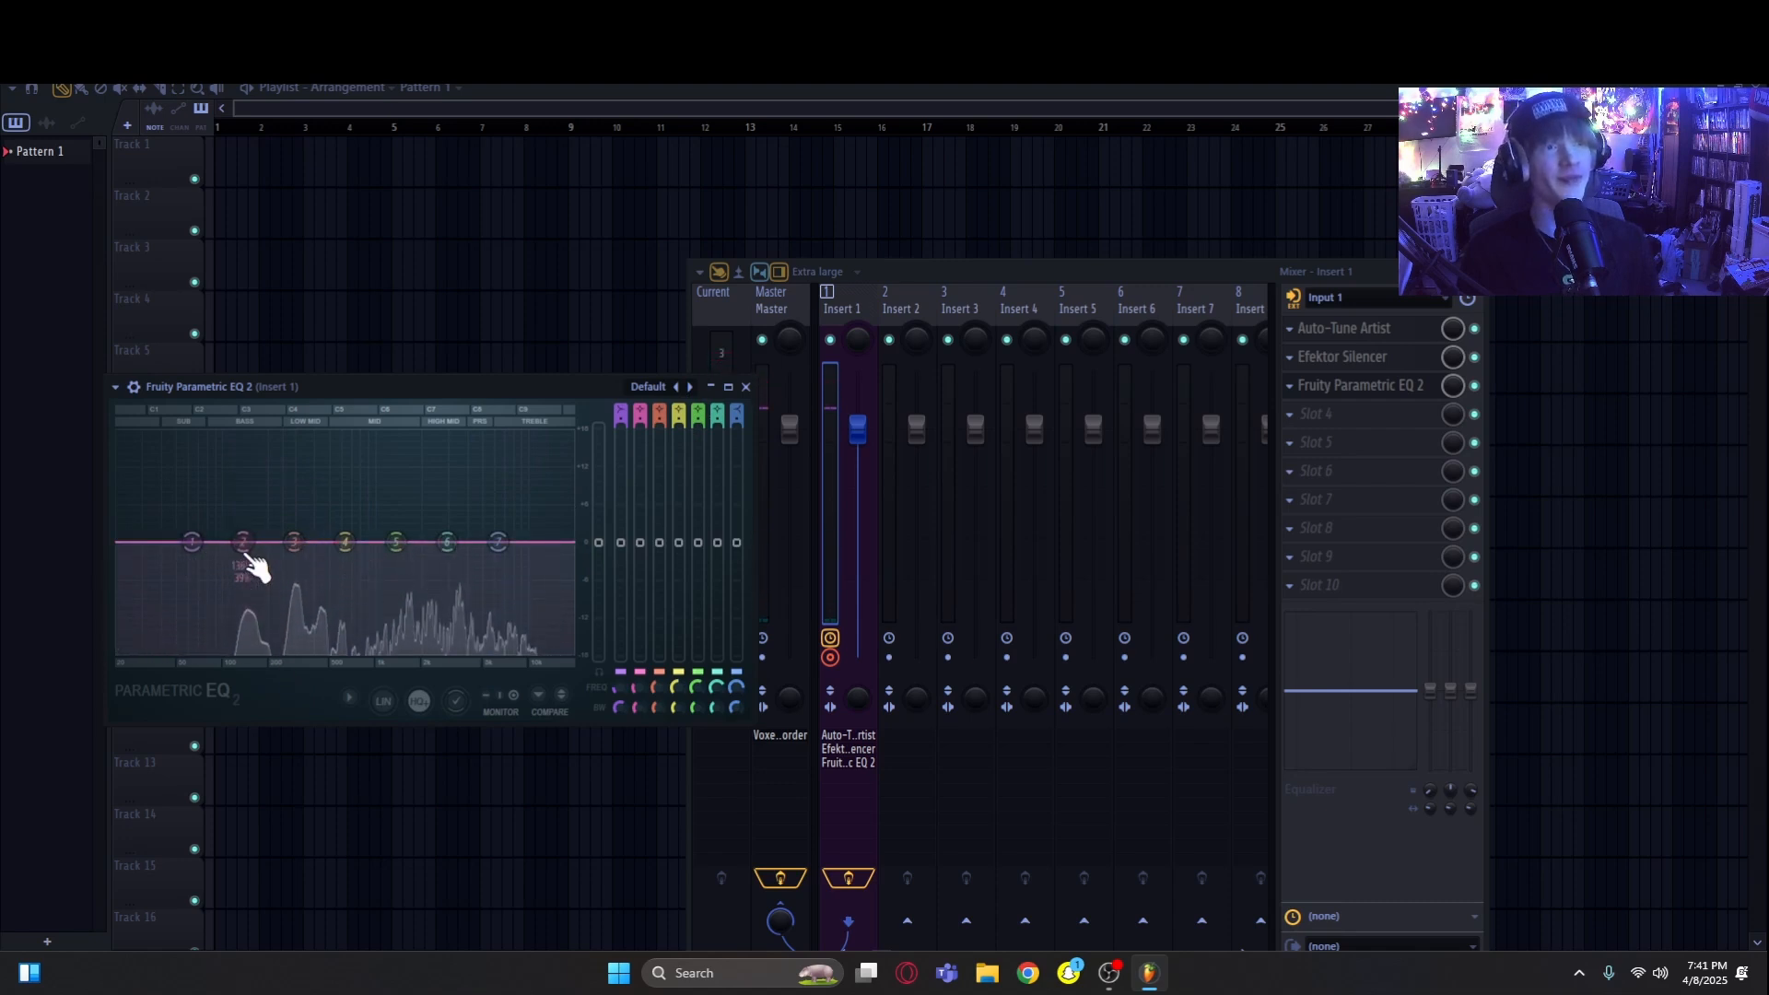
Step: Try cutting EQ band 2 in the bass range and boosting band 1 in the sub range with a wider bandwidth
{"action": "left_click_drag", "start_coordinate": [249, 557], "coordinate": [263, 597]}
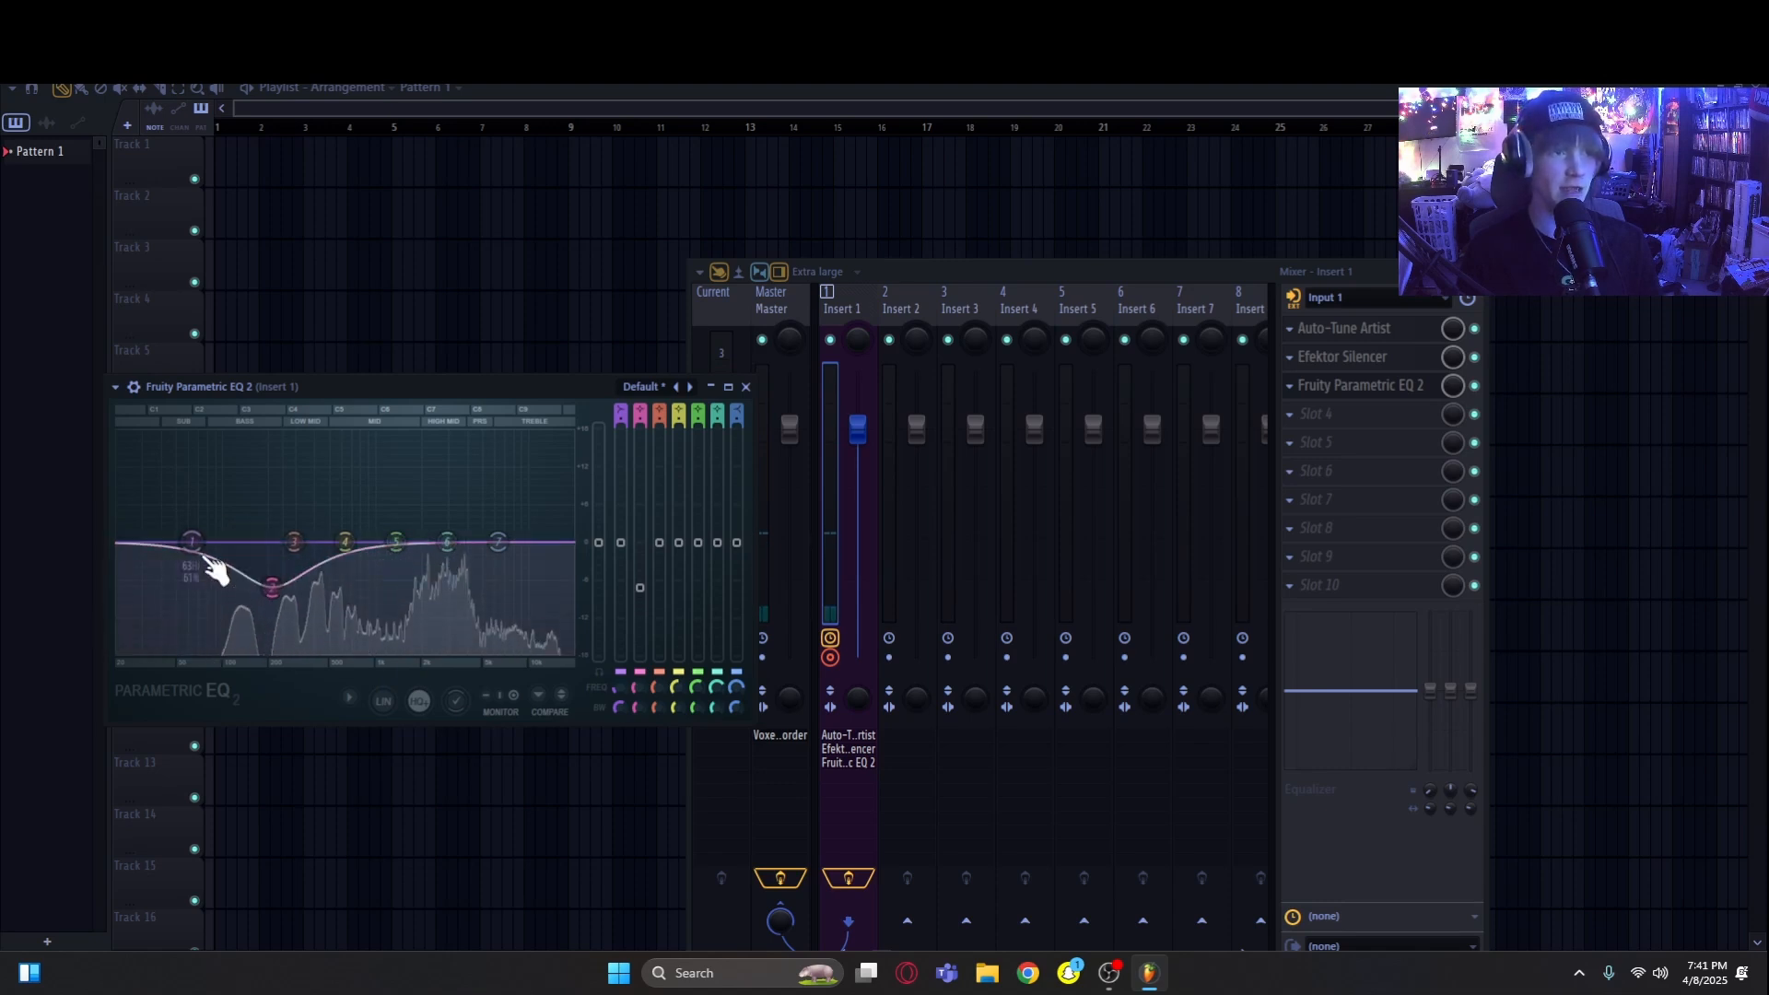
{"action": "left_click_drag", "start_coordinate": [192, 541], "coordinate": [259, 568]}
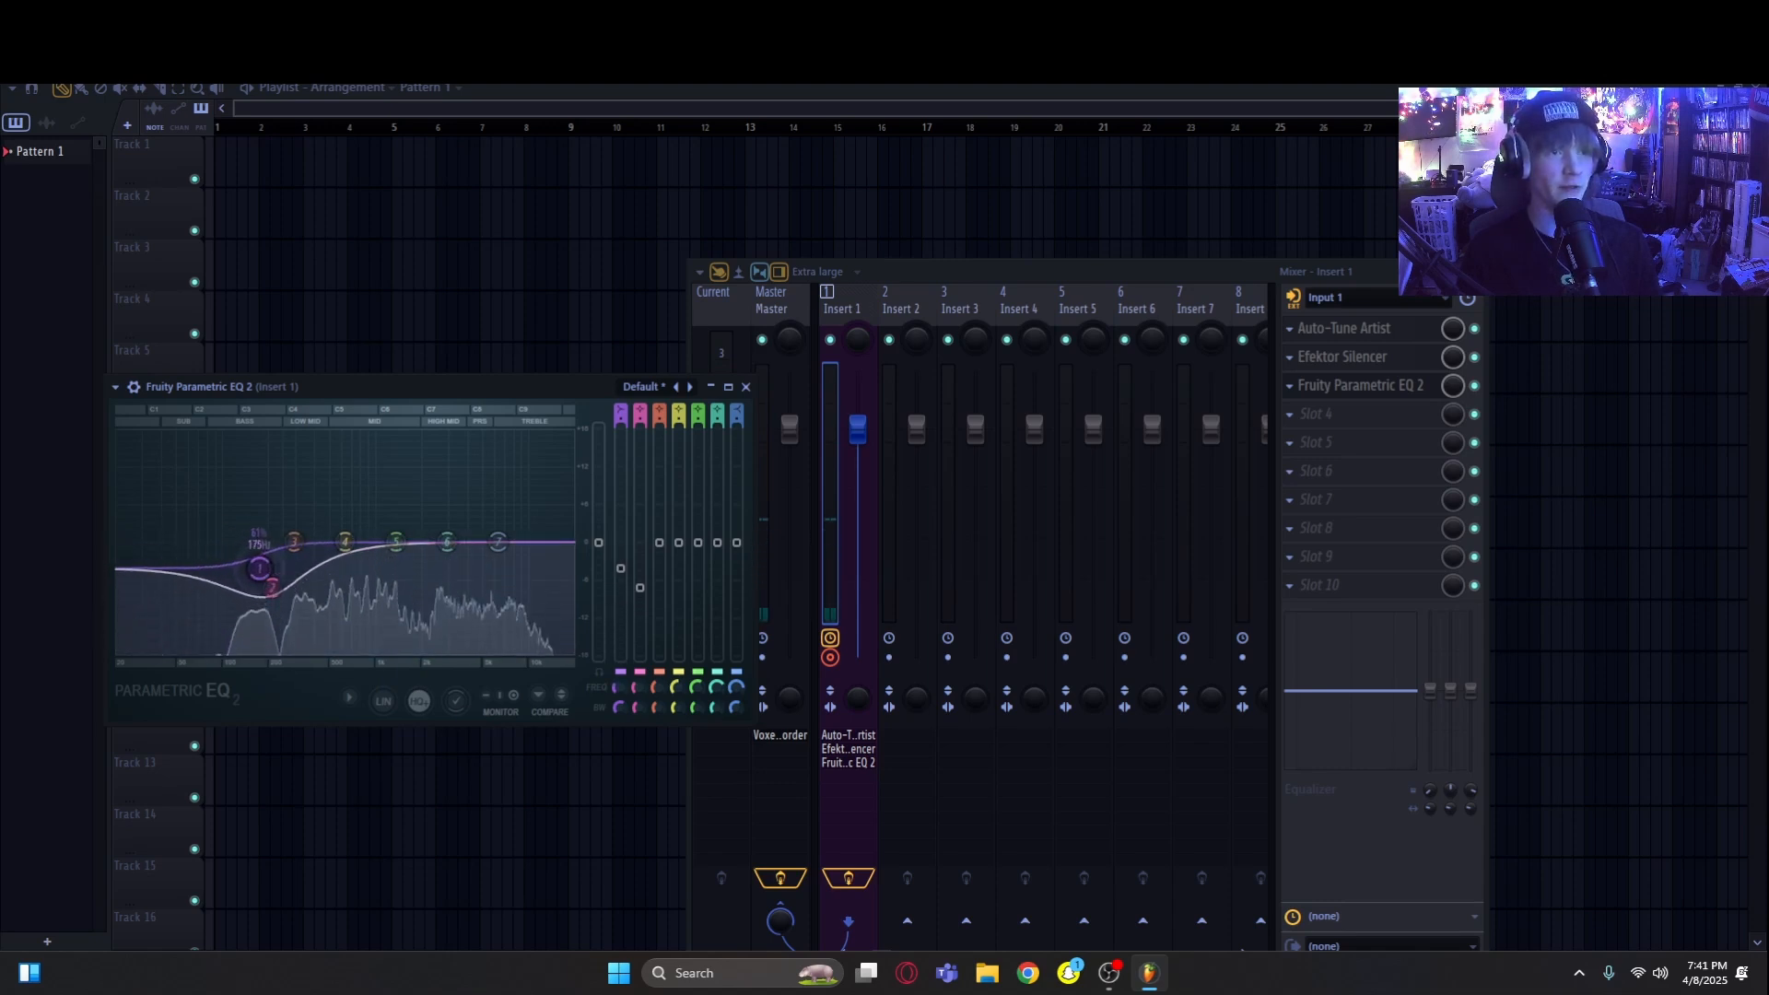
{"action": "left_click_drag", "start_coordinate": [620, 684], "coordinate": [619, 724]}
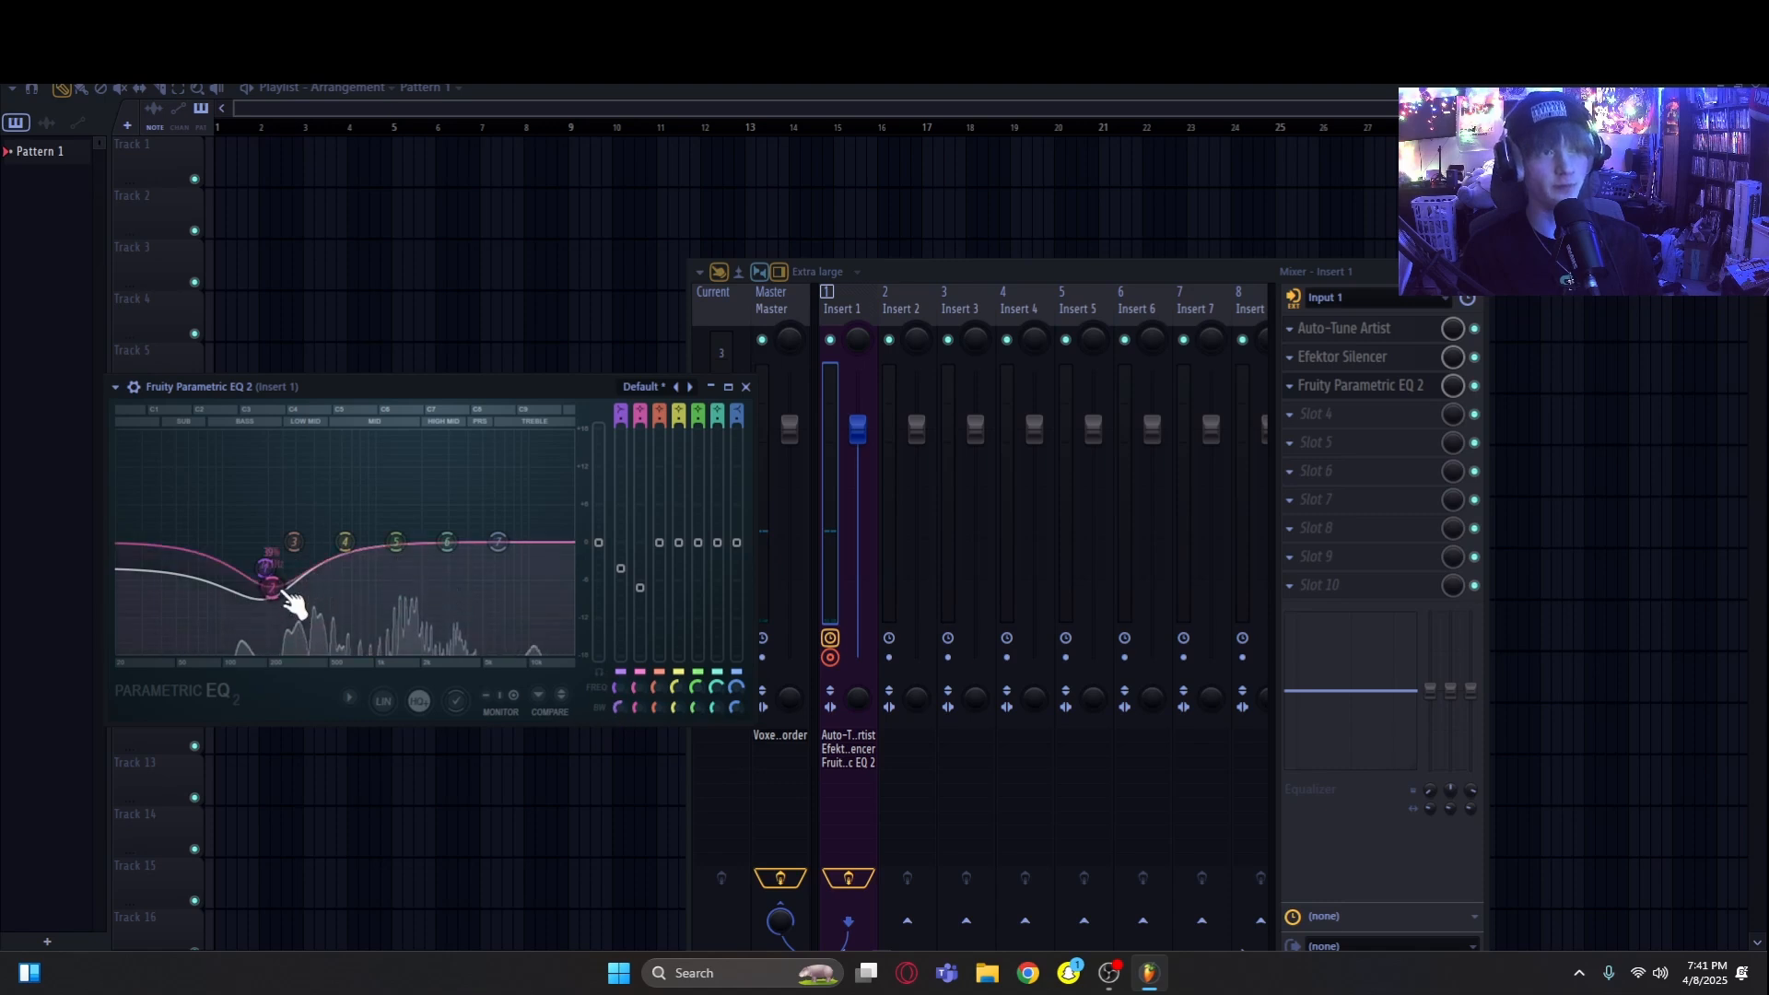
{"action": "left_click_drag", "start_coordinate": [266, 569], "coordinate": [197, 465]}
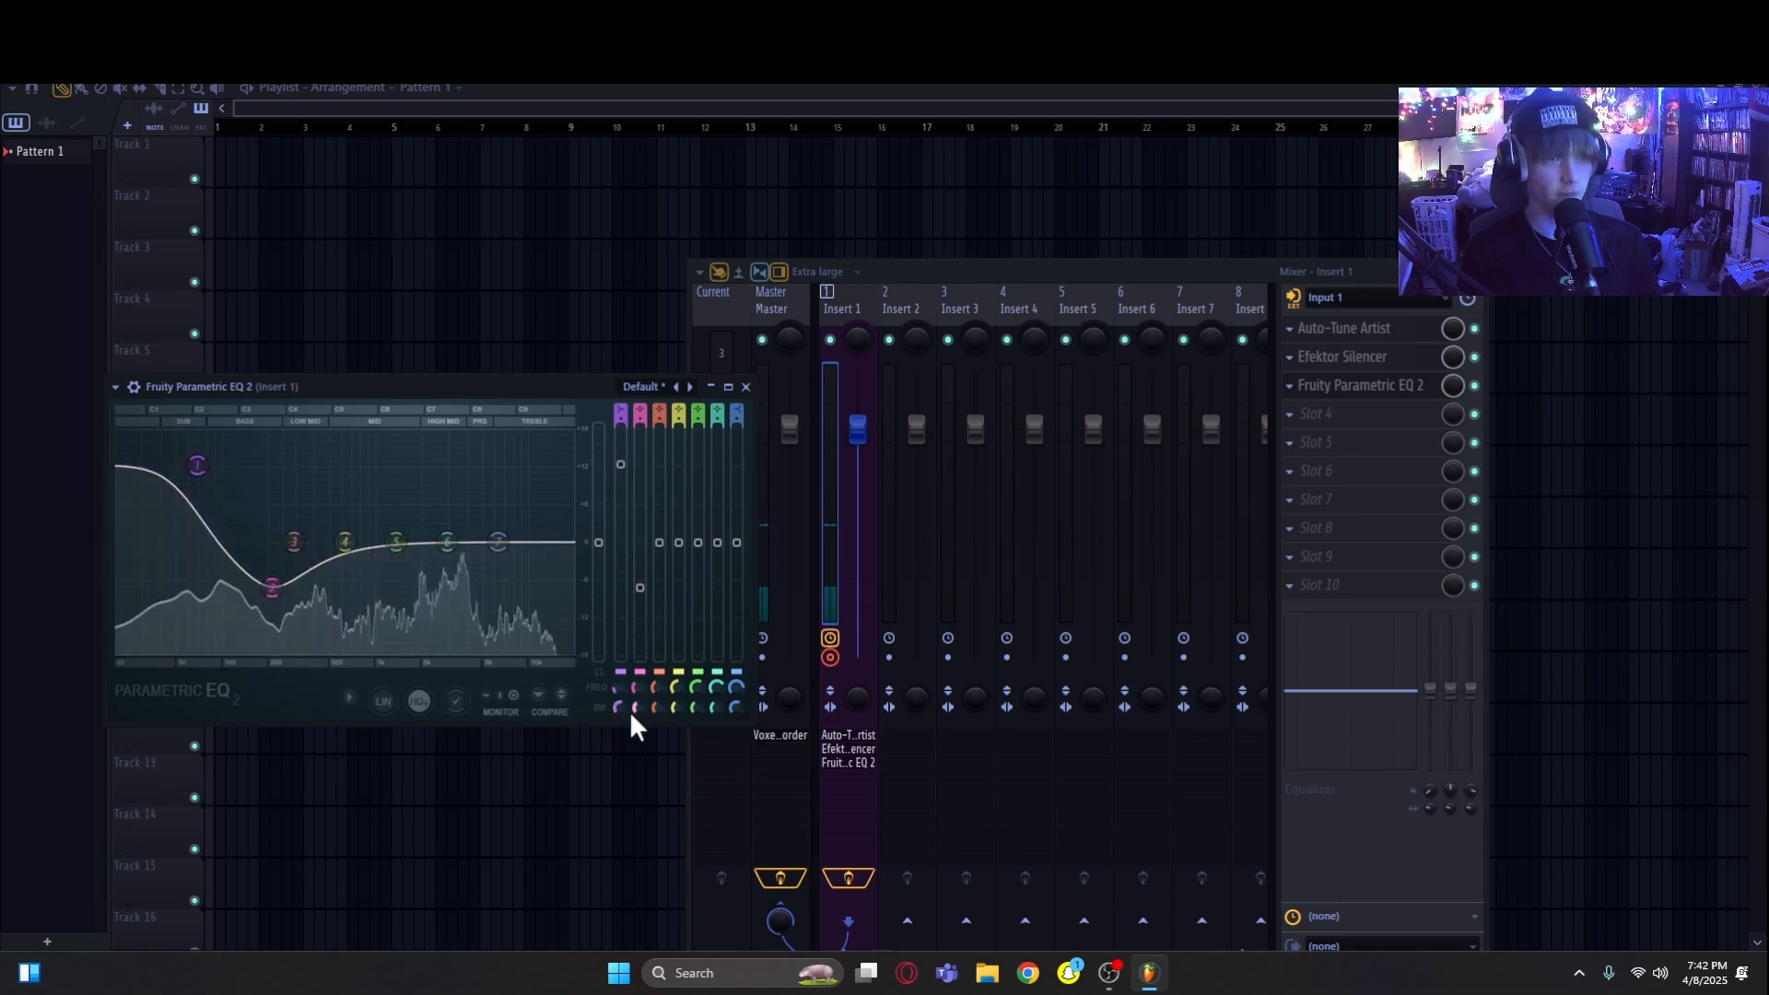
{"action": "left_click_drag", "start_coordinate": [620, 708], "coordinate": [620, 682]}
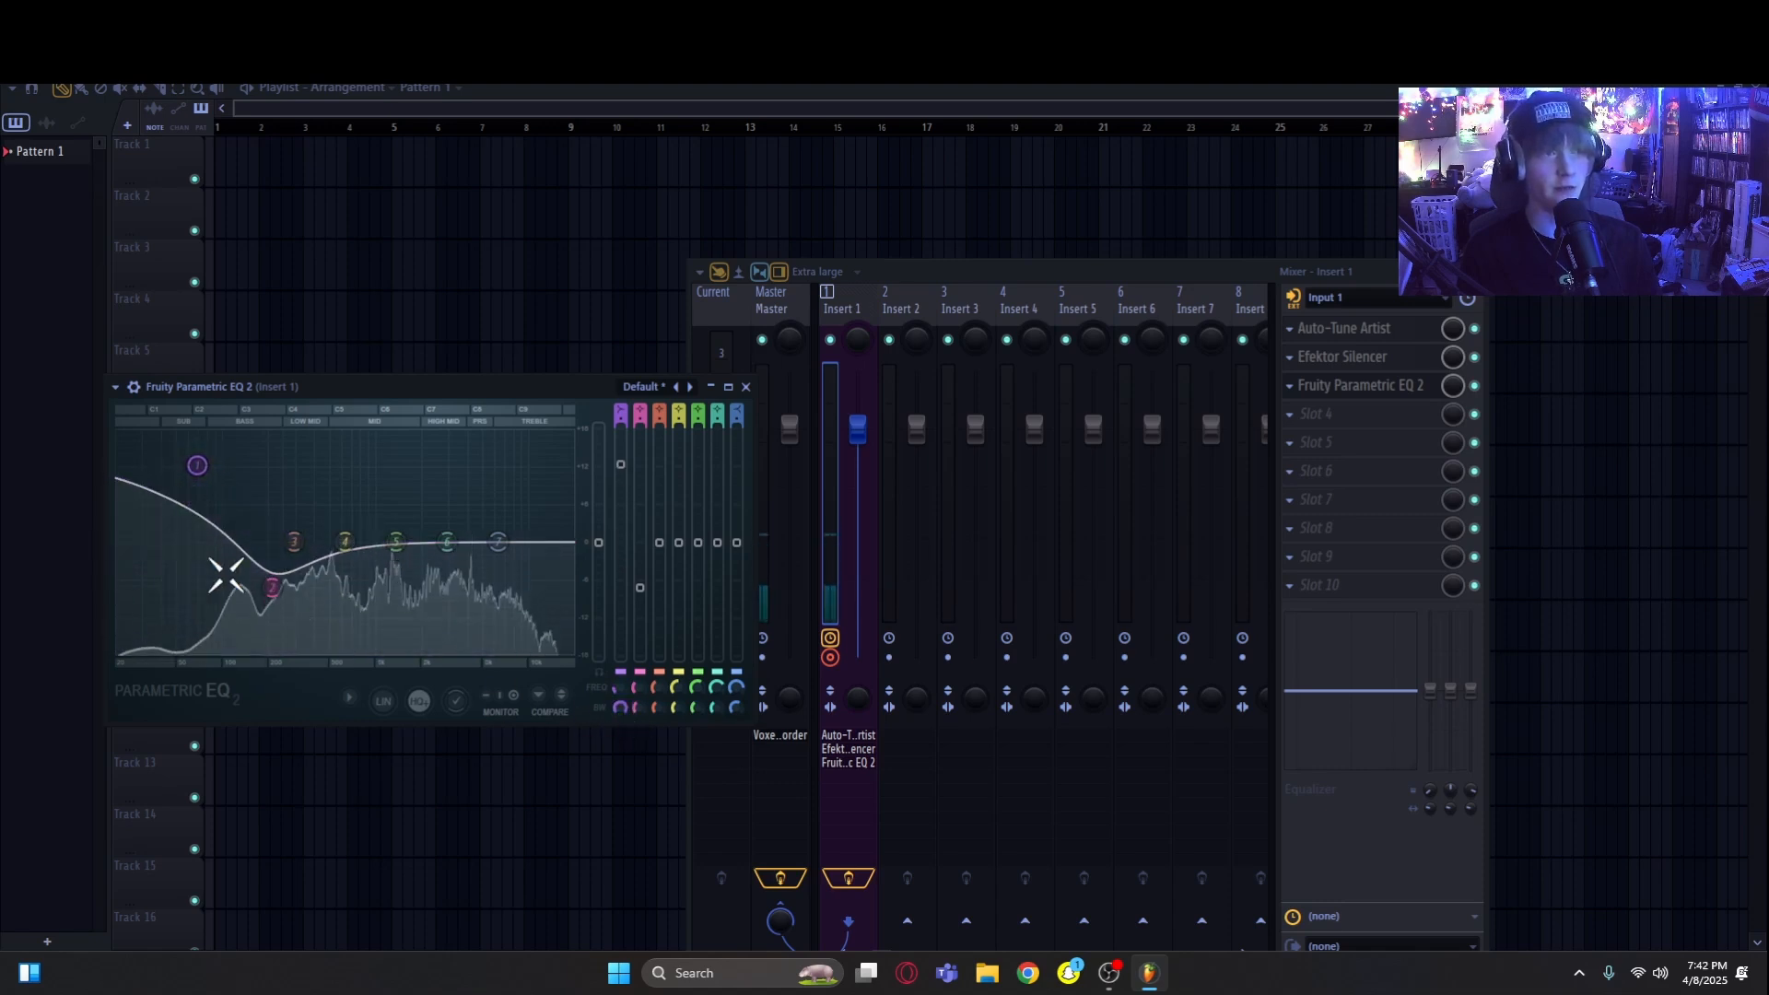
Step: Try narrow and wide boosts on EQ band 4 around 845 Hz and bring it down to a slight cut
{"action": "mouse_move", "coordinate": [341, 550]}
{"action": "left_mouse_down"}
{"action": "mouse_move", "coordinate": [368, 549]}
{"action": "mouse_move", "coordinate": [349, 549]}
{"action": "left_mouse_up"}
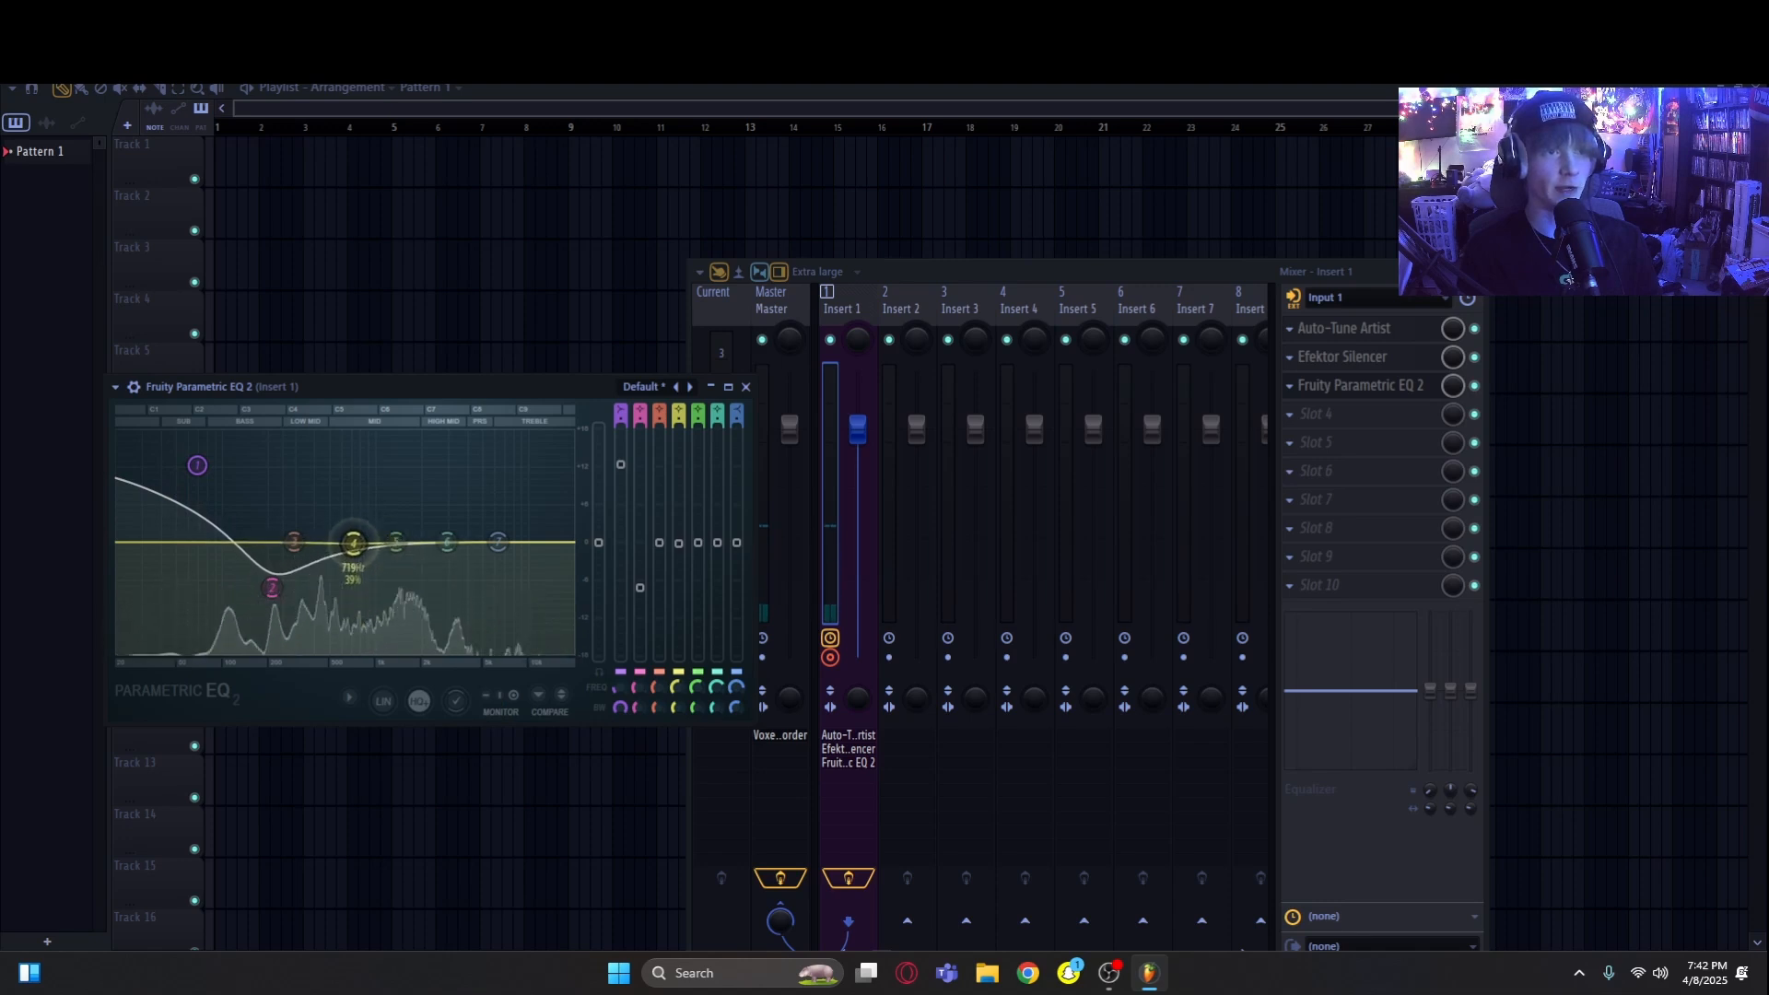
{"action": "left_click_drag", "start_coordinate": [678, 707], "coordinate": [678, 686]}
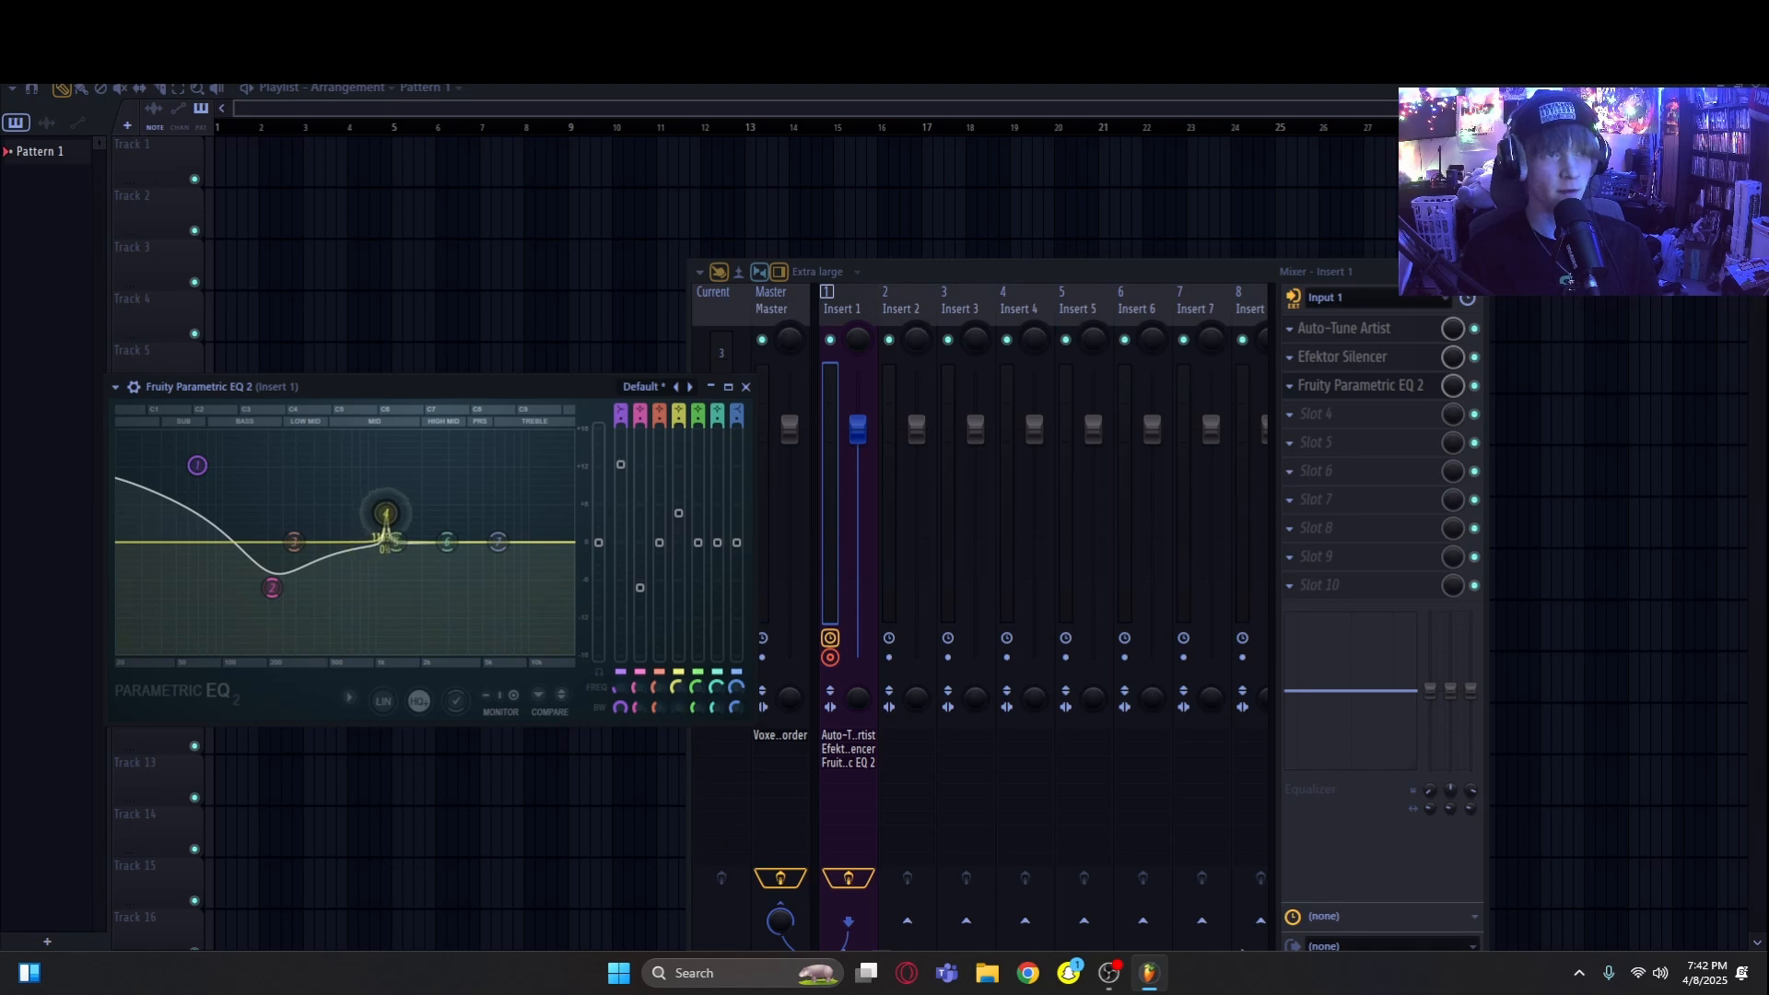
{"action": "left_click_drag", "start_coordinate": [421, 479], "coordinate": [364, 466]}
{"action": "left_click_drag", "start_coordinate": [678, 707], "coordinate": [679, 692]}
{"action": "scroll", "coordinate": [365, 468], "scroll_direction": "up", "scroll_amount": 4}
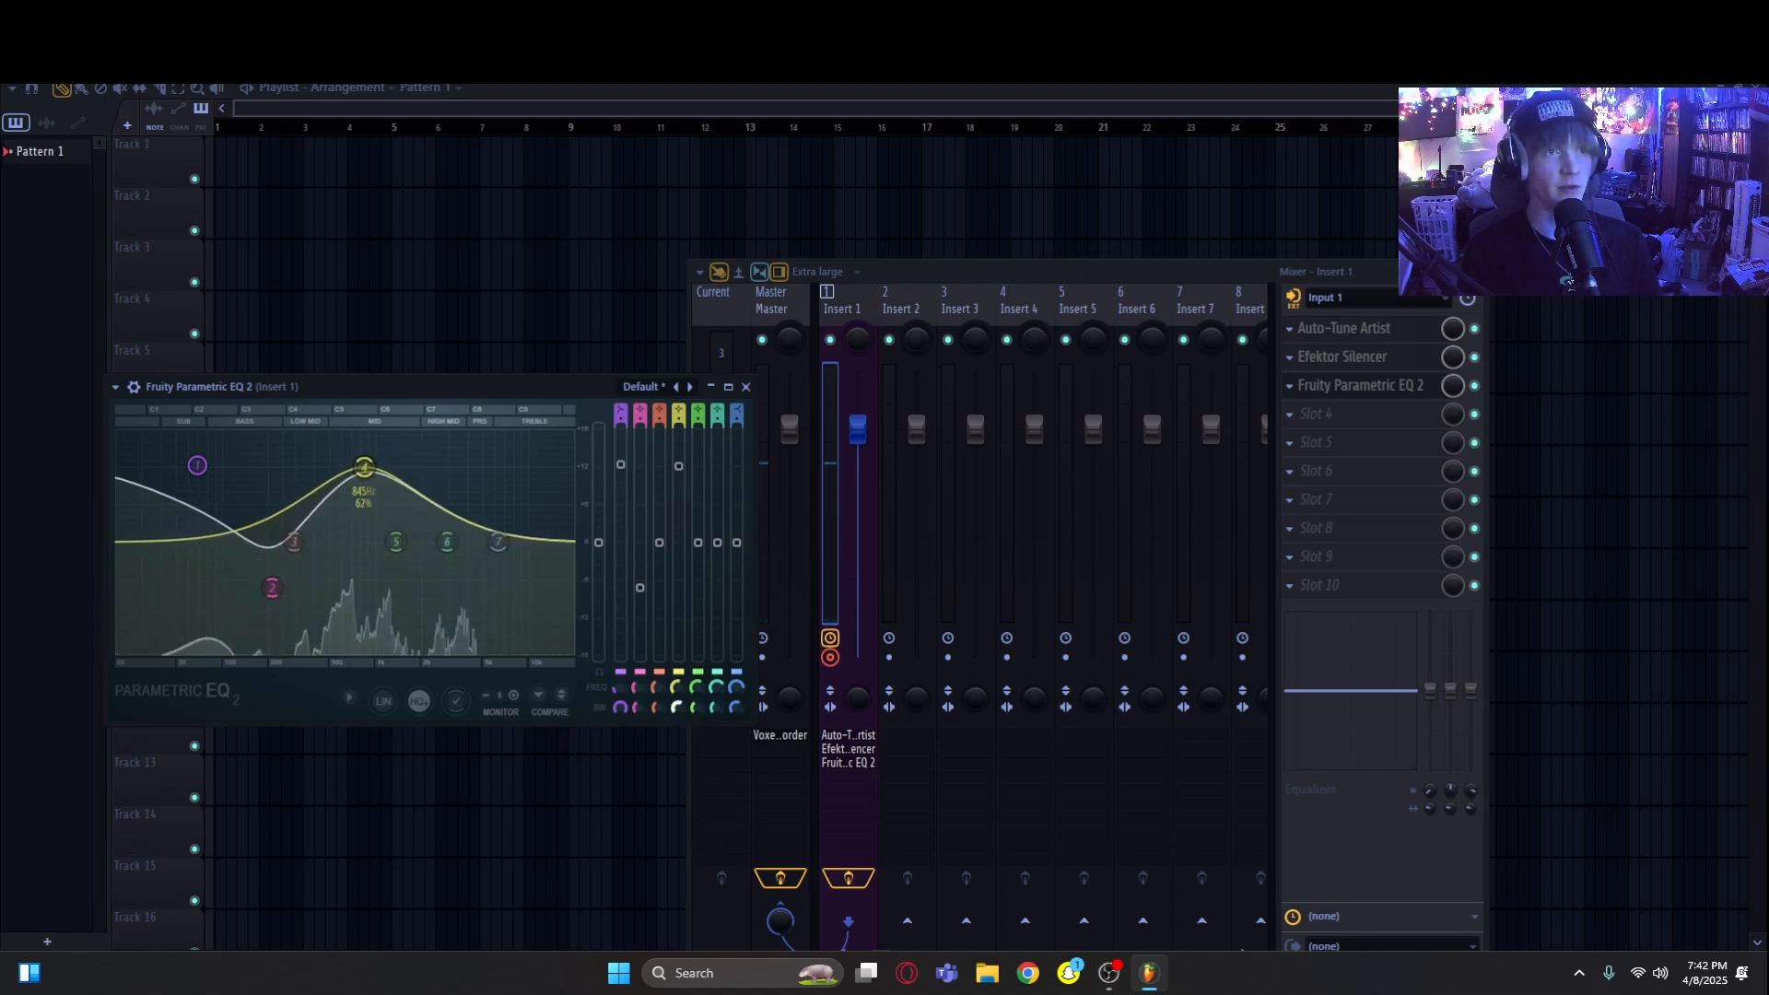
{"action": "scroll", "coordinate": [365, 468], "scroll_direction": "down", "scroll_amount": 2}
{"action": "scroll", "coordinate": [365, 468], "scroll_direction": "down", "scroll_amount": 3}
{"action": "scroll", "coordinate": [364, 468], "scroll_direction": "up", "scroll_amount": 3}
{"action": "scroll", "coordinate": [365, 469], "scroll_direction": "down", "scroll_amount": 3}
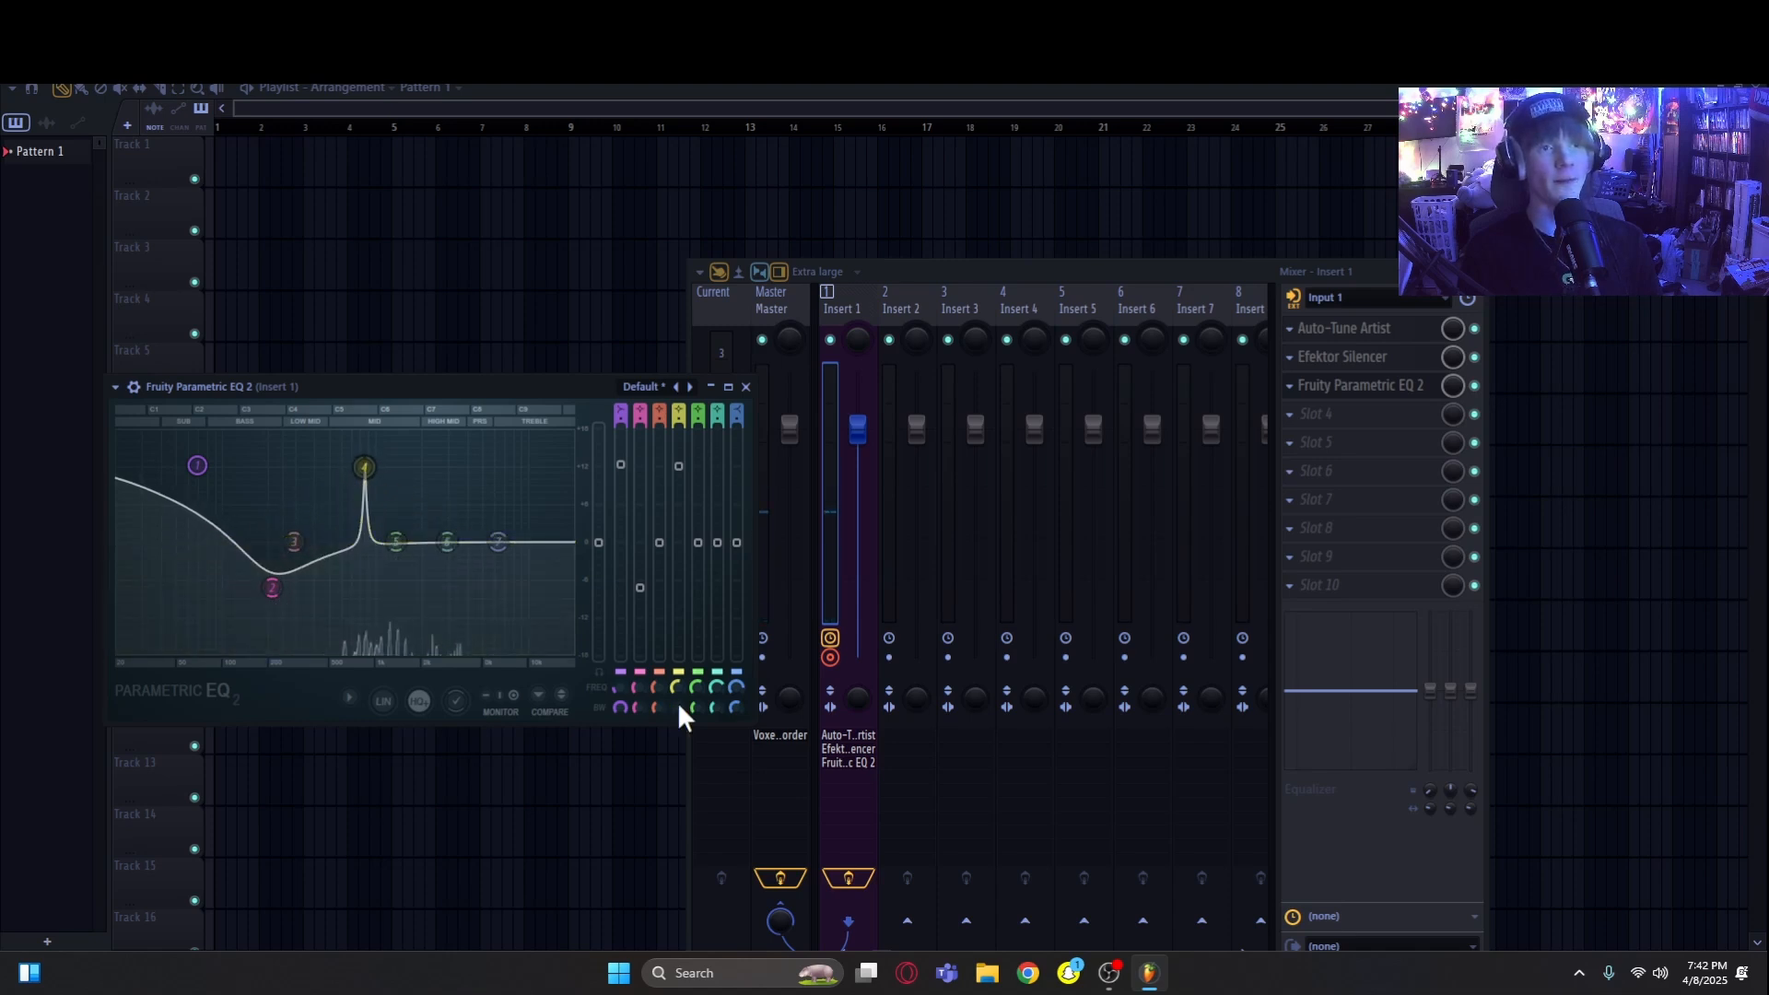
{"action": "left_click_drag", "start_coordinate": [688, 706], "coordinate": [687, 683]}
{"action": "left_click_drag", "start_coordinate": [364, 469], "coordinate": [363, 532]}
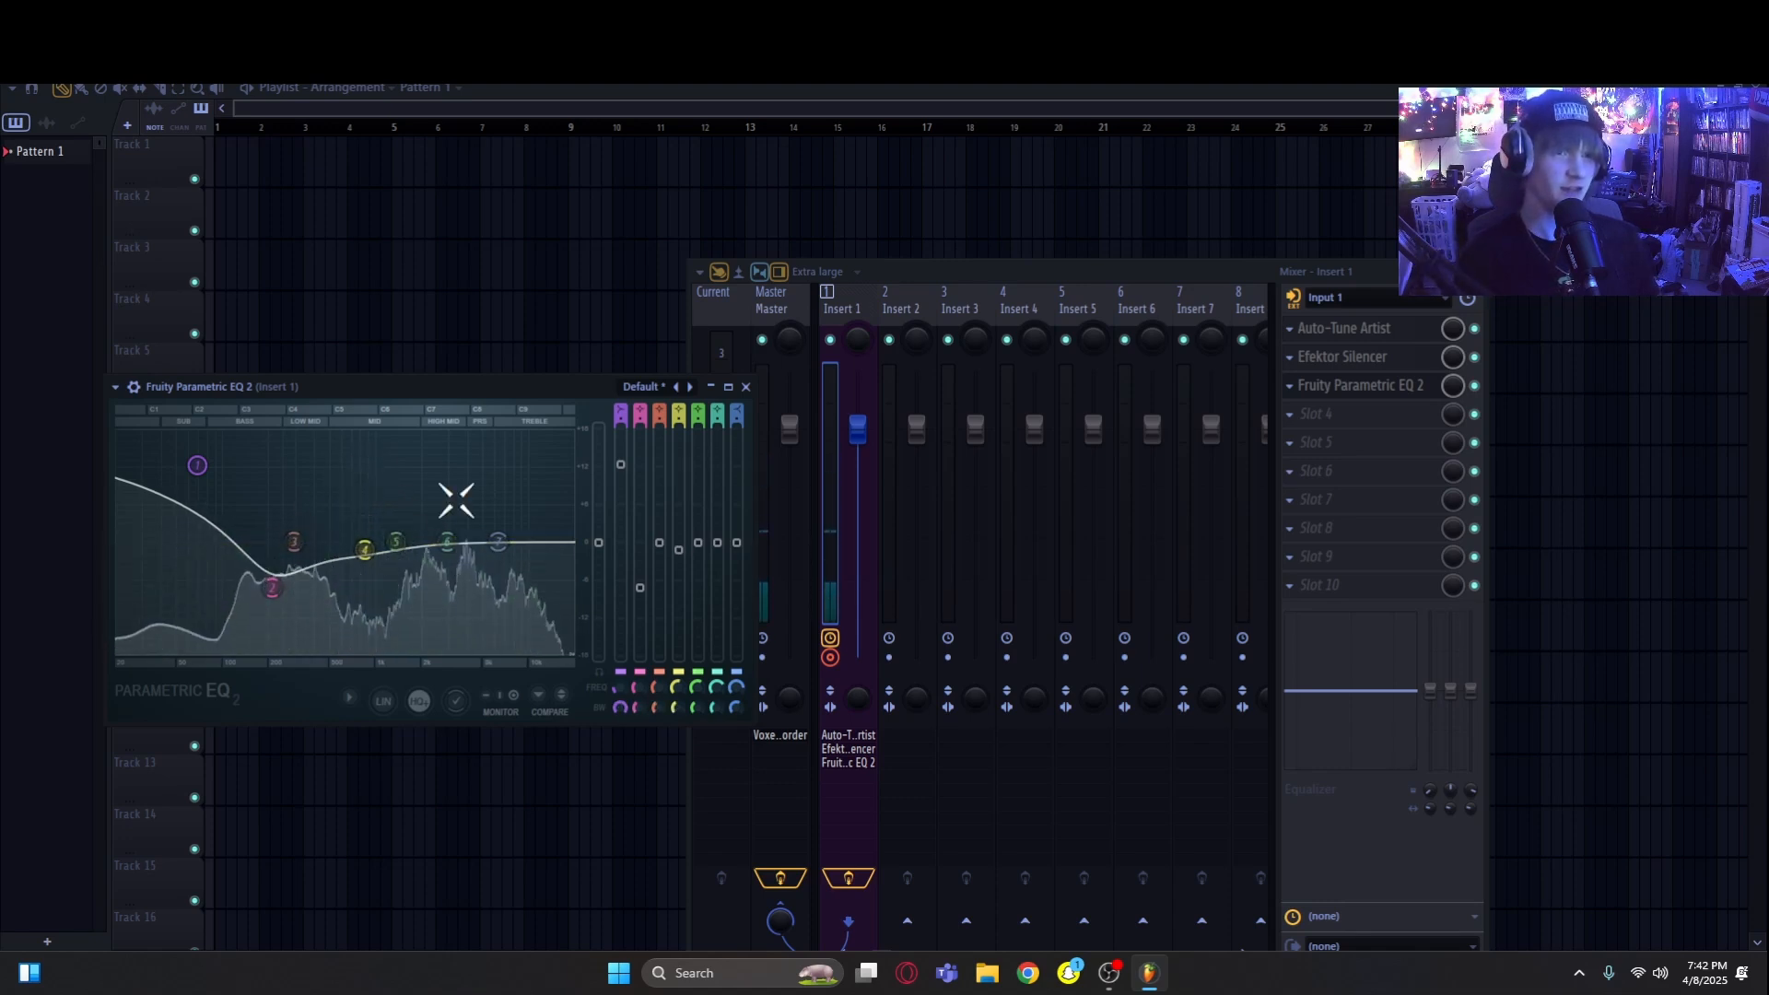
Step: Try lowering EQ band 1 to a slight cut just above band 2 and widening band 2's bandwidth
{"action": "left_click_drag", "start_coordinate": [617, 708], "coordinate": [618, 669]}
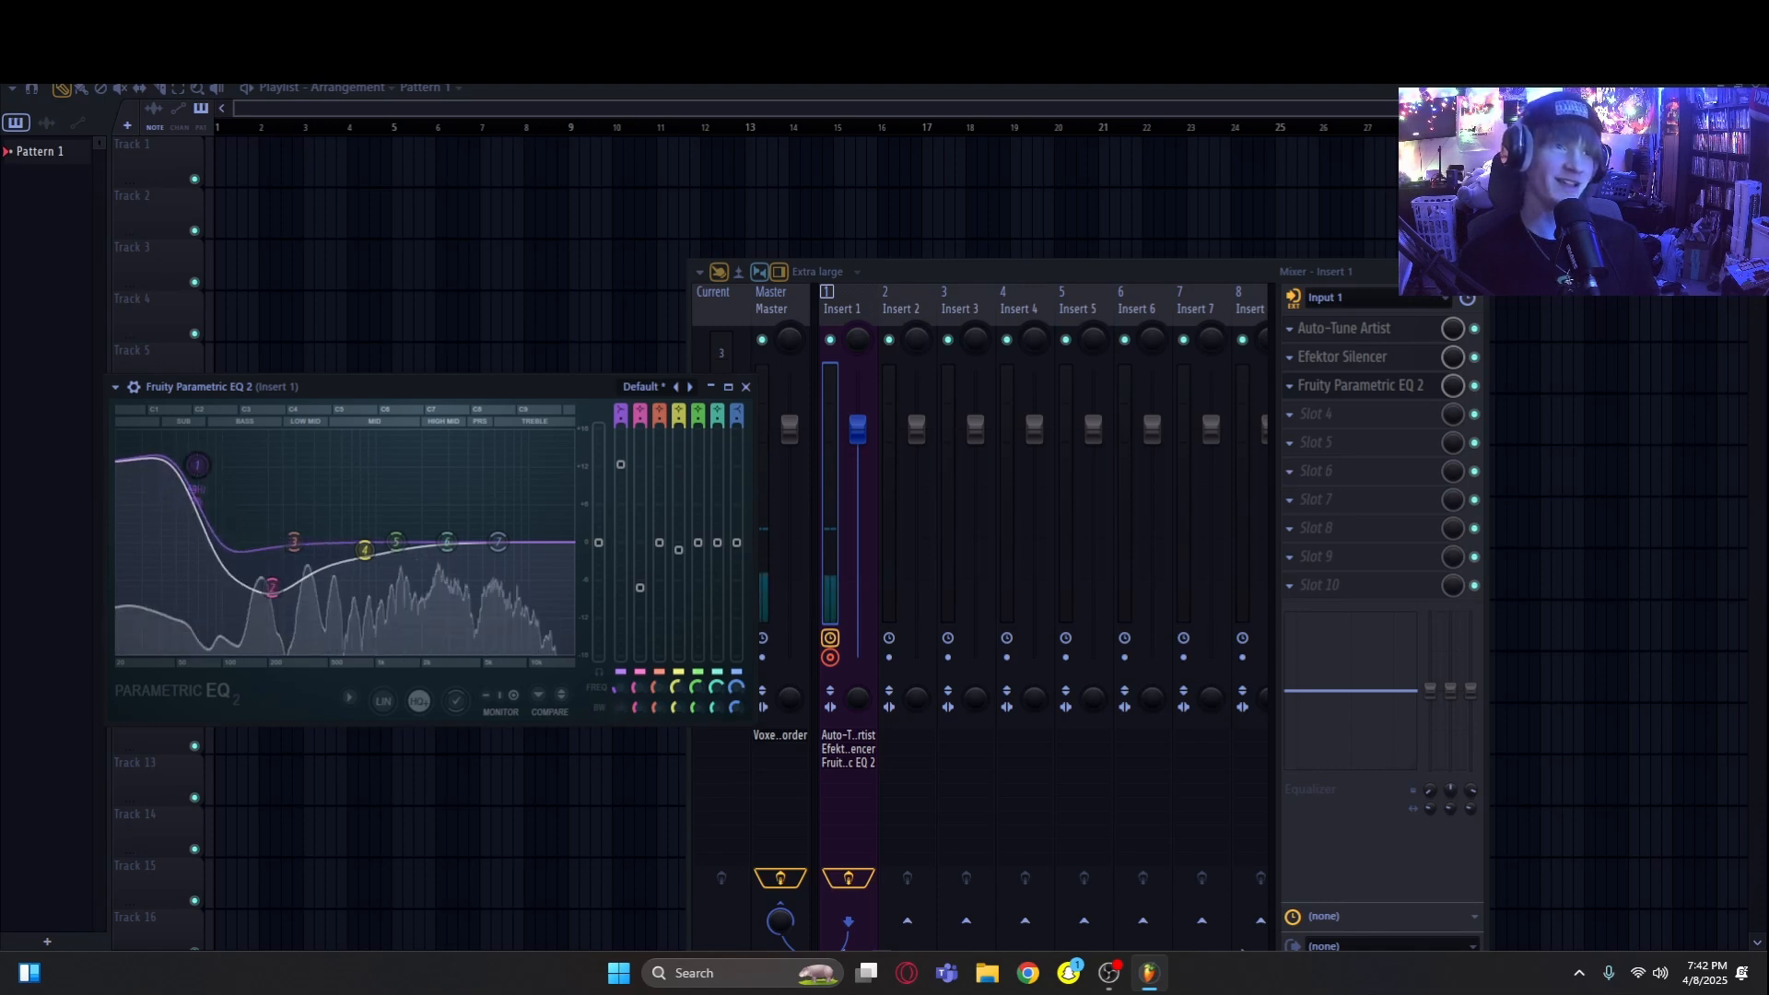
{"action": "left_click_drag", "start_coordinate": [197, 464], "coordinate": [272, 556]}
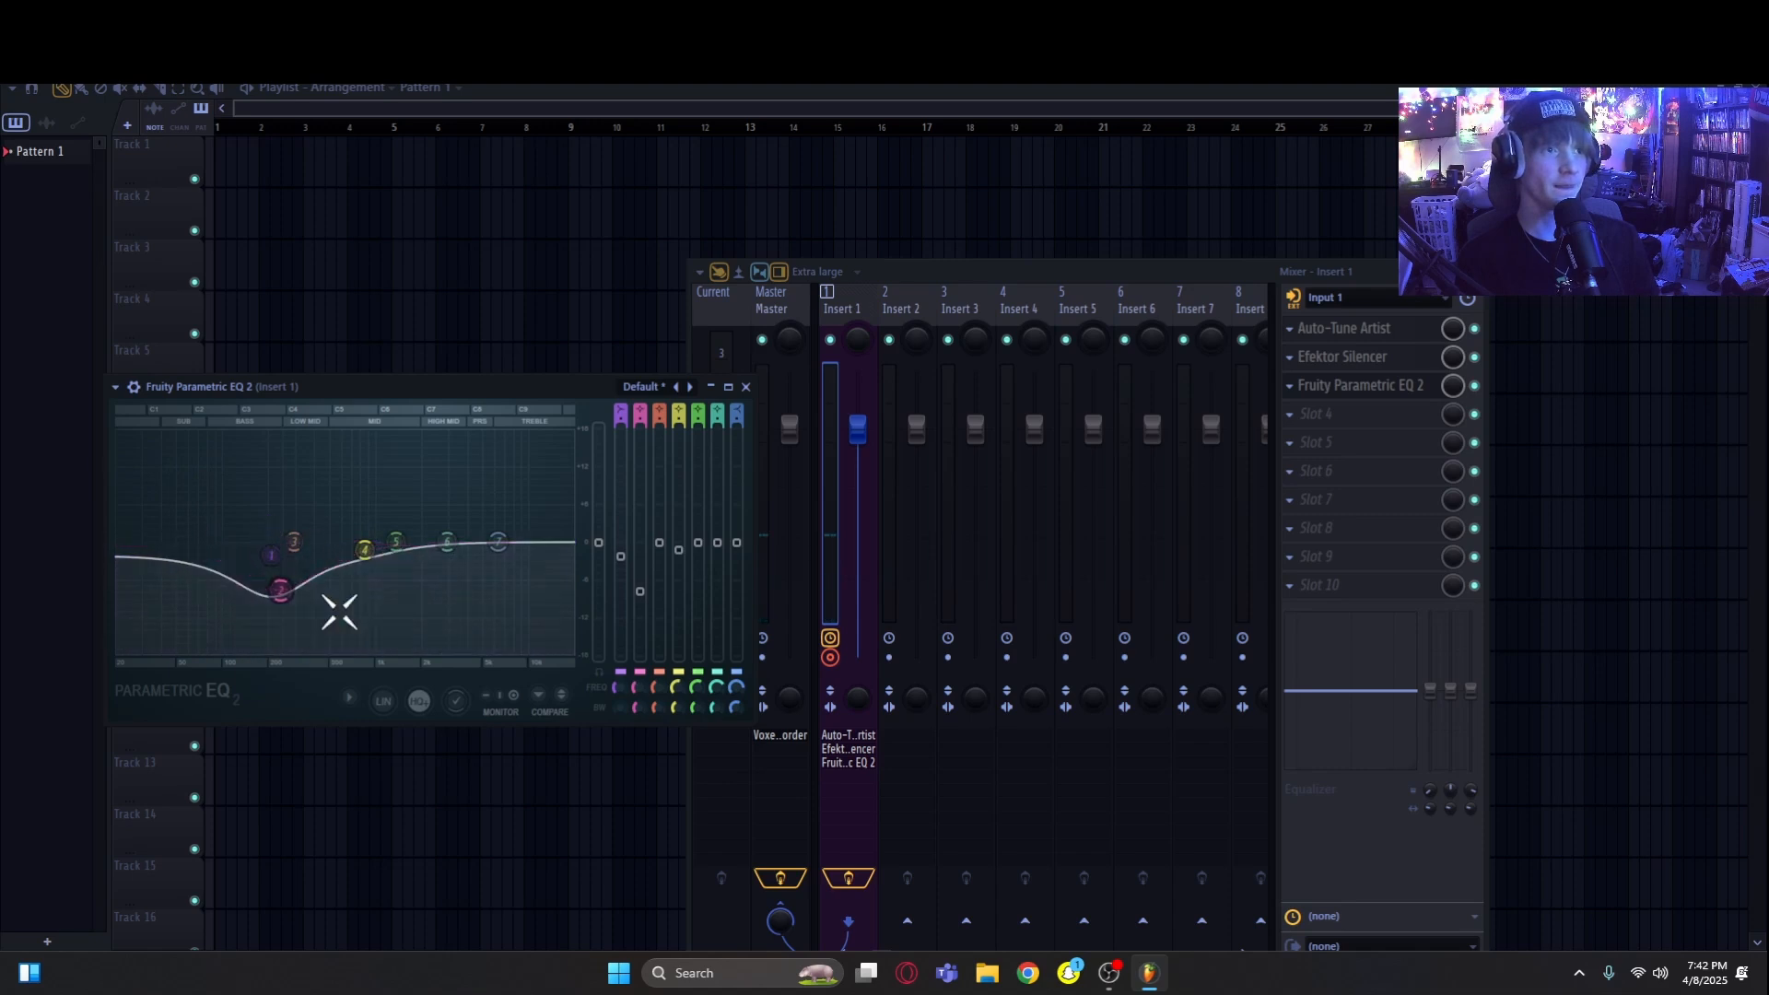
{"action": "mouse_move", "coordinate": [640, 708]}
{"action": "left_mouse_down"}
{"action": "mouse_move", "coordinate": [639, 677]}
{"action": "mouse_move", "coordinate": [640, 761]}
{"action": "mouse_move", "coordinate": [640, 677]}
{"action": "left_mouse_up"}
{"action": "left_click_drag", "start_coordinate": [590, 380], "coordinate": [582, 381]}
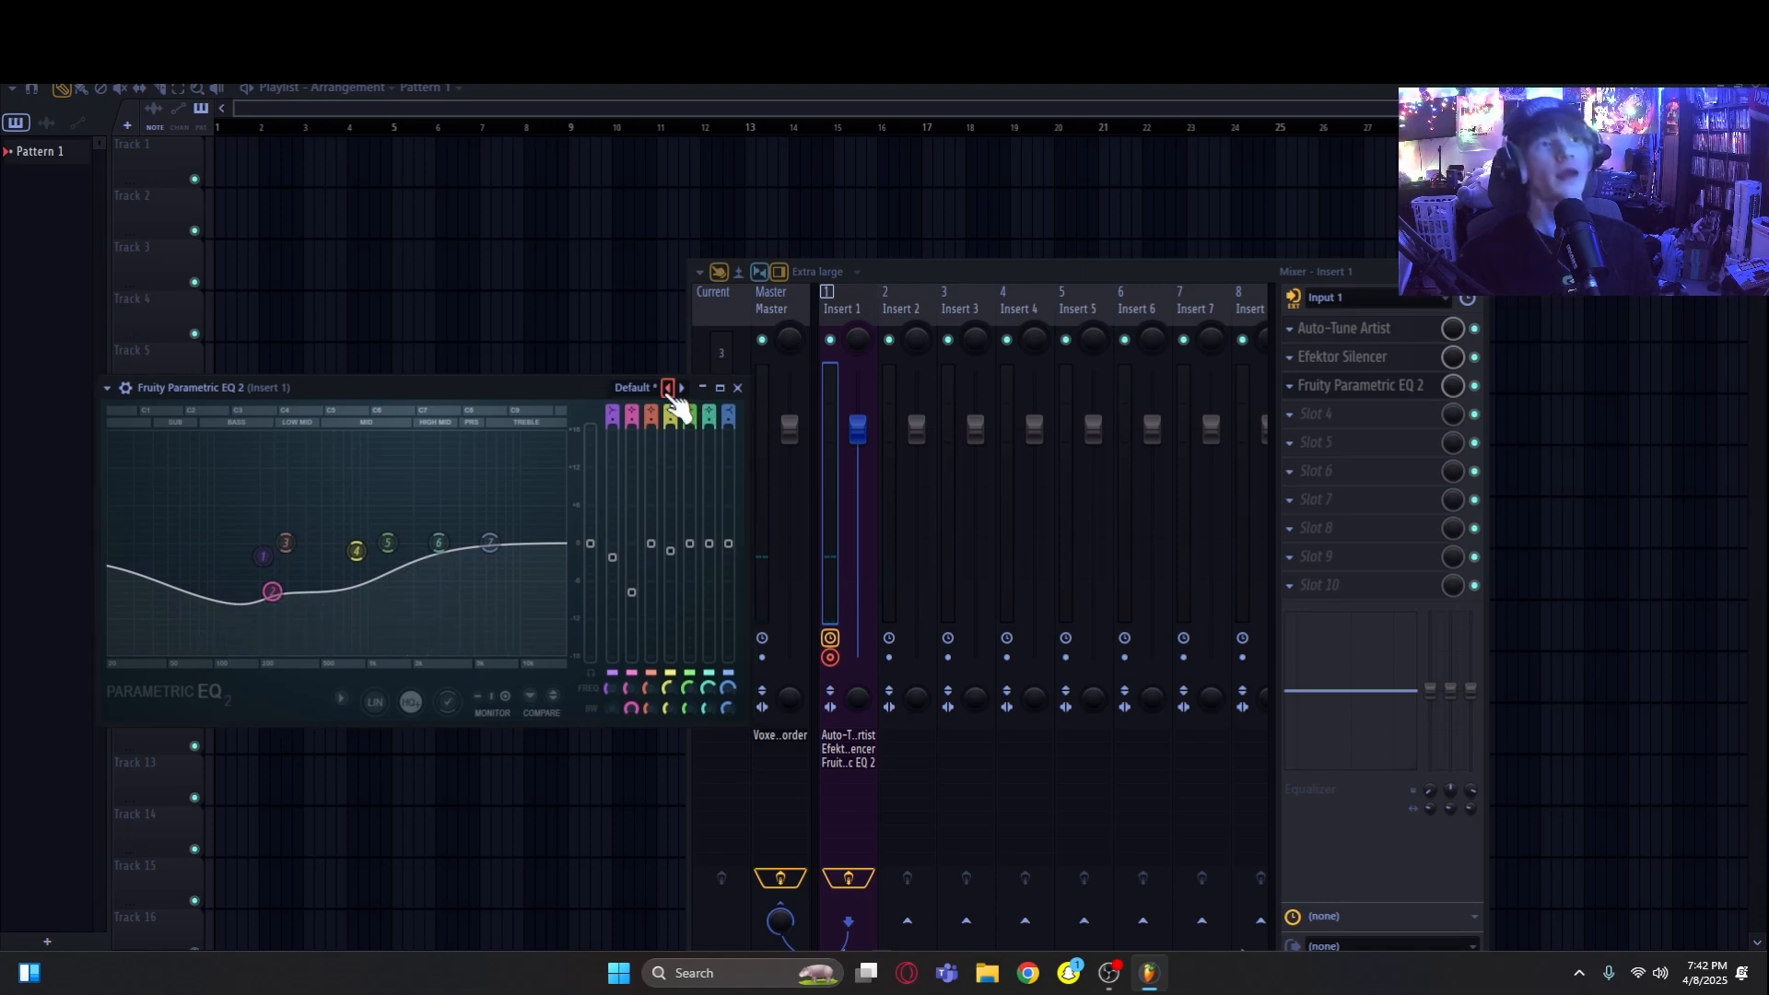
Step: Load the eqe preset, make band 3's cut shallower and widen the bandwidths of bands 2 and 3
{"action": "left_click", "coordinate": [682, 388]}
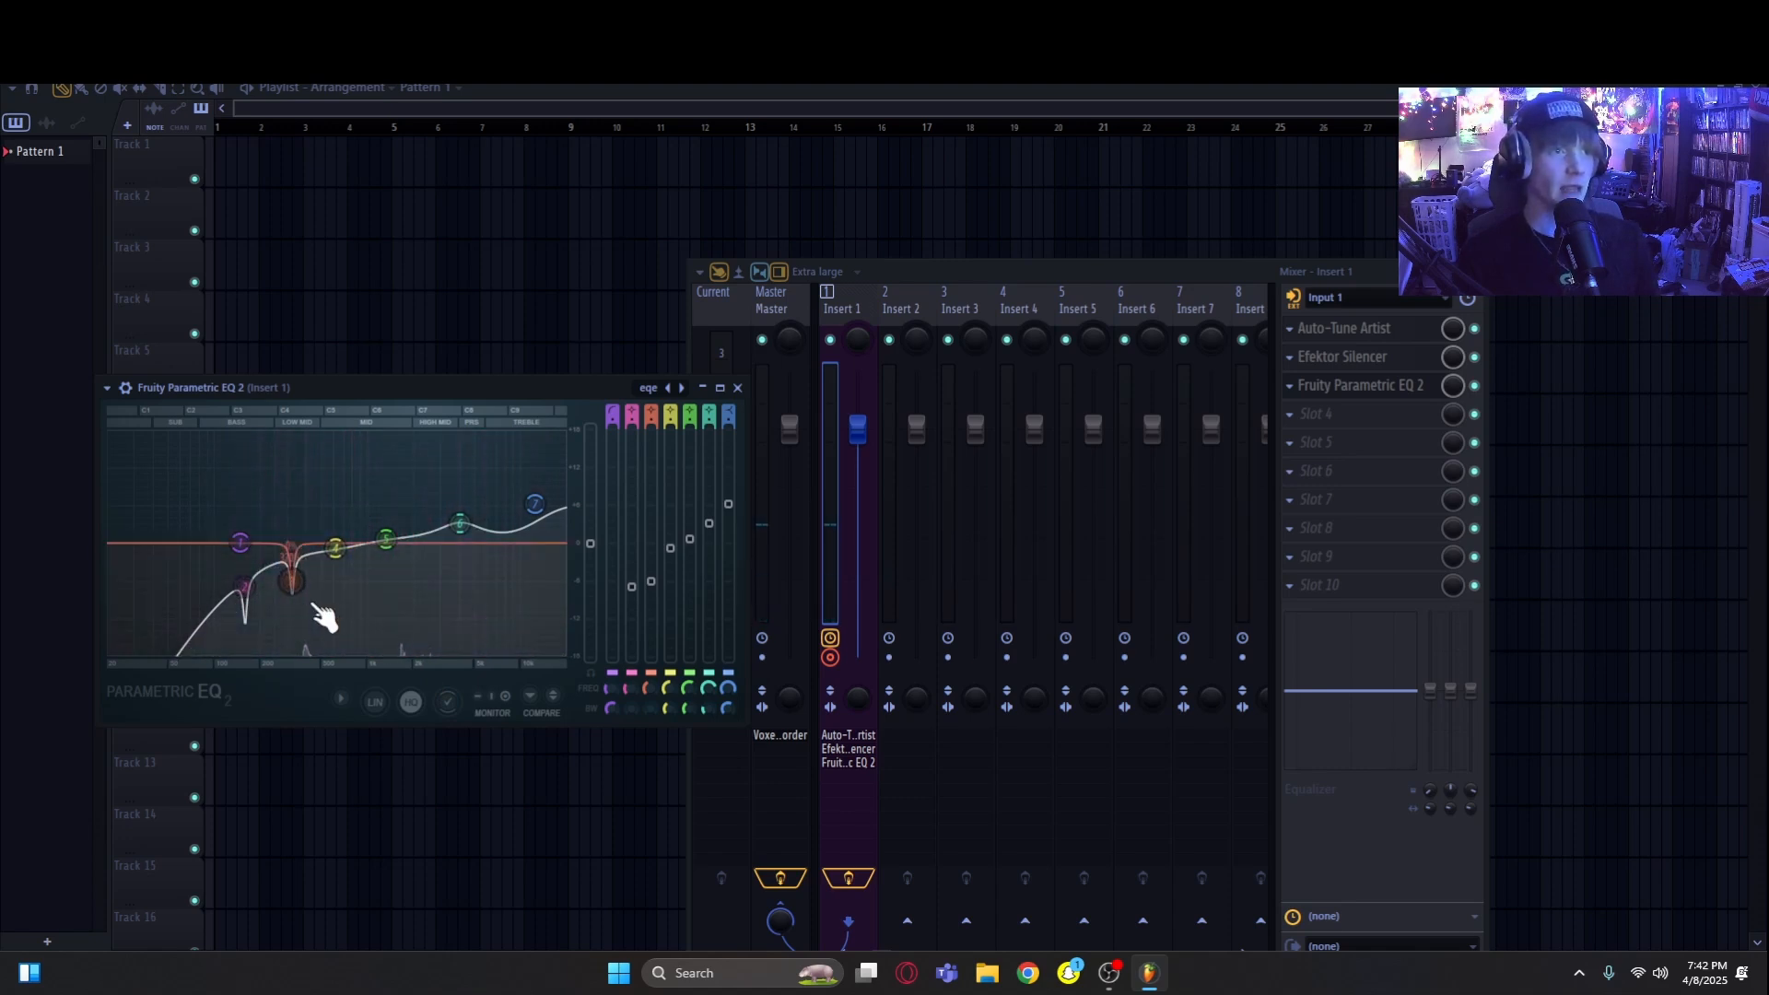
{"action": "left_click_drag", "start_coordinate": [291, 581], "coordinate": [291, 556]}
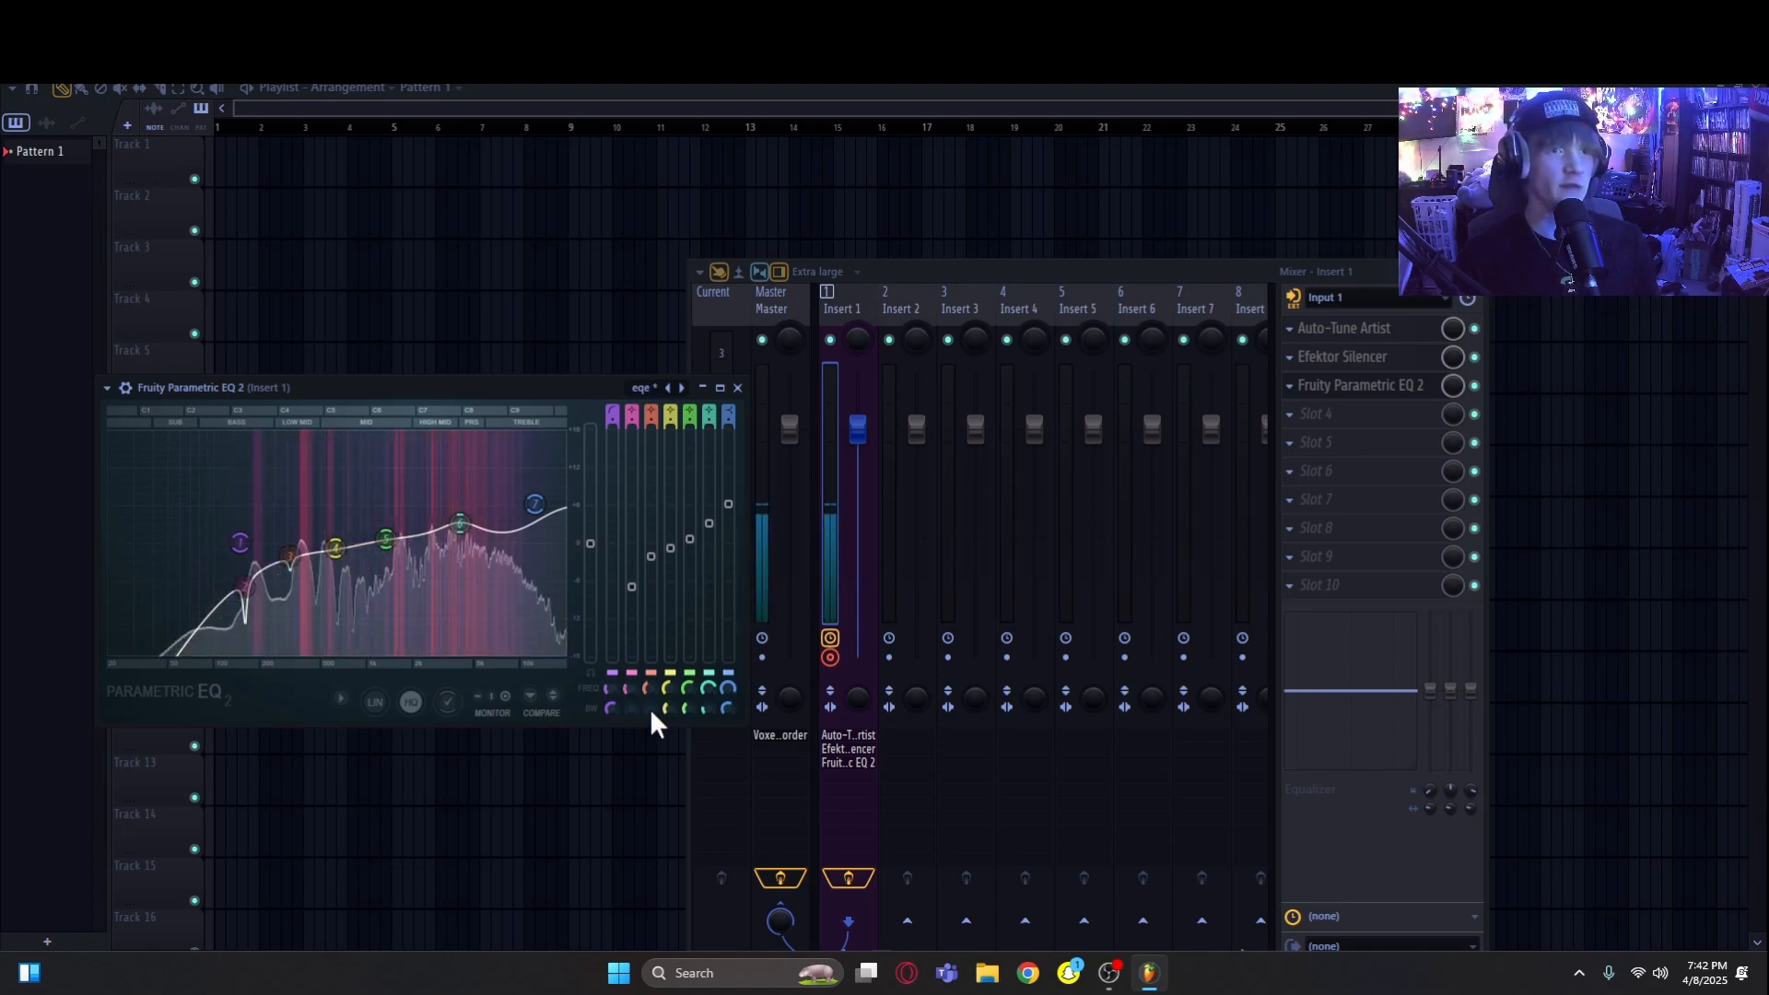
{"action": "left_click_drag", "start_coordinate": [650, 708], "coordinate": [630, 660]}
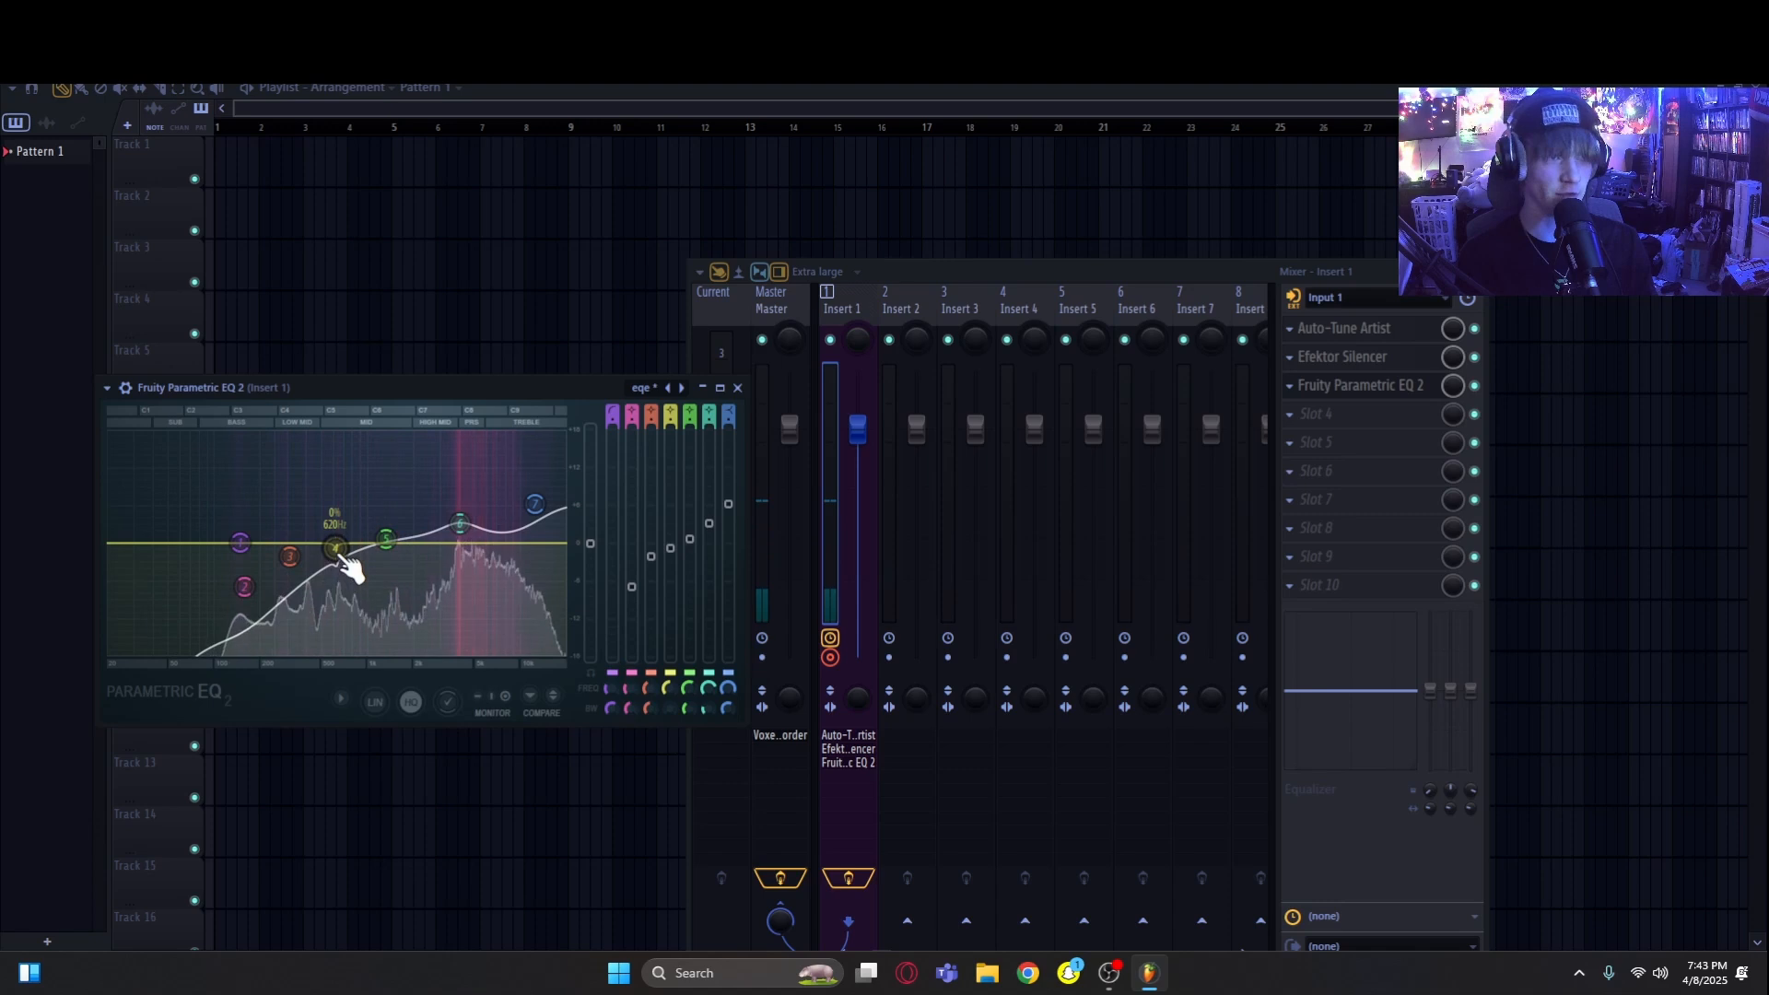
Step: Test a narrow boost on band 4 at 620 Hz and set it to a cut, and boost narrowed band 5 and return it to 0 dB
{"action": "left_click_drag", "start_coordinate": [335, 550], "coordinate": [337, 433]}
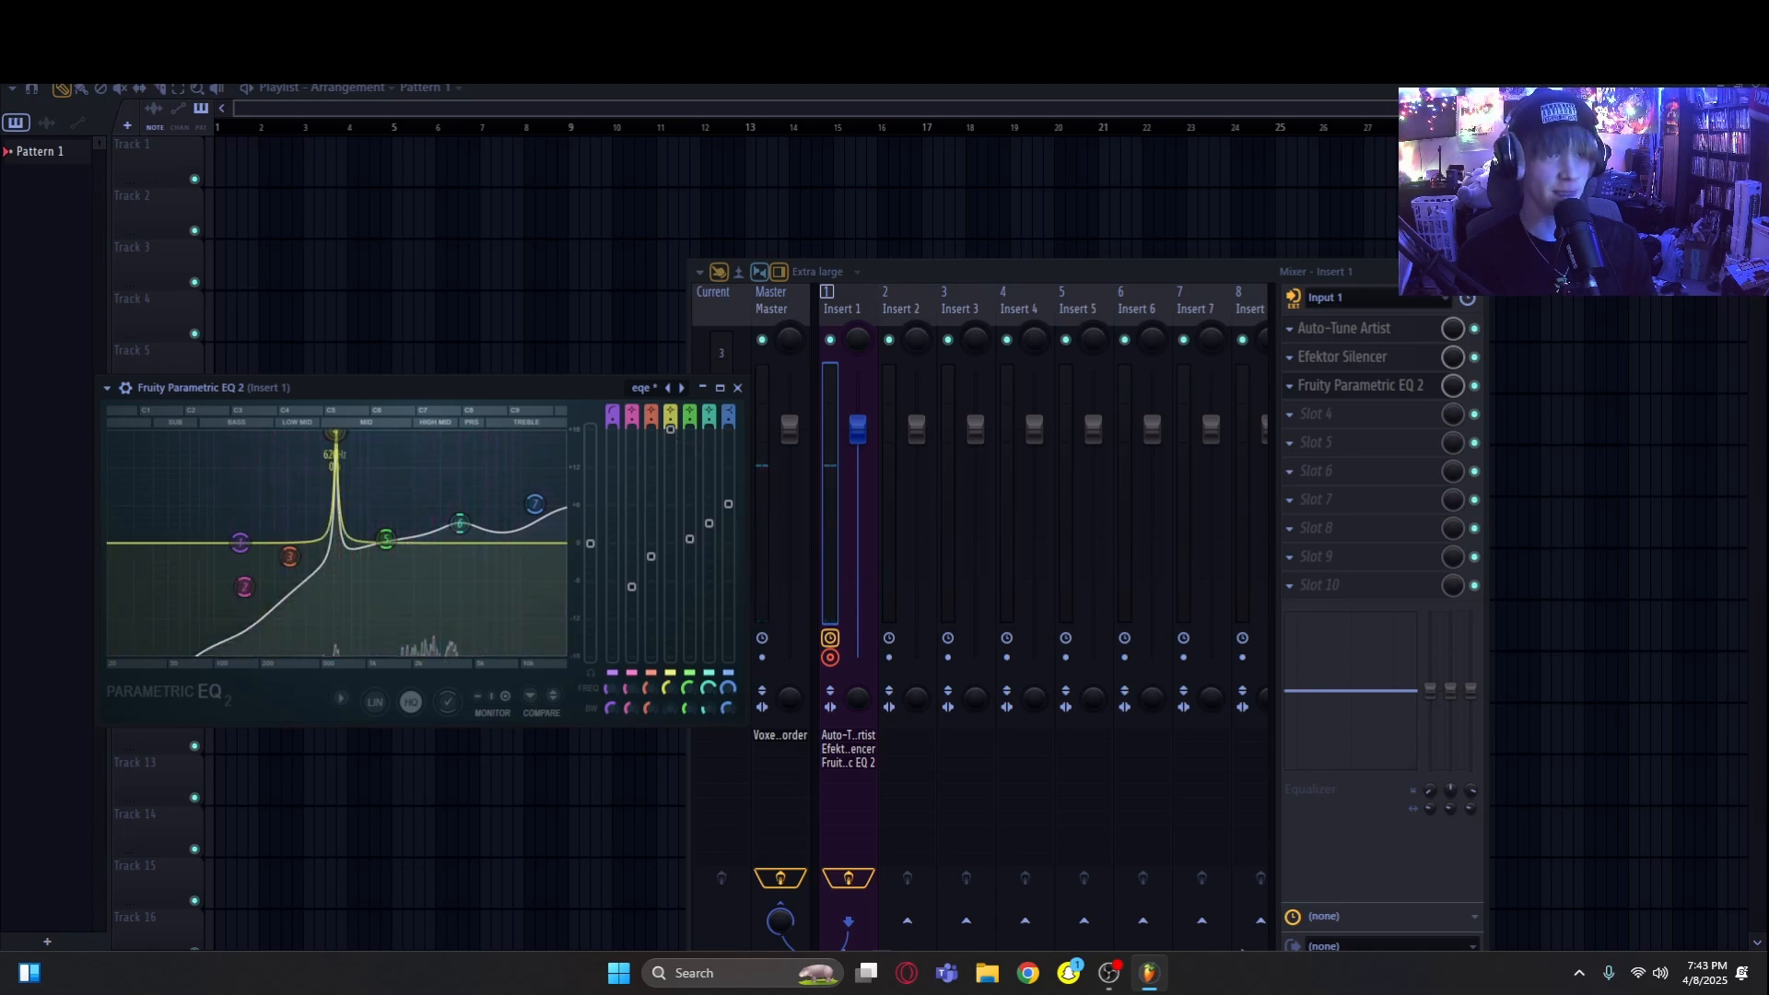
{"action": "left_click_drag", "start_coordinate": [335, 452], "coordinate": [336, 517]}
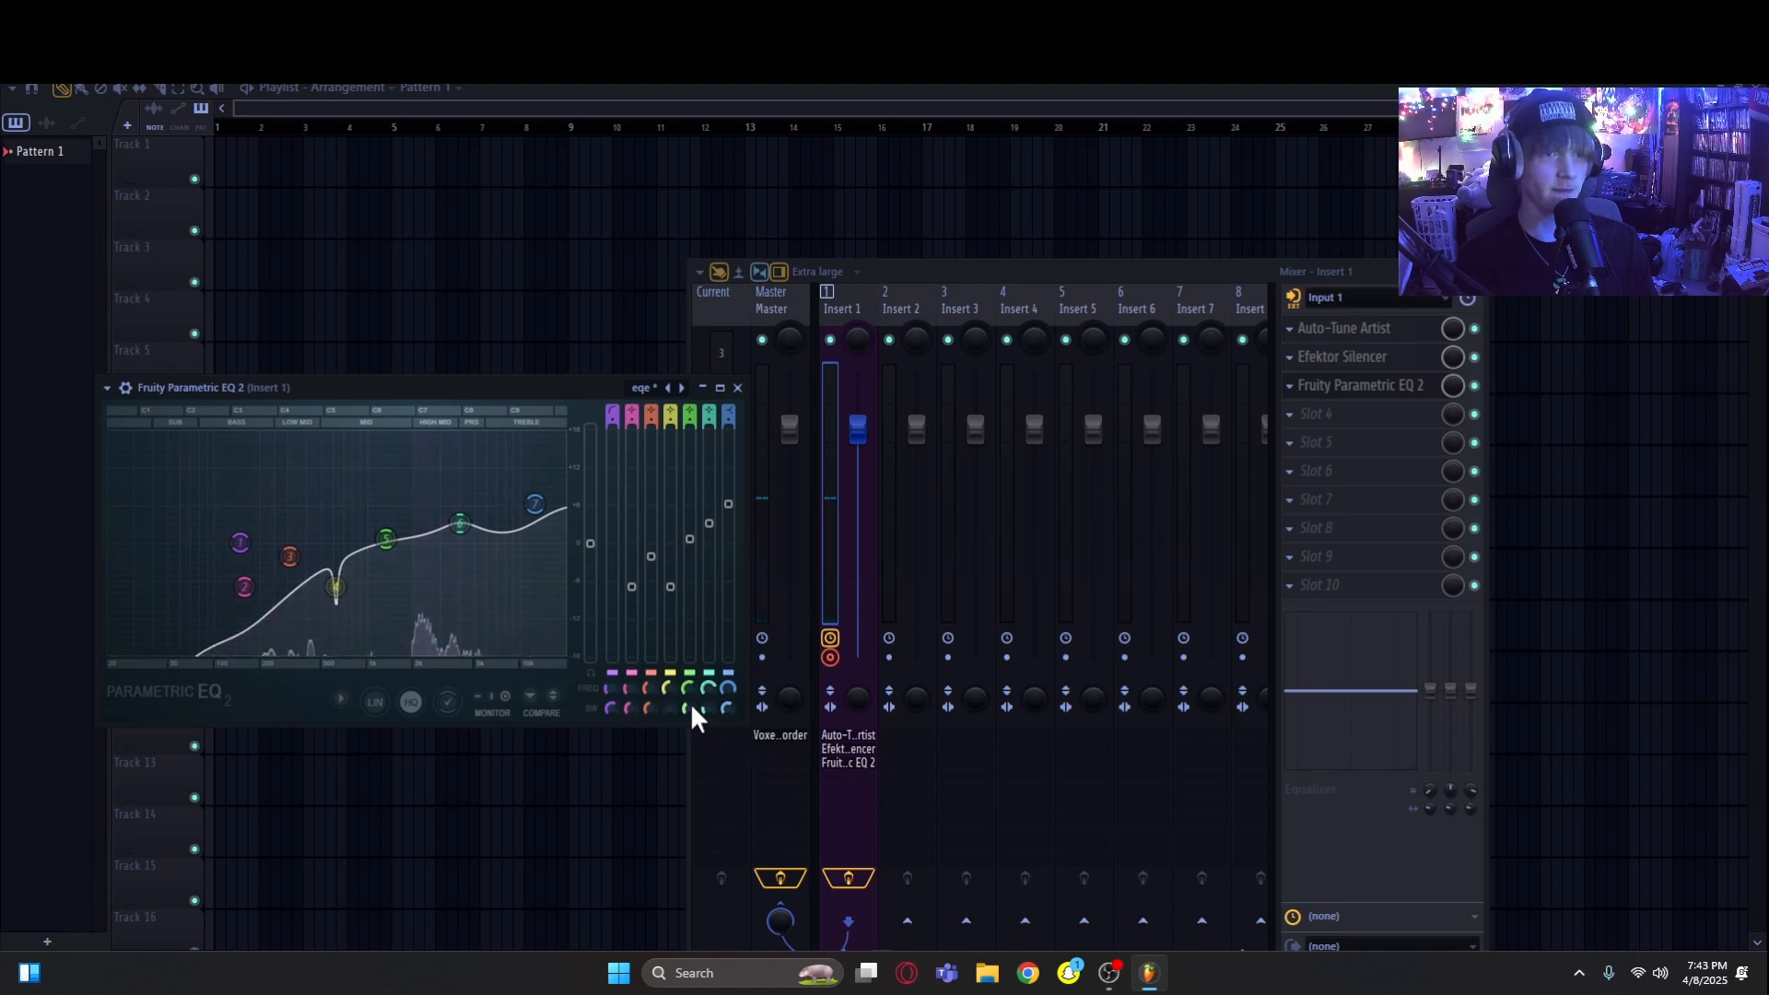
{"action": "left_click_drag", "start_coordinate": [690, 708], "coordinate": [691, 680]}
{"action": "left_click_drag", "start_coordinate": [386, 540], "coordinate": [384, 444]}
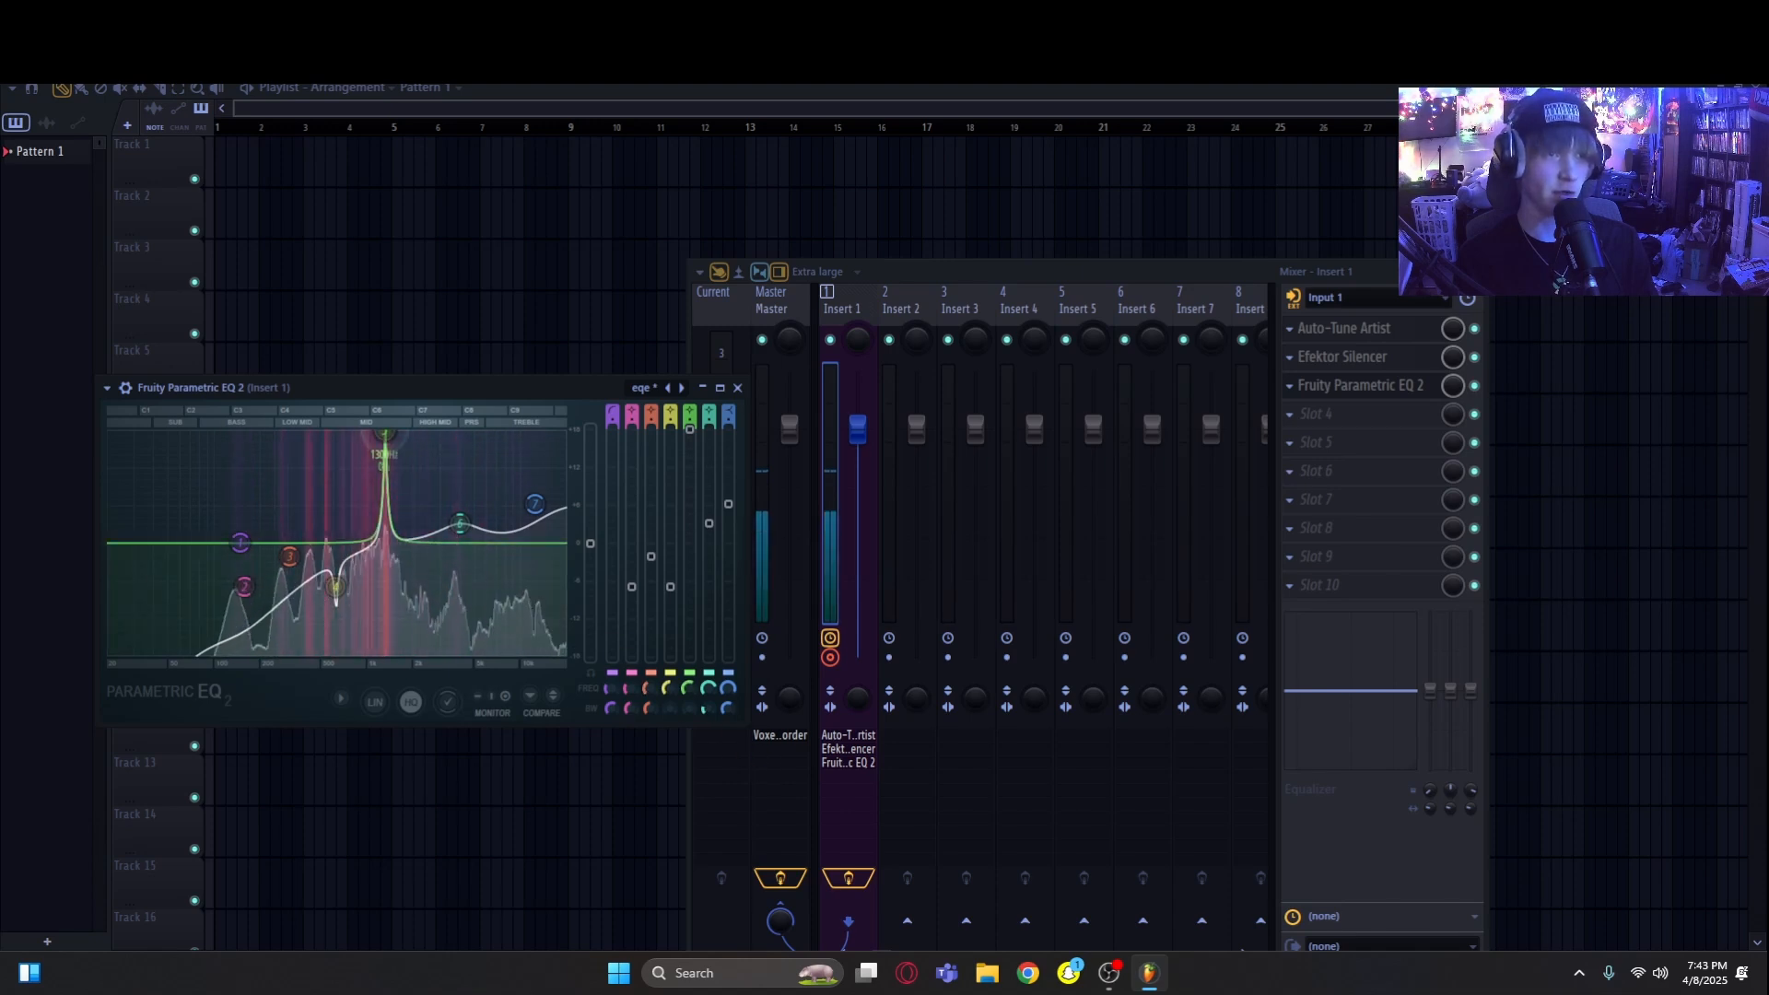
{"action": "left_click_drag", "start_coordinate": [691, 432], "coordinate": [691, 541]}
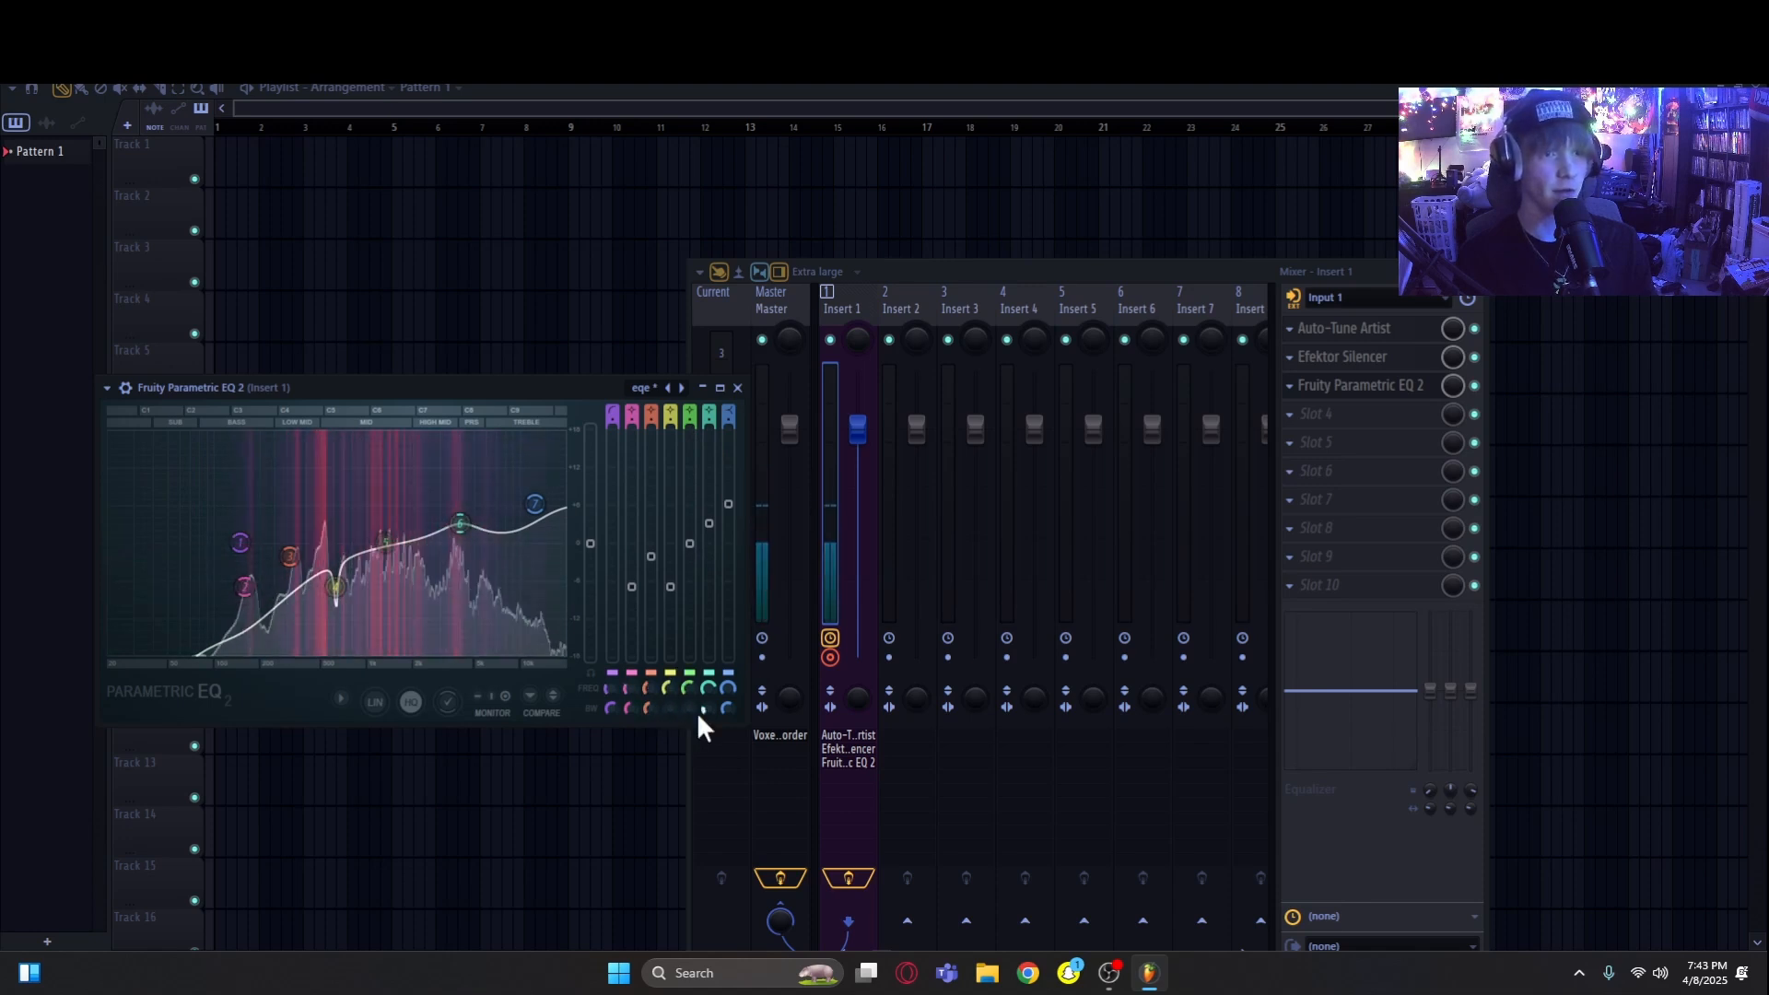
Step: Narrow band 6, move it down into the high mids with a test boost and set it to a moderate cut
{"action": "mouse_move", "coordinate": [688, 708]}
{"action": "left_mouse_down"}
{"action": "mouse_move", "coordinate": [712, 709]}
{"action": "mouse_move", "coordinate": [711, 734]}
{"action": "left_mouse_up"}
{"action": "left_click_drag", "start_coordinate": [476, 533], "coordinate": [433, 440]}
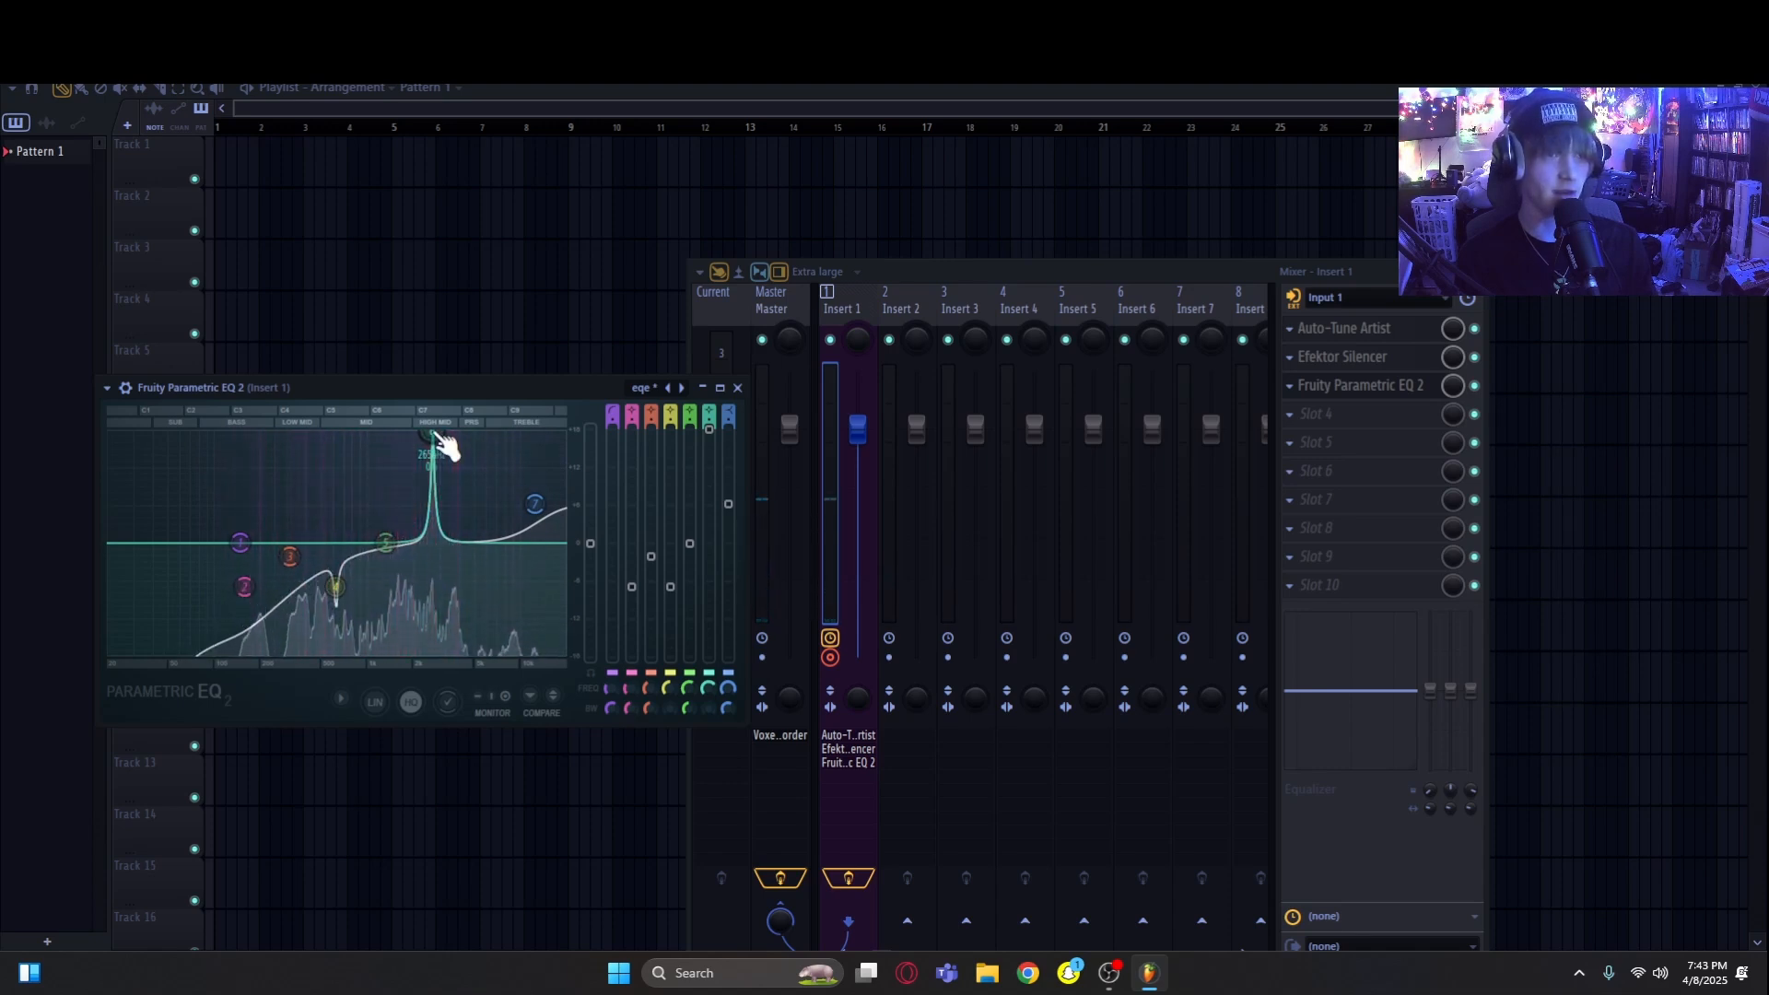
{"action": "left_click_drag", "start_coordinate": [708, 428], "coordinate": [709, 439]}
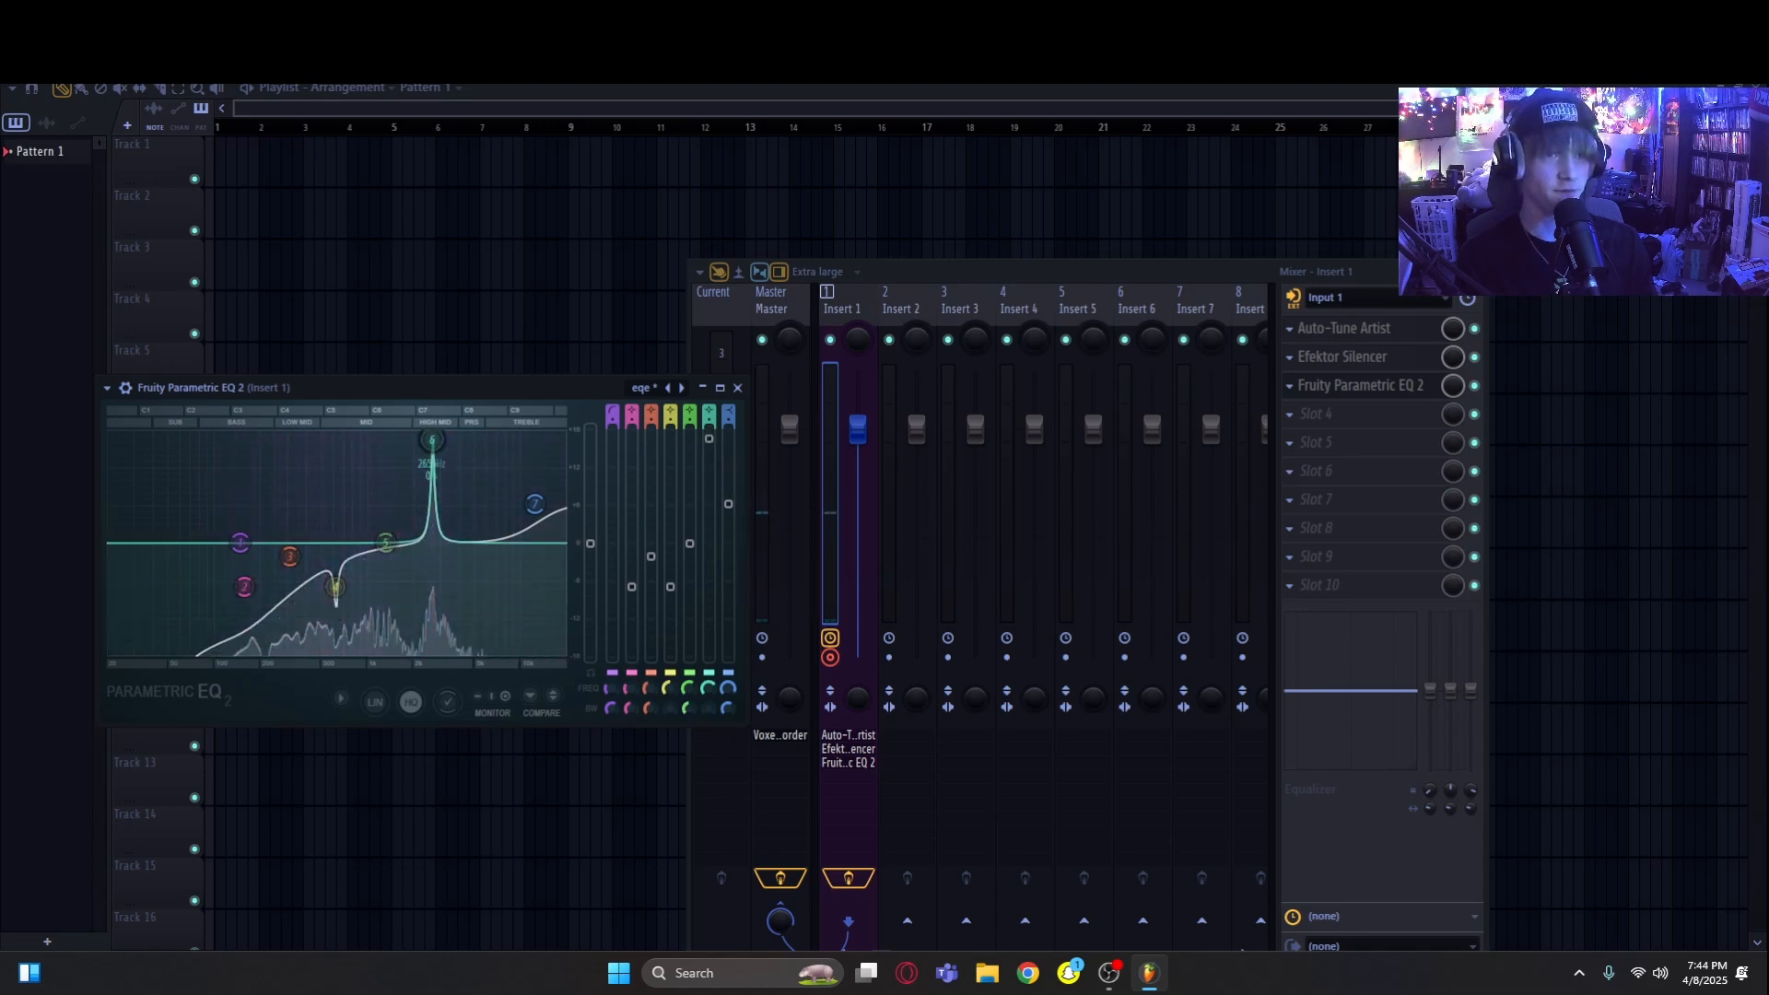
{"action": "left_click_drag", "start_coordinate": [708, 544], "coordinate": [709, 572]}
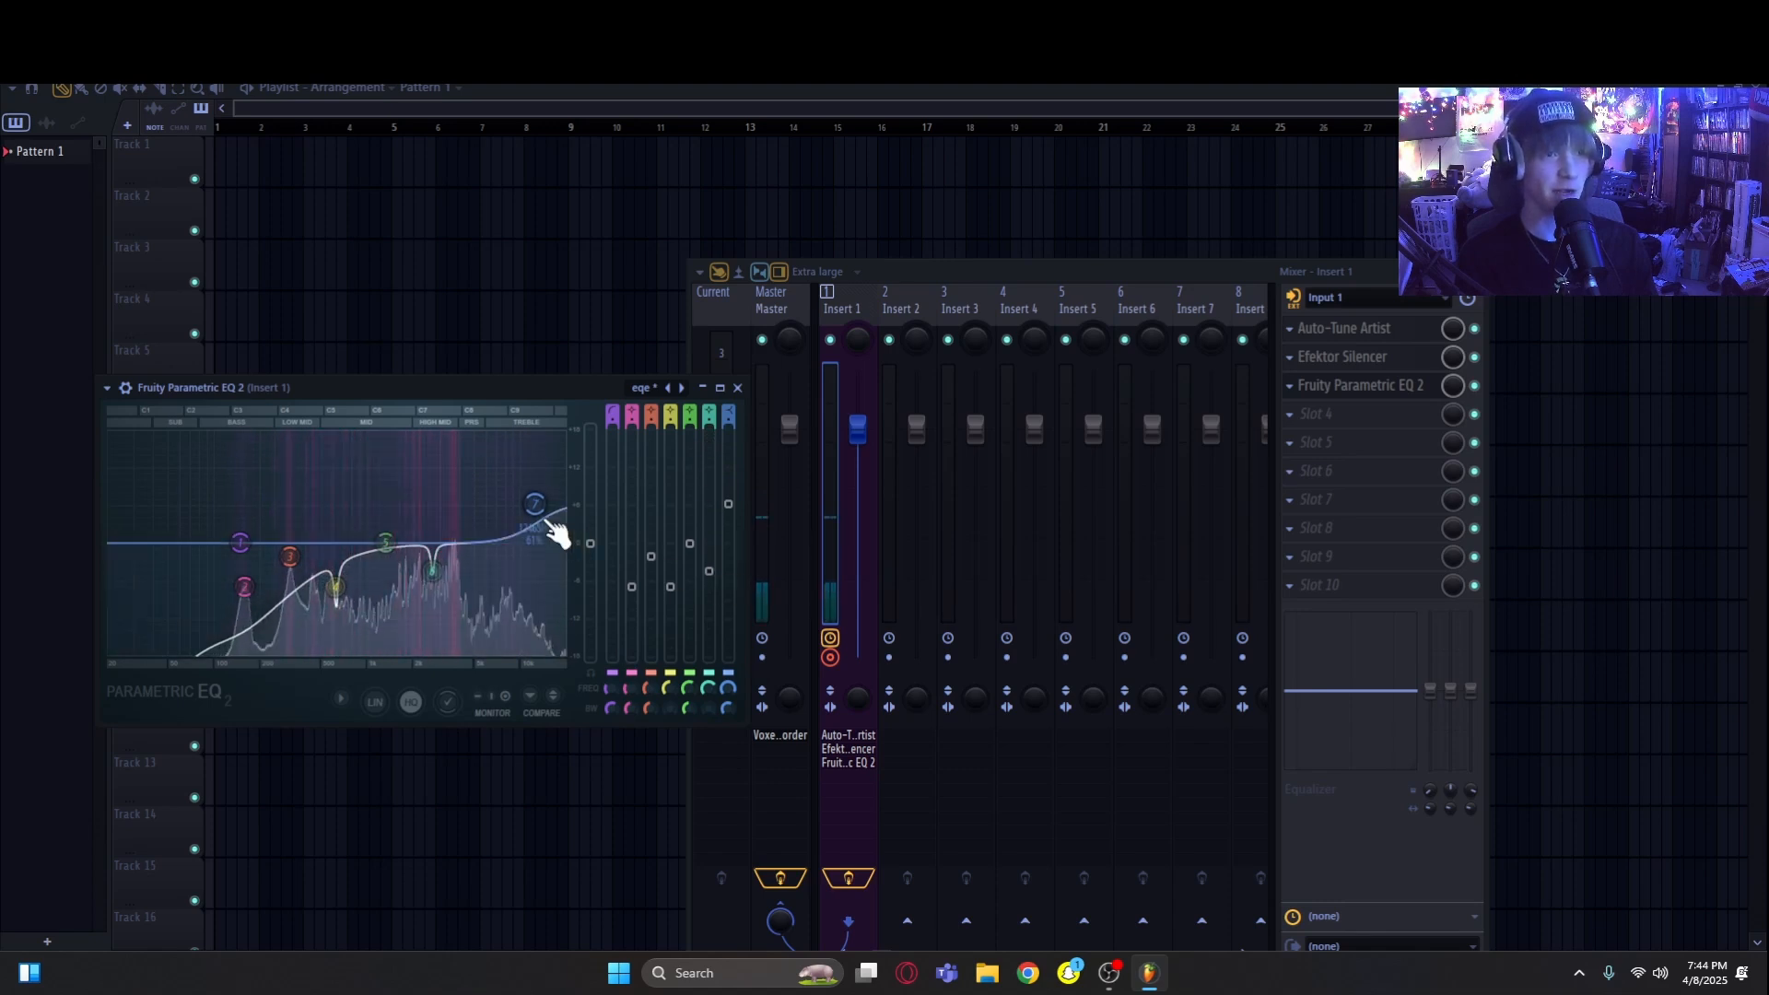
Step: Move EQ band 3 up in frequency, narrow its bandwidth, test it with a high boost and set it to a cut
{"action": "left_click_drag", "start_coordinate": [289, 557], "coordinate": [320, 602]}
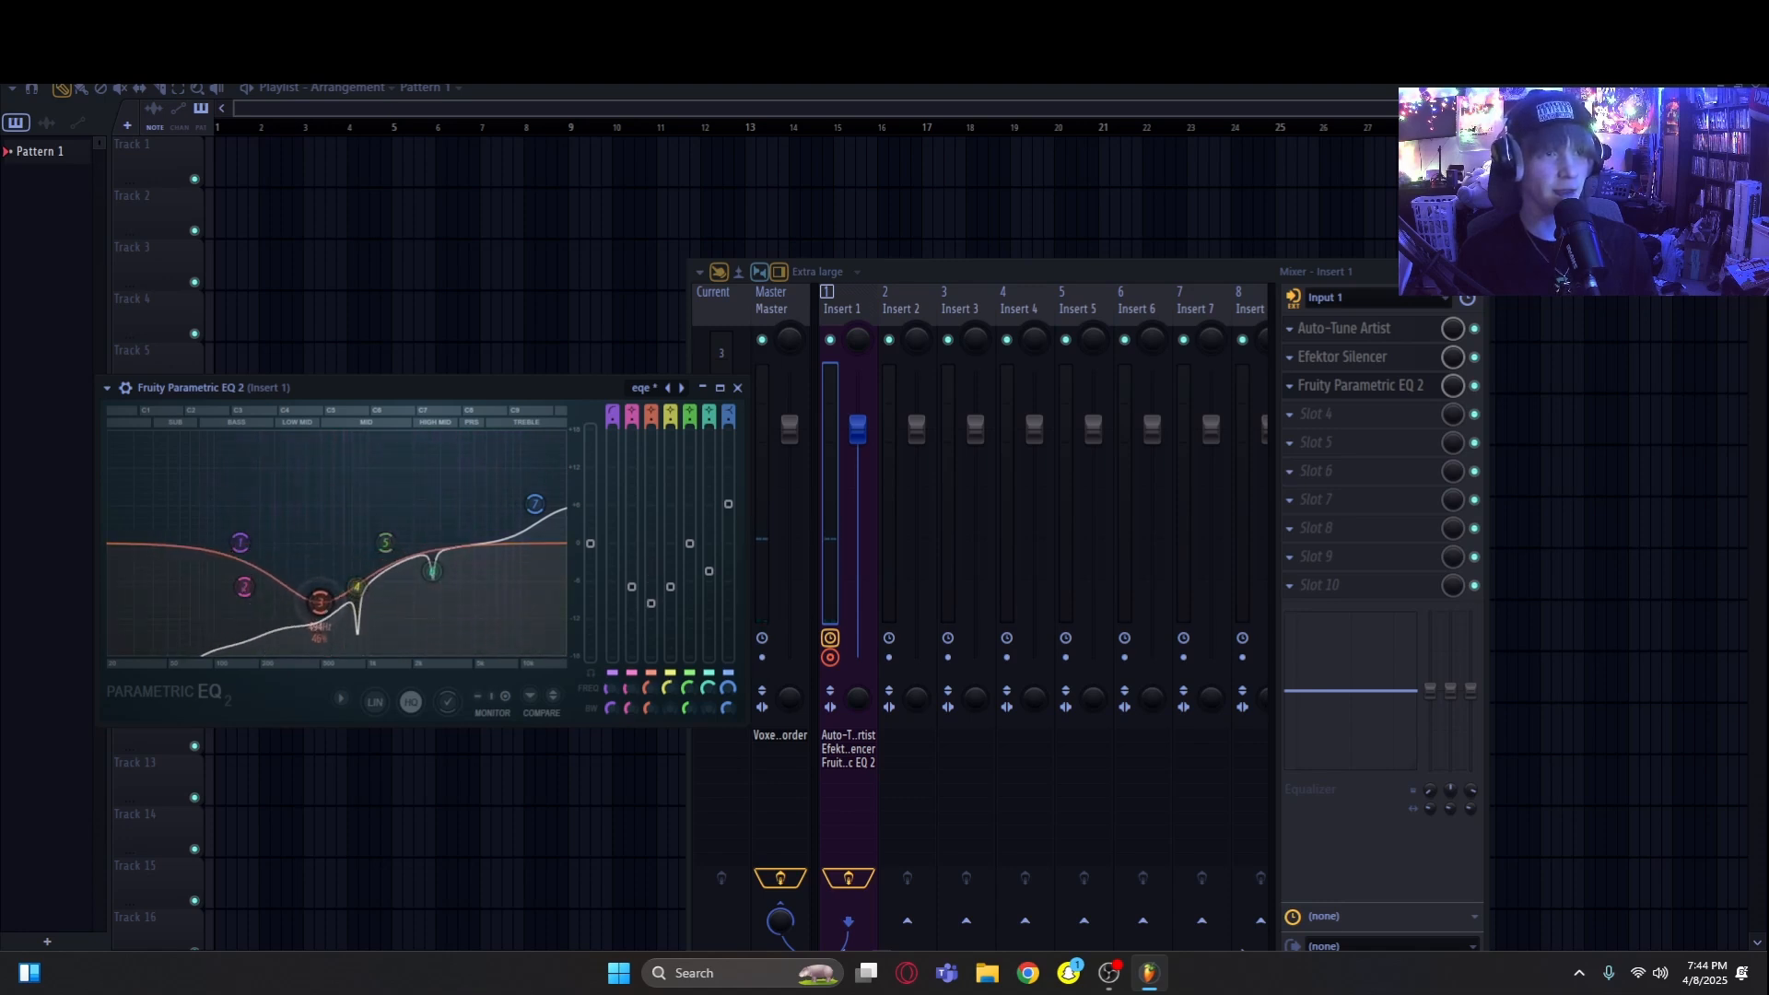
{"action": "scroll", "coordinate": [314, 475], "scroll_direction": "up", "scroll_amount": 5}
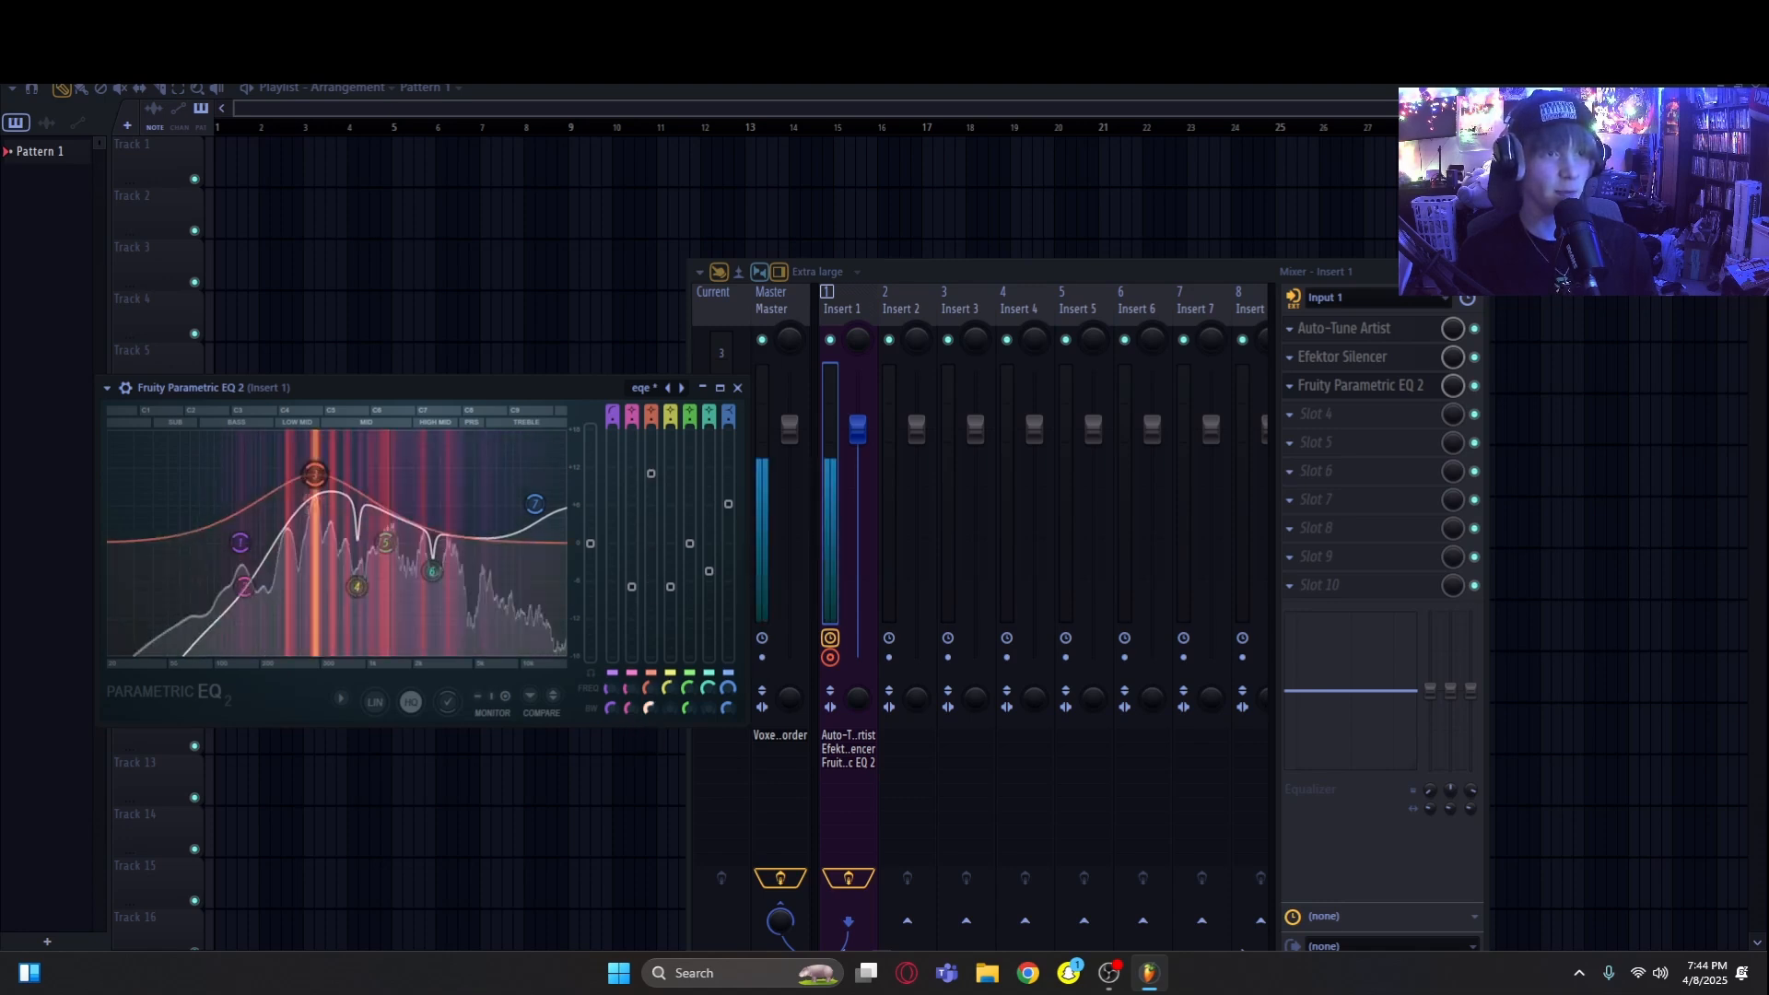
{"action": "scroll", "coordinate": [313, 476], "scroll_direction": "down", "scroll_amount": 10}
{"action": "left_click_drag", "start_coordinate": [313, 476], "coordinate": [322, 434]}
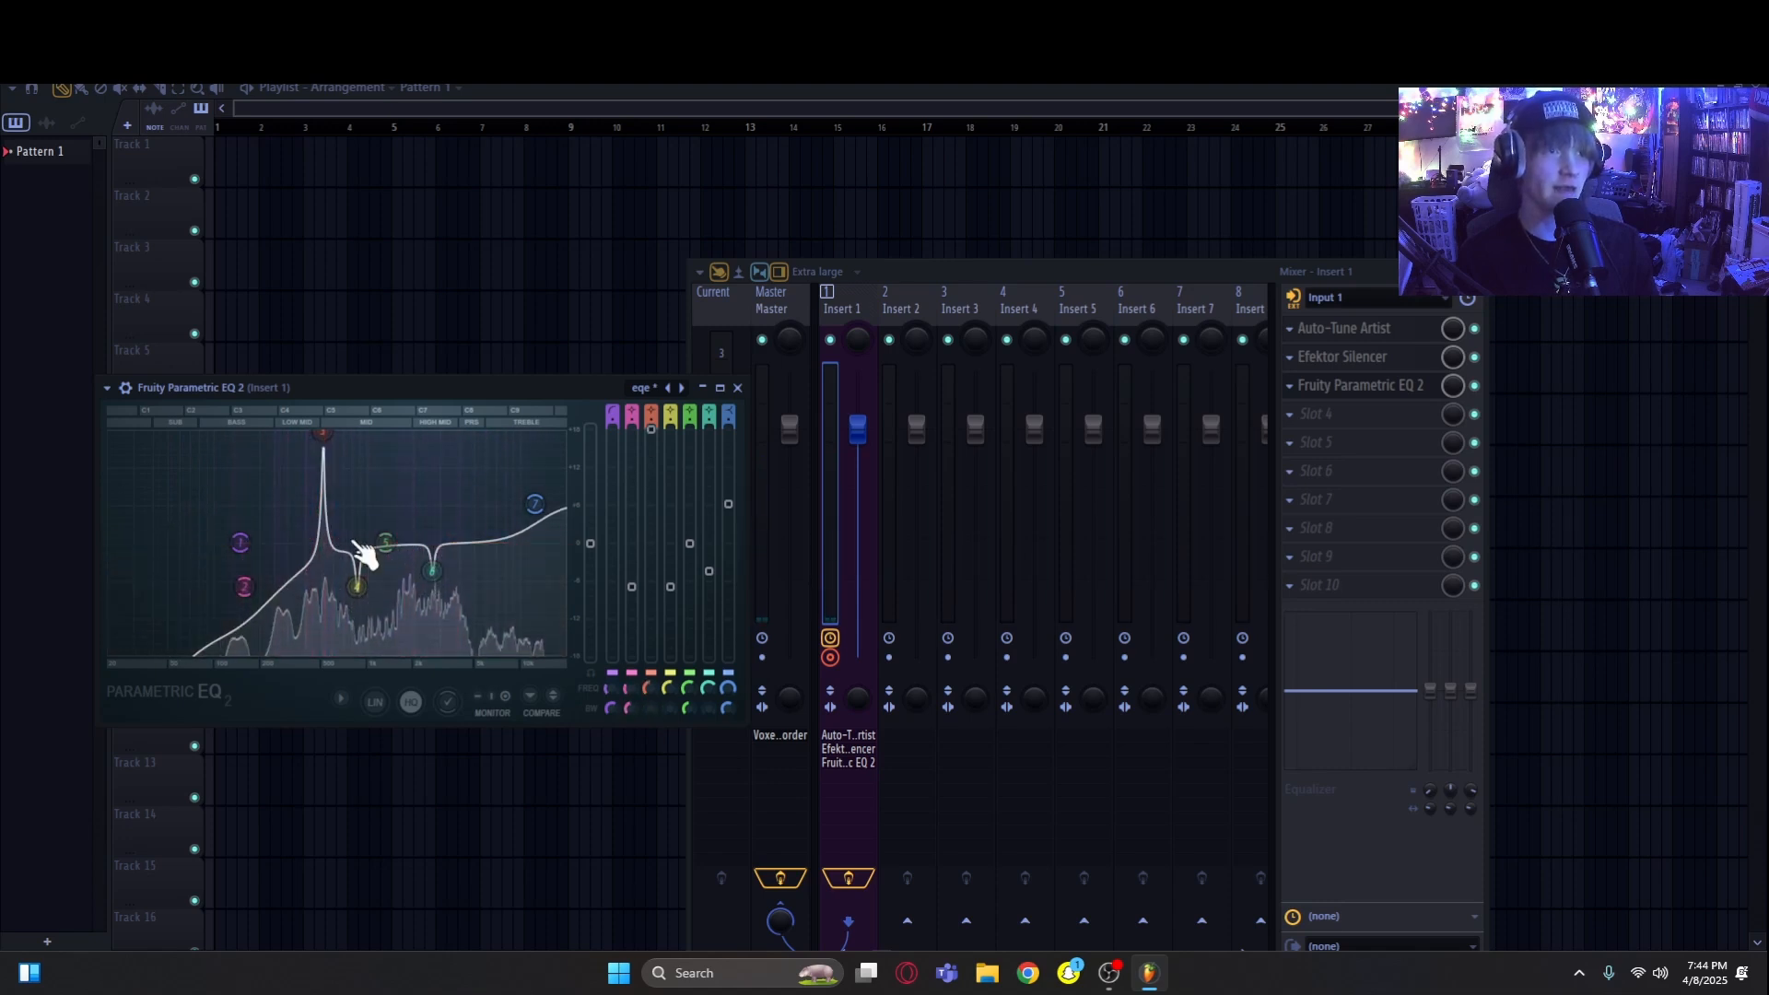
{"action": "left_click", "coordinate": [357, 585]}
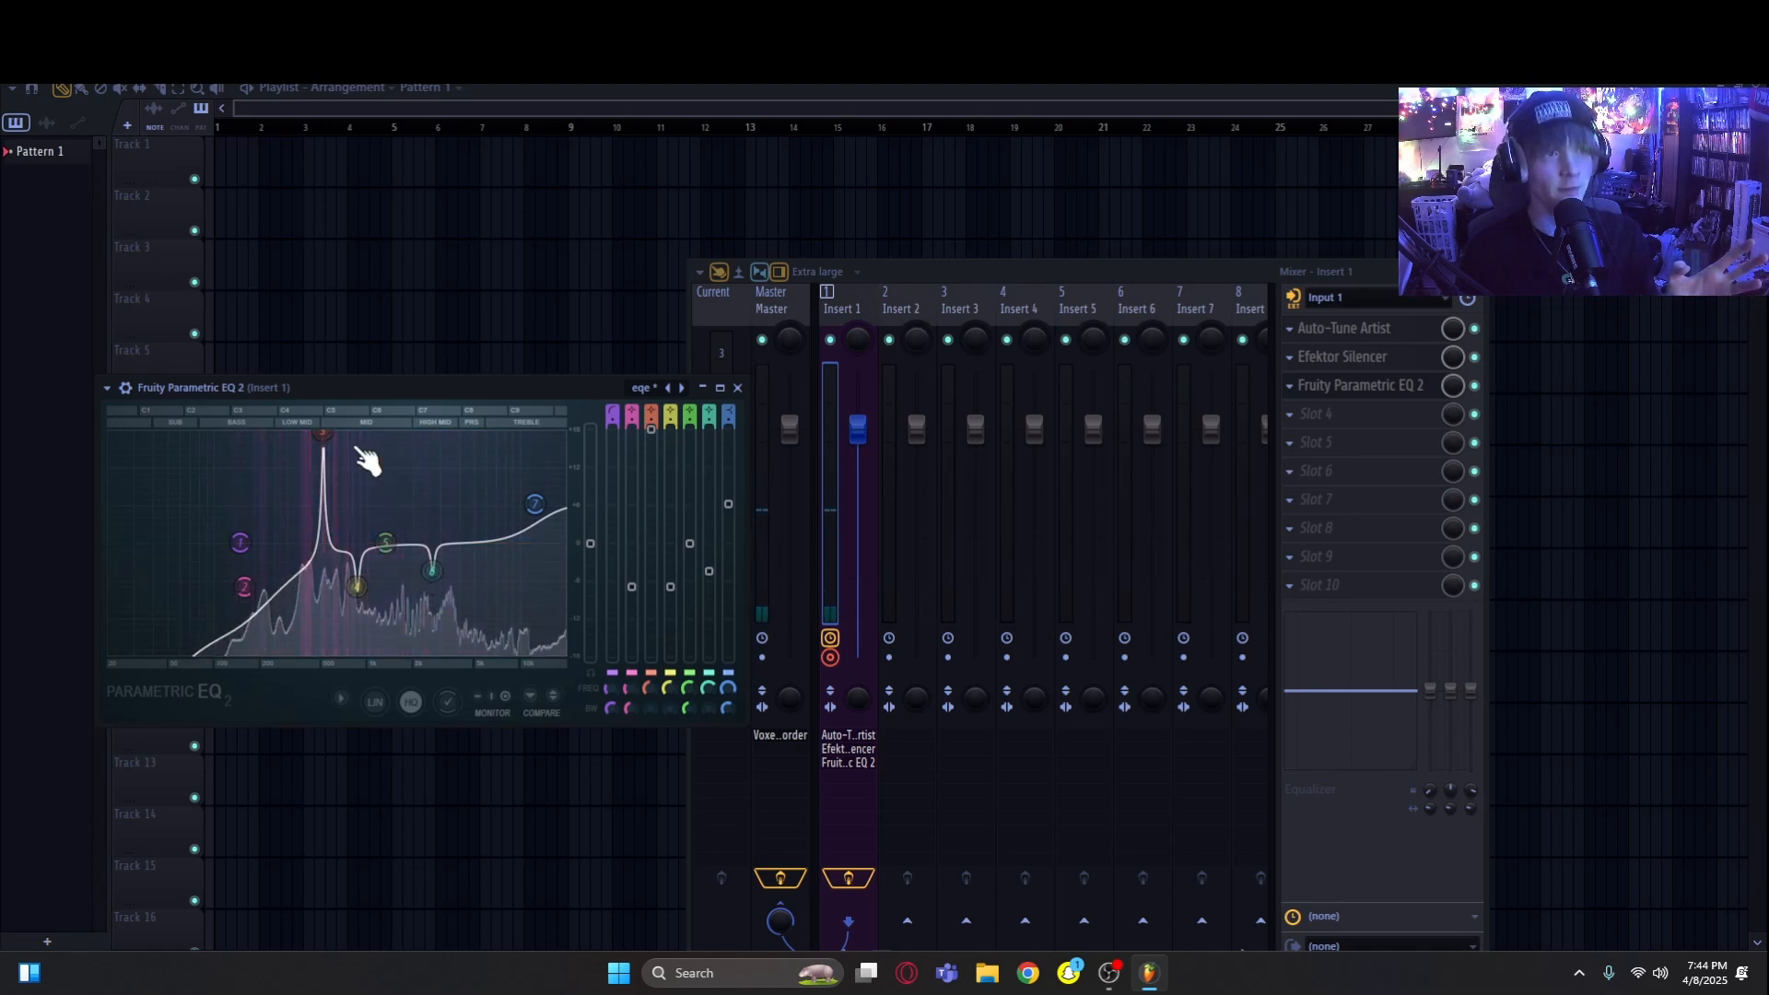
{"action": "left_click_drag", "start_coordinate": [652, 430], "coordinate": [651, 565]}
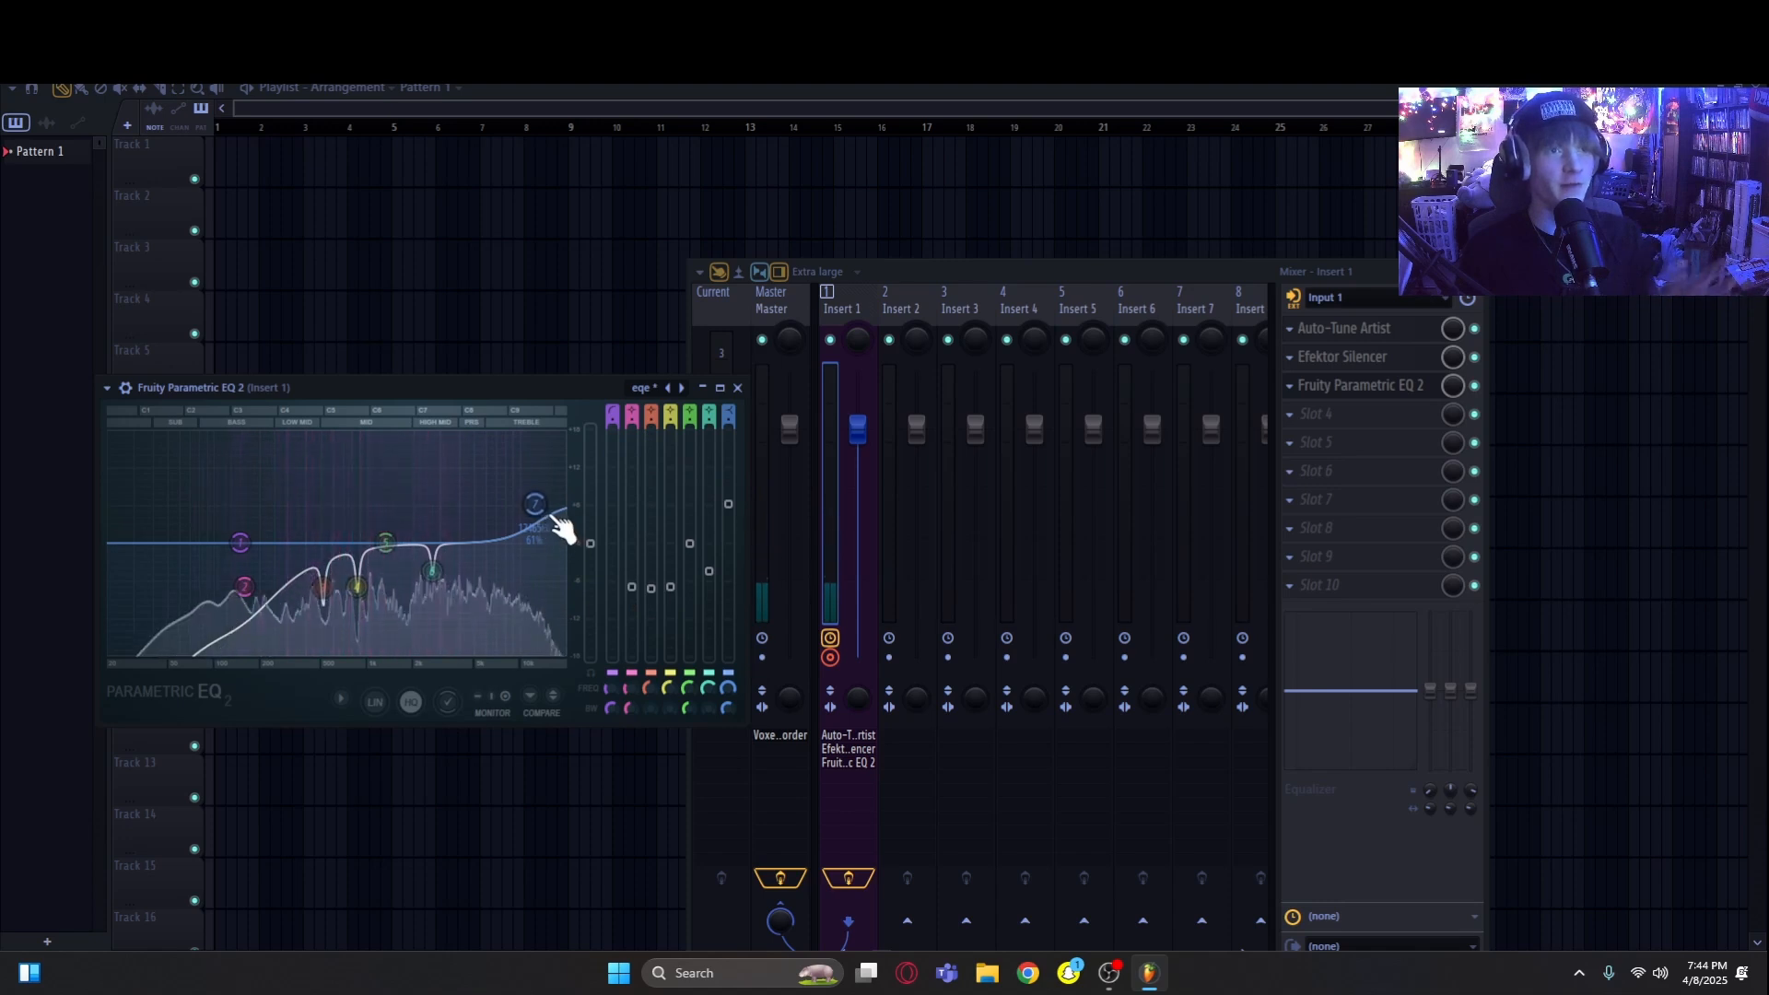
Step: Raise the treble shelf boost on EQ band 7 slightly, shift it a little higher in frequency and close the equalizer
{"action": "left_click_drag", "start_coordinate": [553, 521], "coordinate": [558, 501]}
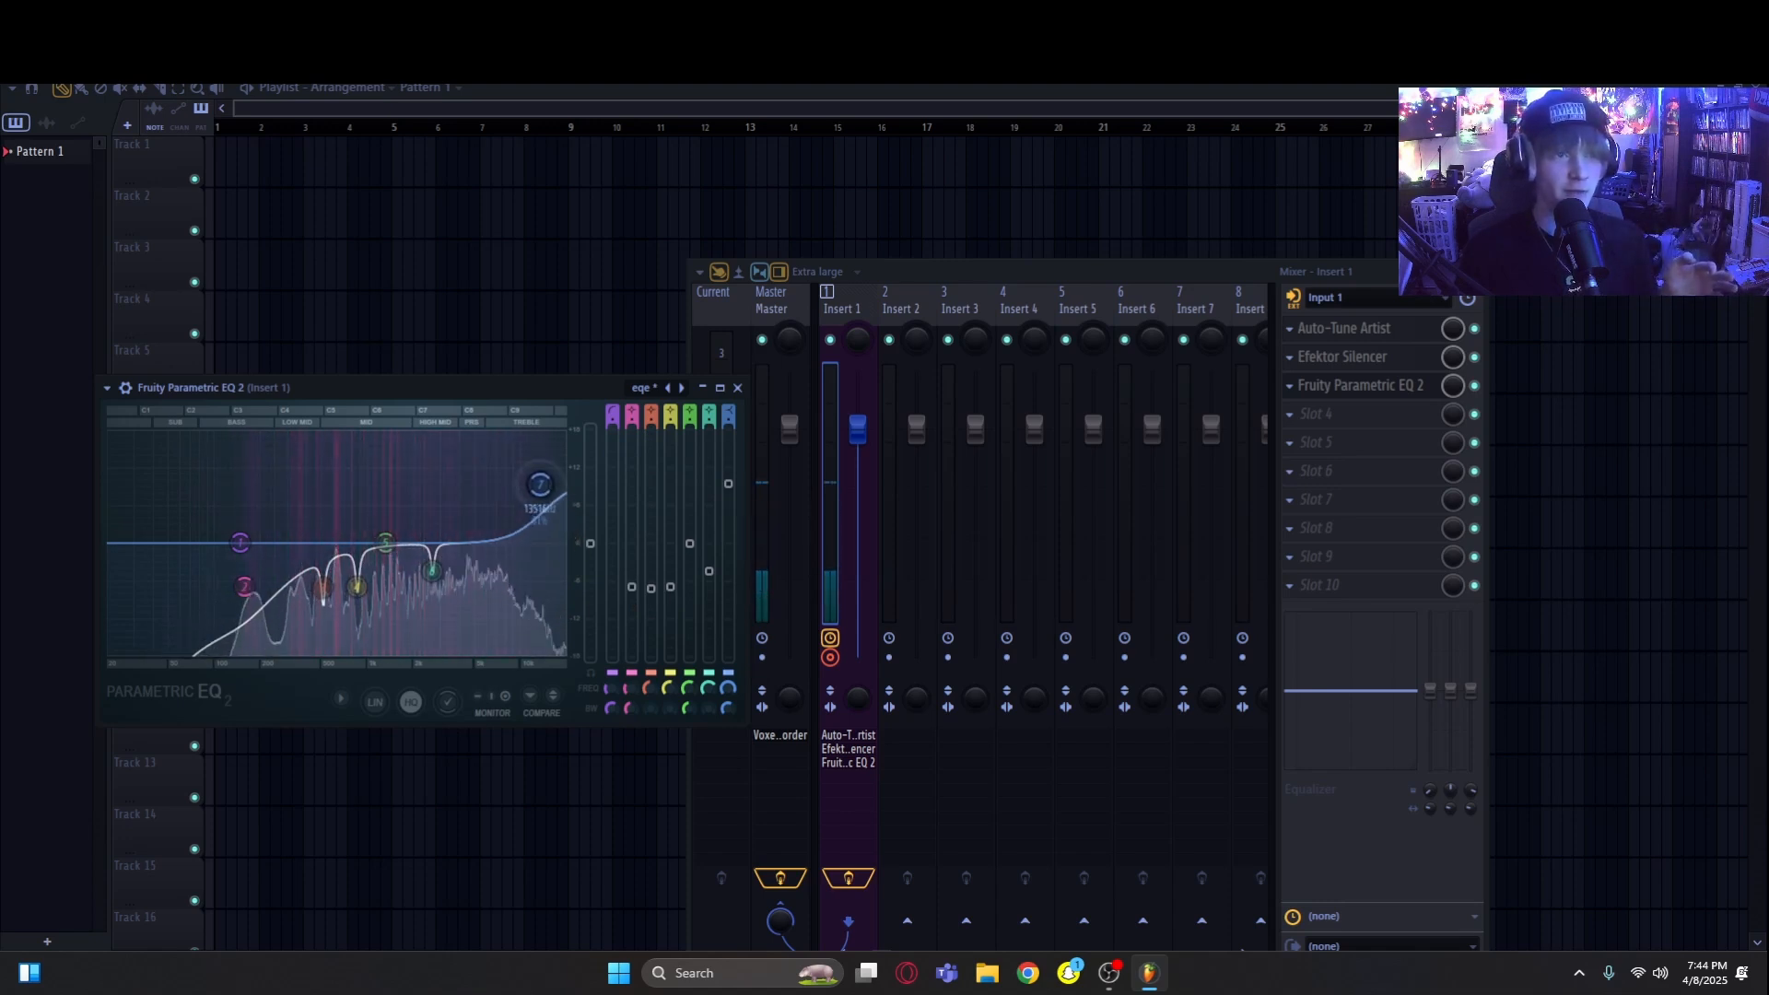
{"action": "left_click_drag", "start_coordinate": [540, 433], "coordinate": [543, 491]}
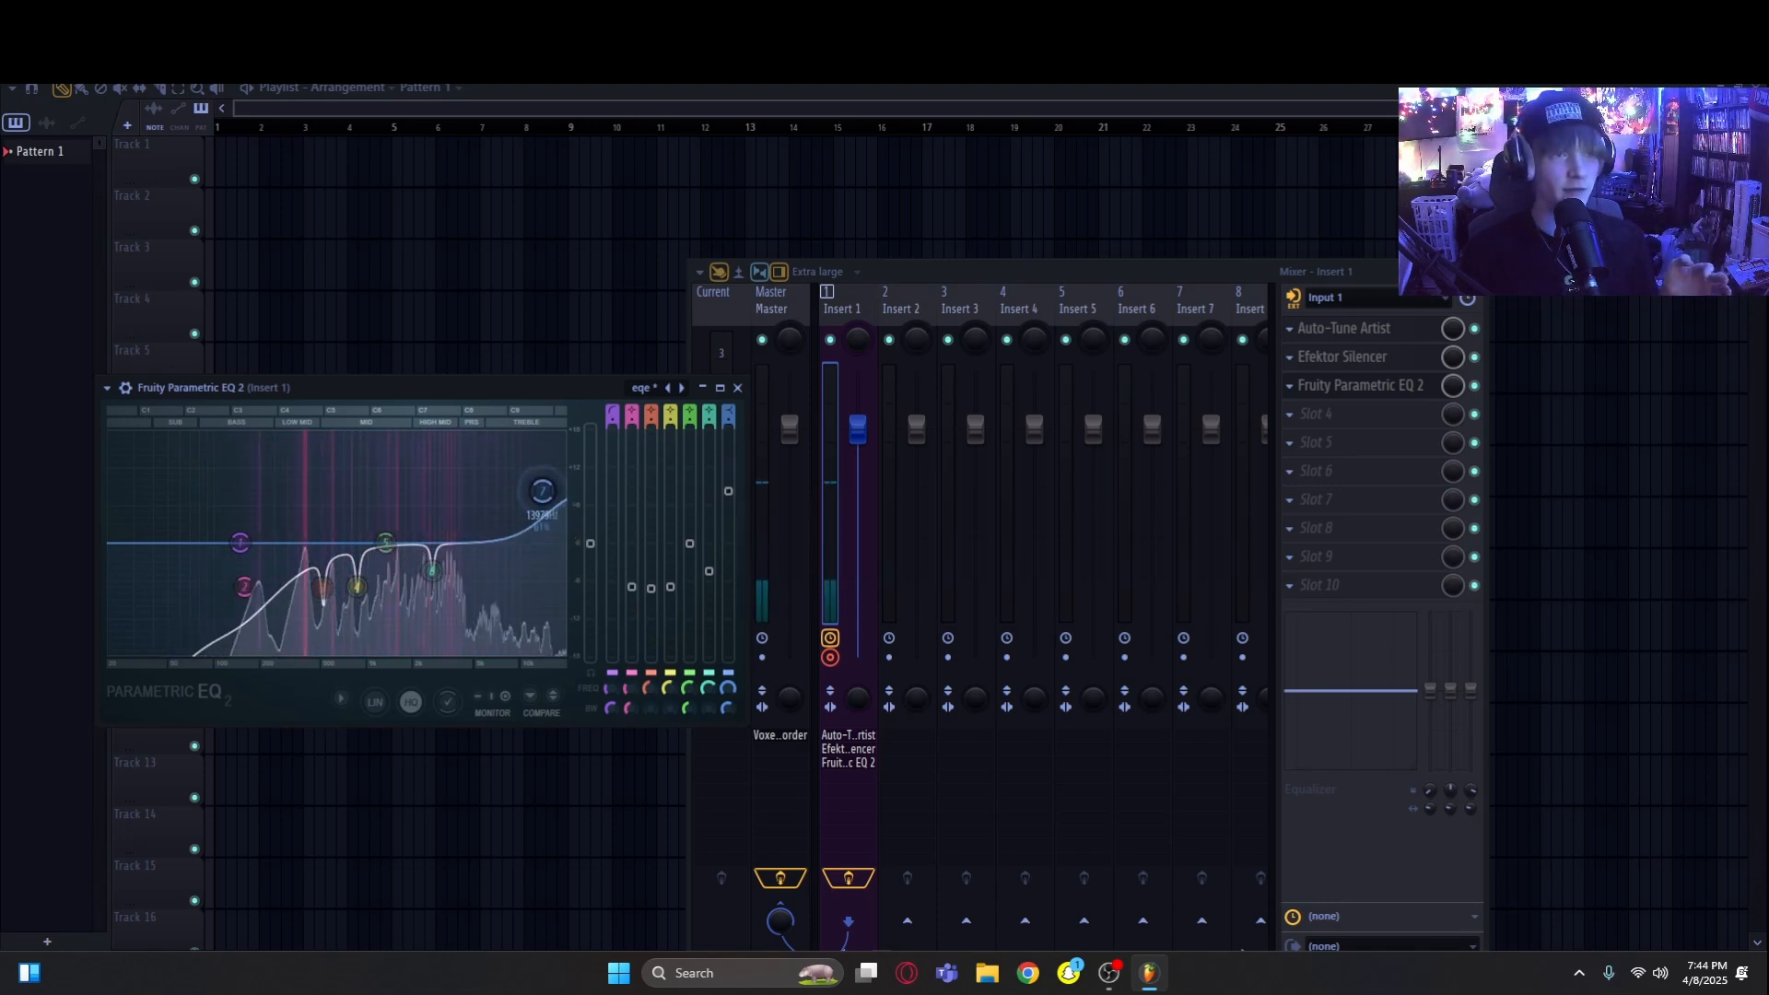
{"action": "left_click", "coordinate": [741, 390]}
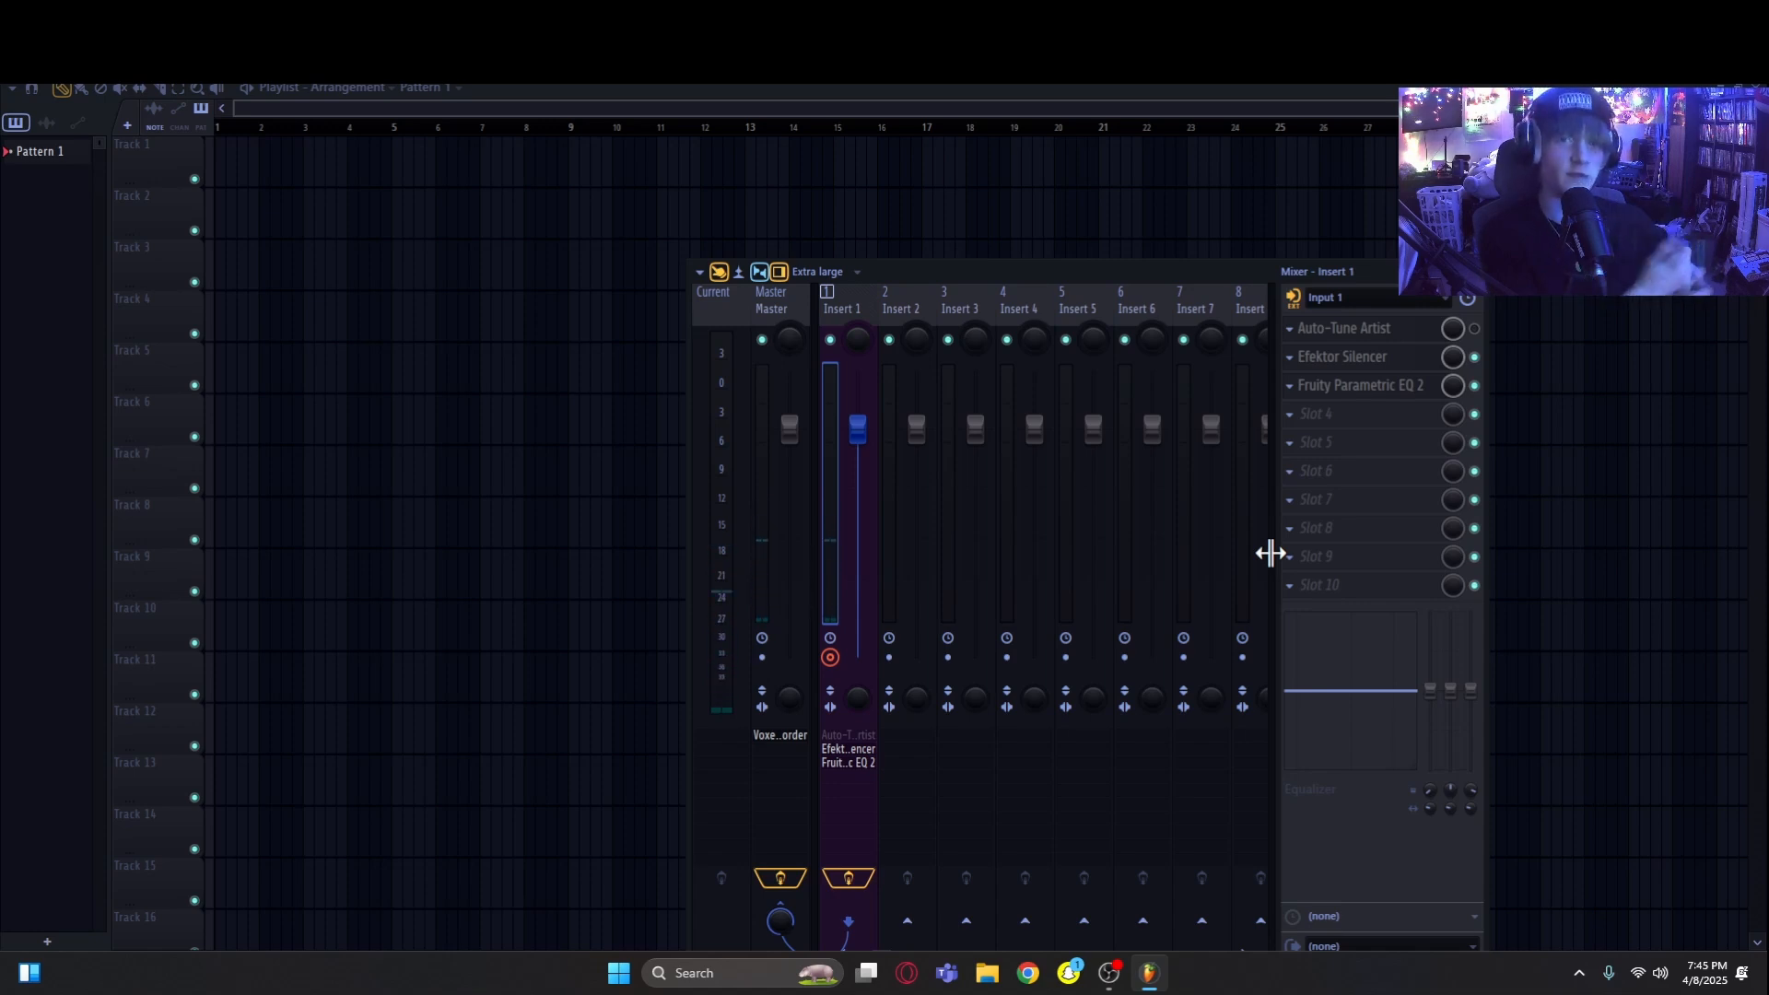
{"action": "left_click_drag", "start_coordinate": [1295, 548], "coordinate": [1300, 453]}
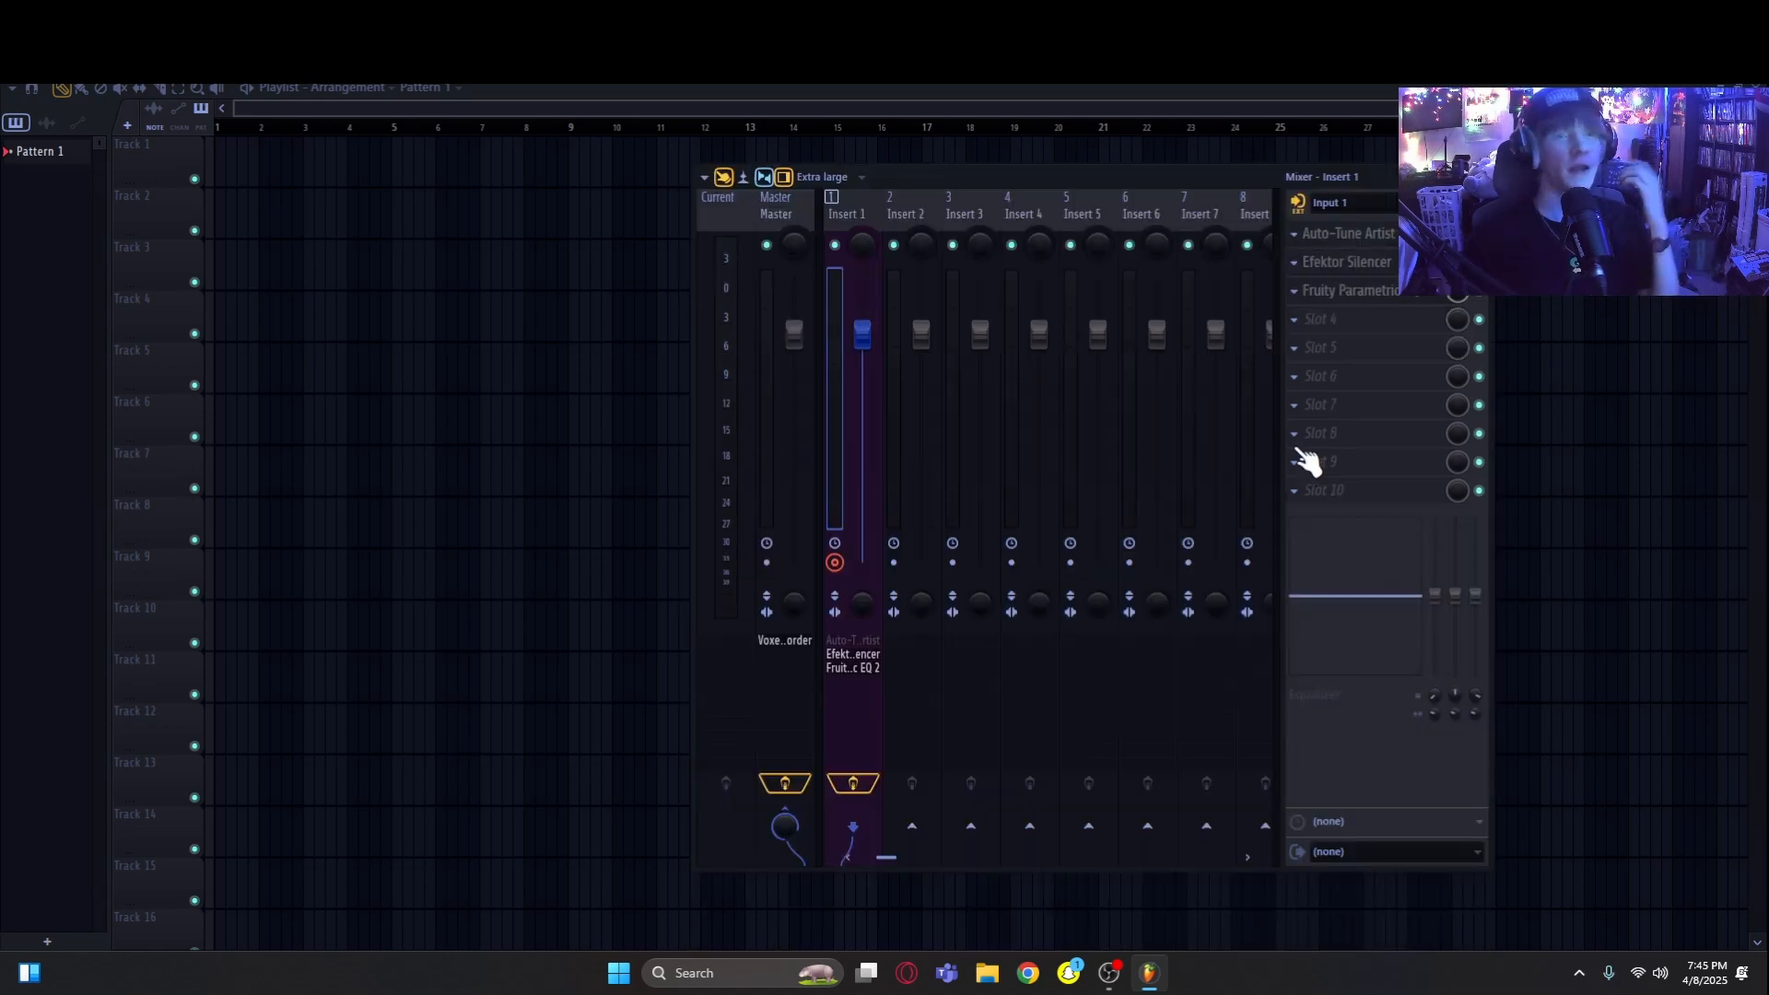
{"action": "left_click", "coordinate": [1300, 325]}
{"action": "left_click", "coordinate": [1532, 342]}
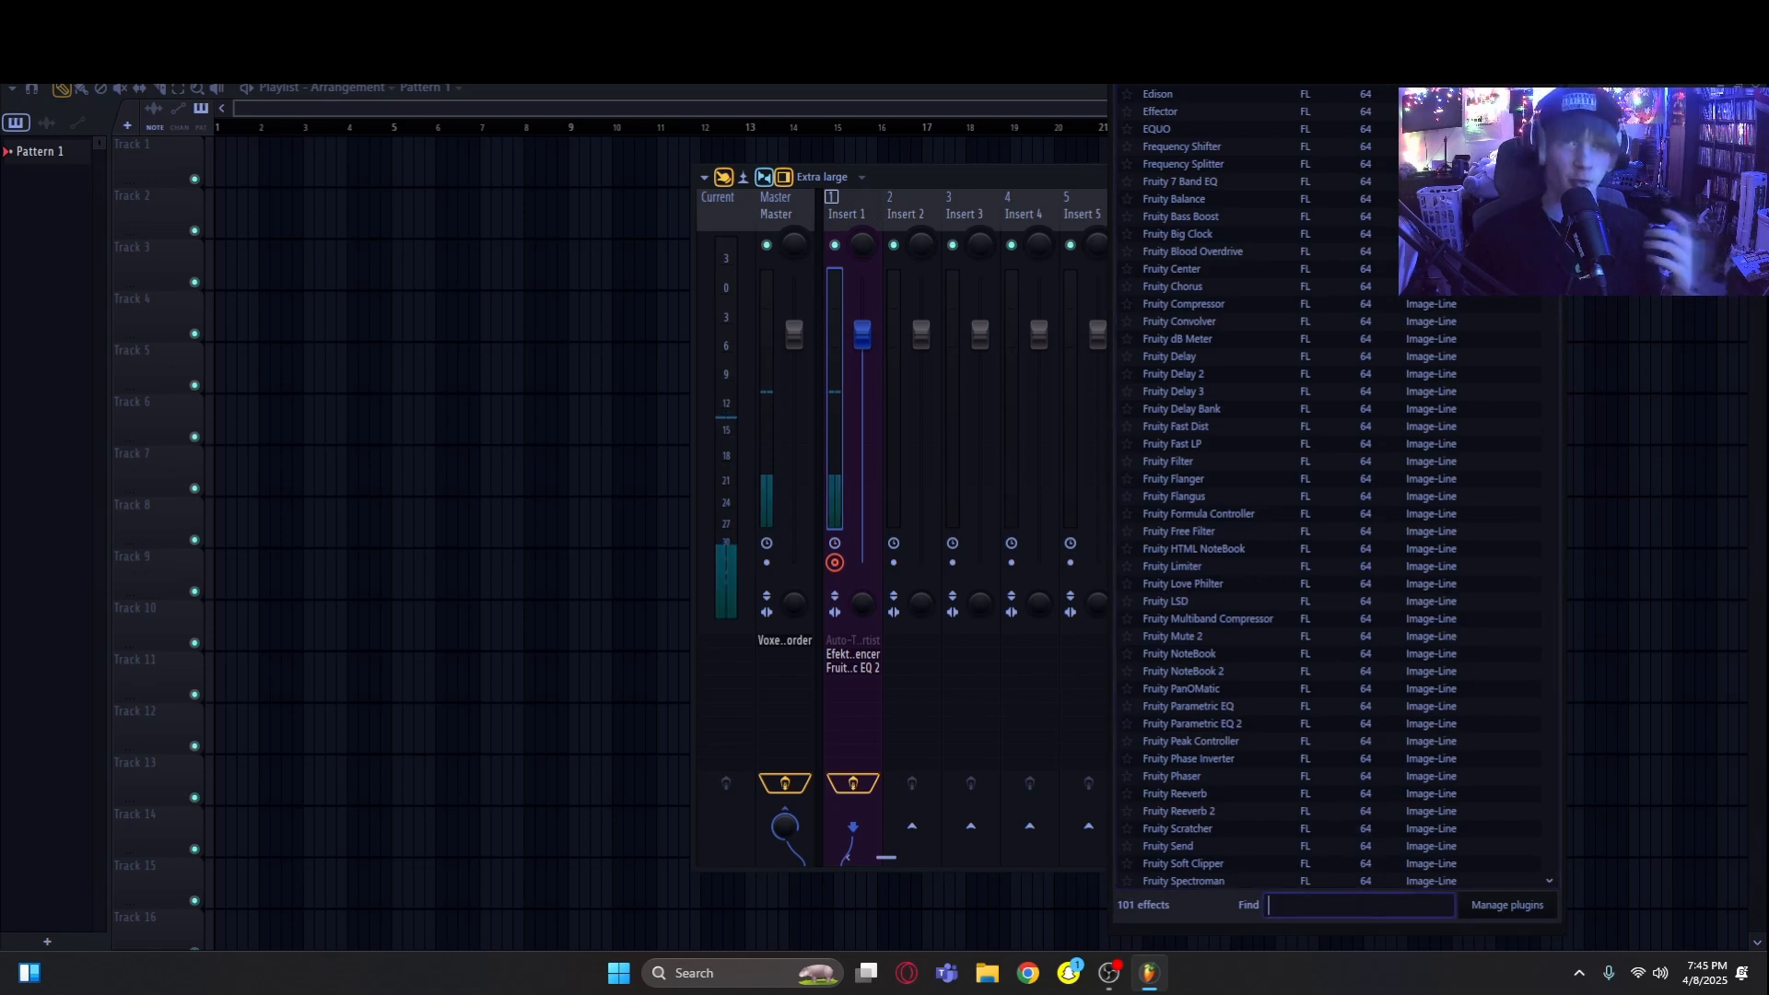
{"action": "left_click_drag", "start_coordinate": [1464, 21], "coordinate": [1300, 426]}
{"action": "left_click", "coordinate": [1388, 424]}
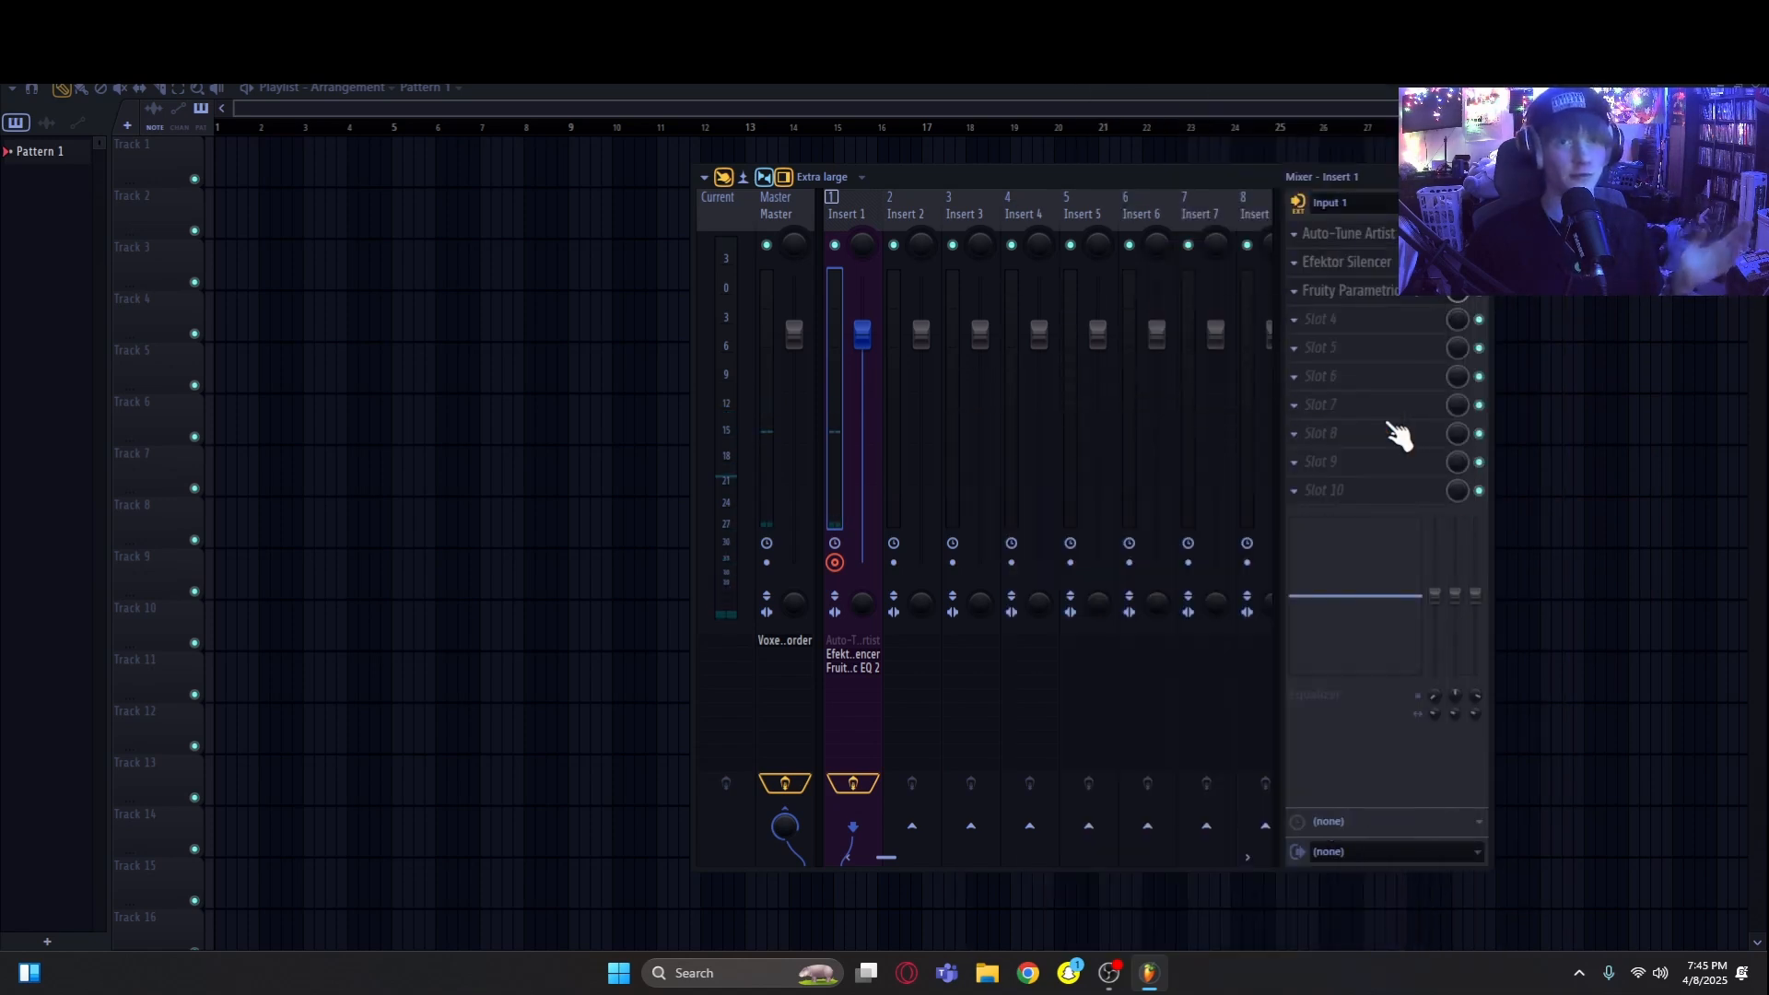
{"action": "left_click", "coordinate": [1294, 264]}
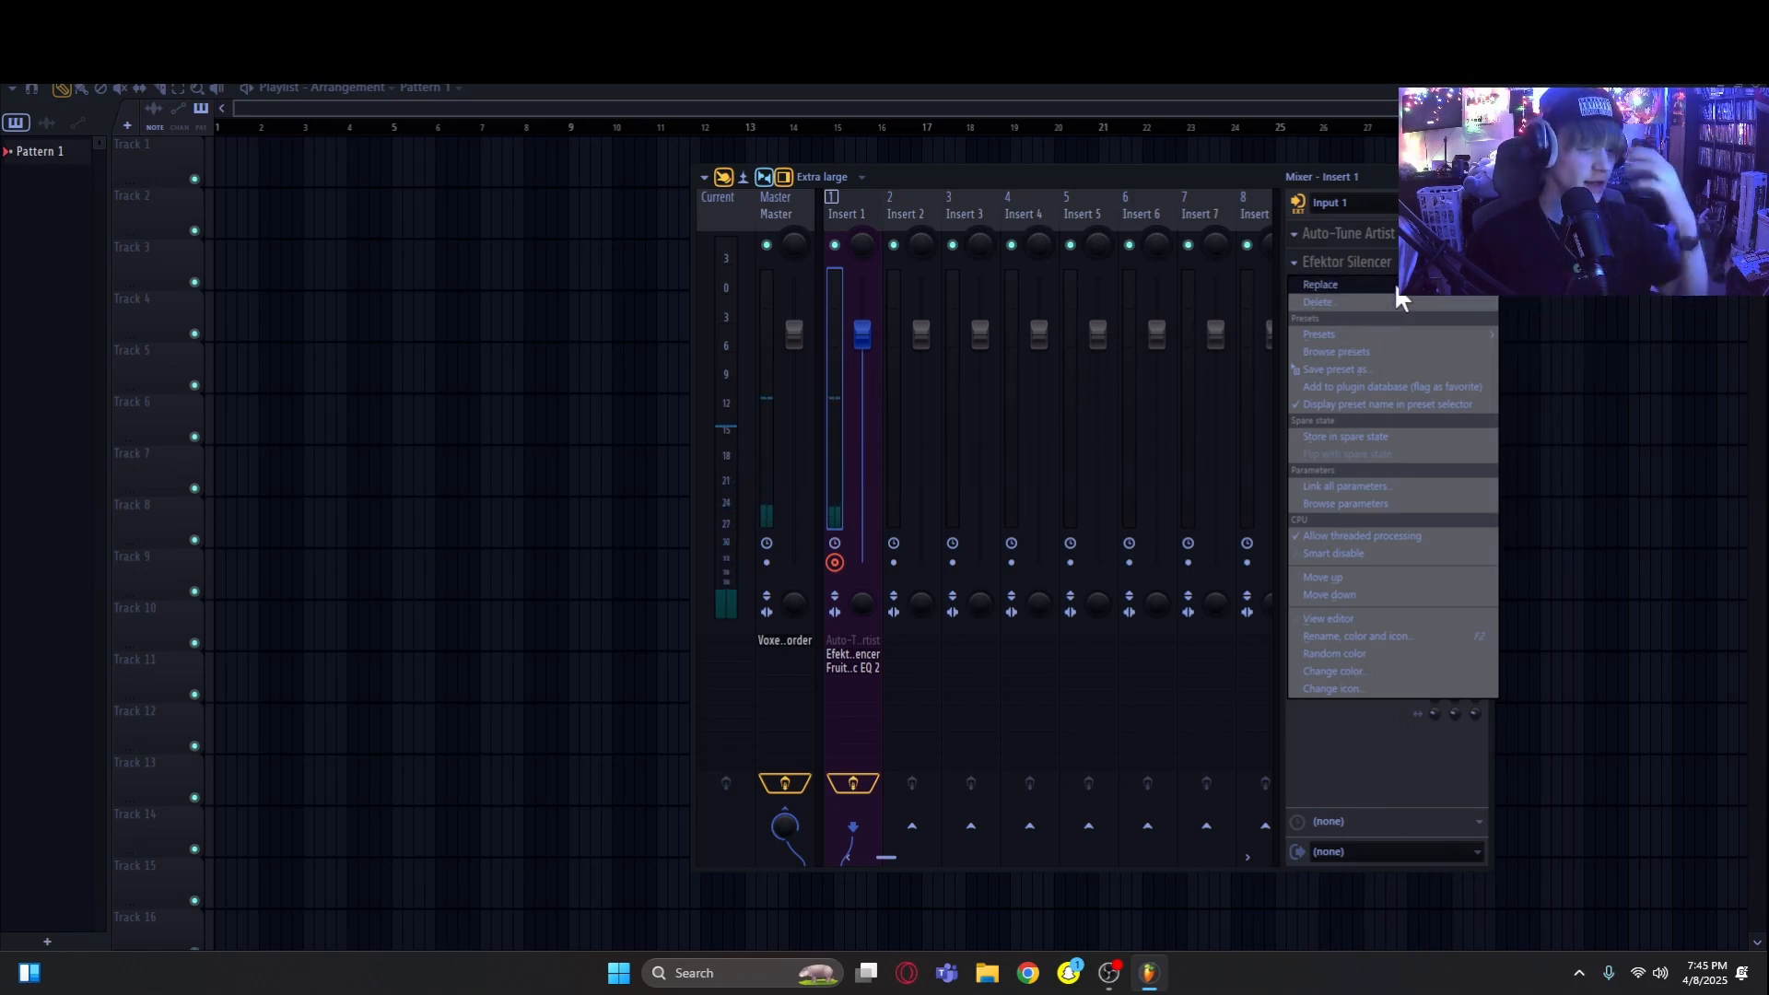
{"action": "mouse_move", "coordinate": [1386, 288]}
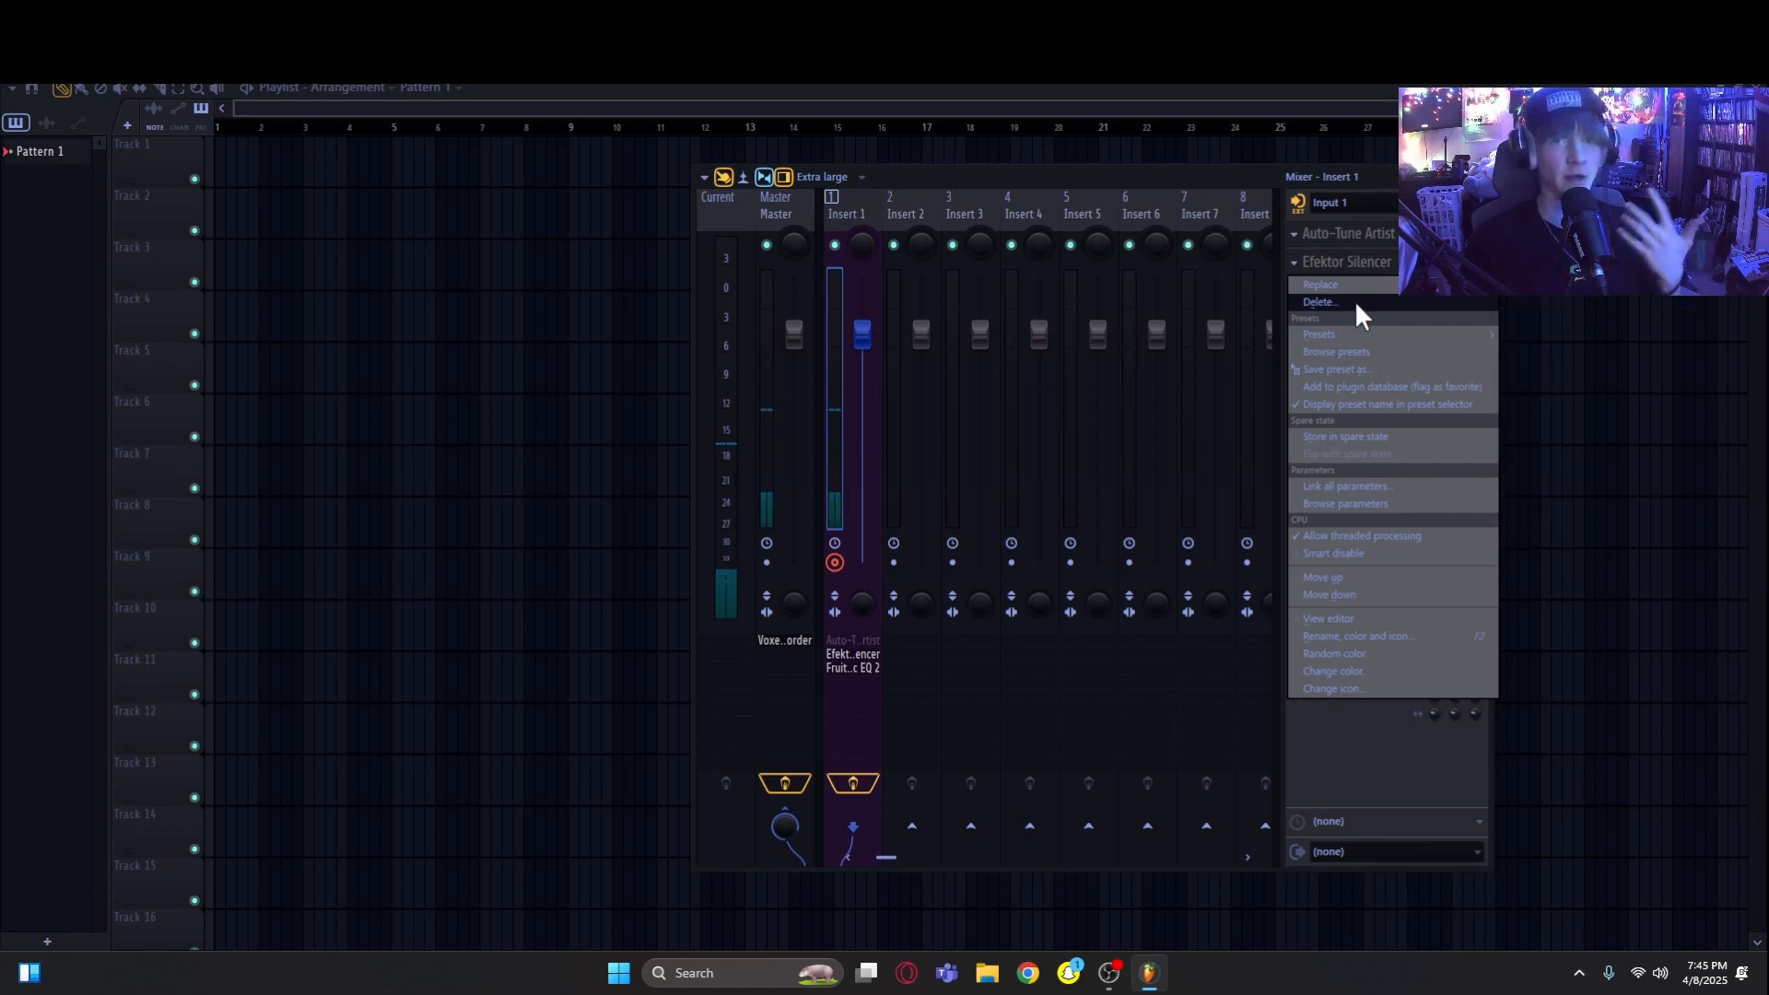
{"action": "left_click", "coordinate": [1207, 162]}
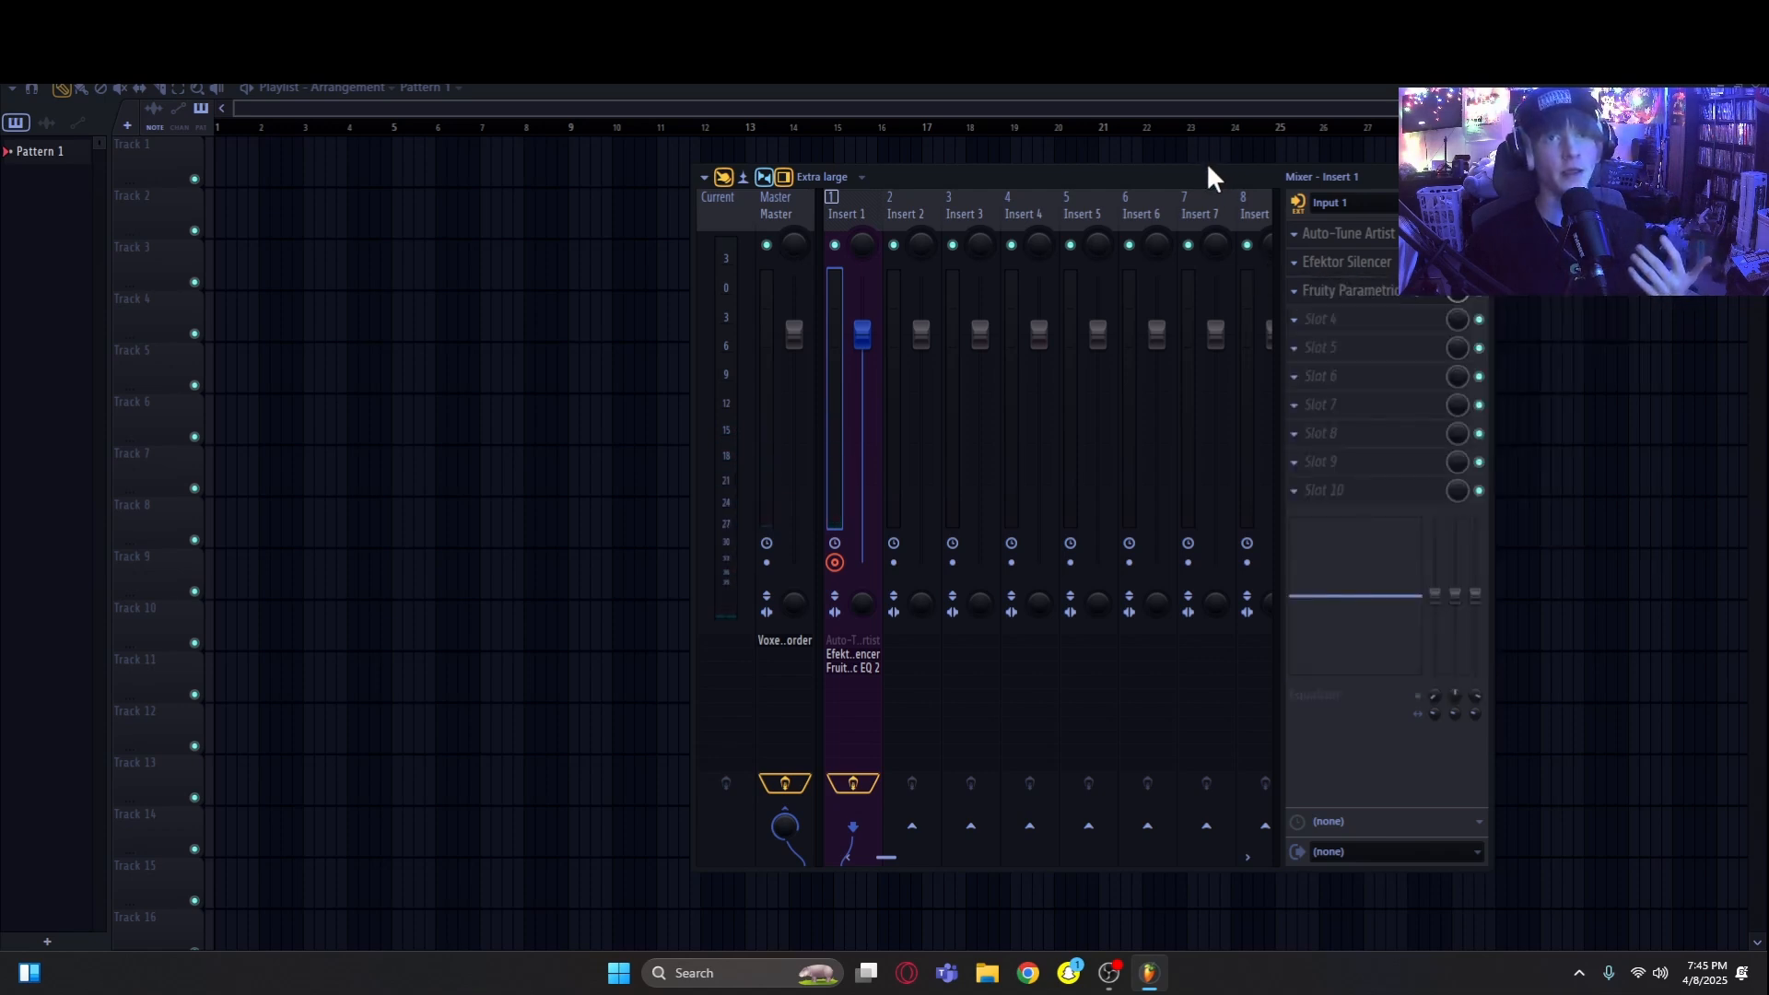
{"action": "left_click", "coordinate": [1295, 264]}
{"action": "left_click", "coordinate": [1295, 315]}
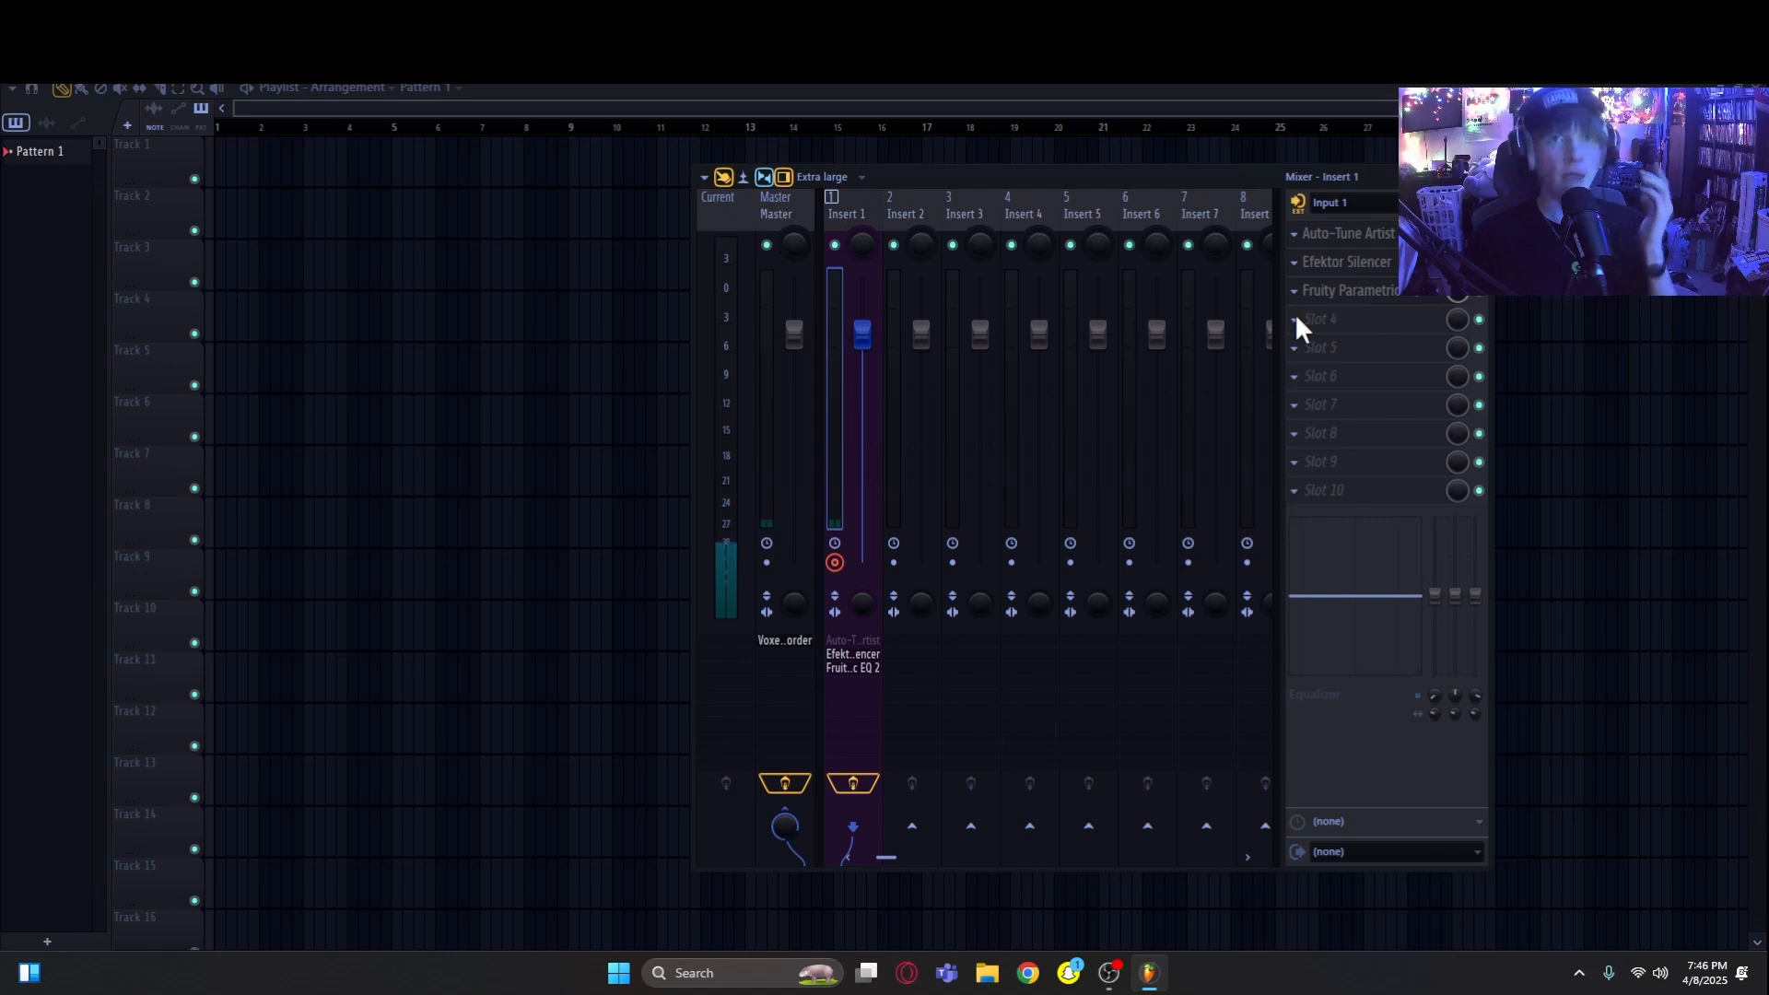
Step: Search the plugin list for "comp" and load Fruity Compressor into slot 4 of Insert 1
{"action": "left_click", "coordinate": [1296, 317]}
{"action": "left_click", "coordinate": [1535, 344]}
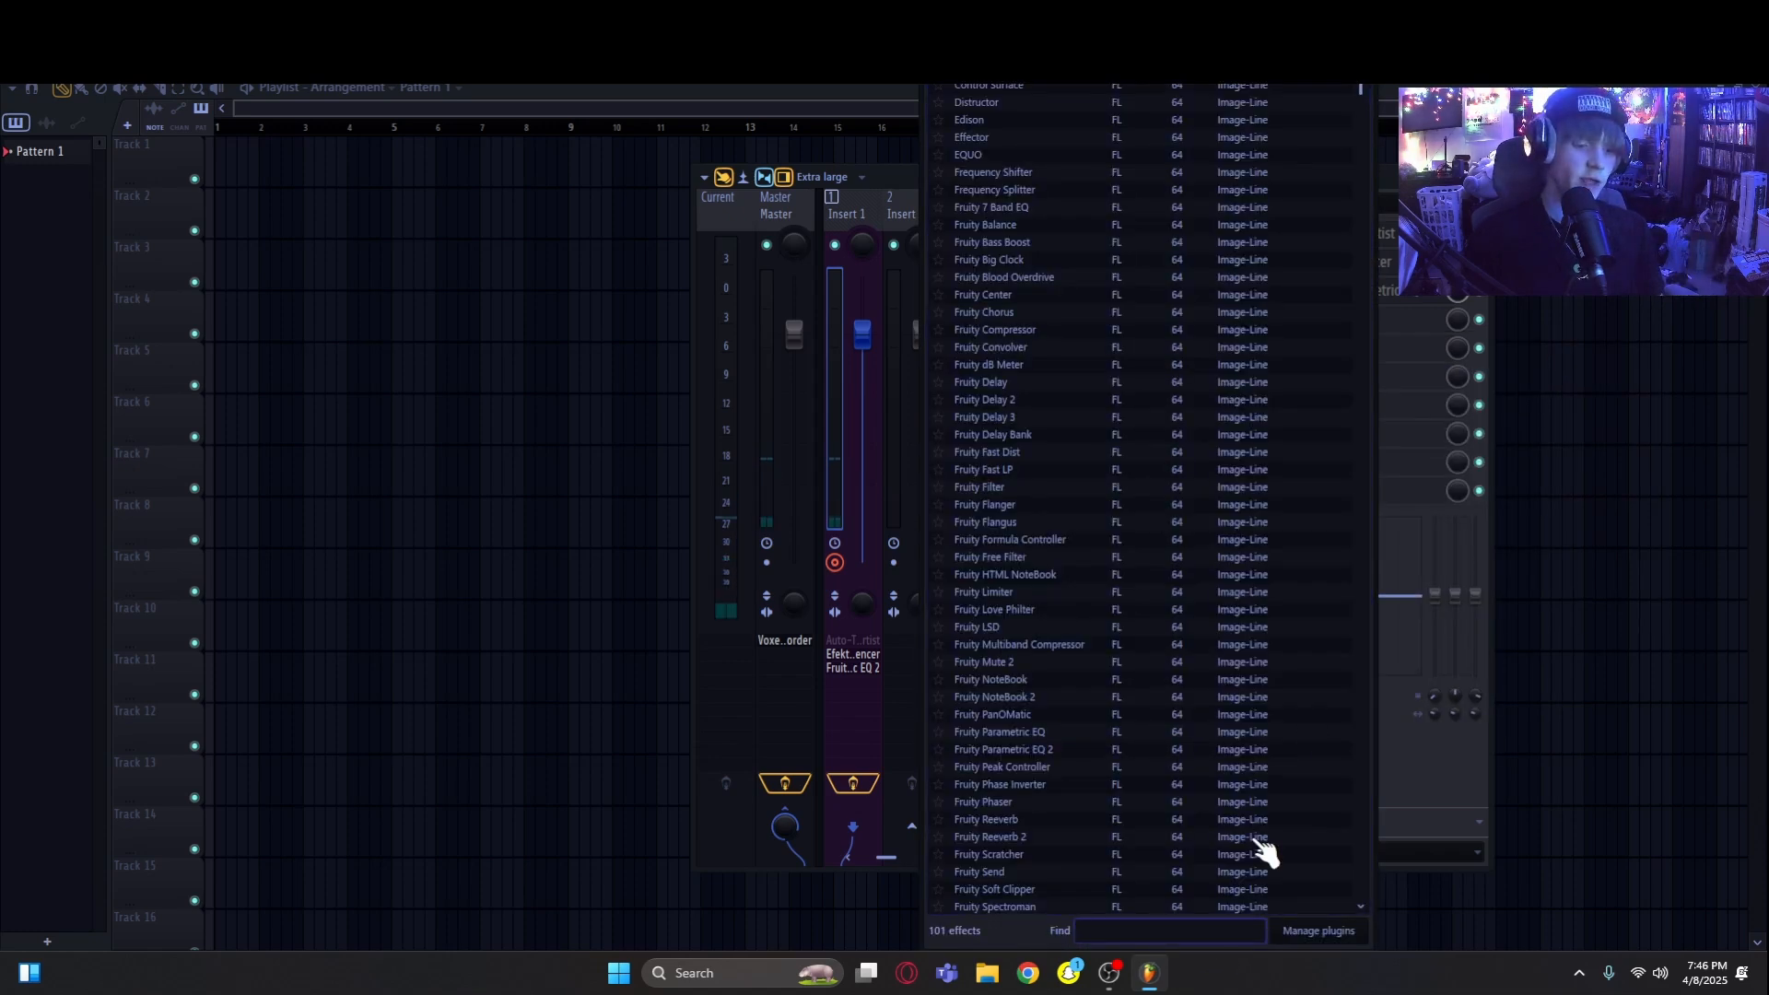
{"action": "type", "text": "frut"}
{"action": "key", "text": "BackSpace"}
{"action": "key", "text": "BackSpace"}
{"action": "key", "text": "BackSpace"}
{"action": "key", "text": "BackSpace"}
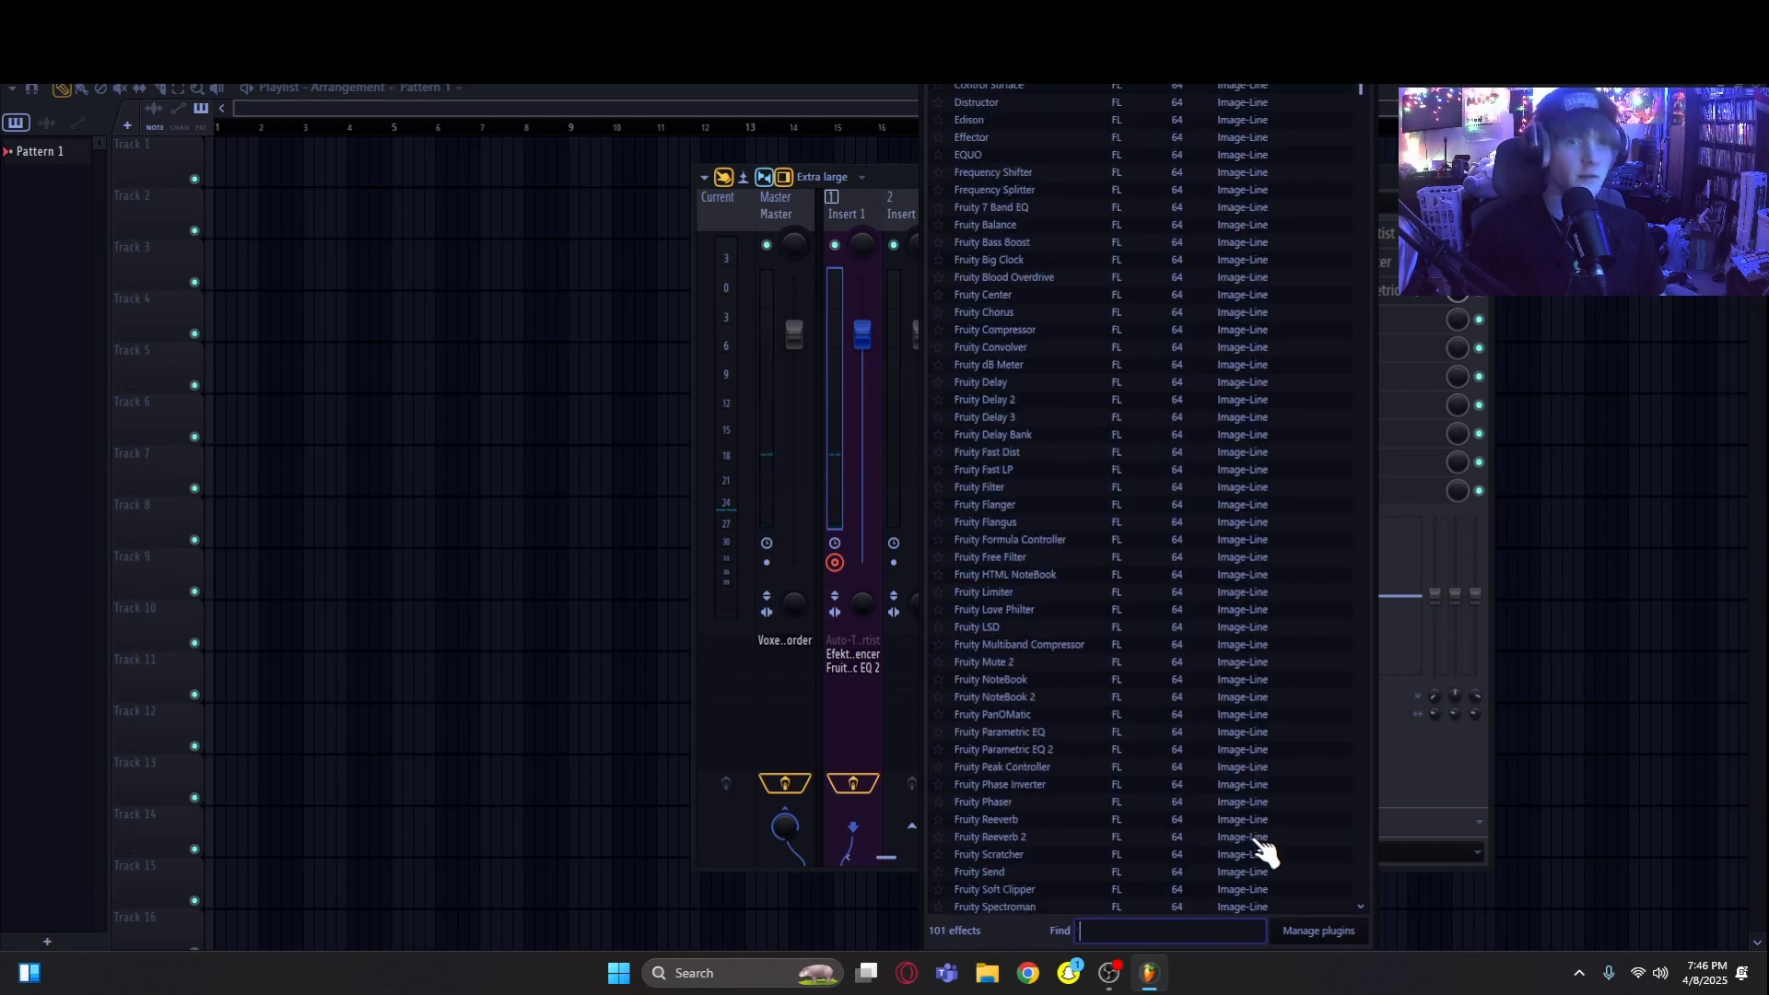
{"action": "type", "text": "comp"}
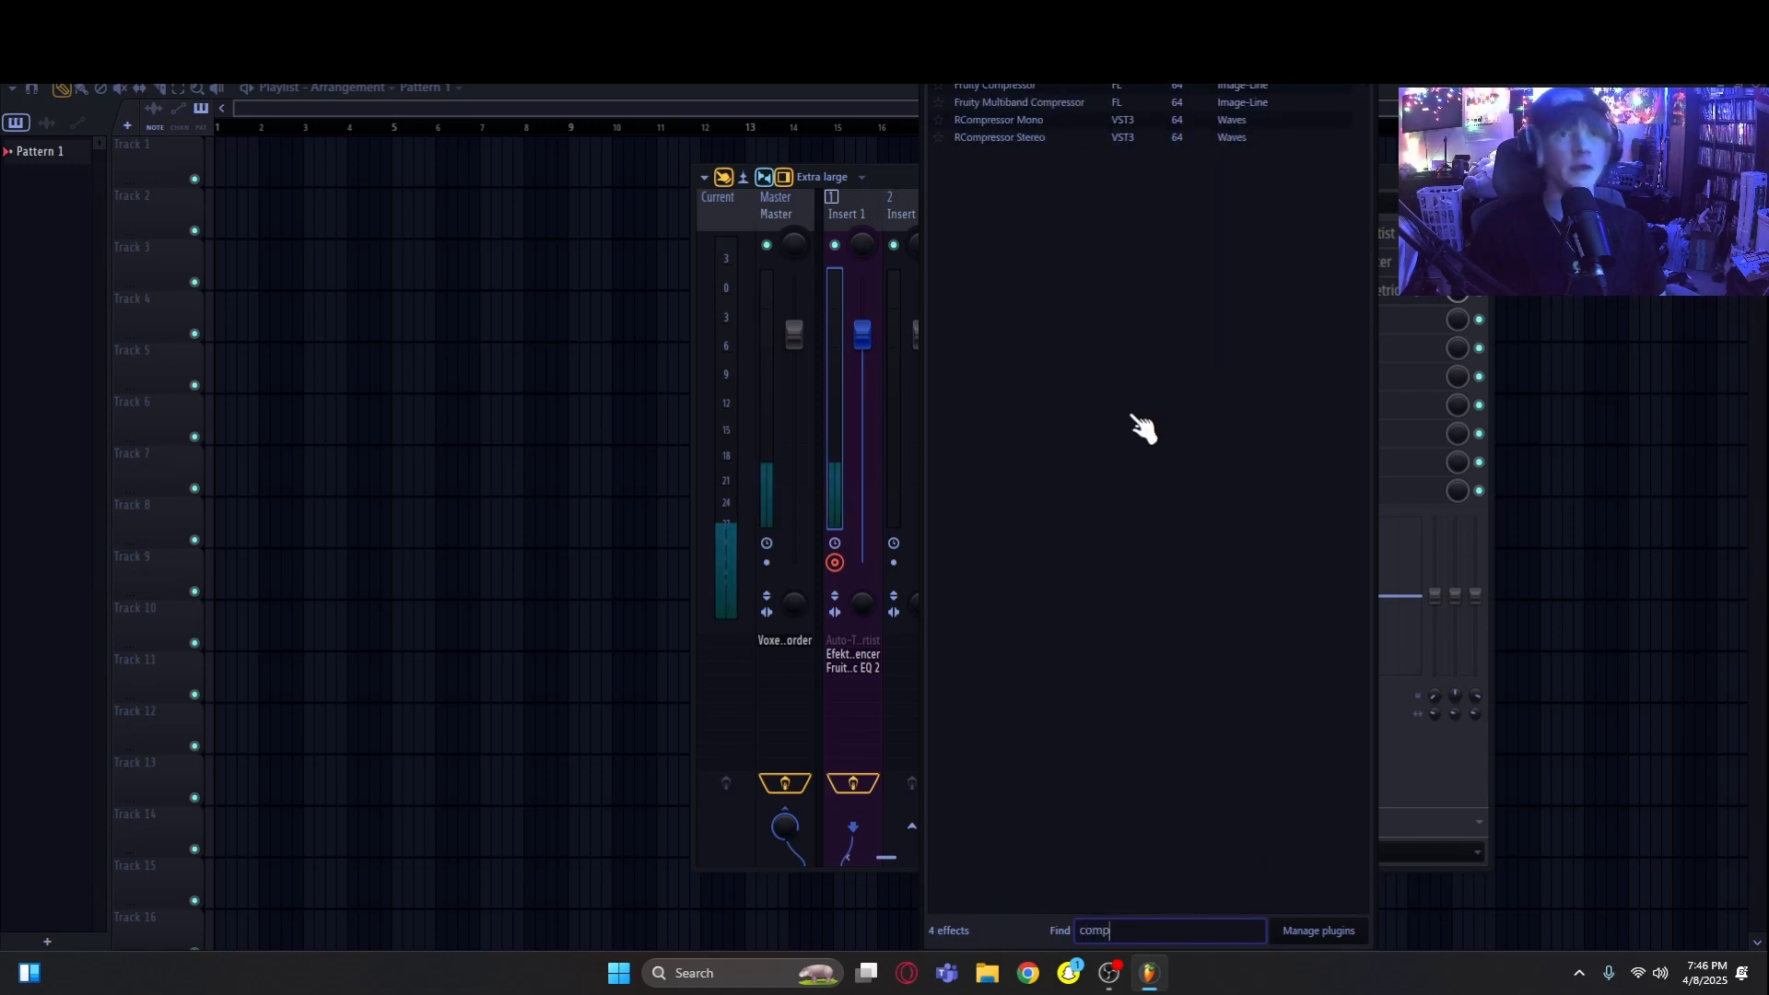
{"action": "left_click", "coordinate": [1065, 91]}
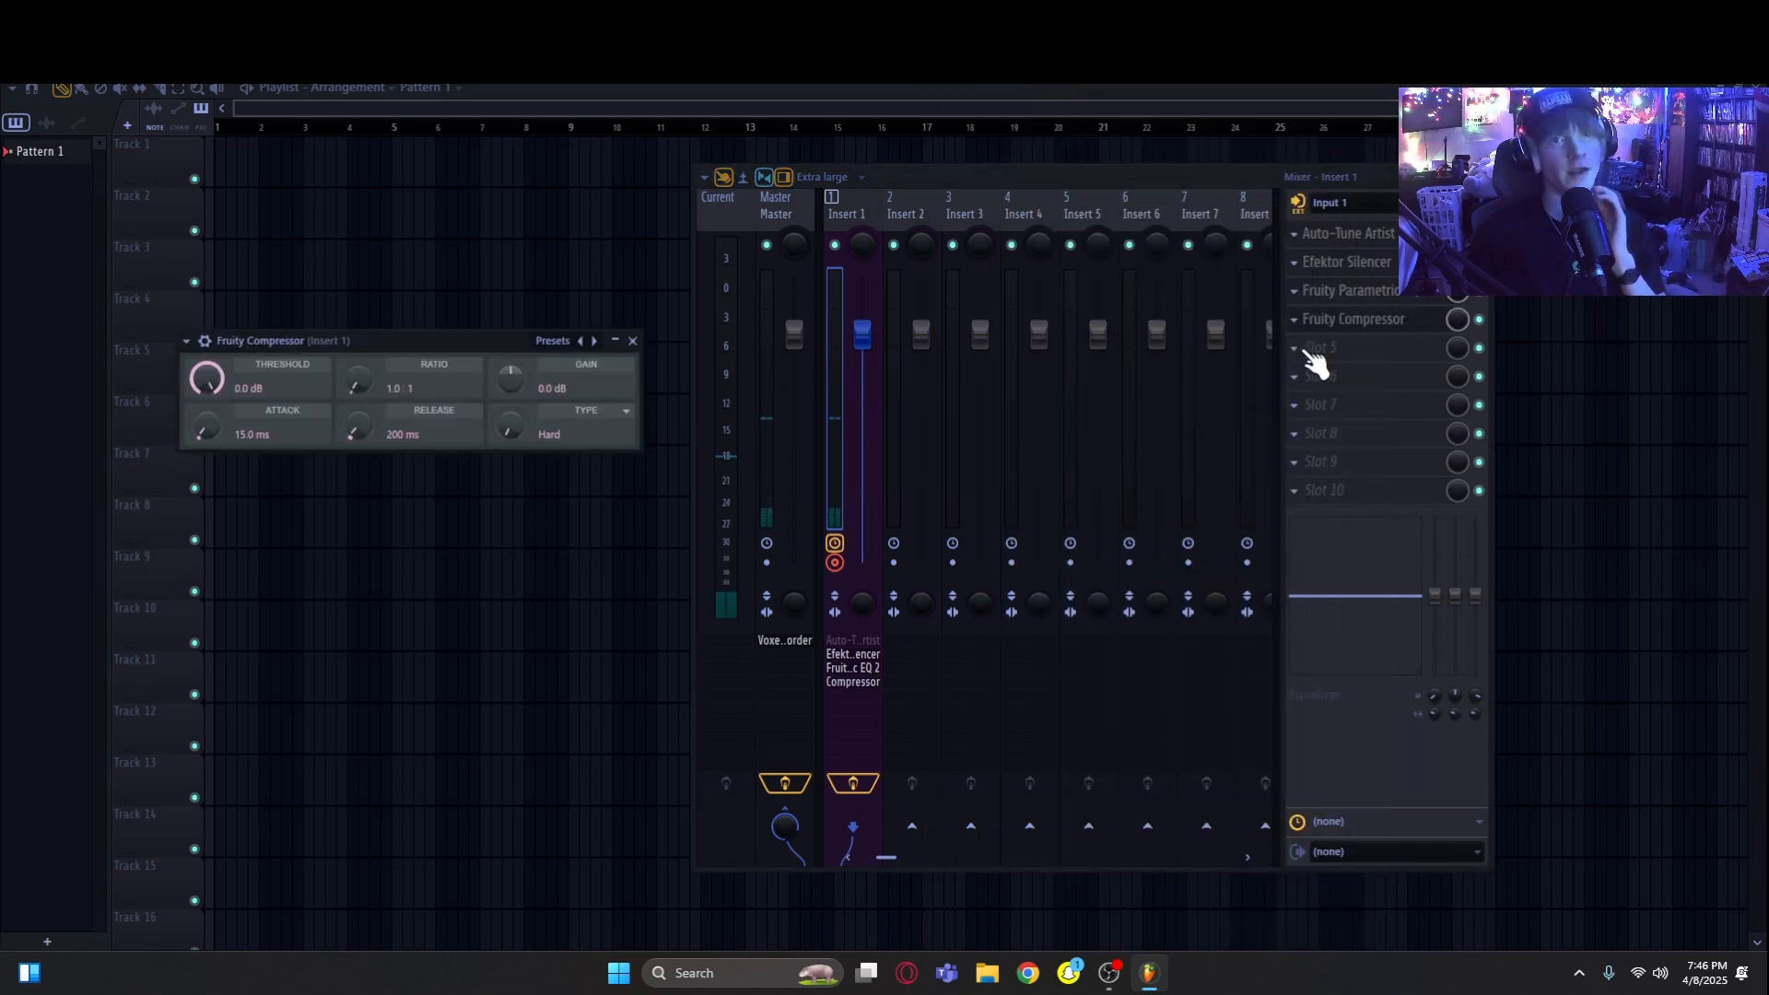
Step: Replace the Fruity Compressor in slot 4 with Fruity Multiband Compressor, then close its window
{"action": "left_click", "coordinate": [1297, 318]}
{"action": "mouse_move", "coordinate": [1330, 339]}
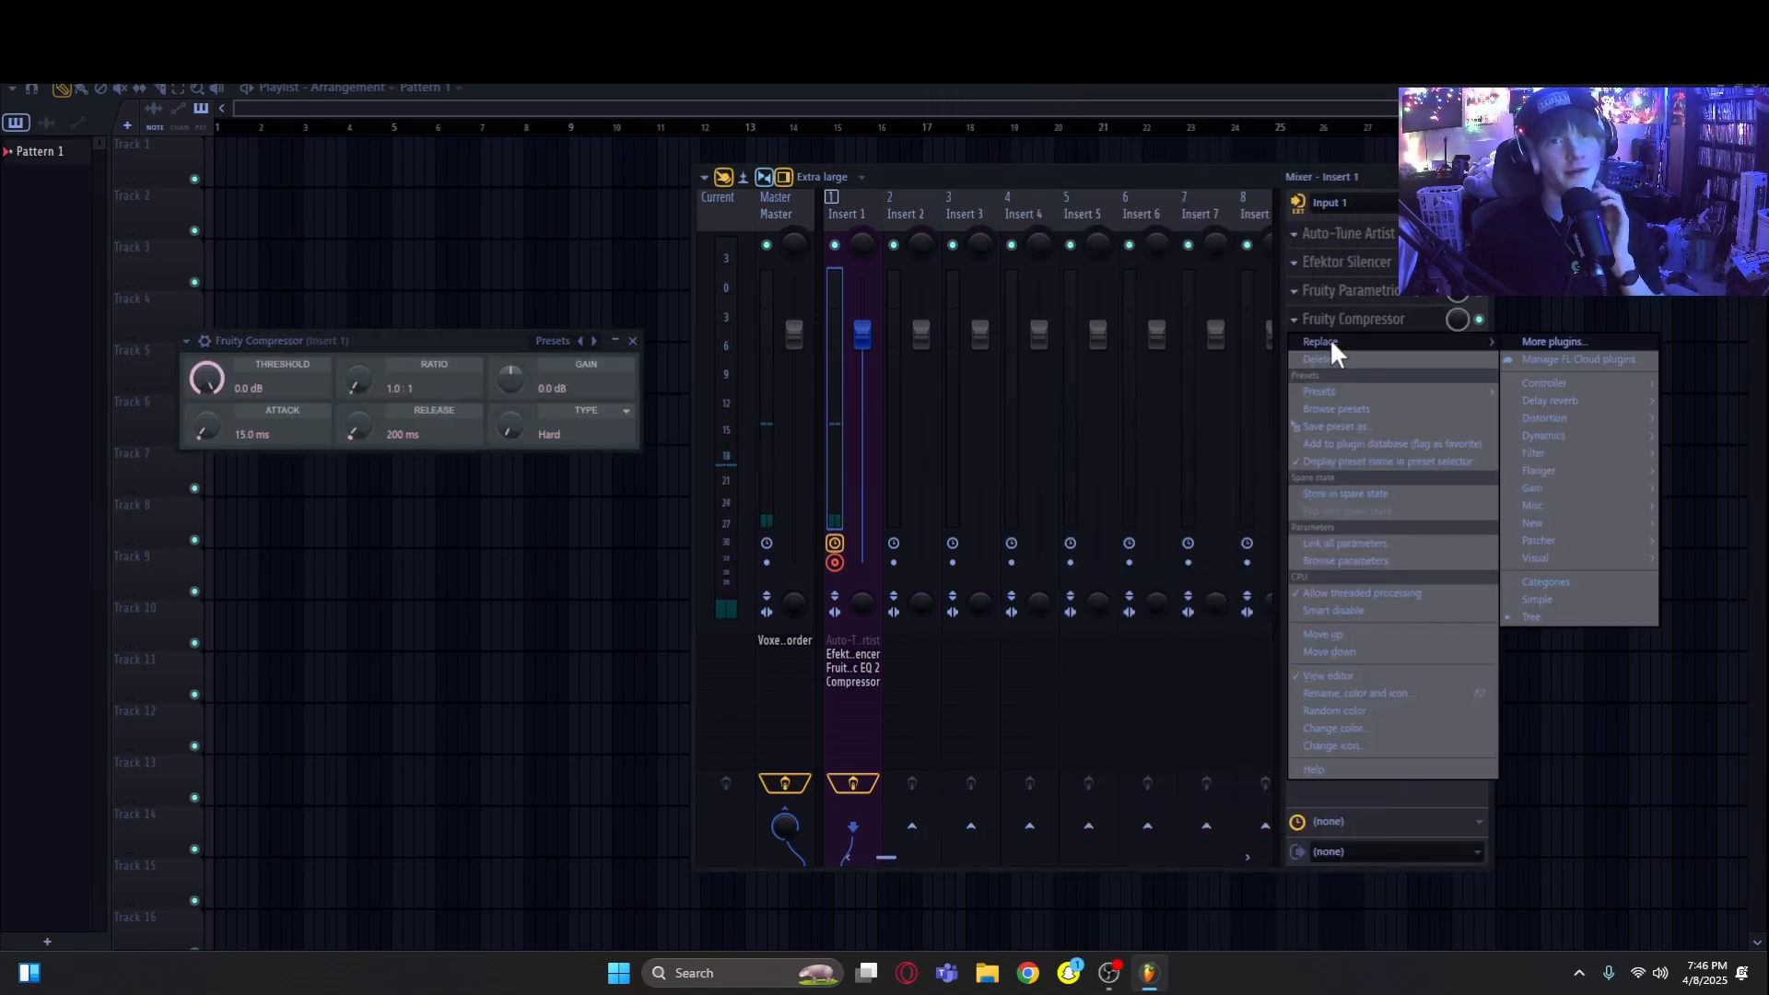
{"action": "left_click", "coordinate": [1556, 341]}
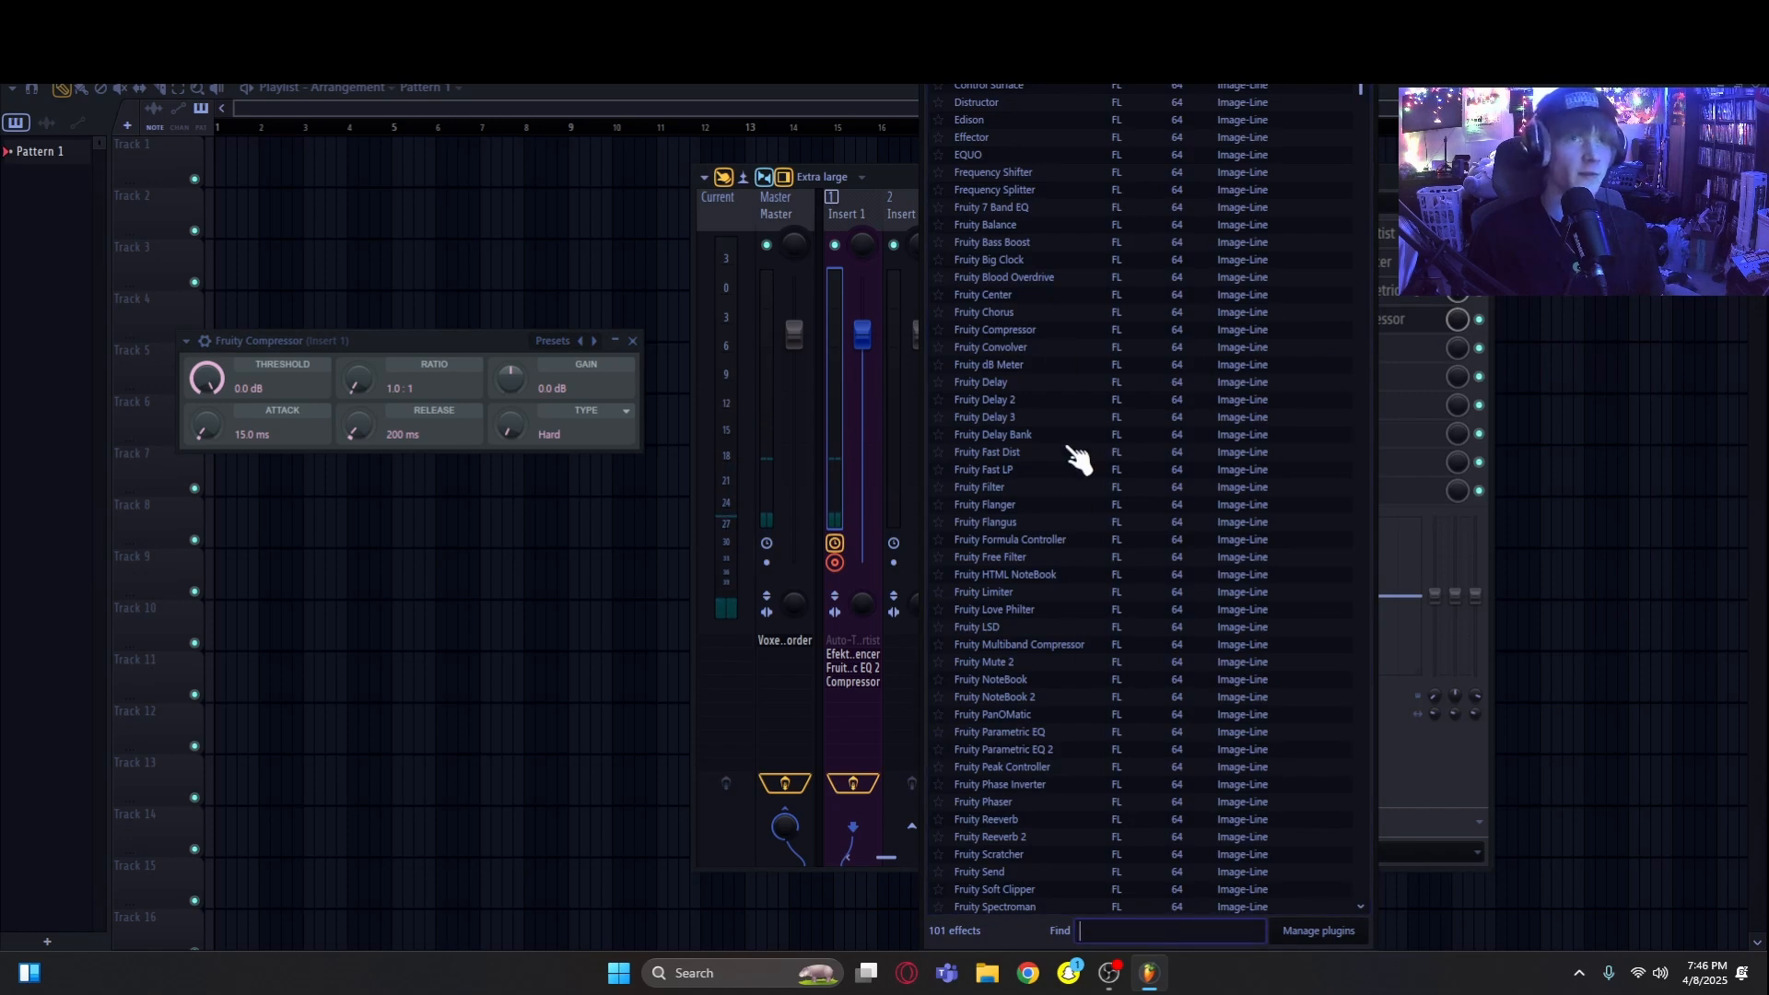
{"action": "type", "text": "com"}
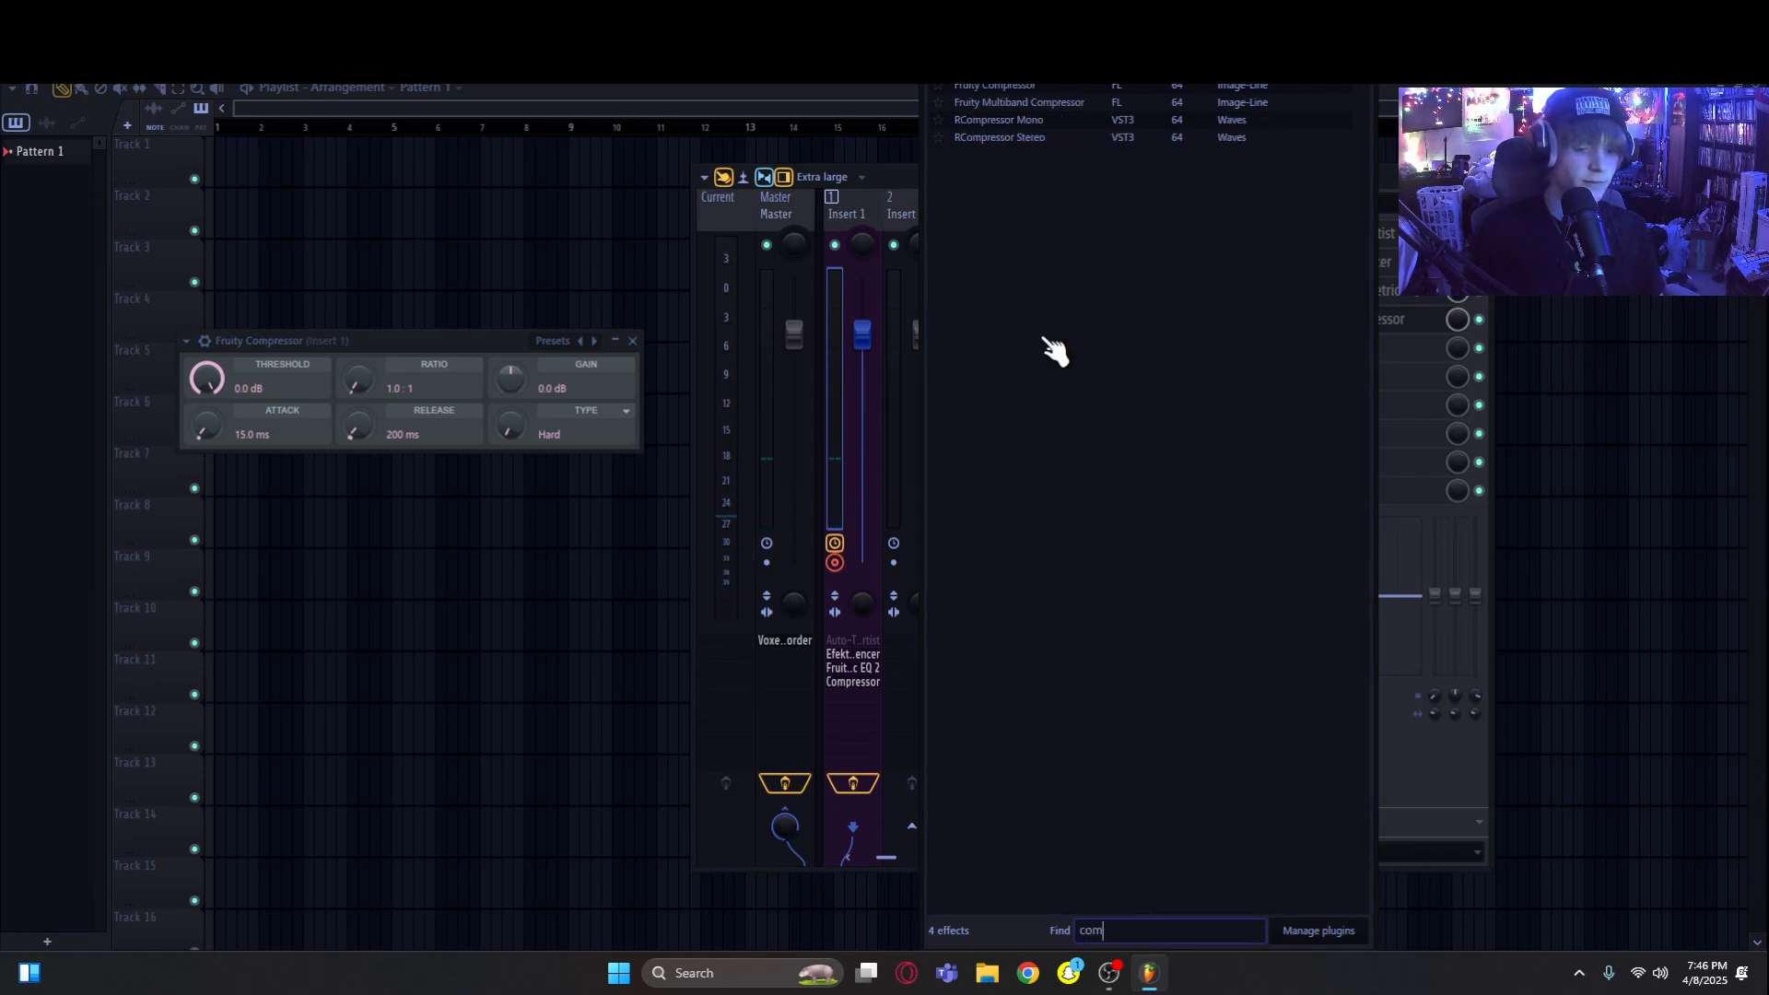
{"action": "double_click", "coordinate": [997, 103]}
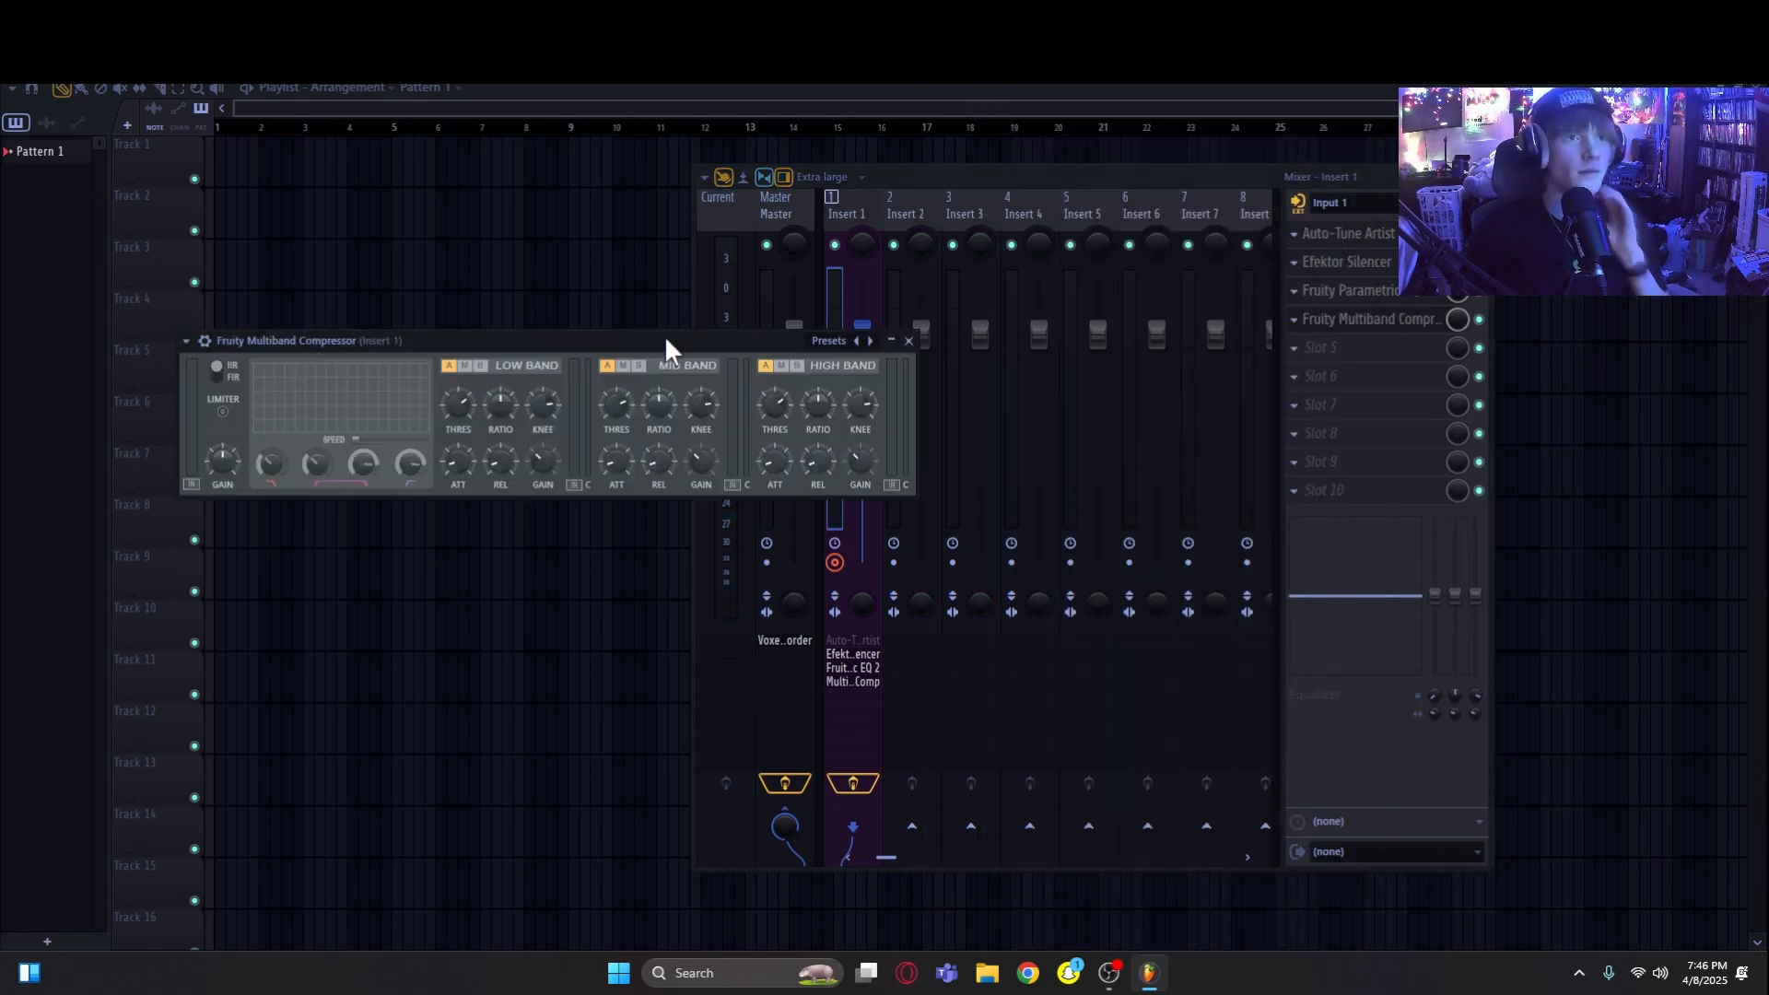
{"action": "left_click_drag", "start_coordinate": [672, 339], "coordinate": [883, 418]}
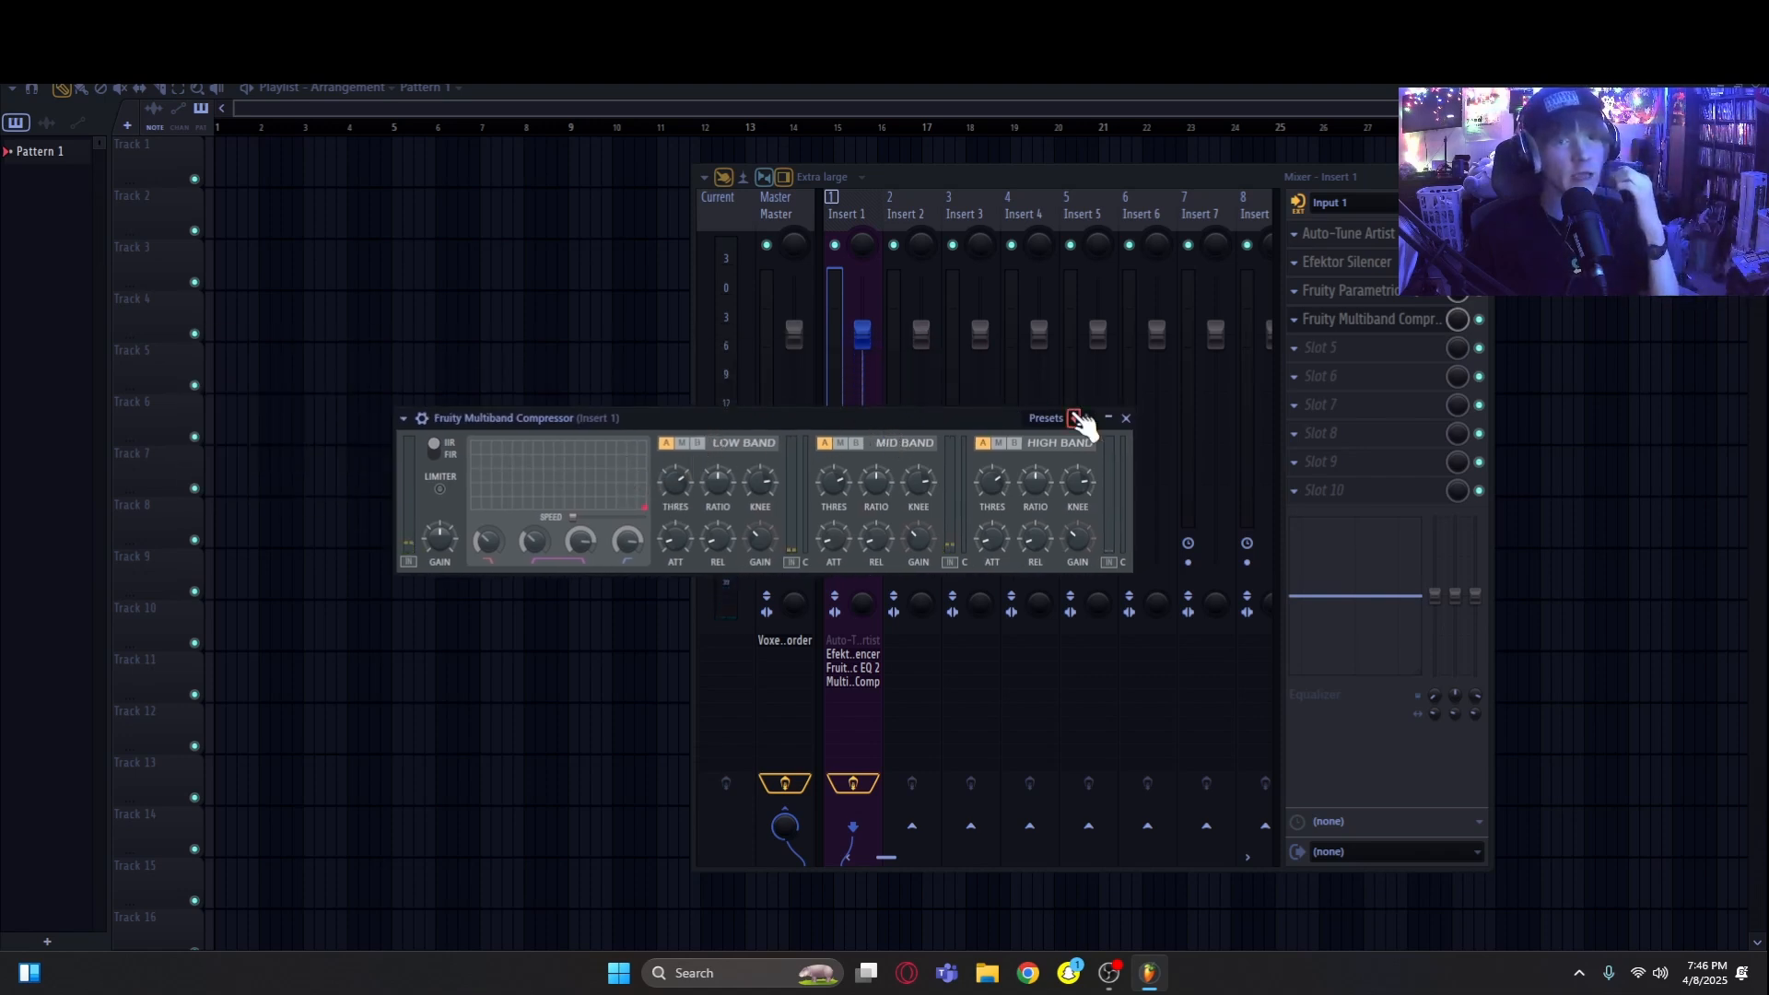
{"action": "left_click", "coordinate": [1126, 418]}
Step: Replace the effect in slot 4 of Insert 1 with Fruity Compressor, searching the plugin list for "comp"
{"action": "left_click", "coordinate": [1294, 319]}
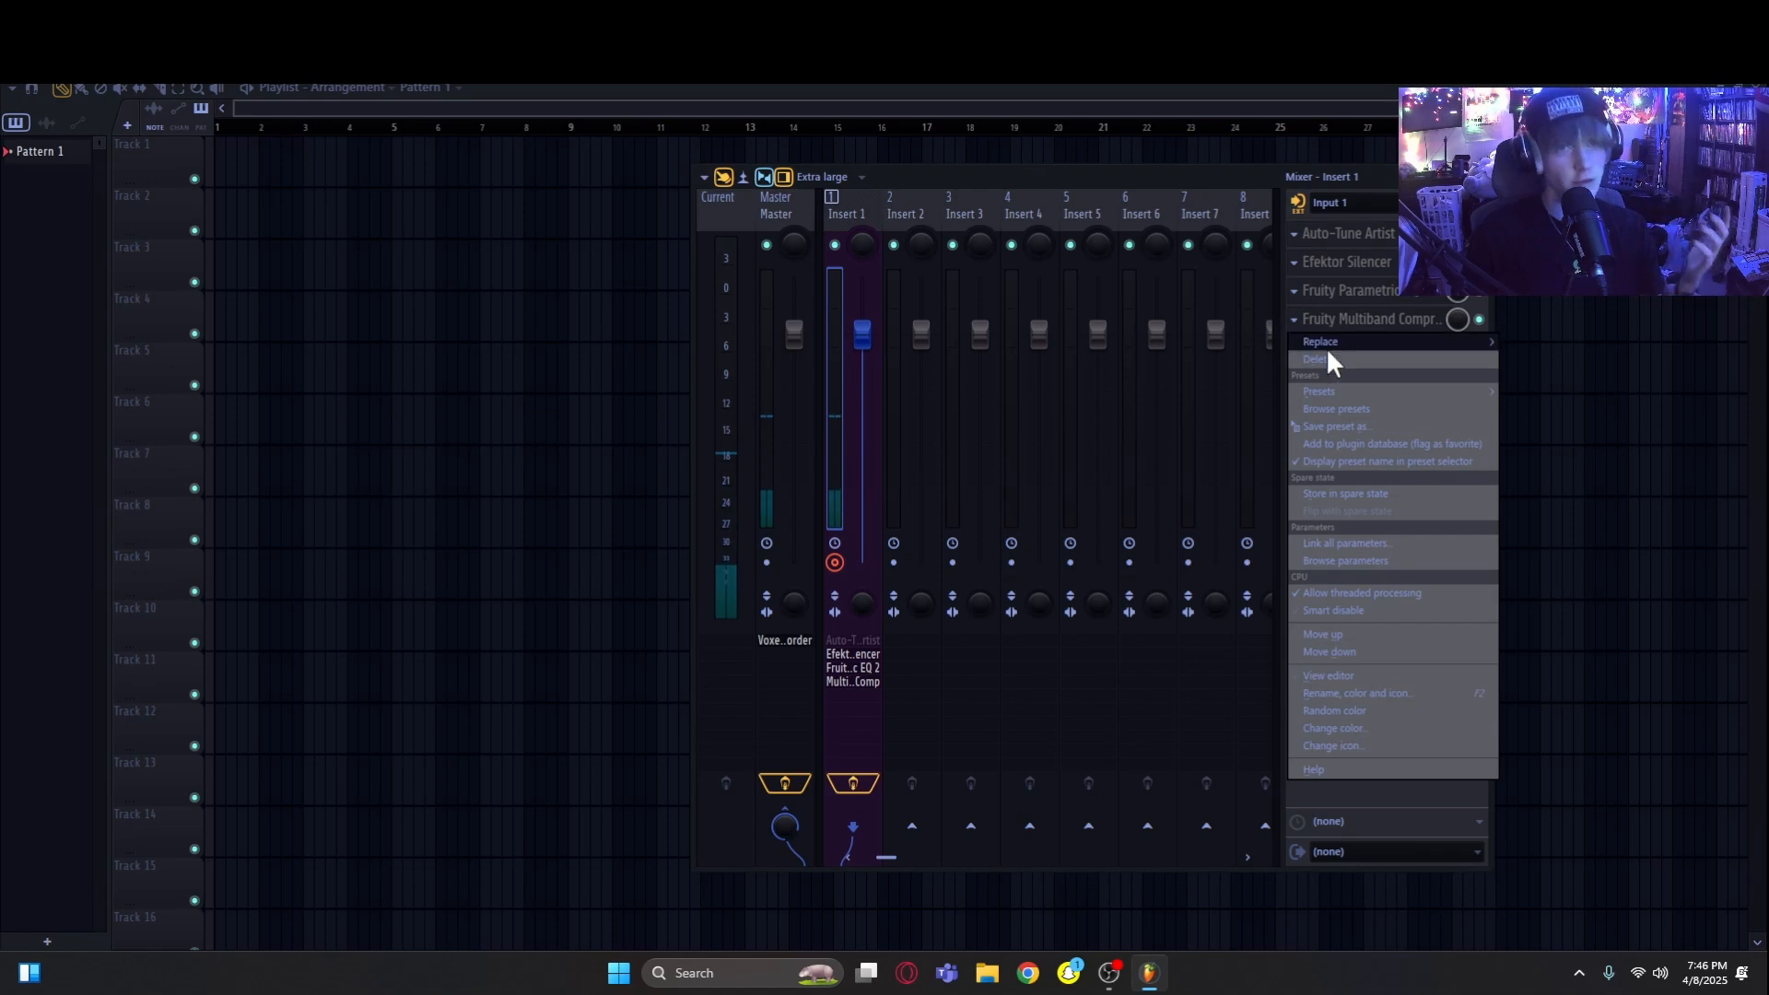
{"action": "mouse_move", "coordinate": [1328, 345]}
{"action": "left_click", "coordinate": [1532, 349]}
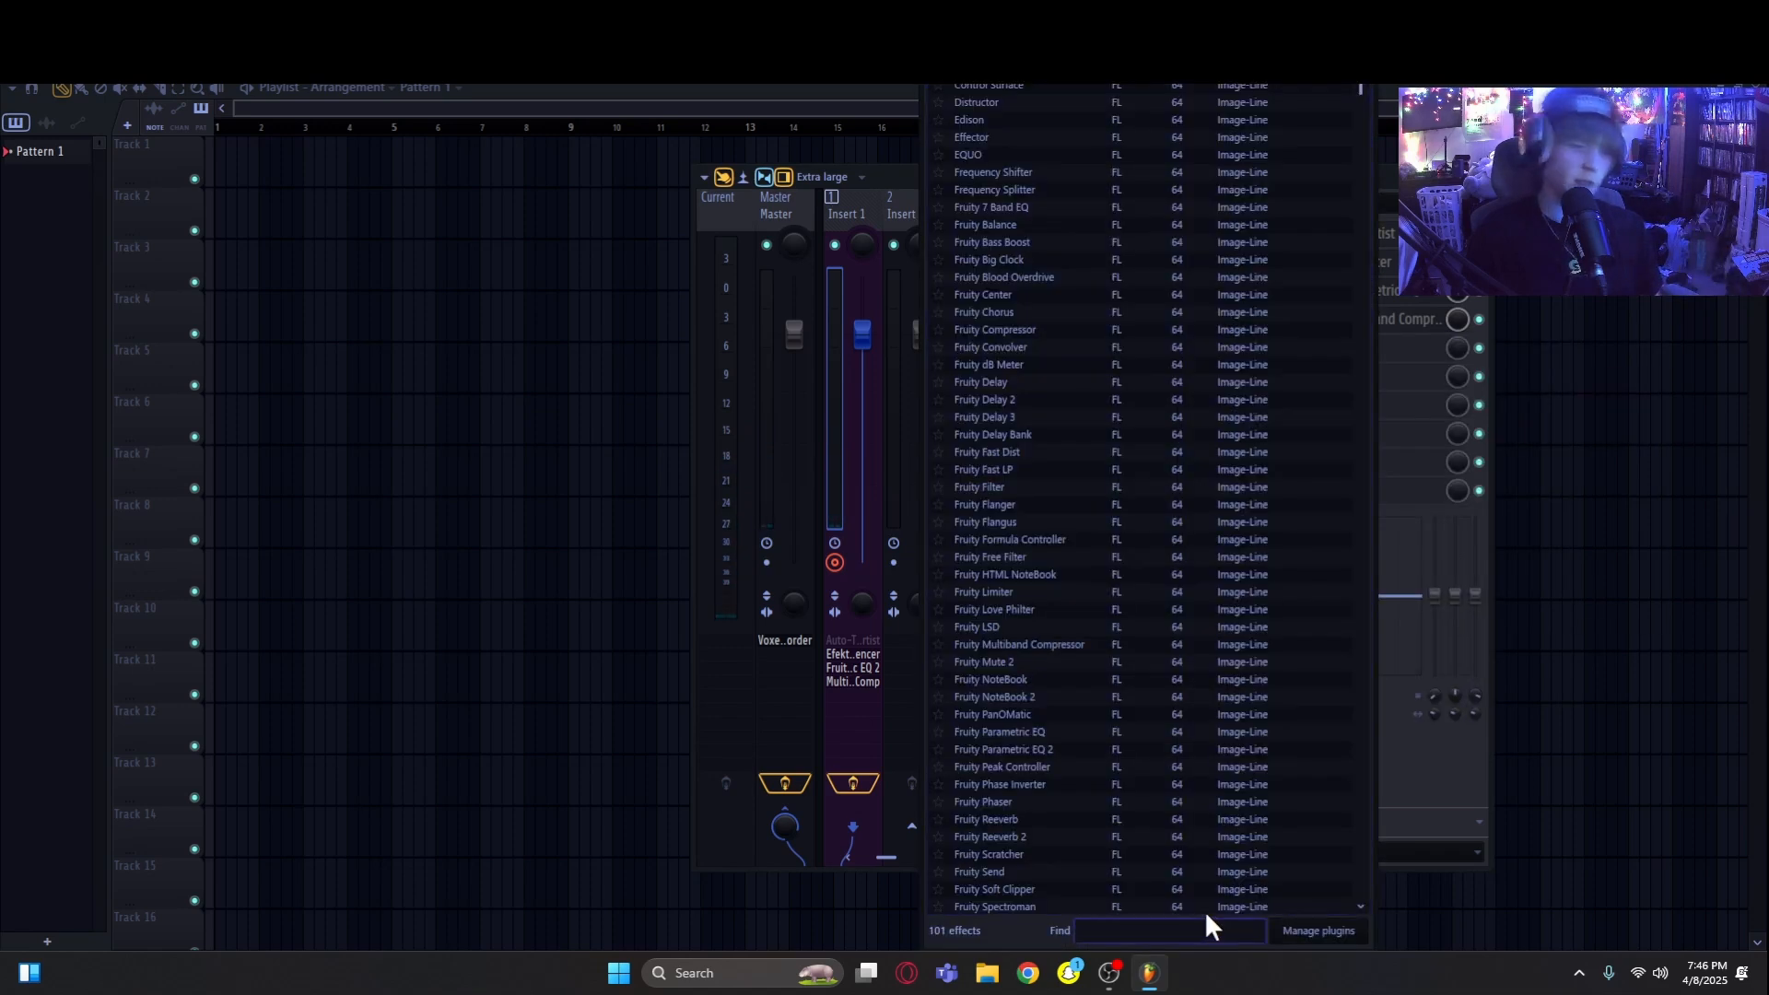
{"action": "type", "text": "comp"}
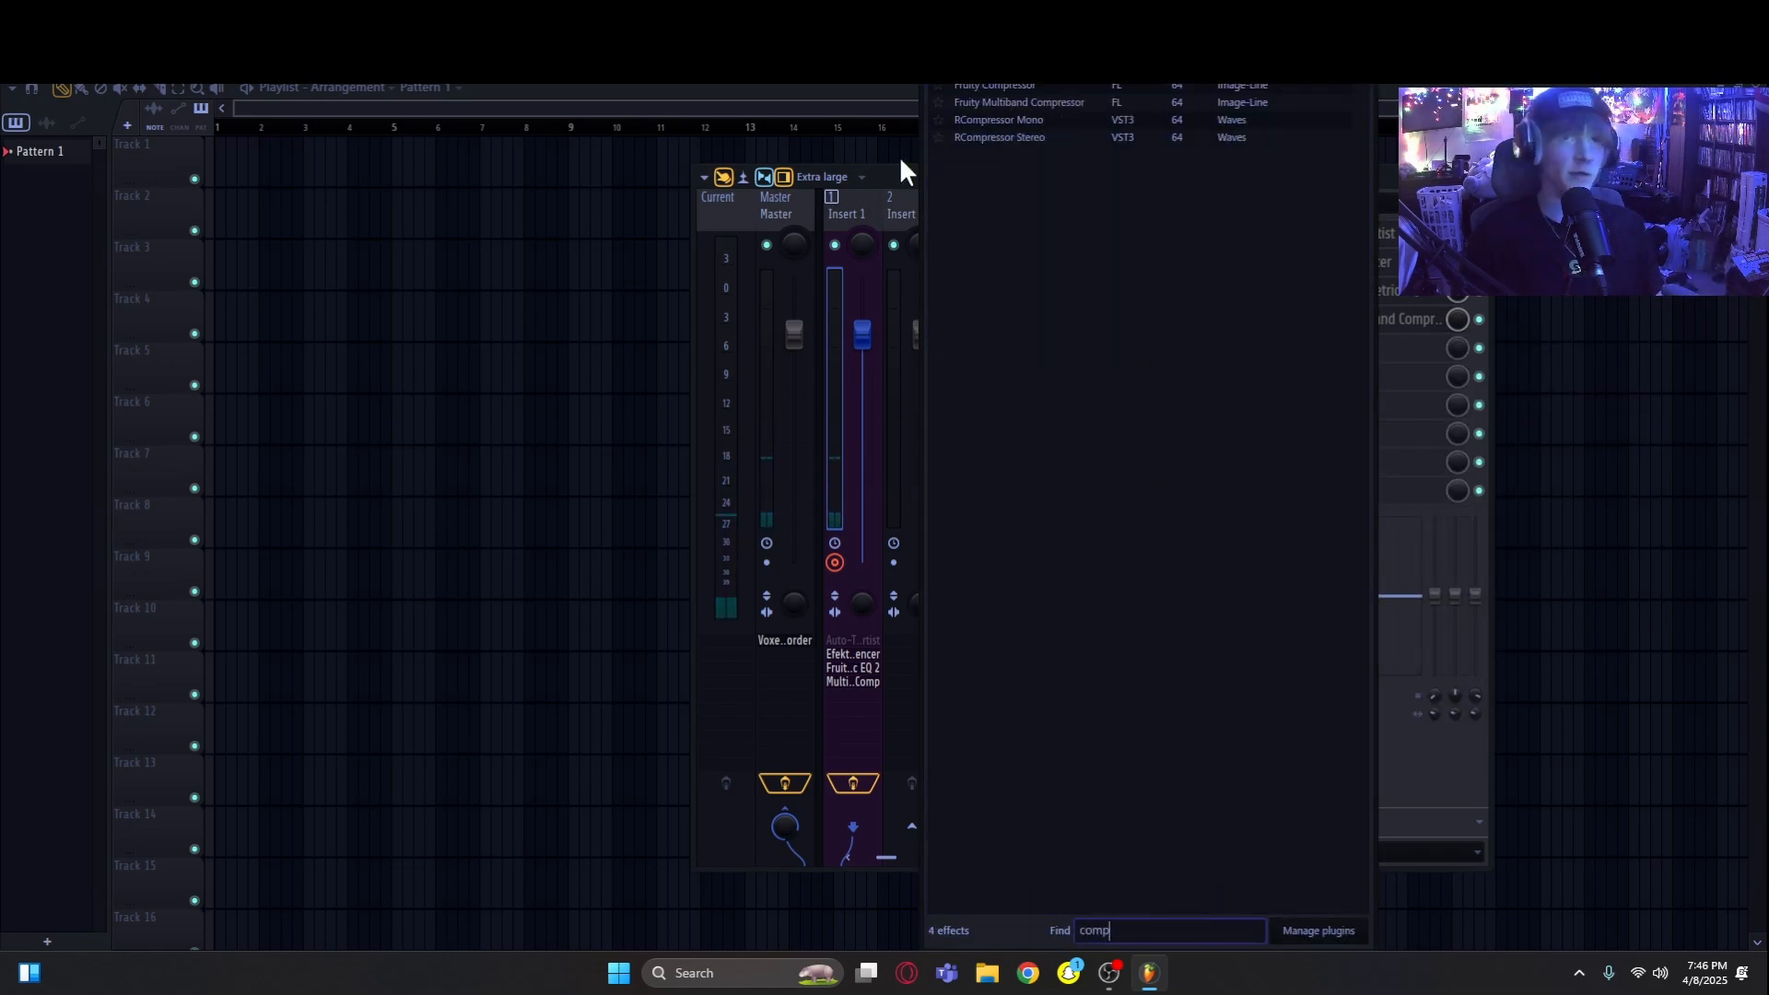
{"action": "left_click", "coordinate": [1056, 87]}
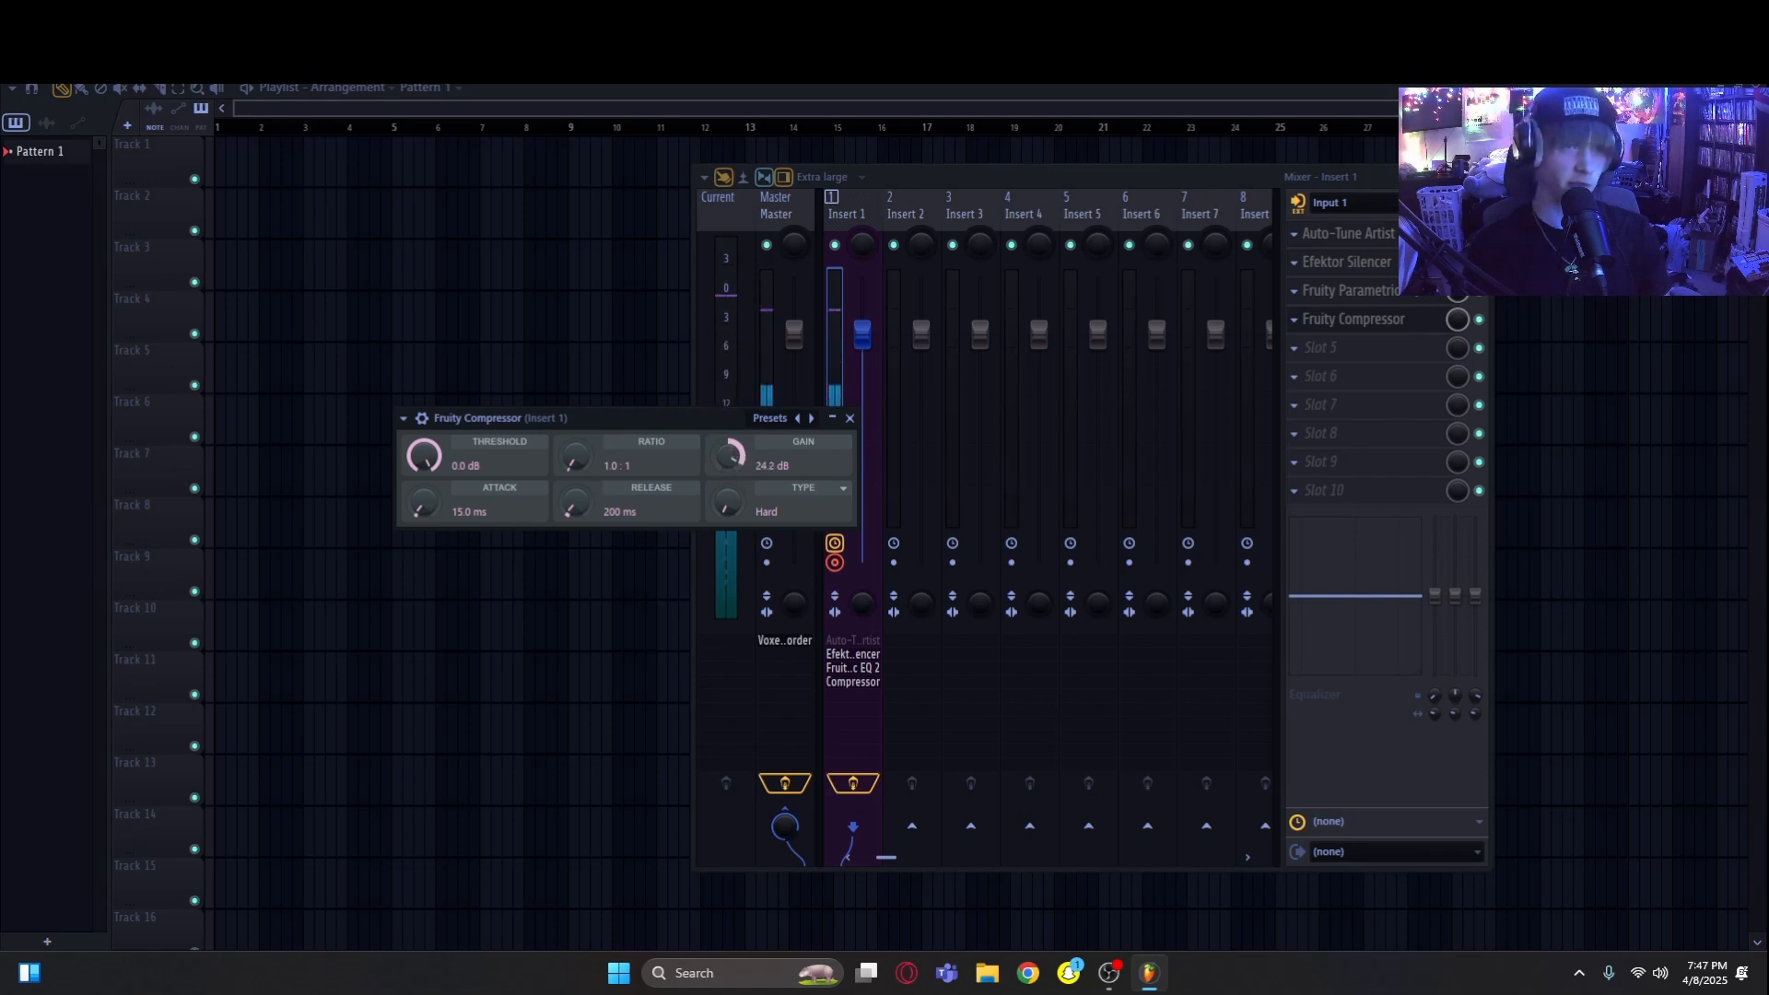
Step: Set the Fruity Compressor's gain to 8.0 dB and its threshold to -25.3 dB
{"action": "left_click_drag", "start_coordinate": [728, 455], "coordinate": [728, 495]}
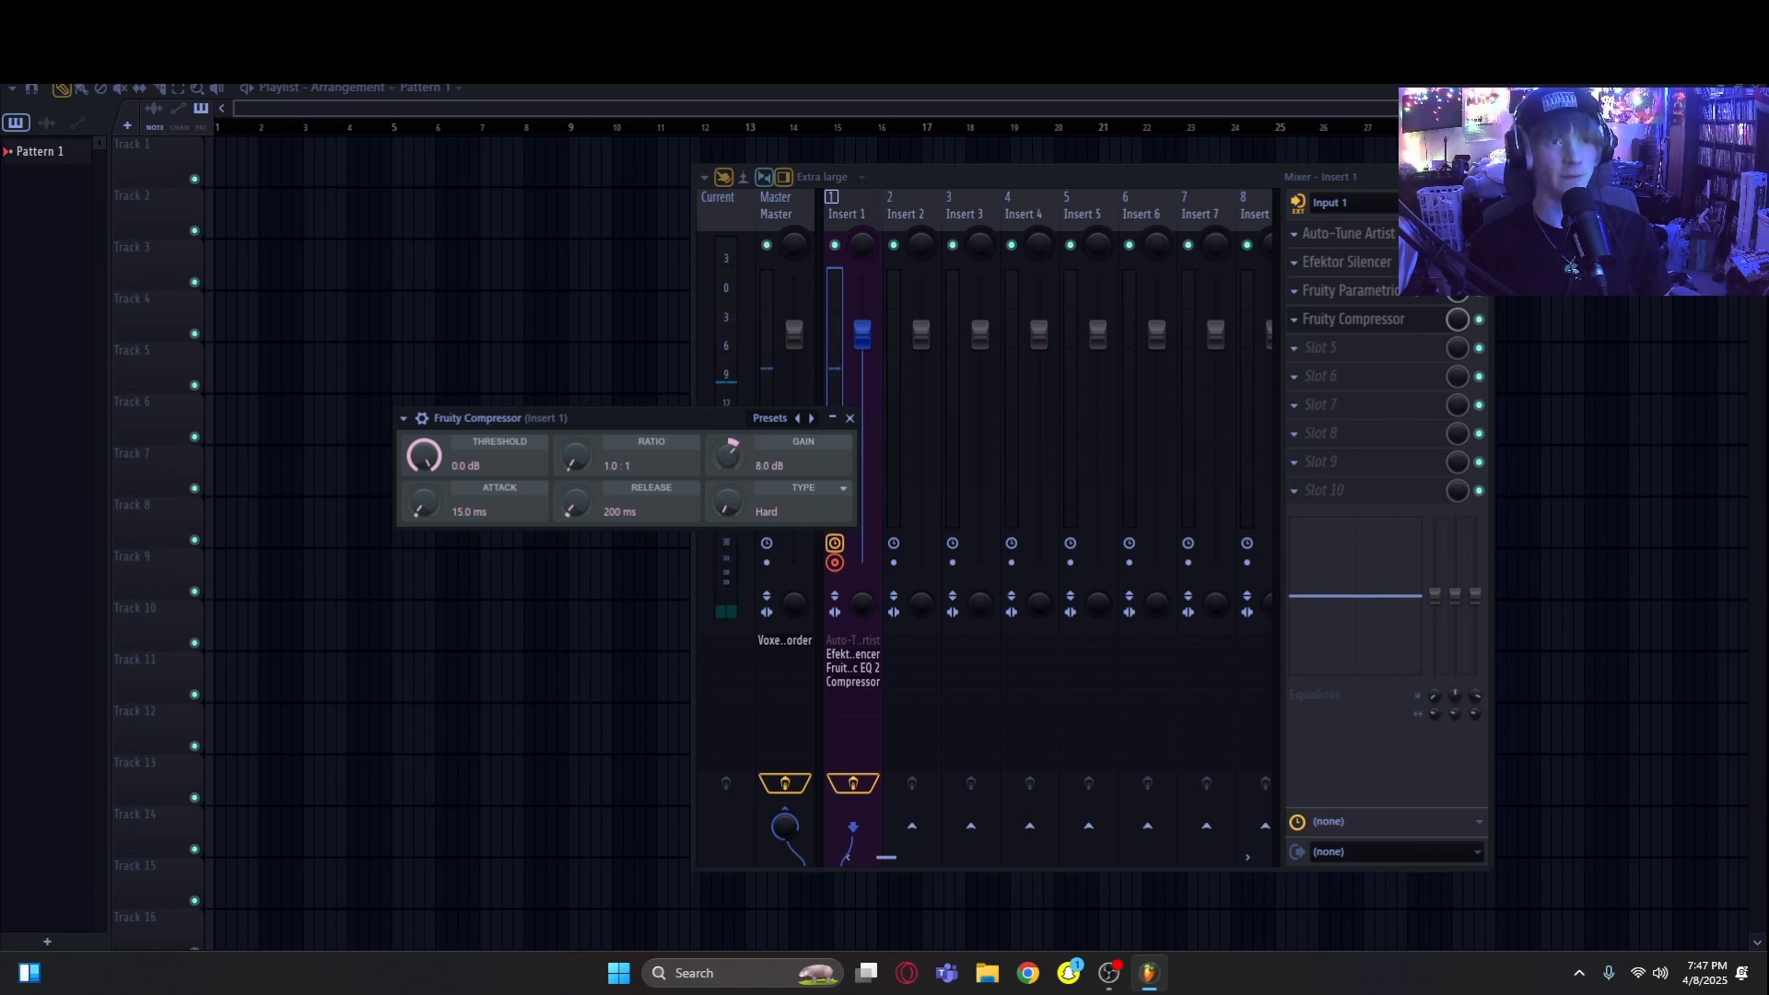
{"action": "left_click_drag", "start_coordinate": [728, 496], "coordinate": [745, 460]}
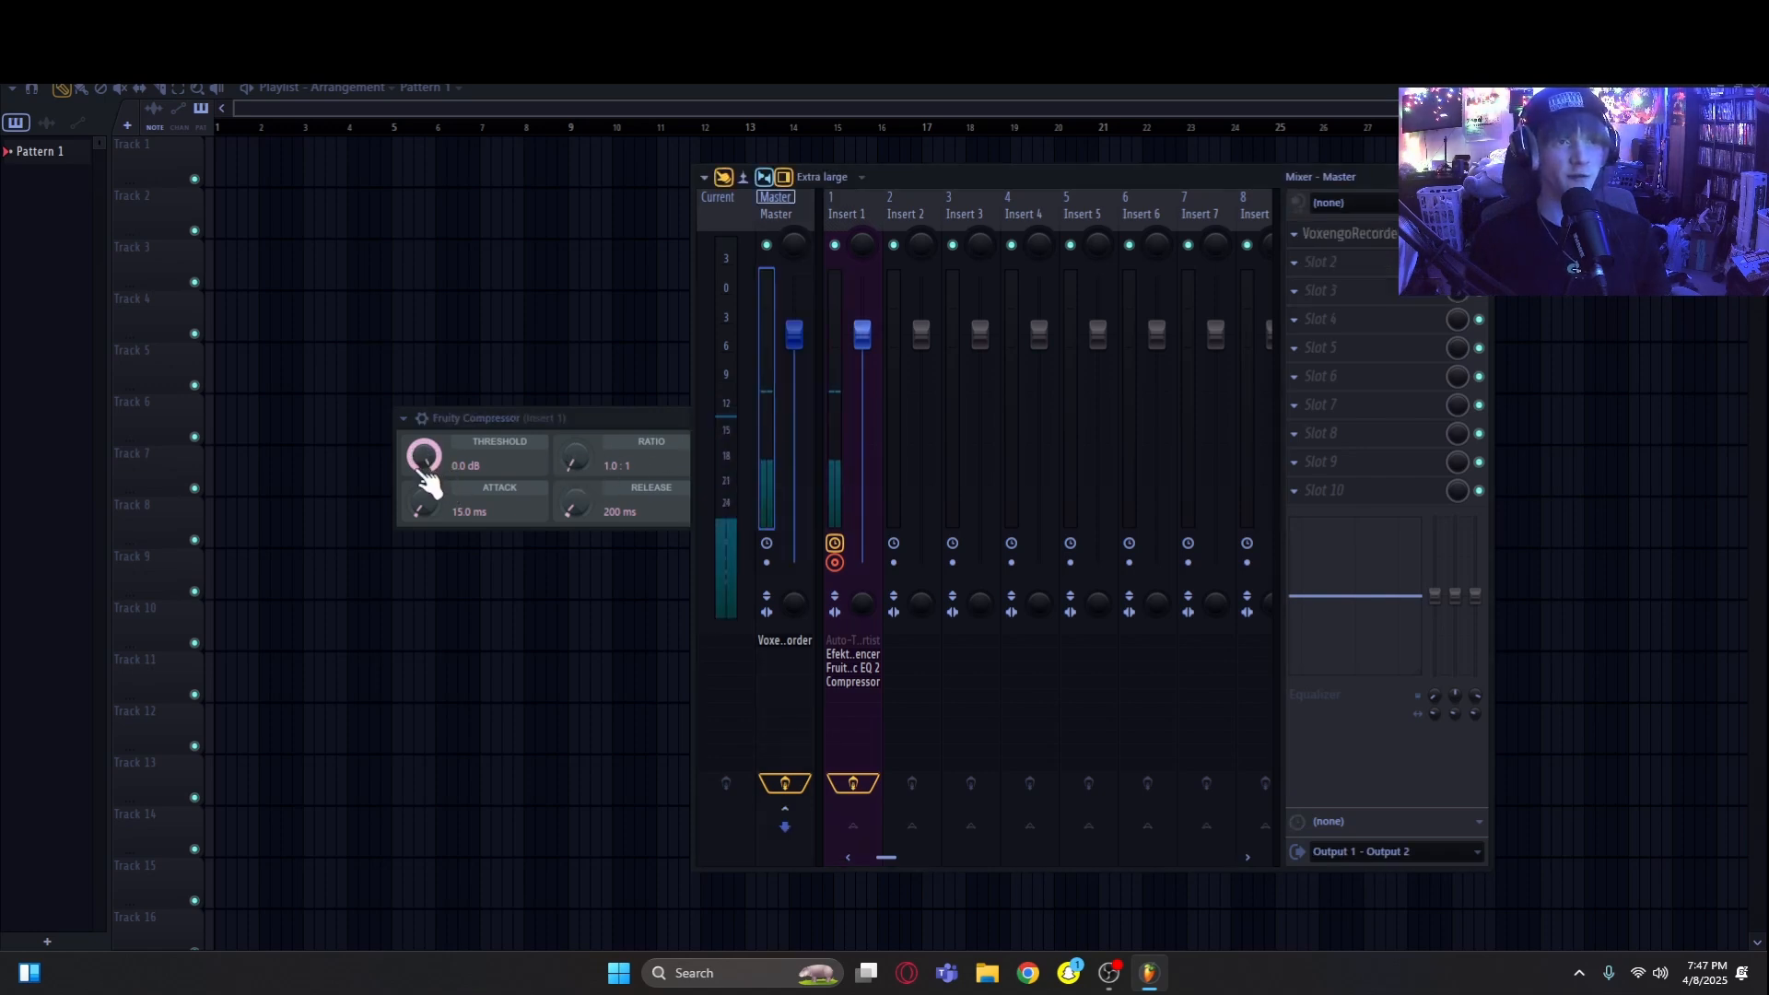
{"action": "left_click_drag", "start_coordinate": [426, 479], "coordinate": [425, 502]}
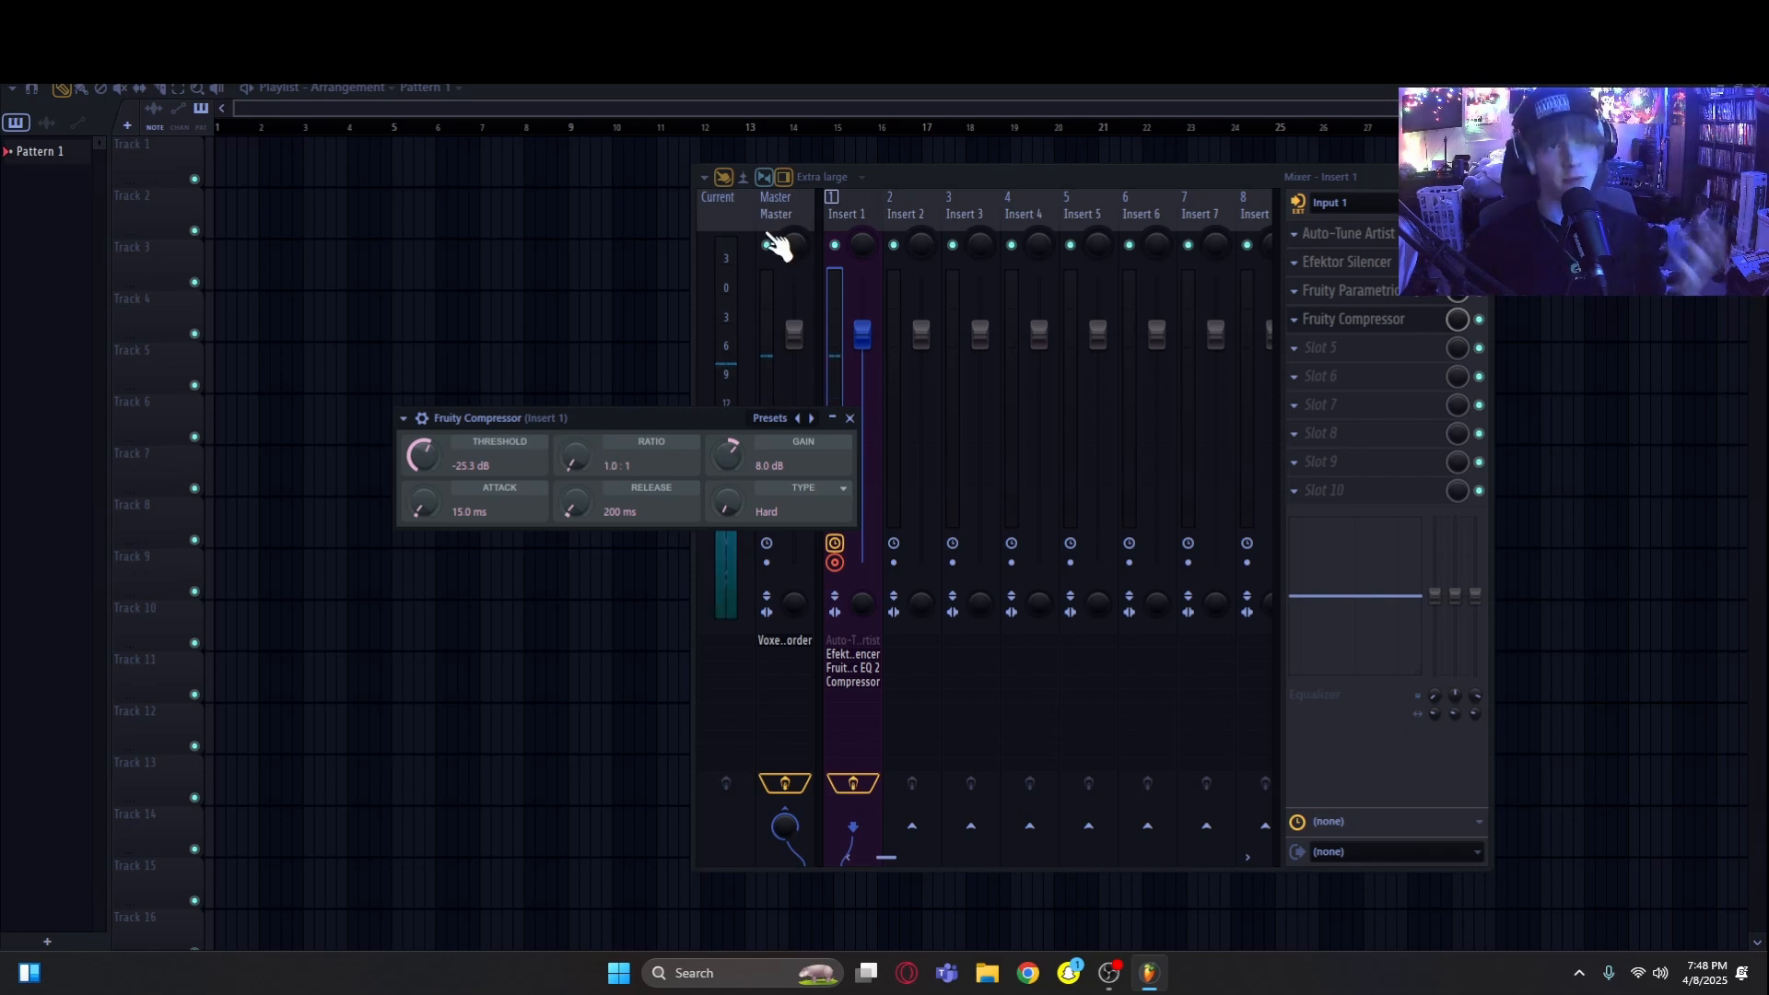
Step: Clear the mixer from view, assign playlist Track 1 as an audio track for Insert 1 and start recording a vocal take
{"action": "left_click", "coordinate": [647, 94]}
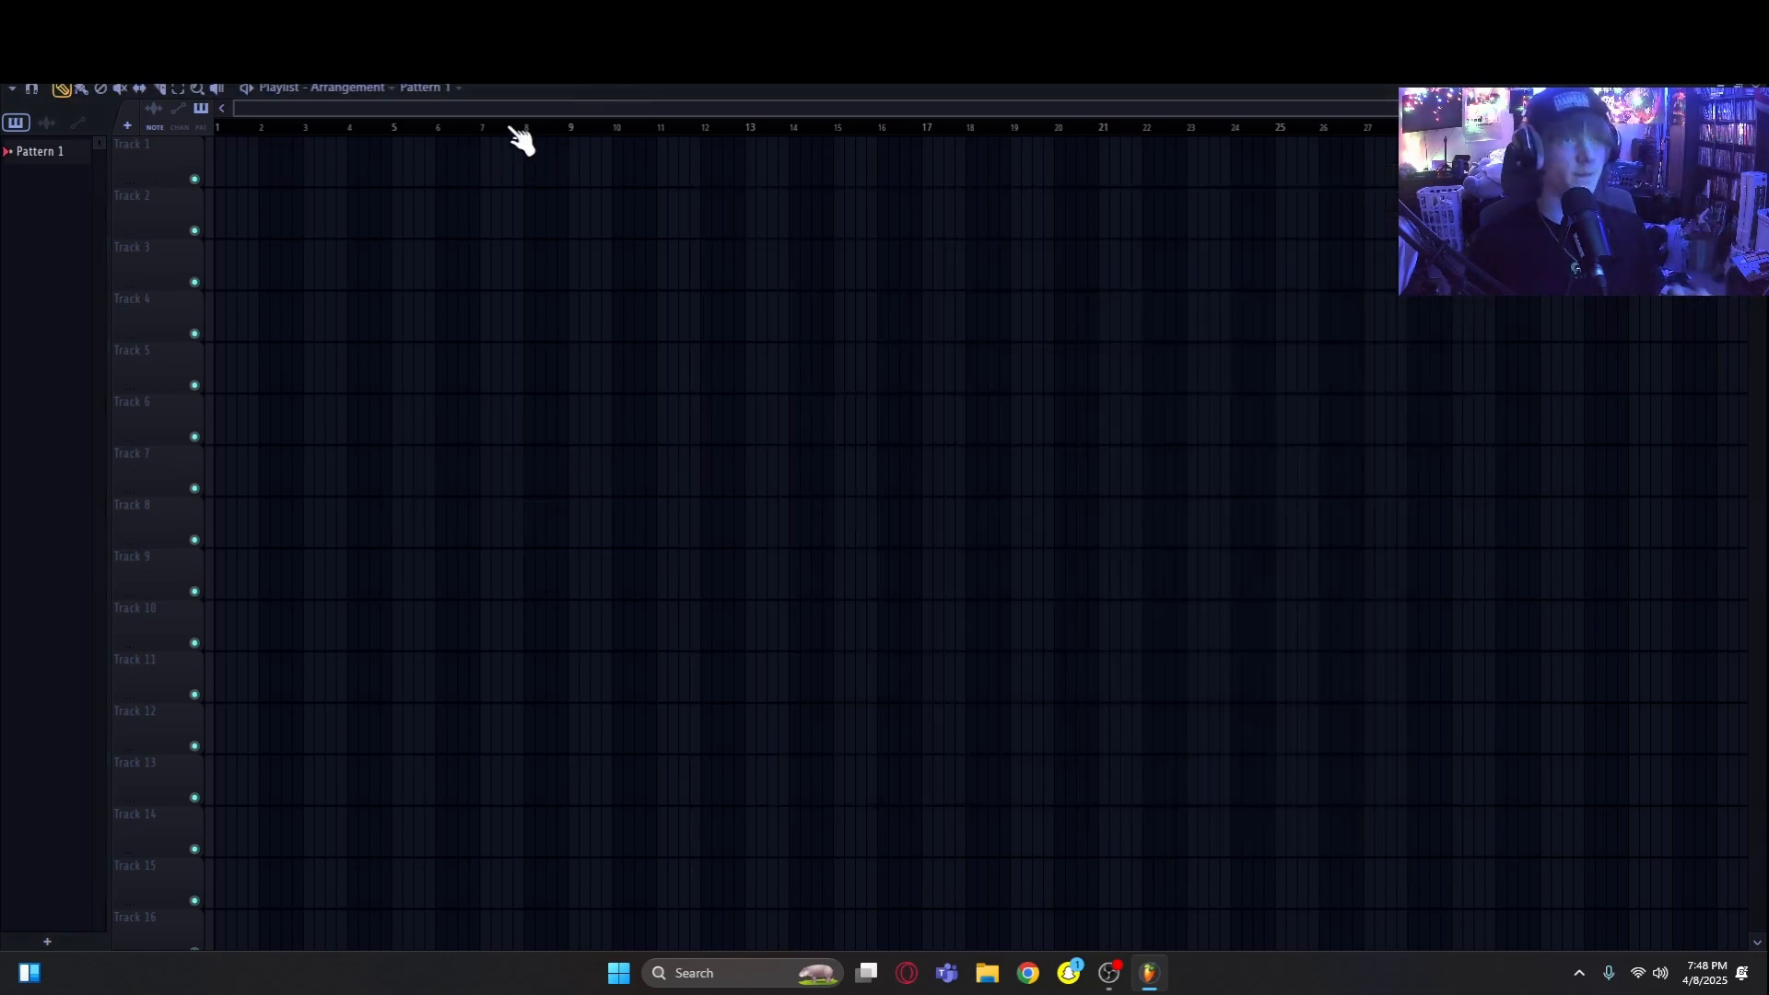
{"action": "right_click", "coordinate": [182, 213]}
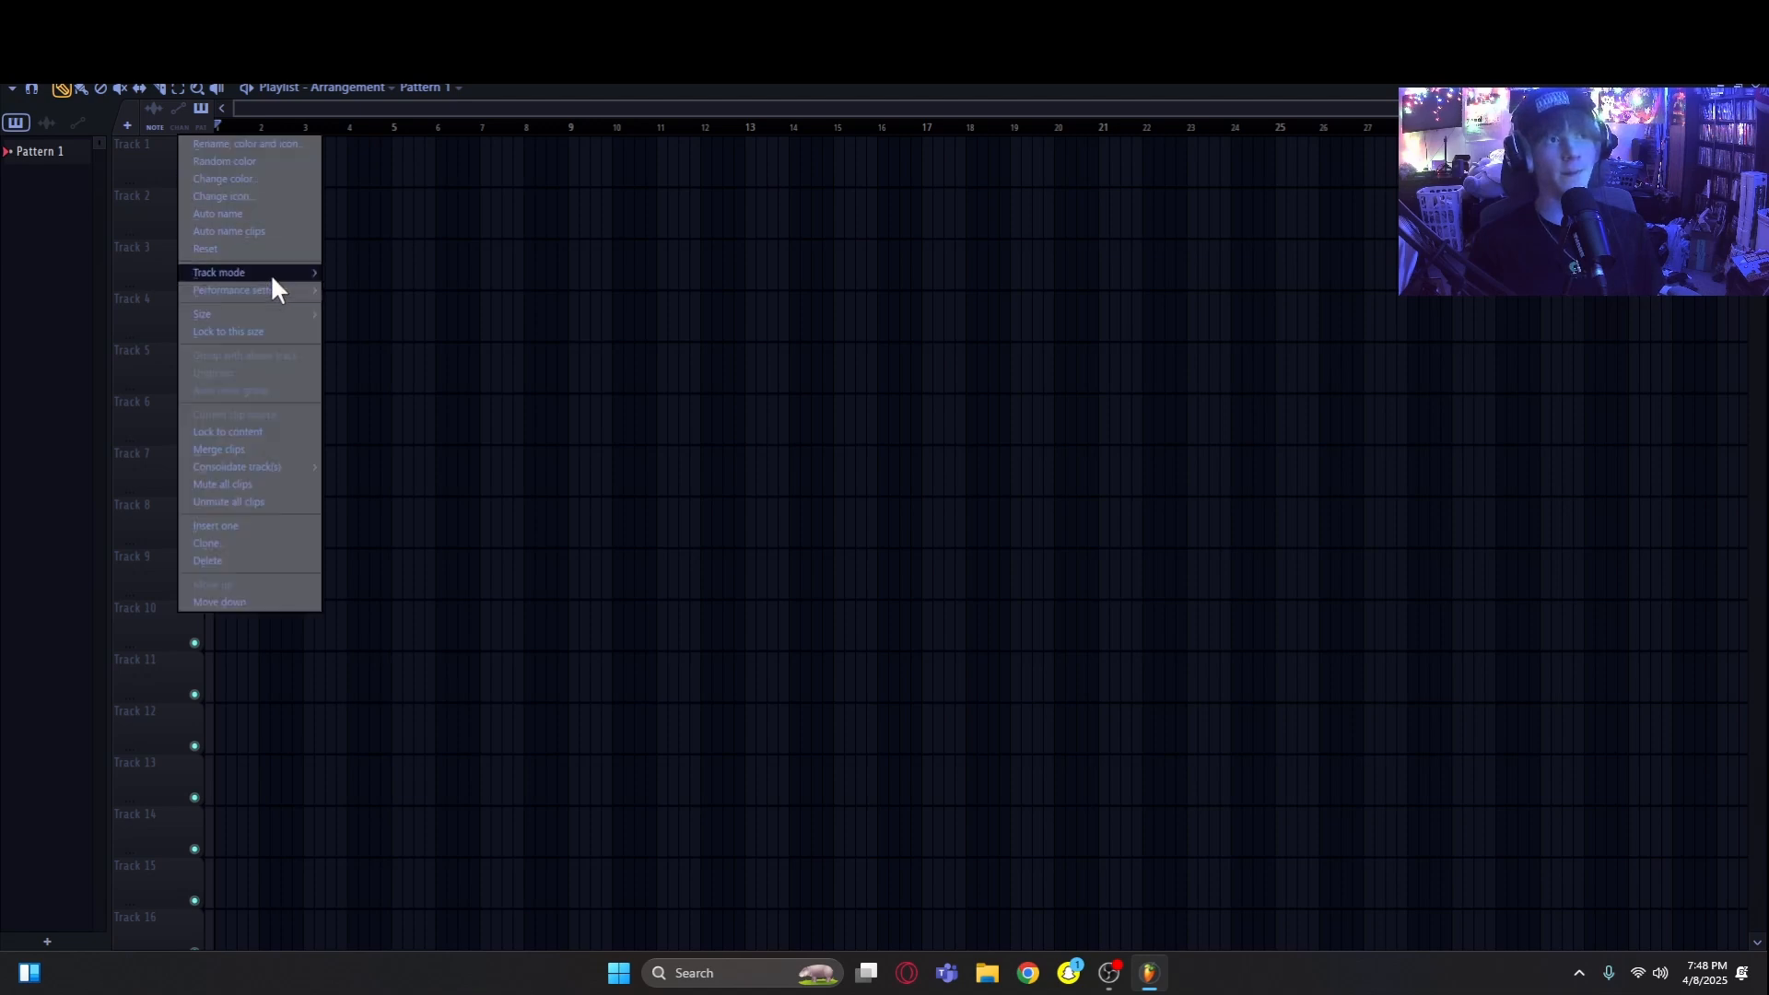
{"action": "mouse_move", "coordinate": [271, 274]}
{"action": "mouse_move", "coordinate": [347, 289]}
{"action": "key", "text": "Escape"}
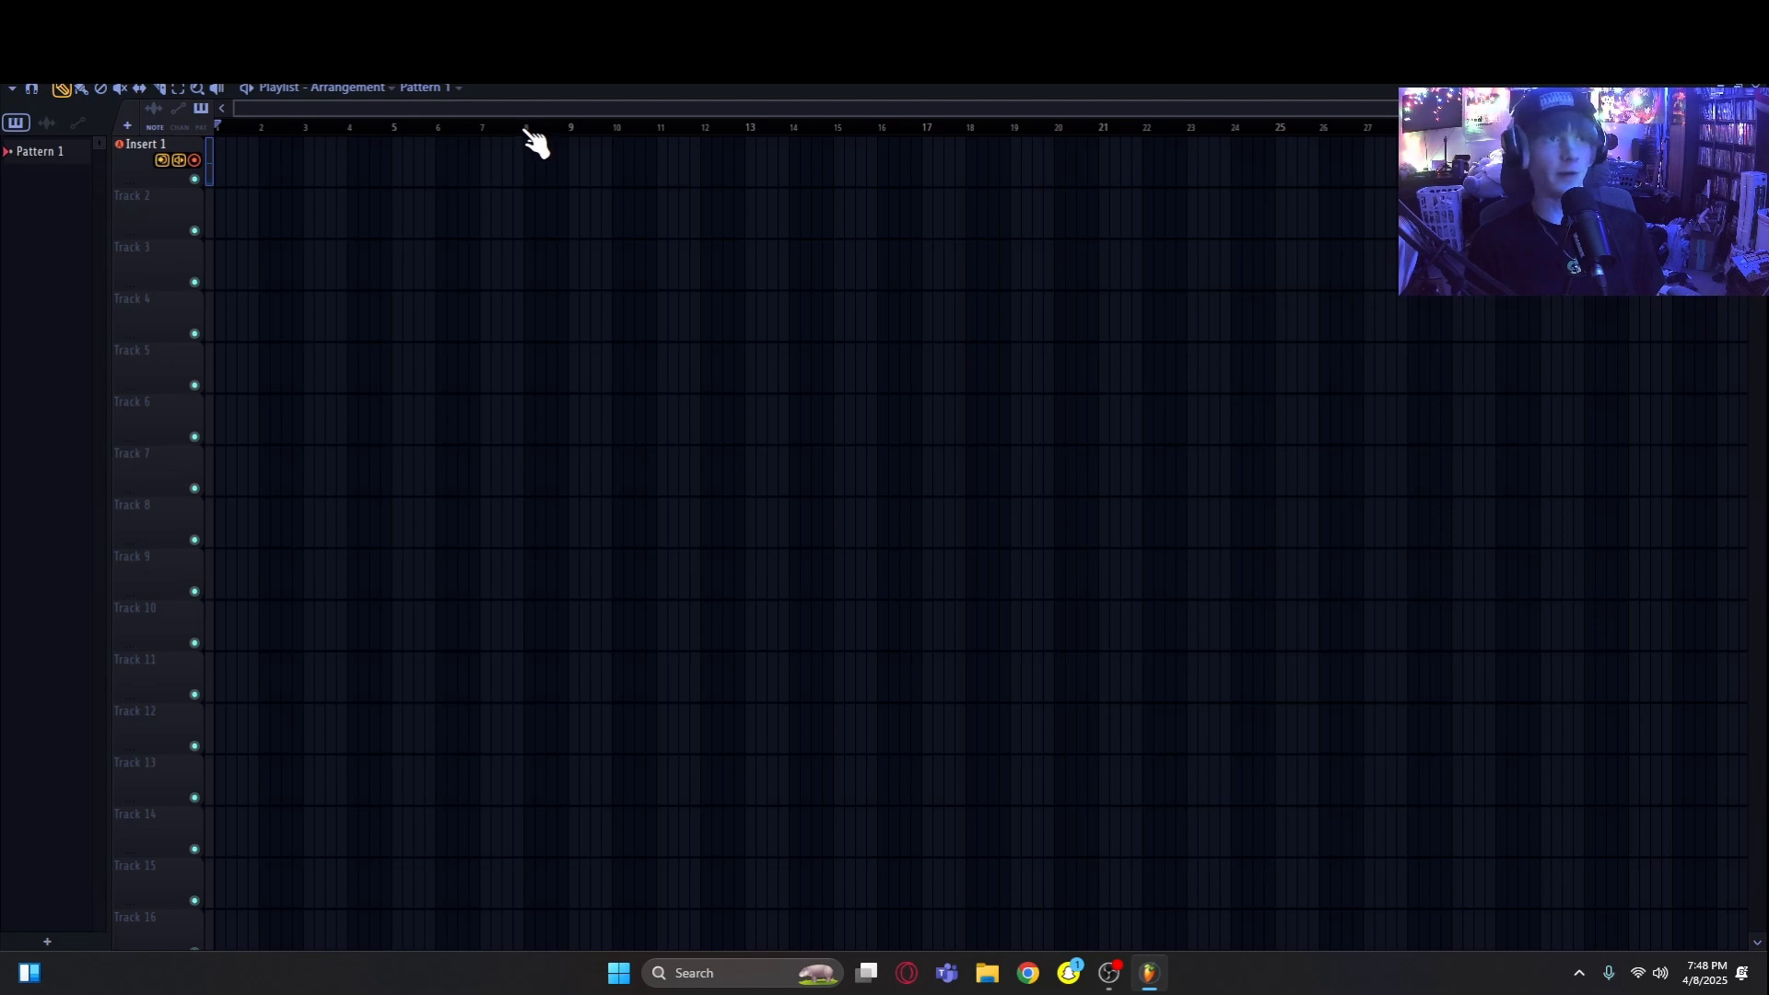
{"action": "key", "text": "space"}
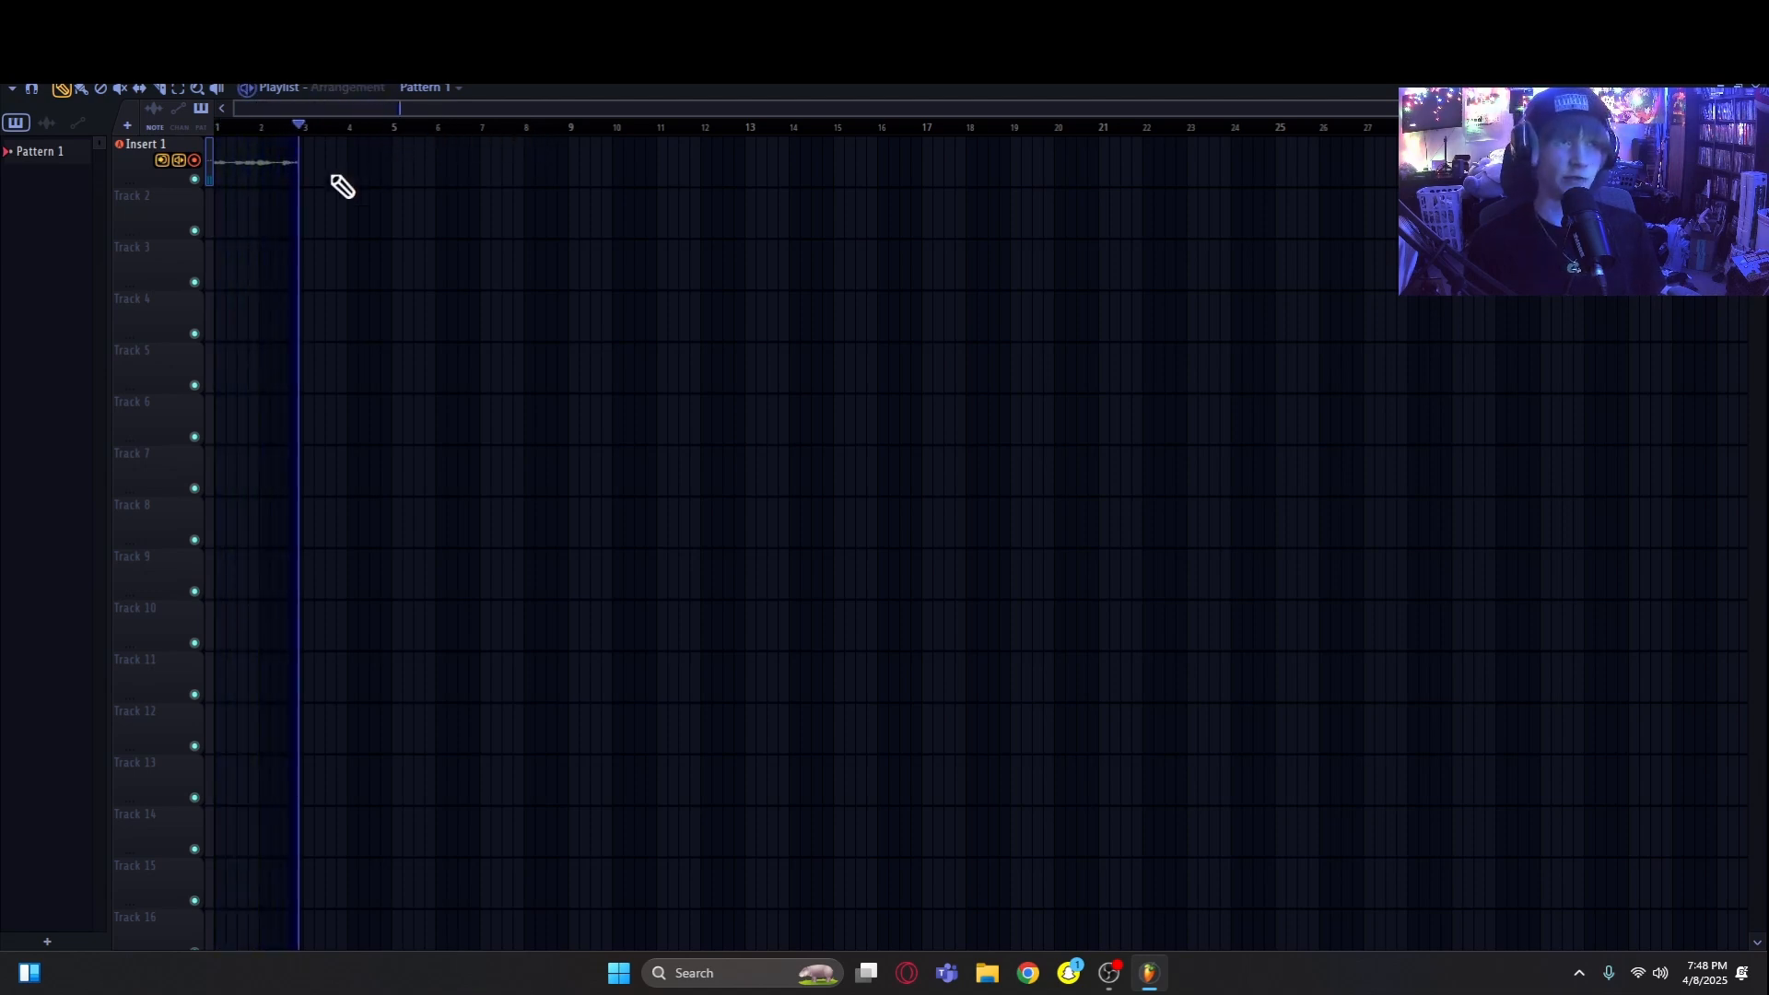
Step: Stop the vocal recording, select bars 1 to 3 over the recorded clip and play that section back
{"action": "key", "text": "space"}
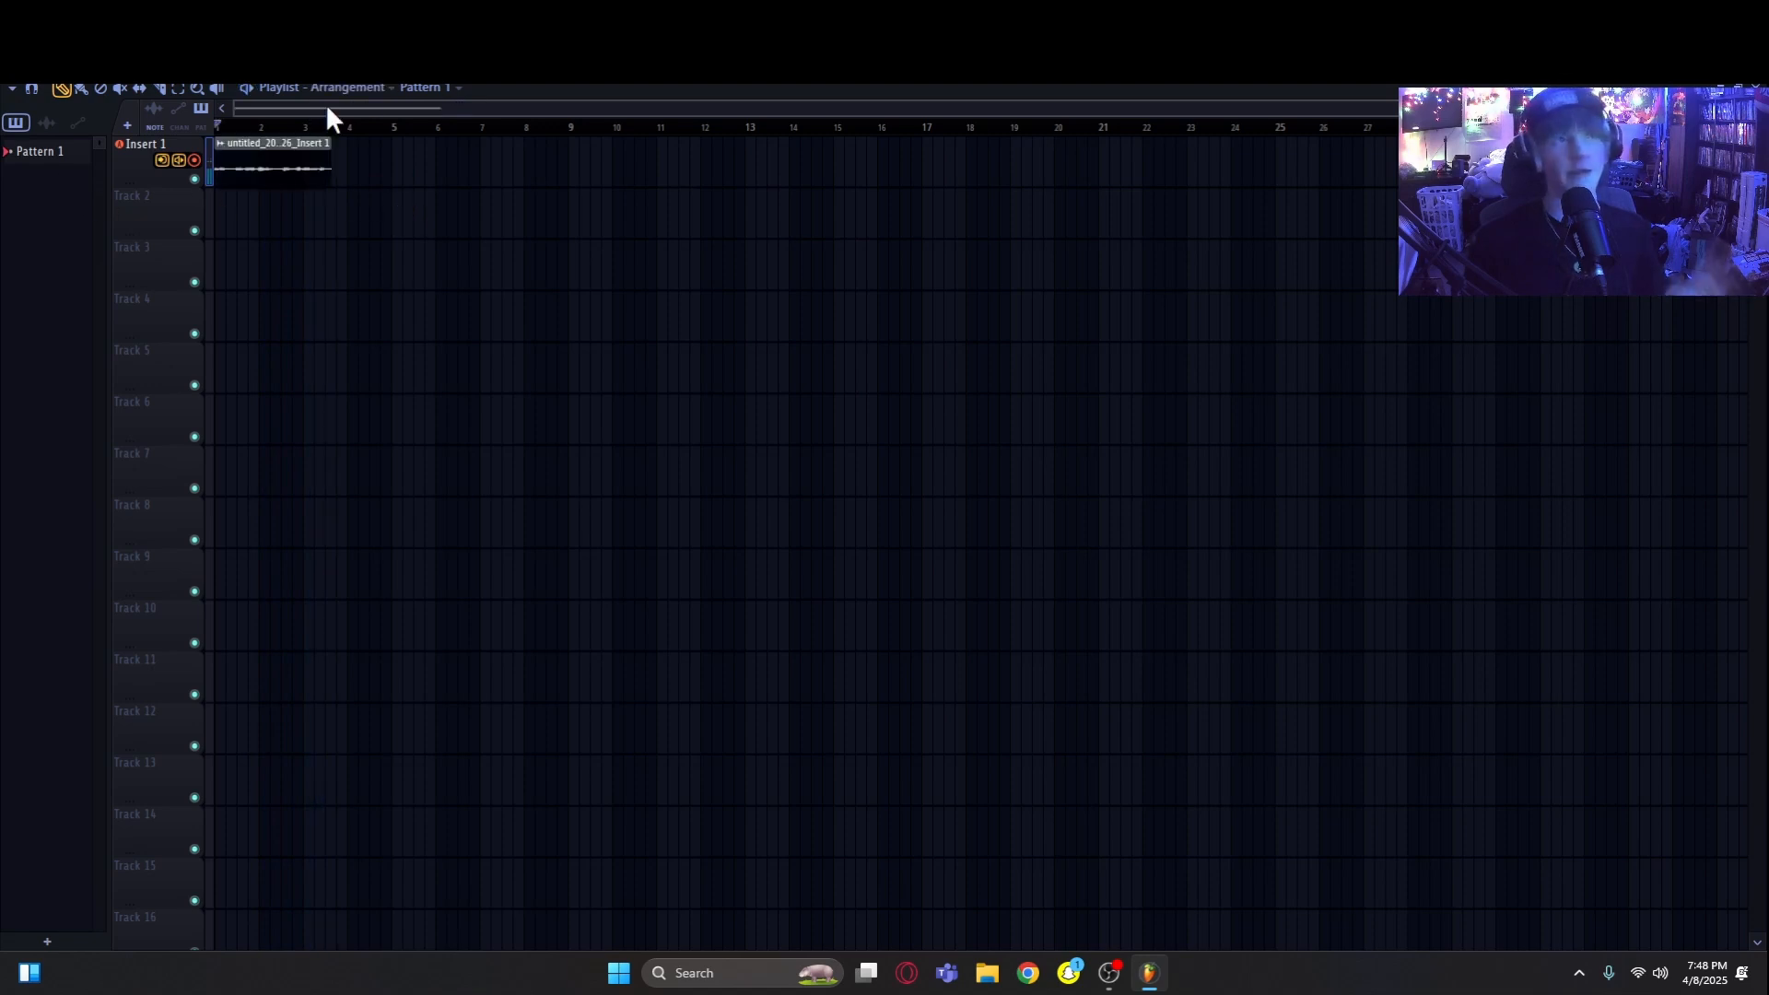
{"action": "left_click_drag", "start_coordinate": [223, 152], "coordinate": [330, 161]}
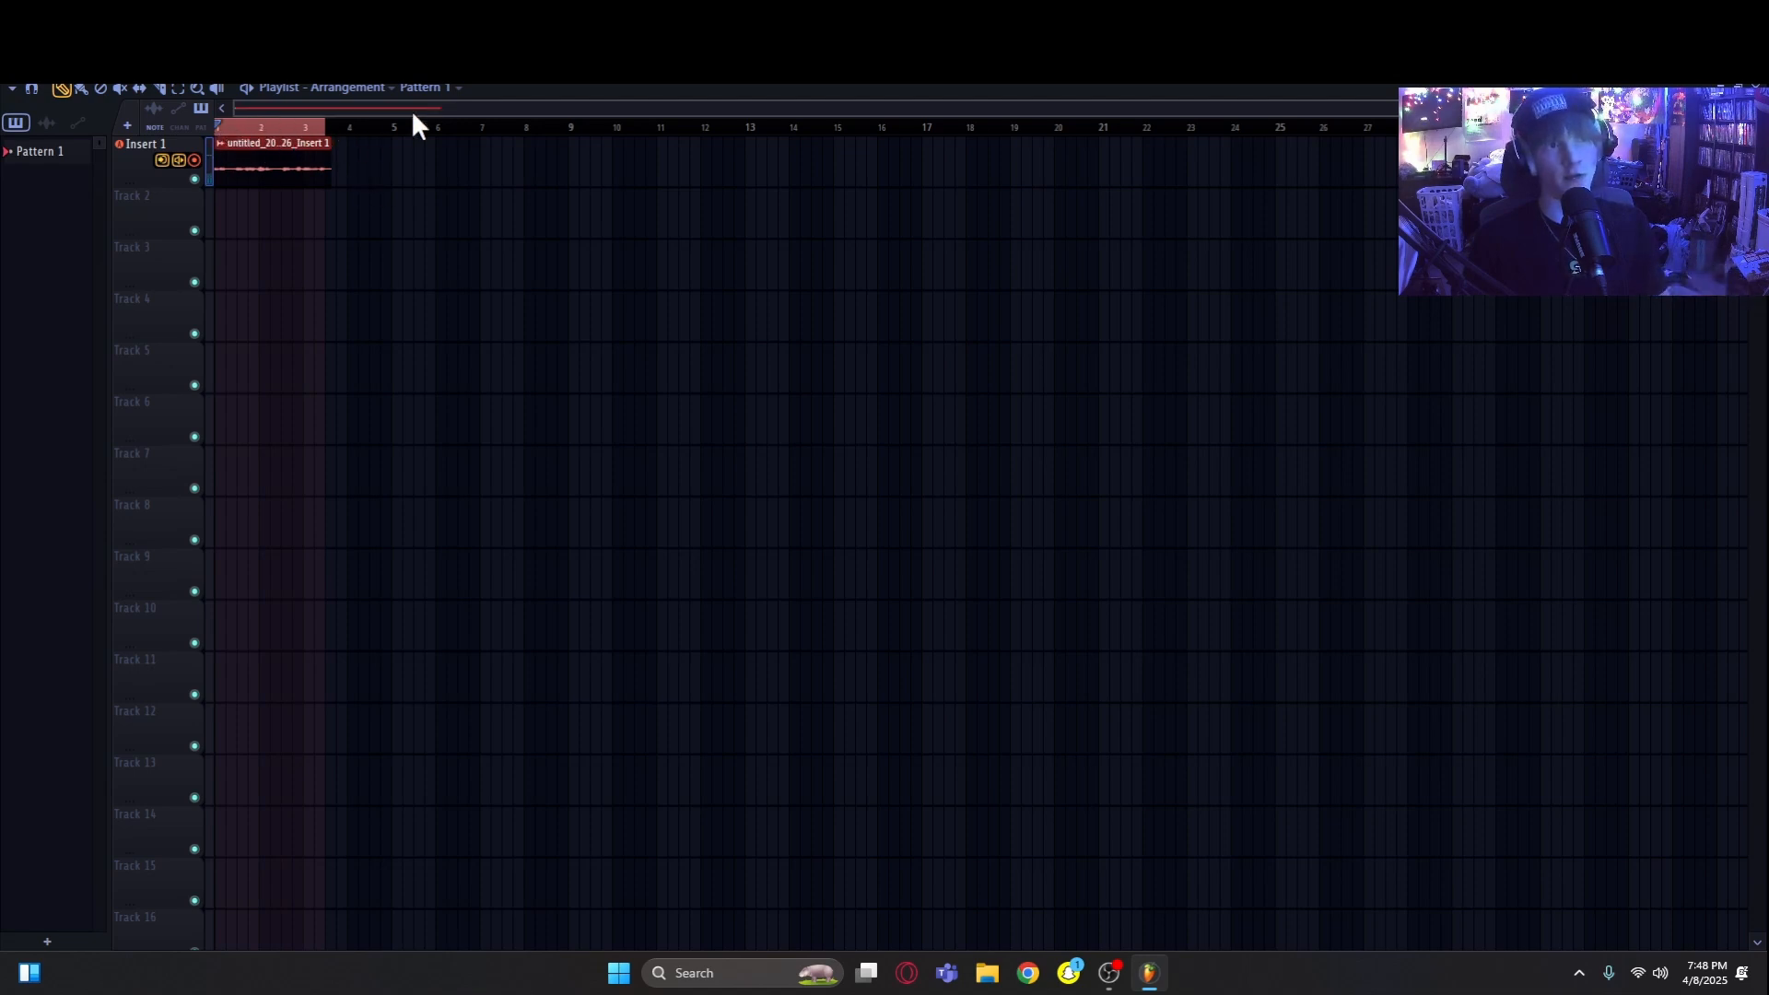
{"action": "key", "text": "space"}
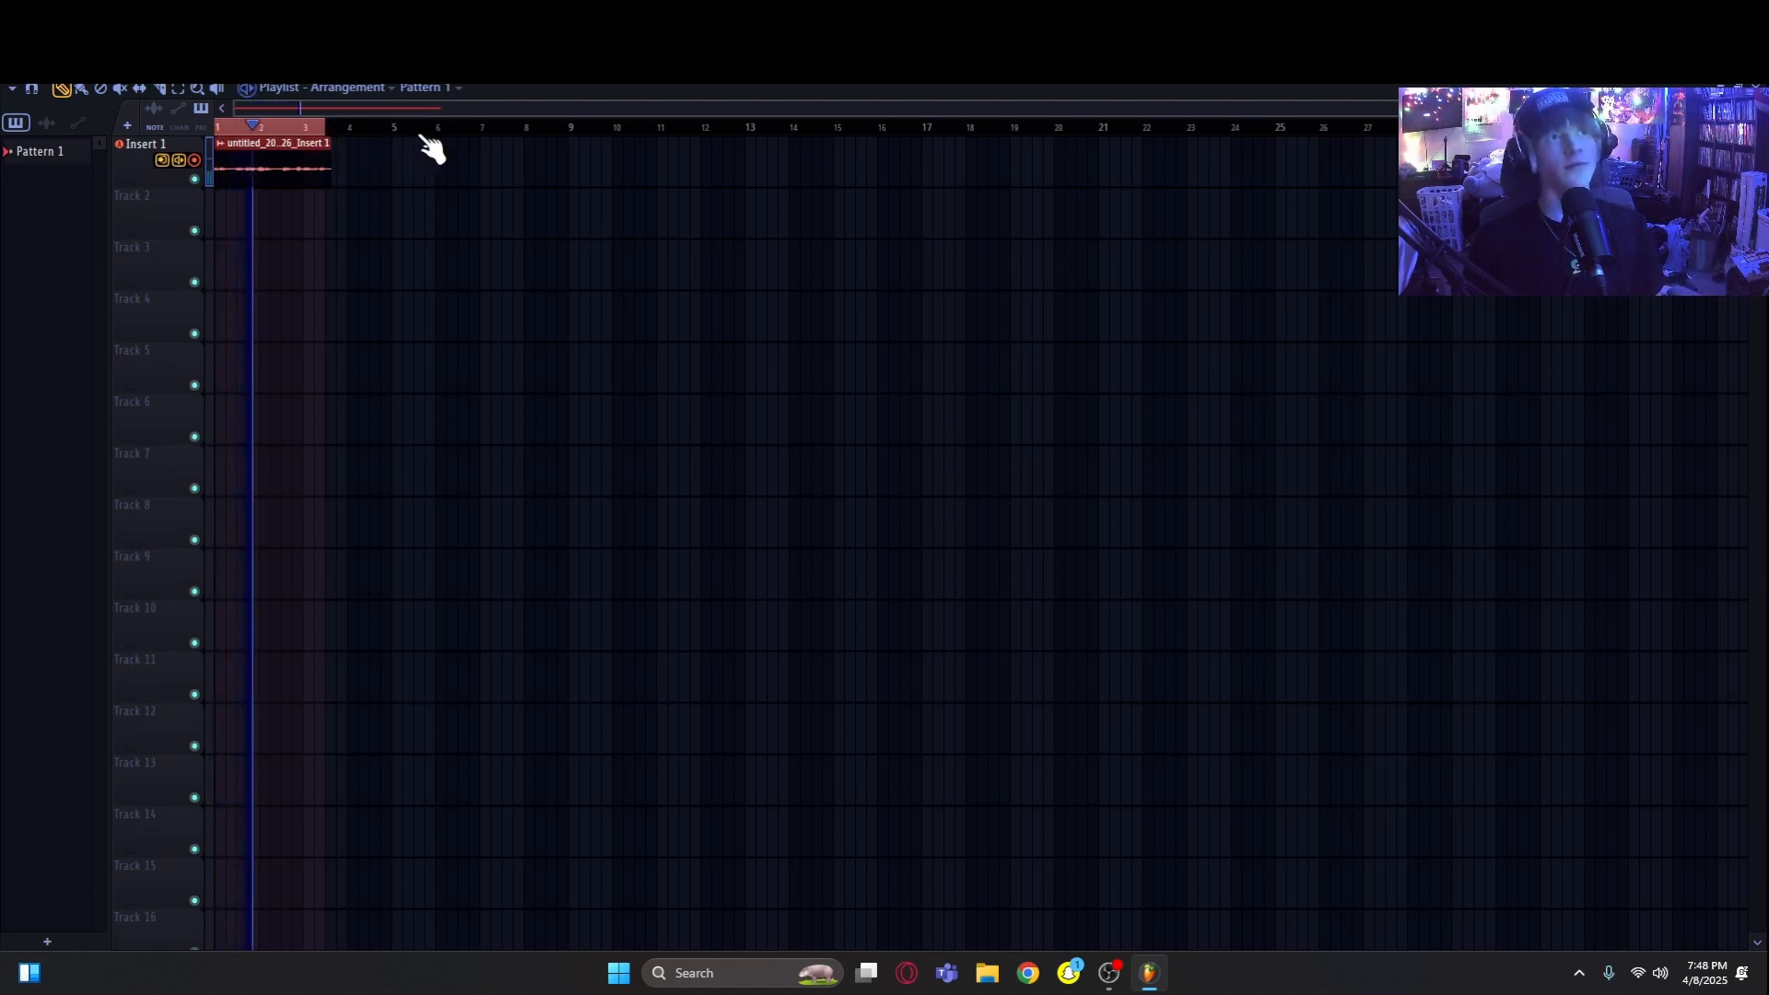
{"action": "key", "text": "space"}
Step: Open Insert 1's Fruity Compressor and, during playback, try a 400.0 ms attack, 19.9:1 ratio, 3894 ms release and 6.4 dB gain
{"action": "key", "text": "F9"}
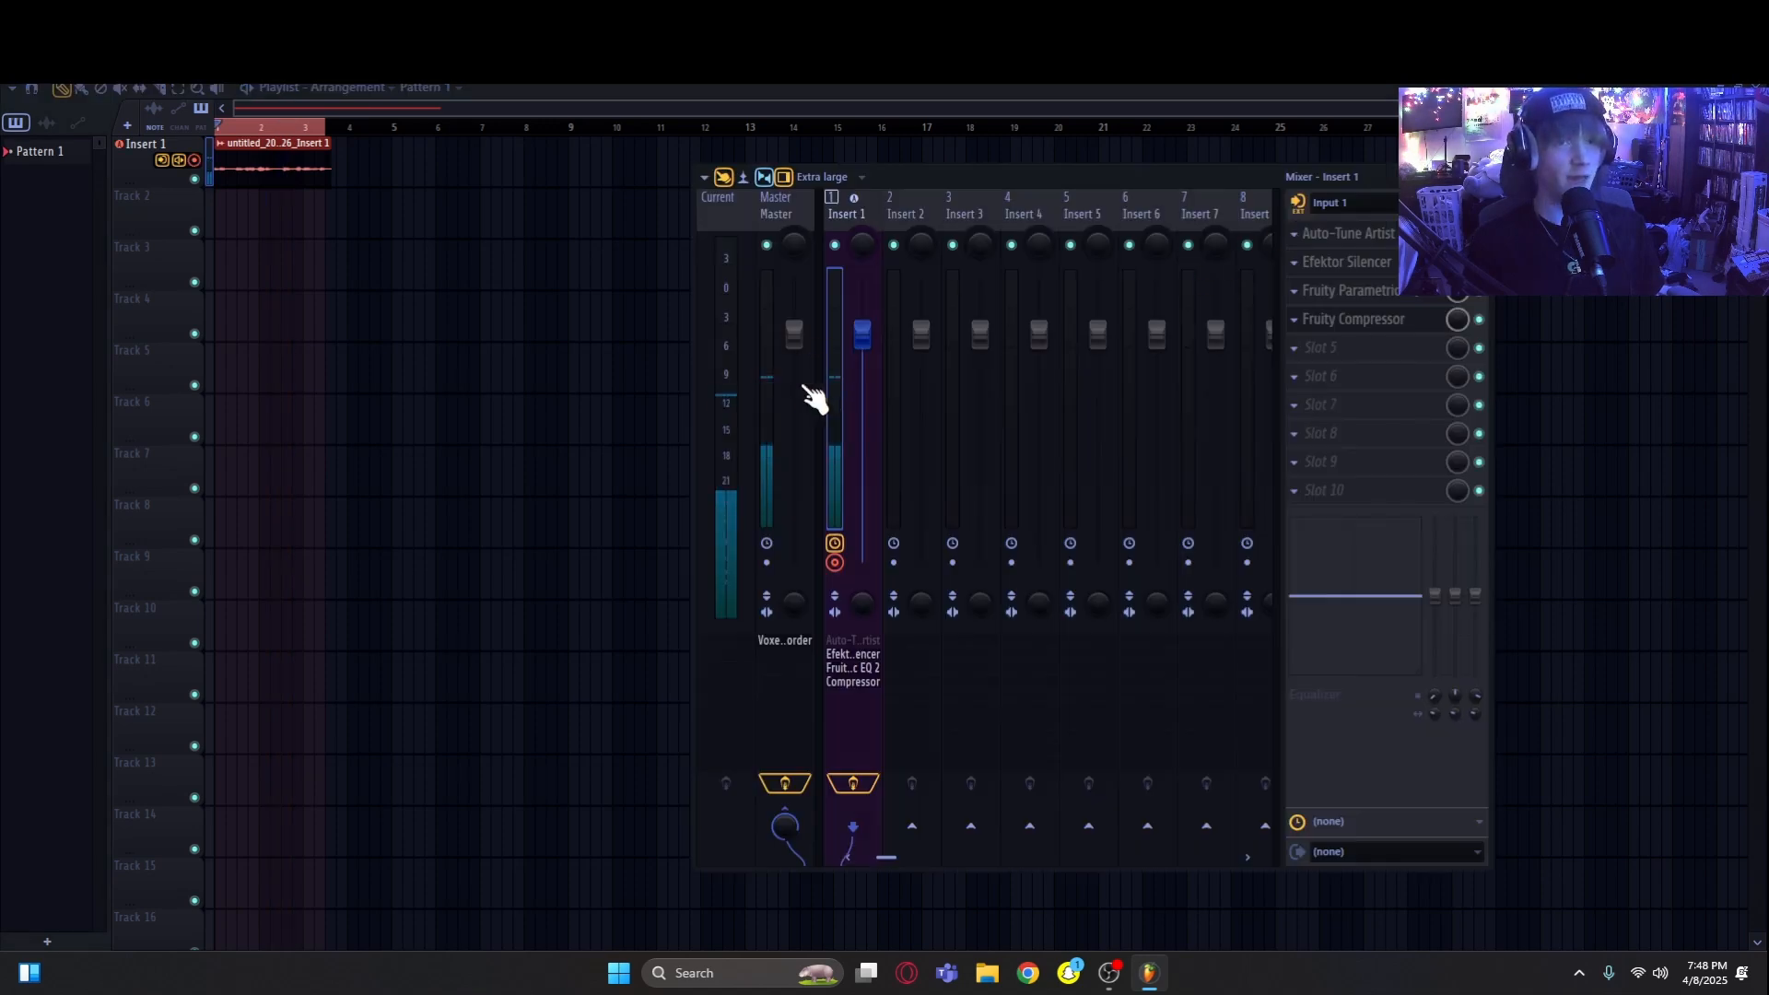
{"action": "left_click", "coordinate": [1378, 322]}
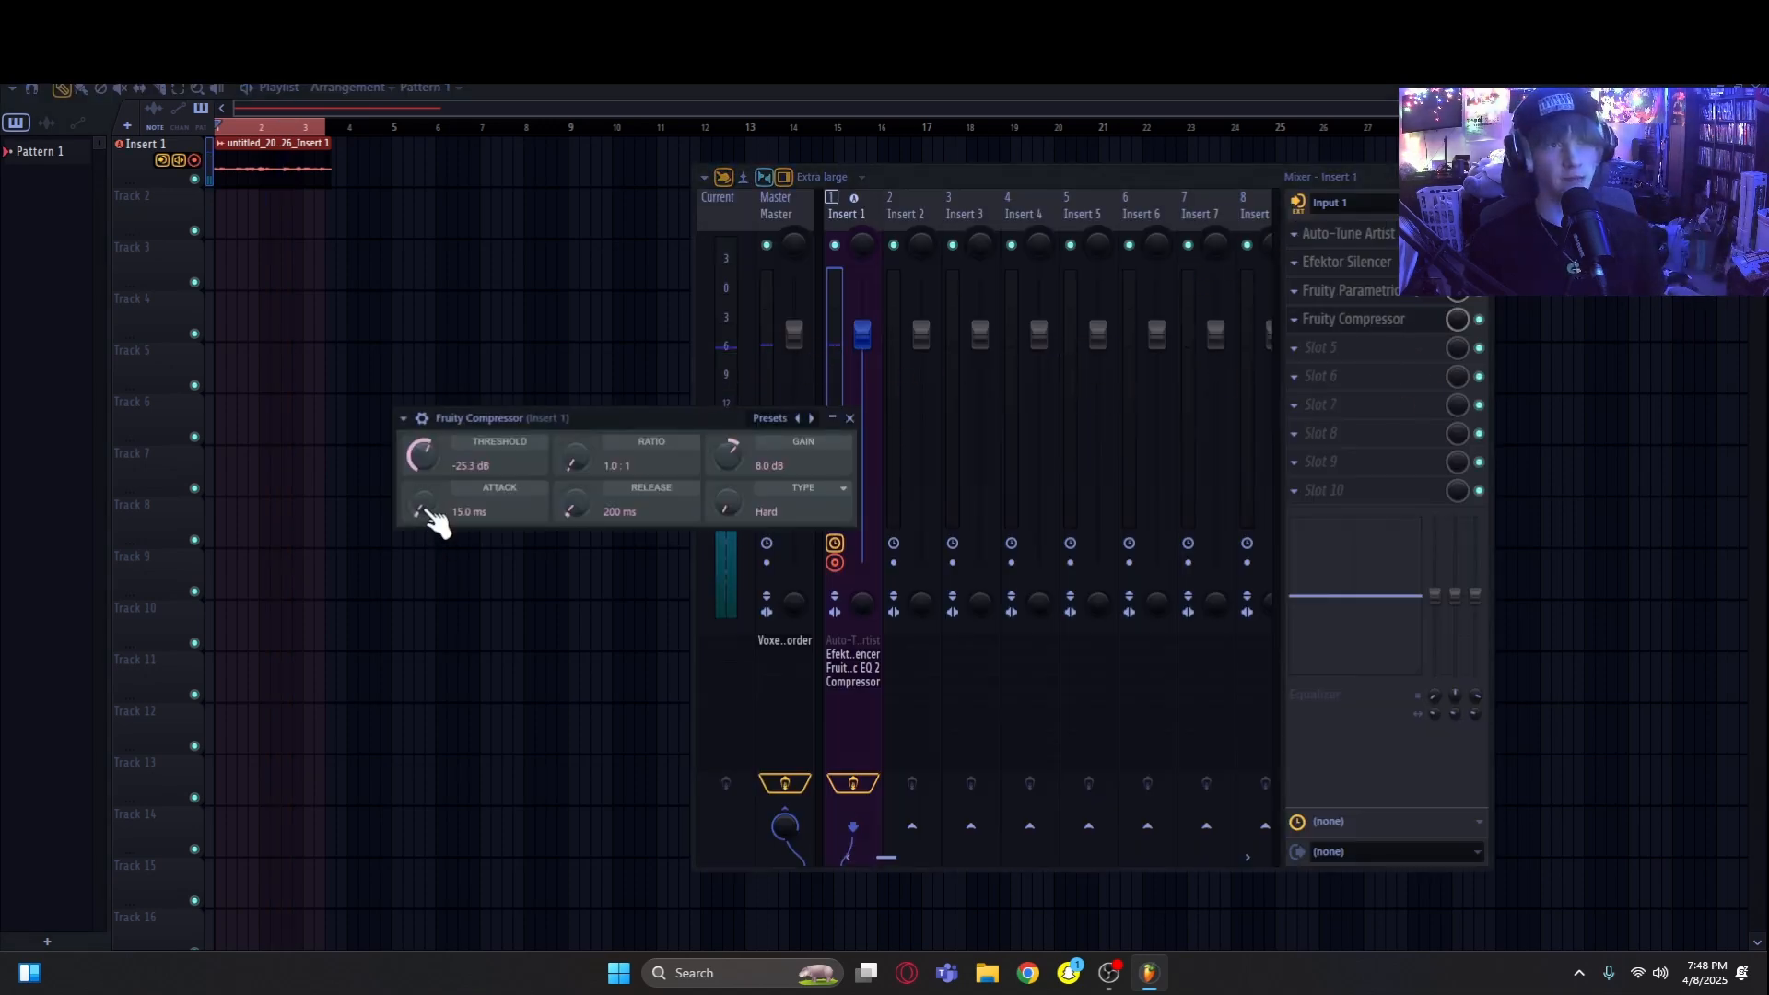
{"action": "key", "text": "space"}
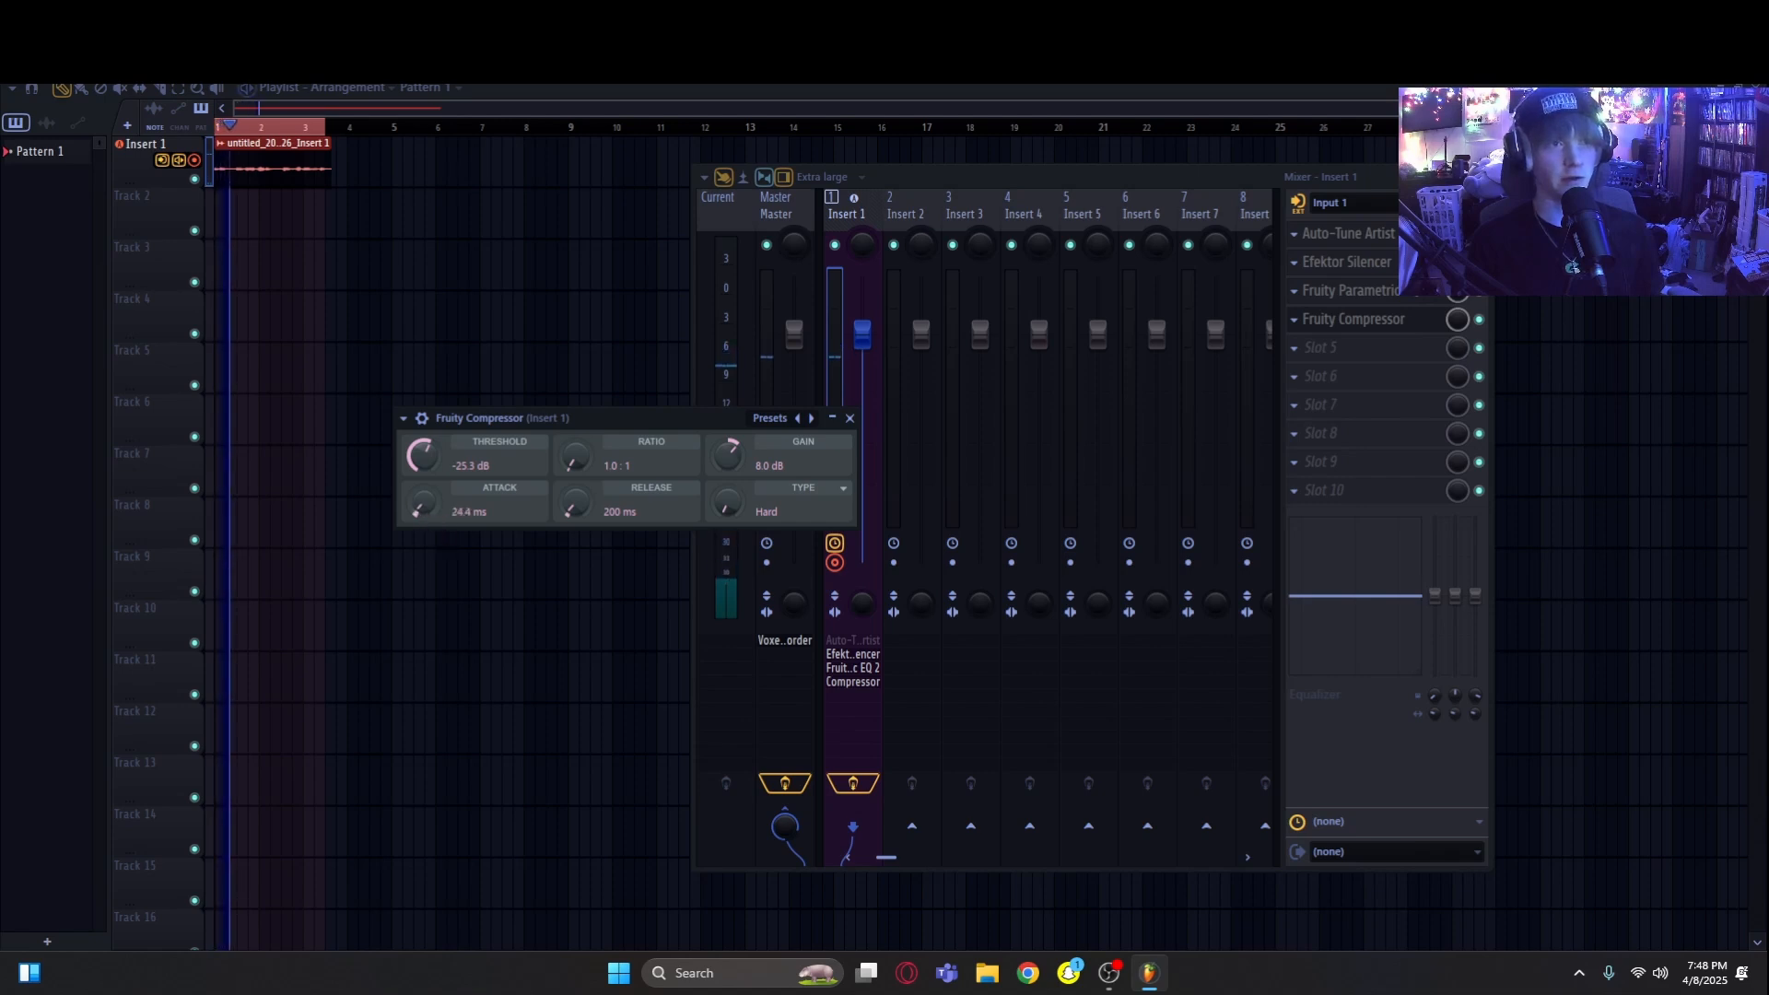
{"action": "left_click_drag", "start_coordinate": [426, 516], "coordinate": [427, 442]}
{"action": "left_click_drag", "start_coordinate": [574, 459], "coordinate": [575, 385]}
{"action": "left_click_drag", "start_coordinate": [575, 505], "coordinate": [575, 424]}
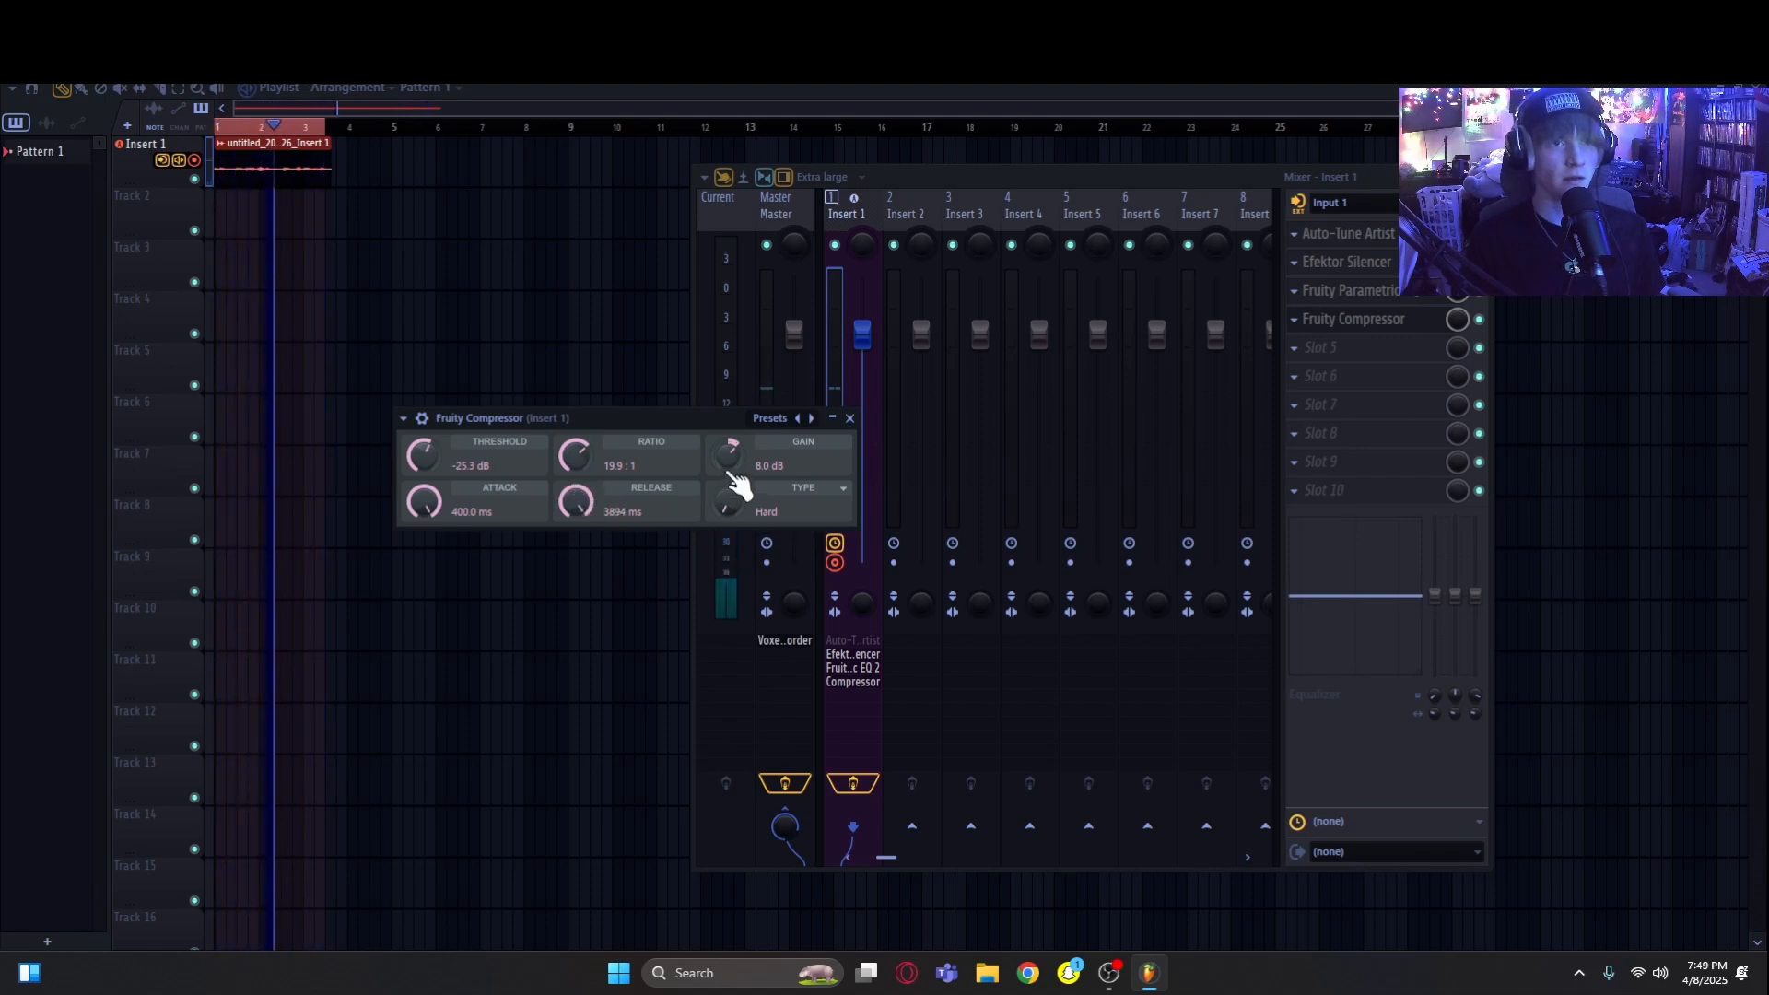
{"action": "mouse_move", "coordinate": [728, 456]}
{"action": "left_mouse_down"}
{"action": "mouse_move", "coordinate": [729, 406]}
{"action": "mouse_move", "coordinate": [731, 482]}
{"action": "left_mouse_up"}
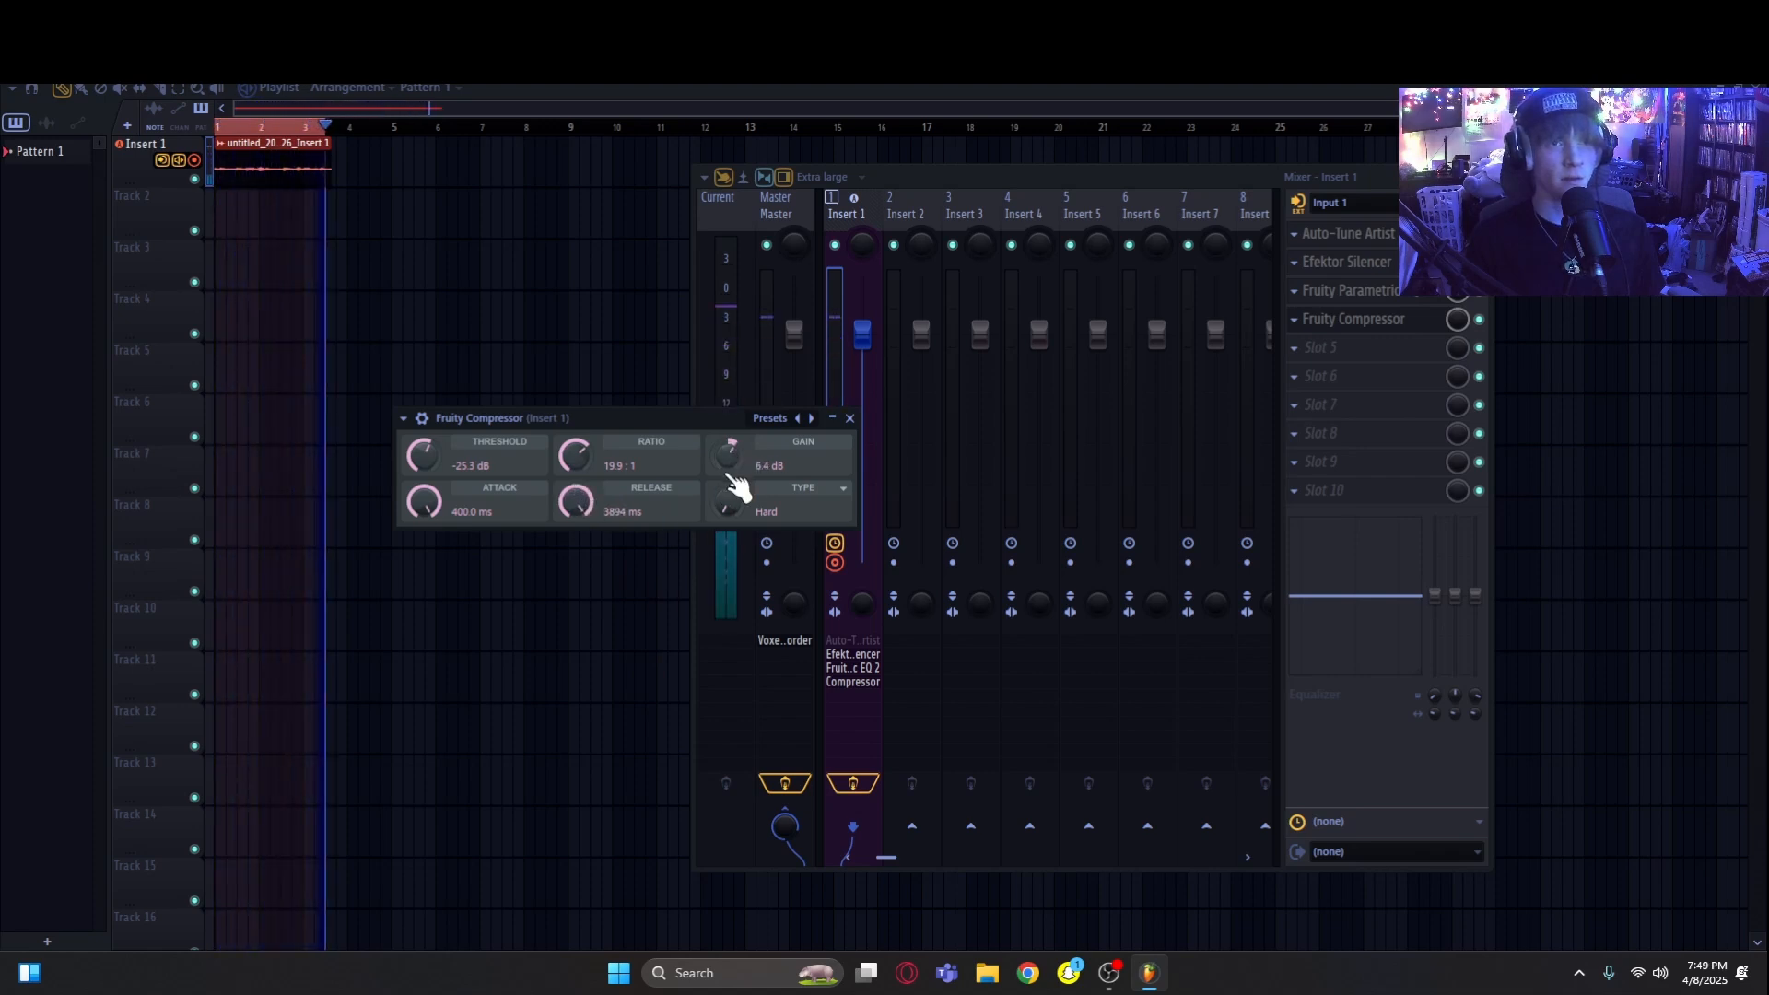
Step: Undo the latest attack, ratio, release and gain changes in the Fruity Compressor
{"action": "key", "text": "ctrl+z"}
{"action": "key", "text": "ctrl+z"}
{"action": "key", "text": "ctrl+z"}
{"action": "key", "text": "ctrl+z"}
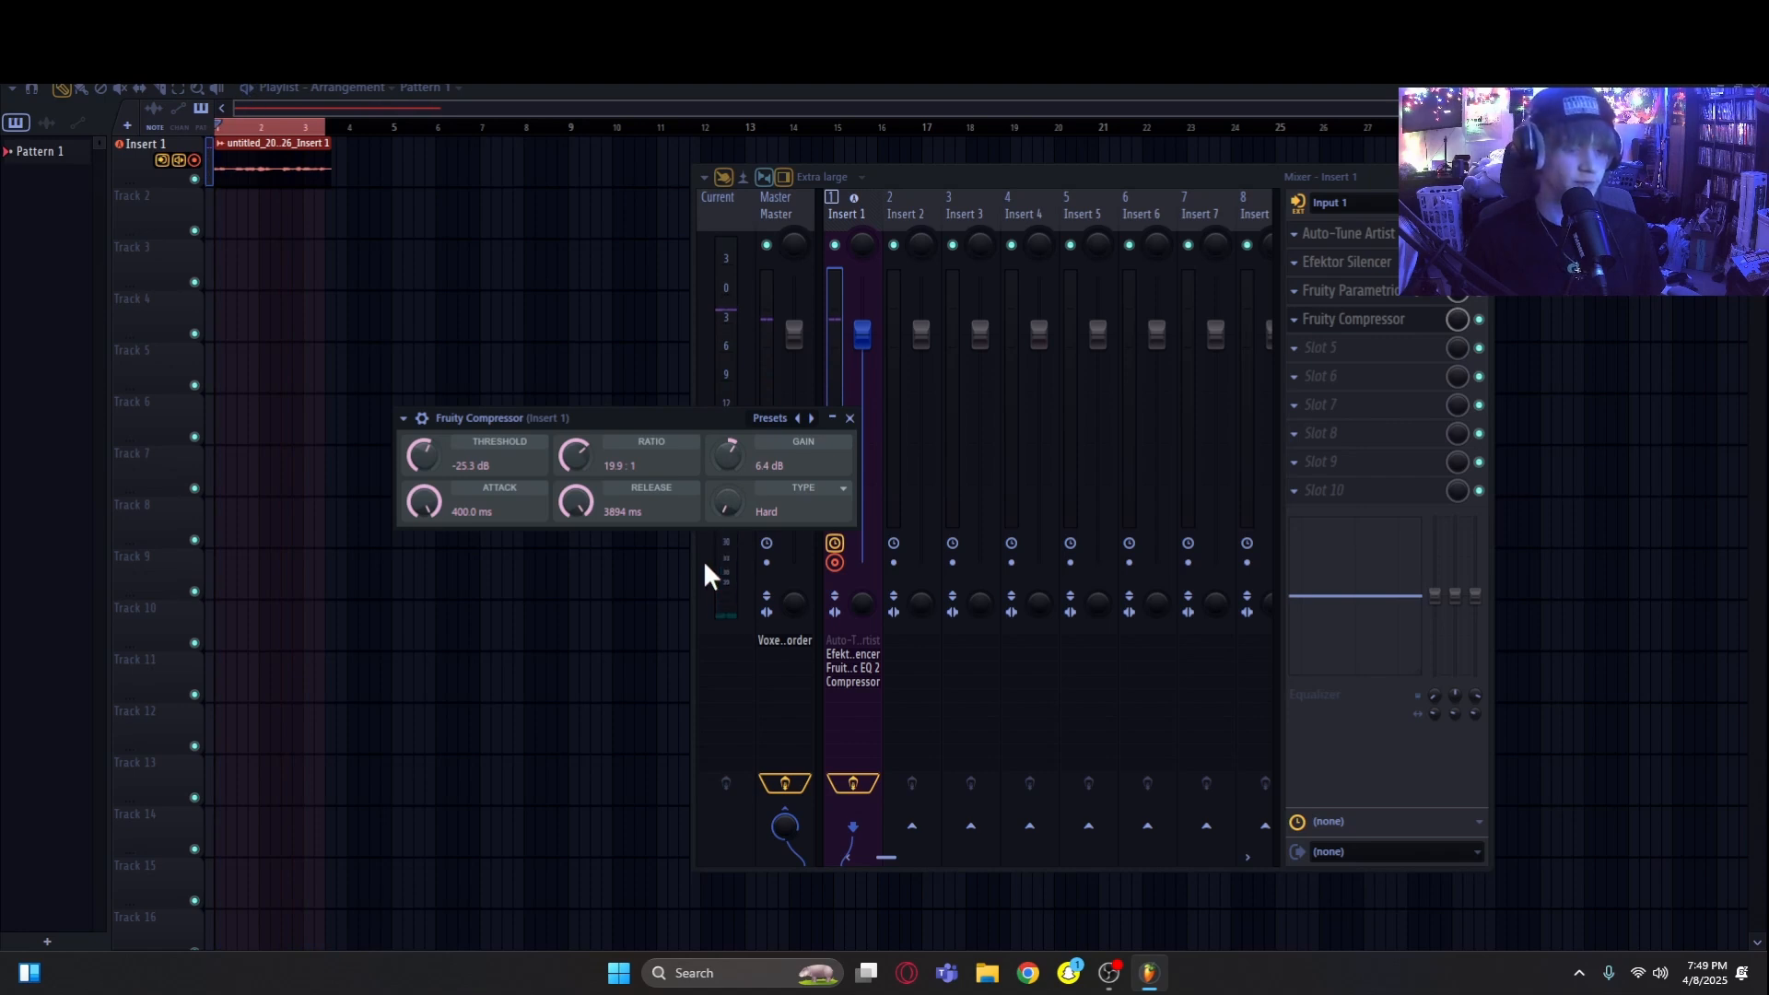
{"action": "key", "text": "ctrl+z"}
{"action": "key", "text": "ctrl+z"}
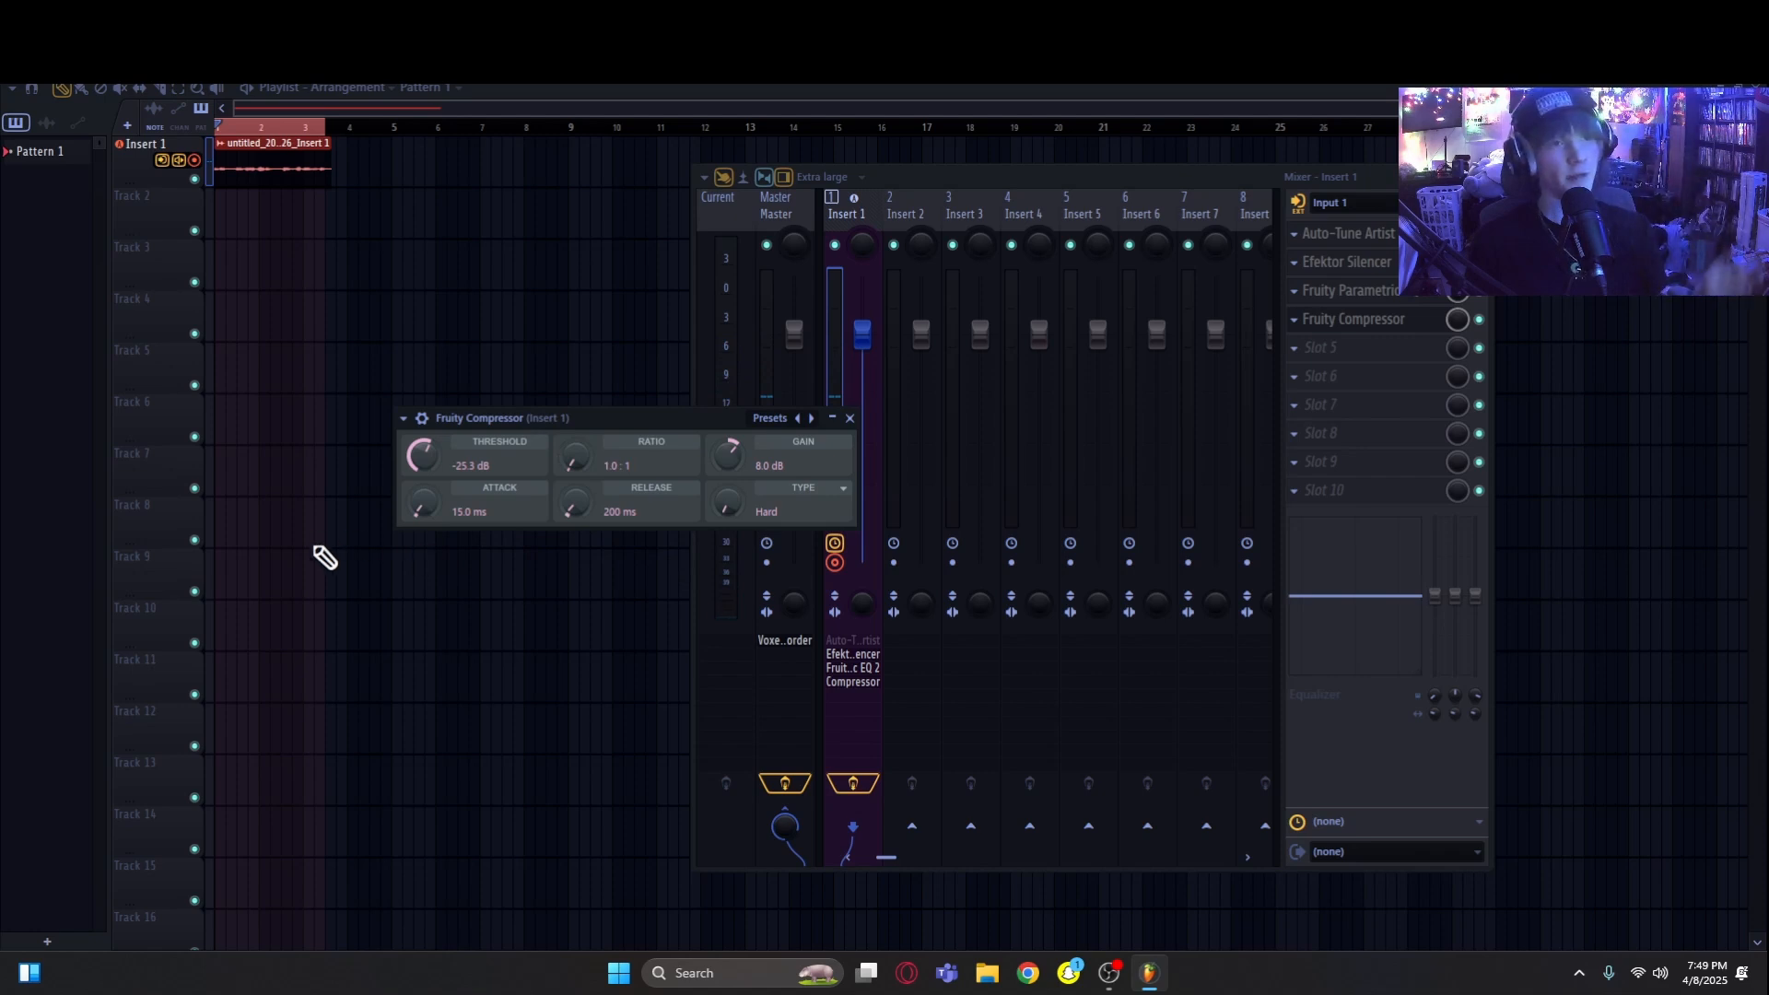
Step: Set the Fruity Compressor's ratio to 4.0:1, attack to 0.9 ms, release to 69 ms and gain to 10.5 dB
{"action": "left_click_drag", "start_coordinate": [878, 855], "coordinate": [911, 869]}
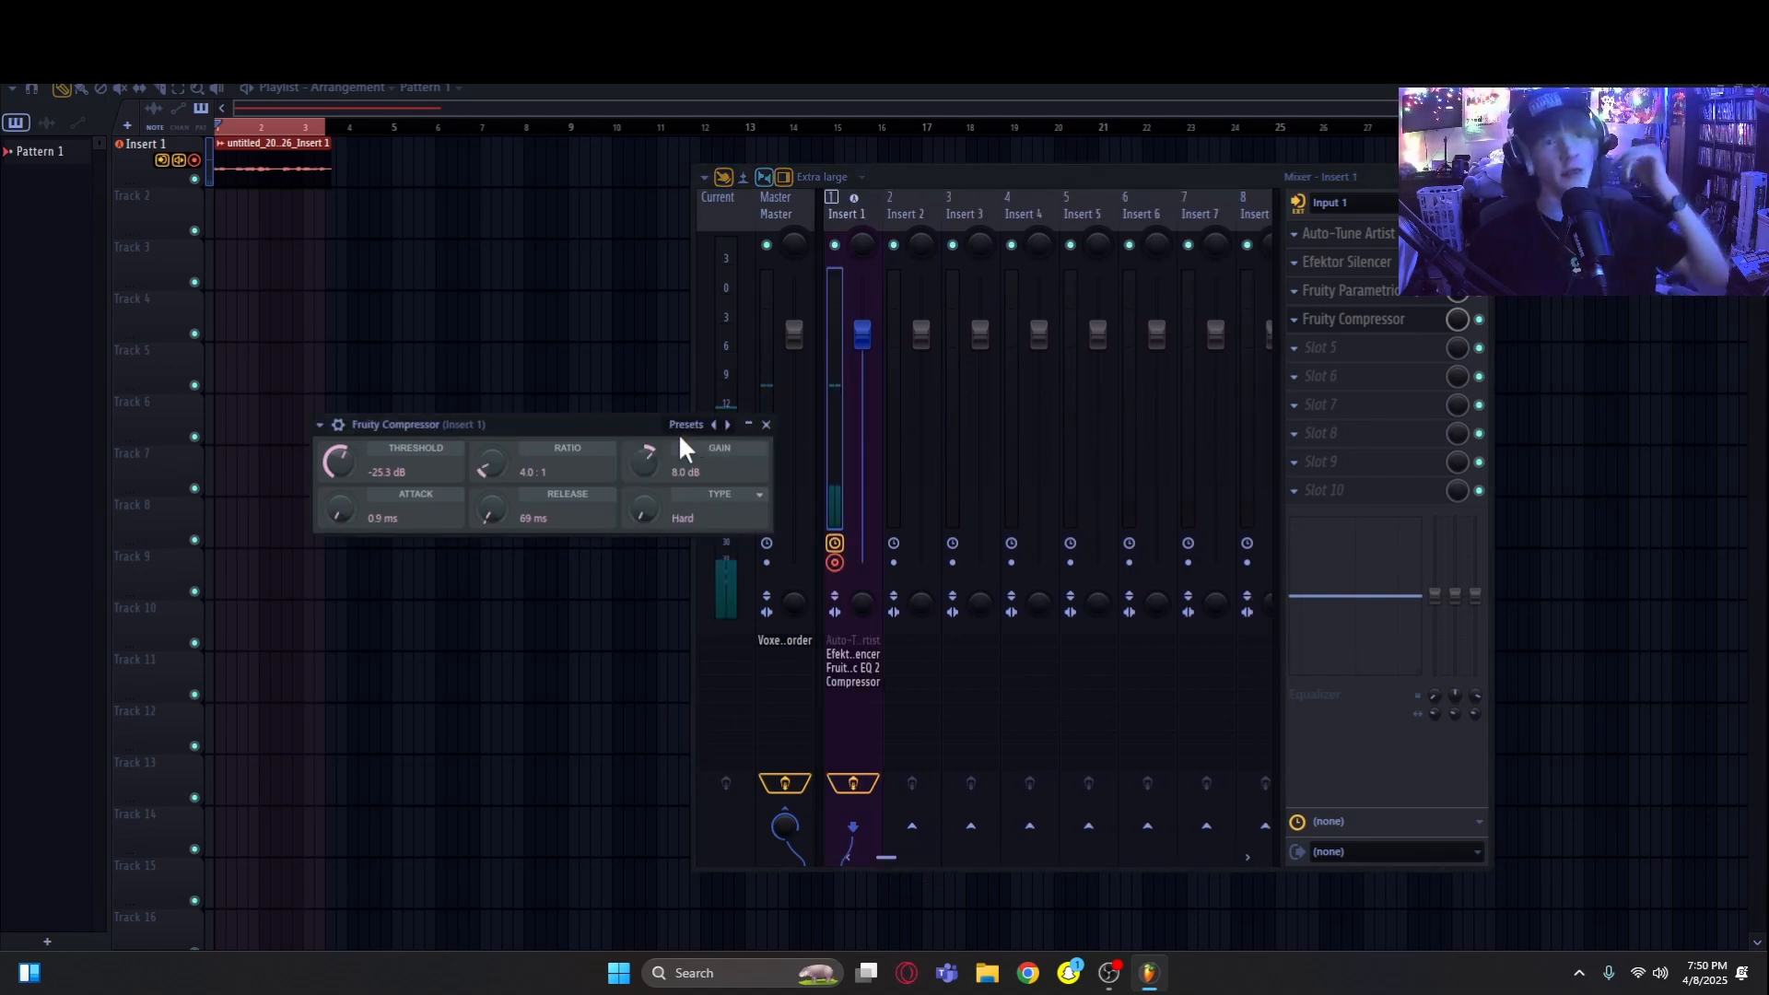
{"action": "left_click_drag", "start_coordinate": [645, 462], "coordinate": [645, 450]}
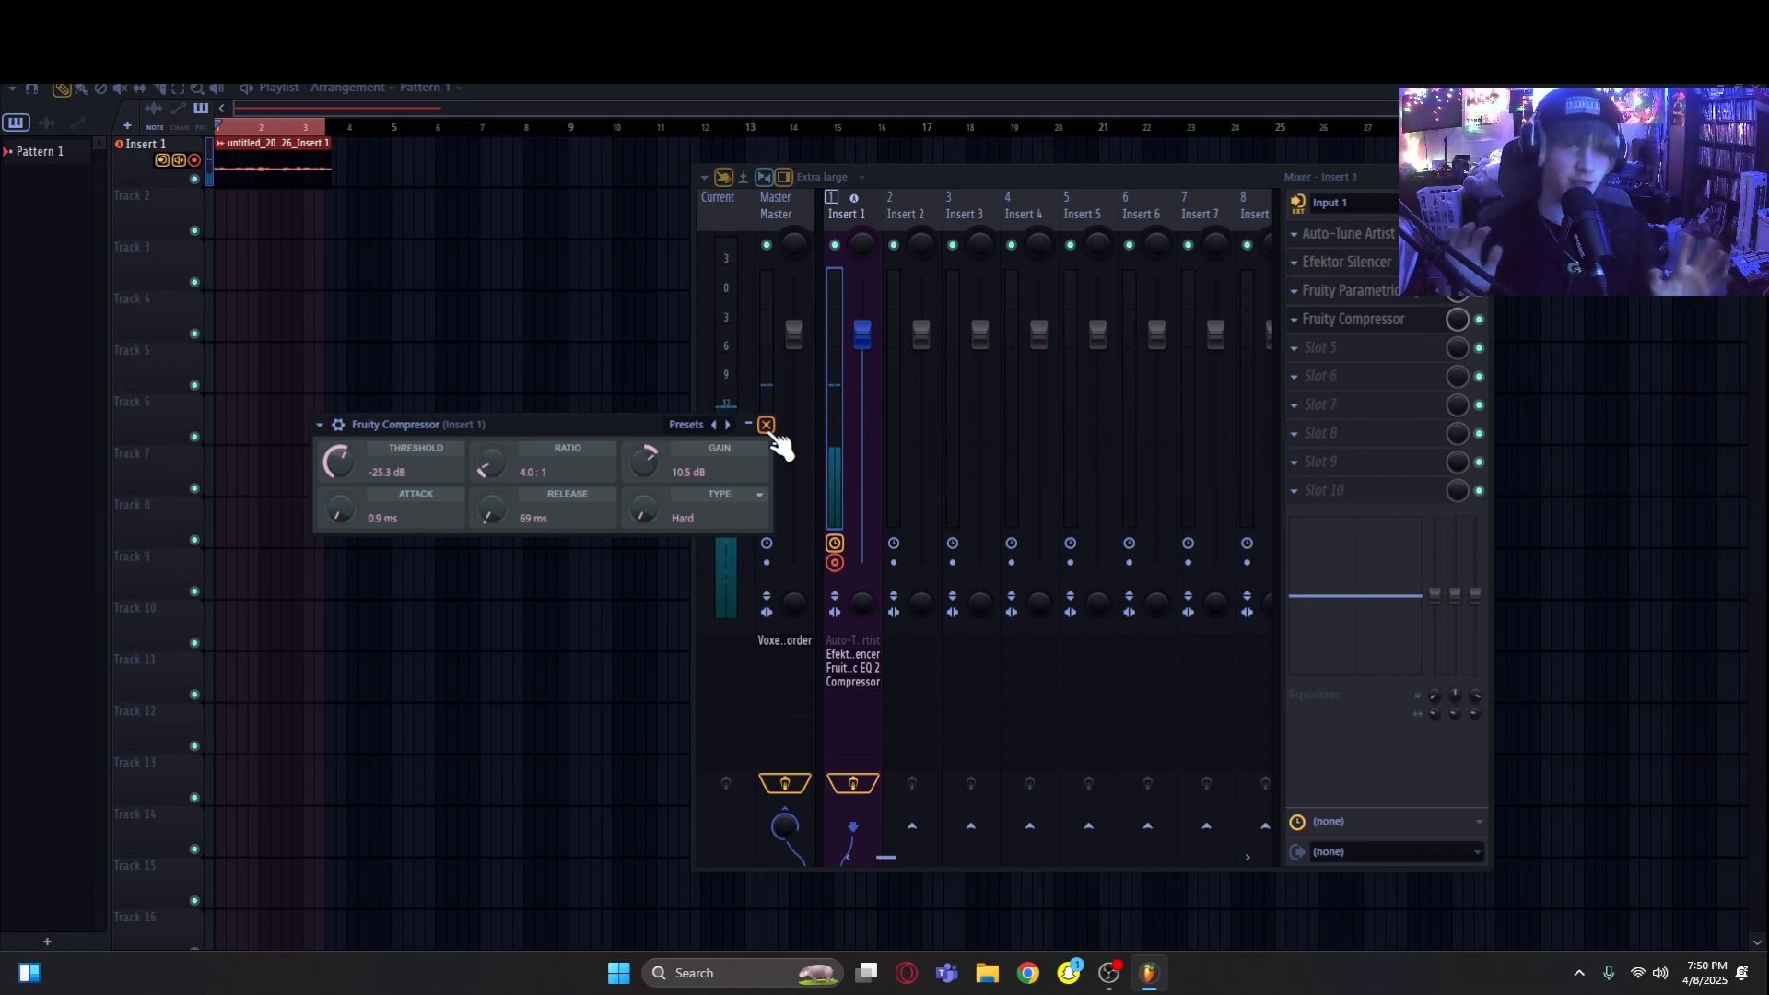
{"action": "left_click", "coordinate": [1318, 351]}
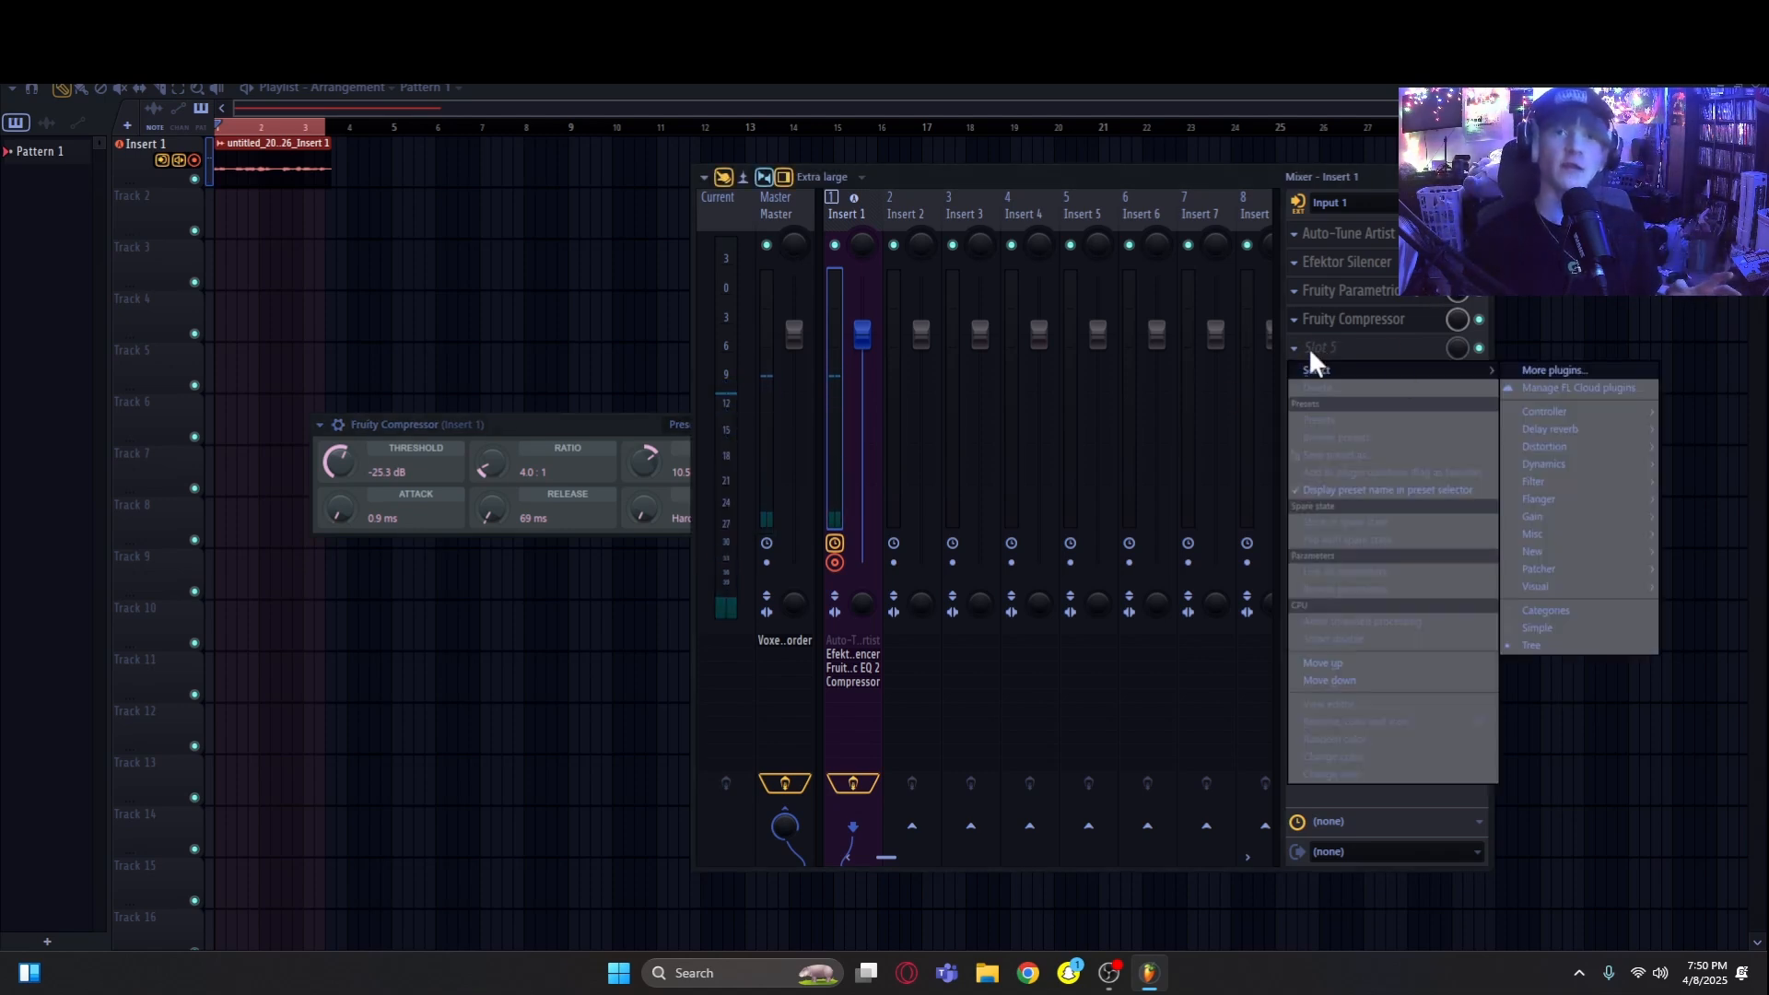
{"action": "left_click", "coordinate": [1600, 372]}
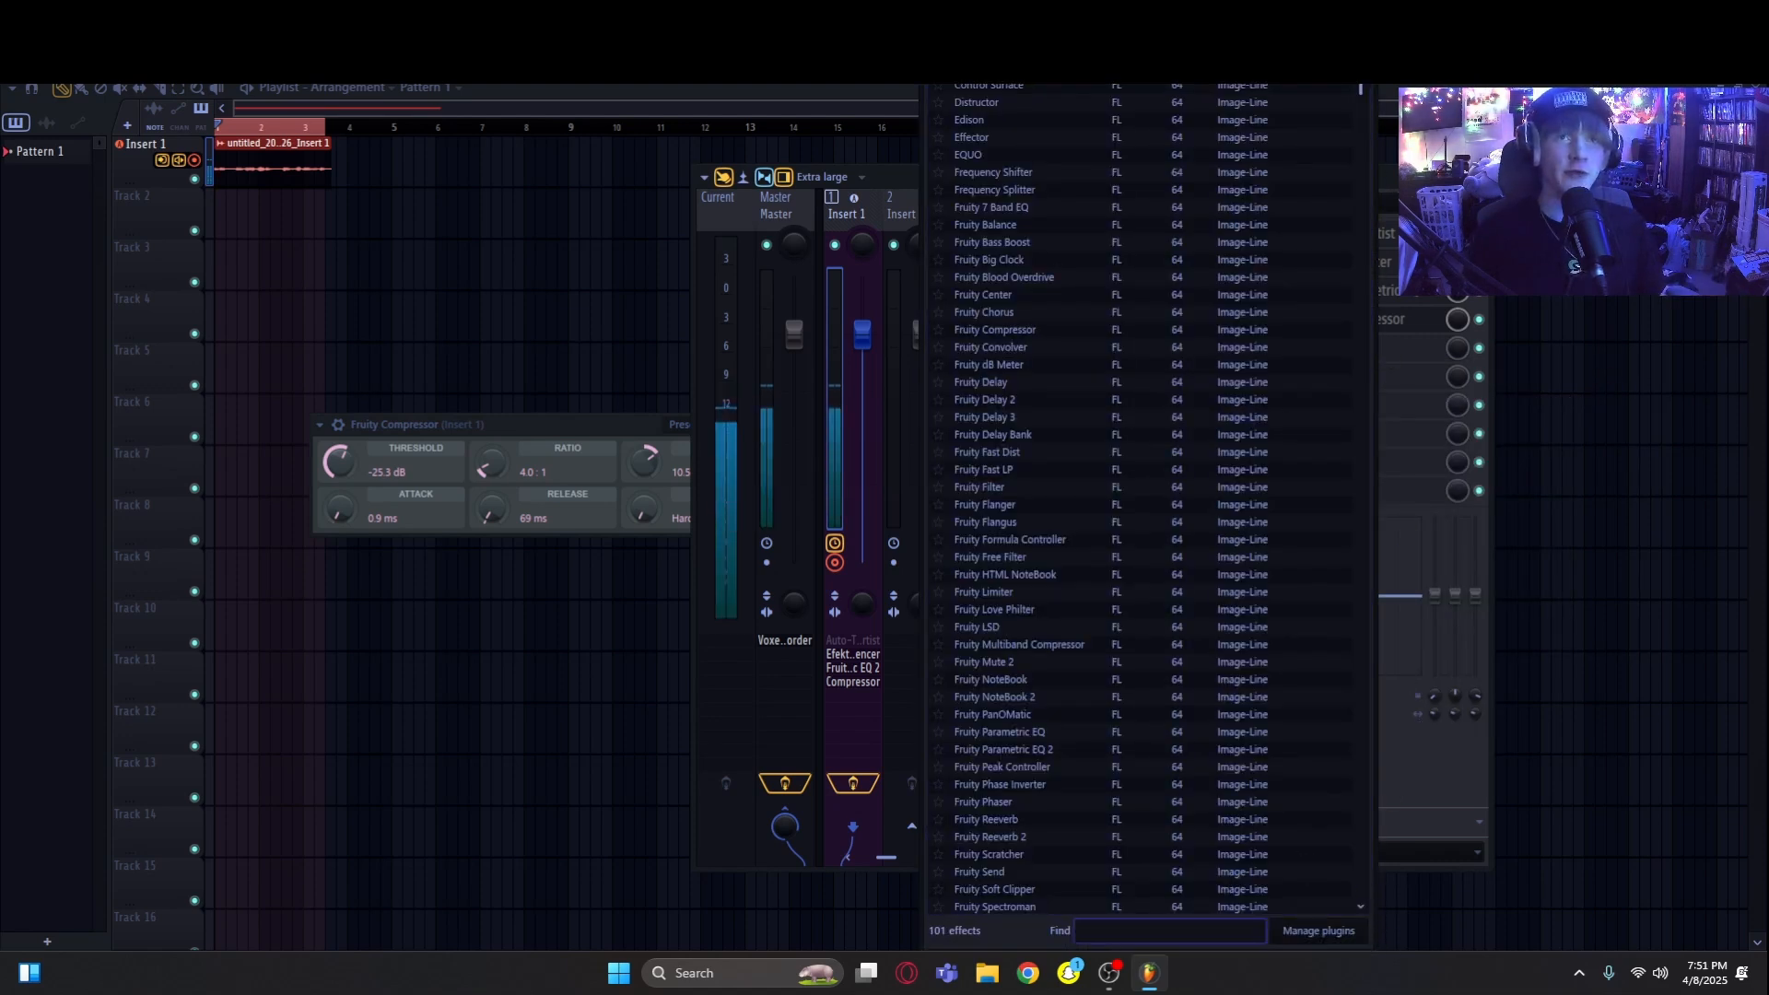
{"action": "left_click", "coordinate": [1360, 22]}
Step: Add Soundgoodizer to slot 5 of Insert 1, searching the full plugin list for "sound"
{"action": "left_click", "coordinate": [1321, 353]}
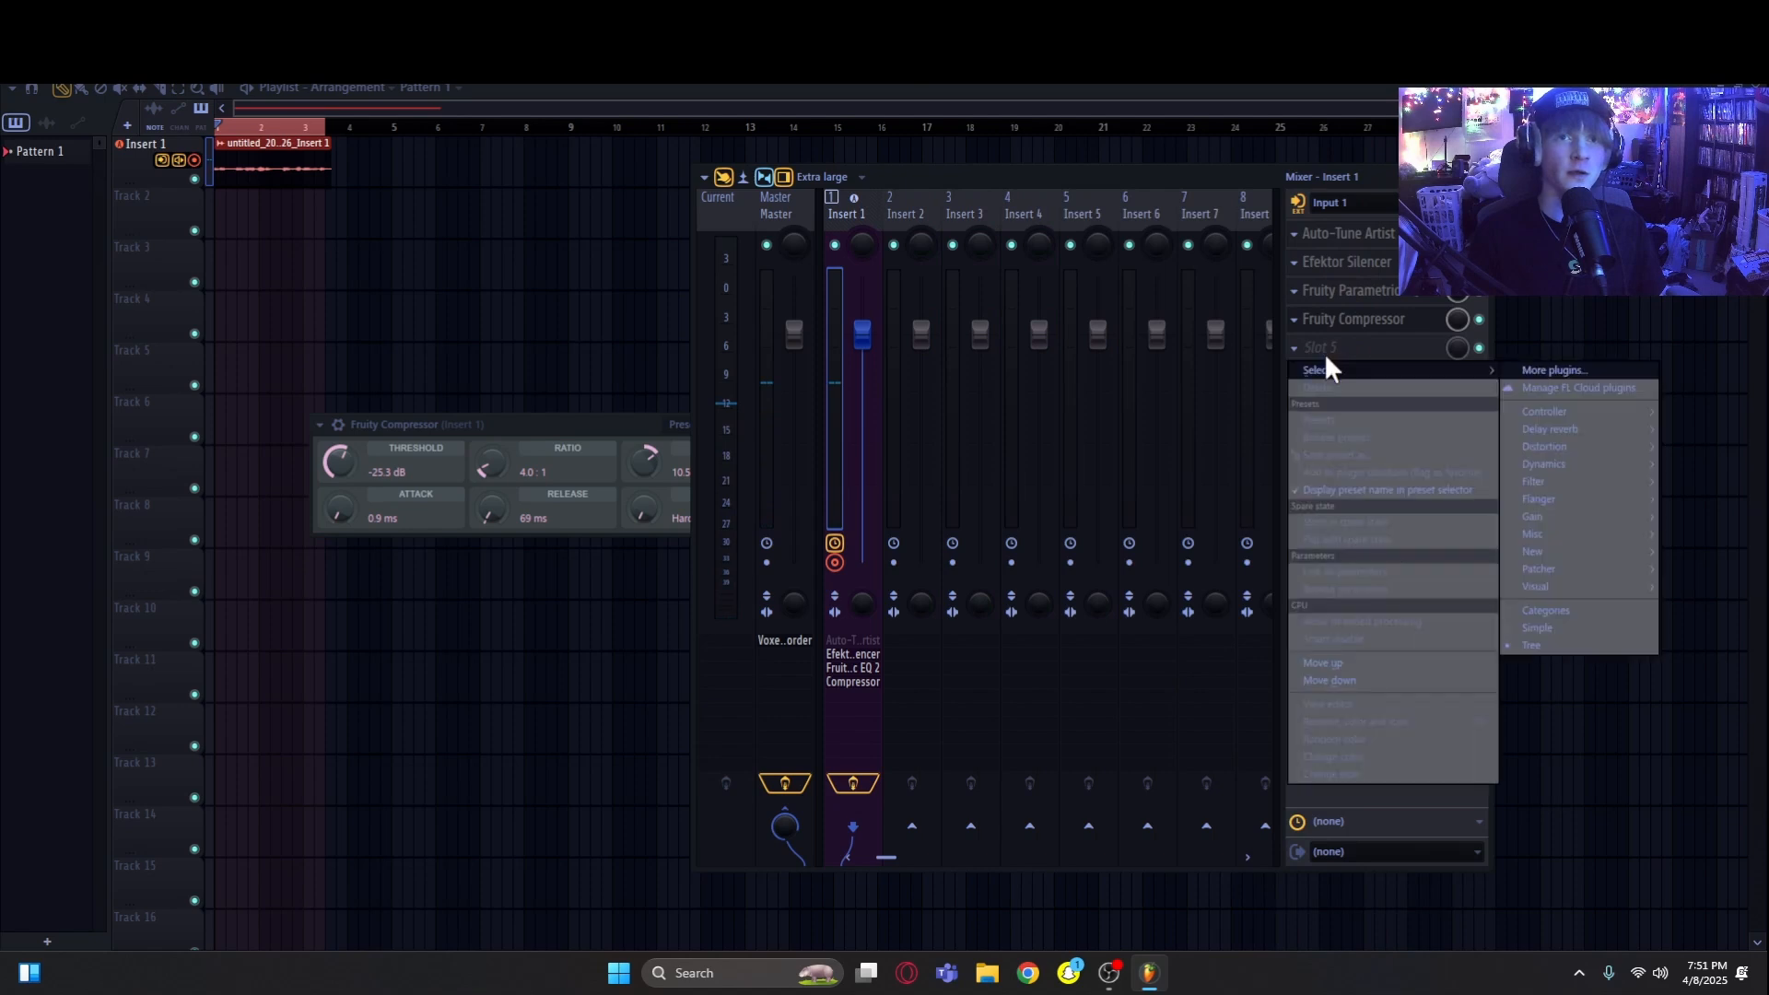
{"action": "mouse_move", "coordinate": [1552, 411]}
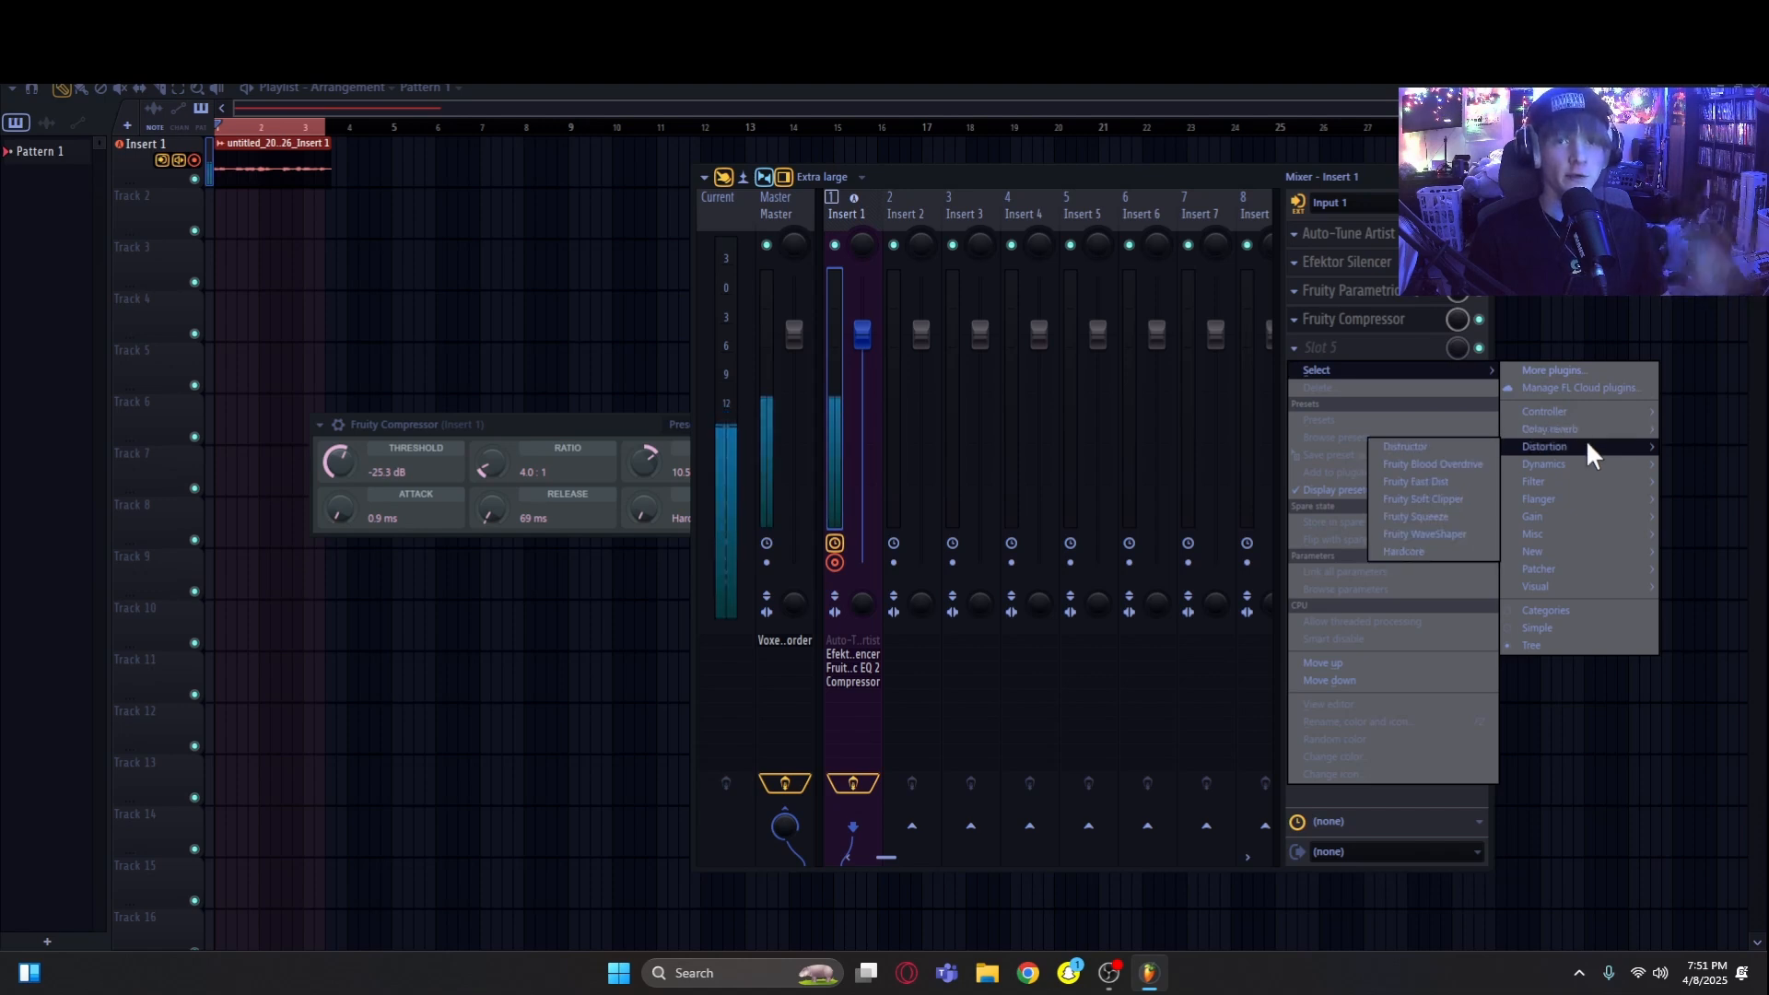
{"action": "mouse_move", "coordinate": [1596, 477]}
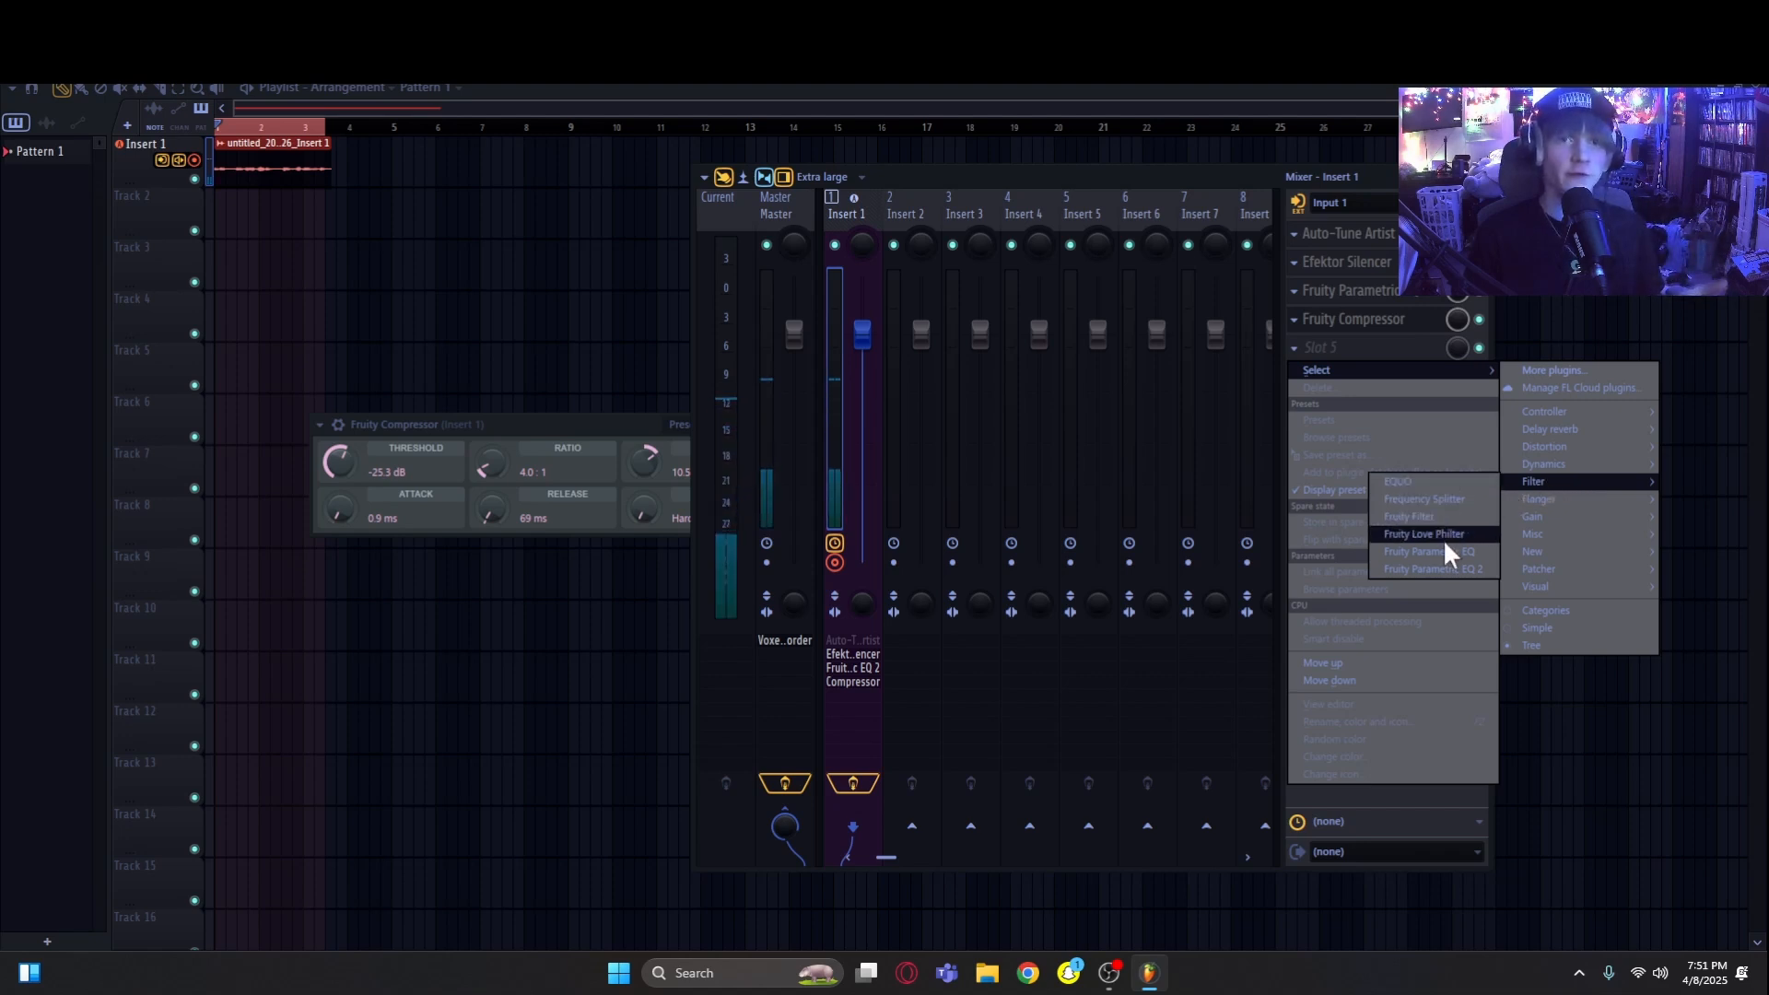
{"action": "mouse_move", "coordinate": [1560, 513]}
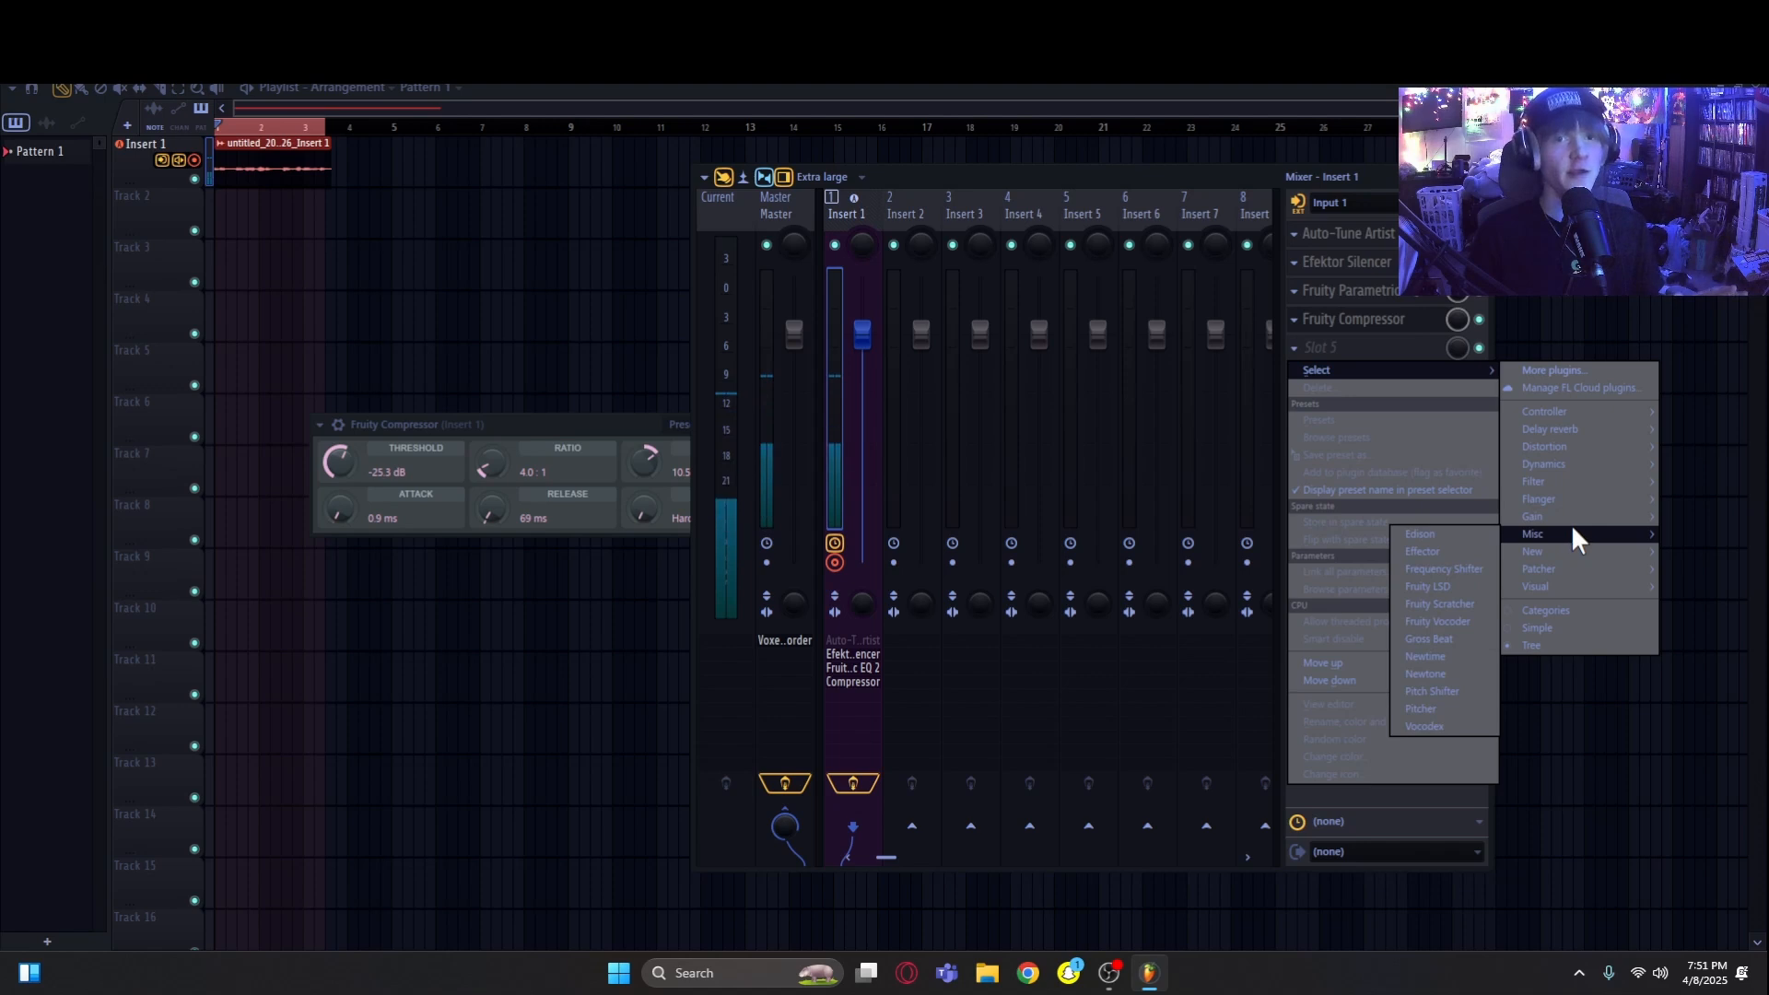
{"action": "mouse_move", "coordinate": [1568, 579]}
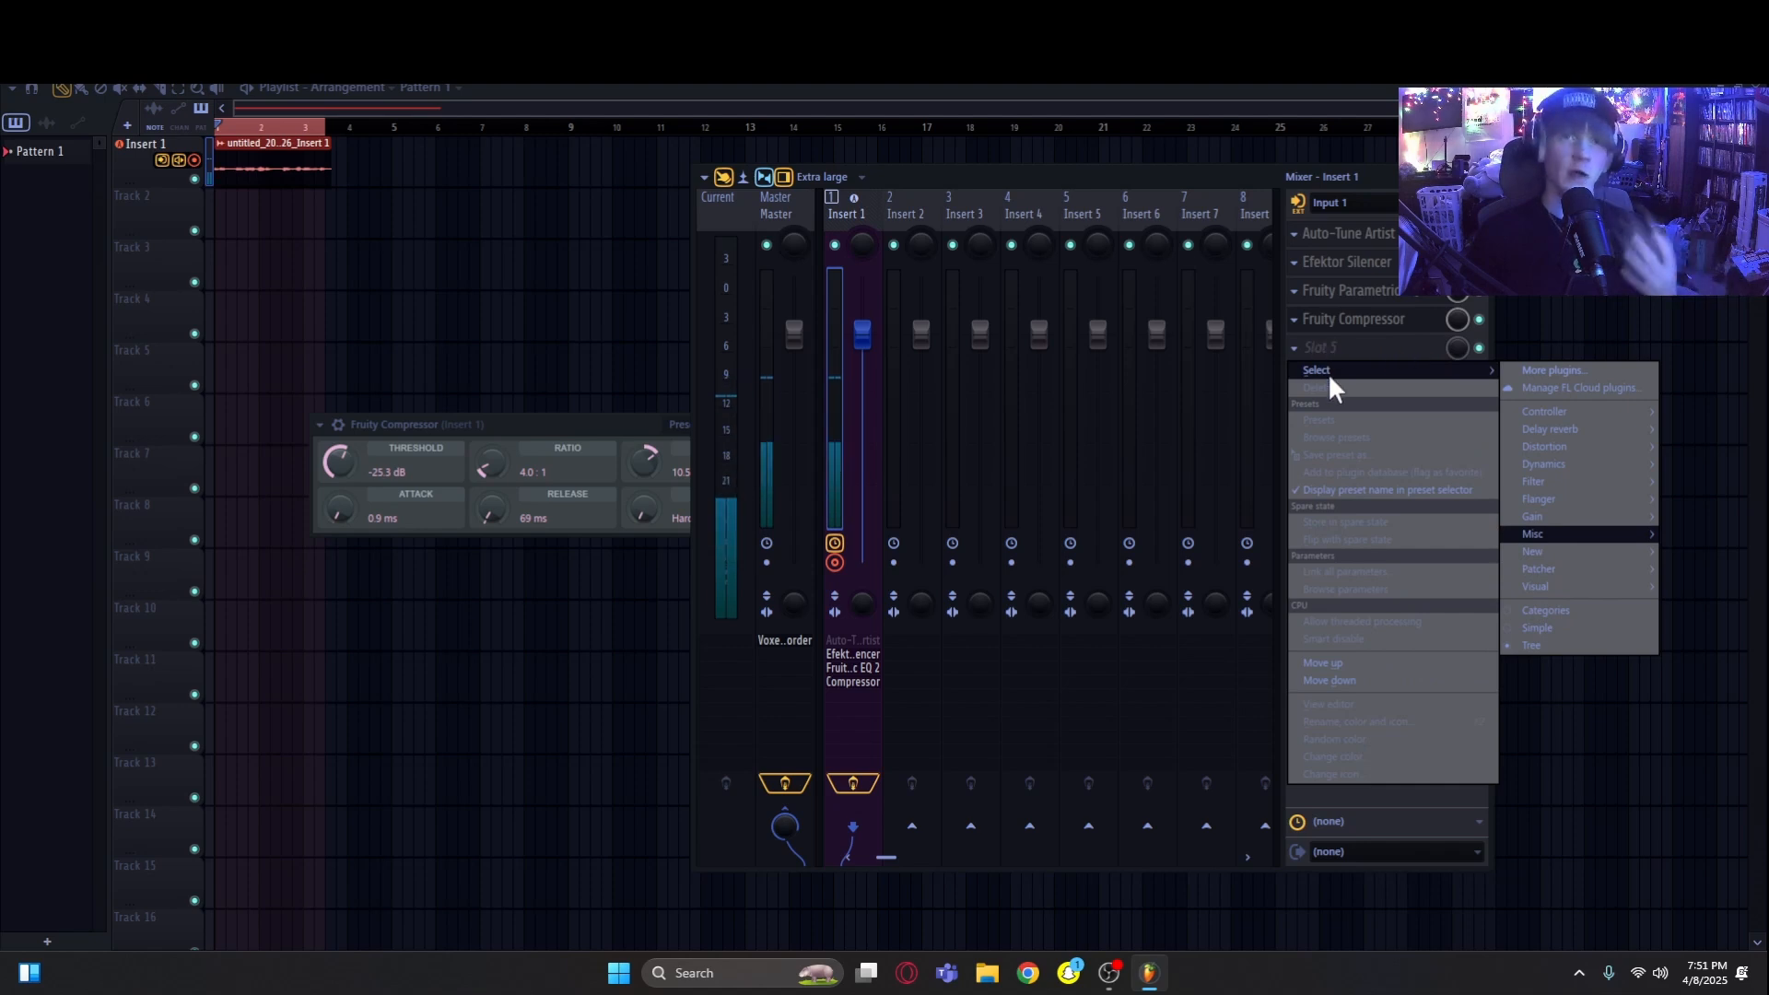
{"action": "left_click", "coordinate": [1576, 371]}
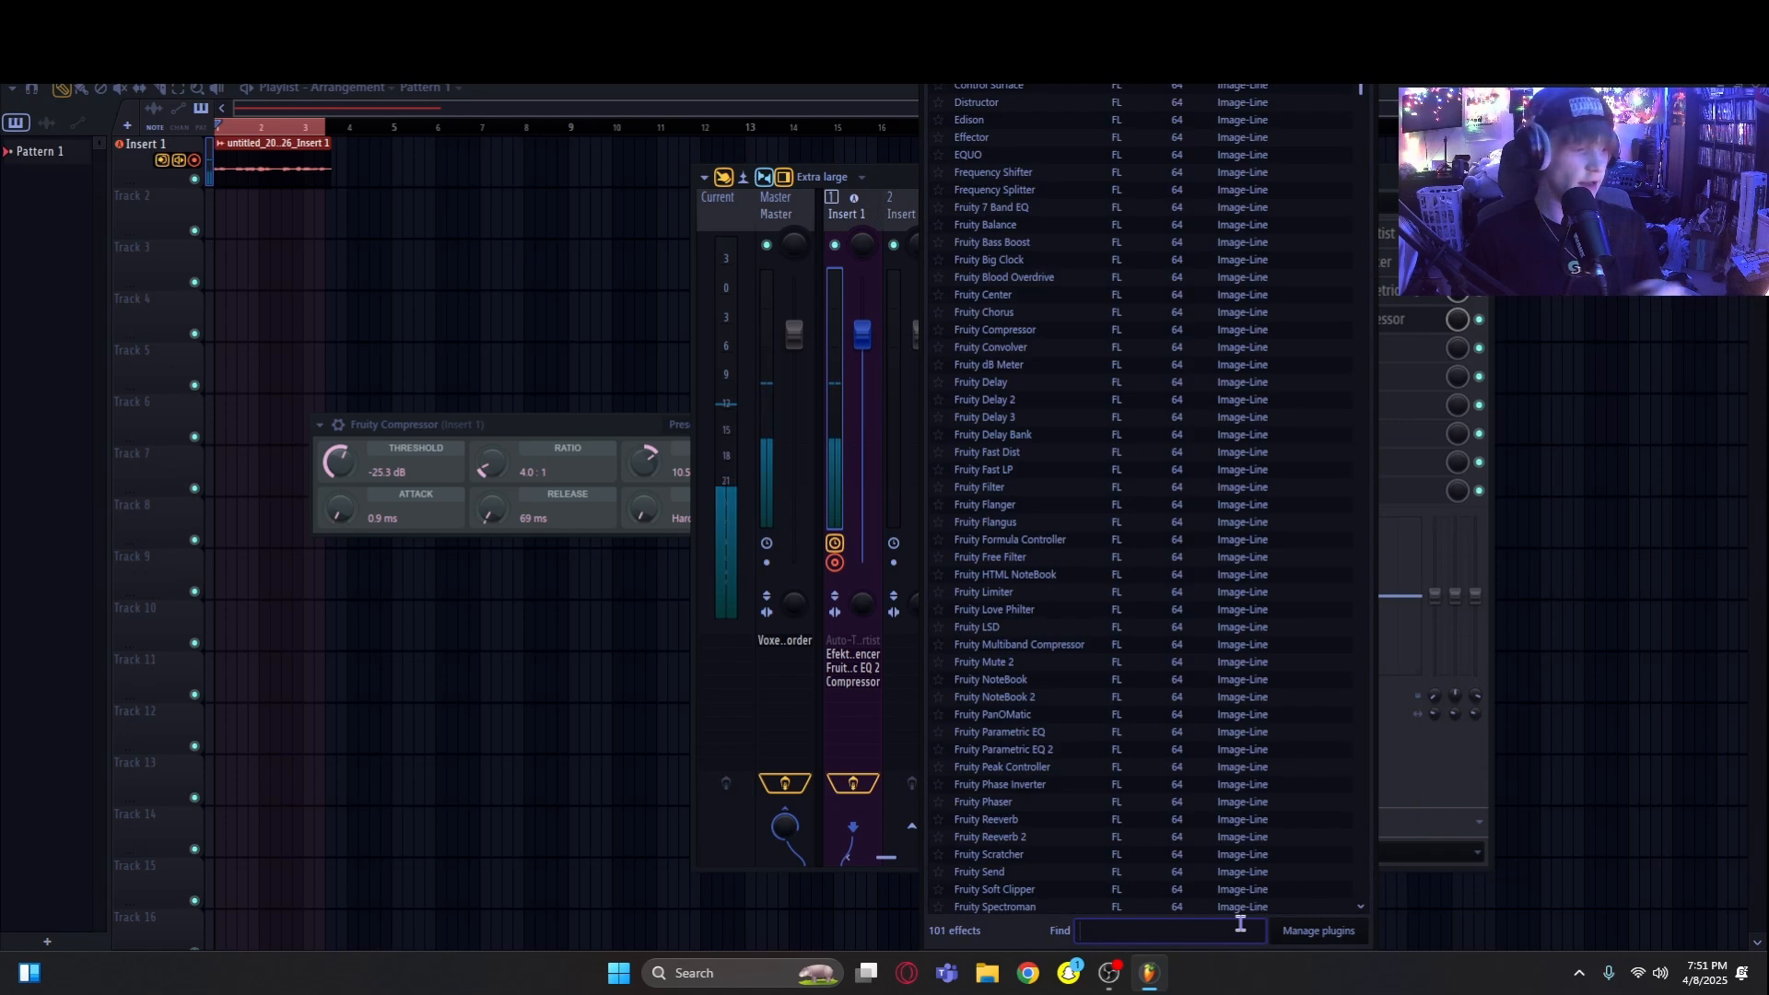
{"action": "type", "text": "sound"}
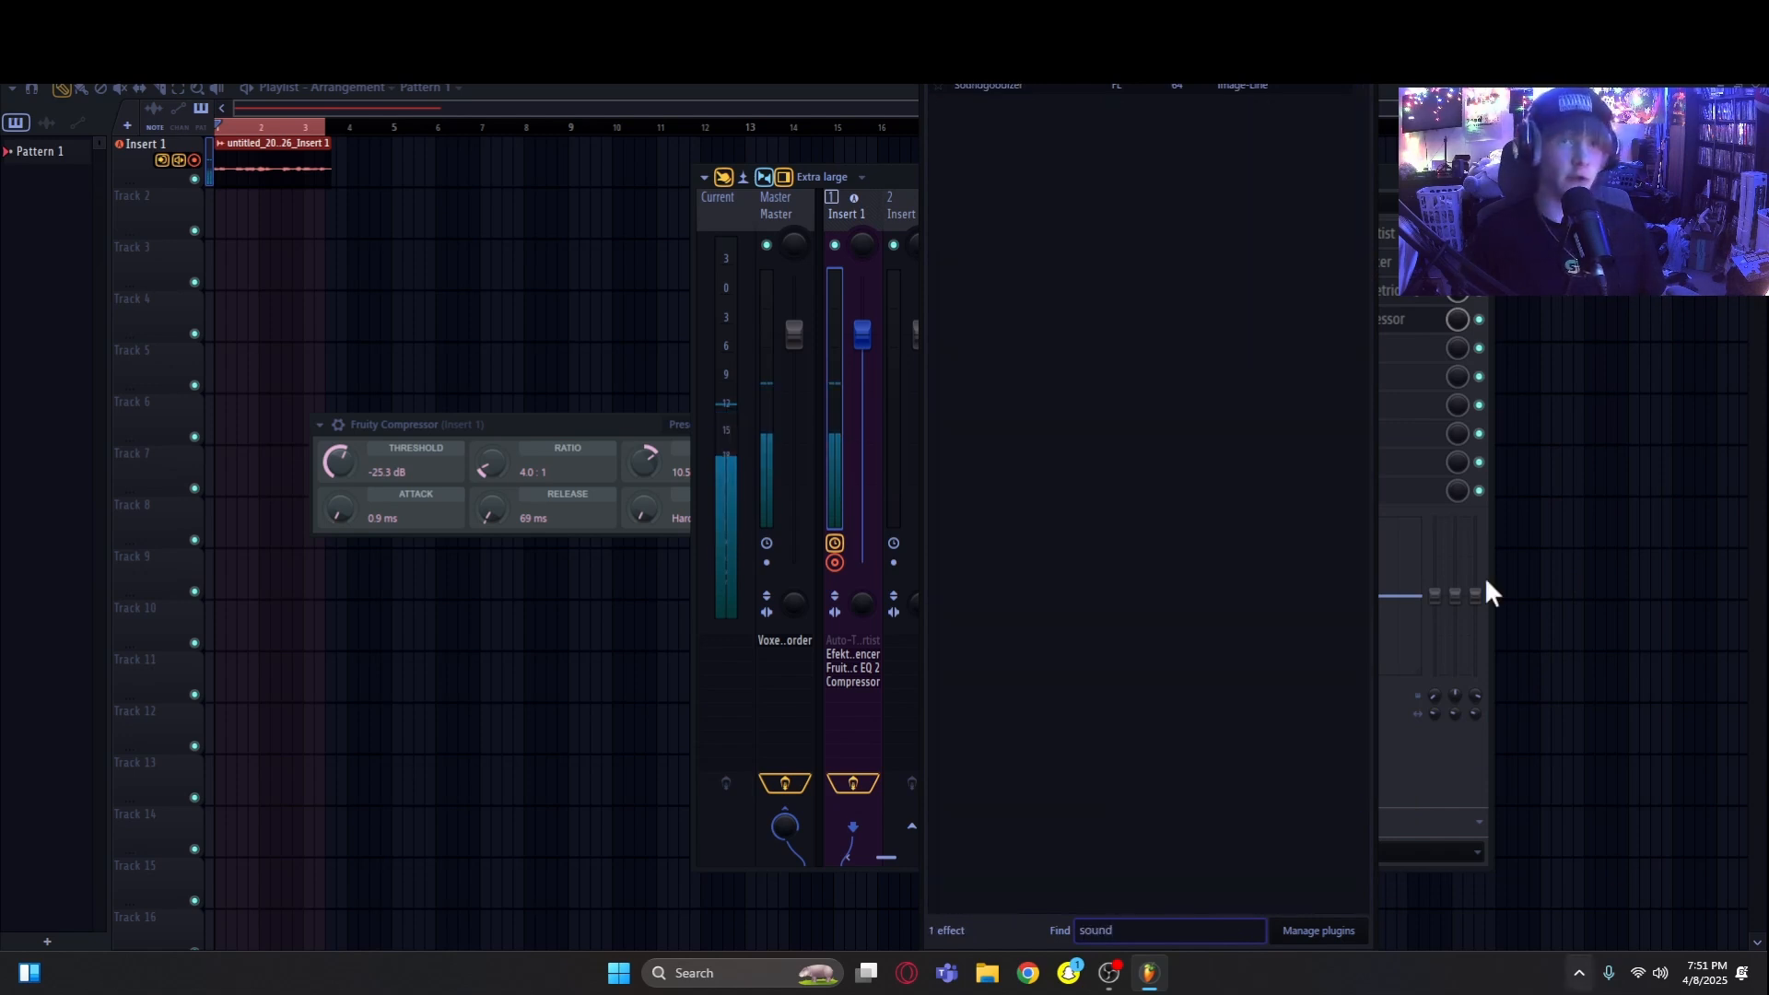
{"action": "left_click", "coordinate": [1263, 86]}
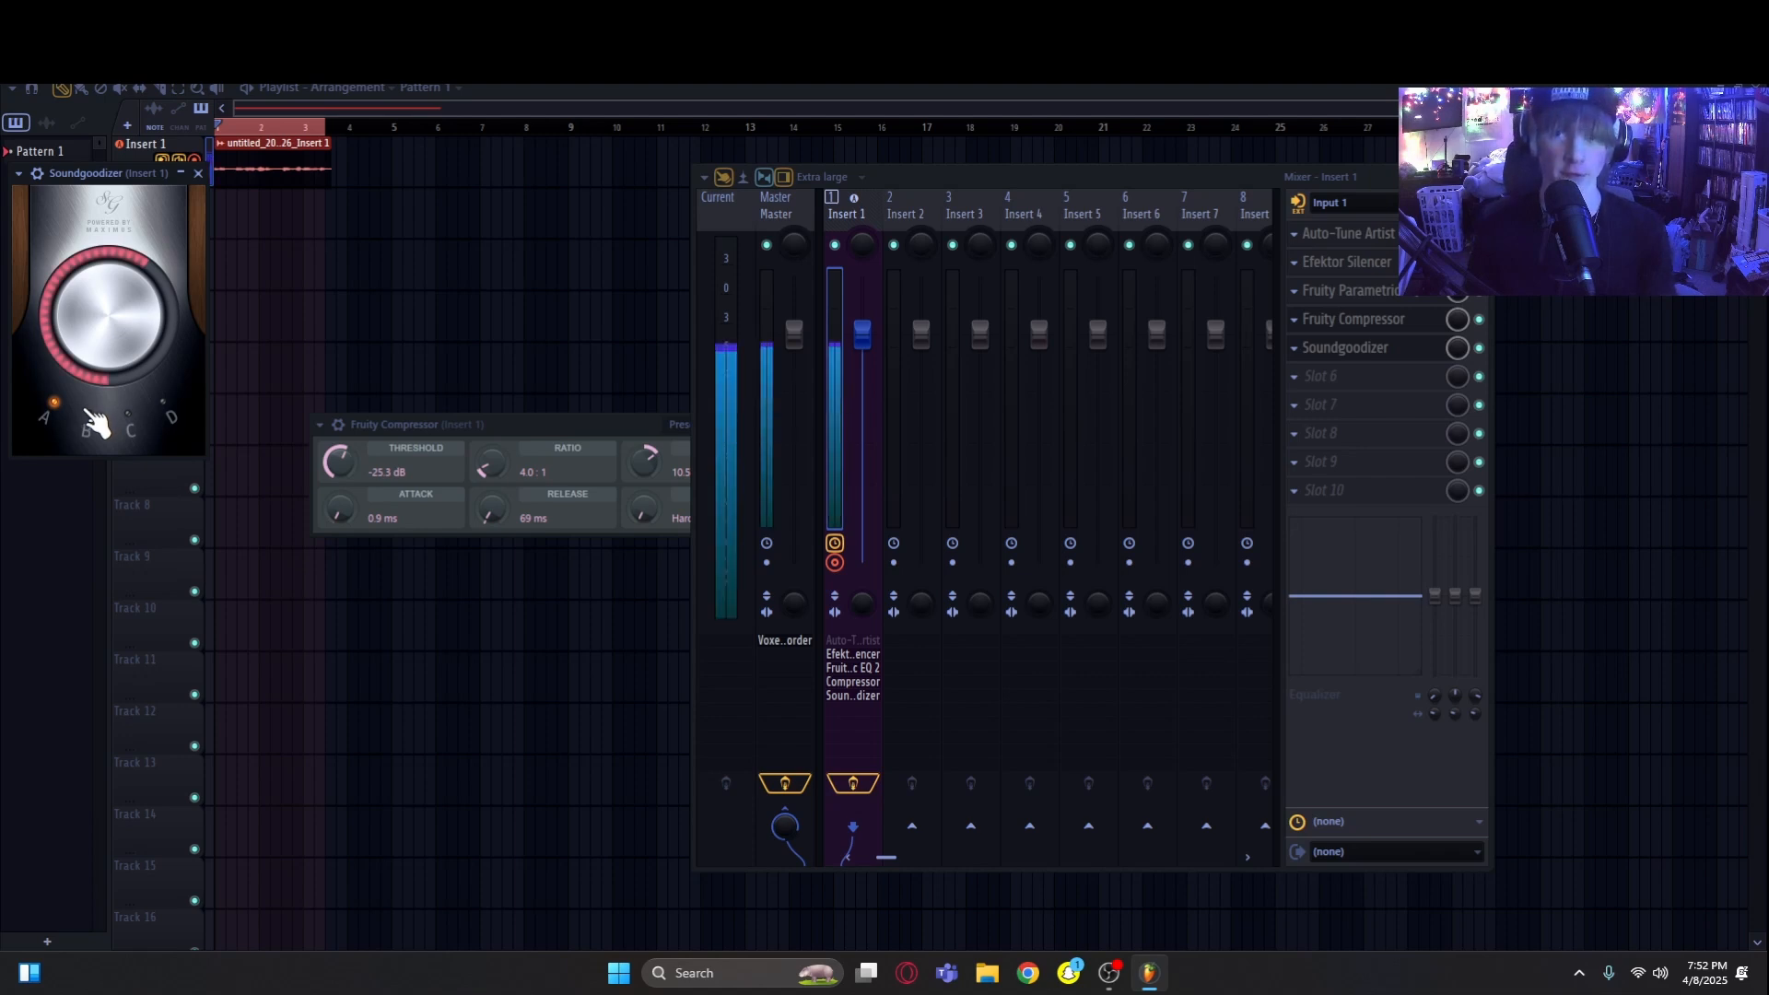
Step: Try Soundgoodizer's different modes, choose mode D and lower the effect amount
{"action": "left_click", "coordinate": [172, 417]}
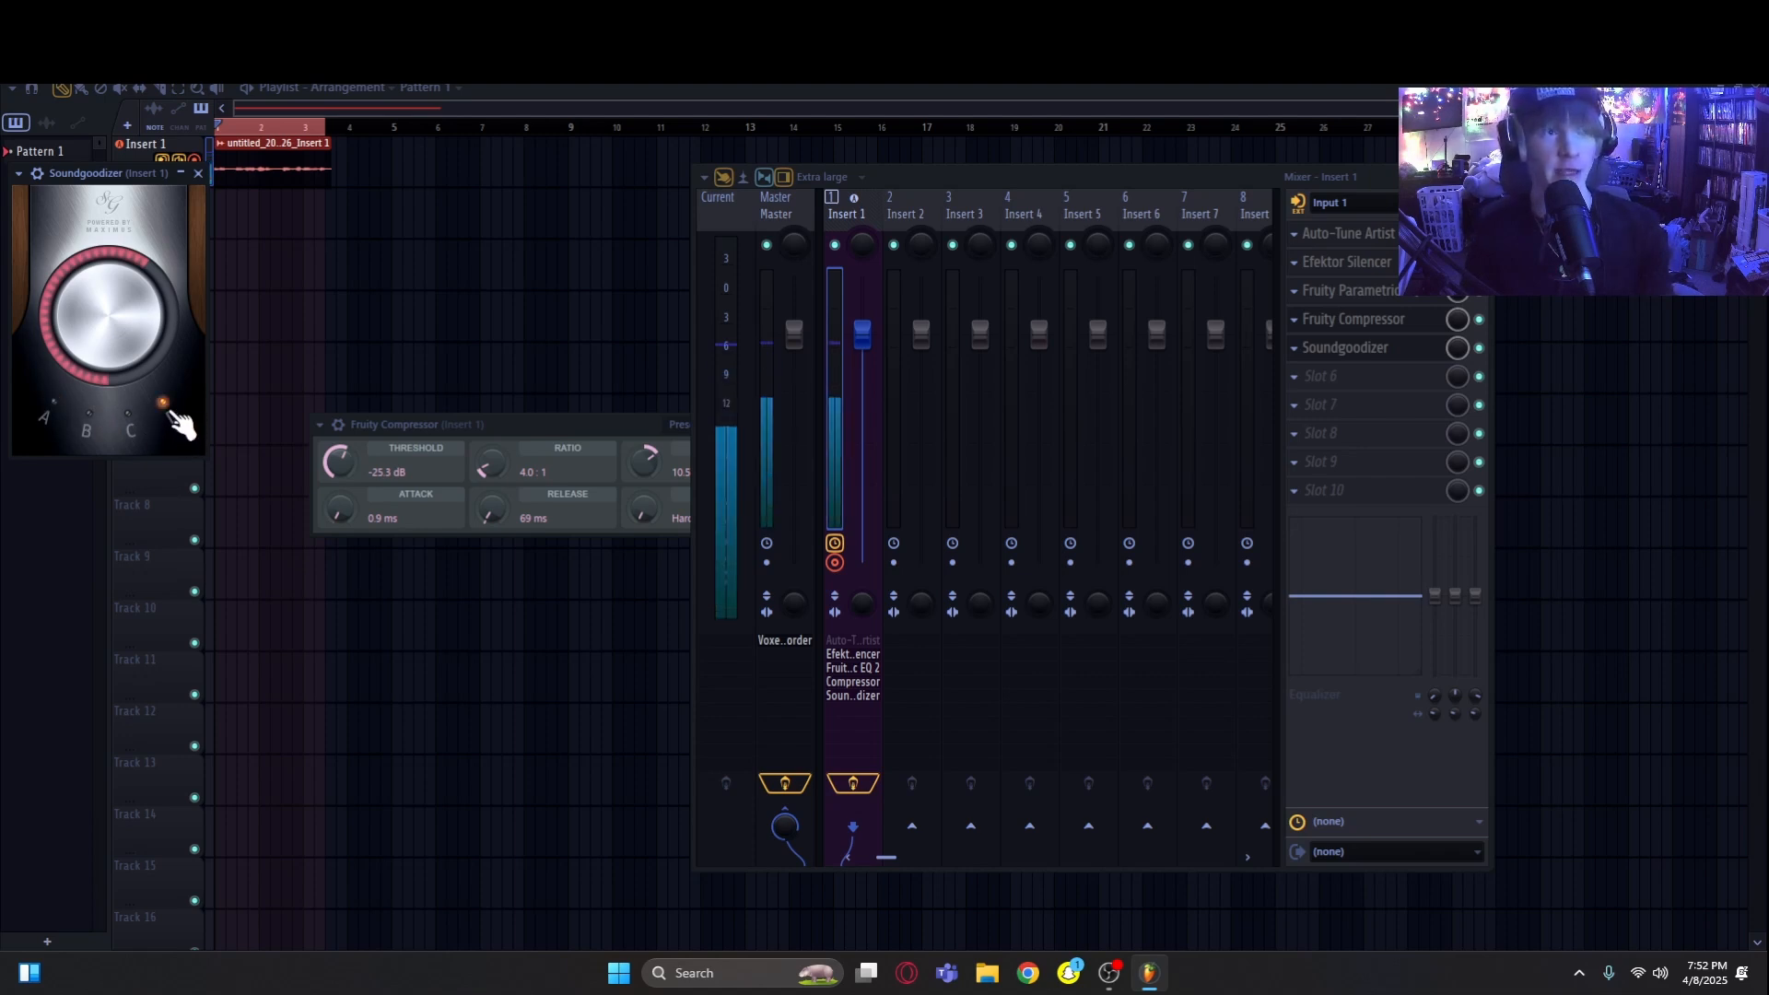
{"action": "left_click", "coordinate": [53, 411]}
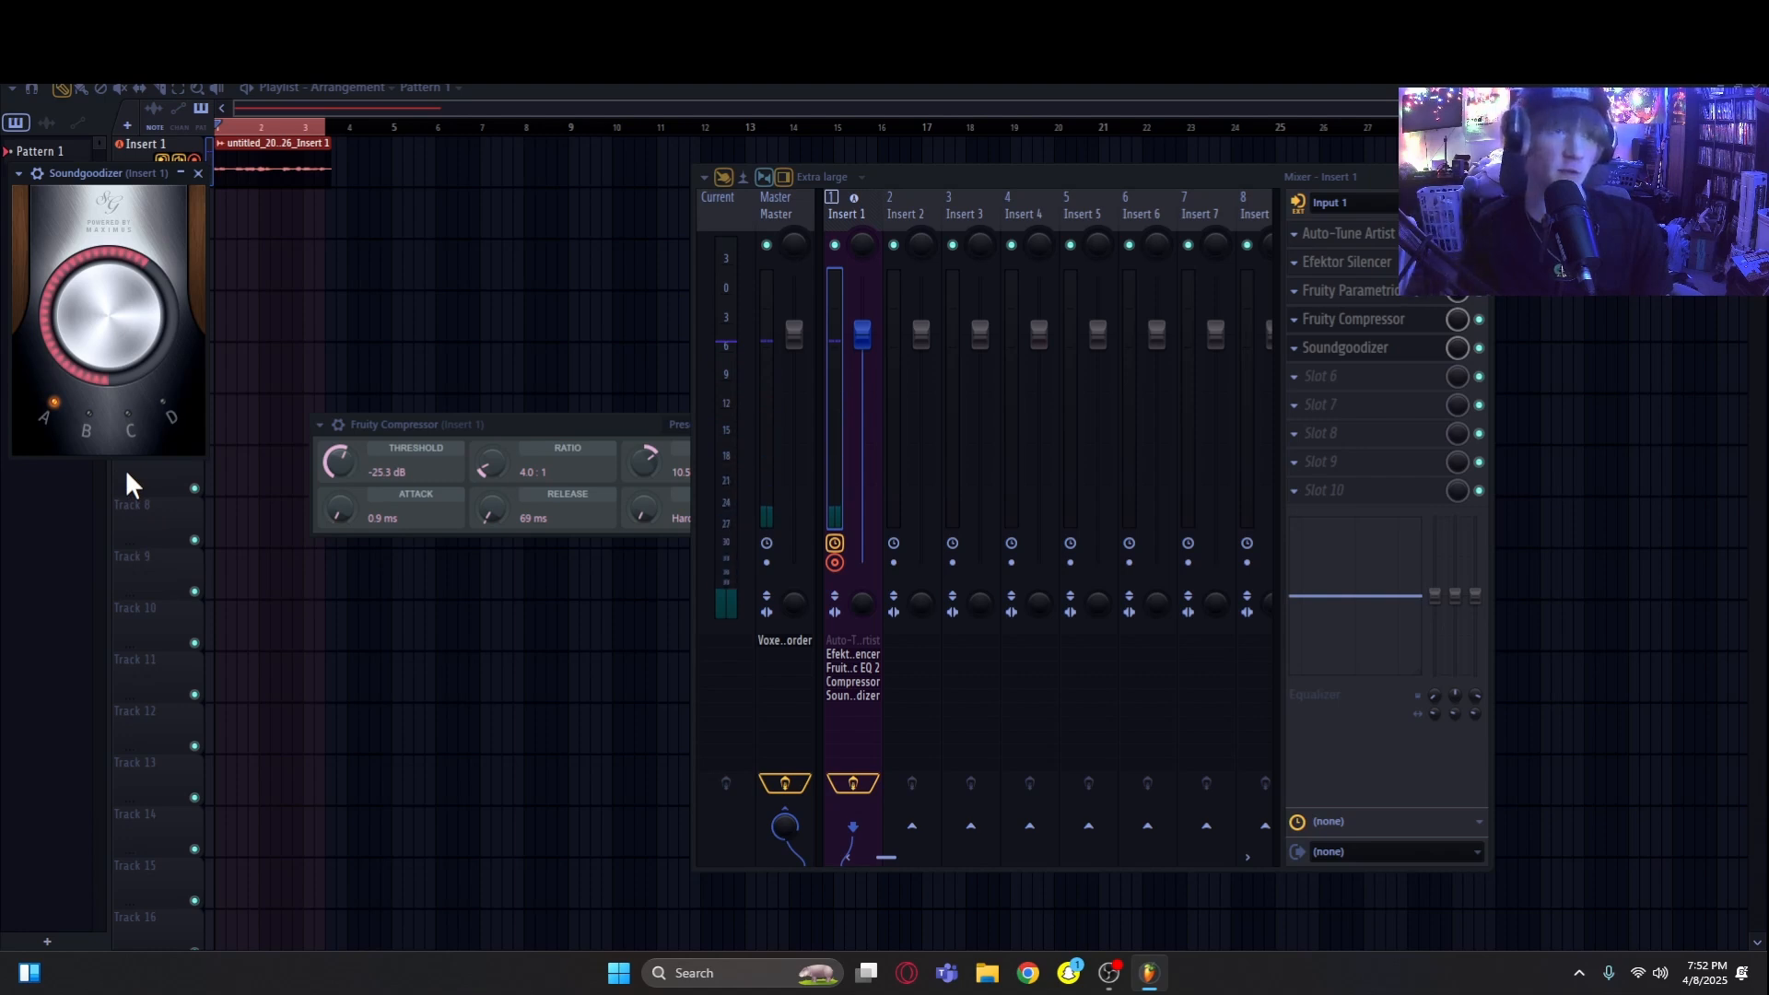
{"action": "left_click", "coordinate": [126, 409]}
{"action": "left_click_drag", "start_coordinate": [129, 323], "coordinate": [129, 343]}
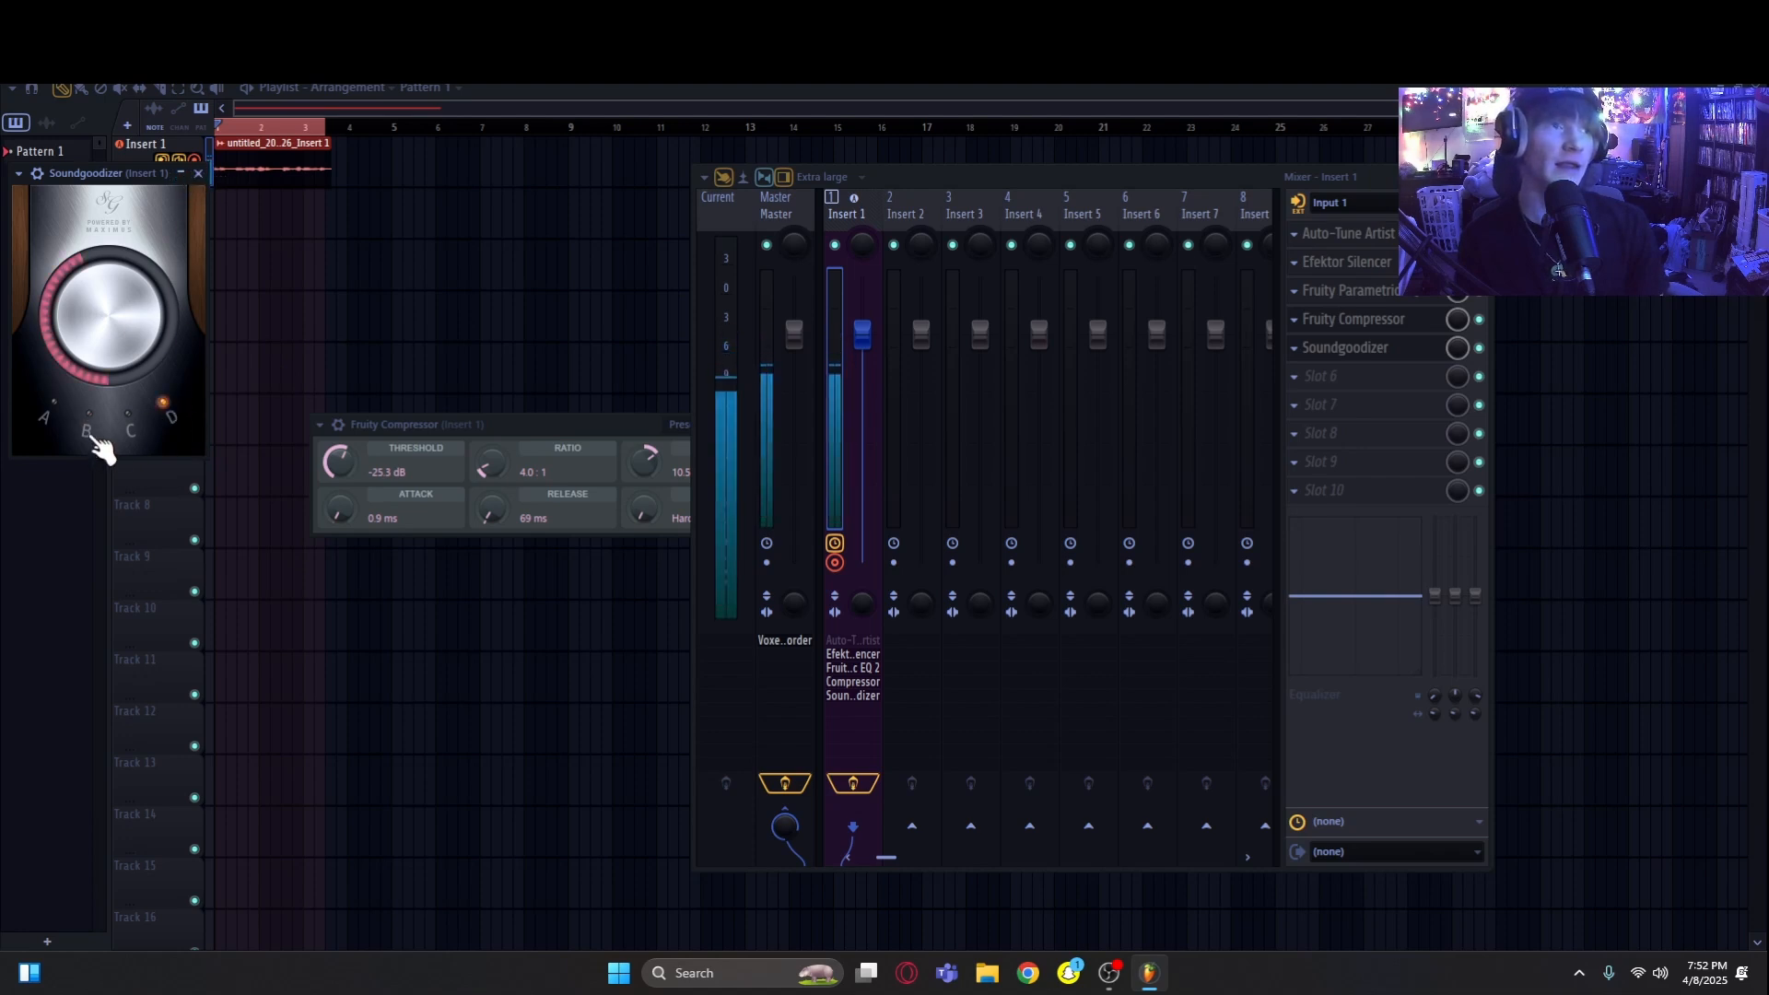
Step: Close the Soundgoodizer and Fruity Compressor windows
{"action": "left_click", "coordinate": [200, 175]}
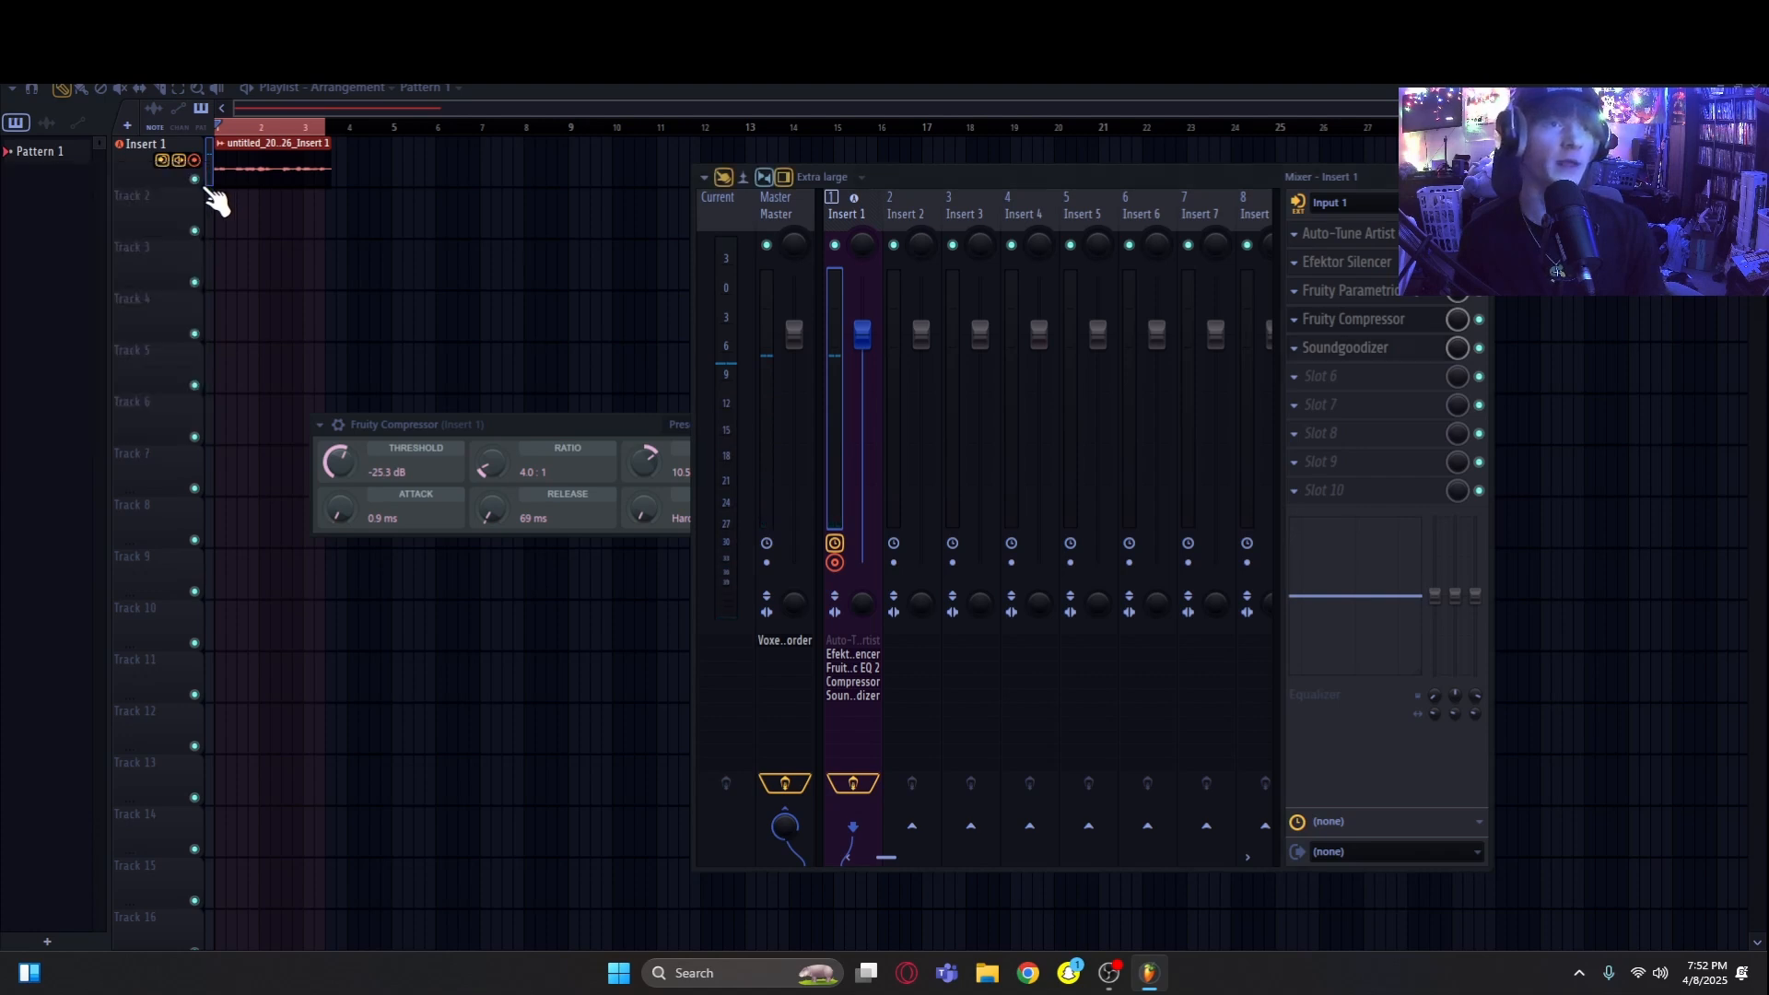
{"action": "left_click_drag", "start_coordinate": [562, 429], "coordinate": [419, 417]}
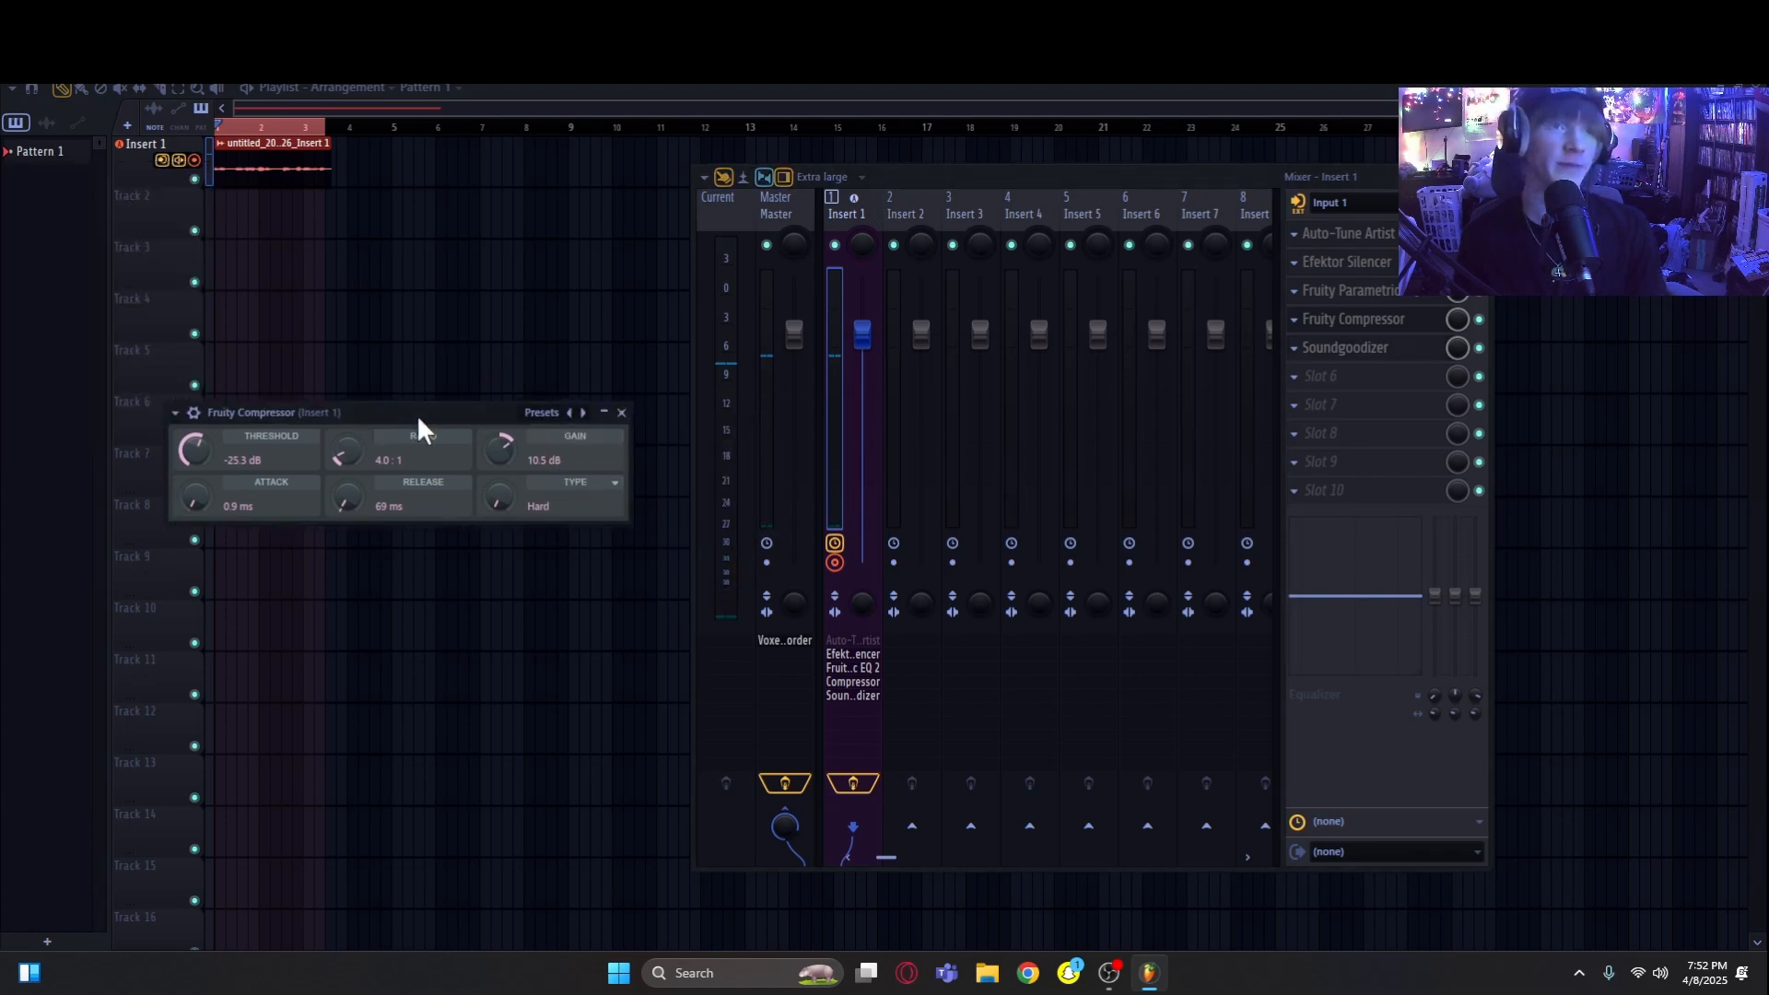
{"action": "left_click", "coordinate": [622, 414]}
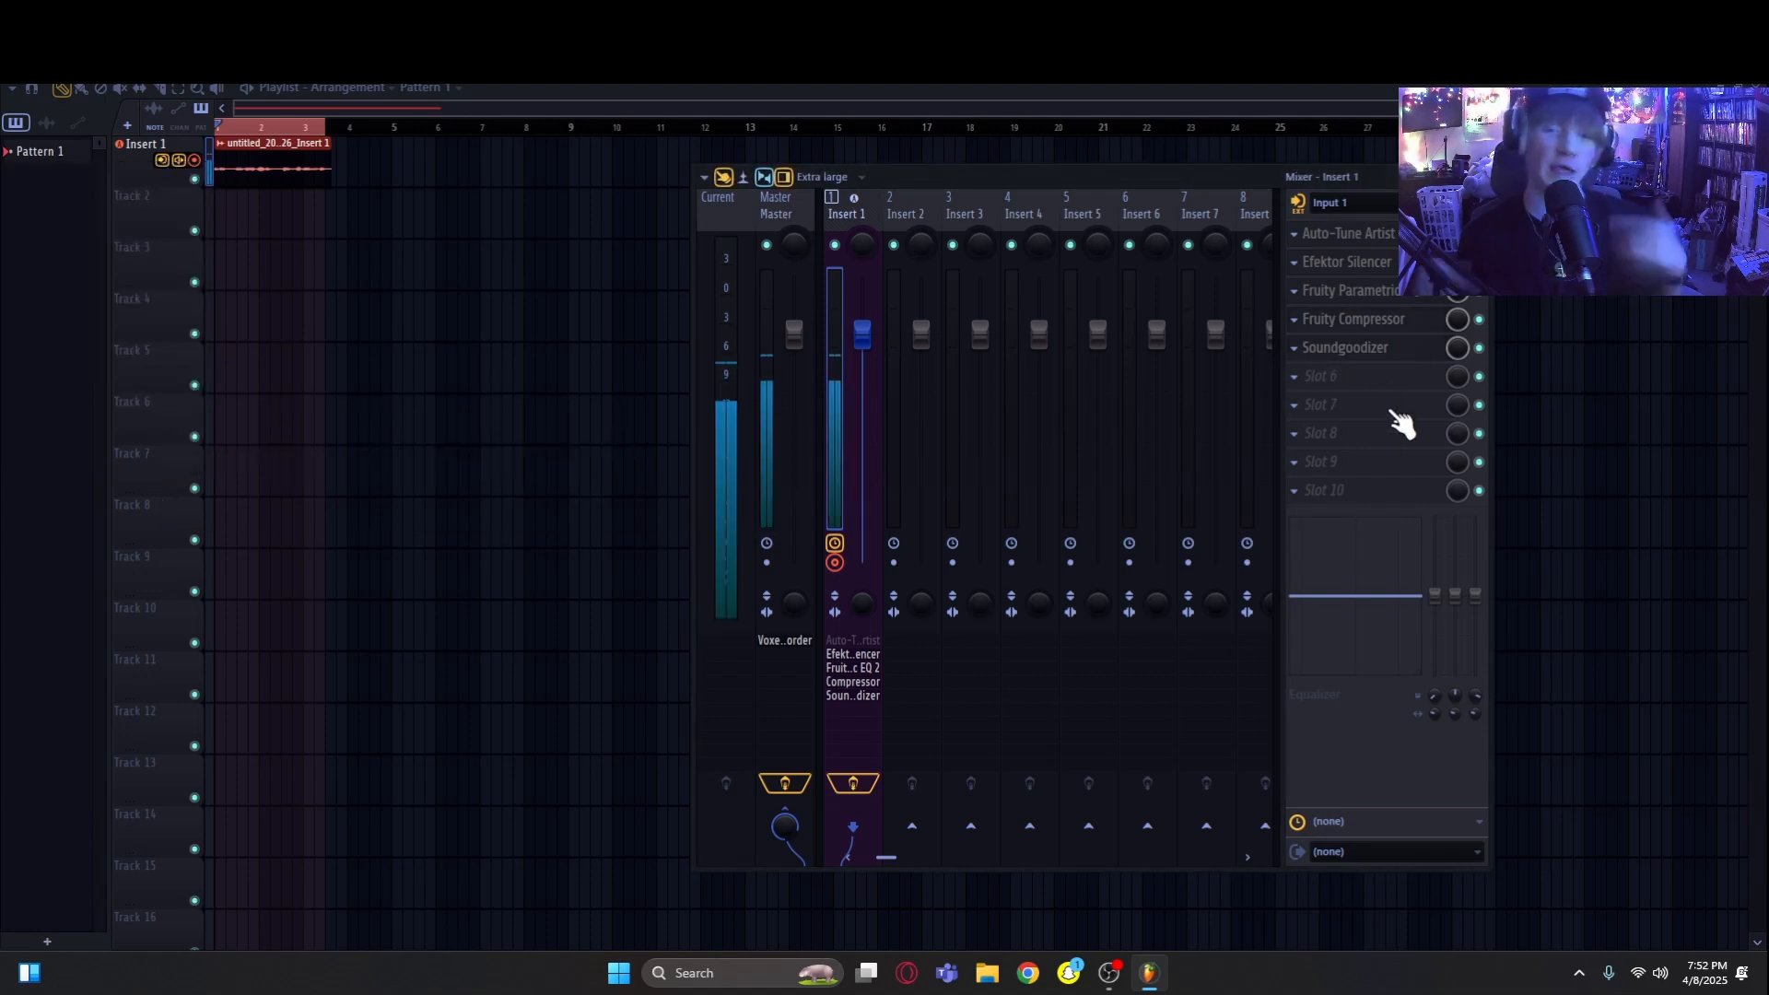
Step: Add Acon Digital Reverb SOLO to slot 6 of Insert 1, searching the plugin list for "rev"
{"action": "left_click", "coordinate": [1324, 378]}
{"action": "left_click", "coordinate": [1550, 396]}
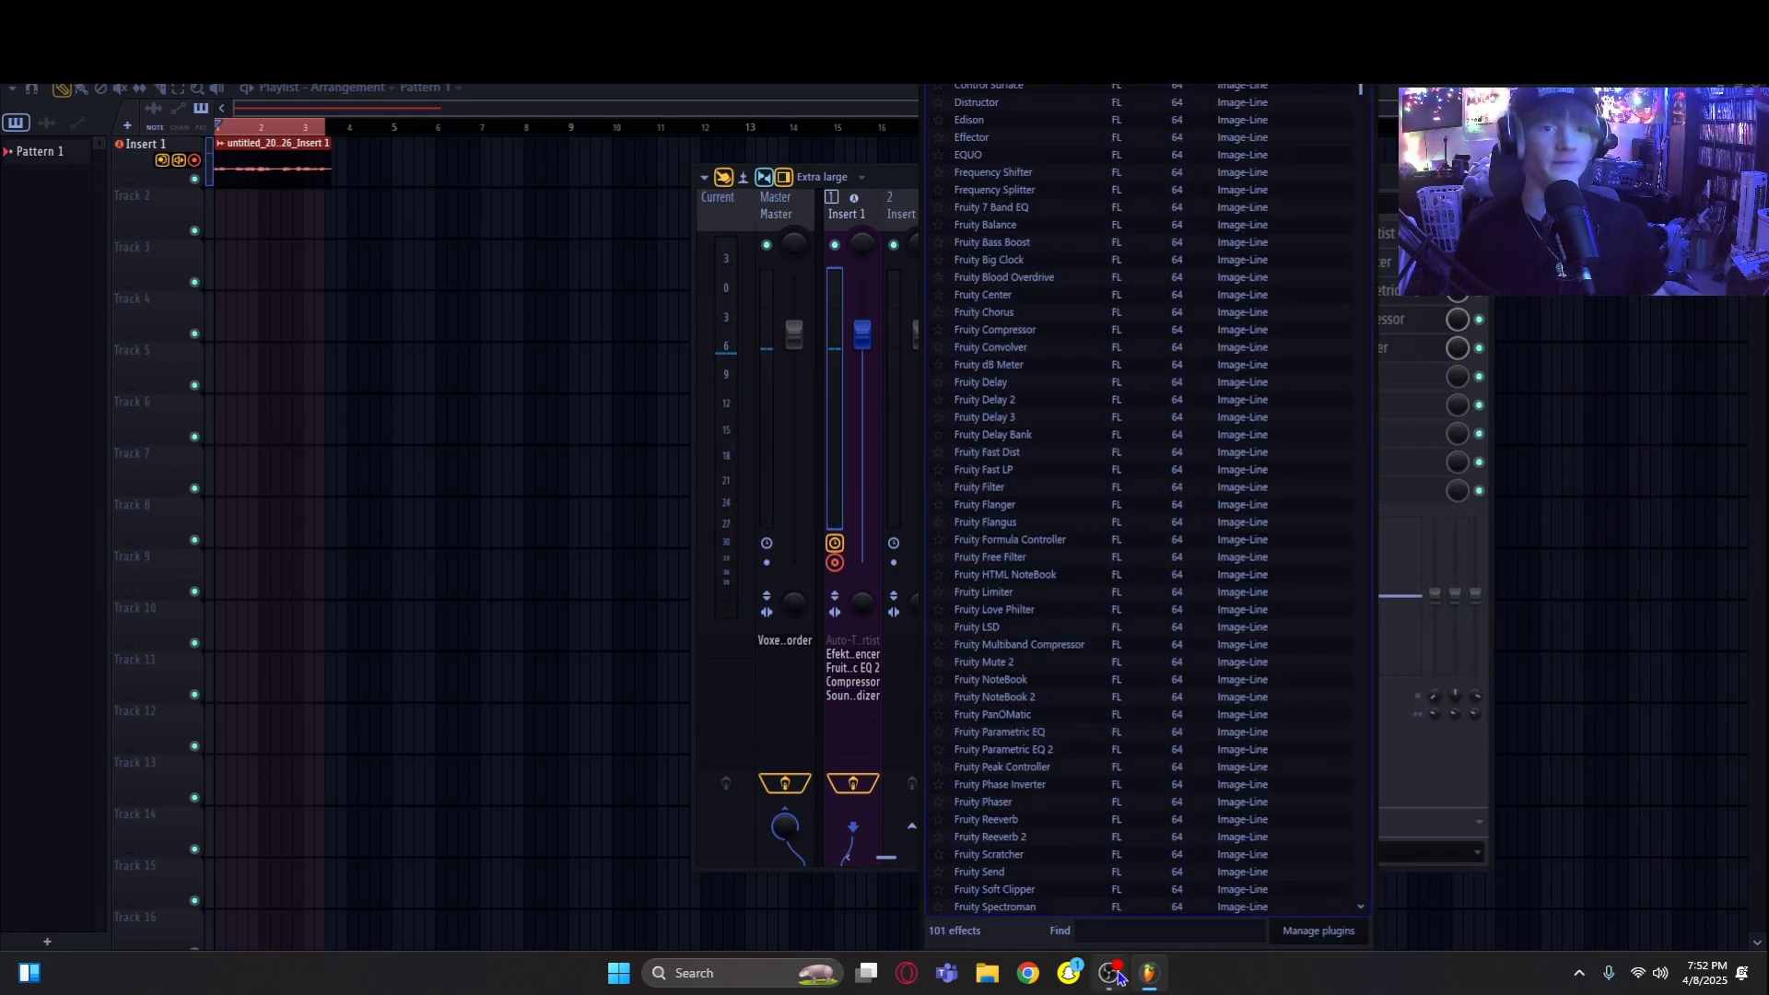
{"action": "type", "text": "re"}
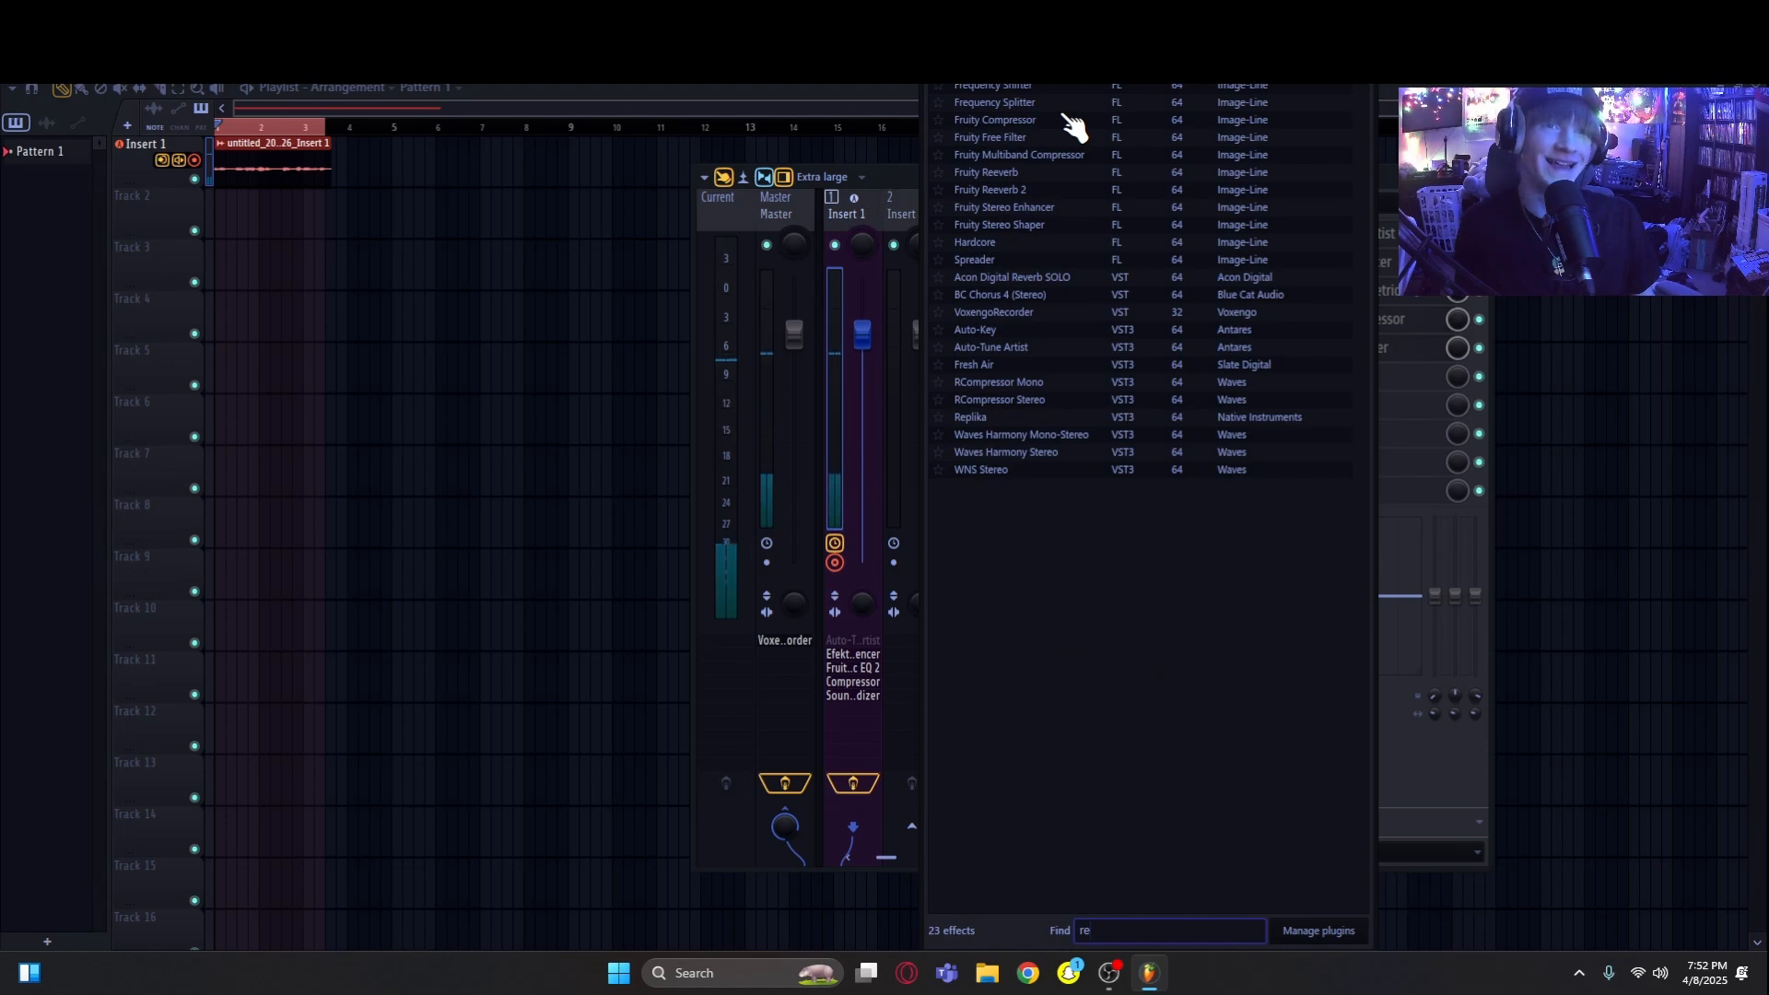
{"action": "type", "text": "v"}
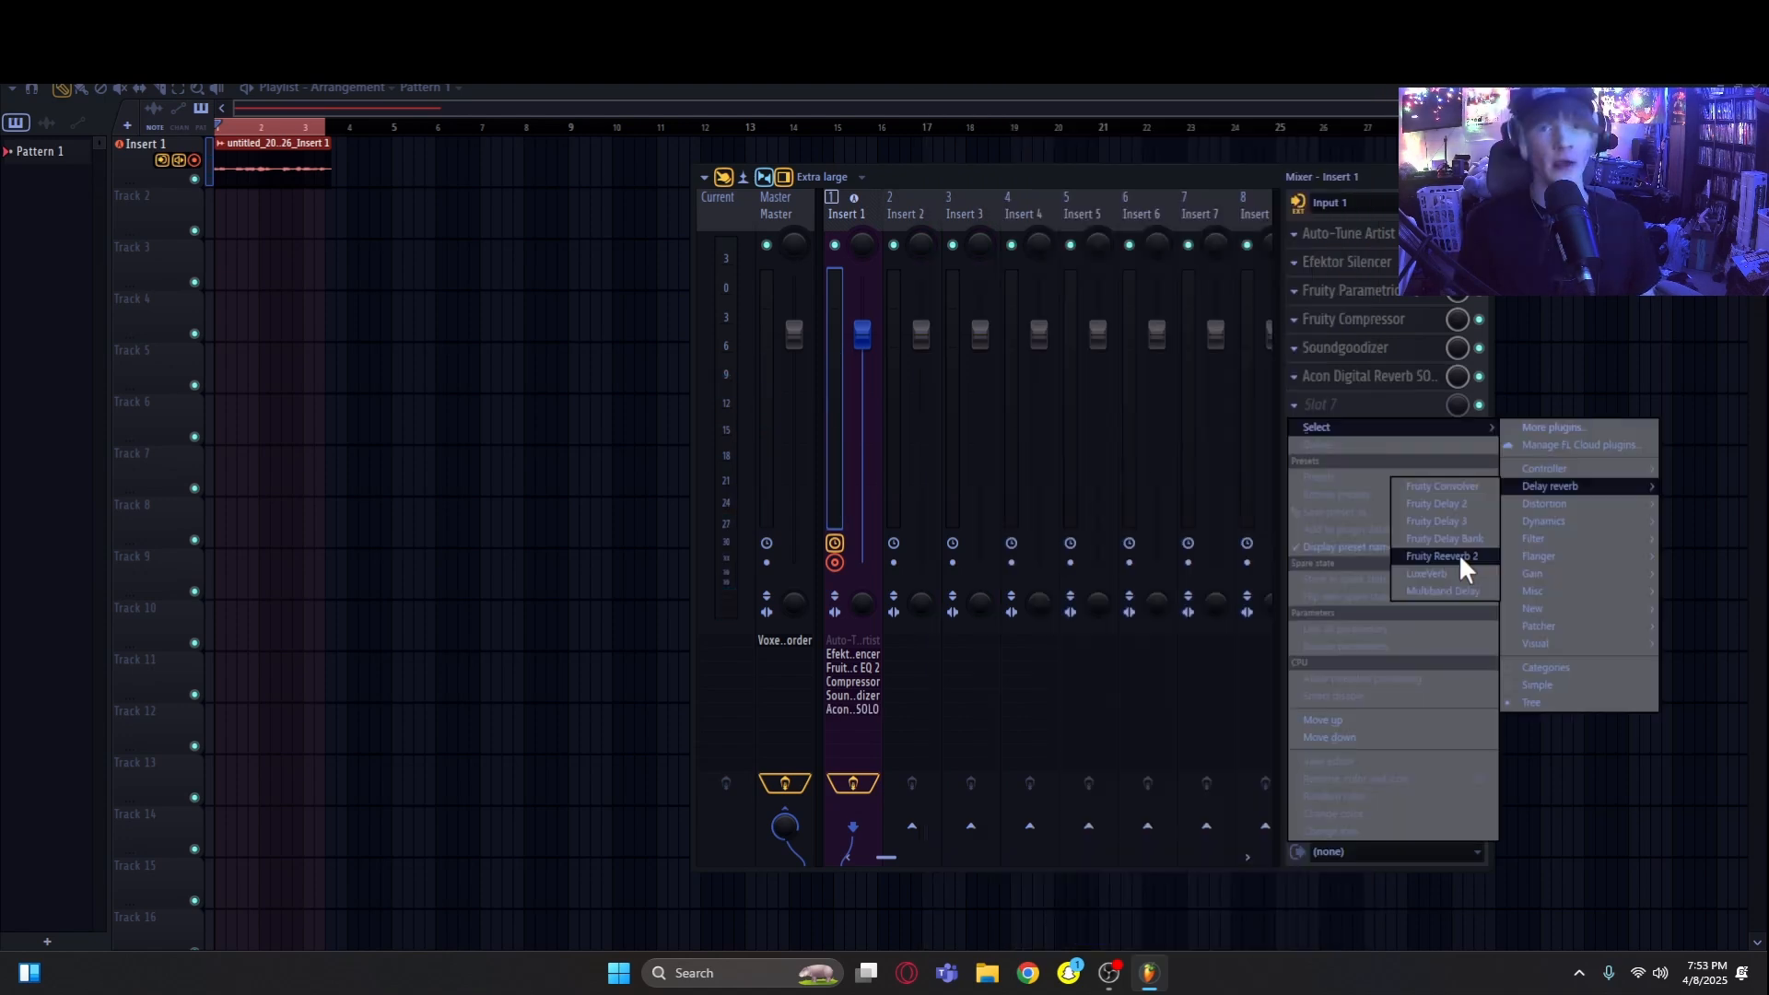
Step: Add Fruity Reeverb 2 from the delay and reverb effects to slot 7 of Insert 1 and reposition its window
{"action": "left_click", "coordinate": [1458, 555]}
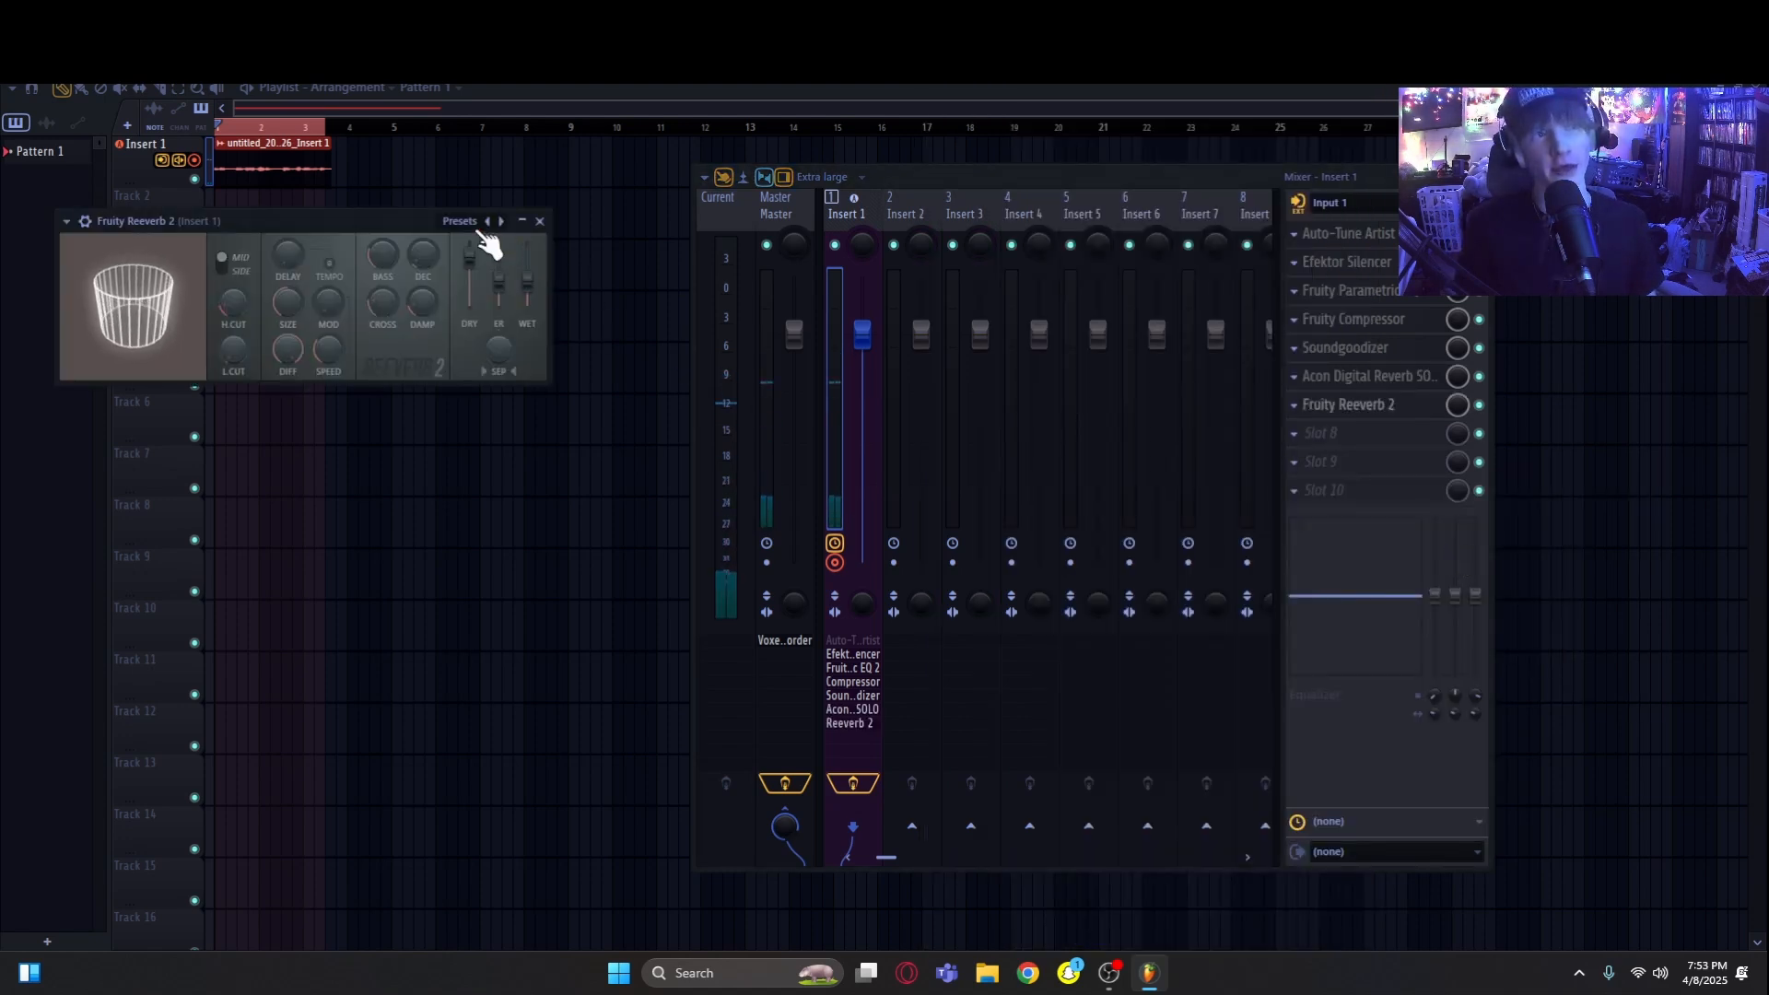
{"action": "left_click_drag", "start_coordinate": [424, 223], "coordinate": [738, 420]}
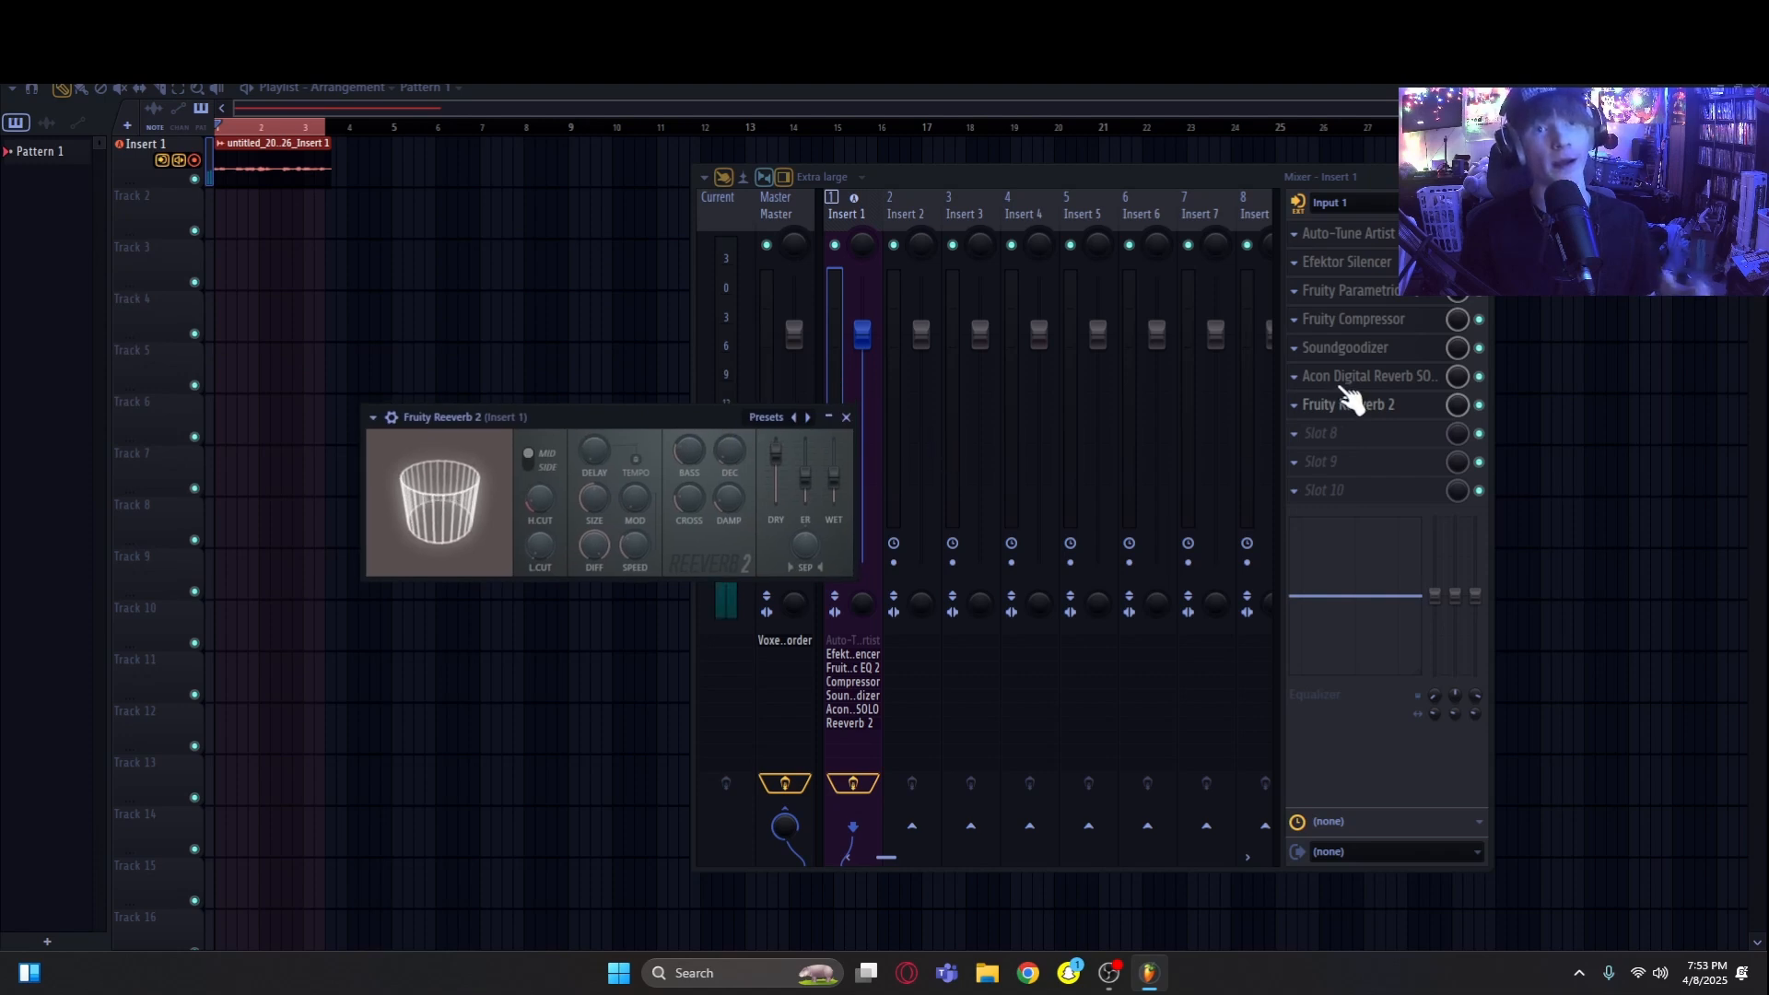
Step: Remove Acon Digital Reverb SOLO from slot 6 and move Fruity Reeverb 2 up into that slot
{"action": "left_click", "coordinate": [1309, 401]}
{"action": "left_click", "coordinate": [1321, 416]}
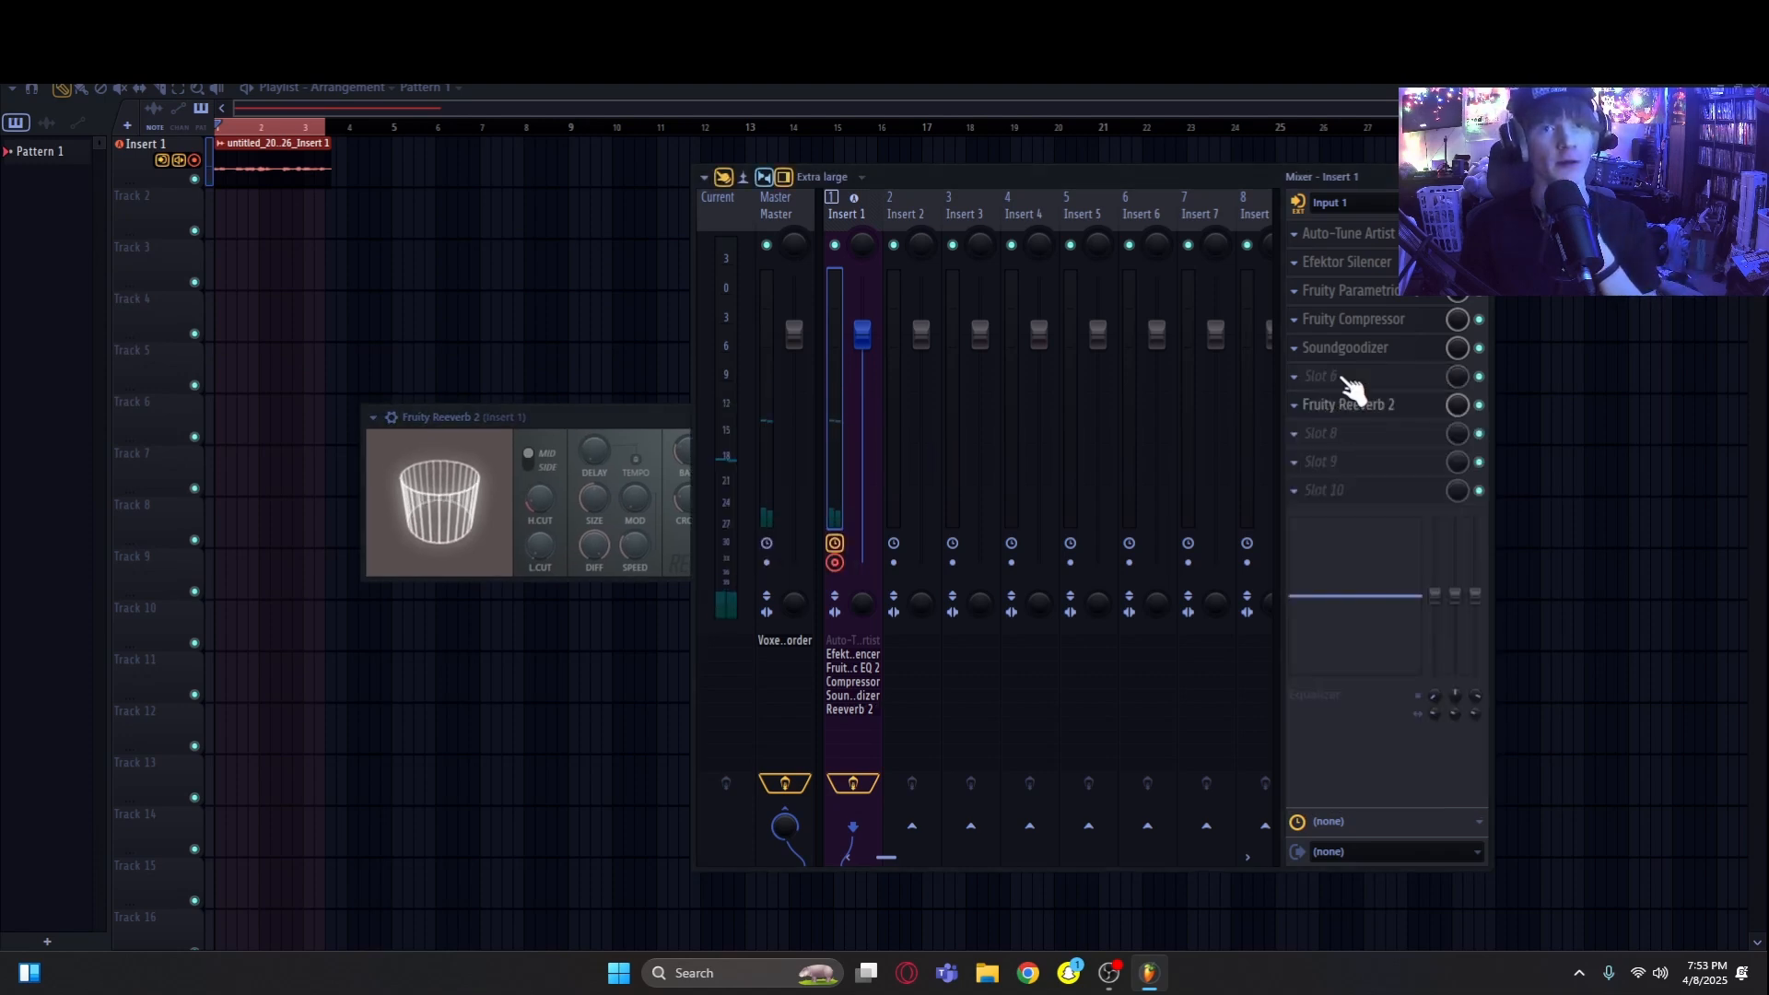
{"action": "left_click_drag", "start_coordinate": [627, 410], "coordinate": [542, 414]}
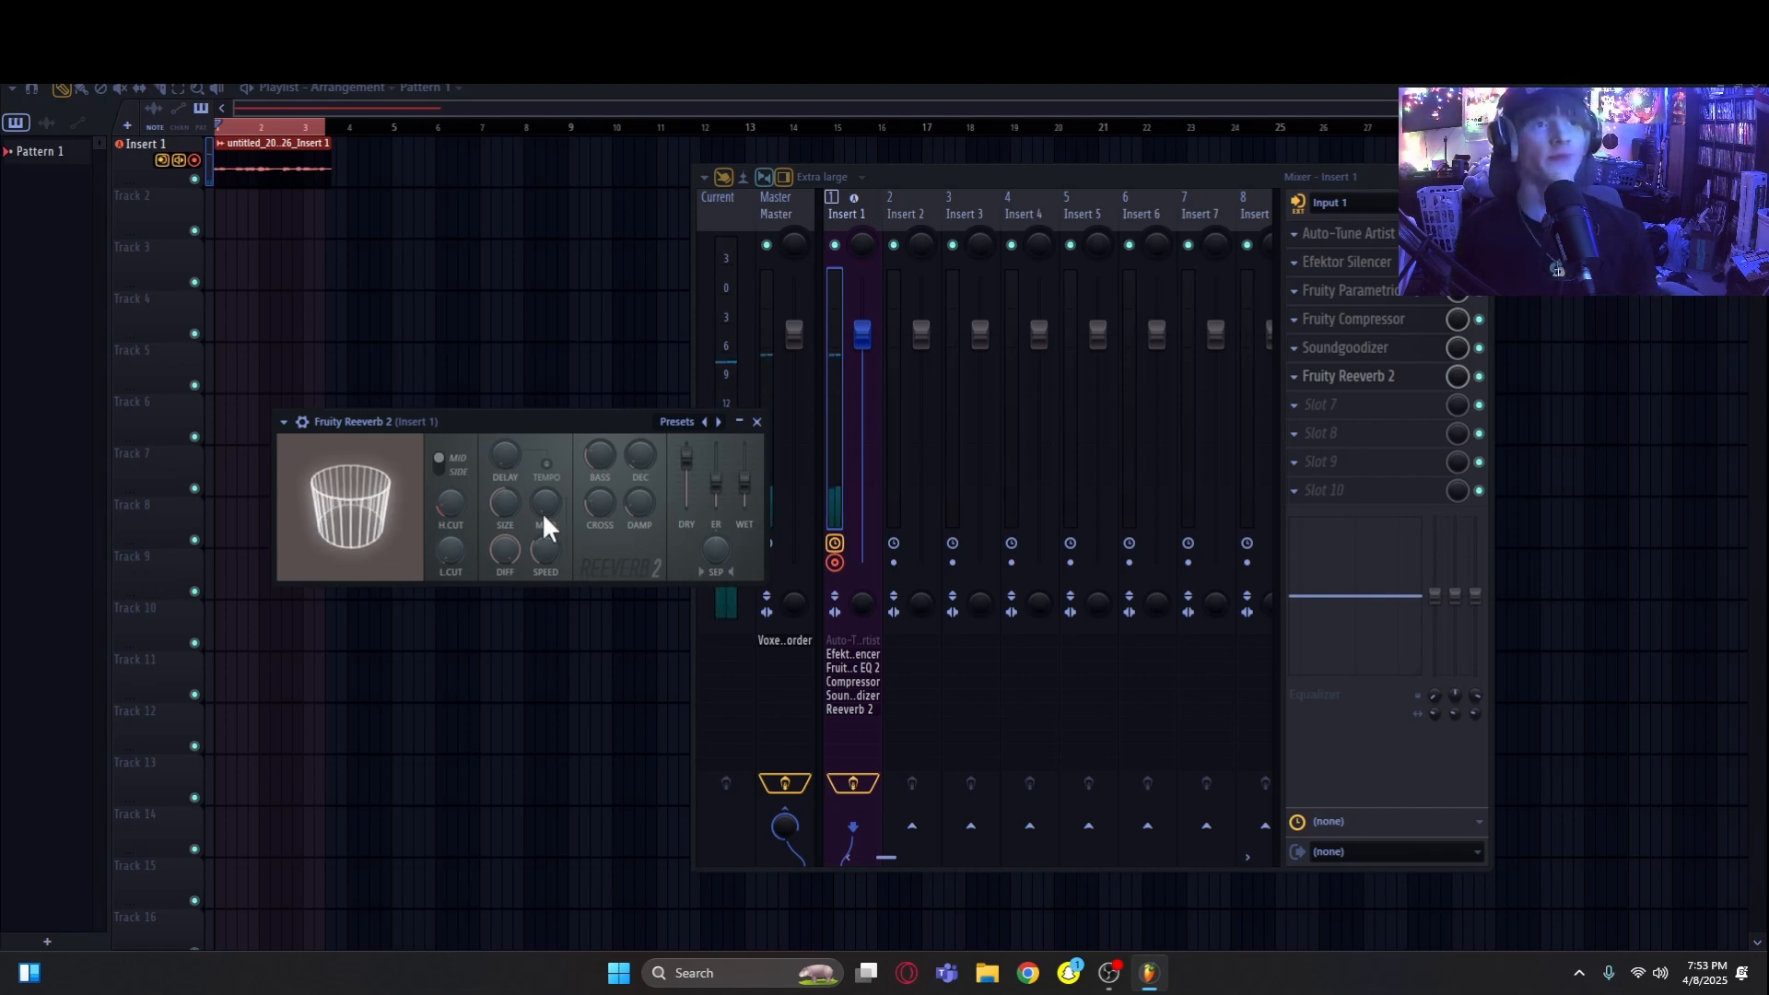
Step: Audition the Fruity Reeverb 2 presets, such as Cathedral and The Venue, and choose Drum Room
{"action": "left_click", "coordinate": [719, 422]}
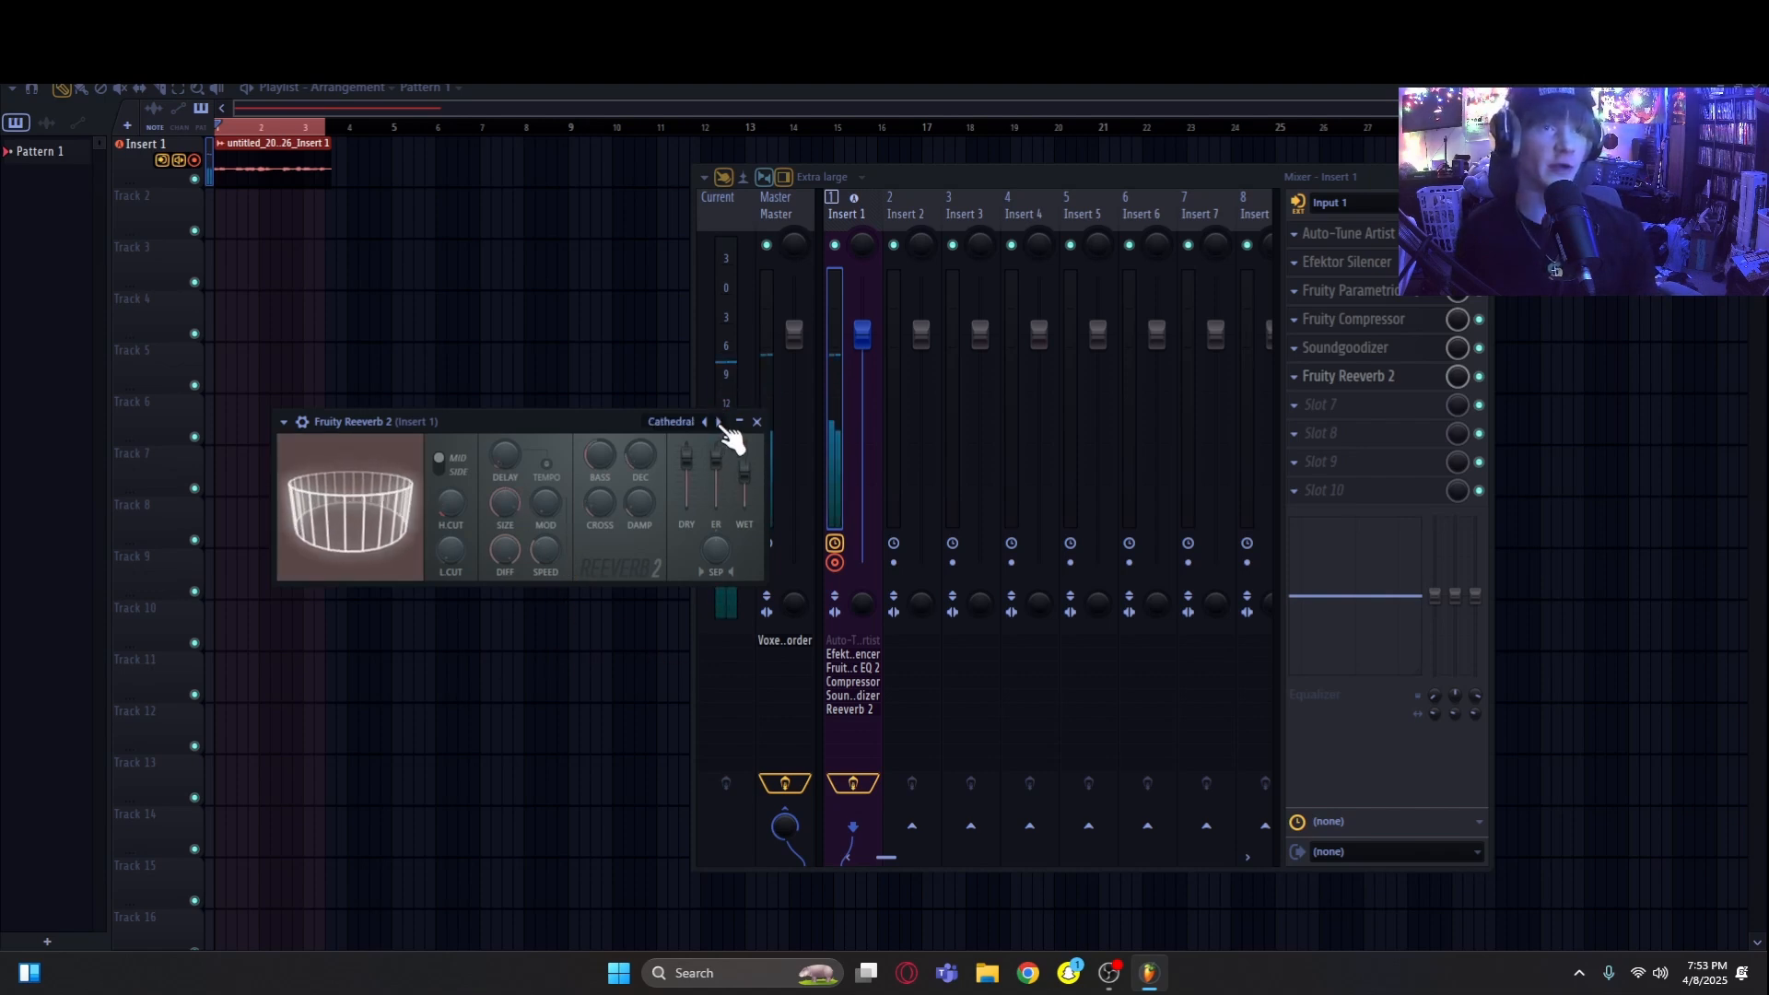
{"action": "left_click", "coordinate": [720, 422]}
{"action": "left_click", "coordinate": [720, 422]}
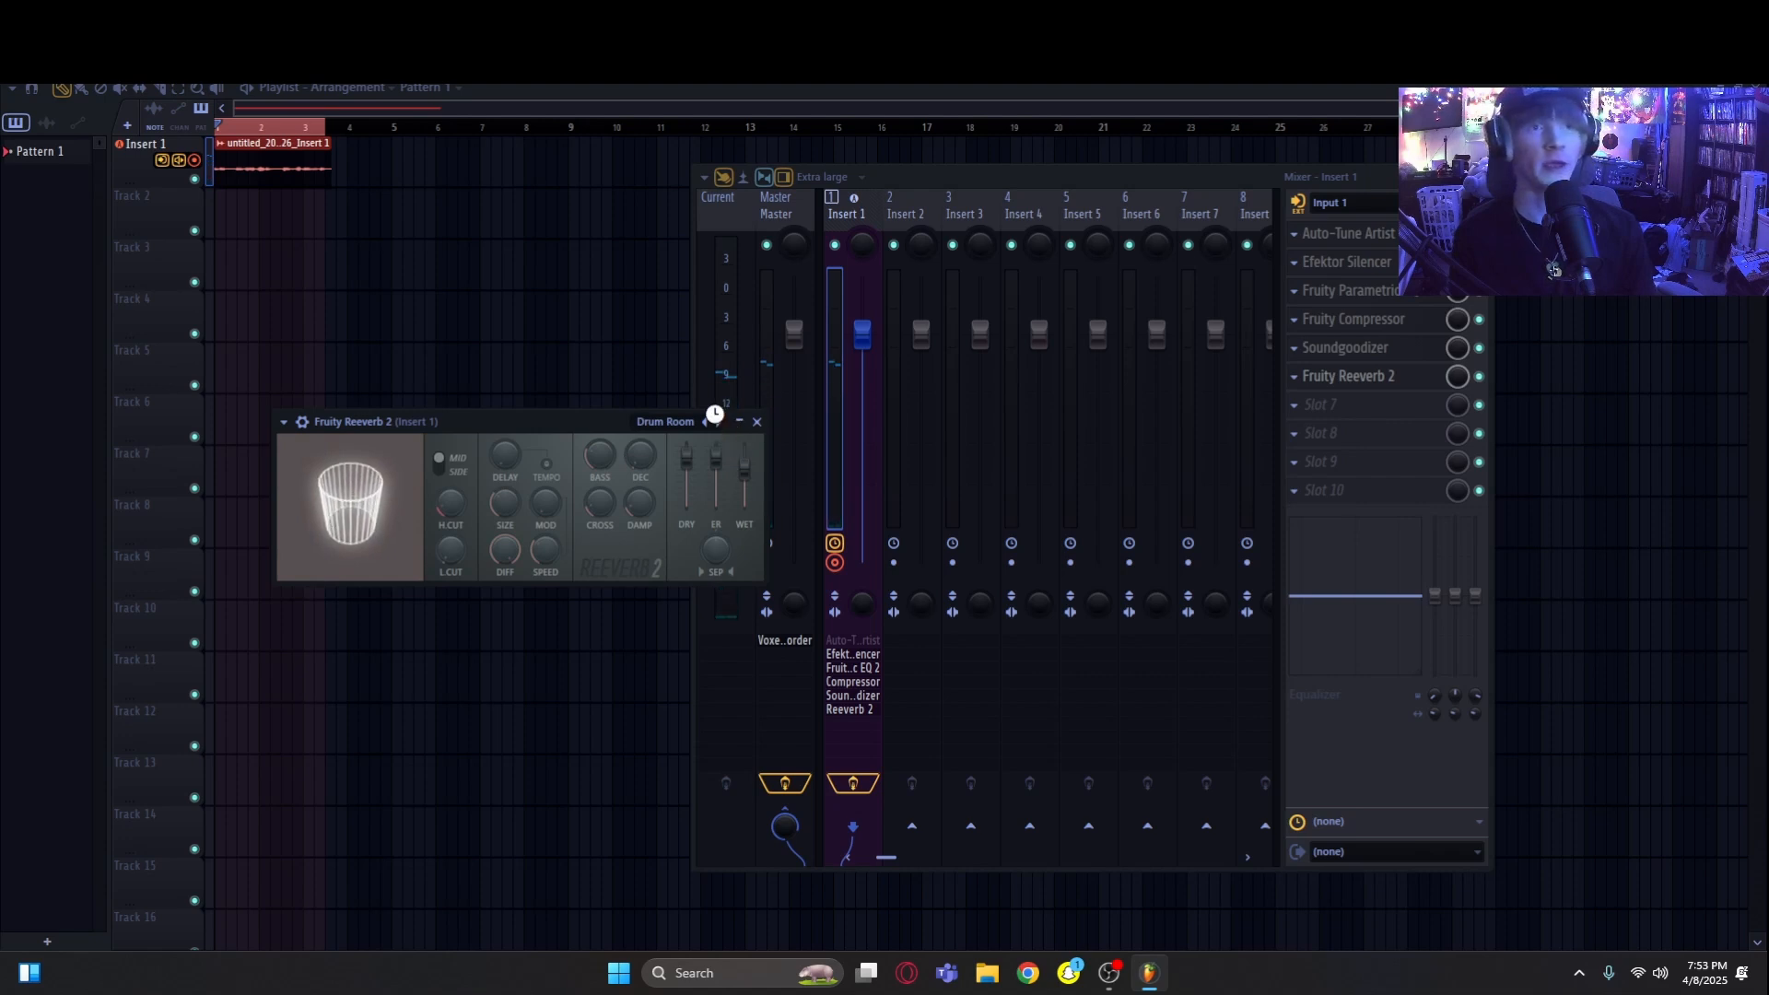
{"action": "left_click", "coordinate": [720, 422]}
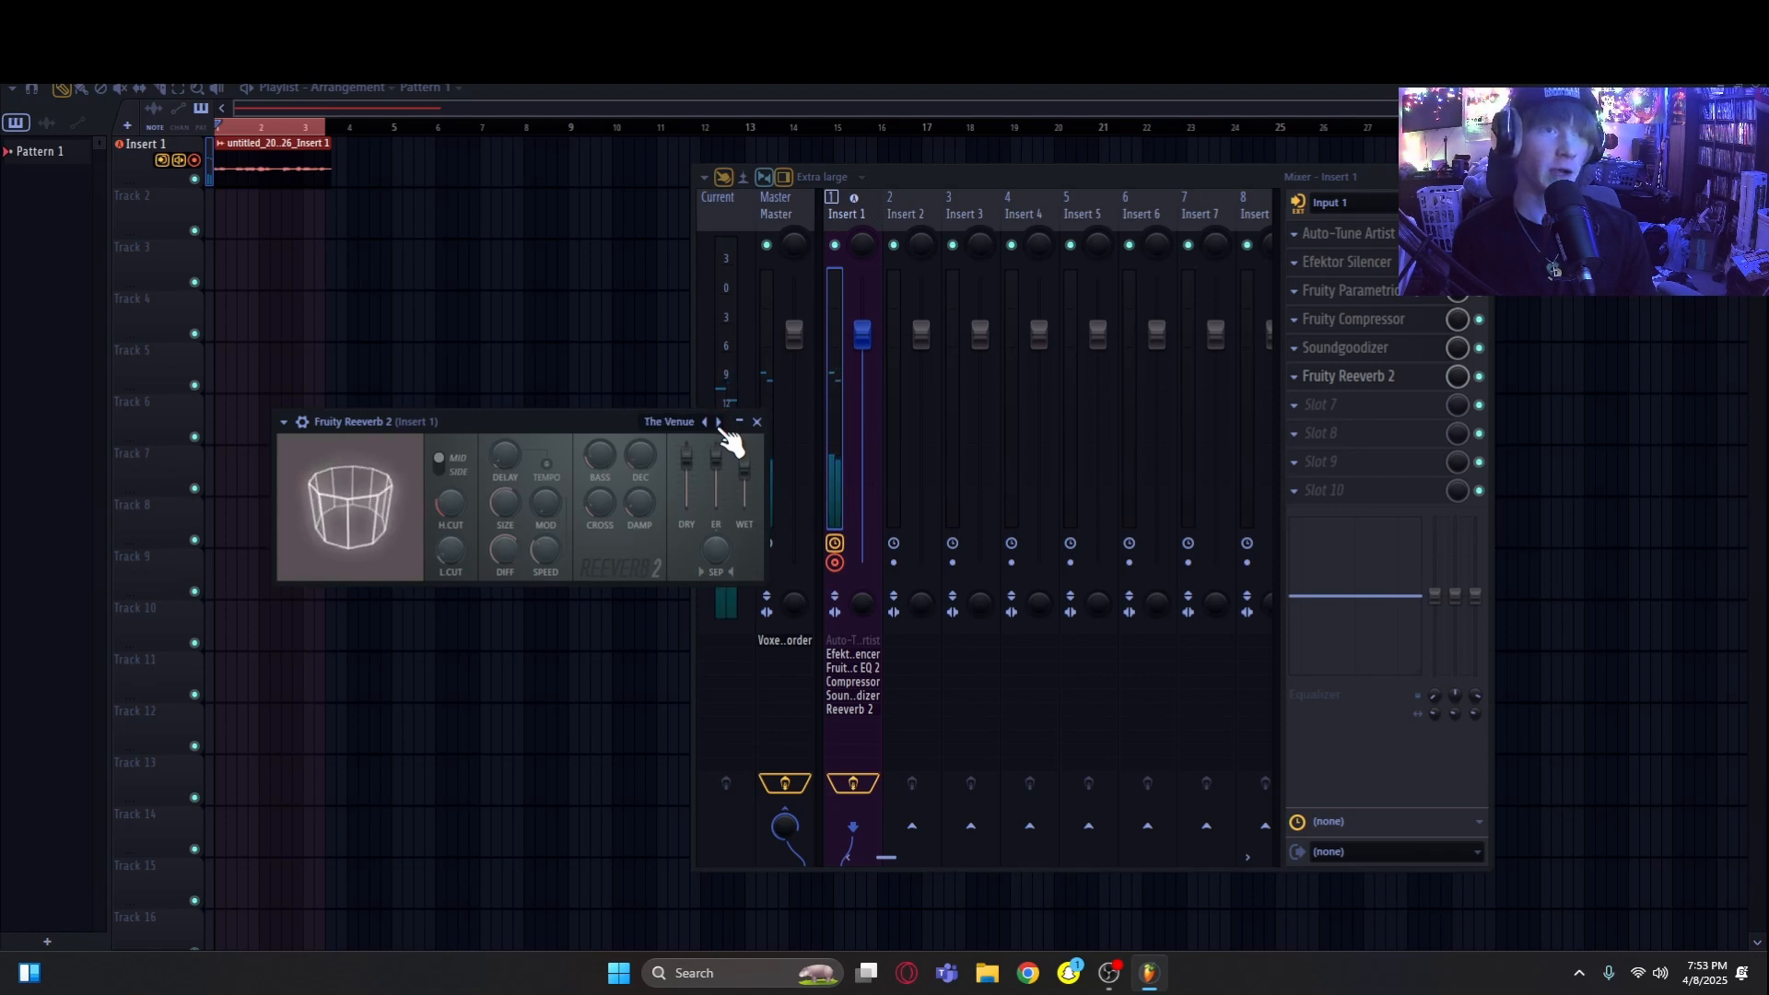
{"action": "left_click", "coordinate": [720, 423]}
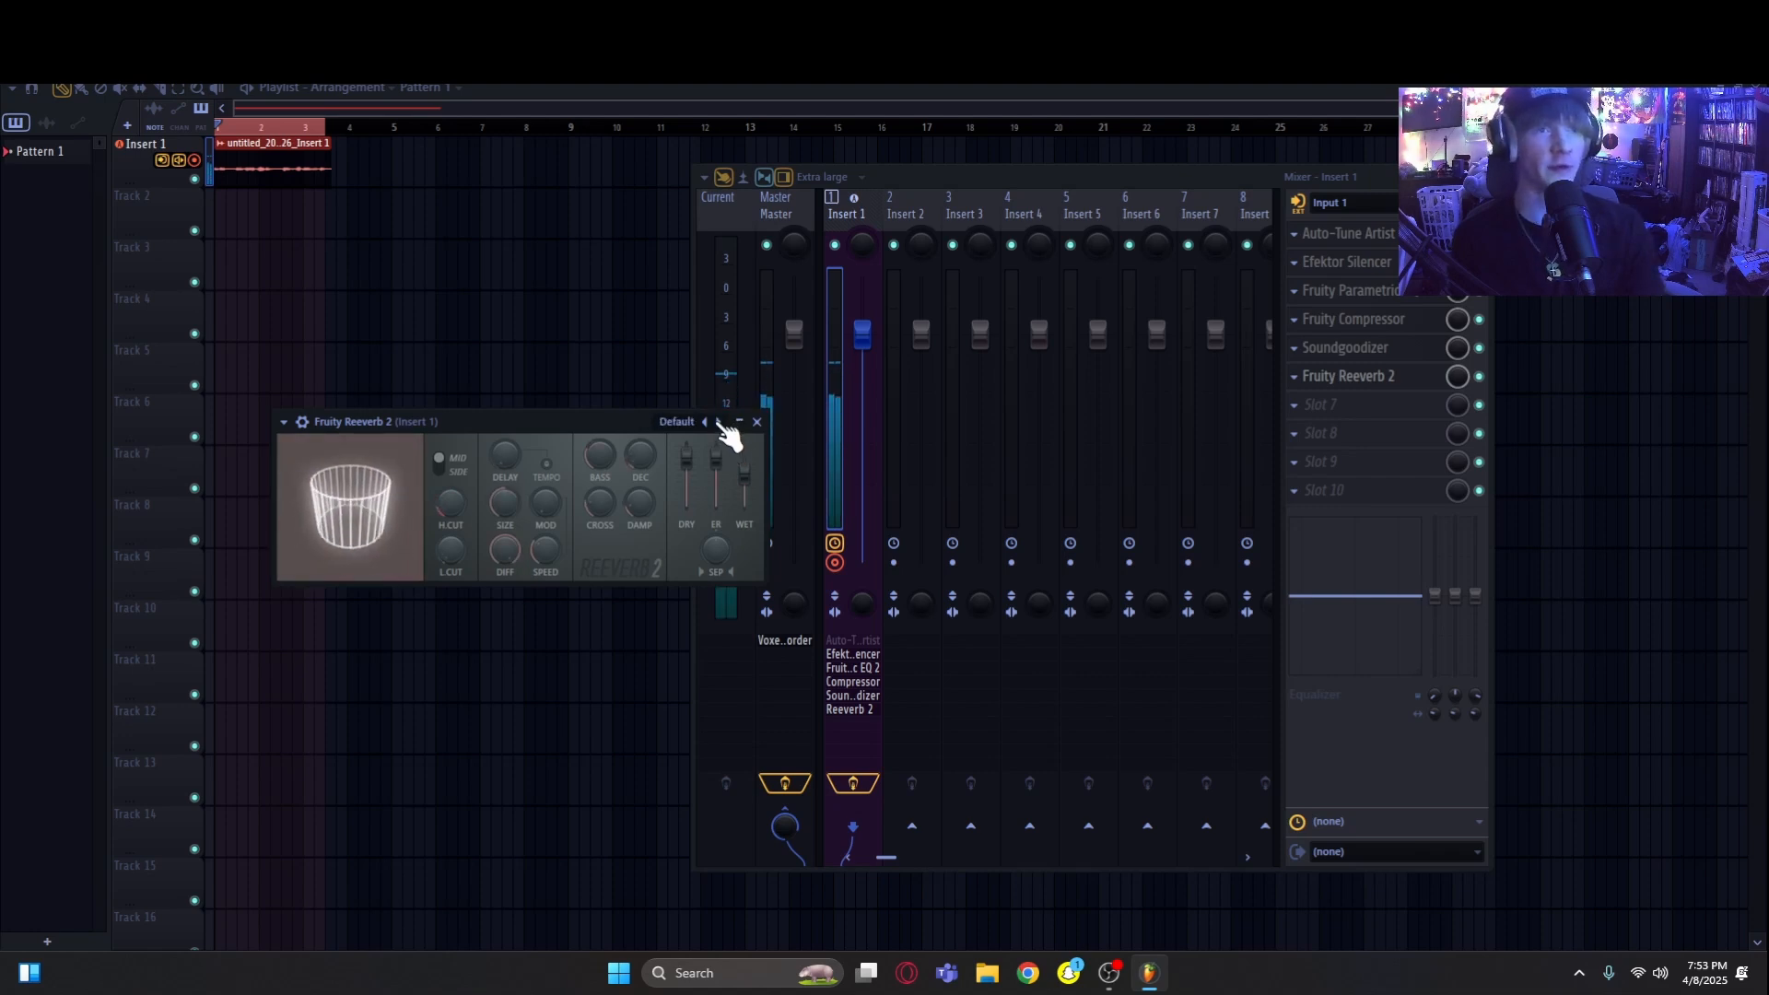
{"action": "left_click", "coordinate": [721, 423]}
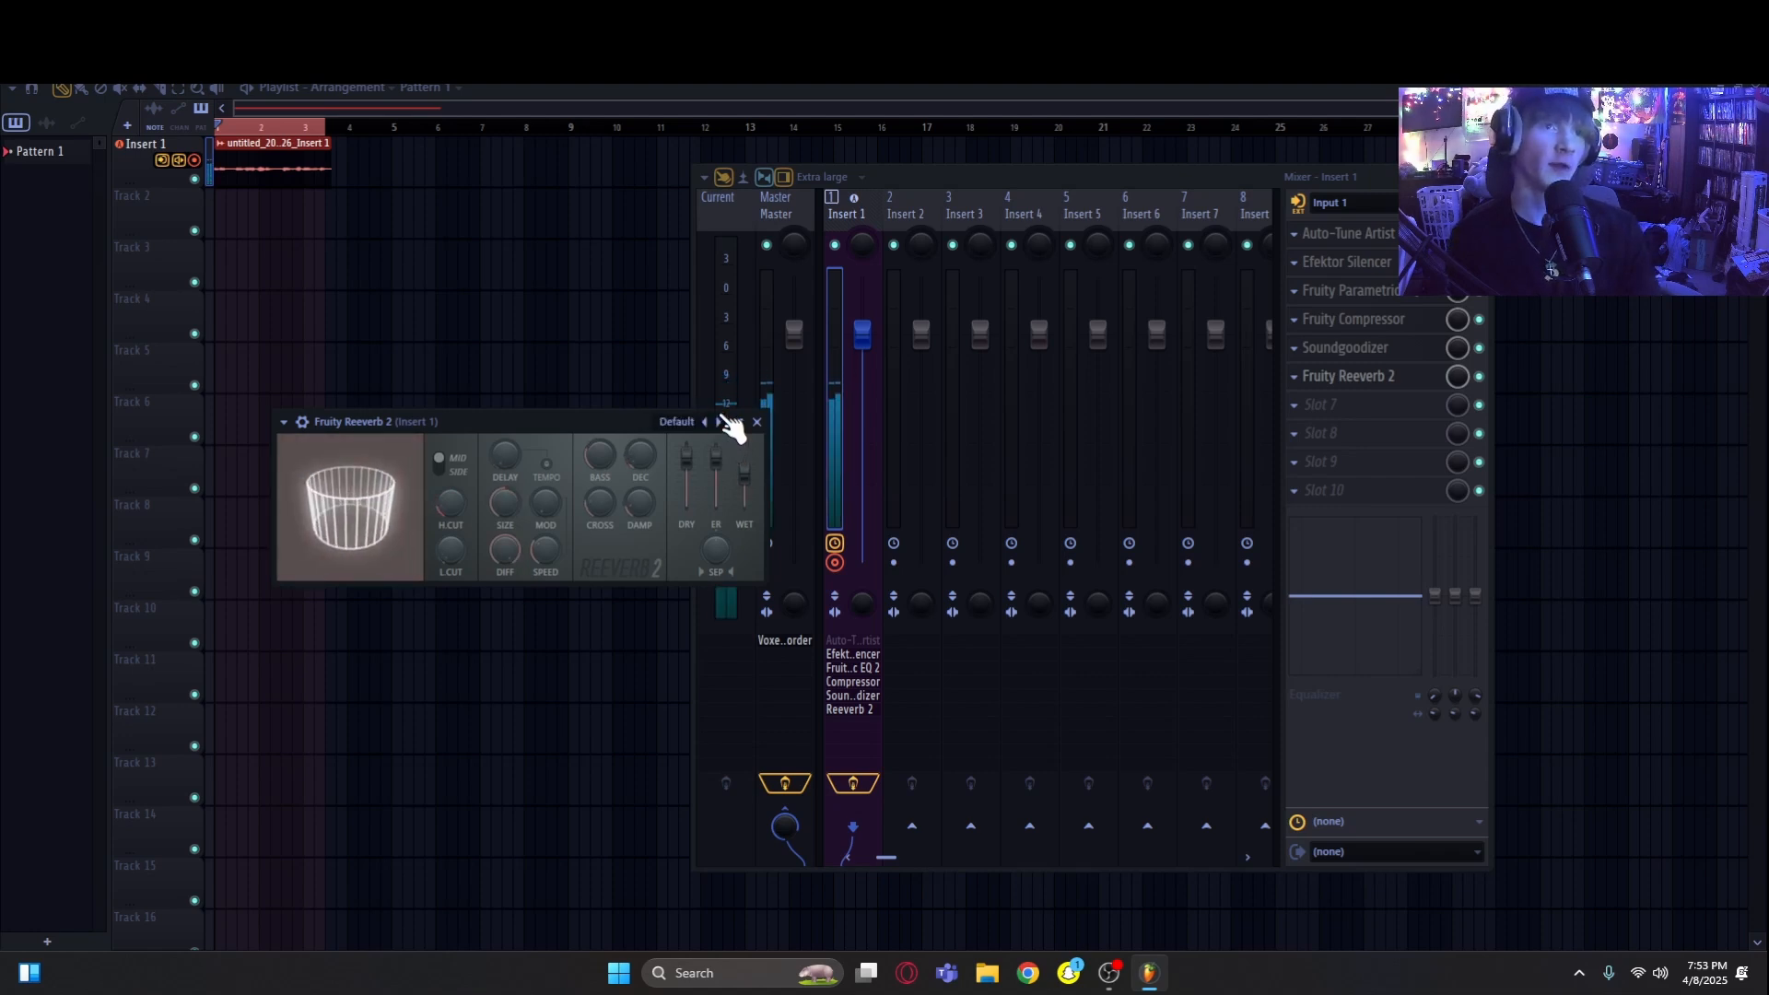
{"action": "left_click", "coordinate": [721, 423]}
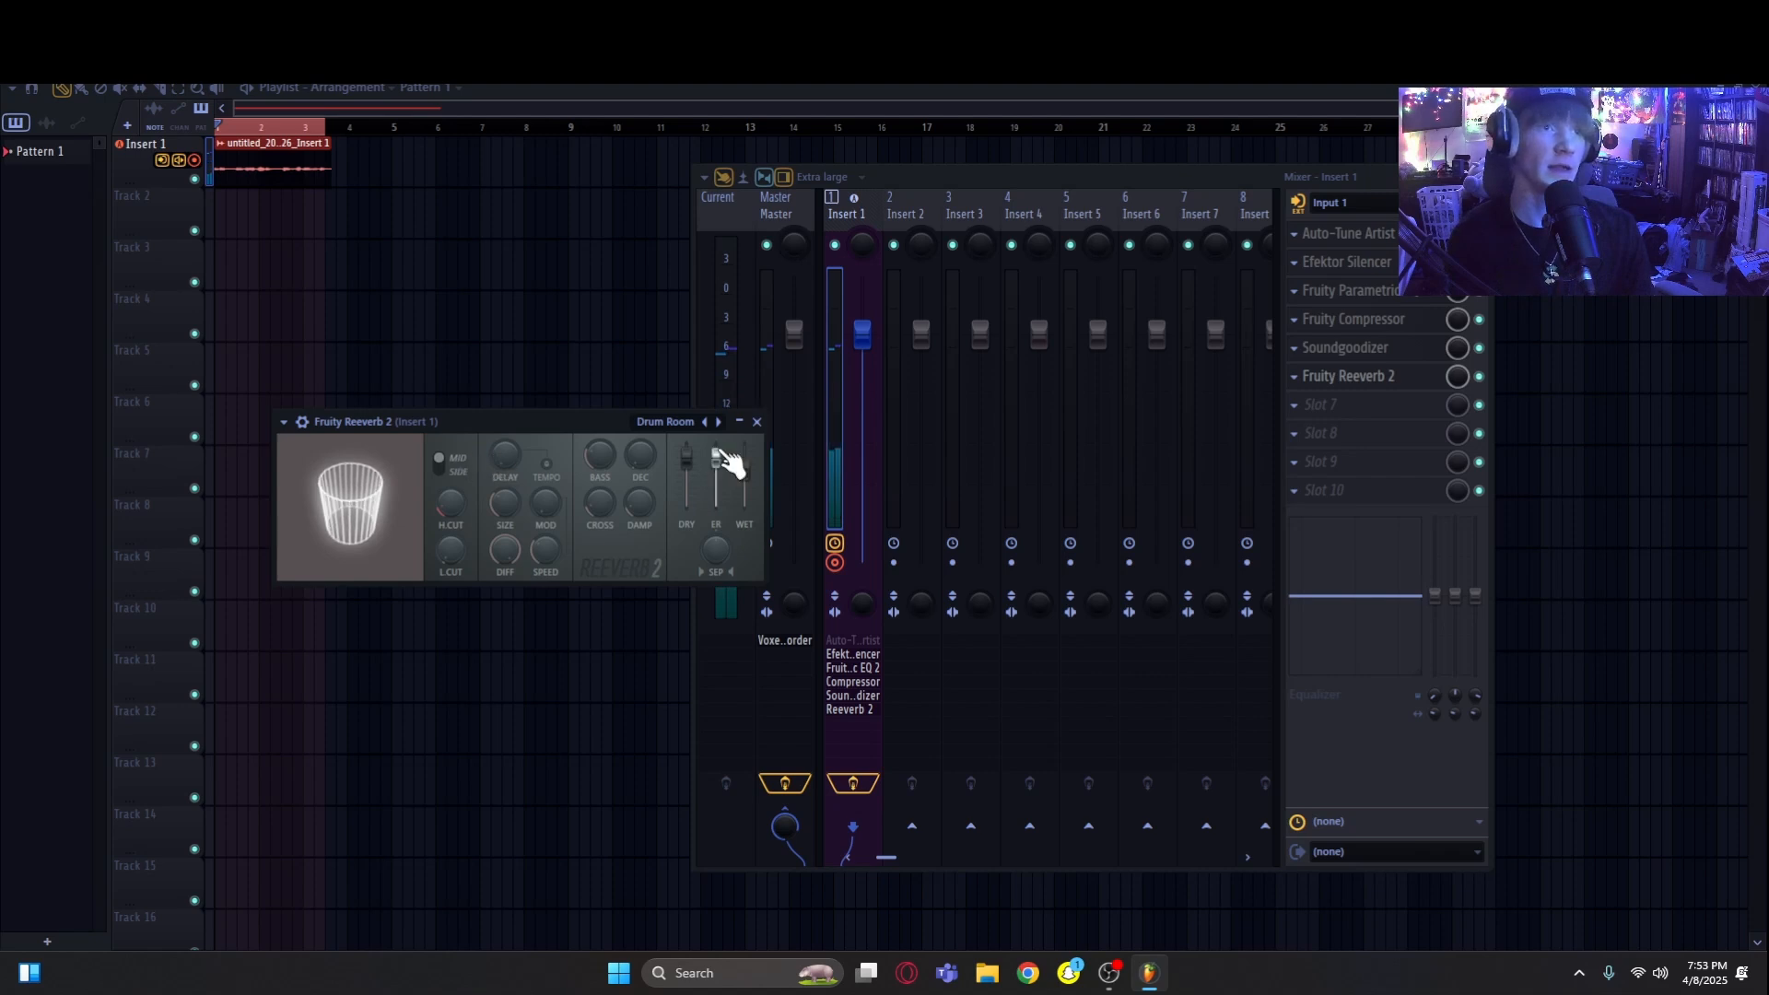
Step: Compare the MID and SIDE input modes of Fruity Reeverb 2, ending on MID
{"action": "left_click", "coordinate": [439, 470]}
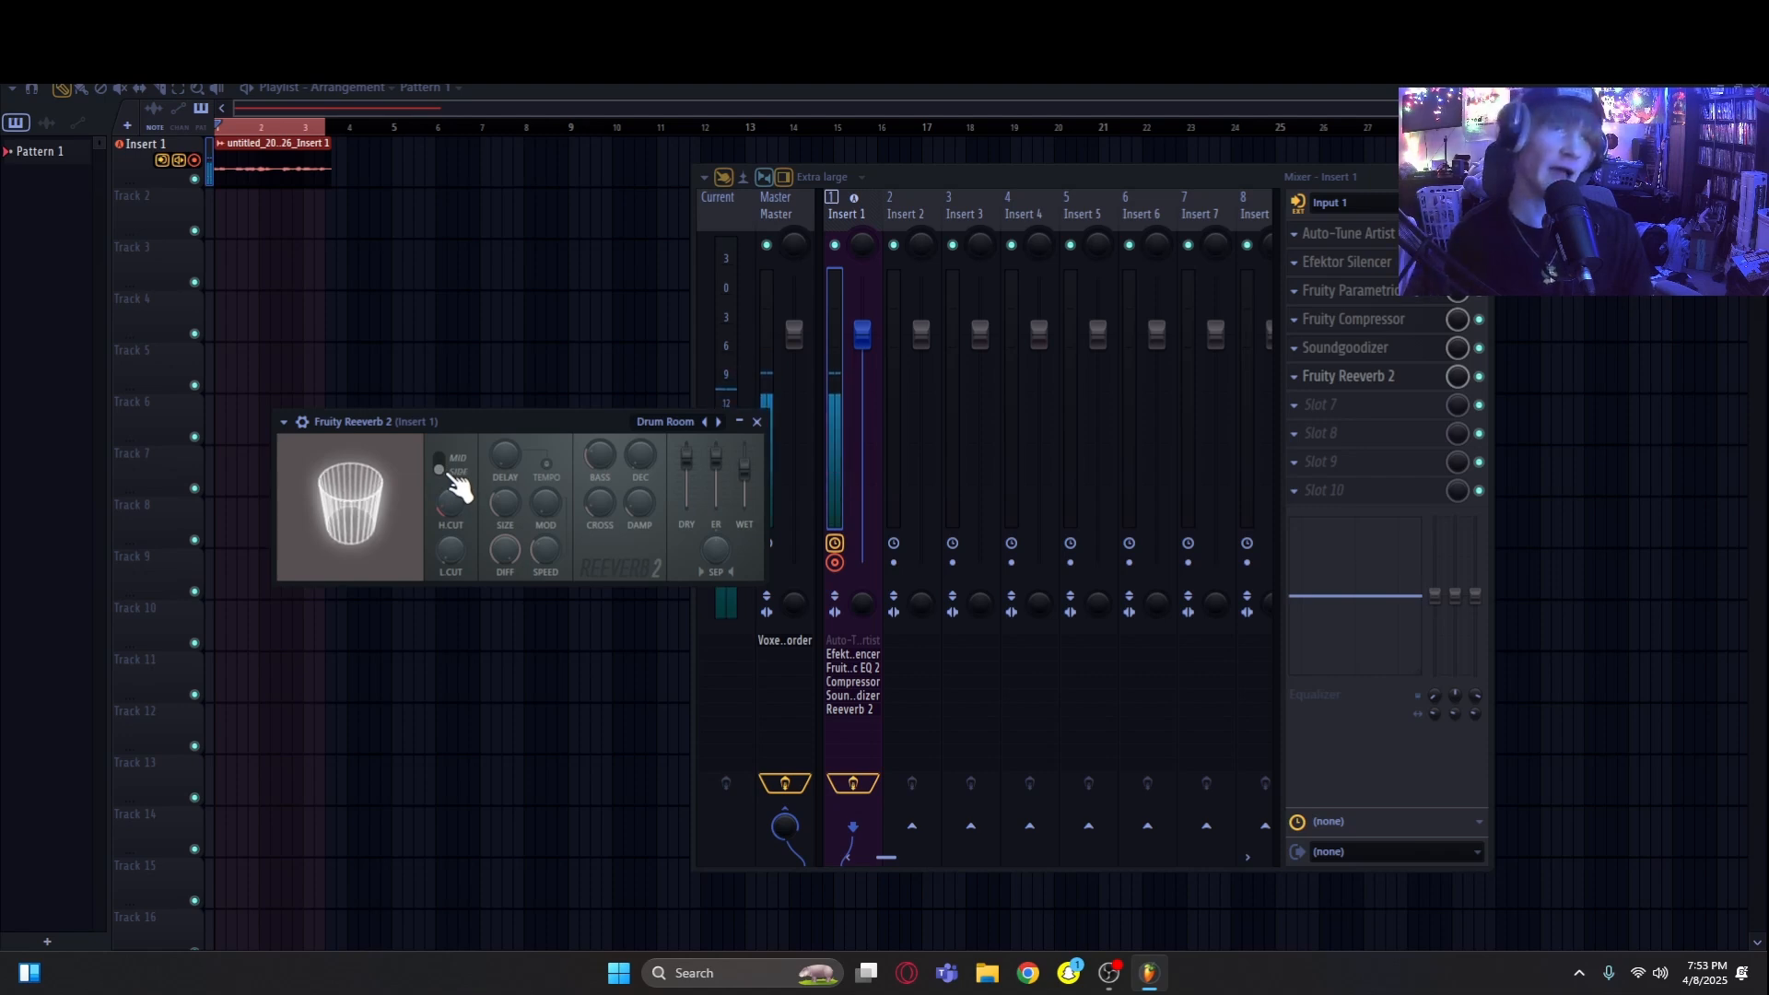
{"action": "left_click", "coordinate": [441, 468]}
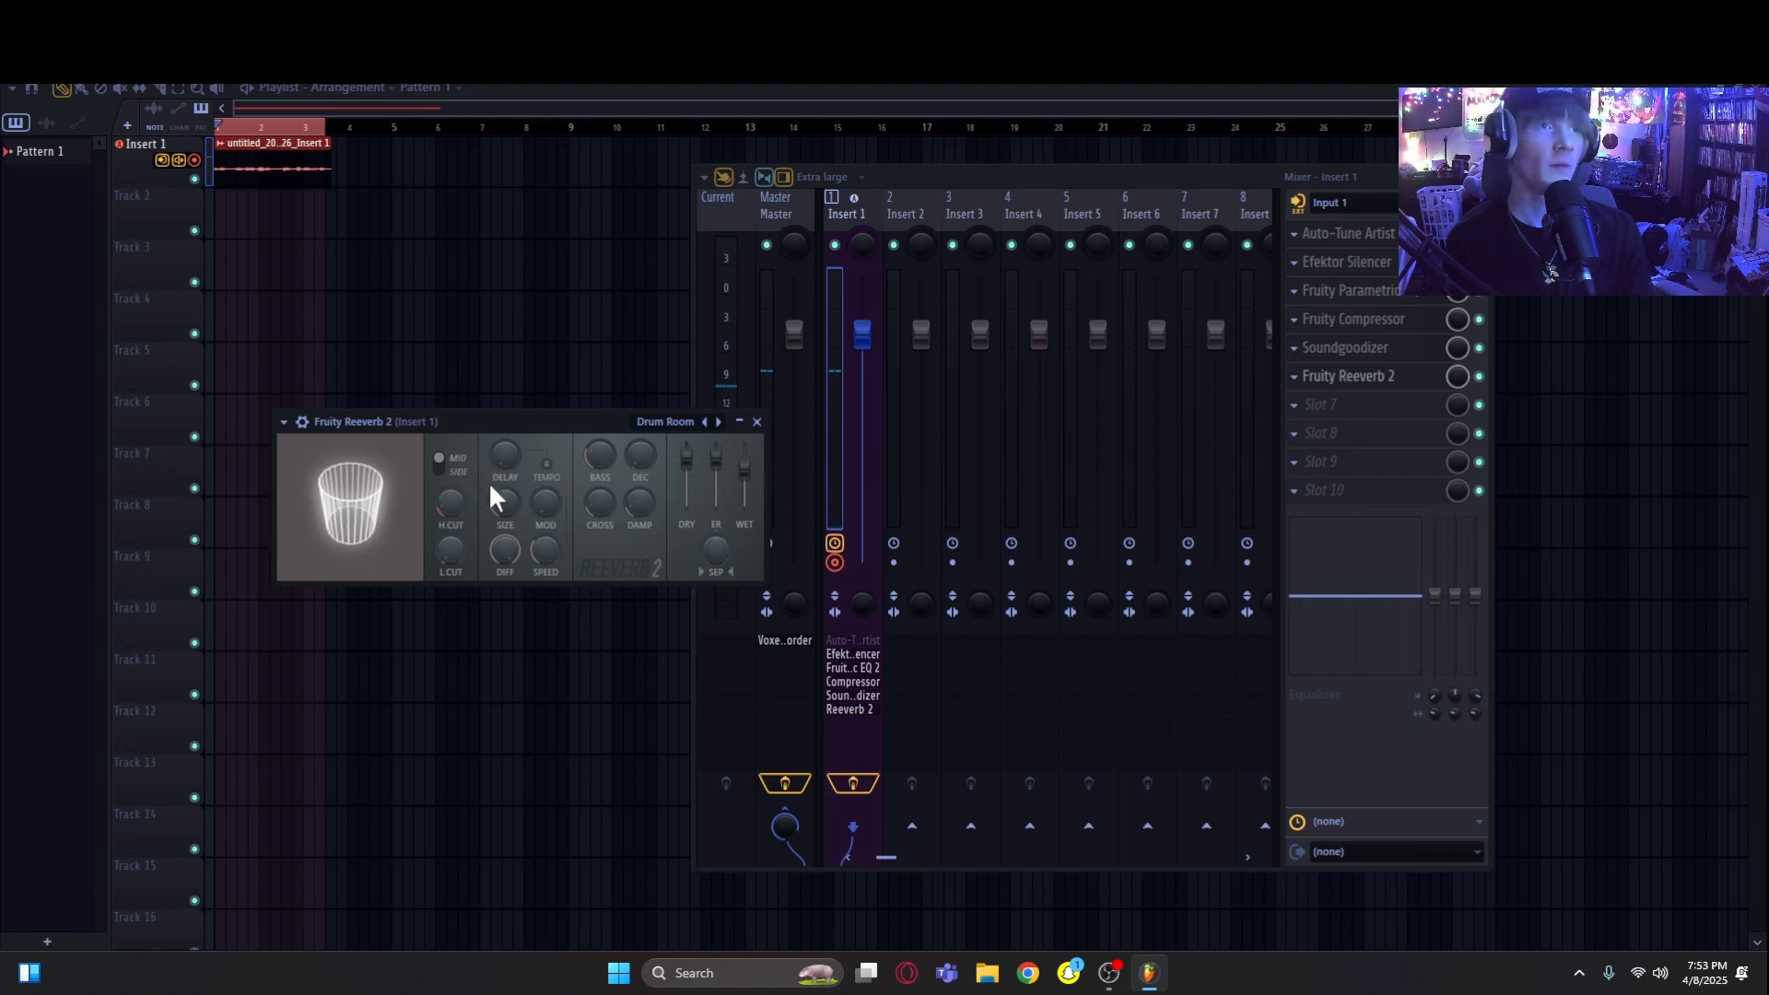
{"action": "left_click", "coordinate": [448, 458]}
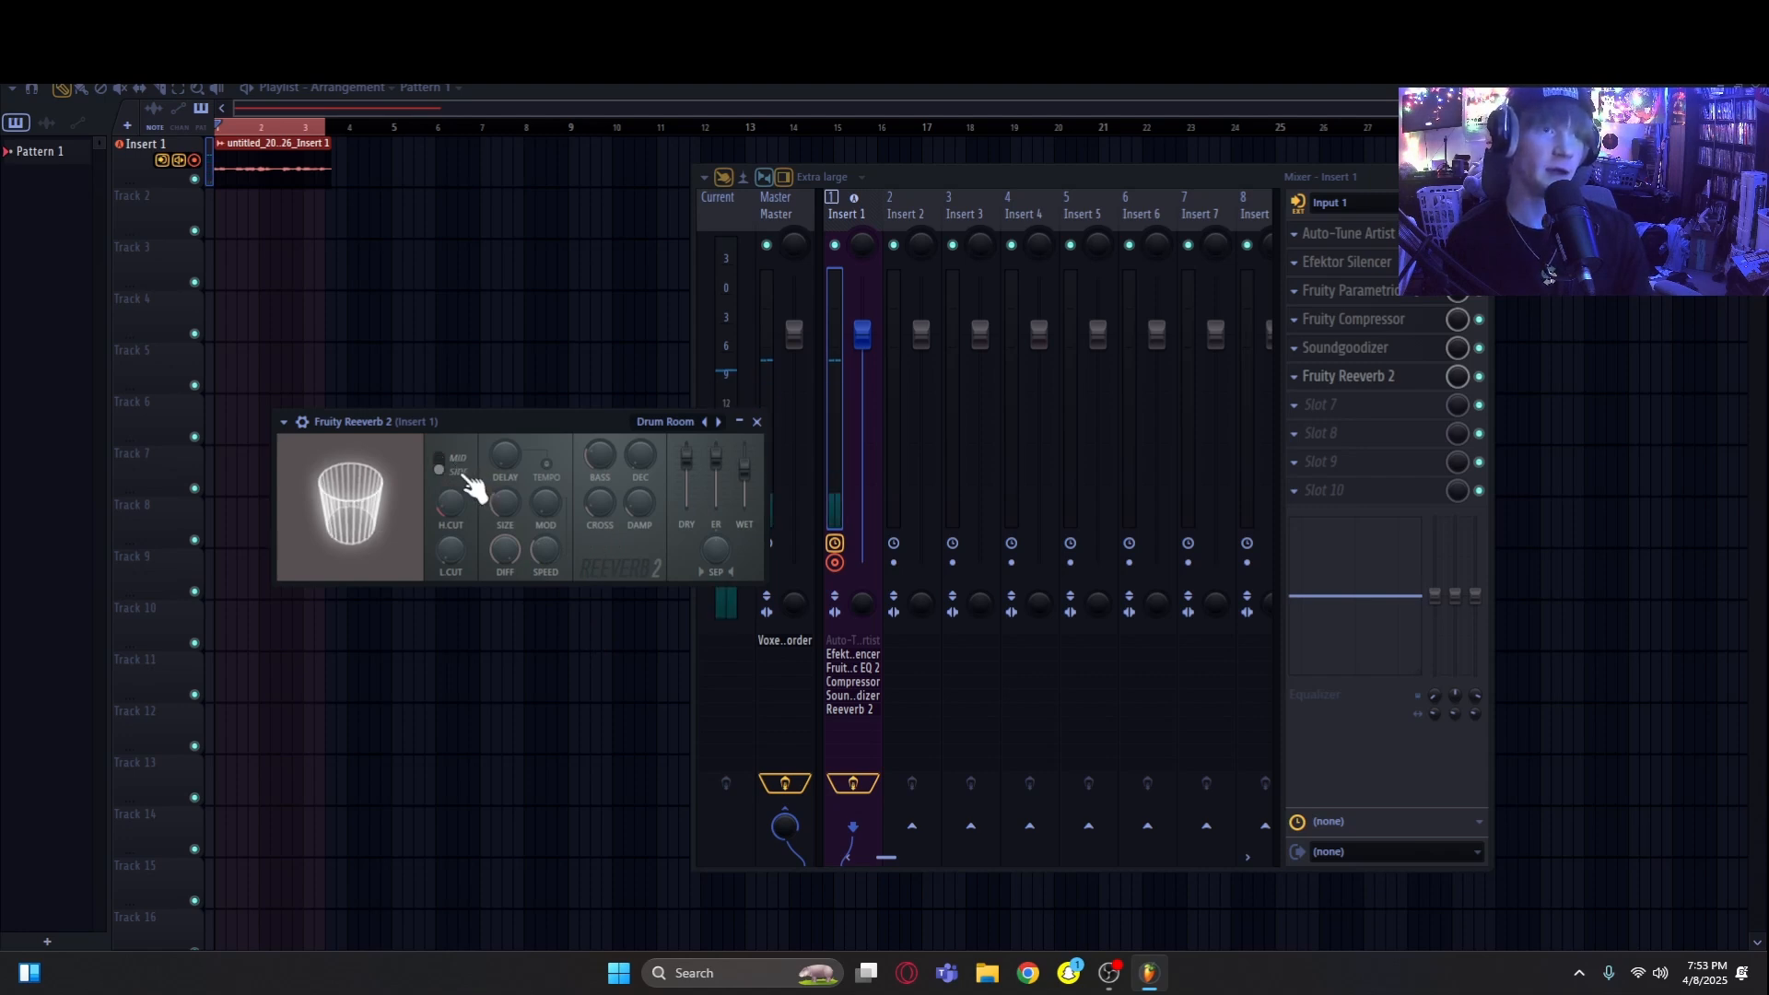
{"action": "left_click", "coordinate": [450, 470]}
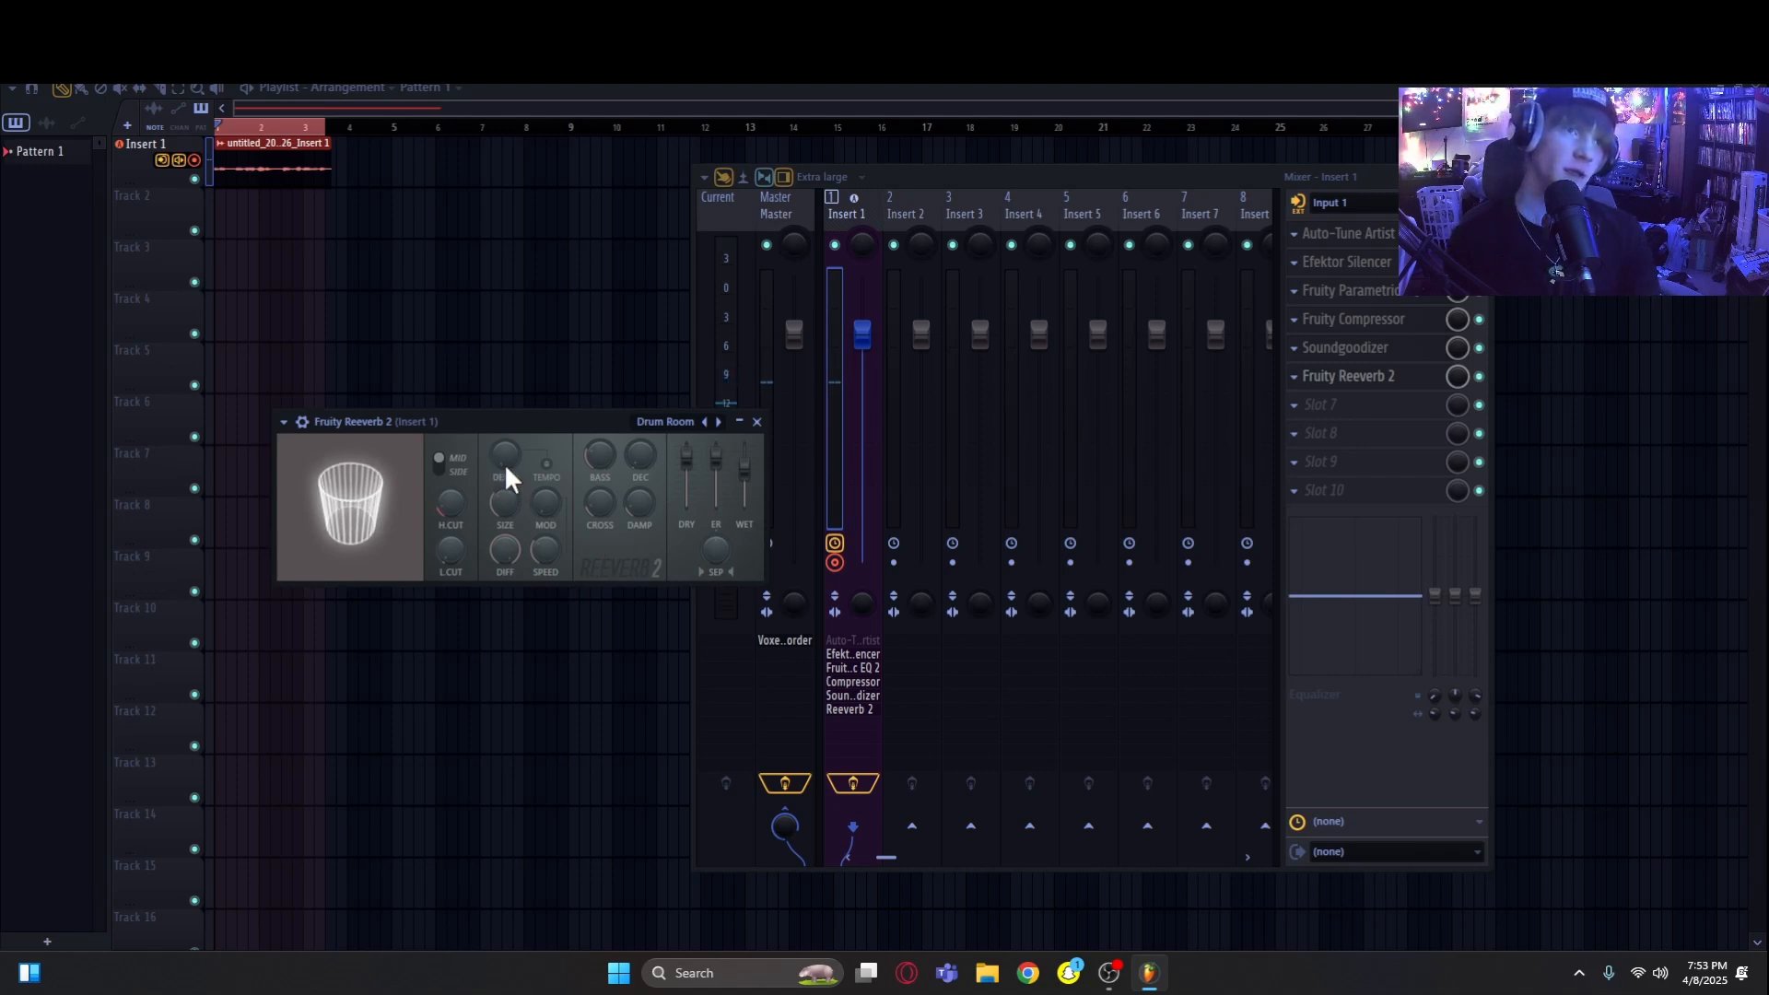
Step: Try the delay and wet controls of Fruity Reeverb 2, lower the ER level and slightly raise the dry level
{"action": "left_click_drag", "start_coordinate": [513, 421], "coordinate": [557, 430]}
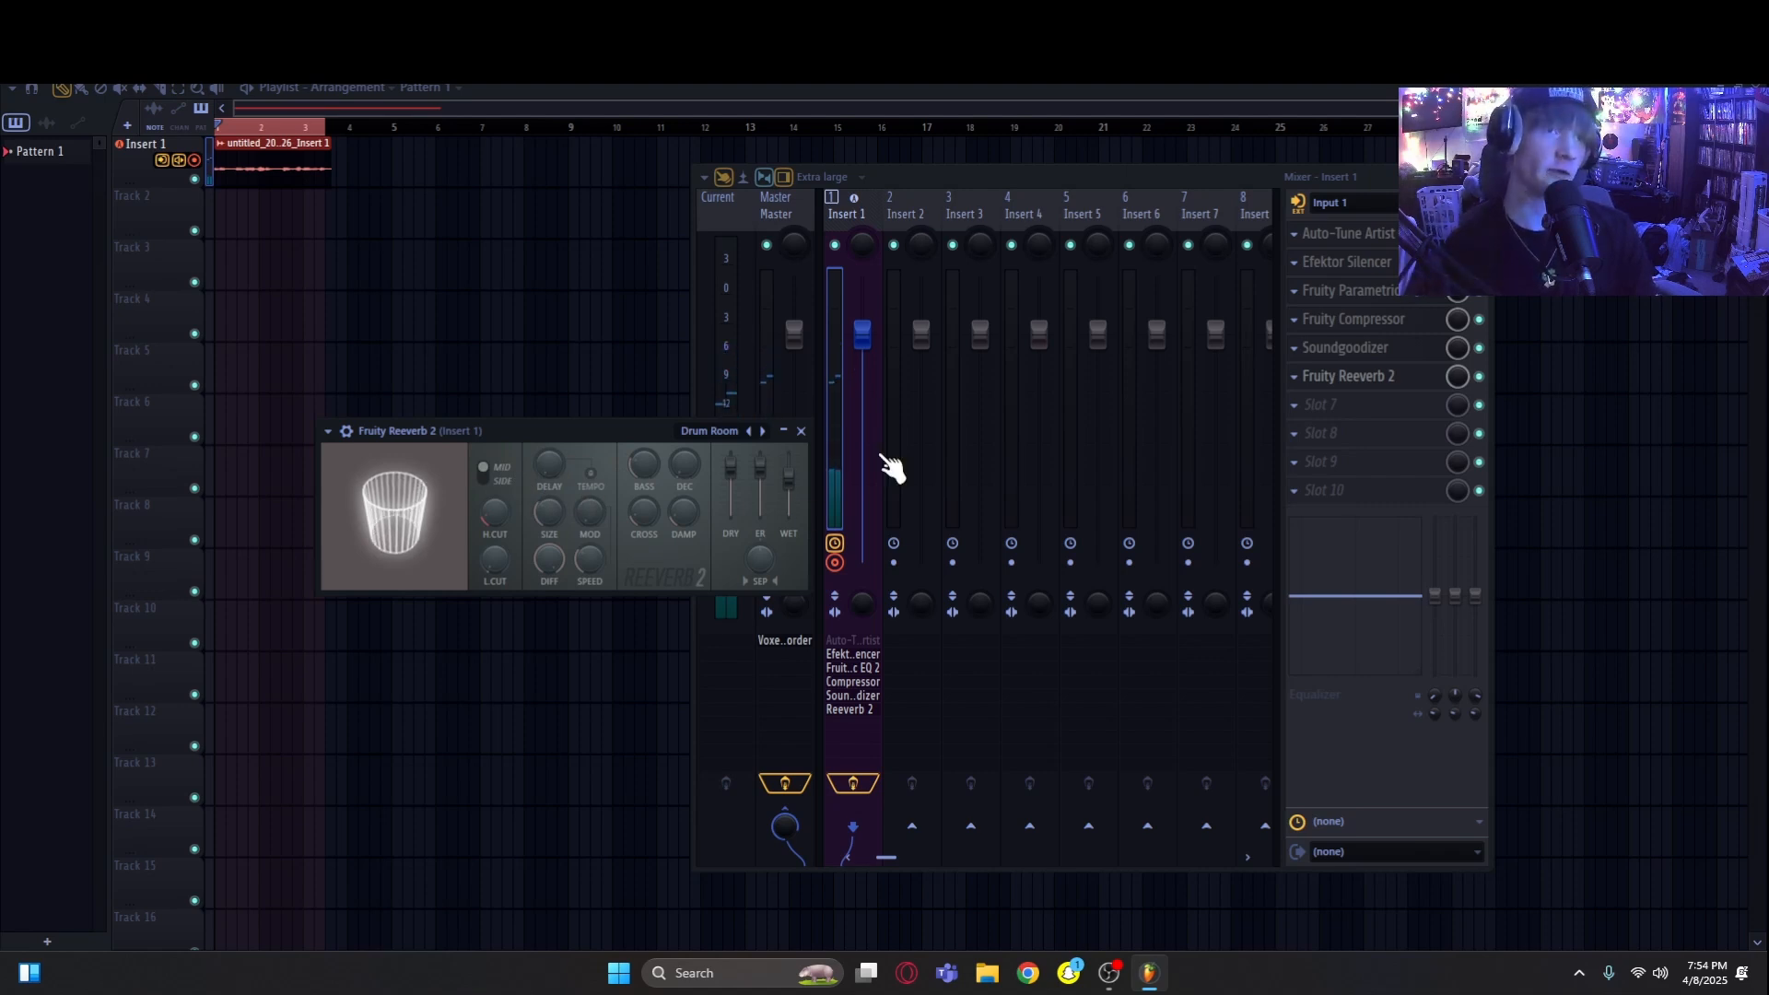
{"action": "left_click_drag", "start_coordinate": [559, 466], "coordinate": [559, 396]}
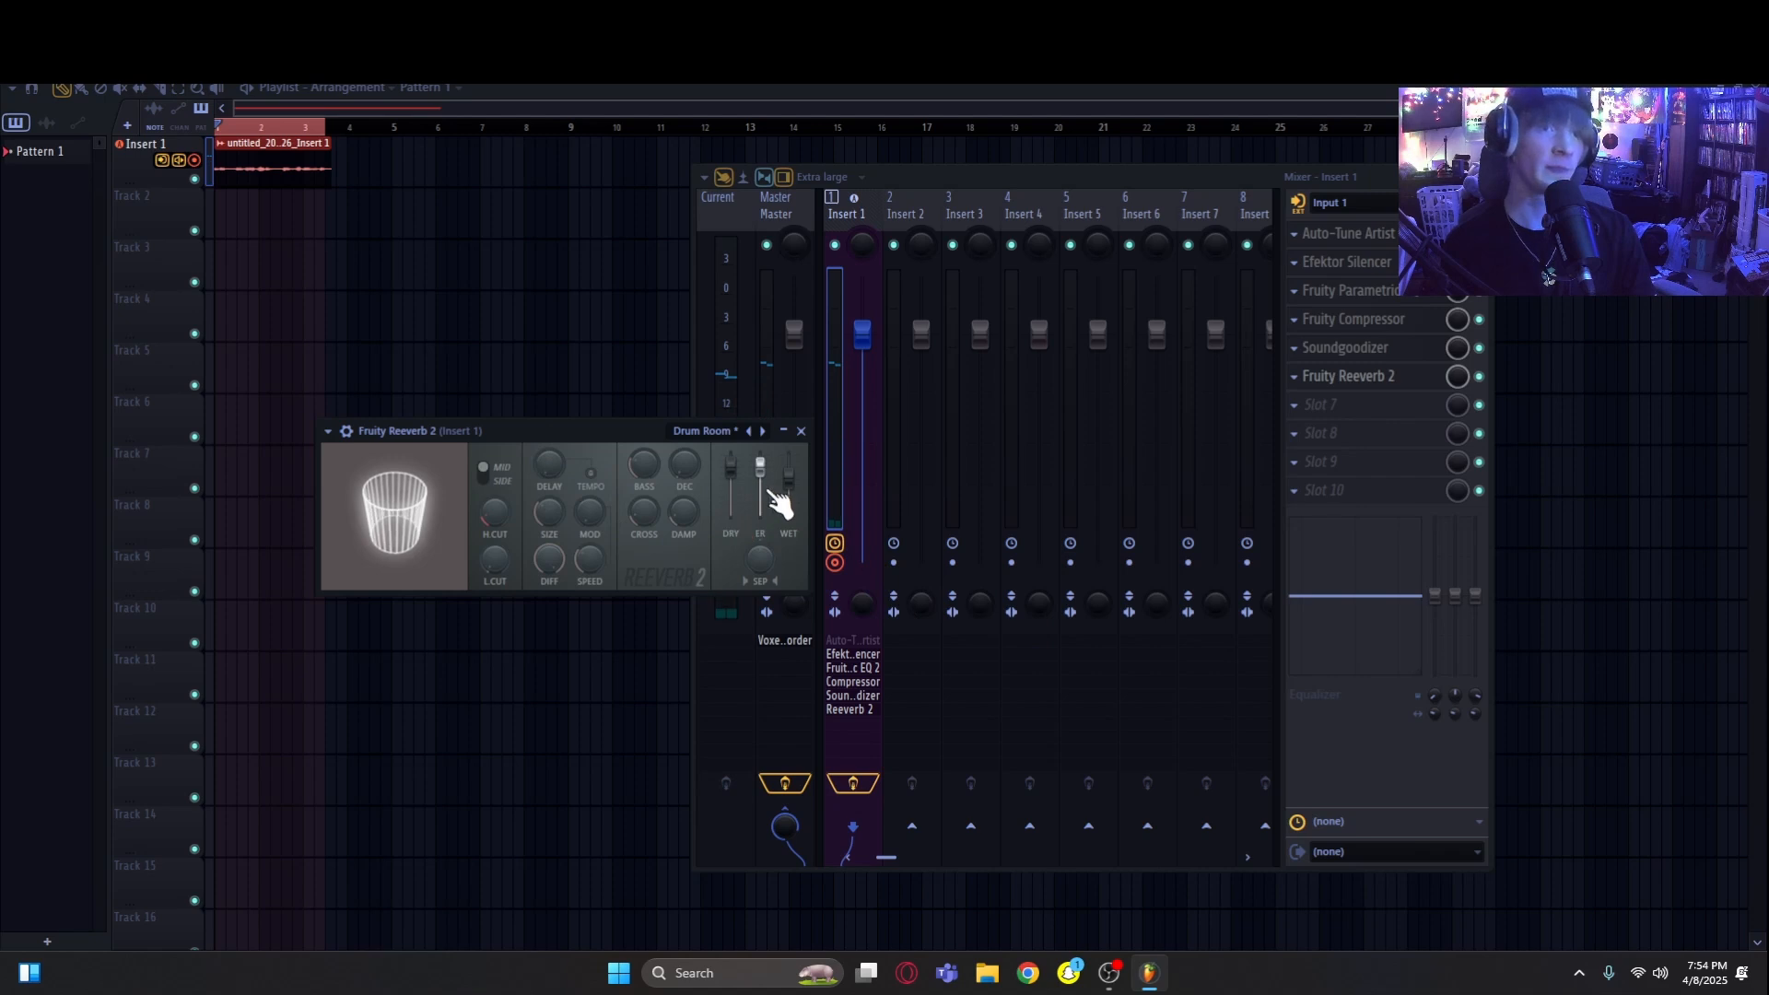
{"action": "left_click_drag", "start_coordinate": [789, 475], "coordinate": [791, 454]}
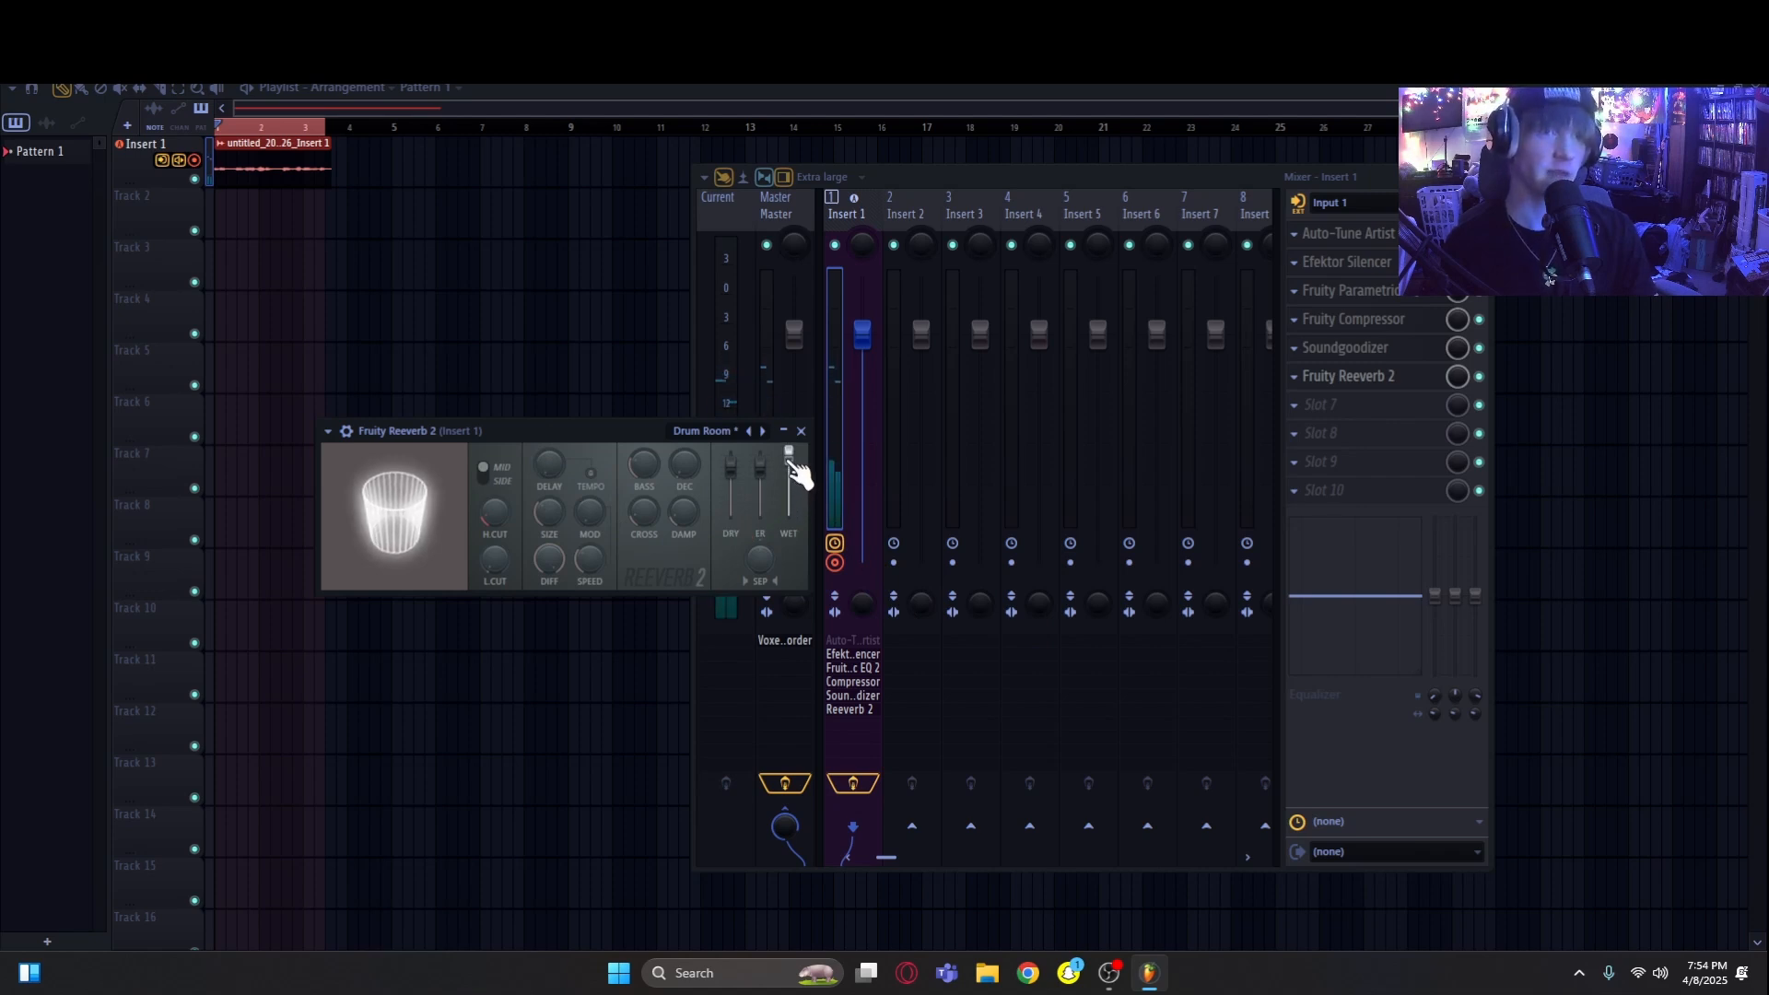
{"action": "left_click_drag", "start_coordinate": [789, 475], "coordinate": [735, 456]}
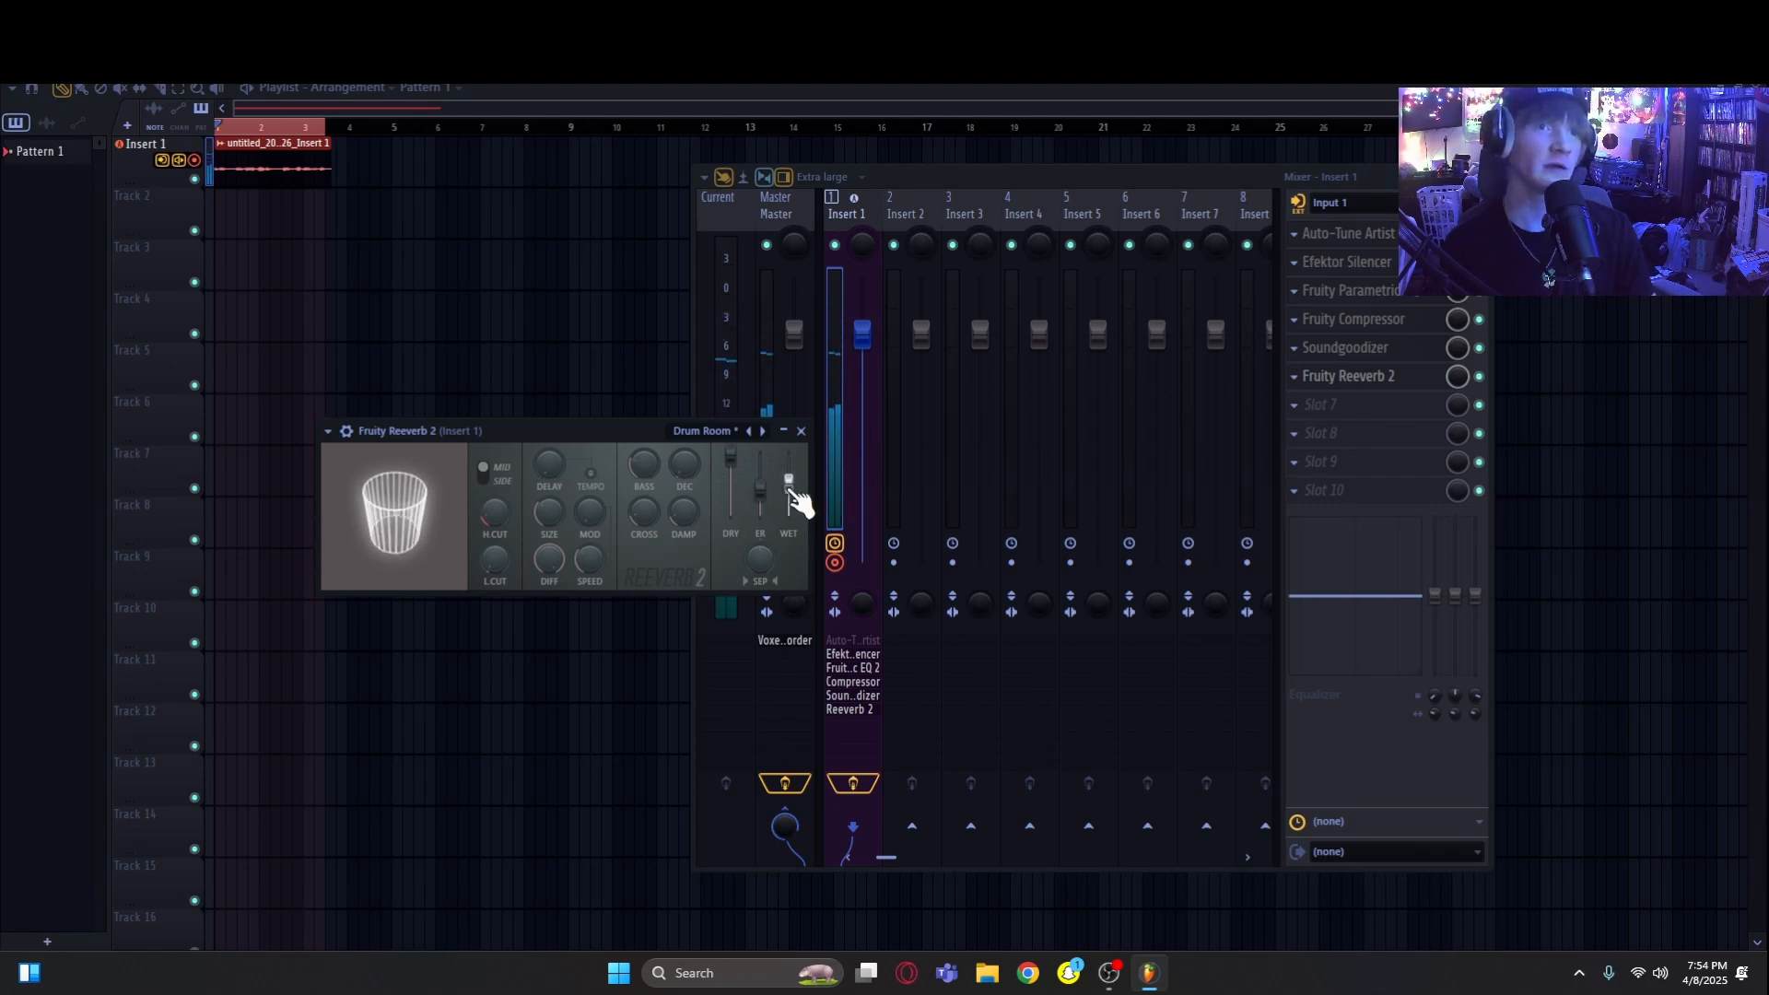
Step: Try the damping, bass and modulation controls of Fruity Reeverb 2 and enlarge the room size moderately
{"action": "left_click_drag", "start_coordinate": [649, 430], "coordinate": [725, 441]}
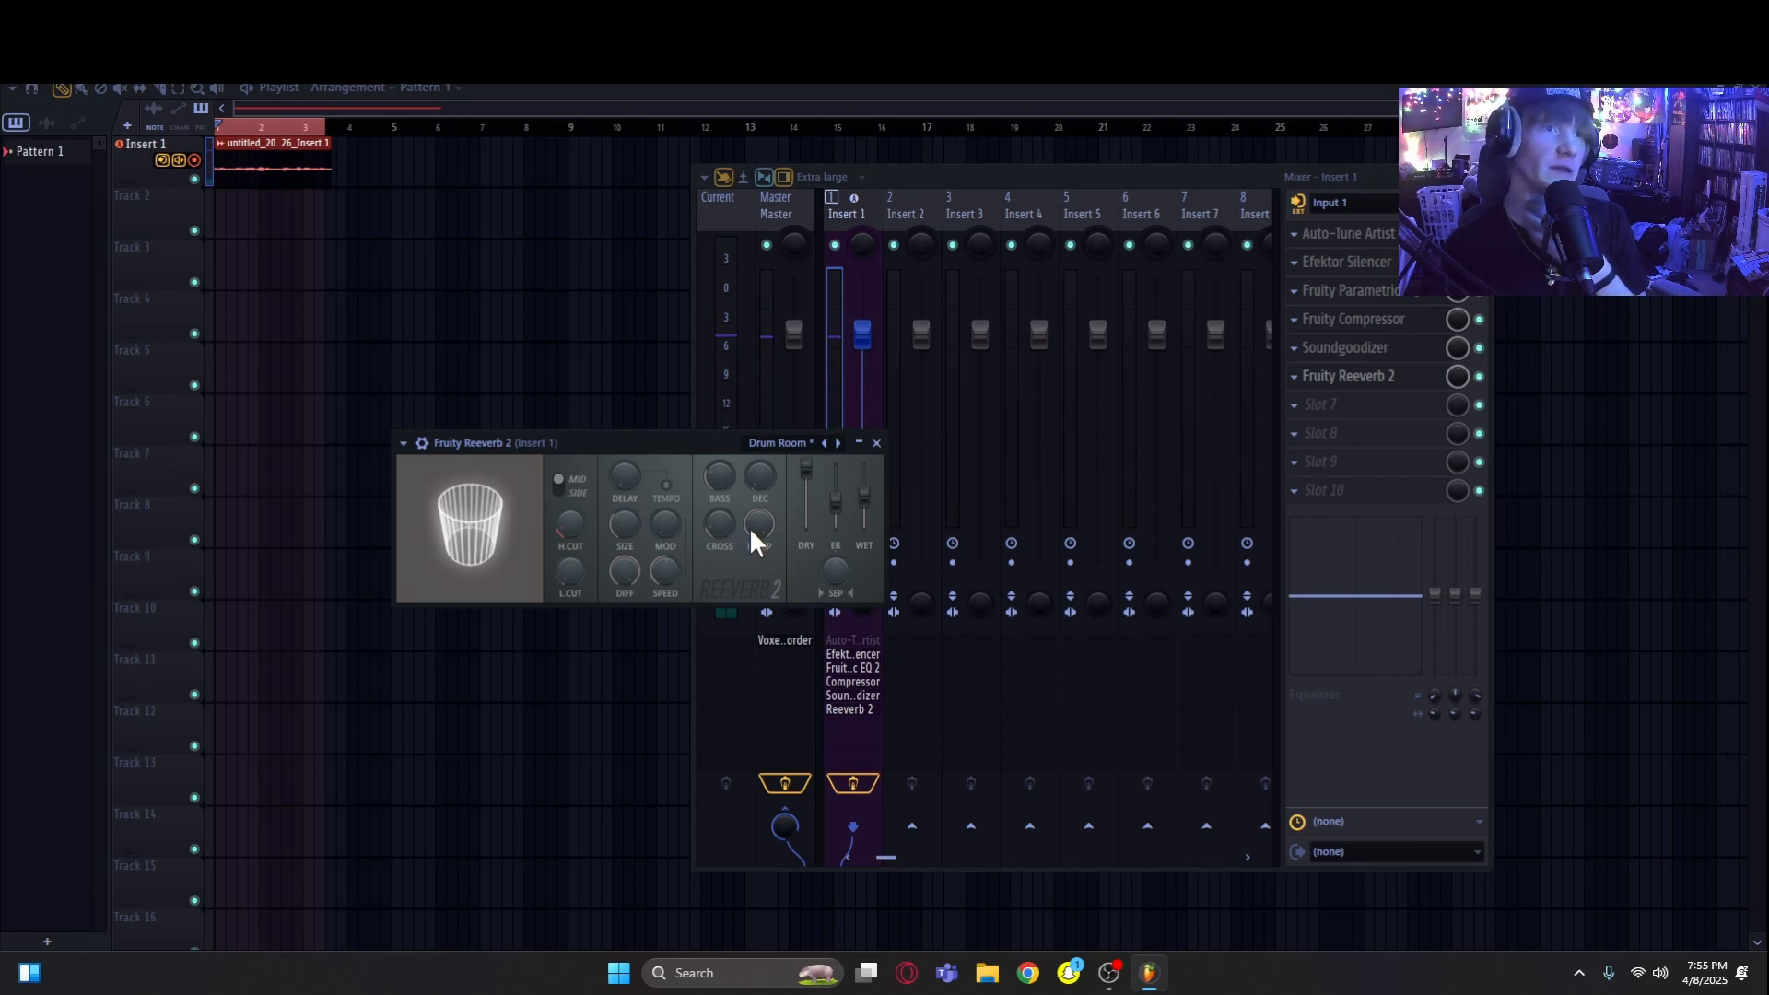
{"action": "left_click_drag", "start_coordinate": [751, 529], "coordinate": [752, 551]}
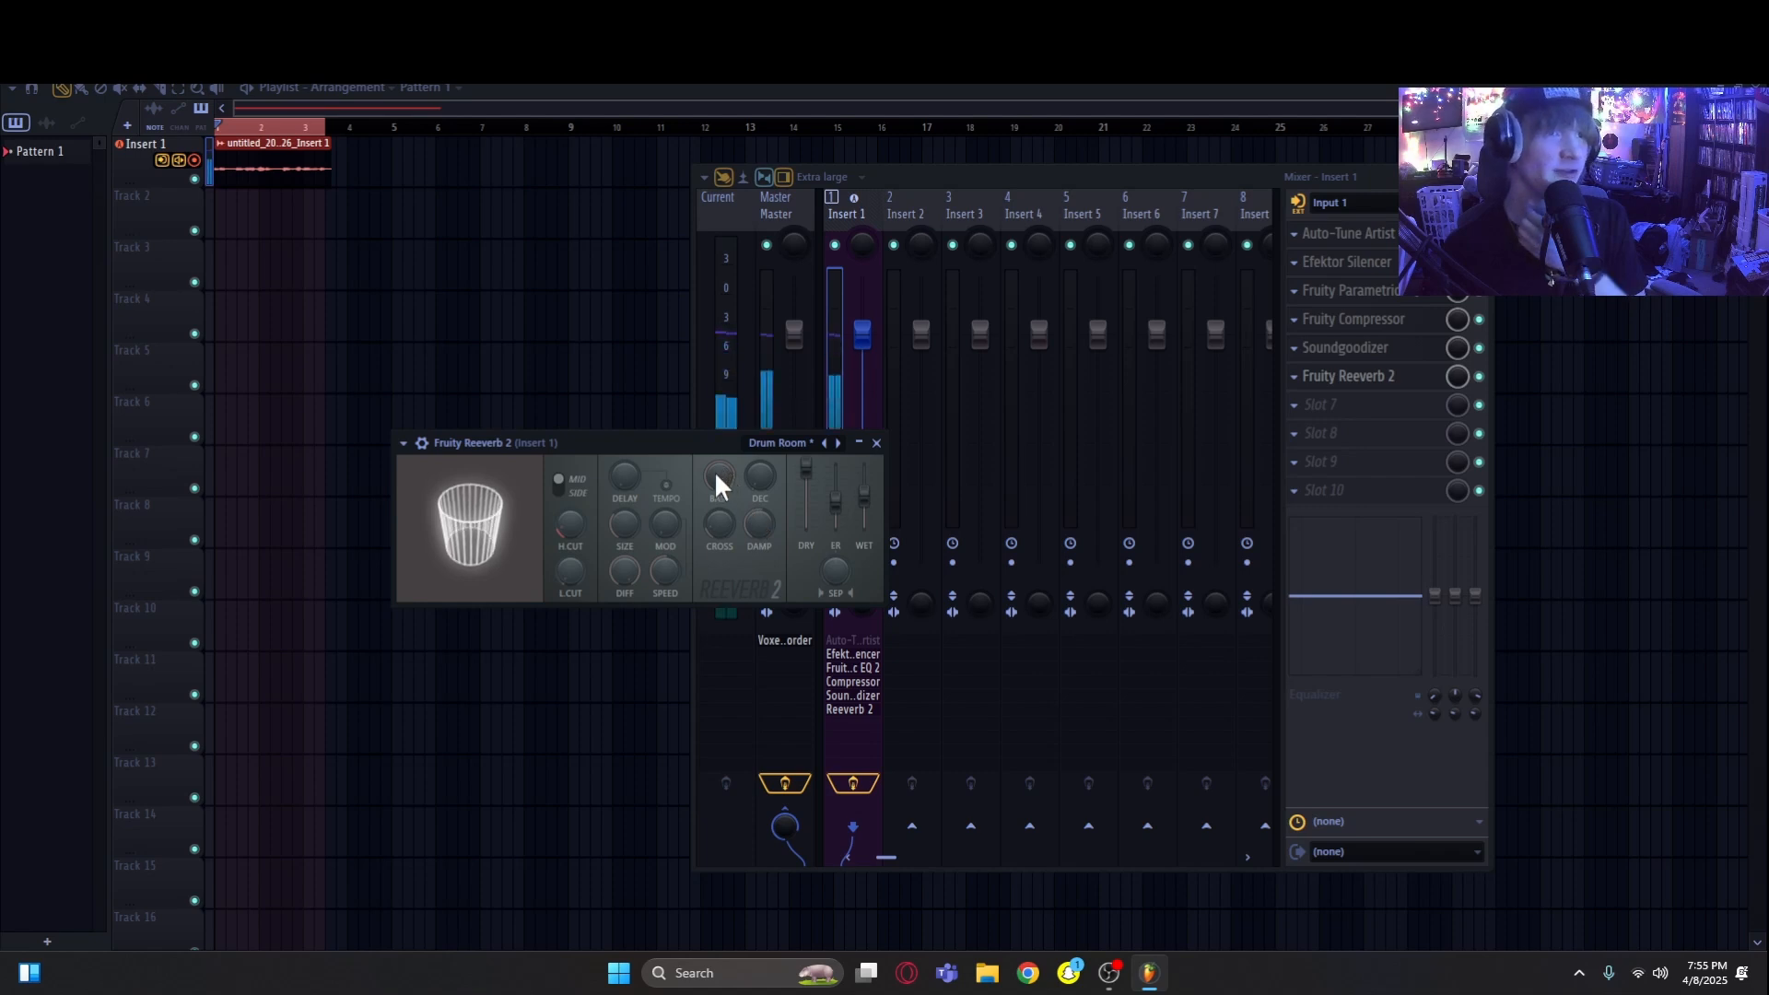
{"action": "left_click_drag", "start_coordinate": [714, 477], "coordinate": [713, 447]}
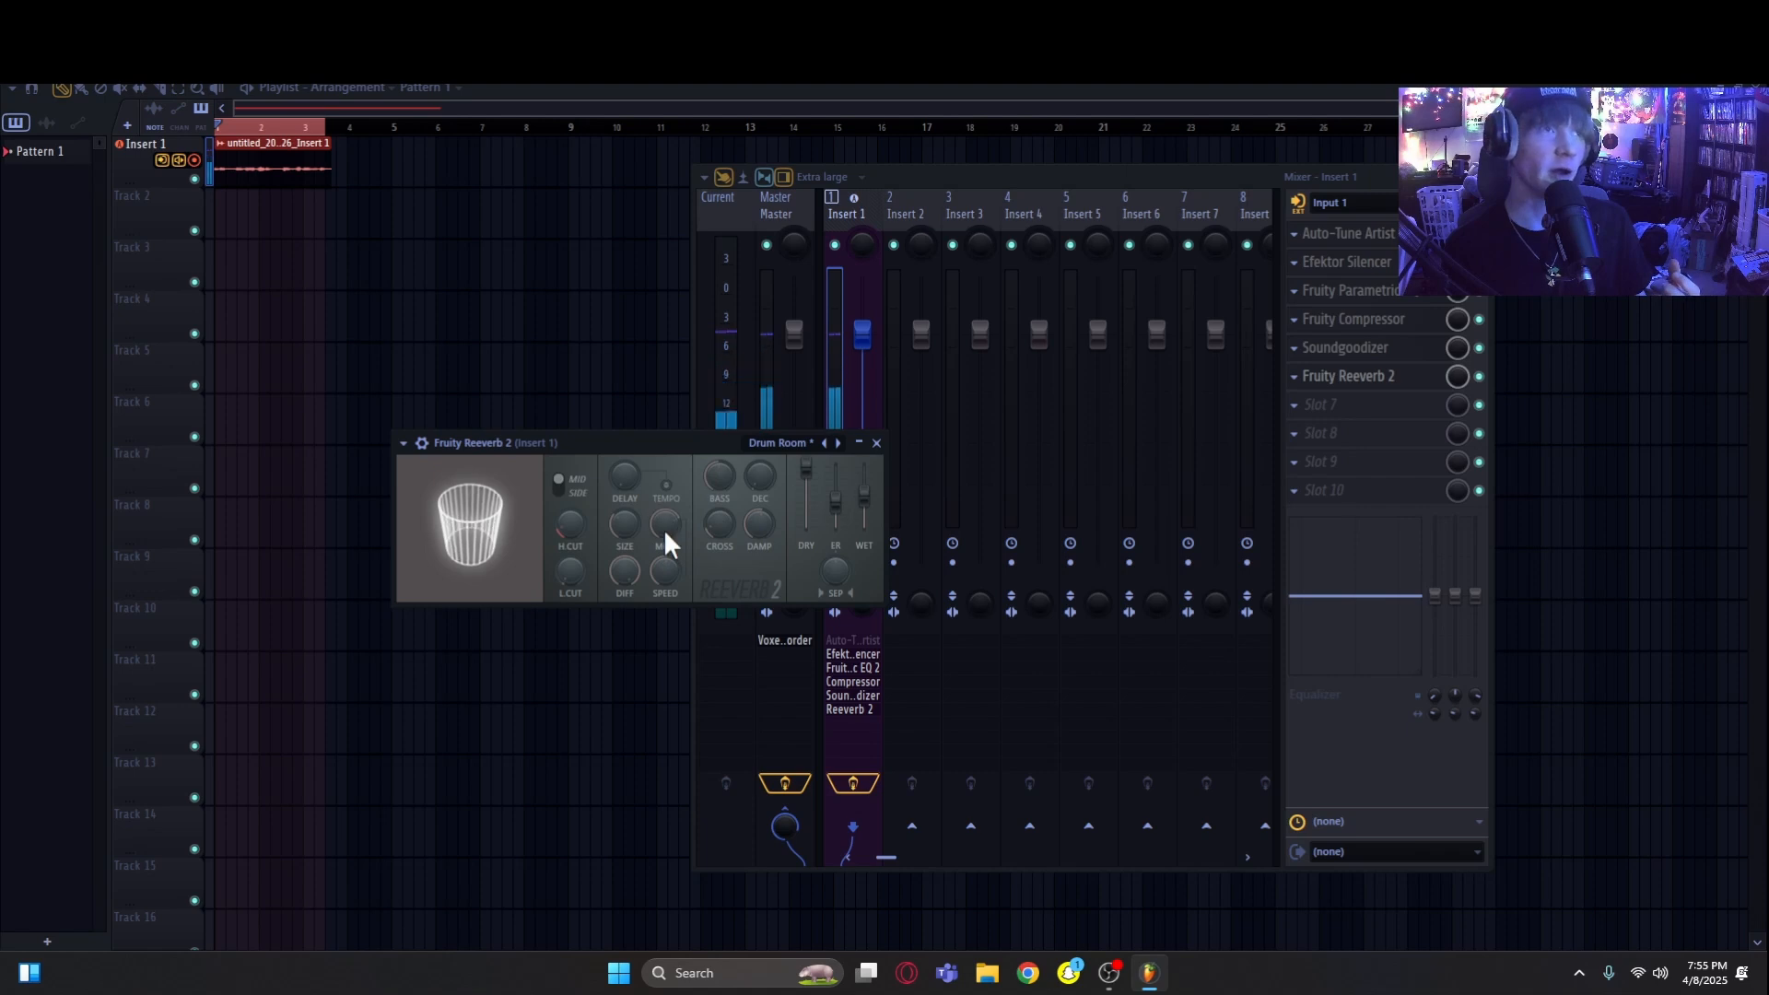
{"action": "mouse_move", "coordinate": [664, 527]}
{"action": "left_mouse_down"}
{"action": "mouse_move", "coordinate": [665, 497]}
{"action": "mouse_move", "coordinate": [672, 531]}
{"action": "left_mouse_up"}
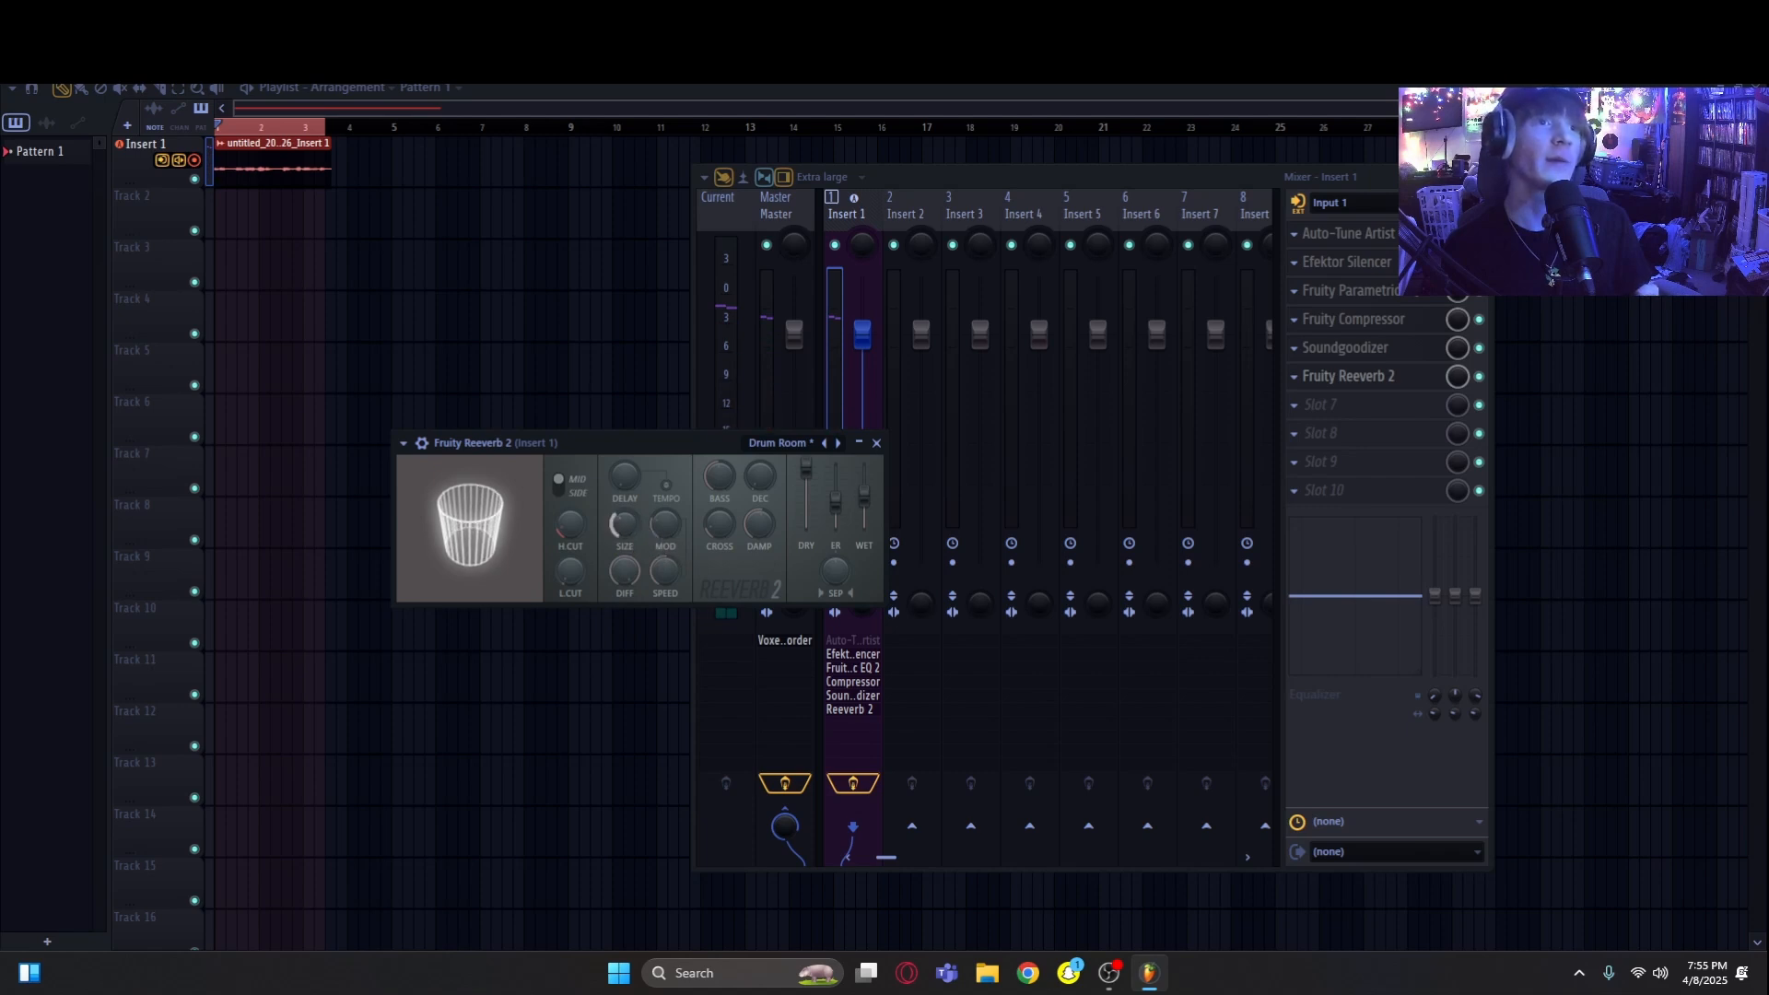
{"action": "mouse_move", "coordinate": [624, 522]}
{"action": "left_mouse_down"}
{"action": "mouse_move", "coordinate": [624, 502]}
{"action": "mouse_move", "coordinate": [636, 530]}
{"action": "left_mouse_up"}
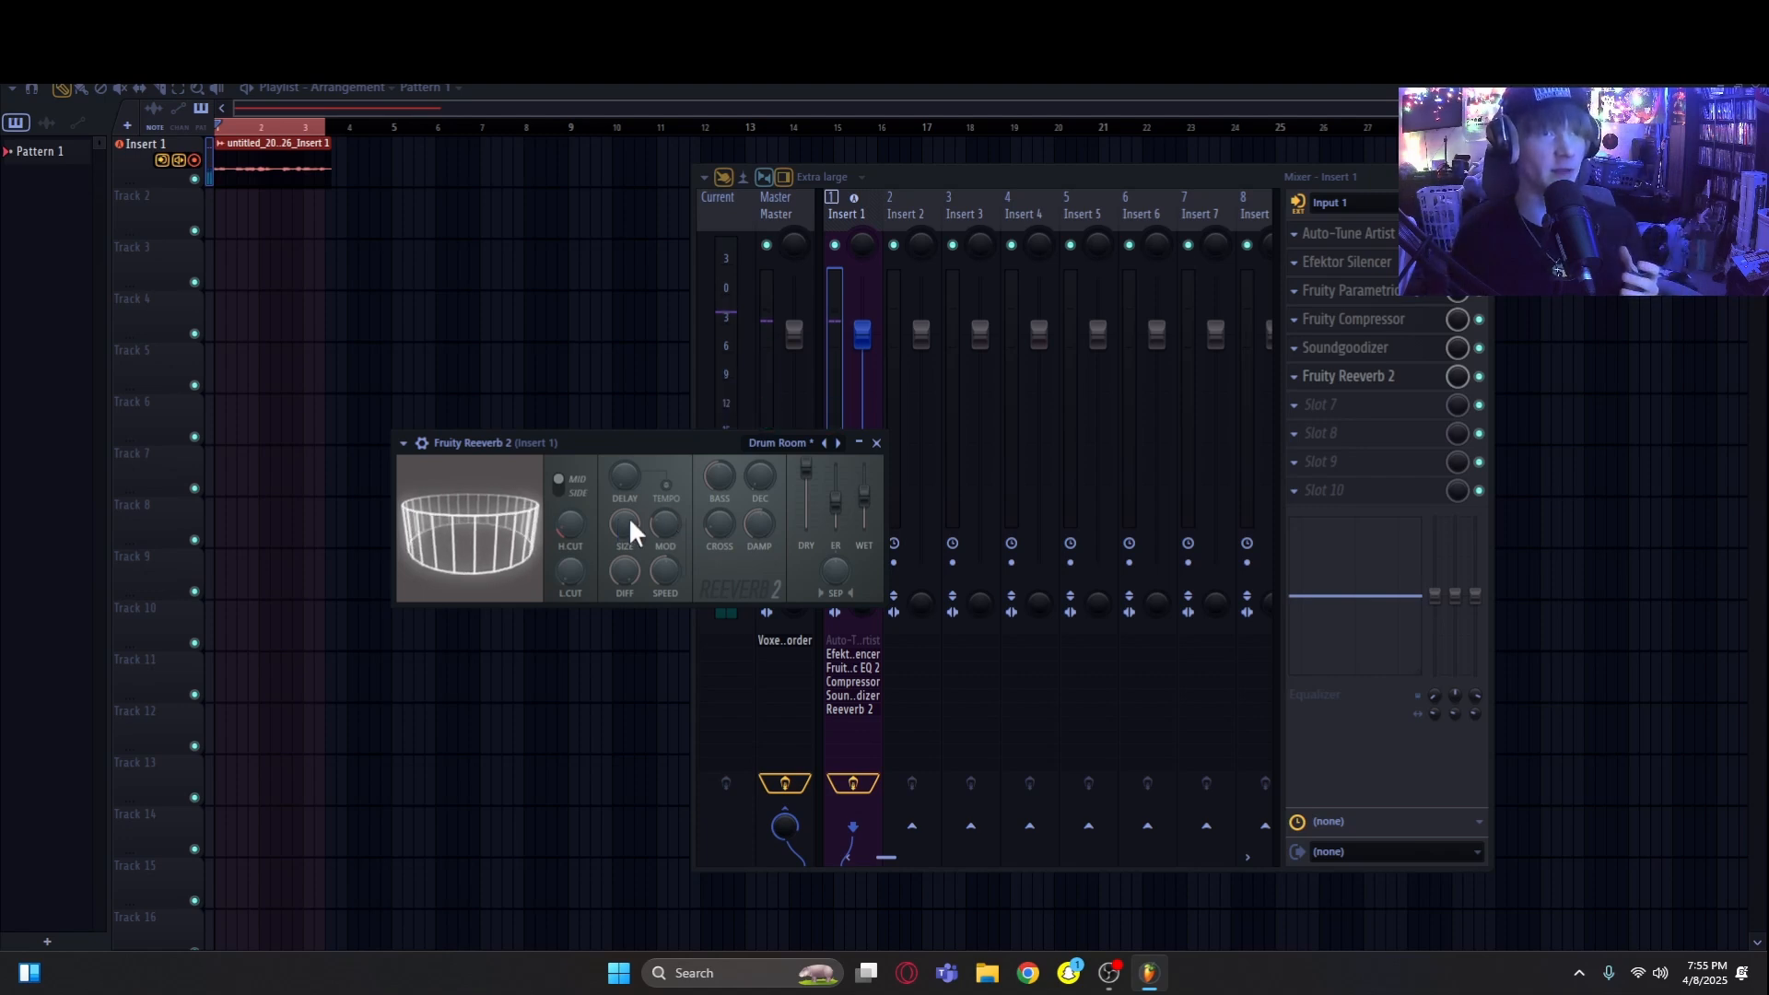
{"action": "left_click_drag", "start_coordinate": [628, 517], "coordinate": [568, 527]}
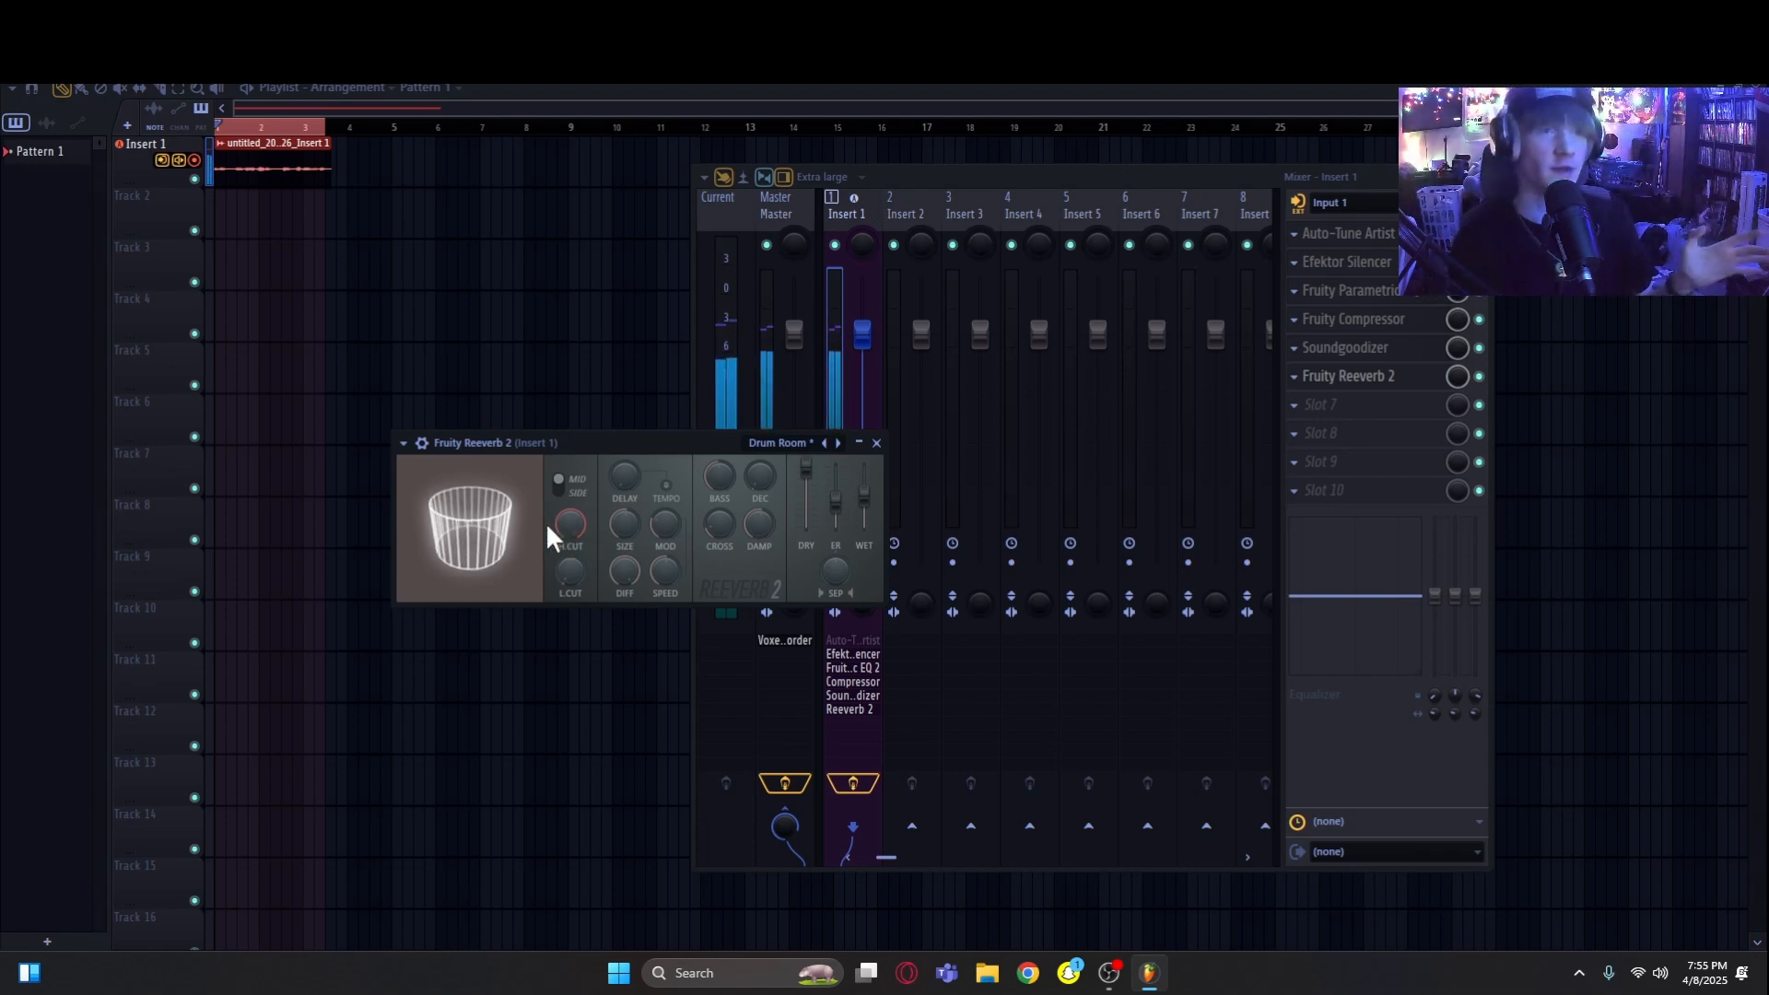
Step: Adjust the low cut and high cut filters of Fruity Reeverb 2 and close its window
{"action": "left_click_drag", "start_coordinate": [562, 570], "coordinate": [563, 530]}
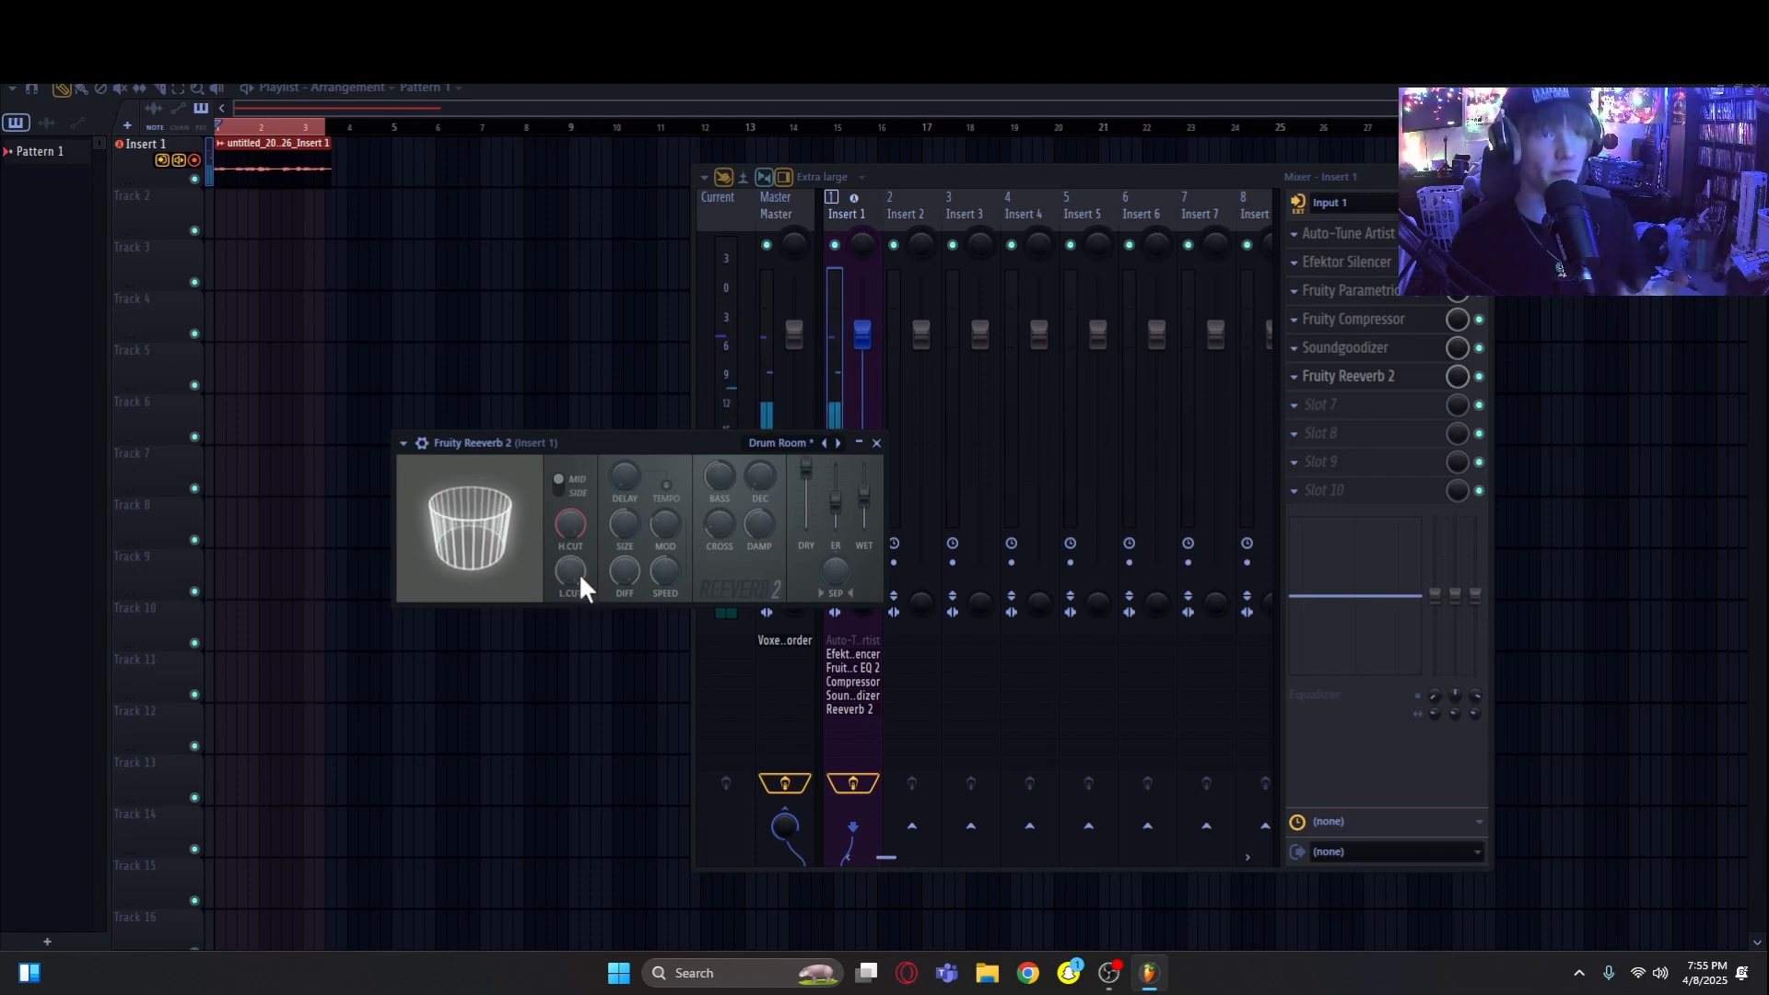
{"action": "left_click_drag", "start_coordinate": [580, 573], "coordinate": [580, 650]}
{"action": "mouse_move", "coordinate": [571, 524]}
{"action": "left_mouse_down"}
{"action": "mouse_move", "coordinate": [570, 577]}
{"action": "mouse_move", "coordinate": [571, 526]}
{"action": "left_mouse_up"}
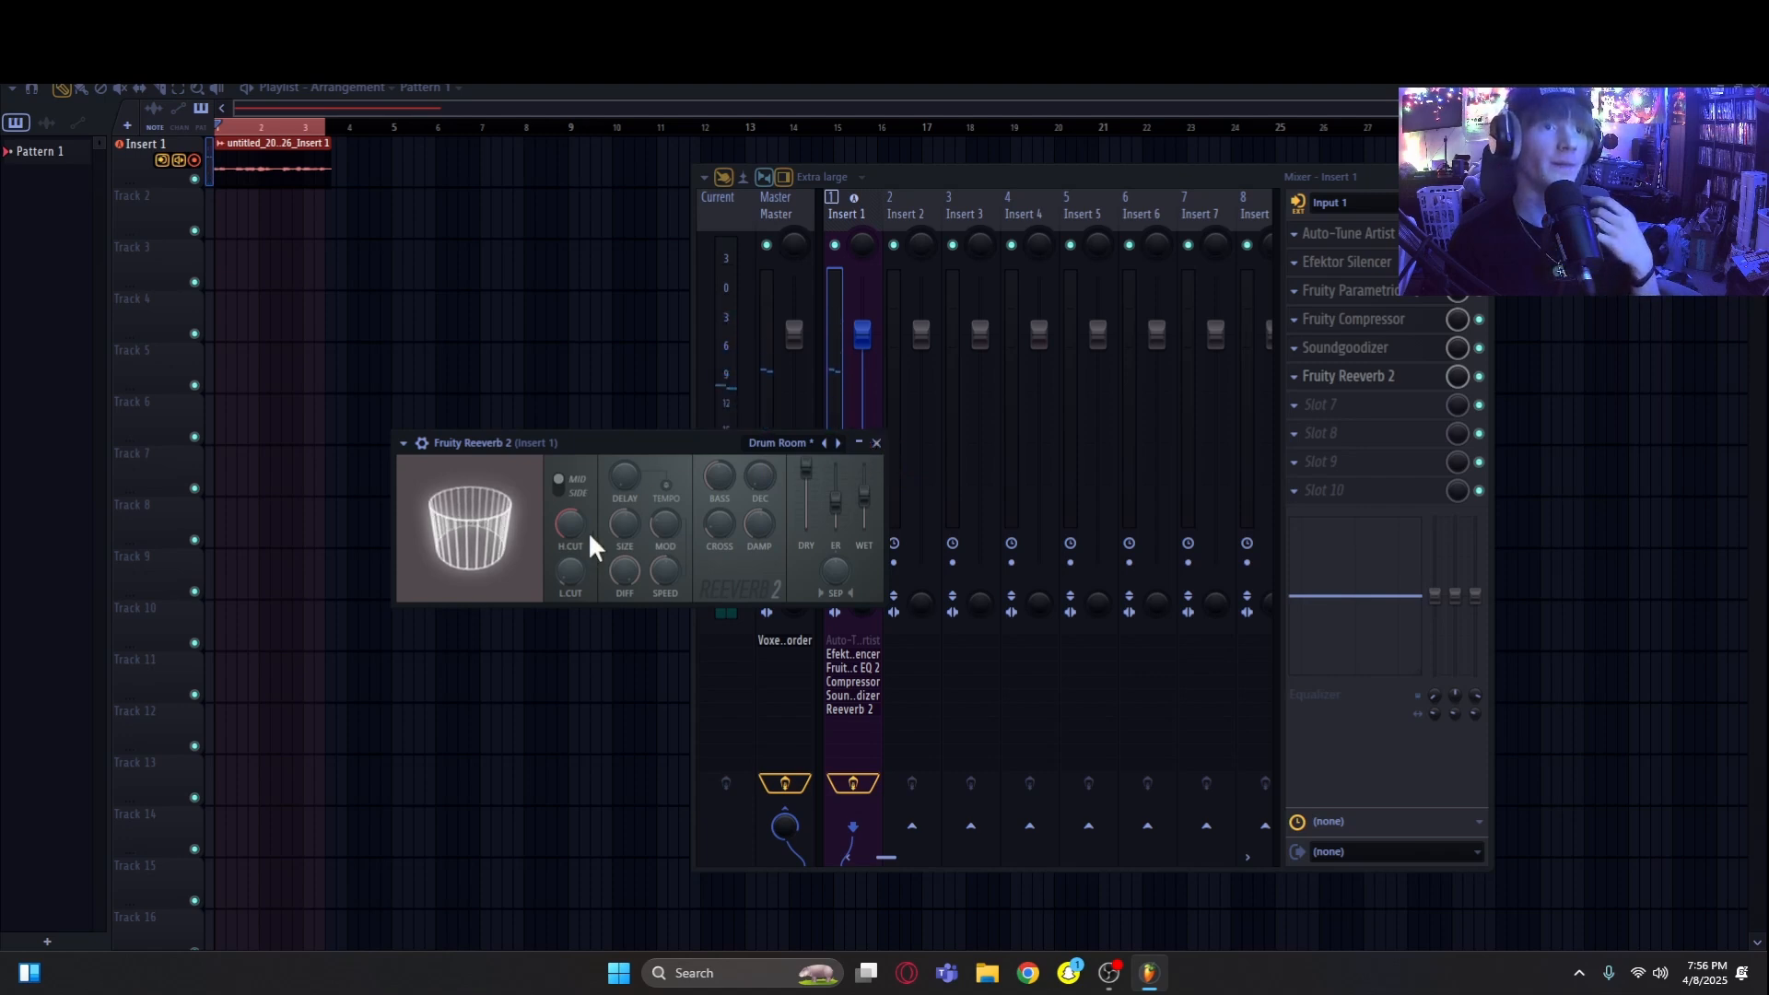
{"action": "left_click", "coordinate": [877, 443]}
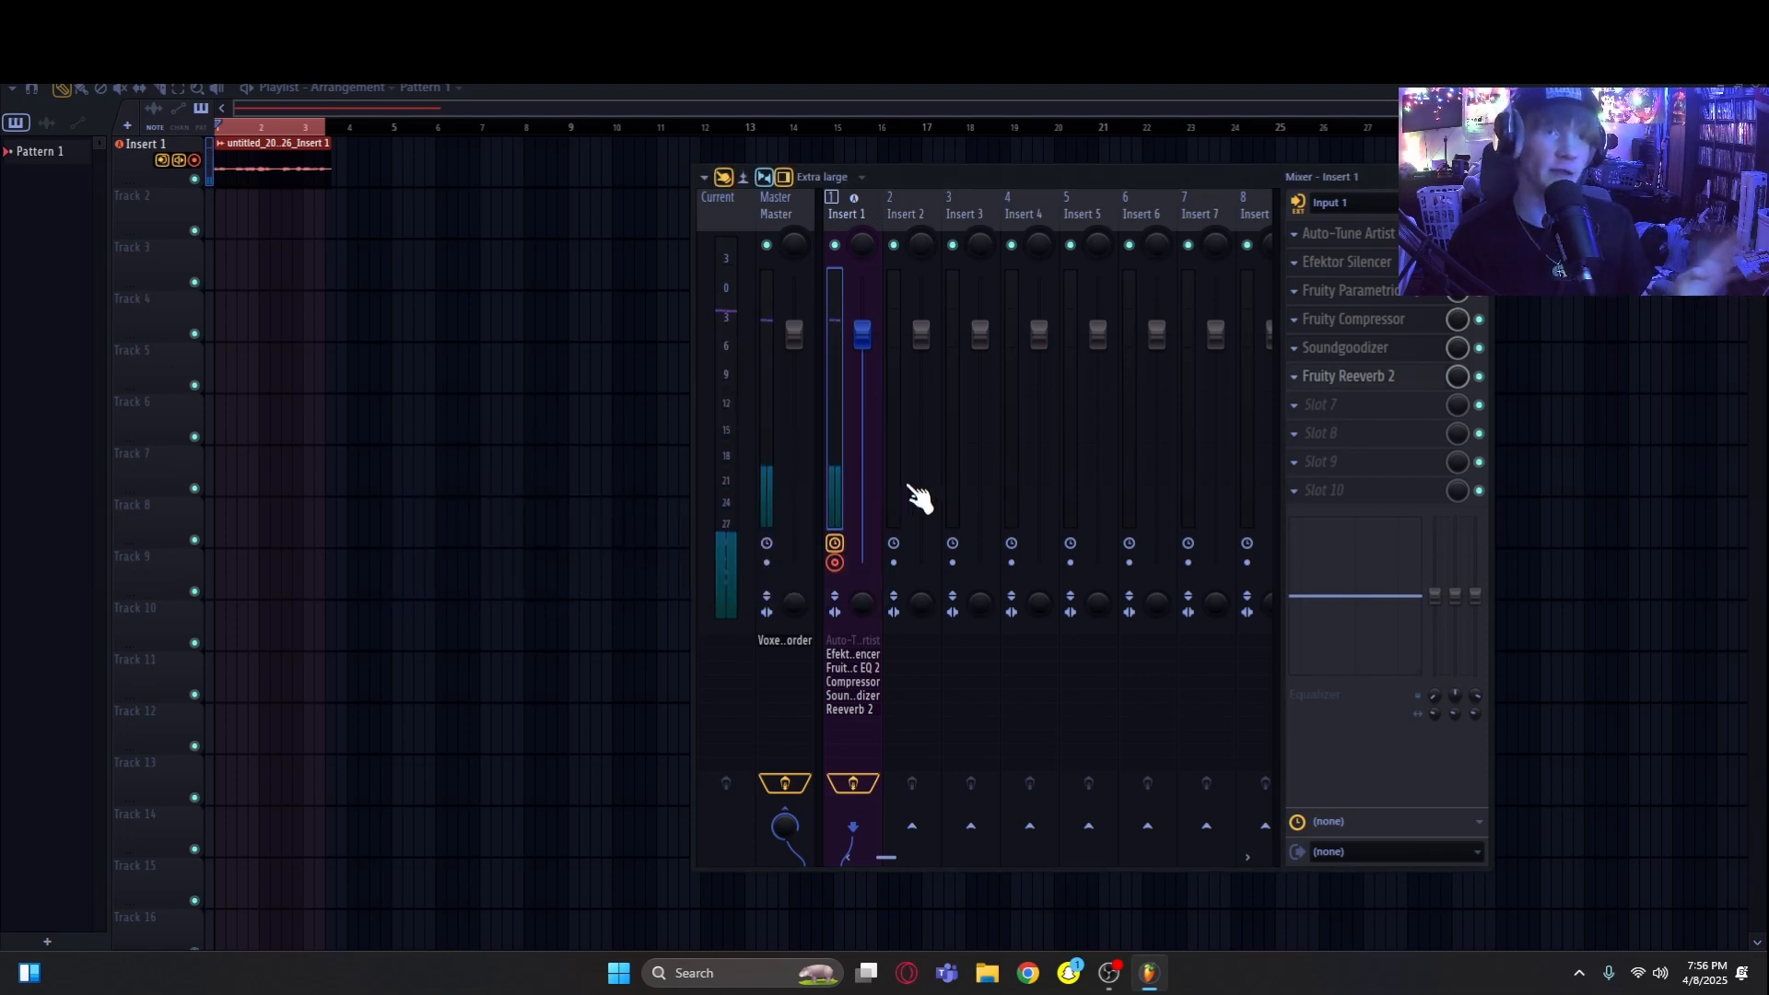
Step: Add Fruity Delay 3 from the delay and reverb effects to slot 7 of Insert 1, reposition its window and bypass it
{"action": "left_click", "coordinate": [1309, 405]}
{"action": "mouse_move", "coordinate": [1490, 427]}
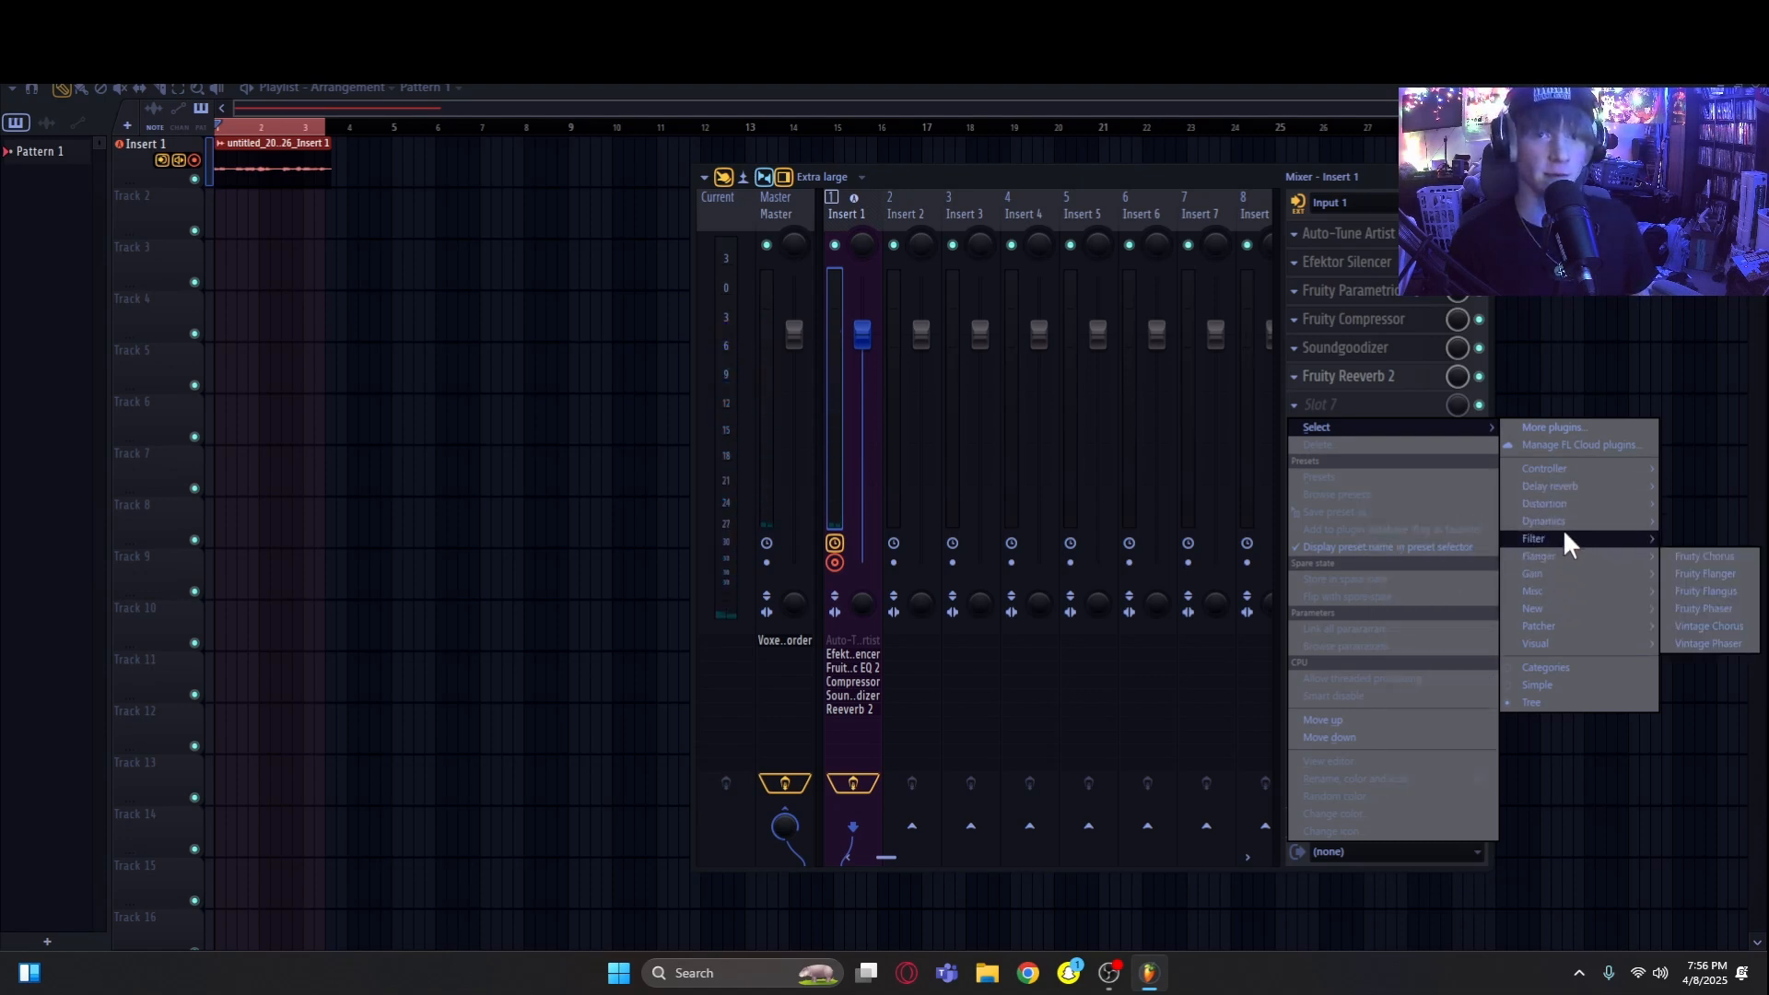
{"action": "mouse_move", "coordinate": [1563, 511]}
{"action": "mouse_move", "coordinate": [1563, 479]}
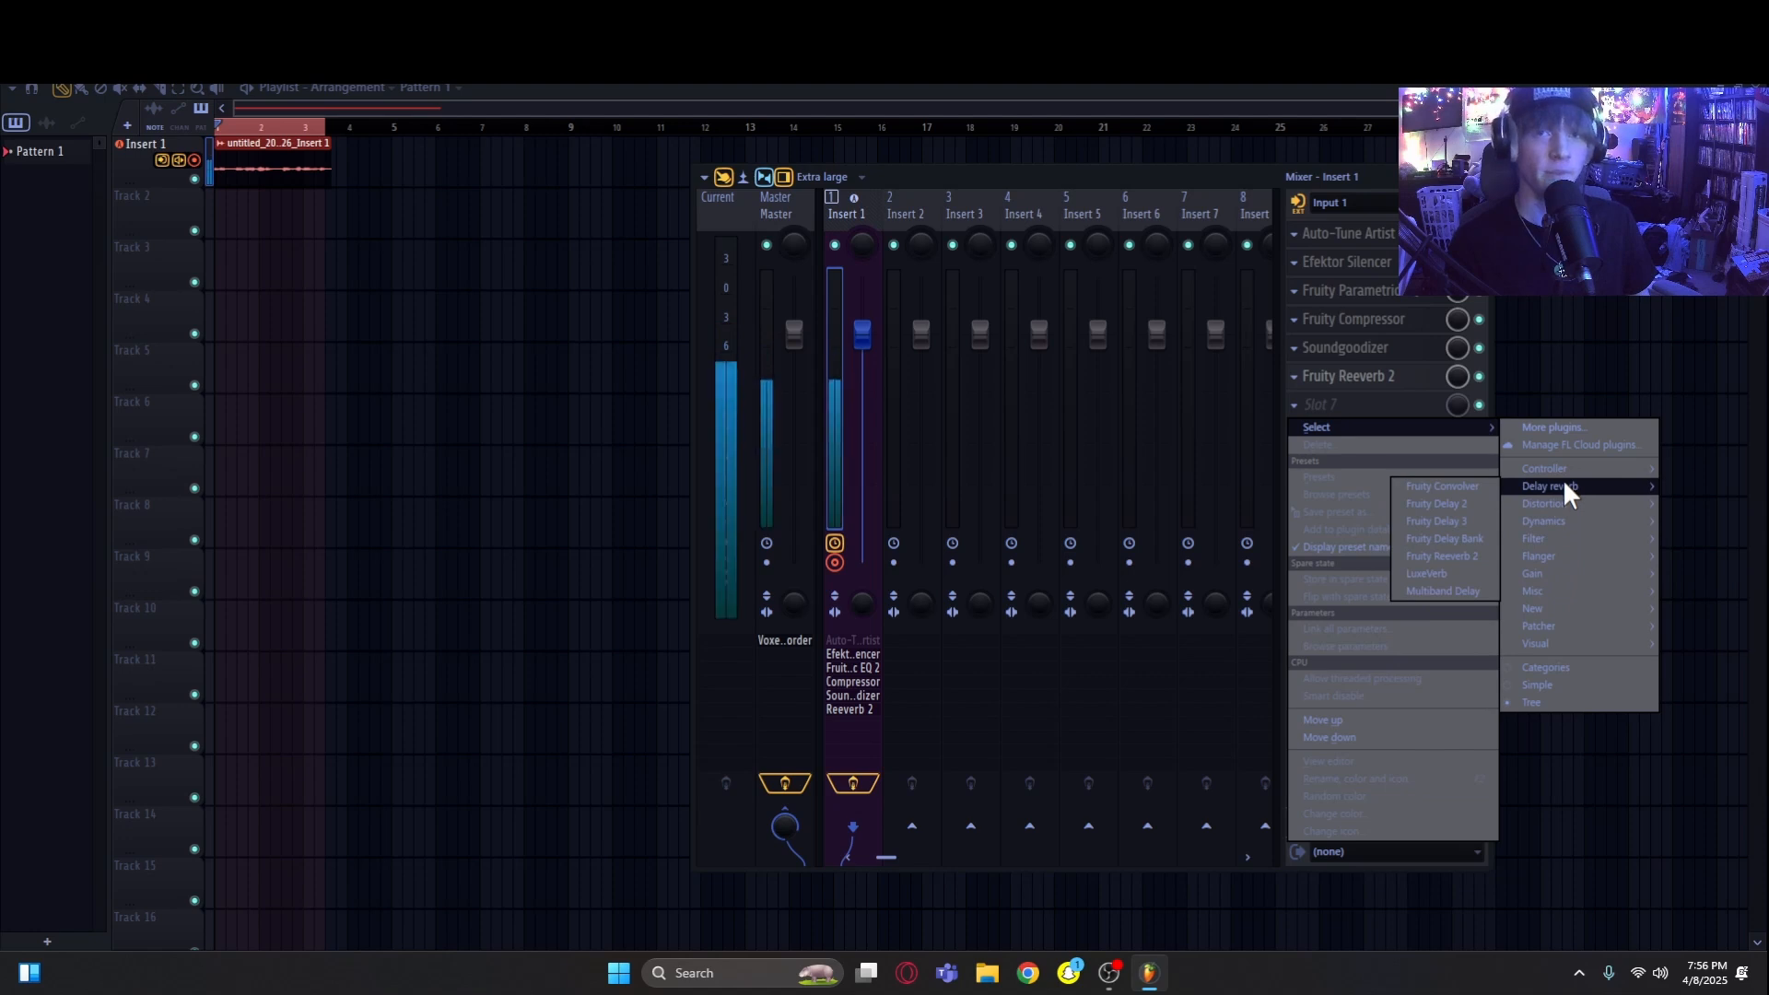
{"action": "left_click", "coordinate": [1467, 521]}
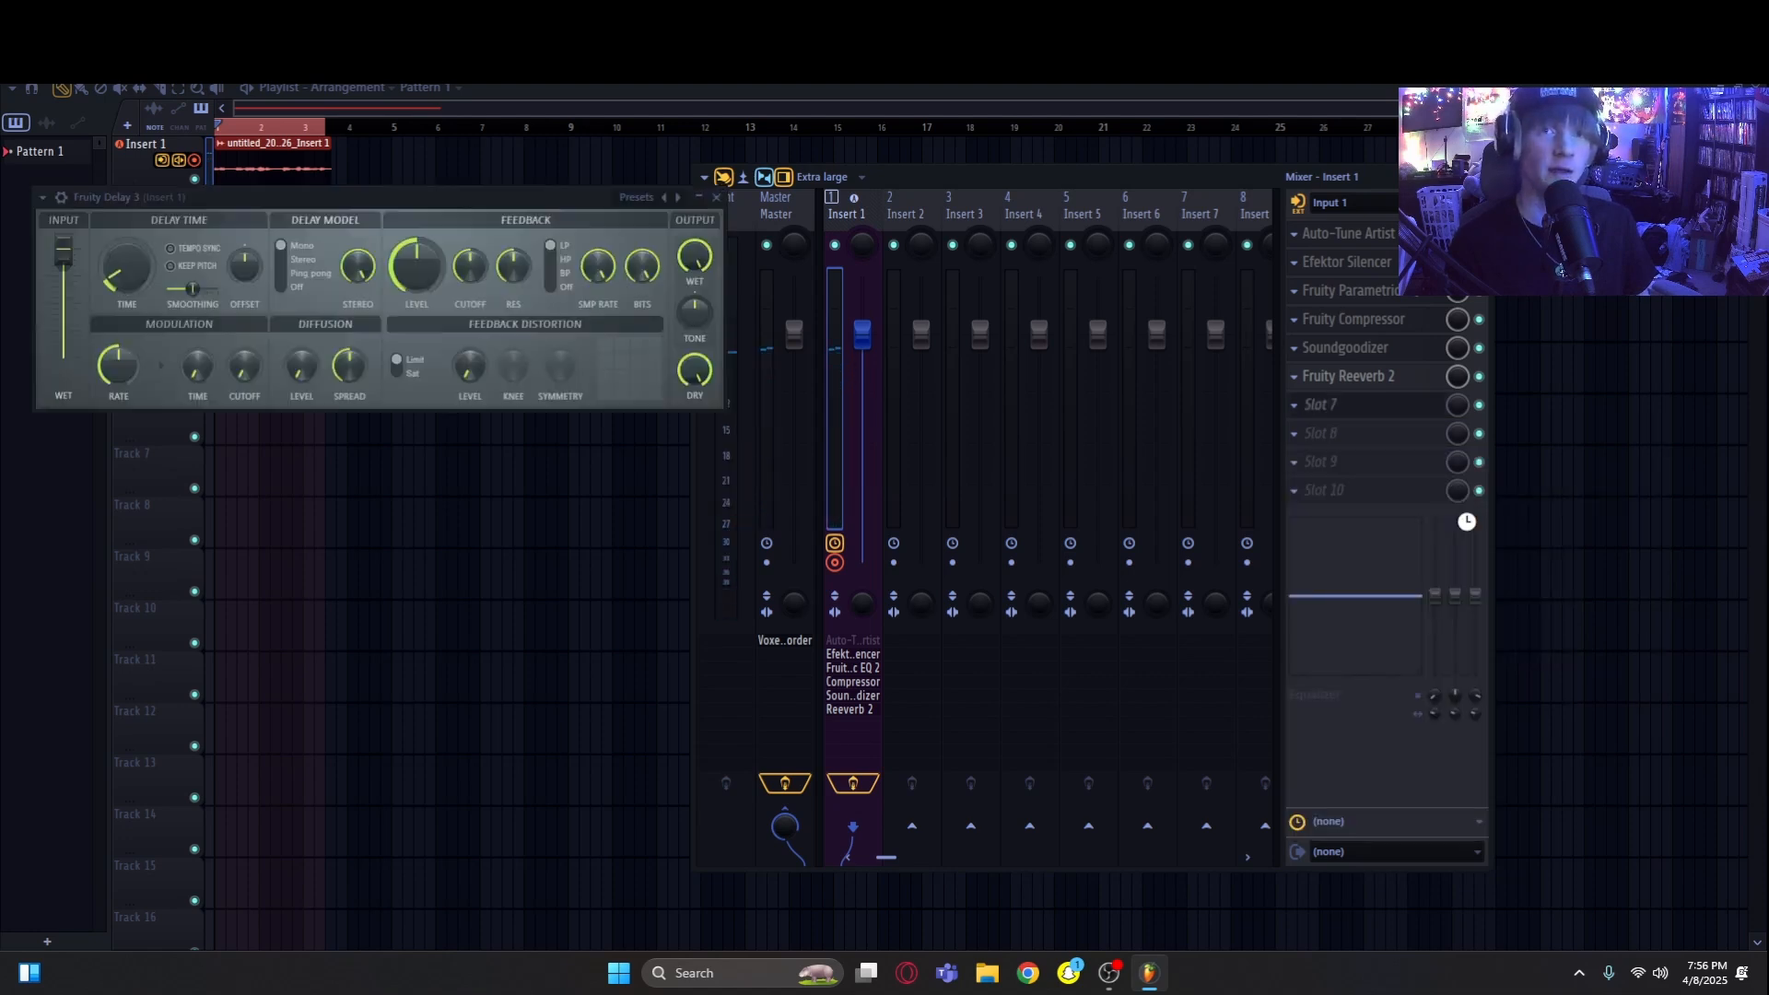
{"action": "left_click_drag", "start_coordinate": [435, 209], "coordinate": [714, 316]}
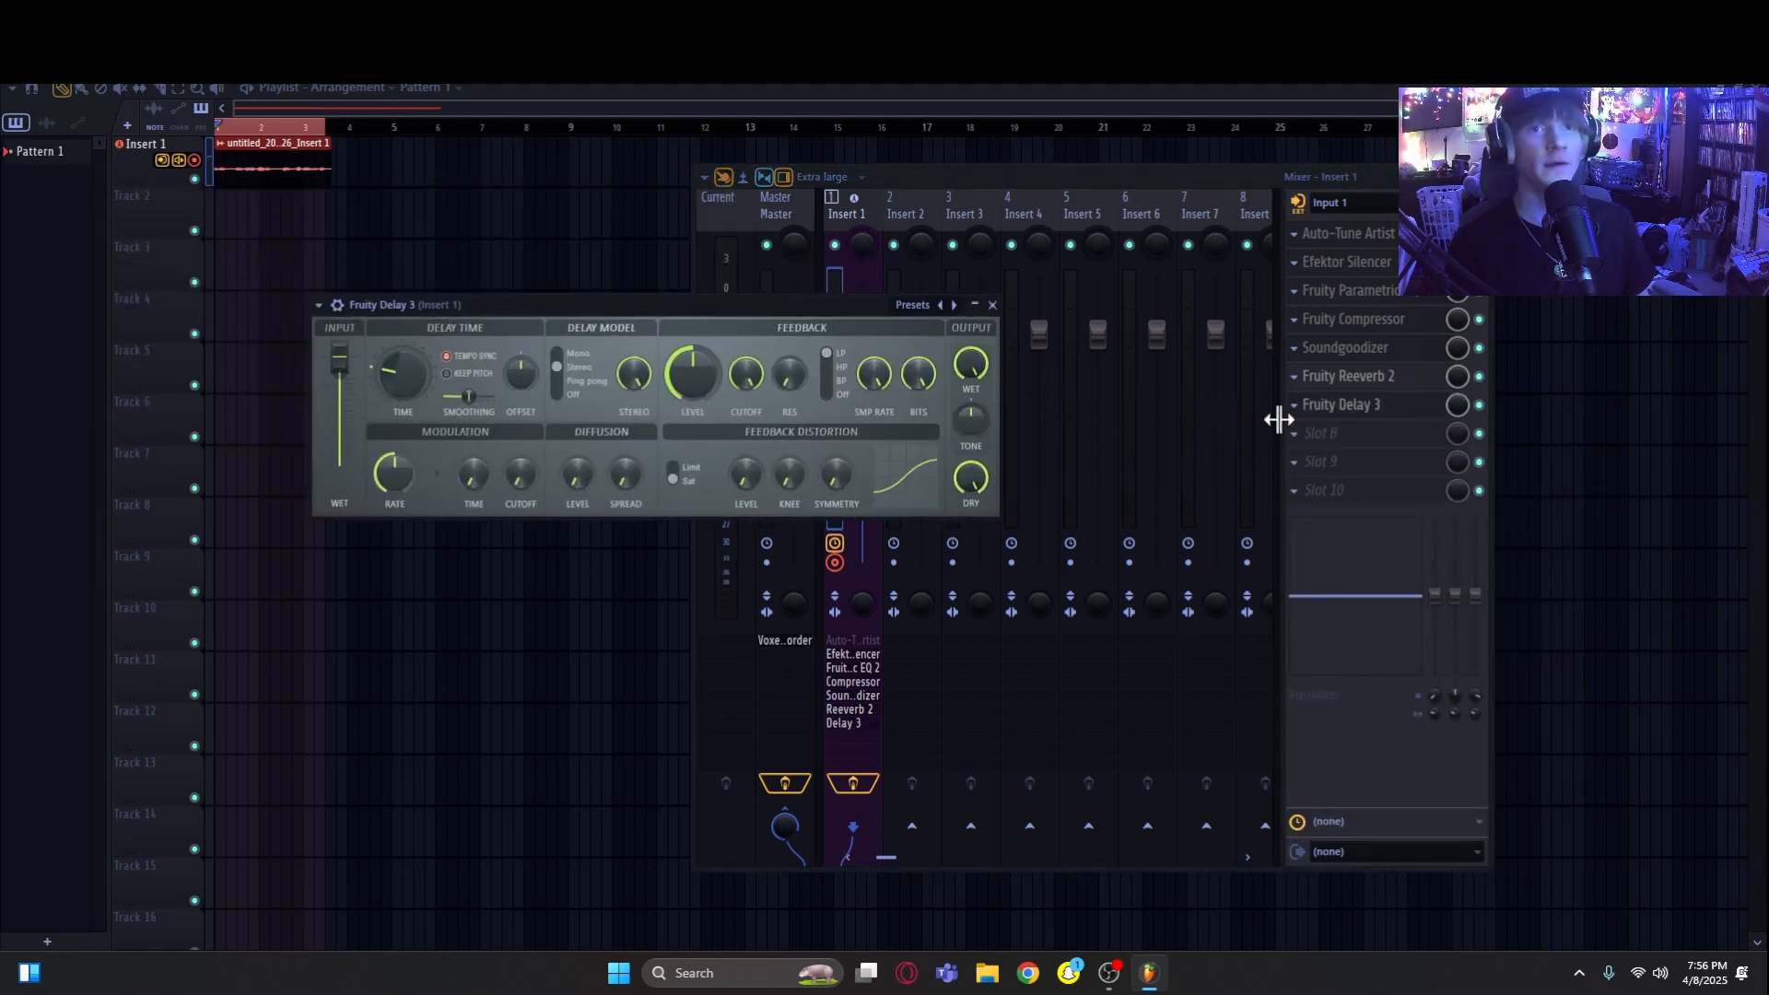
{"action": "left_click", "coordinate": [1297, 431]}
{"action": "left_click", "coordinate": [538, 301]}
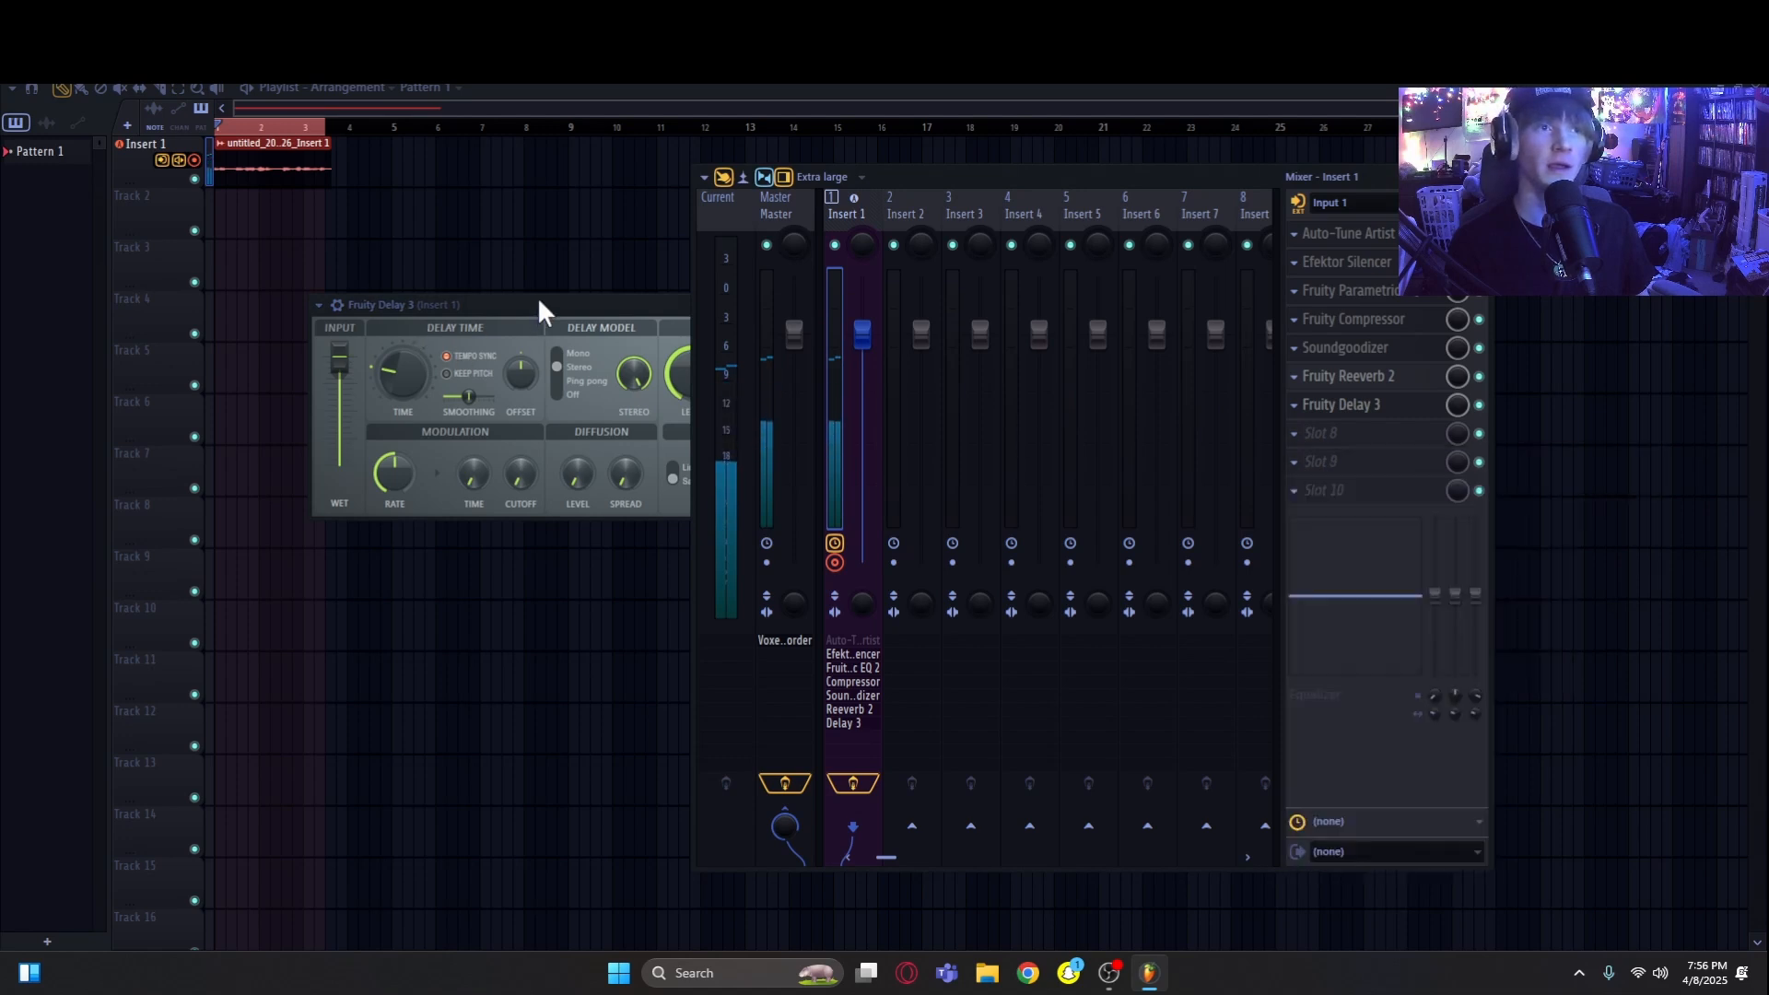
{"action": "left_click", "coordinate": [1479, 406]}
Step: Add Fruity Delay 2 from the delay and reverb effects to slot 8 of Insert 1, separate the delay windows and bypass it
{"action": "left_click", "coordinate": [1298, 431]}
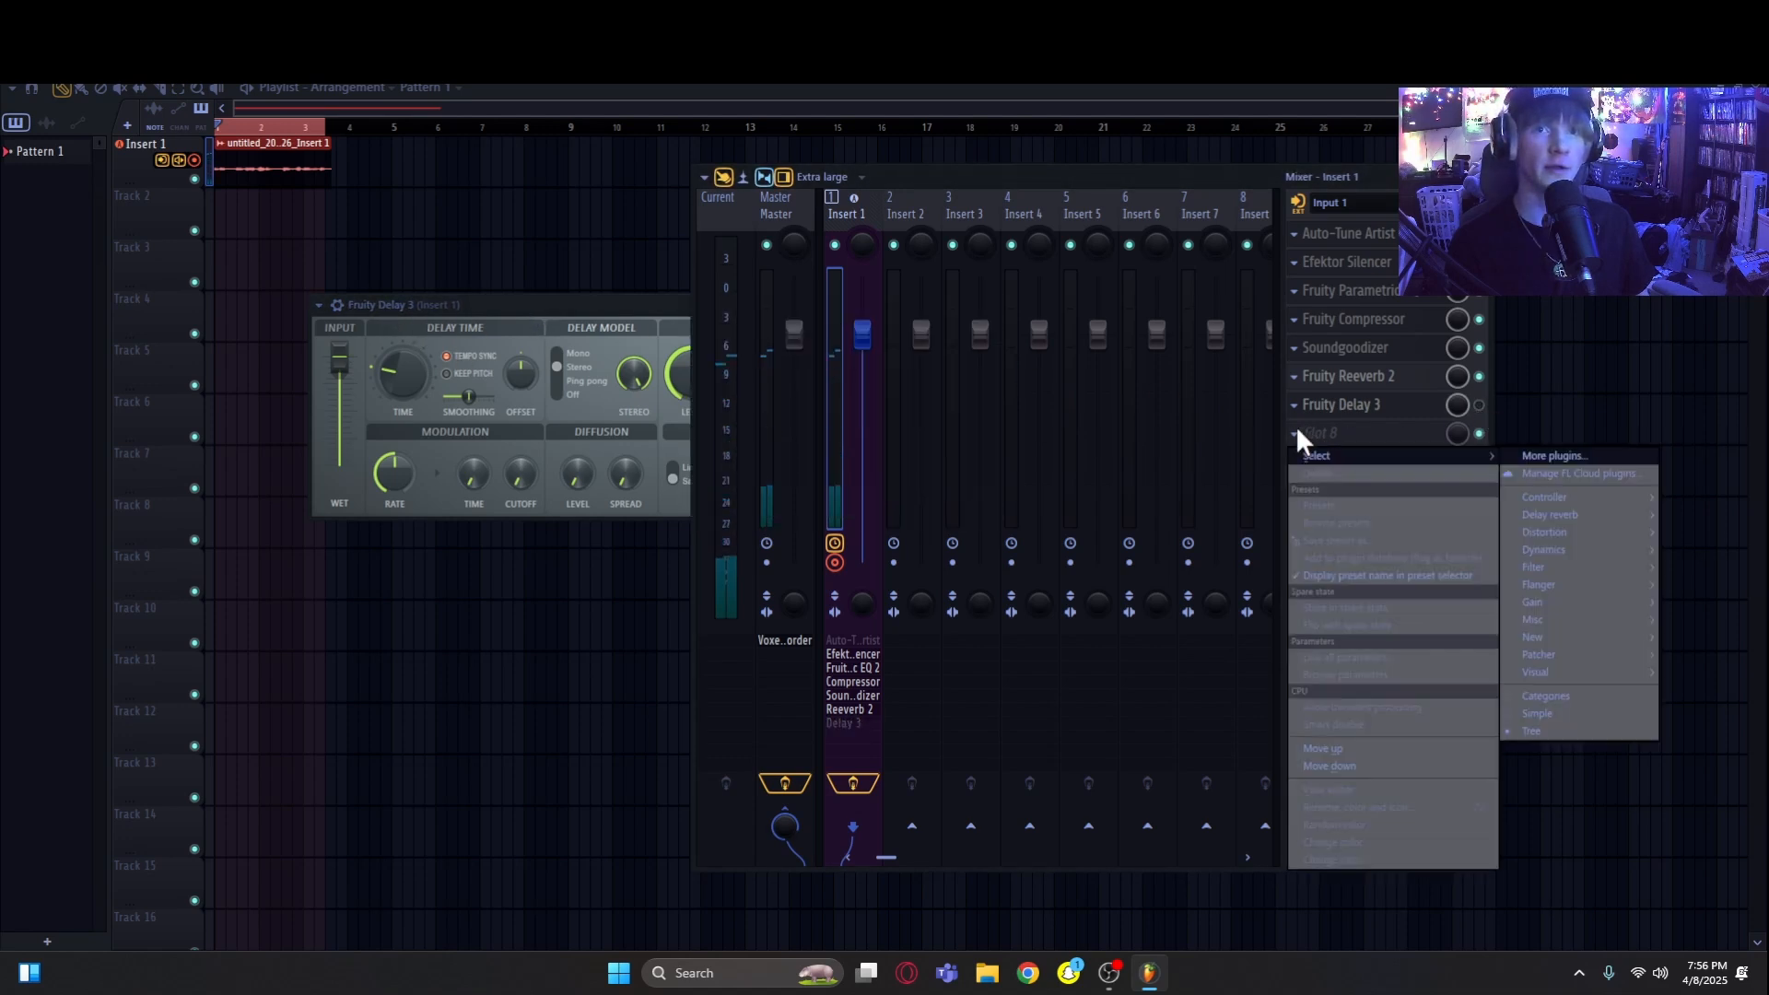
{"action": "mouse_move", "coordinate": [1580, 511]}
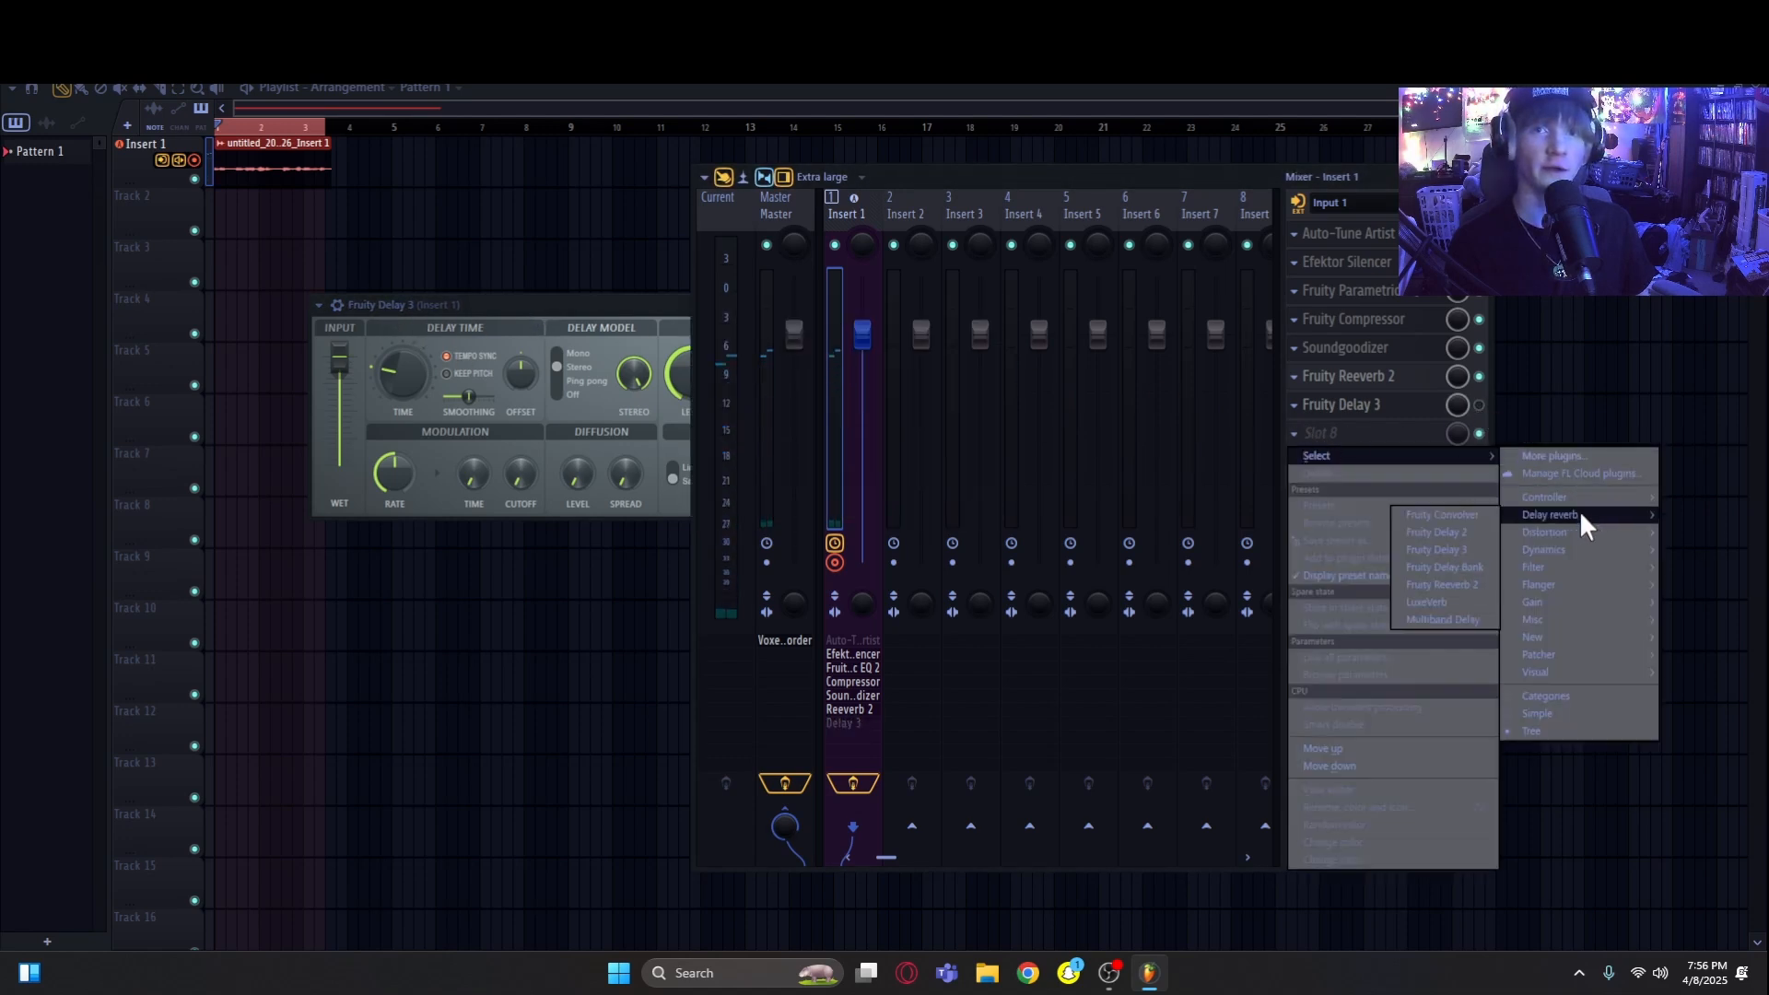
{"action": "left_click", "coordinate": [1474, 540]}
{"action": "left_click_drag", "start_coordinate": [304, 243], "coordinate": [449, 435]}
{"action": "left_click_drag", "start_coordinate": [612, 312], "coordinate": [607, 214]}
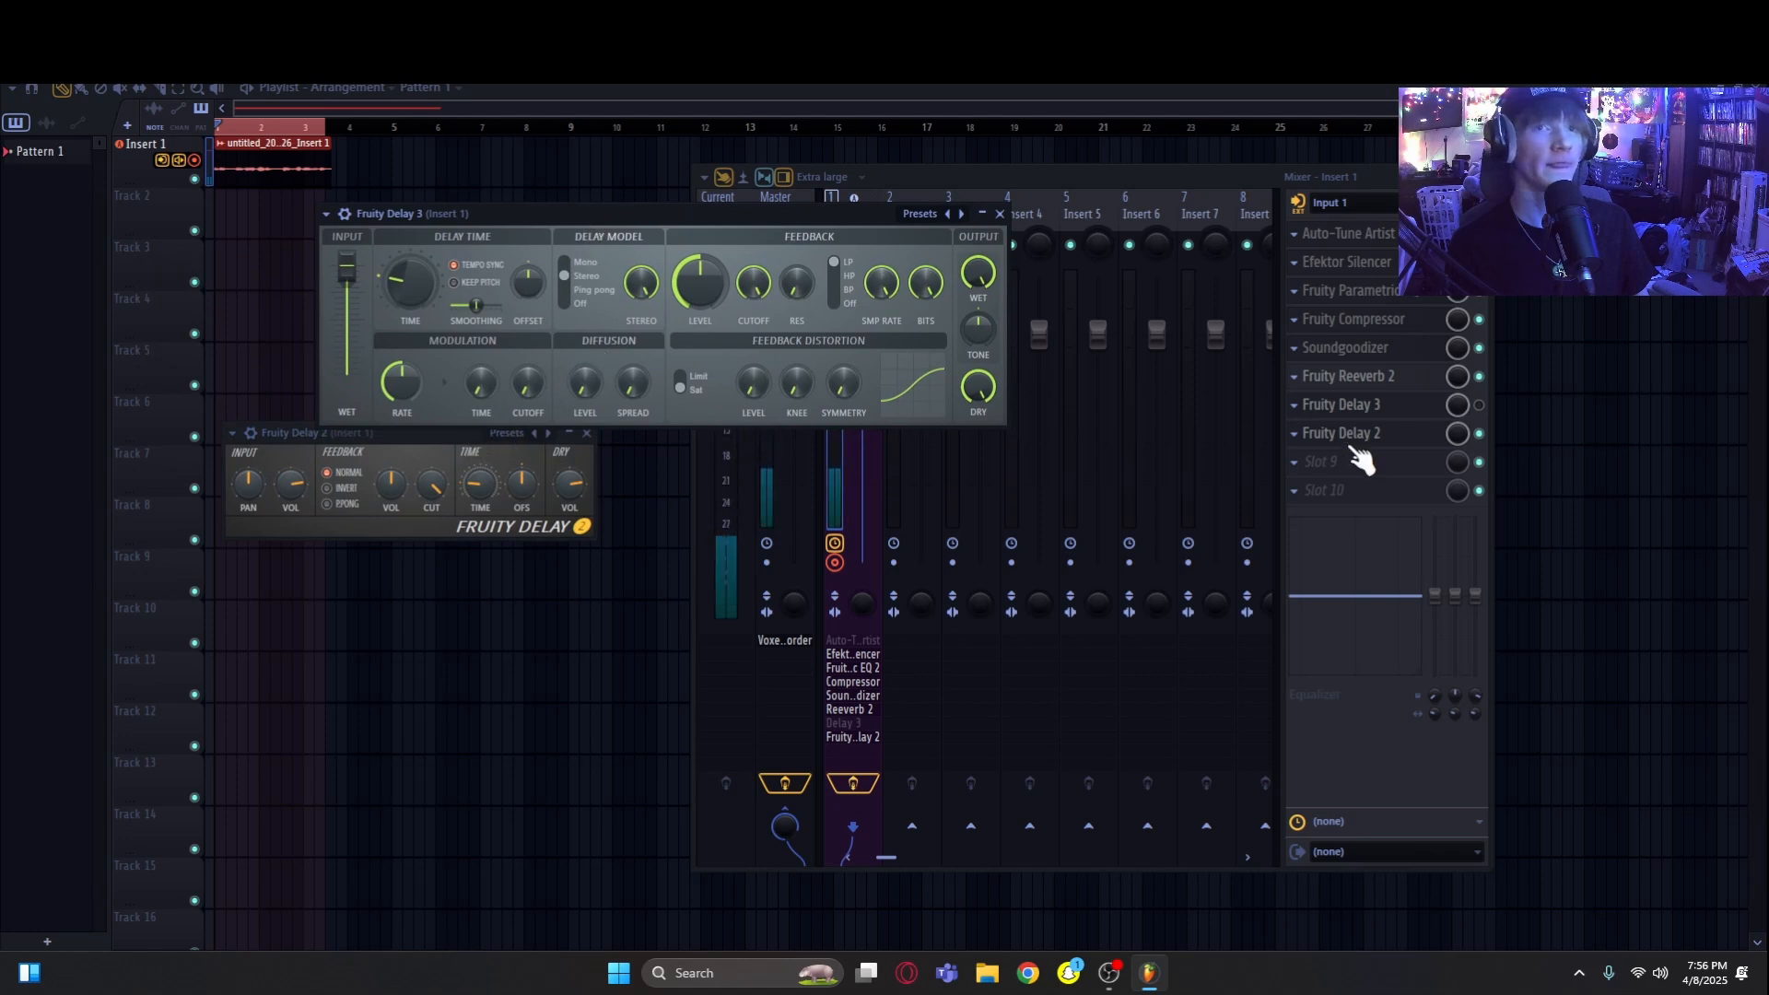
{"action": "left_click", "coordinate": [1479, 434]}
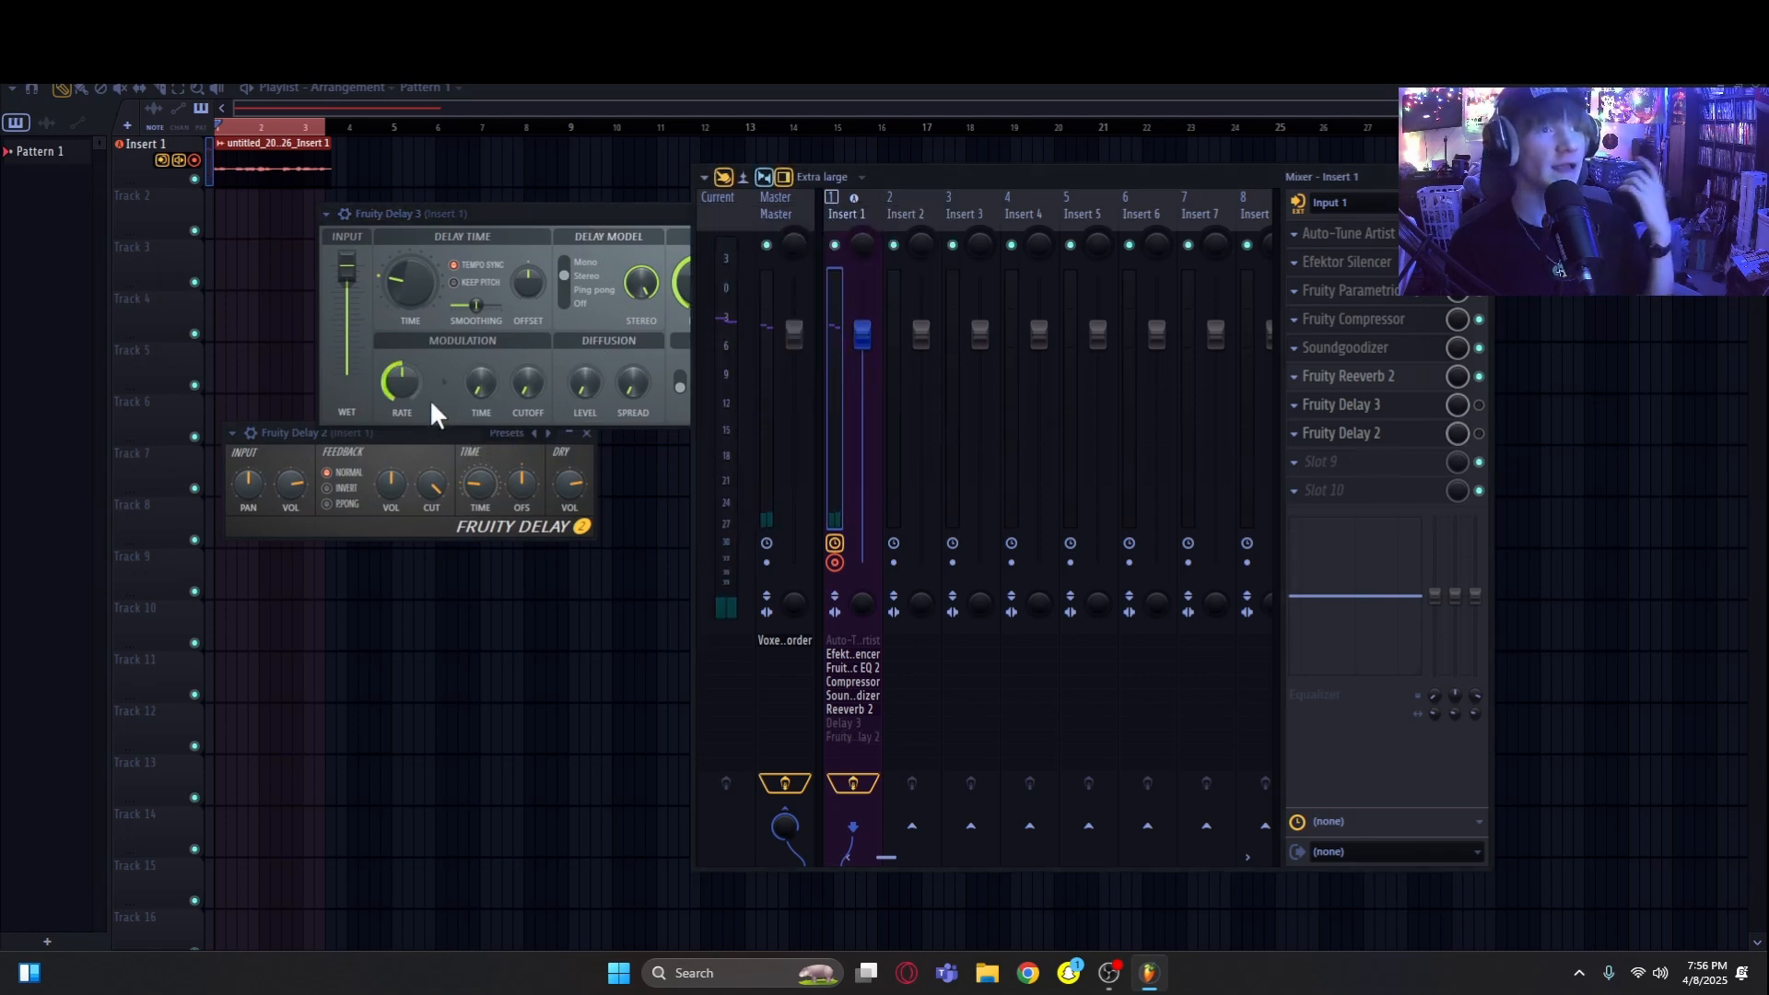
Step: Move both delay windows over the mixer for comparison and close the Fruity Delay 3 window
{"action": "left_click_drag", "start_coordinate": [594, 214], "coordinate": [819, 252]}
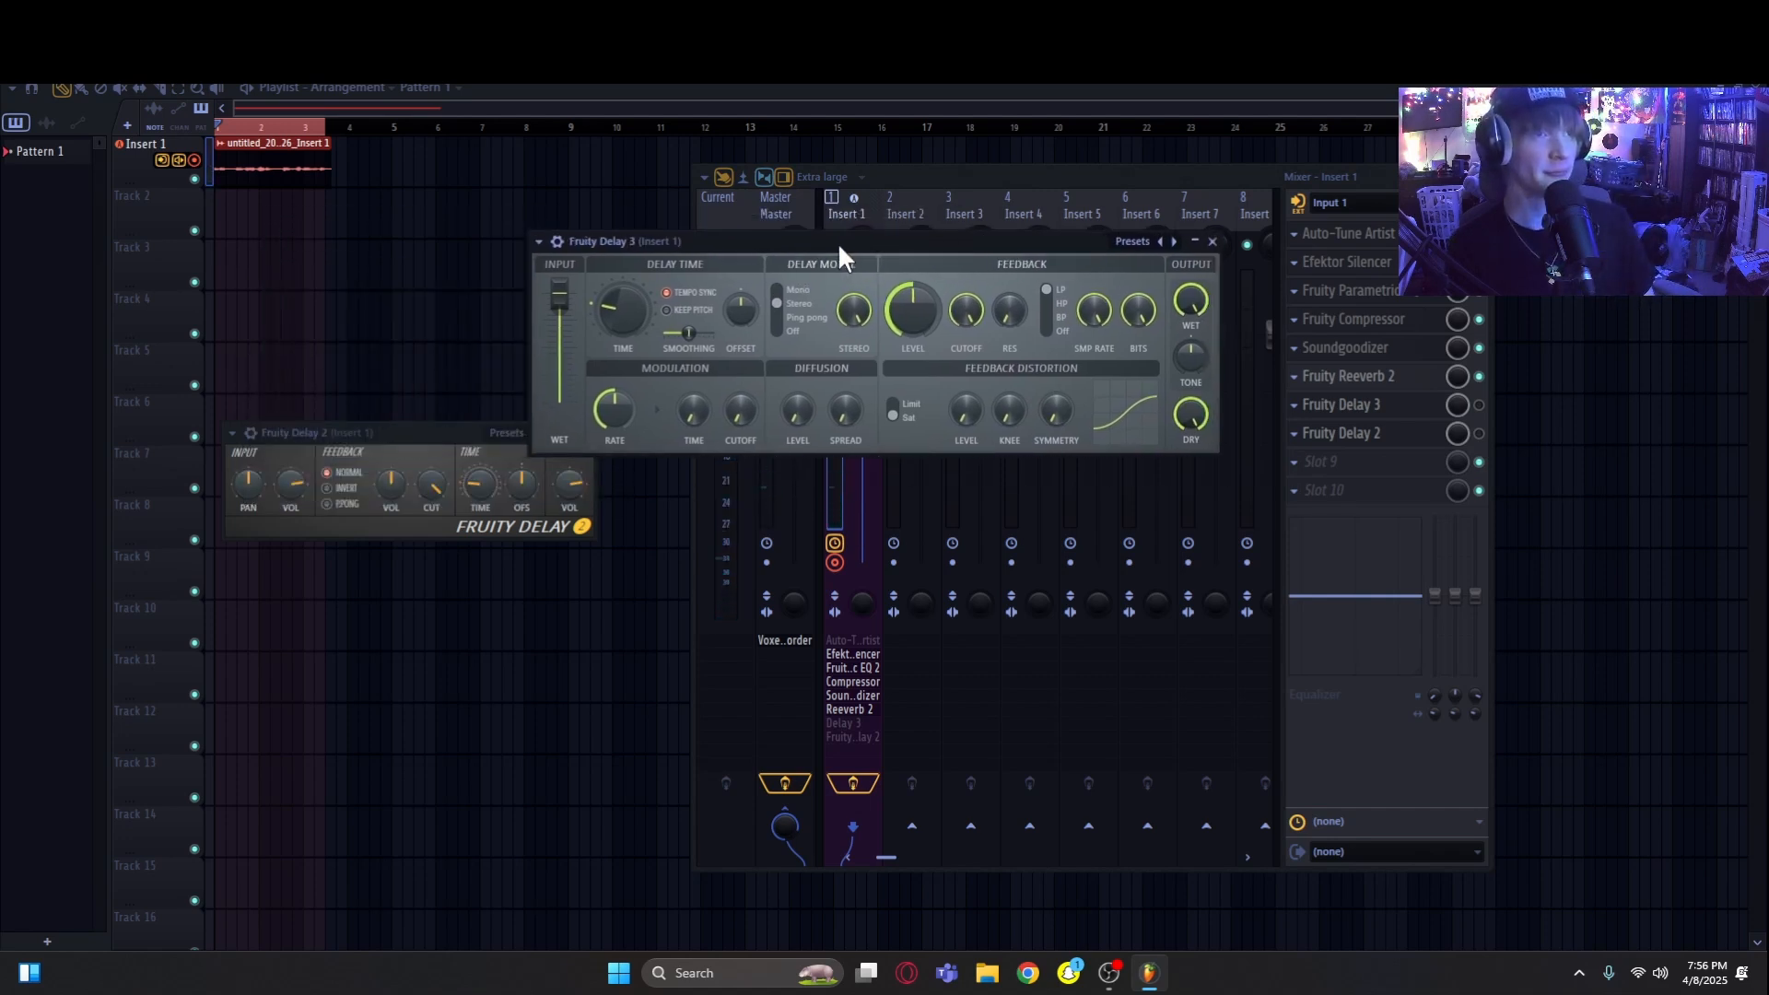
{"action": "left_click_drag", "start_coordinate": [403, 431], "coordinate": [932, 500]}
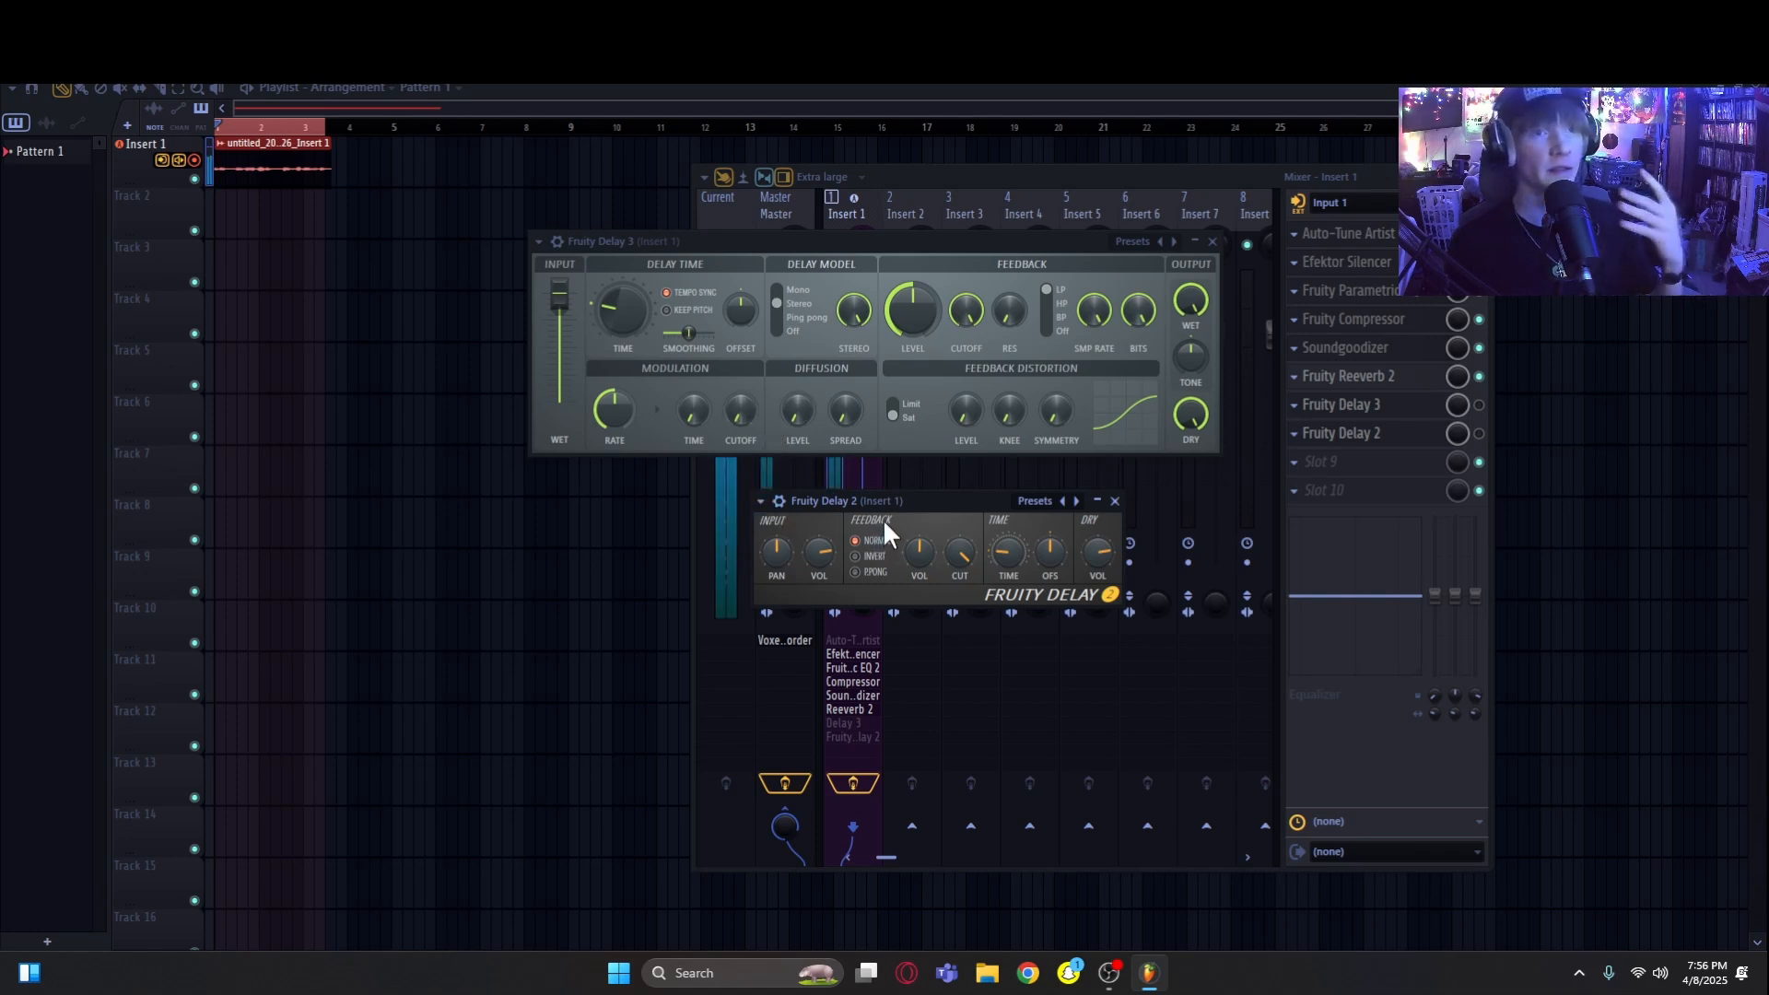
{"action": "left_click", "coordinate": [1213, 241]}
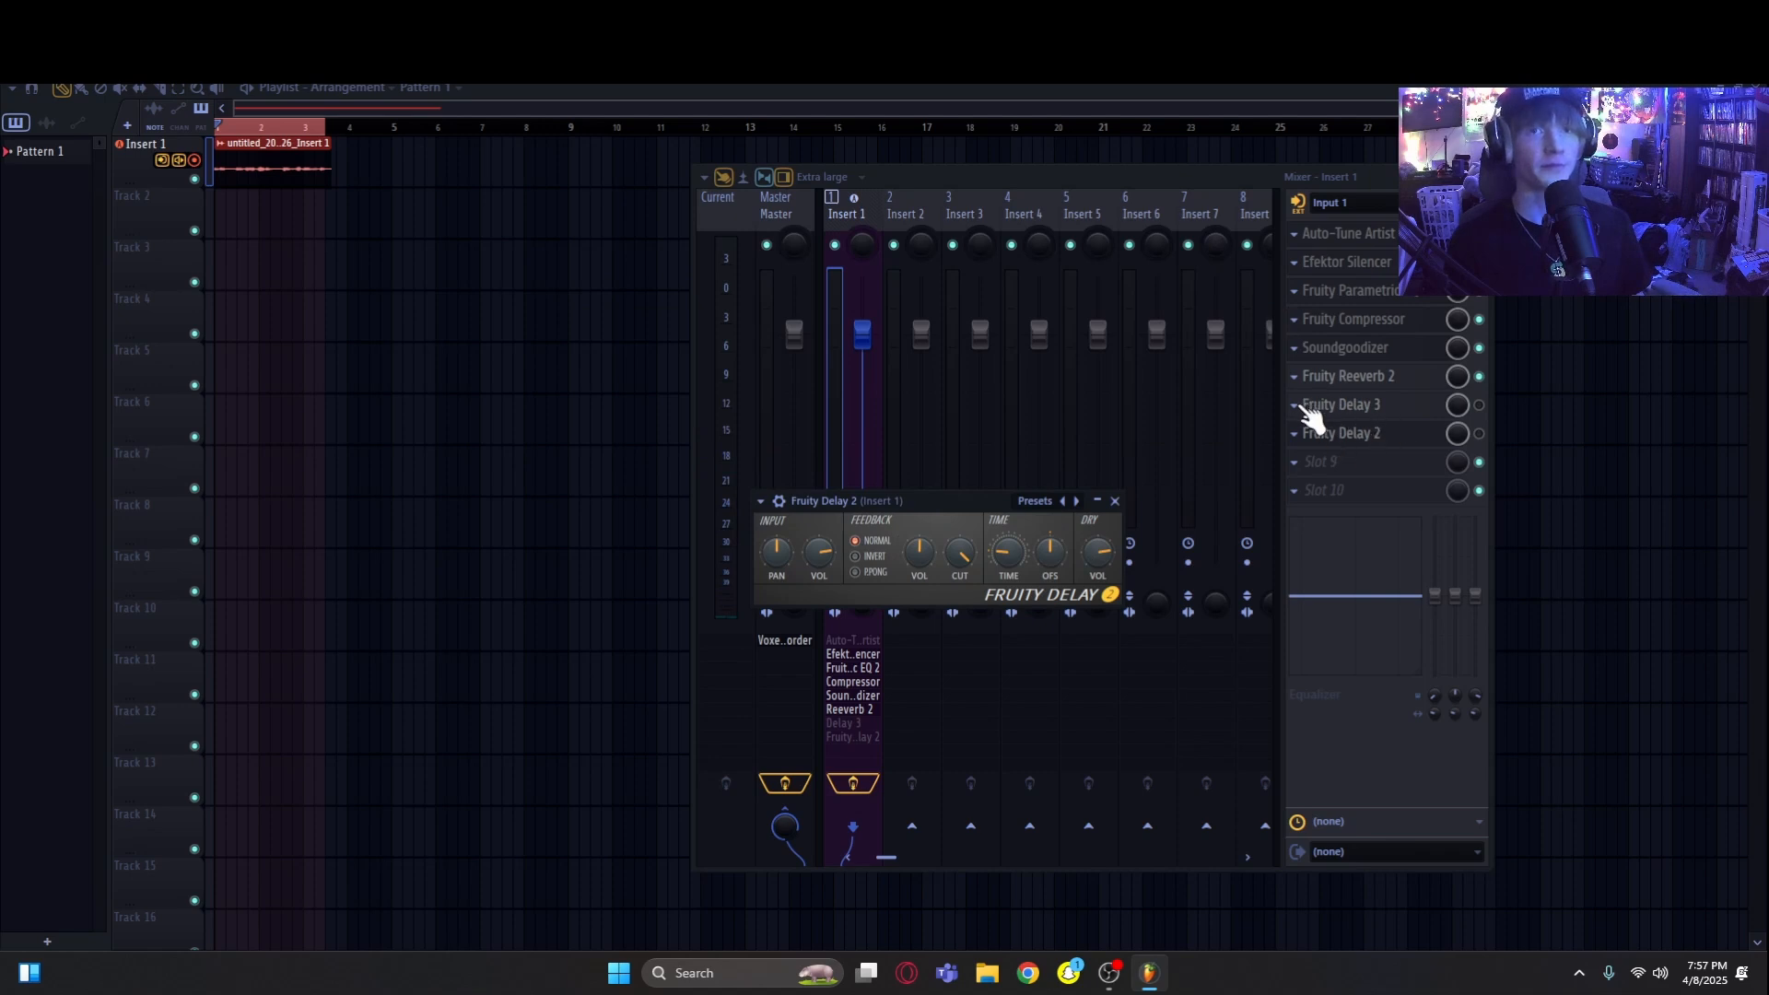
Step: Remove Fruity Delay 3 from Insert 1 and move Fruity Delay 2 up into slot 7
{"action": "left_click", "coordinate": [1309, 409]}
{"action": "left_click", "coordinate": [1323, 440]}
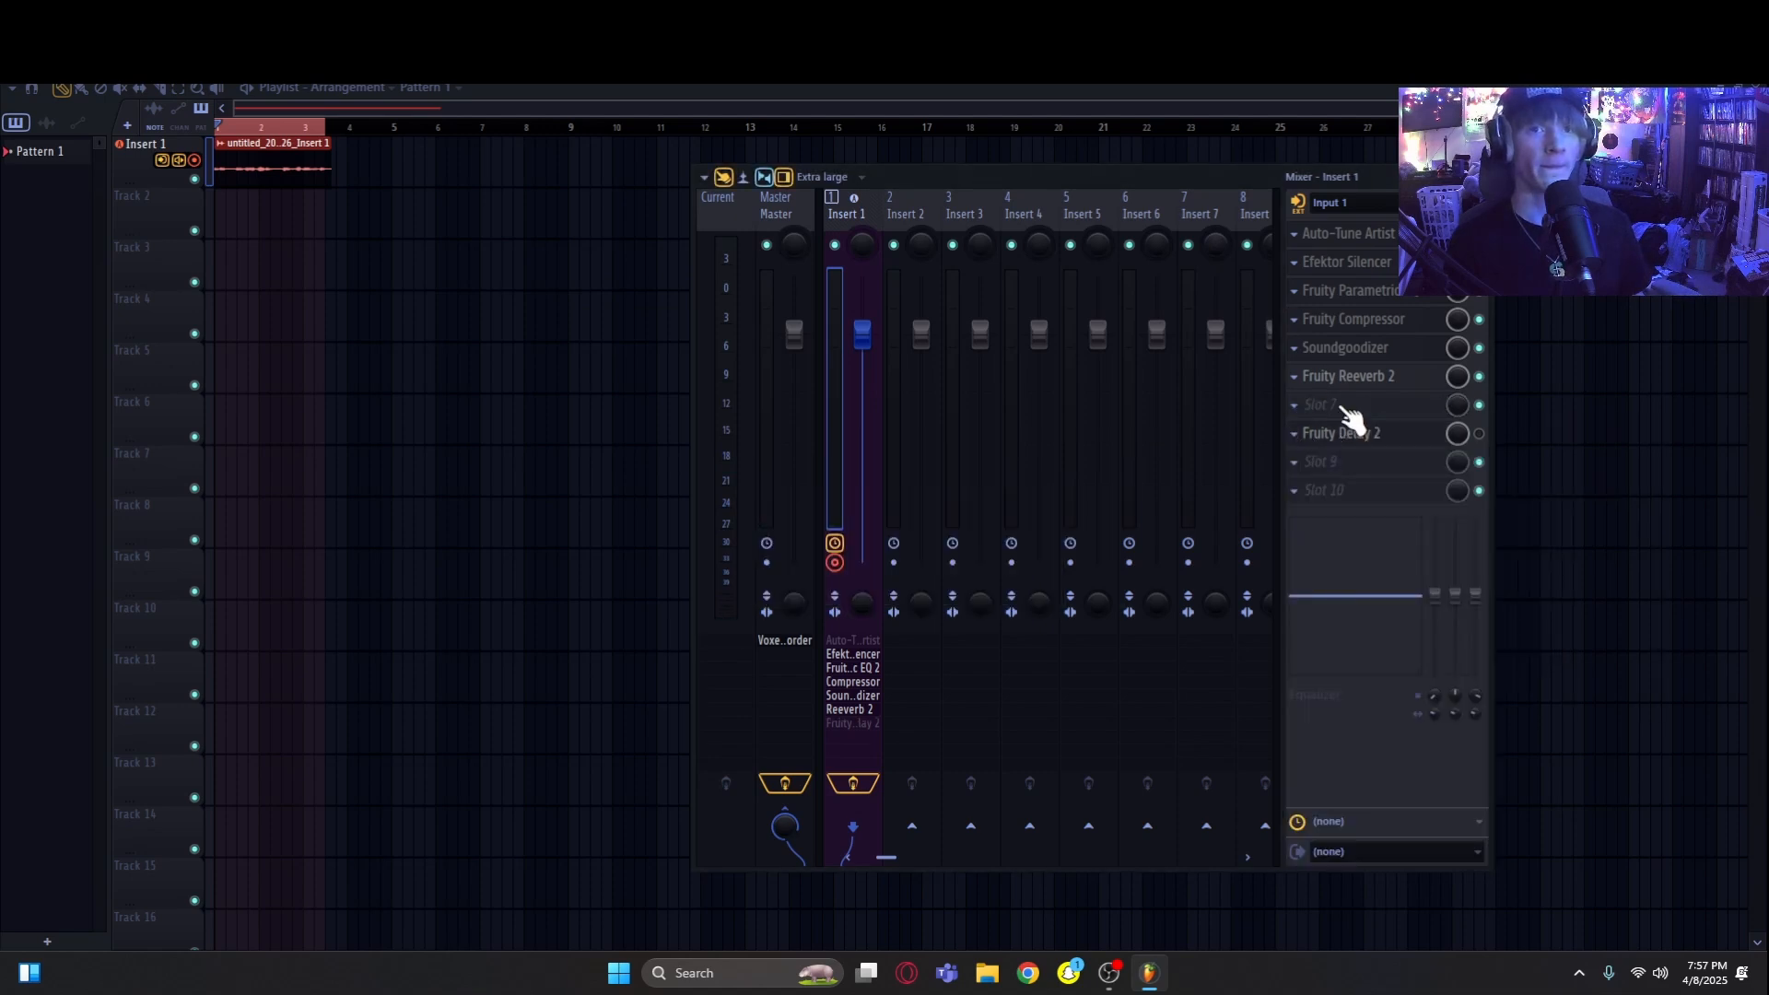
{"action": "left_click", "coordinate": [1351, 410]}
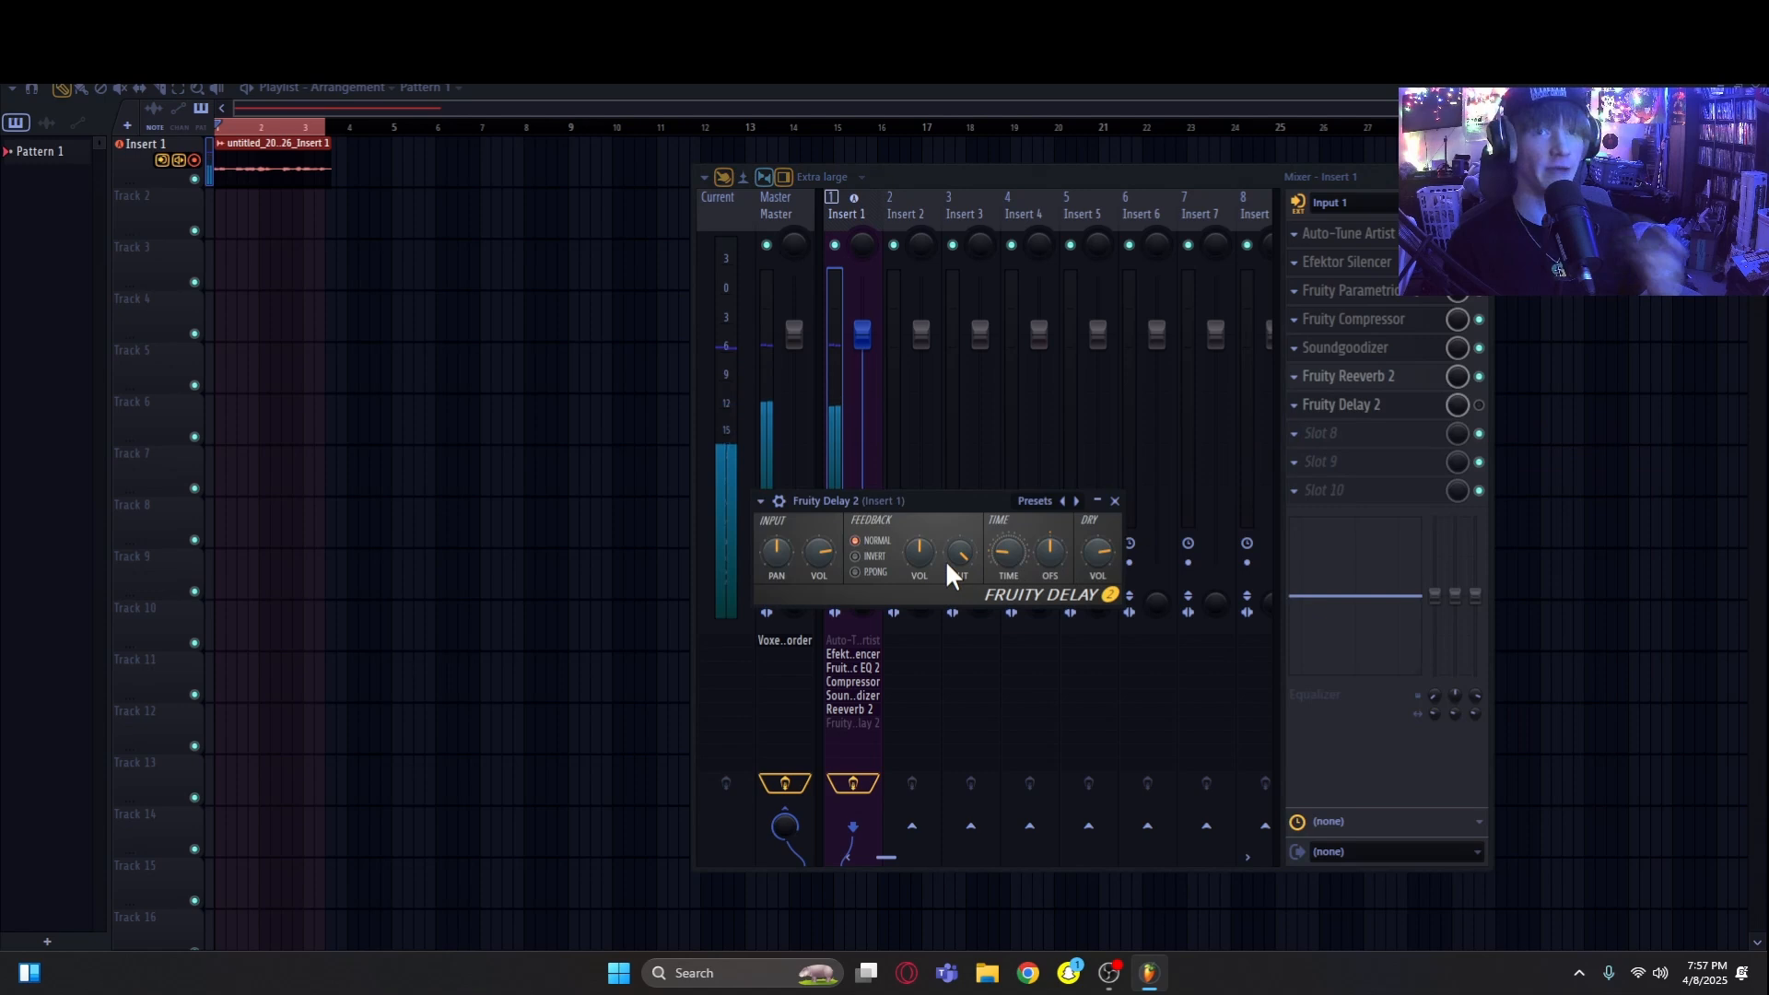
Step: Enable Fruity Delay 2 in slot 7 and reposition its open window over the lower part of the mixer
{"action": "left_click", "coordinate": [1481, 408]}
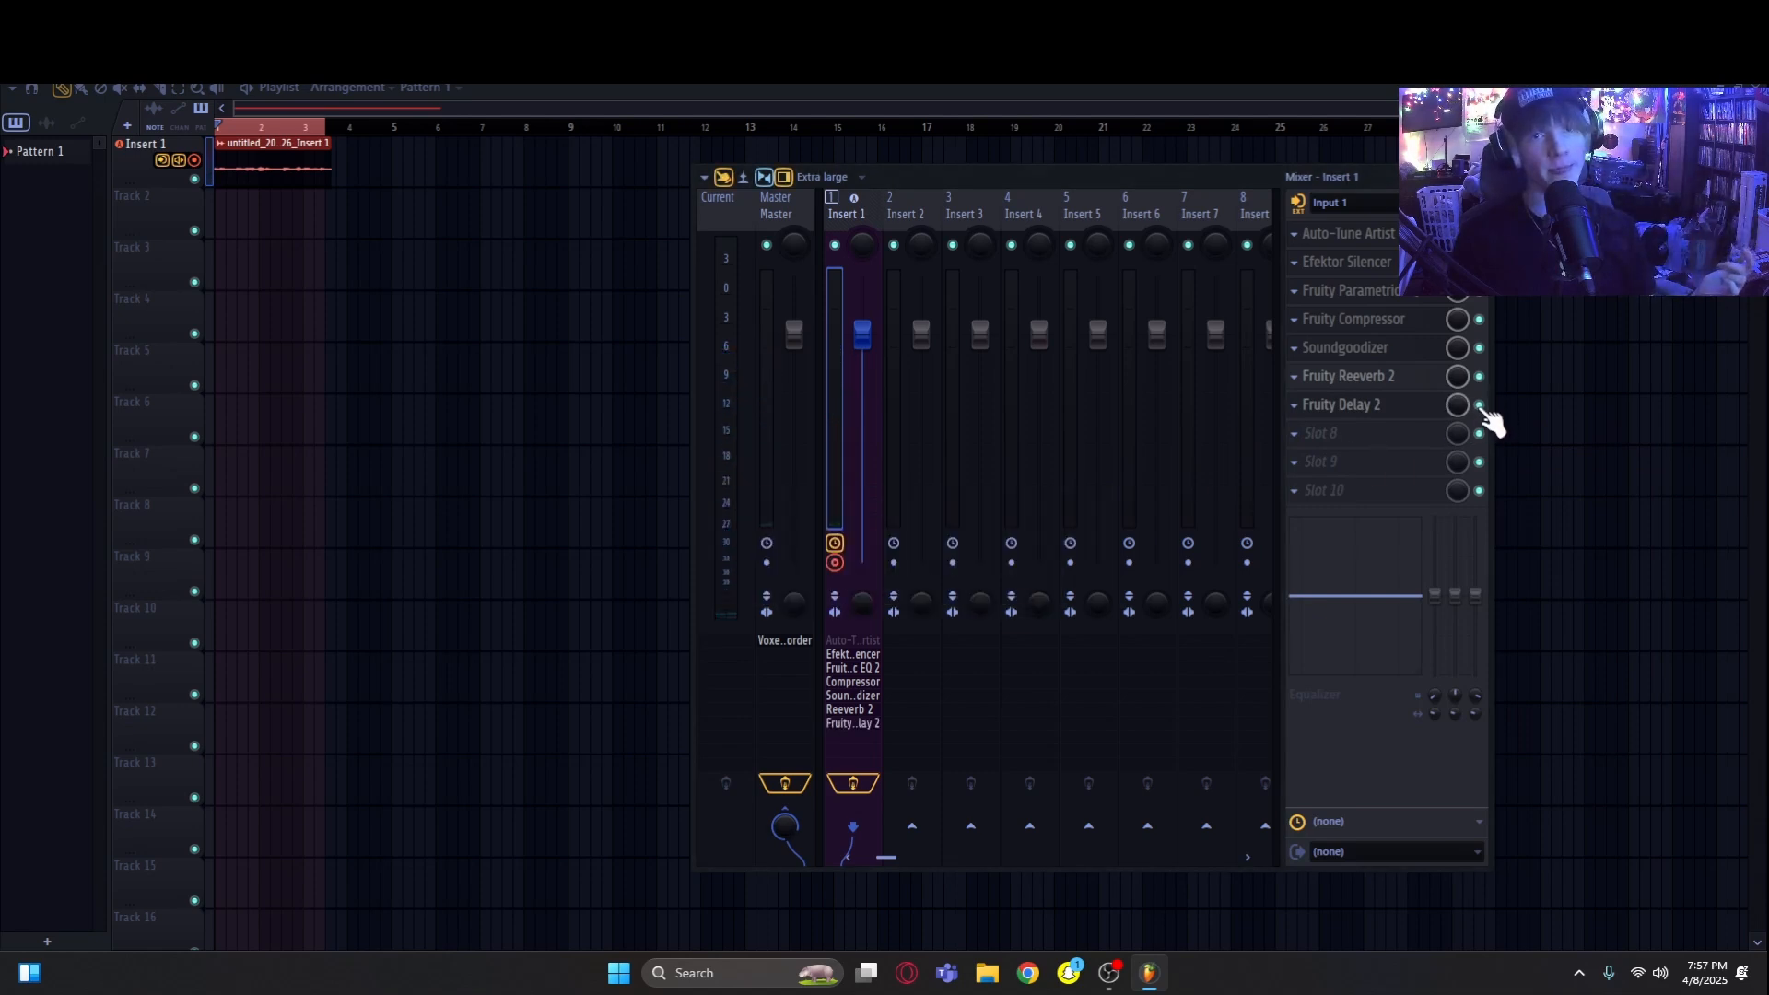
{"action": "left_click", "coordinate": [1382, 407]}
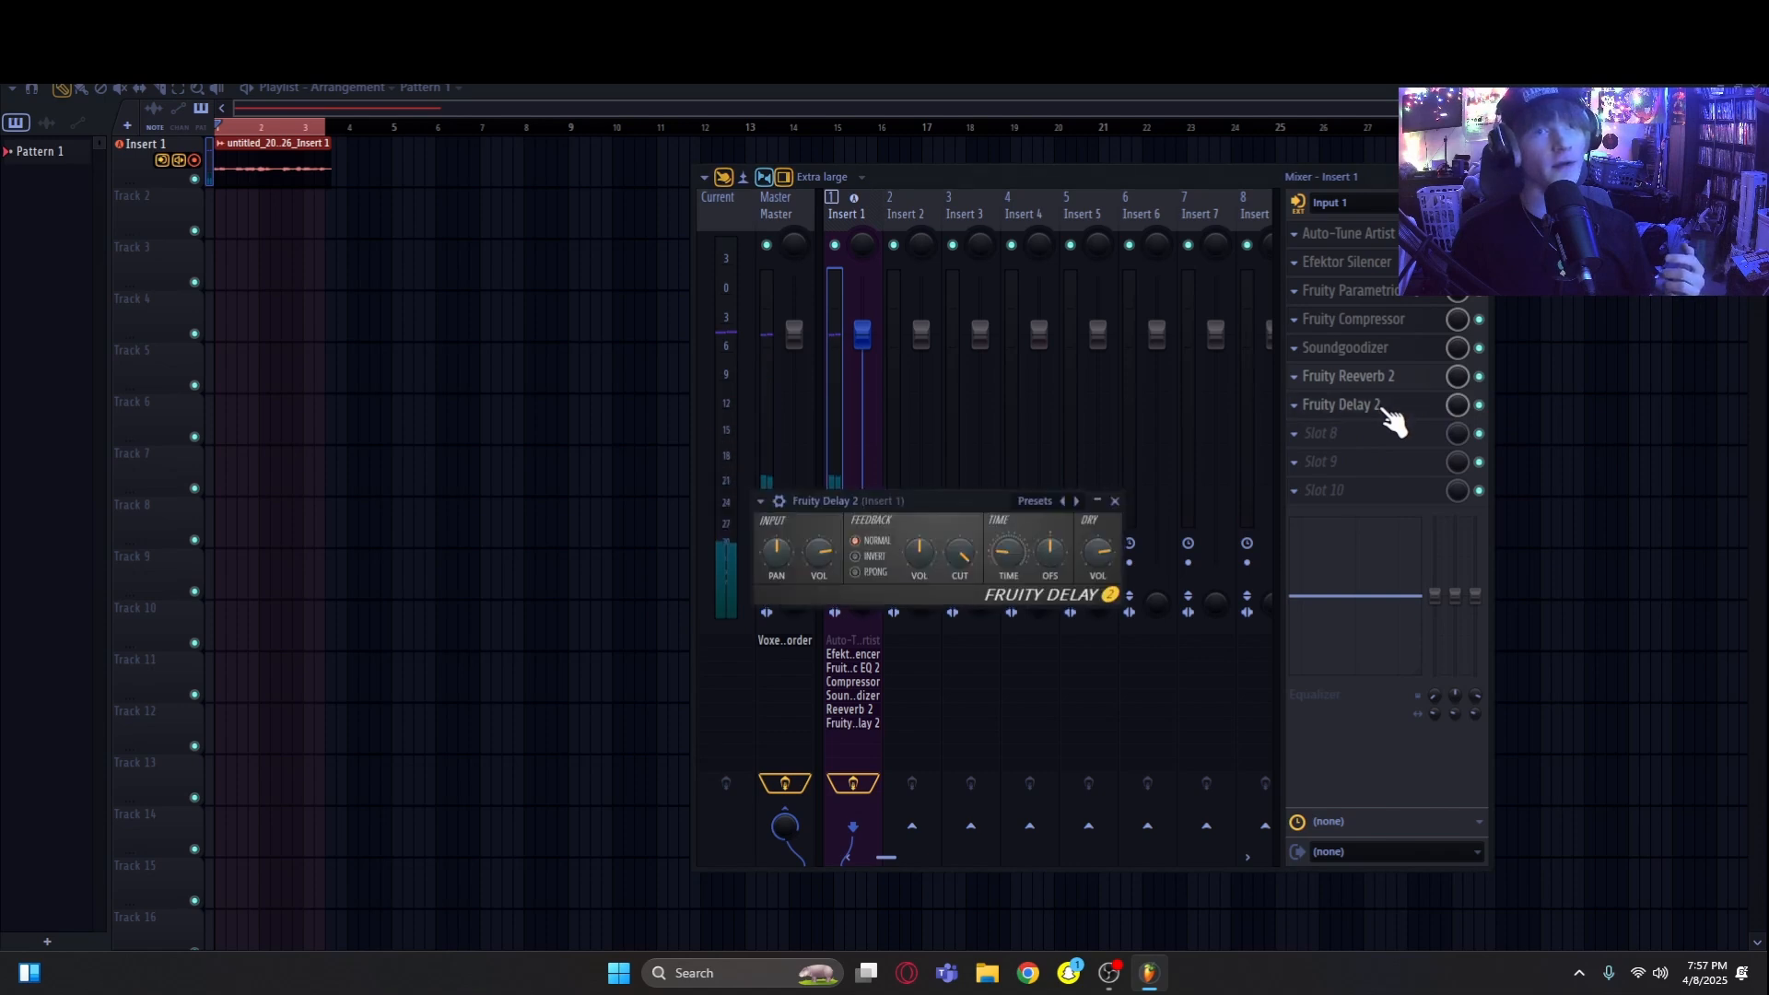
{"action": "left_click_drag", "start_coordinate": [925, 498], "coordinate": [834, 533]}
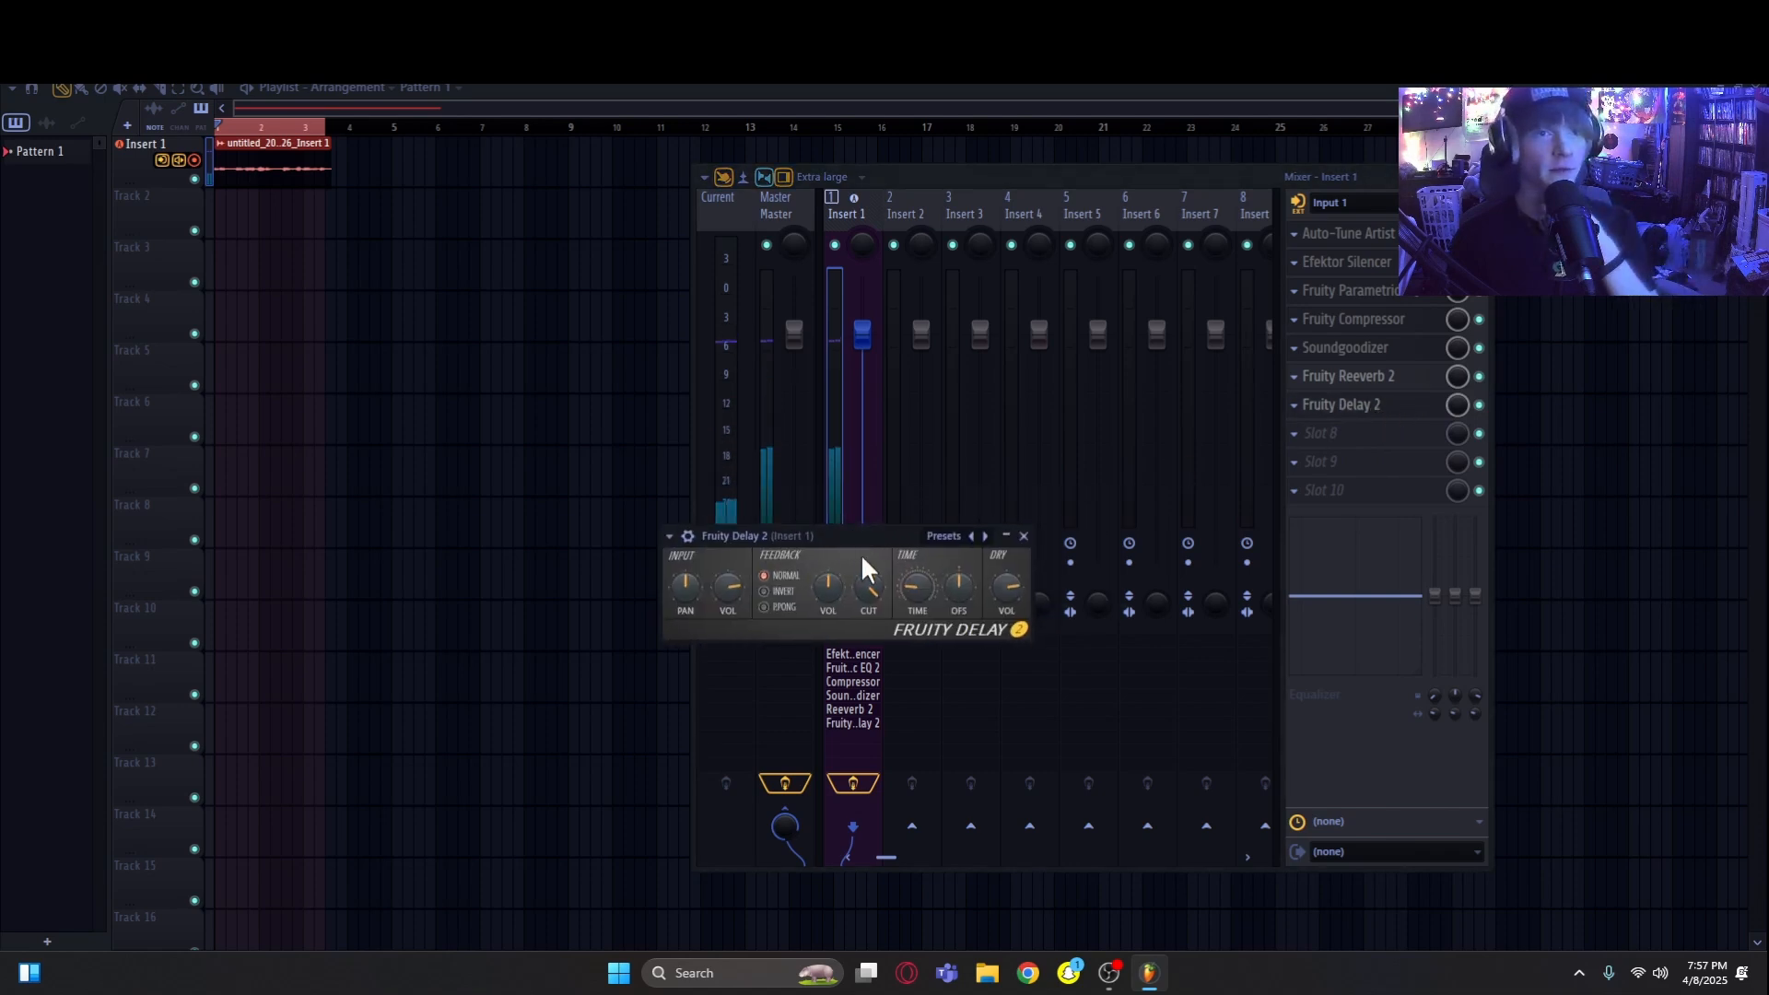
Step: Step through the Fruity Delay 2 presets, including Stereo effect and Weird (send), and load Widen
{"action": "left_click", "coordinate": [986, 537]}
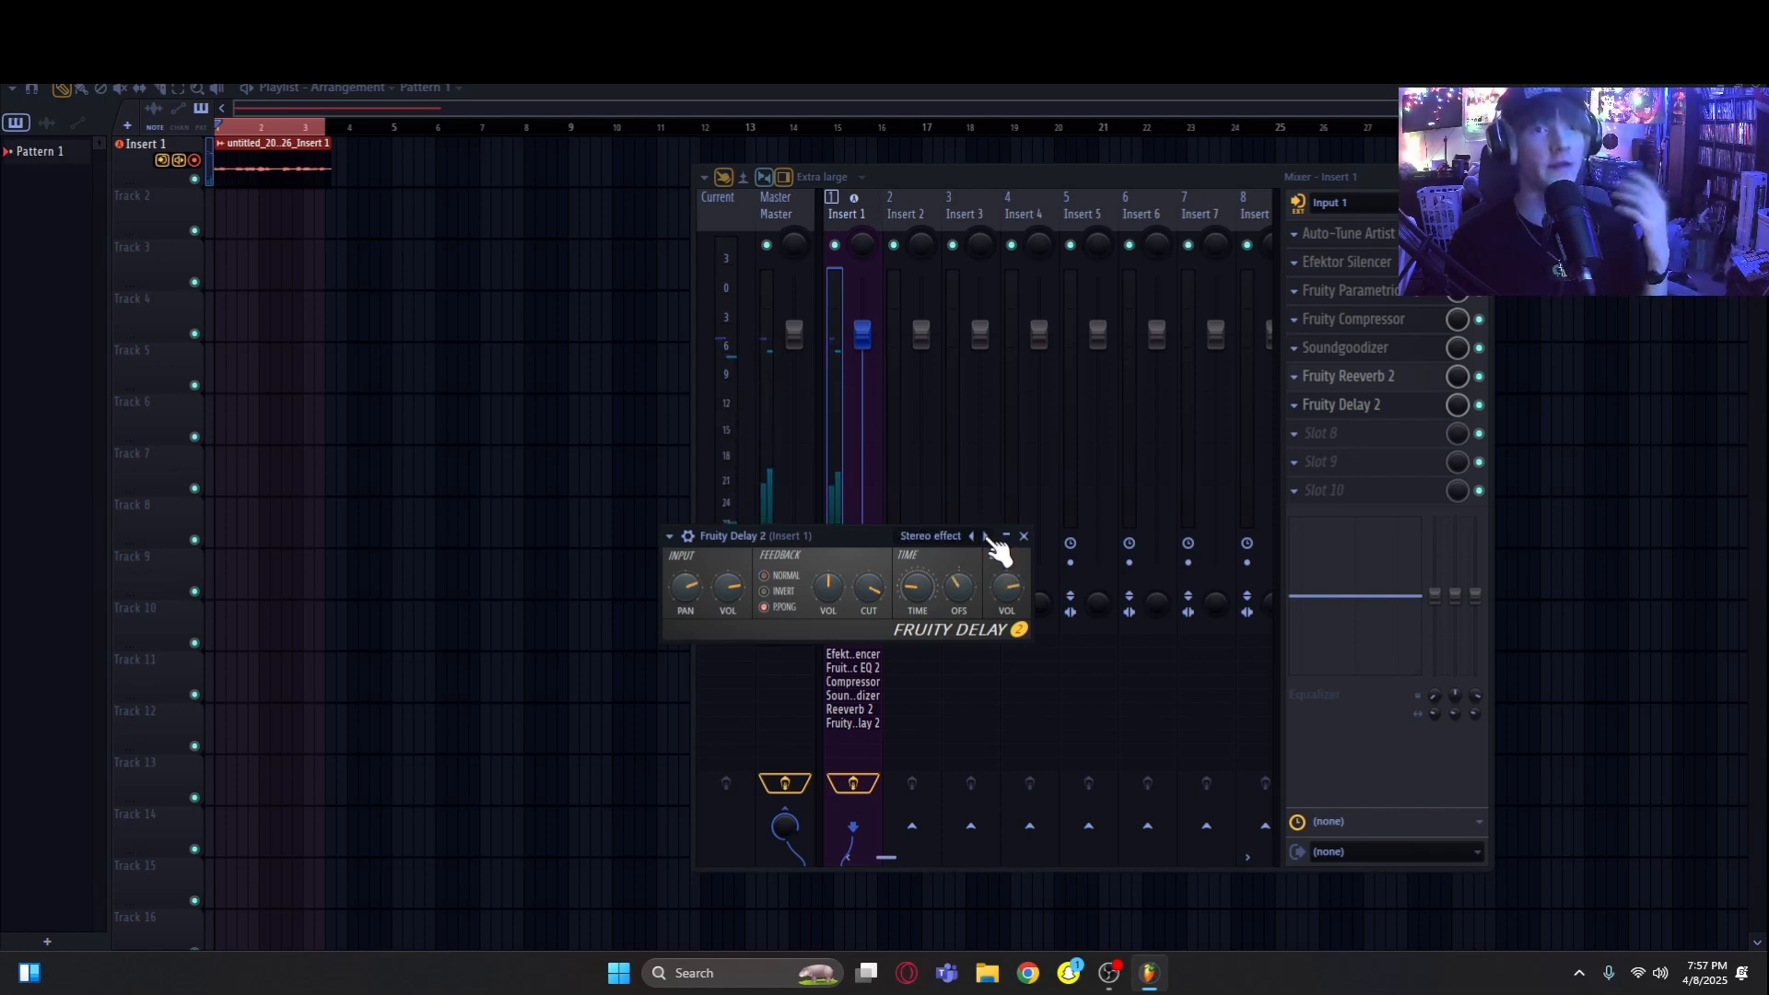
{"action": "left_click", "coordinate": [986, 537]}
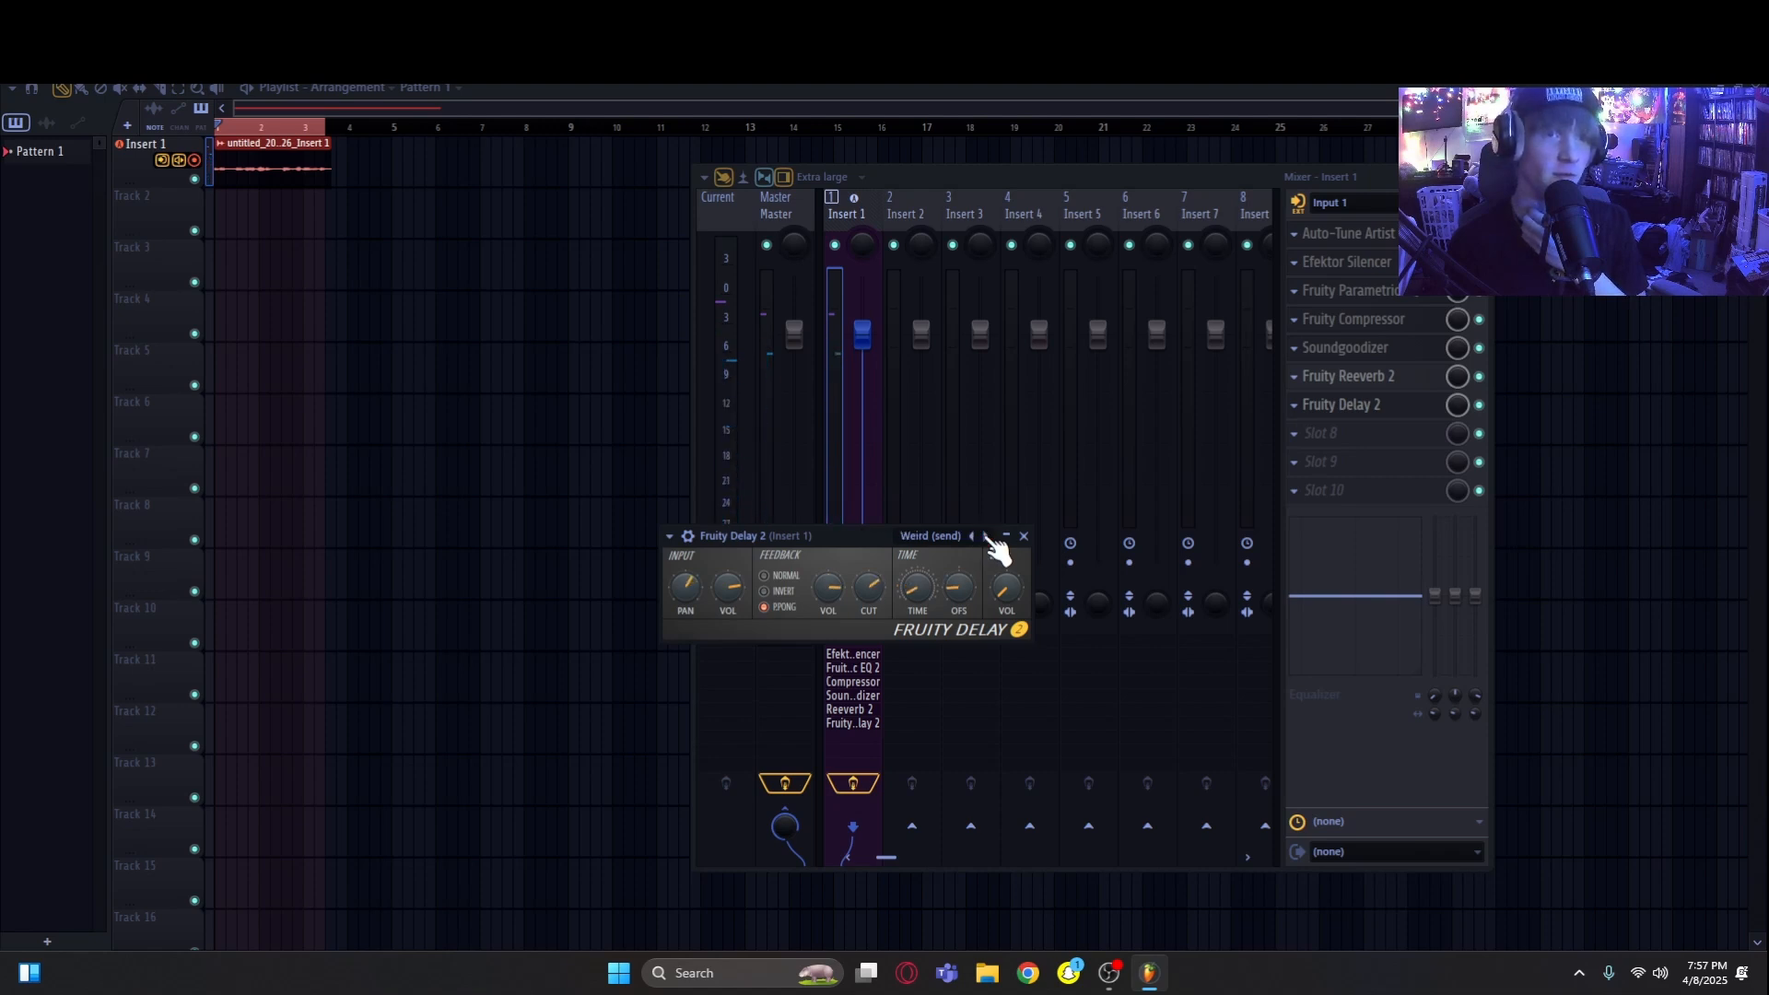
{"action": "left_click", "coordinate": [986, 536]}
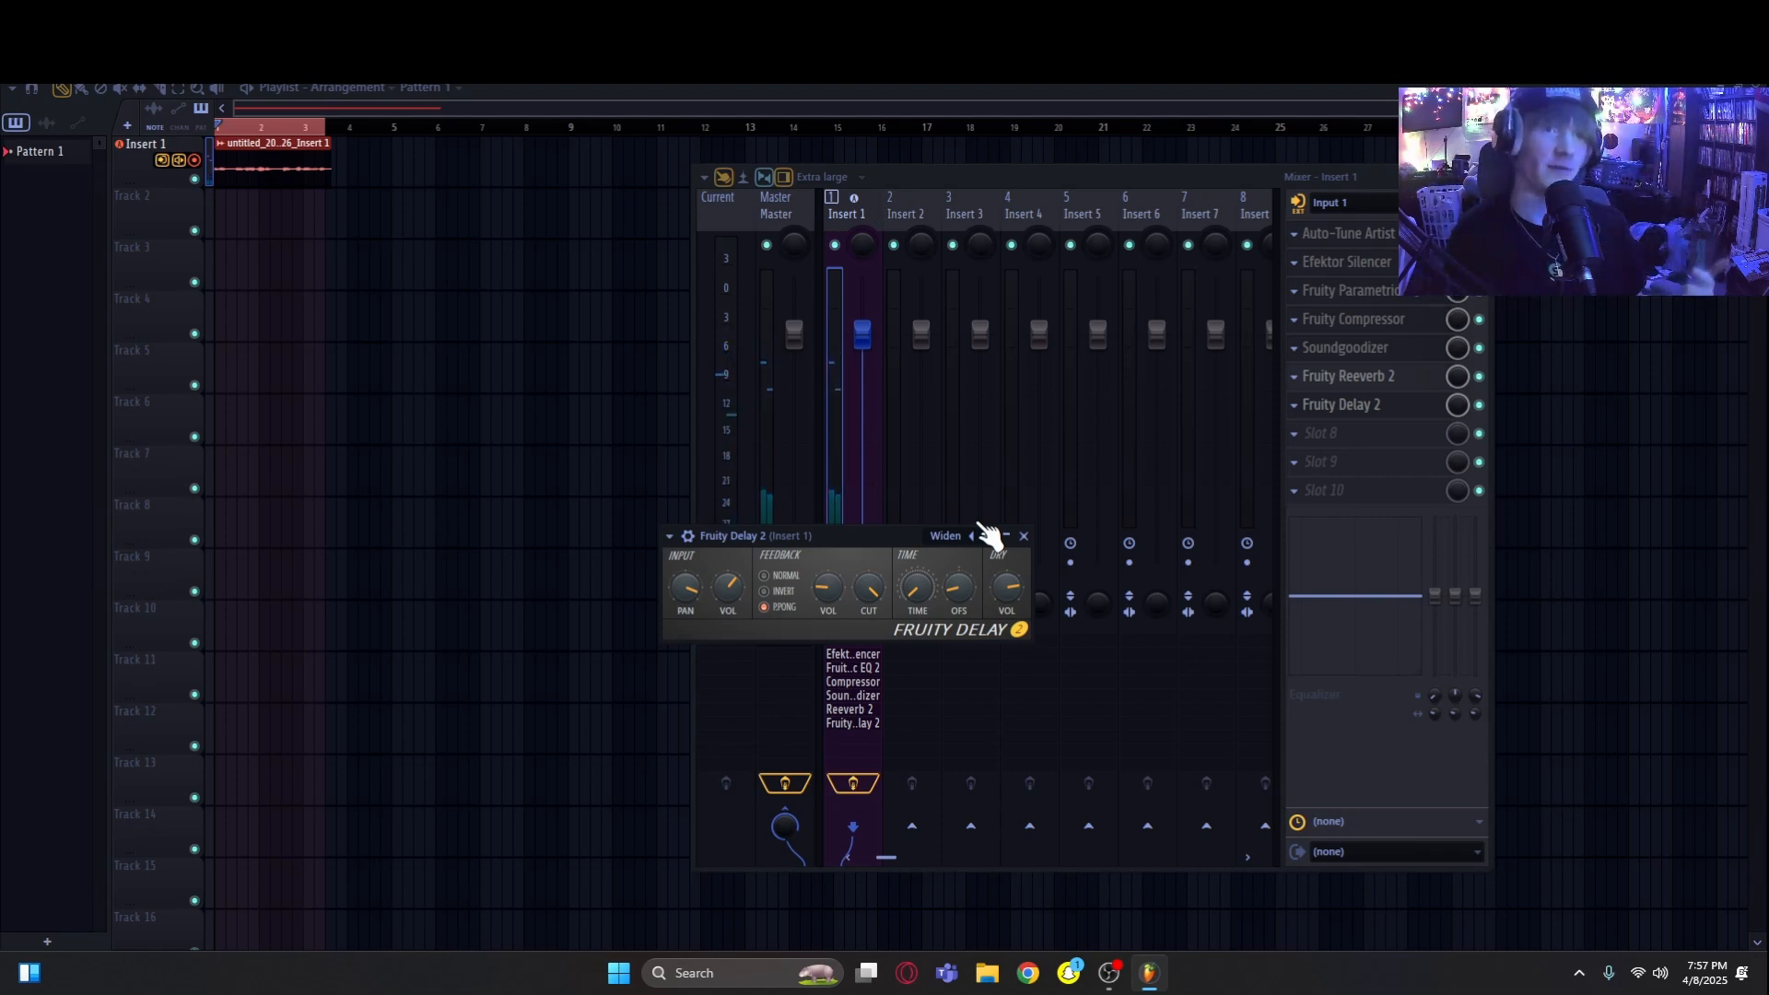
Step: Try normal and ping-pong feedback while adjusting Fruity Delay 2's input volume, then return feedback to Normal and bypass the effect
{"action": "left_click", "coordinate": [783, 592]}
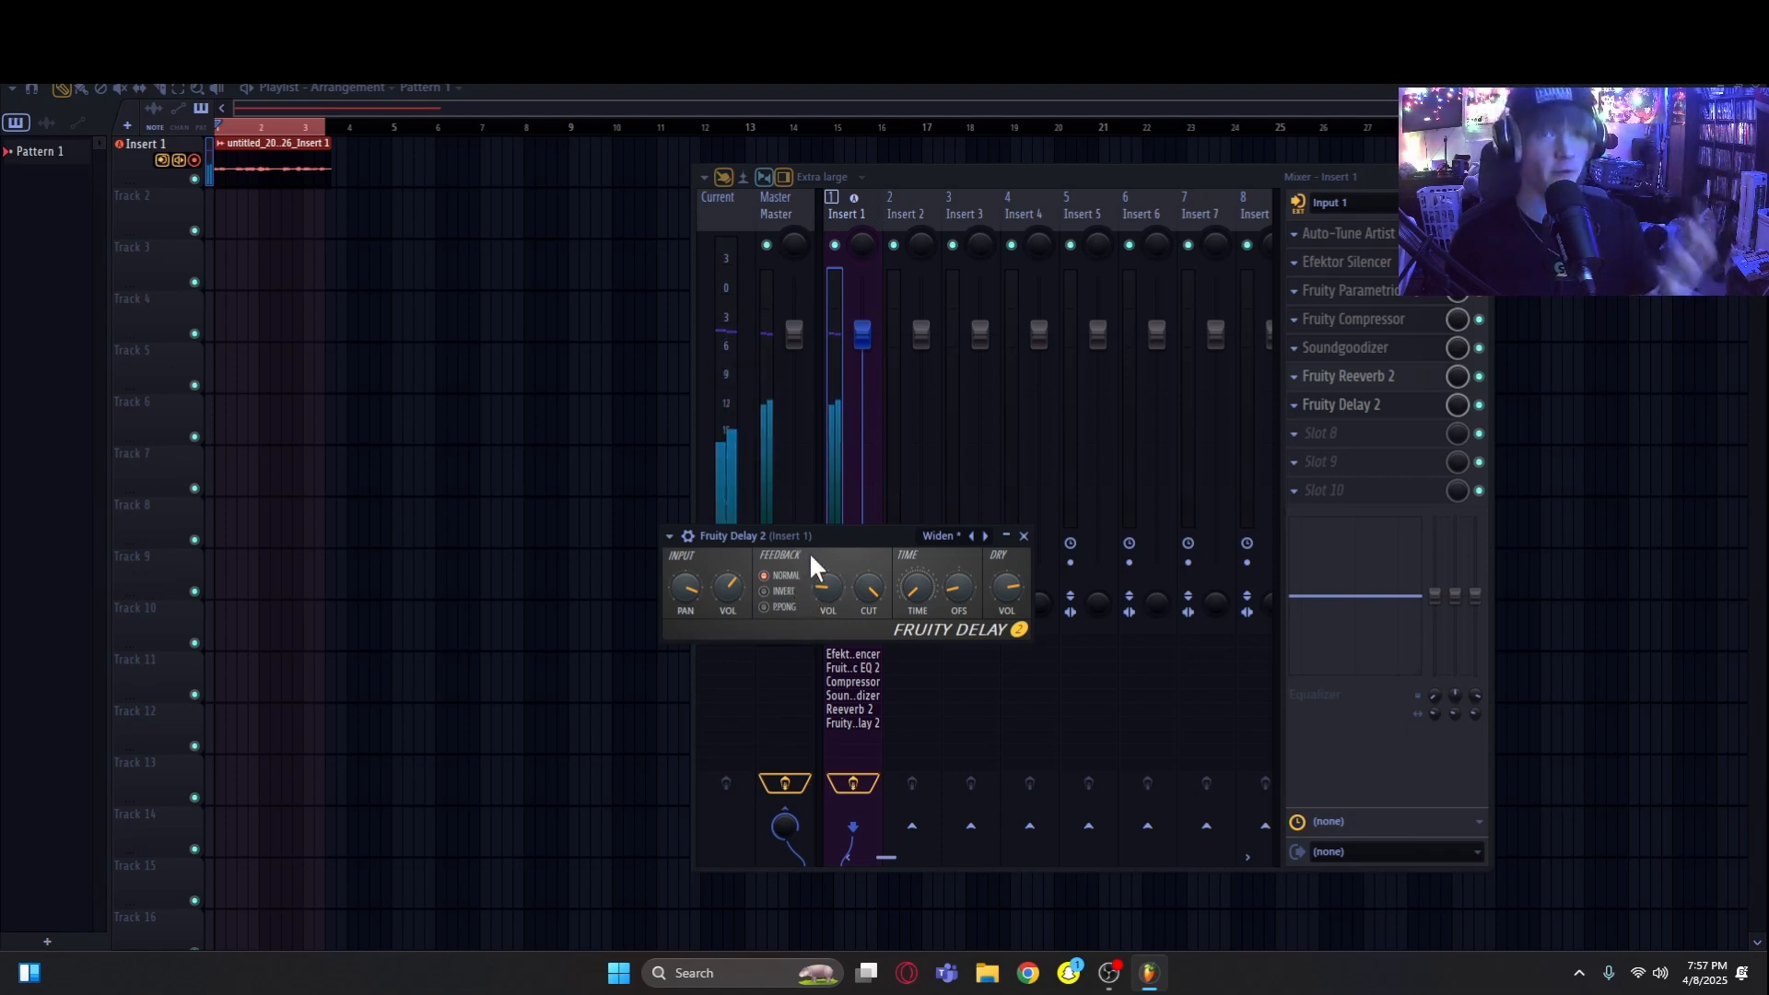
{"action": "left_click", "coordinate": [794, 612]}
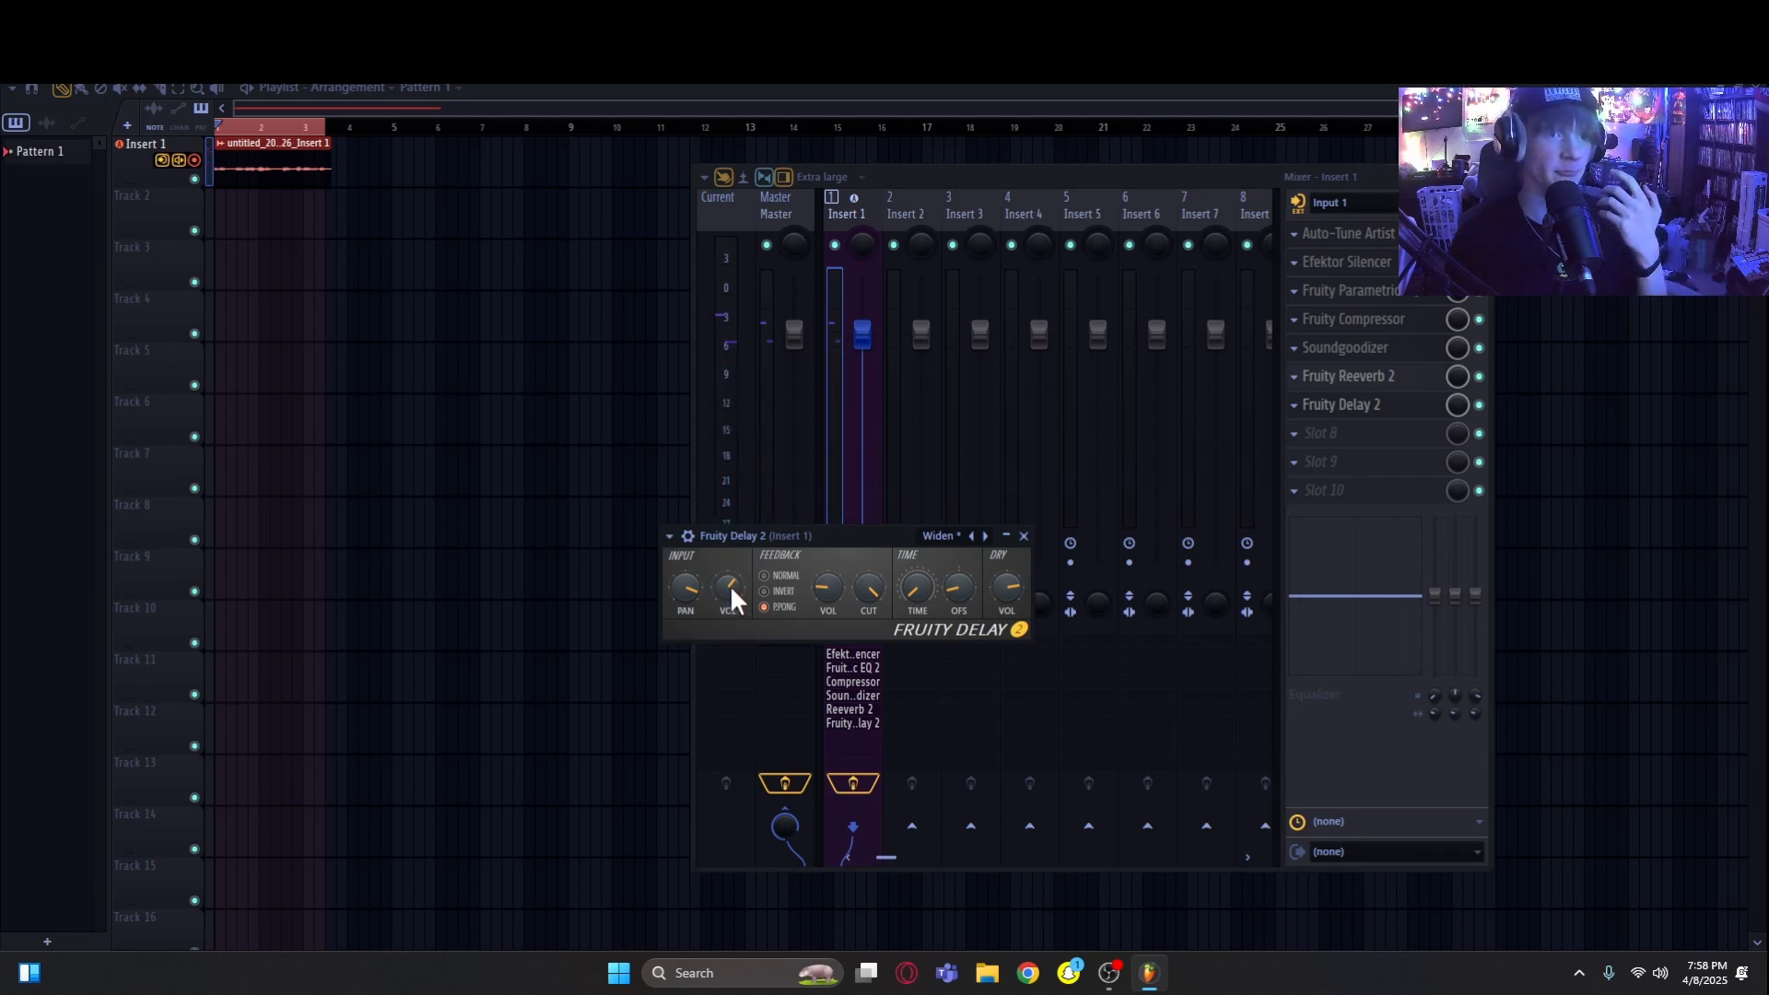
{"action": "left_click_drag", "start_coordinate": [734, 586], "coordinate": [726, 534]}
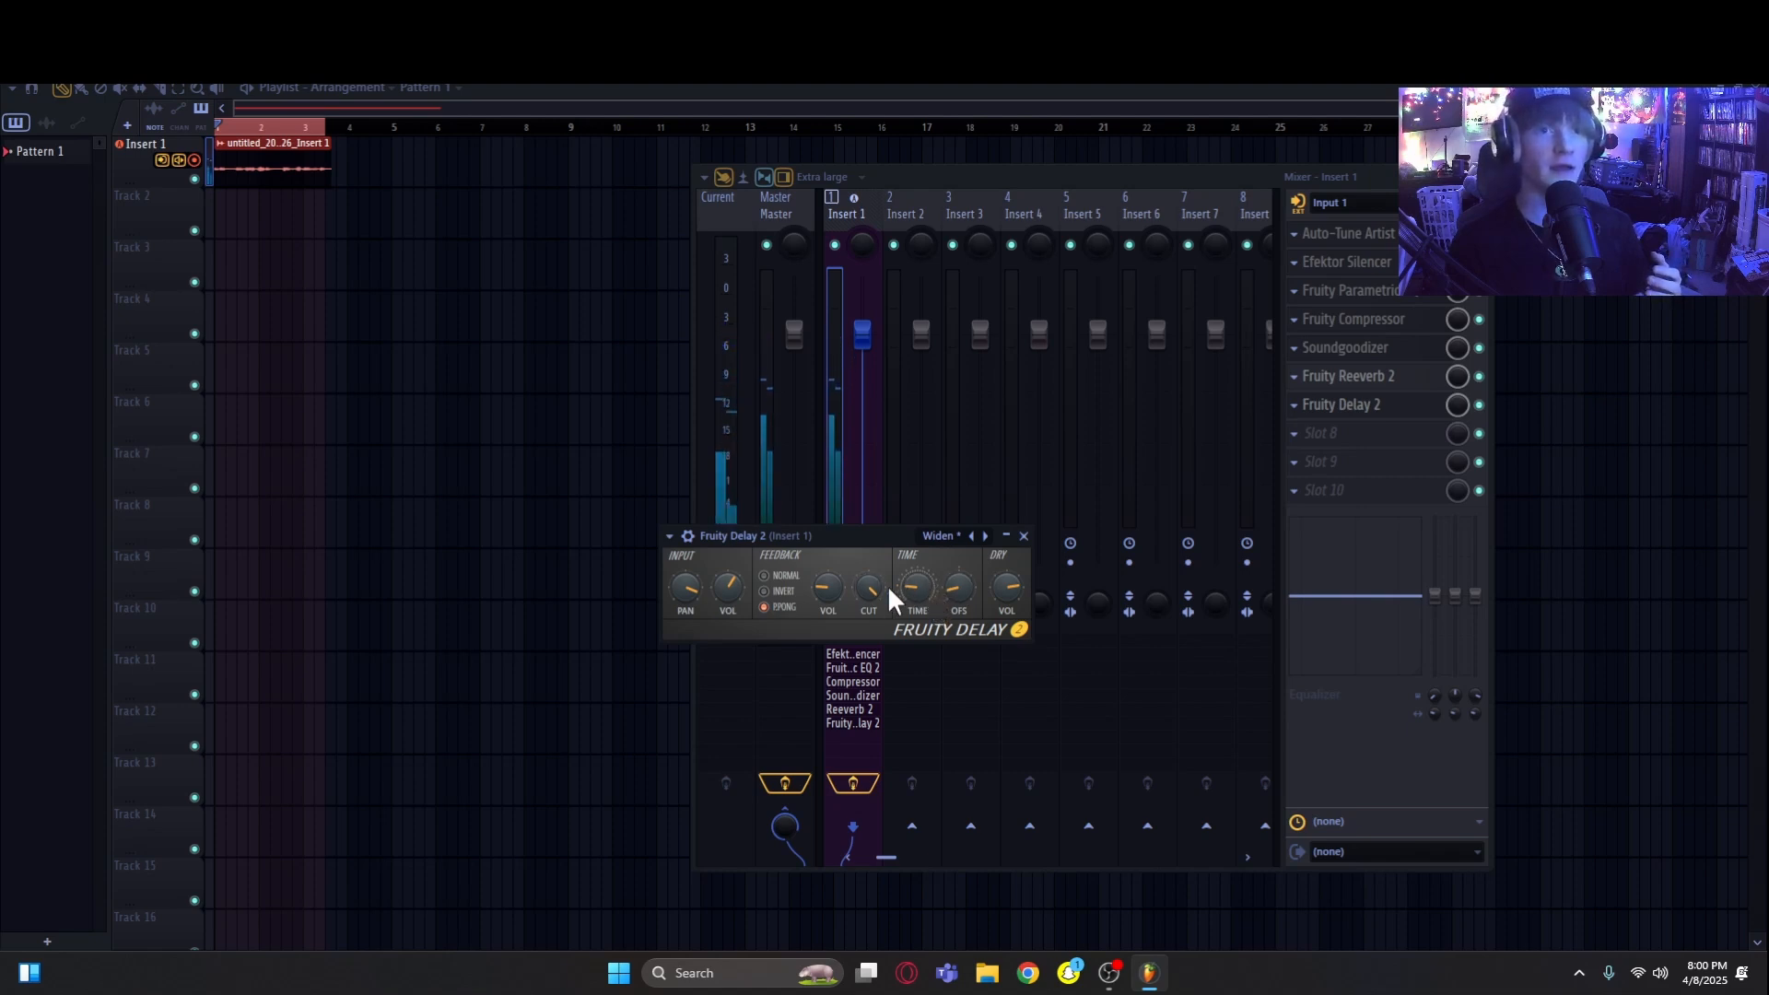
{"action": "left_click", "coordinate": [784, 576]}
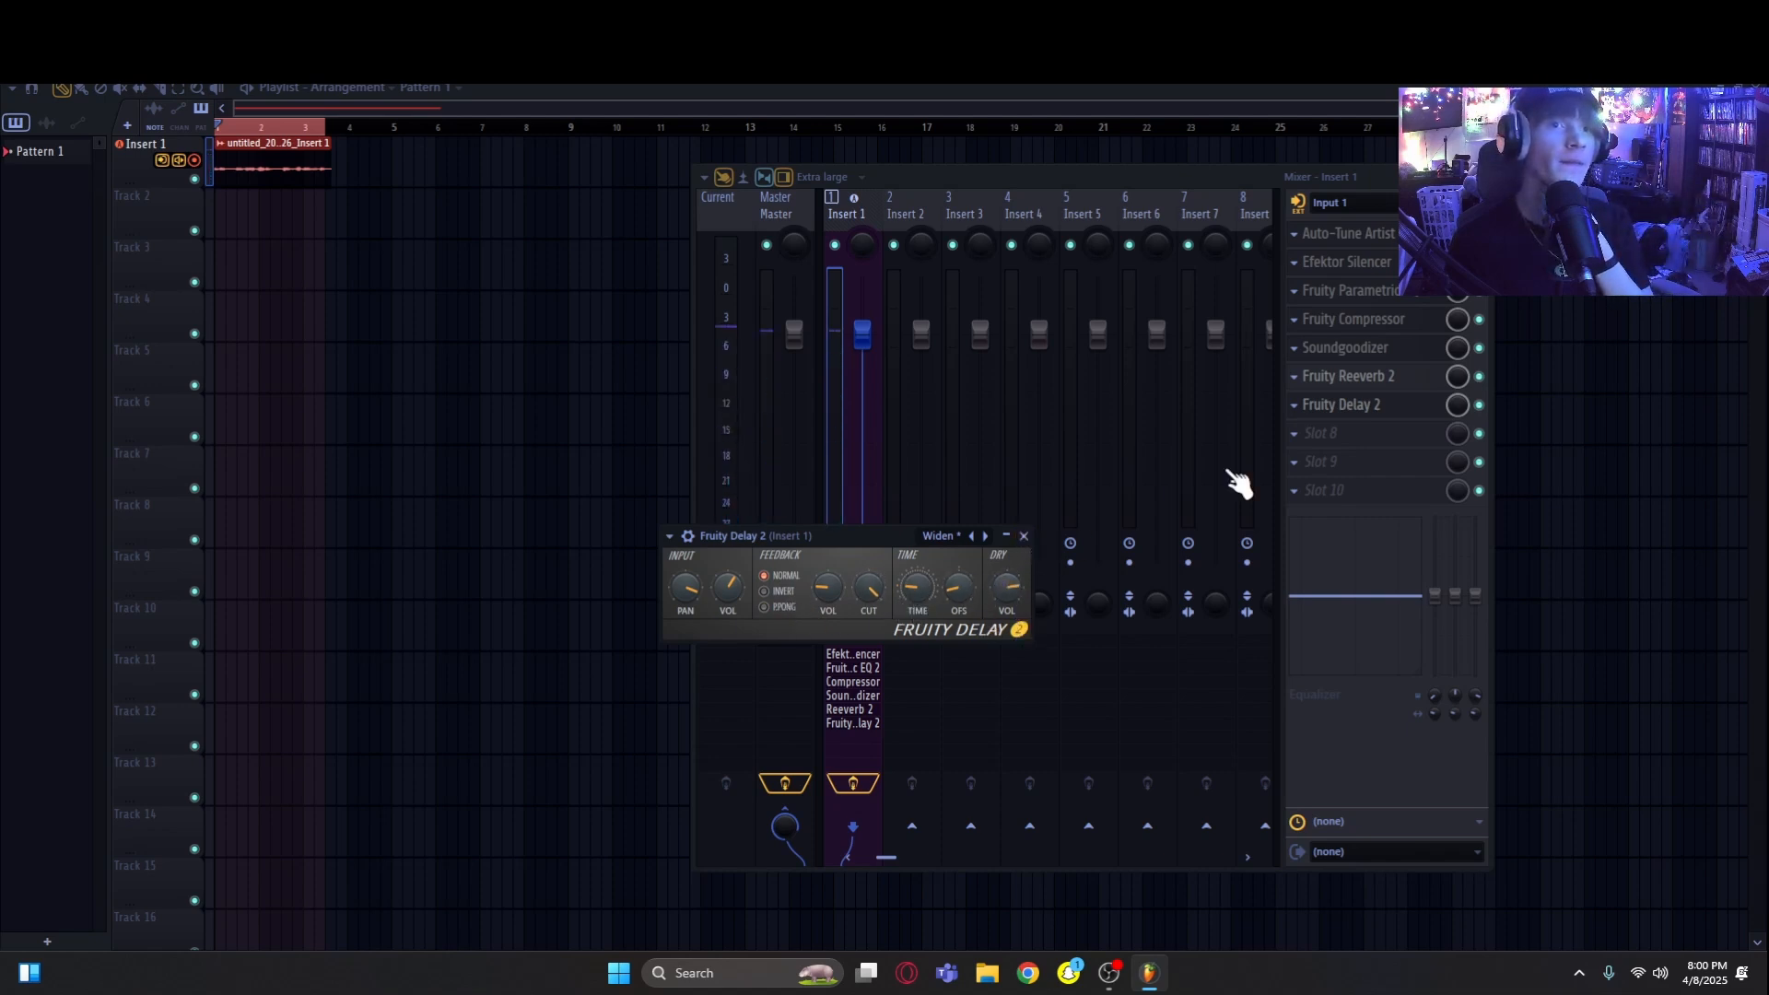
{"action": "left_click", "coordinate": [1480, 406]}
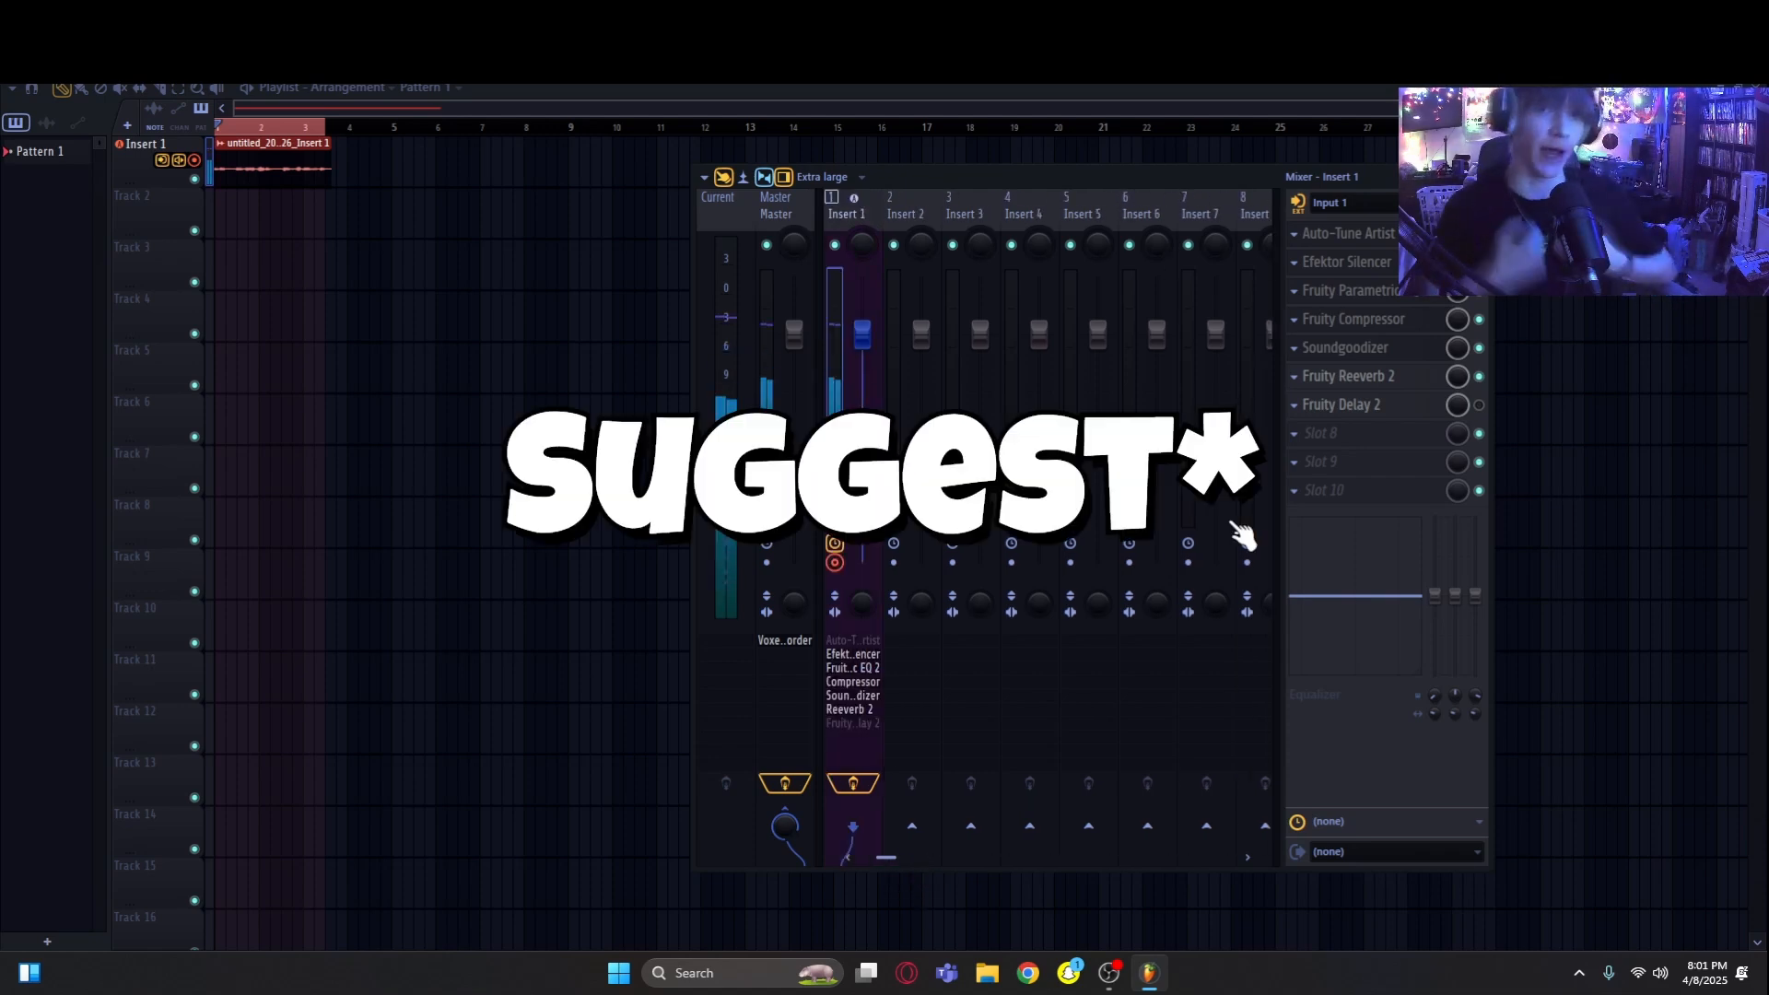
Step: Add Fruity Soft Clipper from the full plugin list to slot 10 of Insert 1
{"action": "left_click", "coordinate": [1304, 492]}
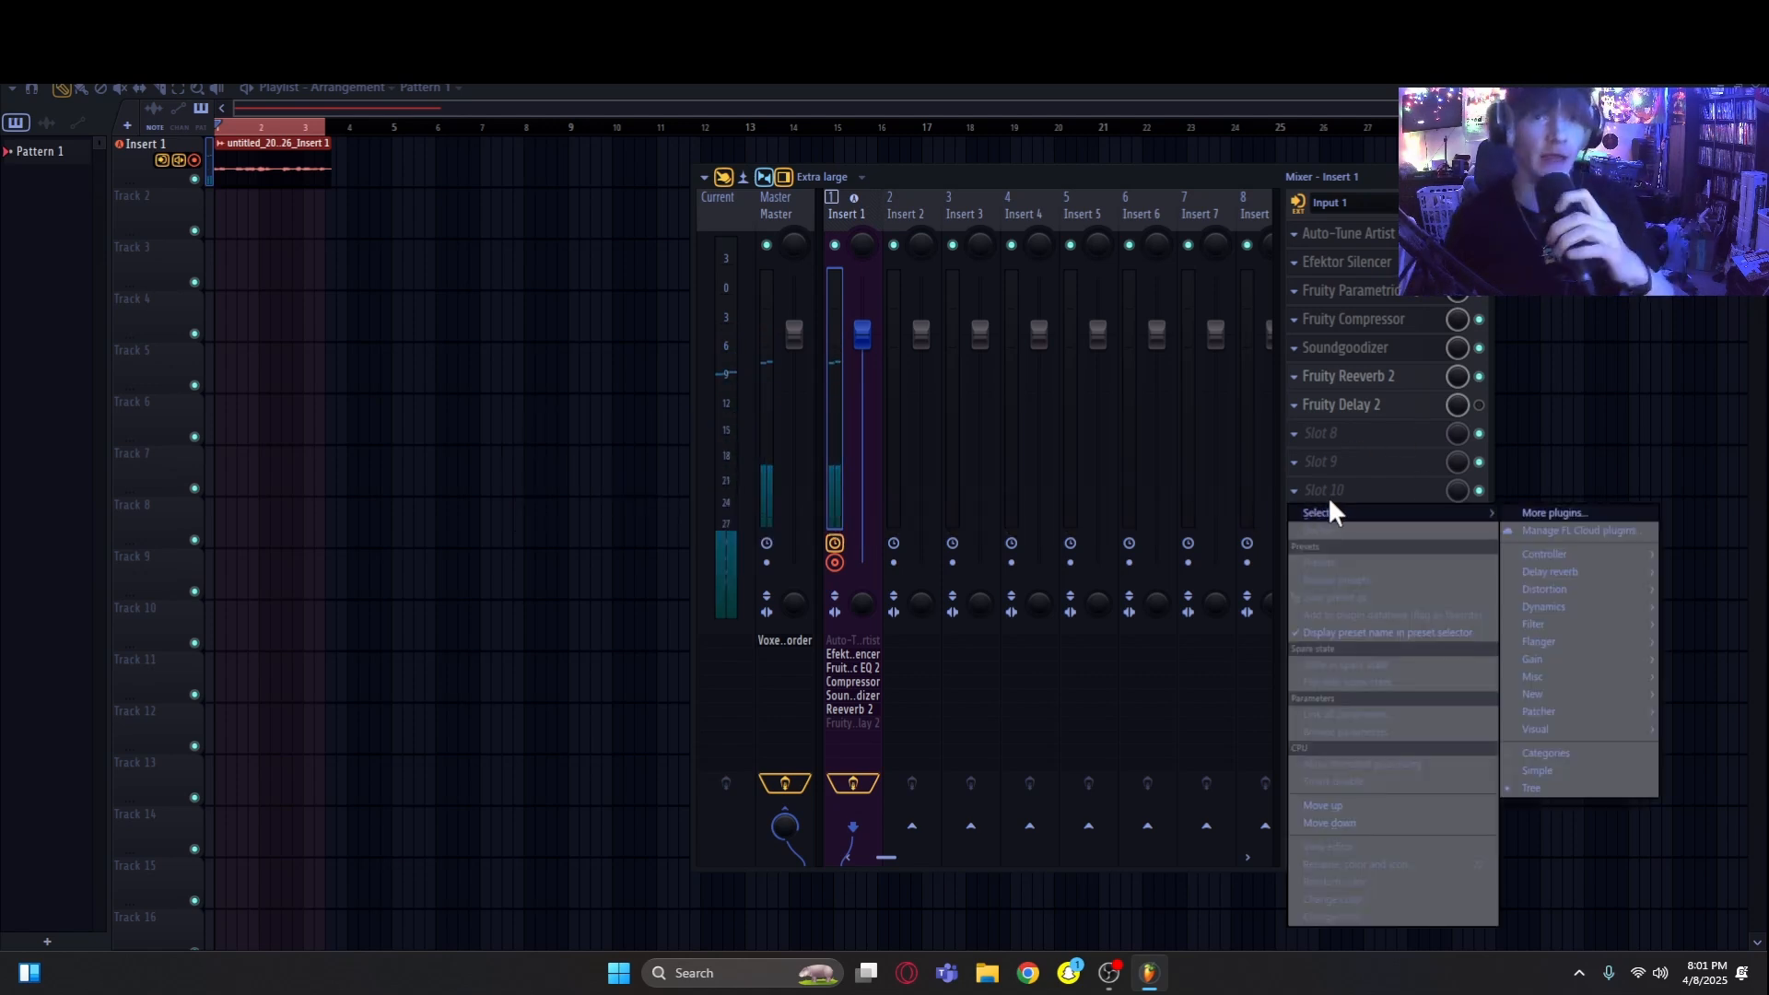
{"action": "left_click", "coordinate": [1578, 512]}
{"action": "left_click", "coordinate": [1179, 933]}
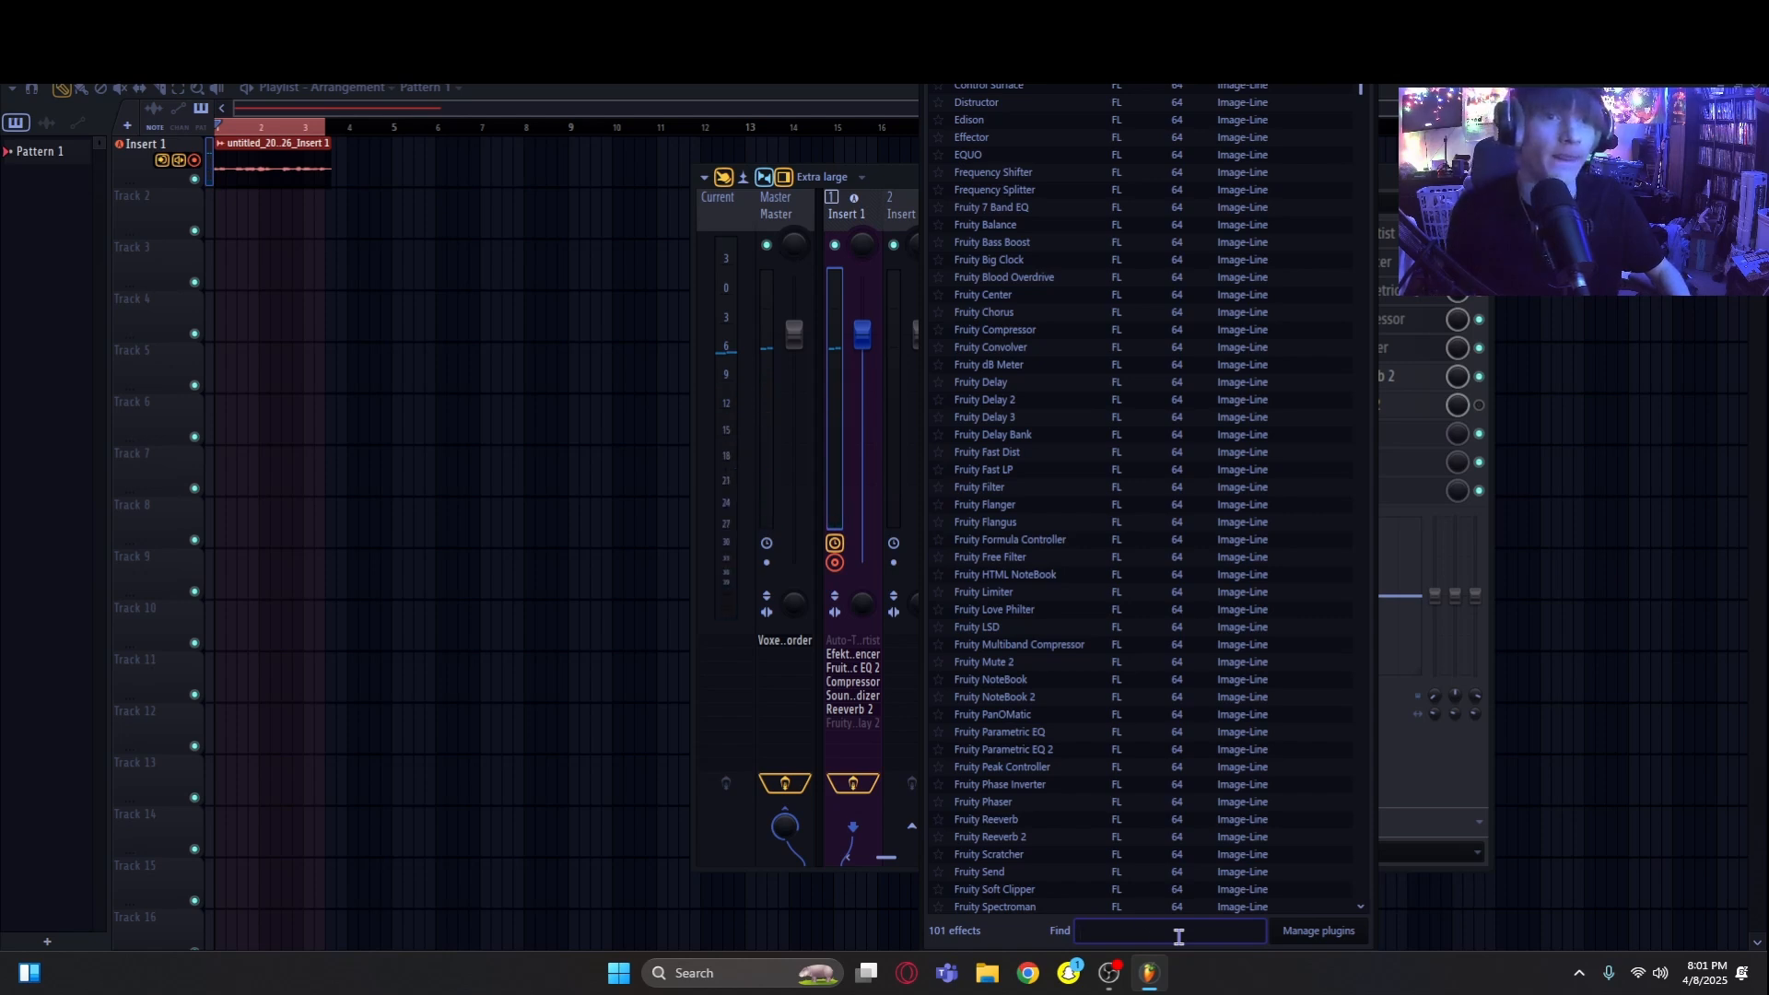
{"action": "left_click", "coordinate": [1053, 890]}
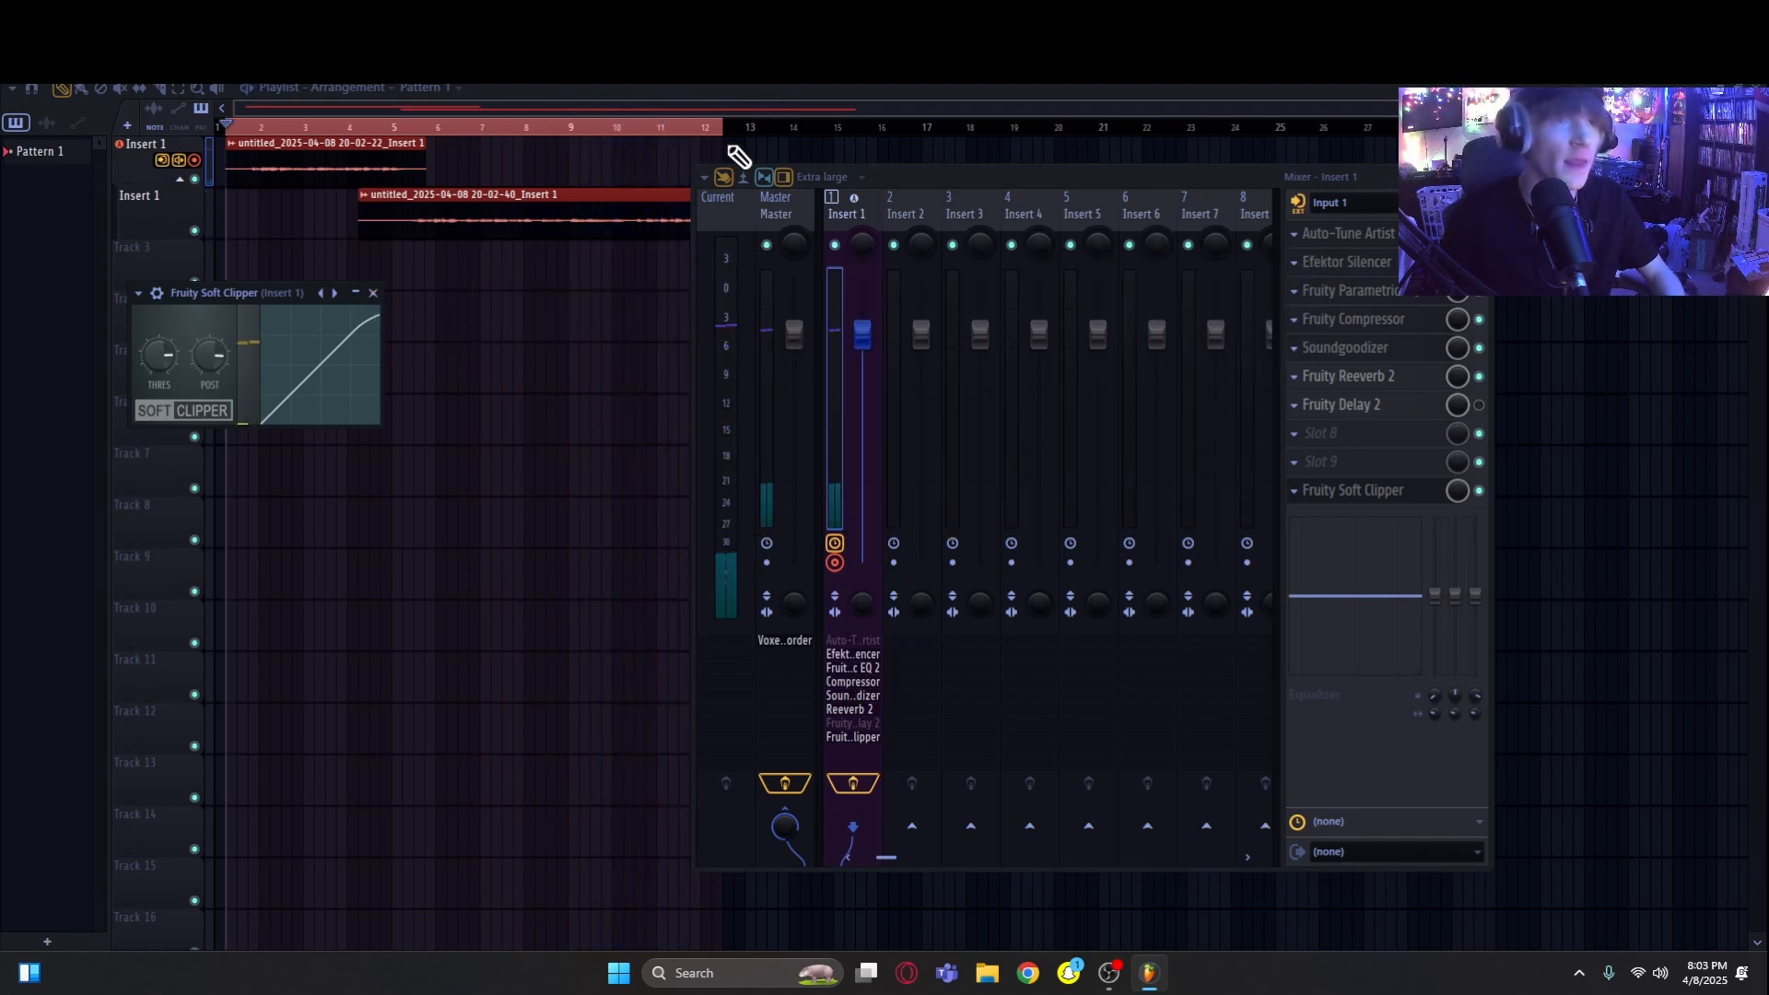
Step: Clear the time selection in the playlist and reposition the playhead on the timeline
{"action": "left_click_drag", "start_coordinate": [722, 129], "coordinate": [210, 138]}
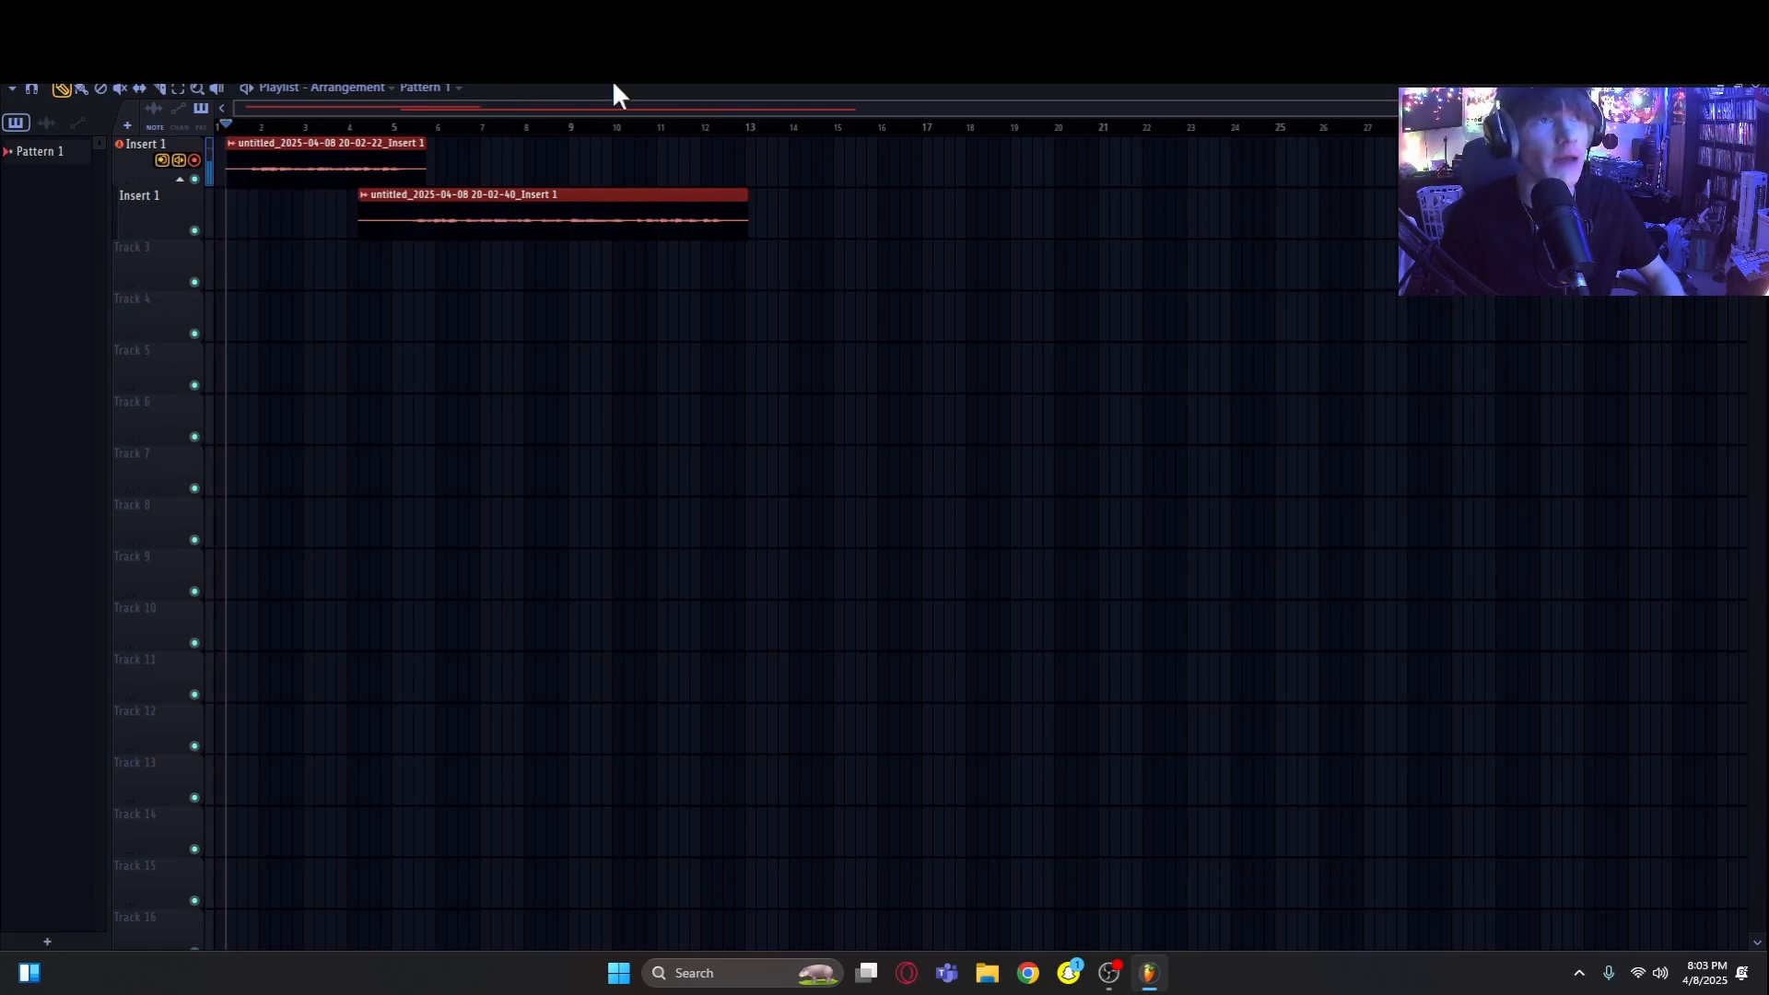
{"action": "left_click", "coordinate": [576, 128]}
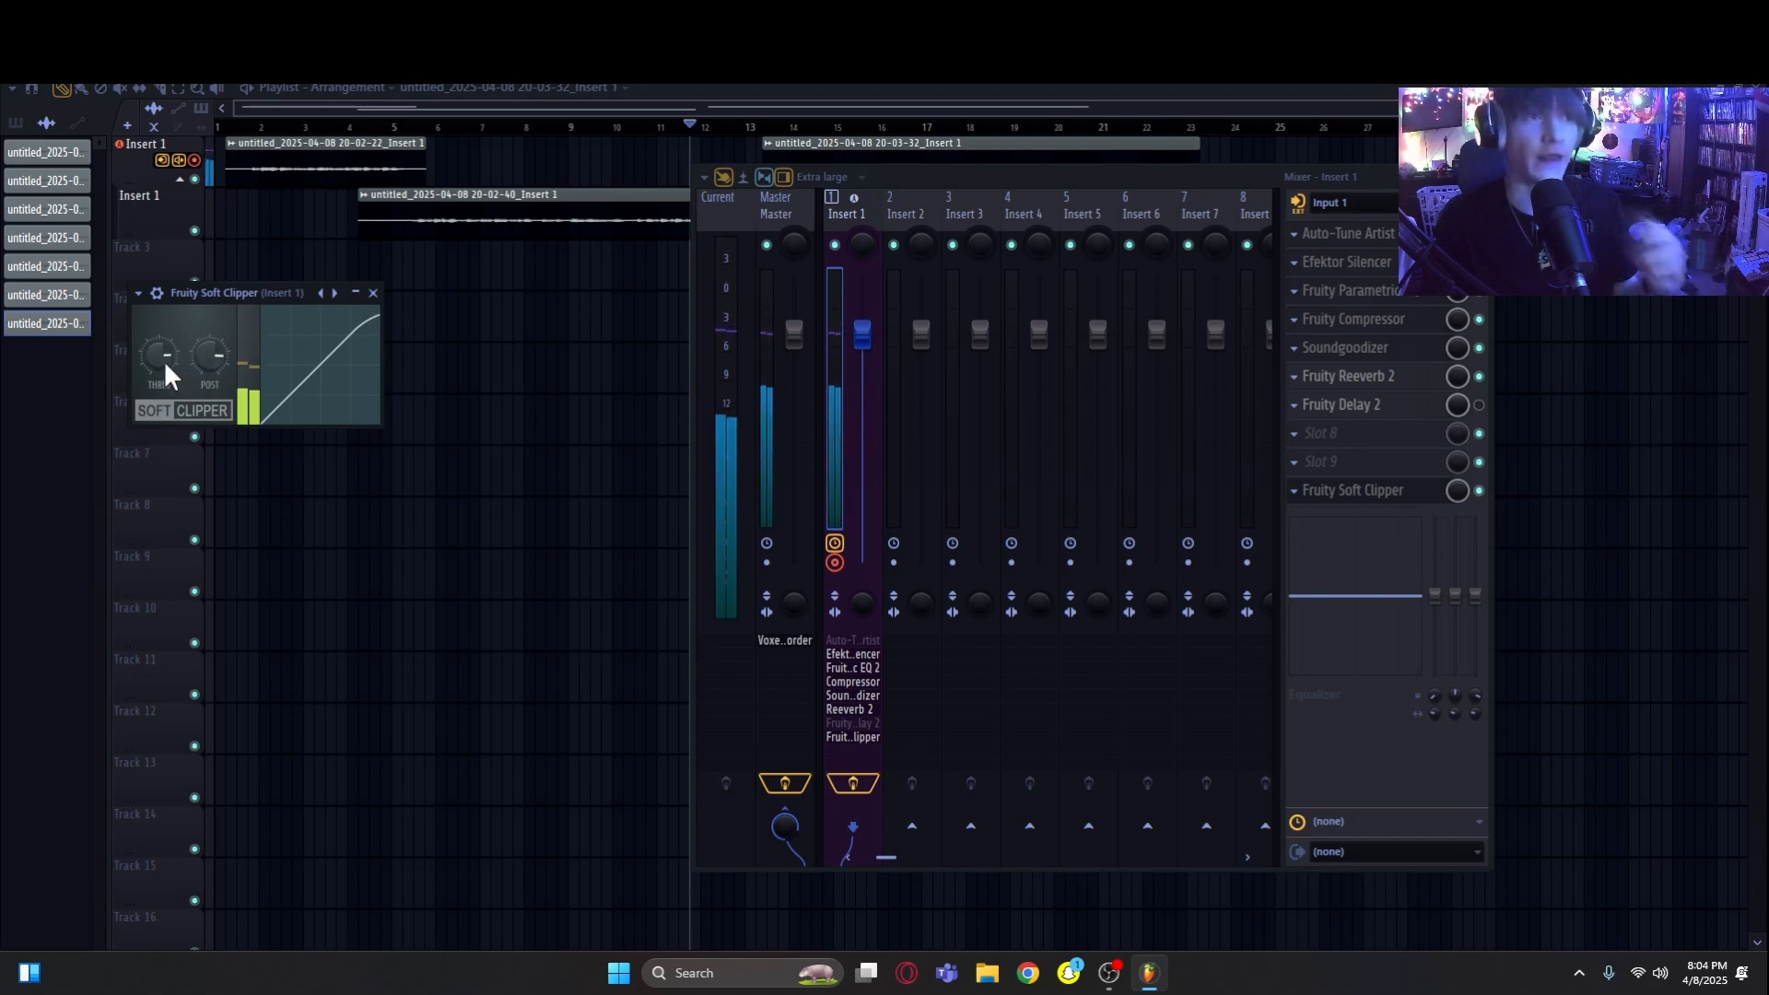
Step: Lower the threshold of Fruity Soft Clipper, adjust its post gain and close its window
{"action": "mouse_move", "coordinate": [164, 361]}
{"action": "left_mouse_down"}
{"action": "mouse_move", "coordinate": [164, 396]}
{"action": "mouse_move", "coordinate": [164, 343]}
{"action": "mouse_move", "coordinate": [164, 400]}
{"action": "mouse_move", "coordinate": [164, 363]}
{"action": "left_mouse_up"}
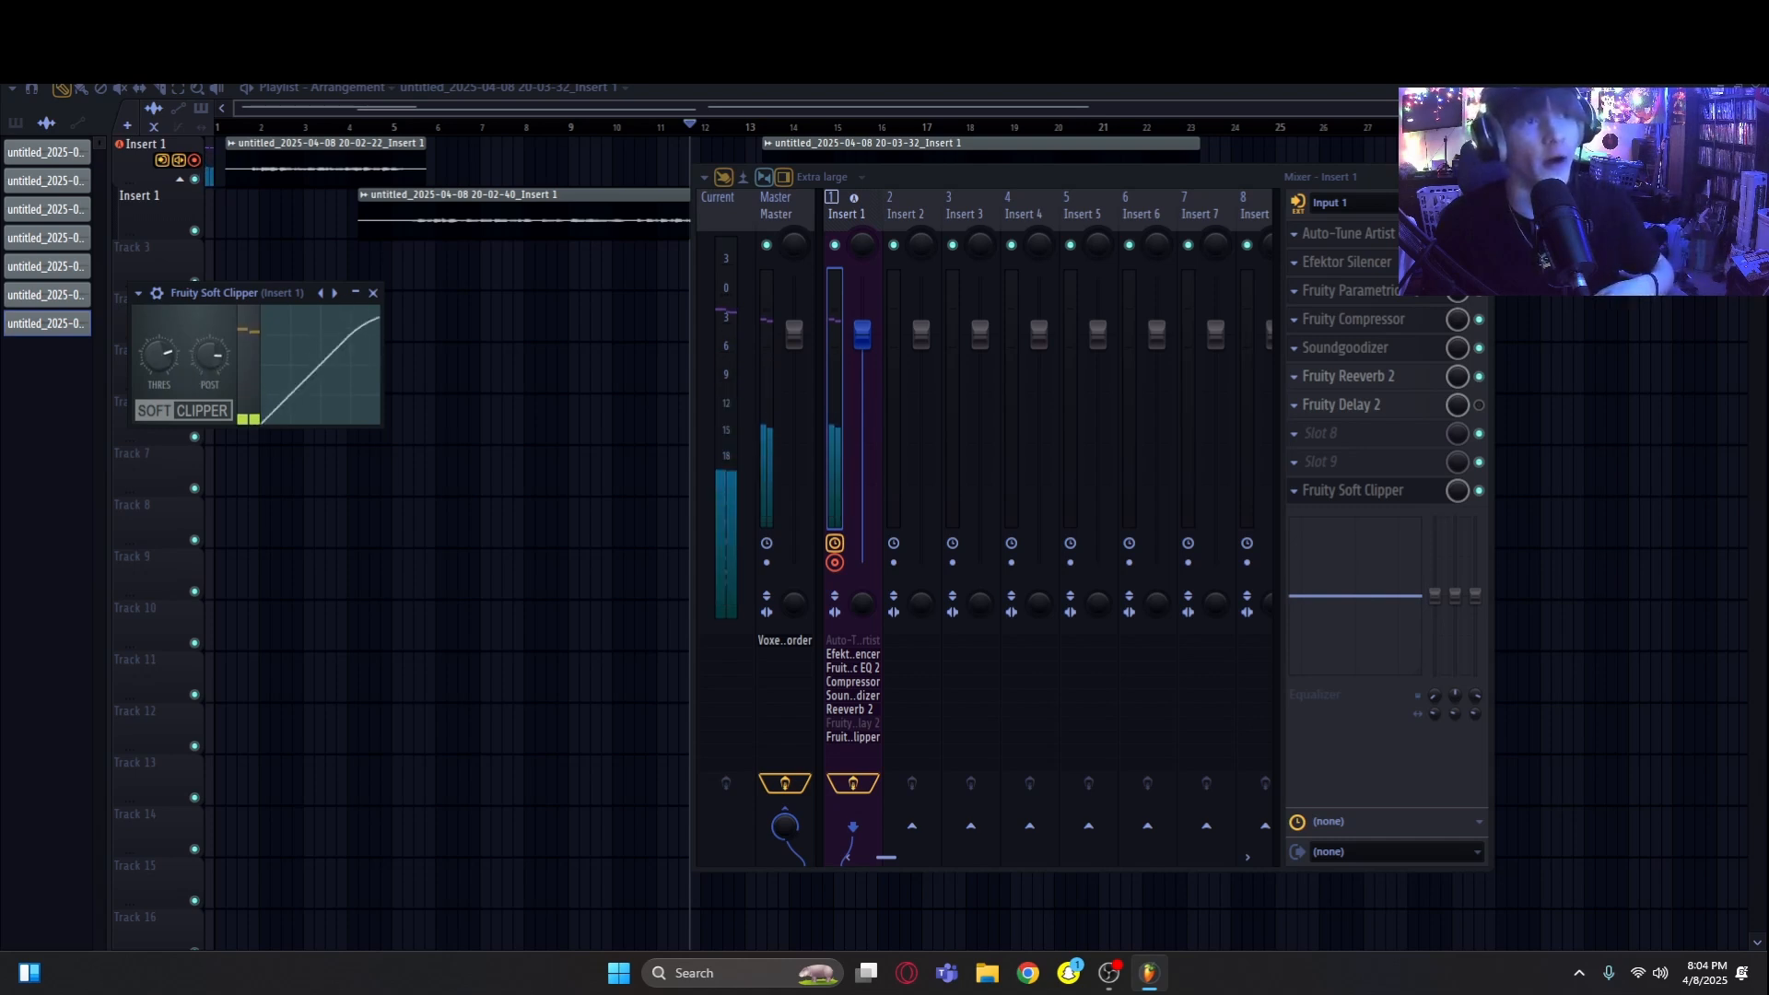
{"action": "left_click_drag", "start_coordinate": [210, 355], "coordinate": [210, 366]}
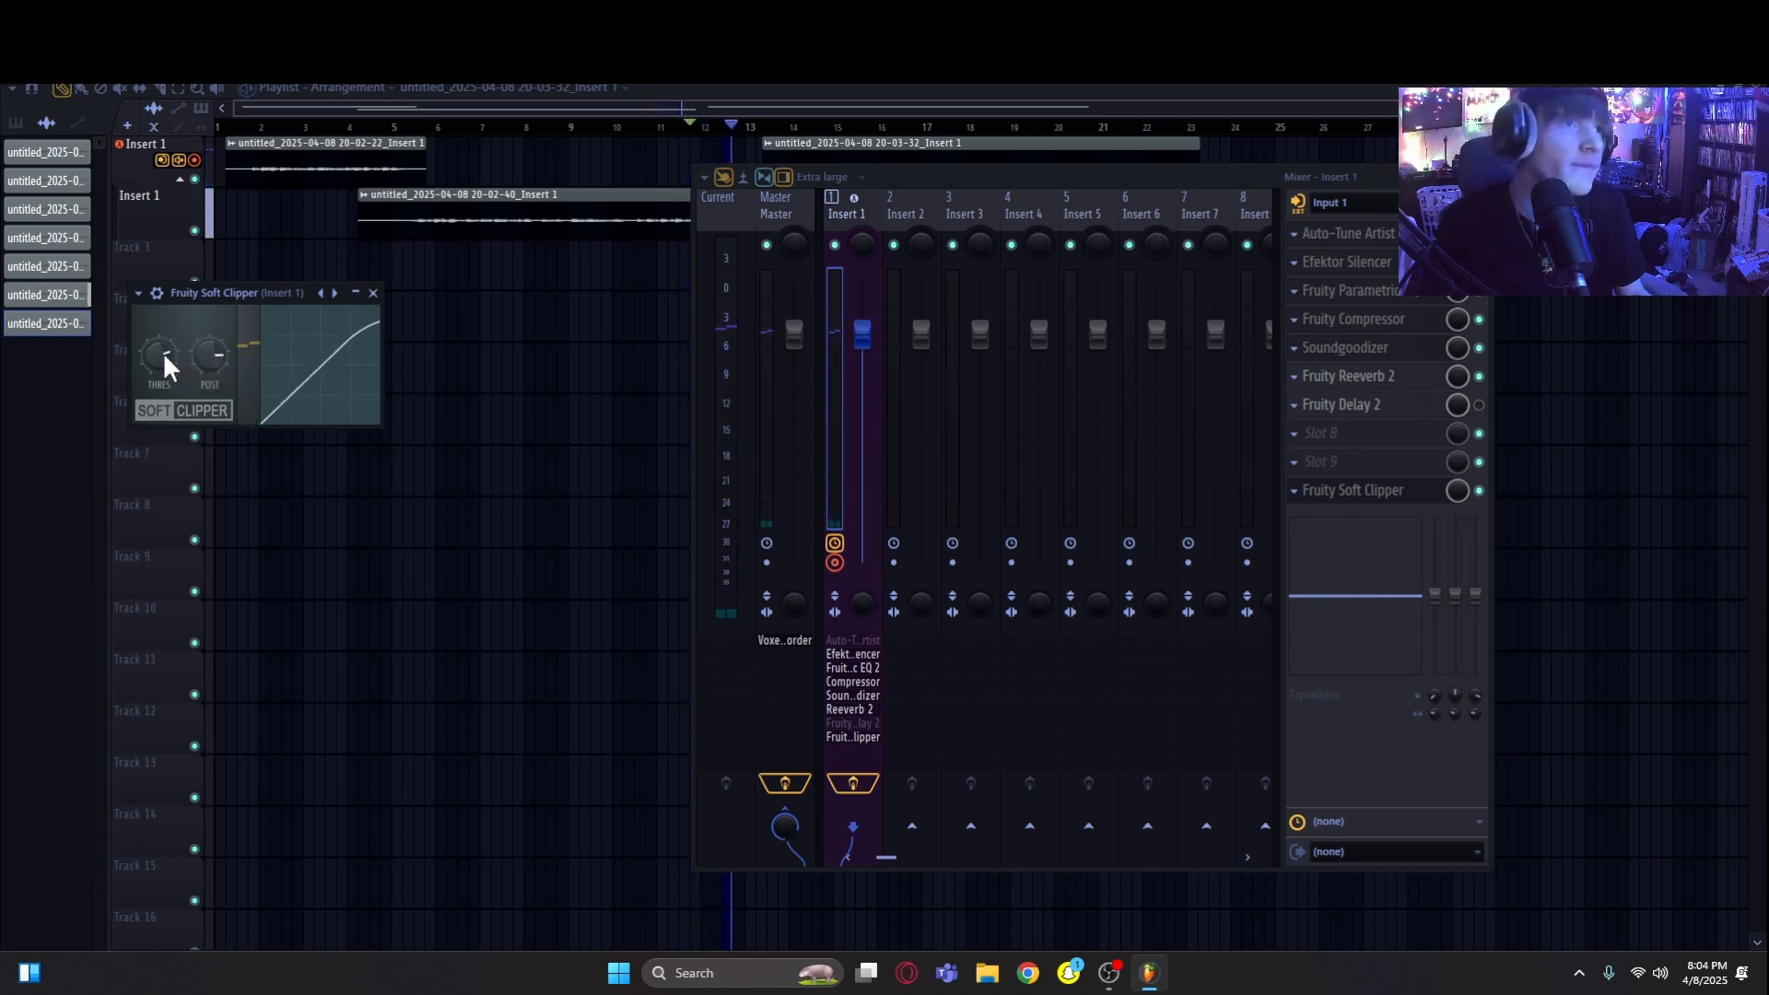
{"action": "left_click_drag", "start_coordinate": [163, 353], "coordinate": [201, 357]}
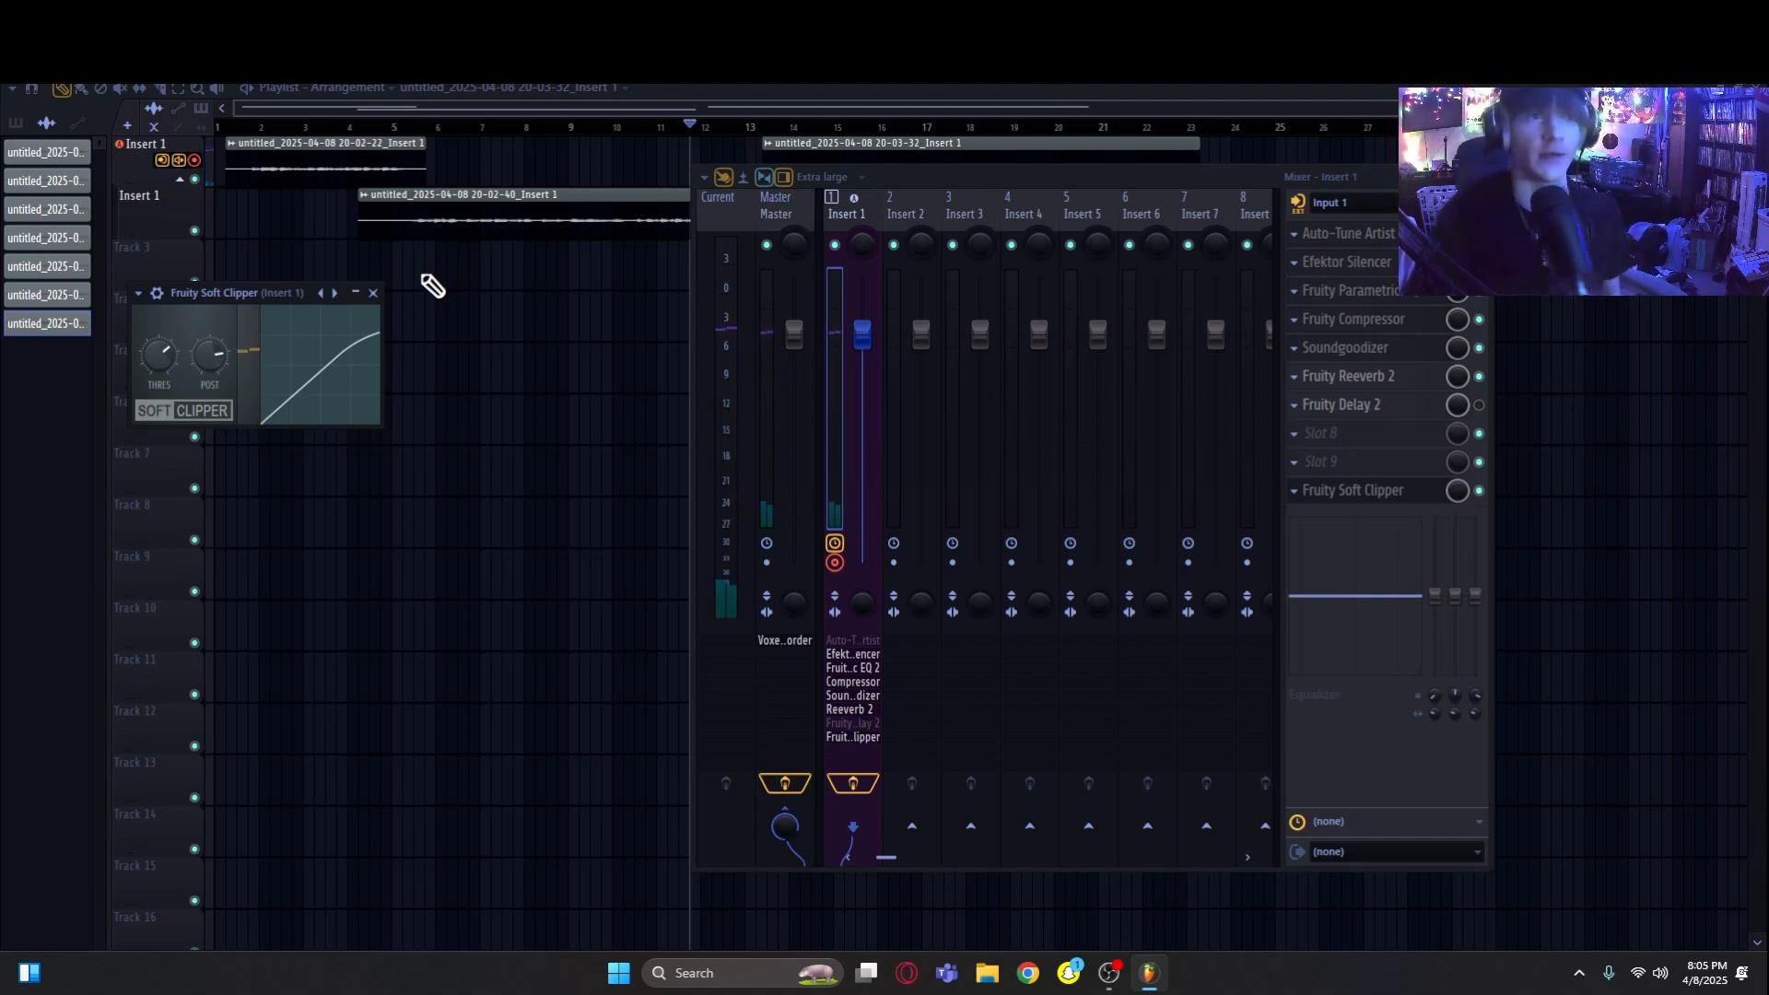
{"action": "left_click", "coordinate": [373, 293]}
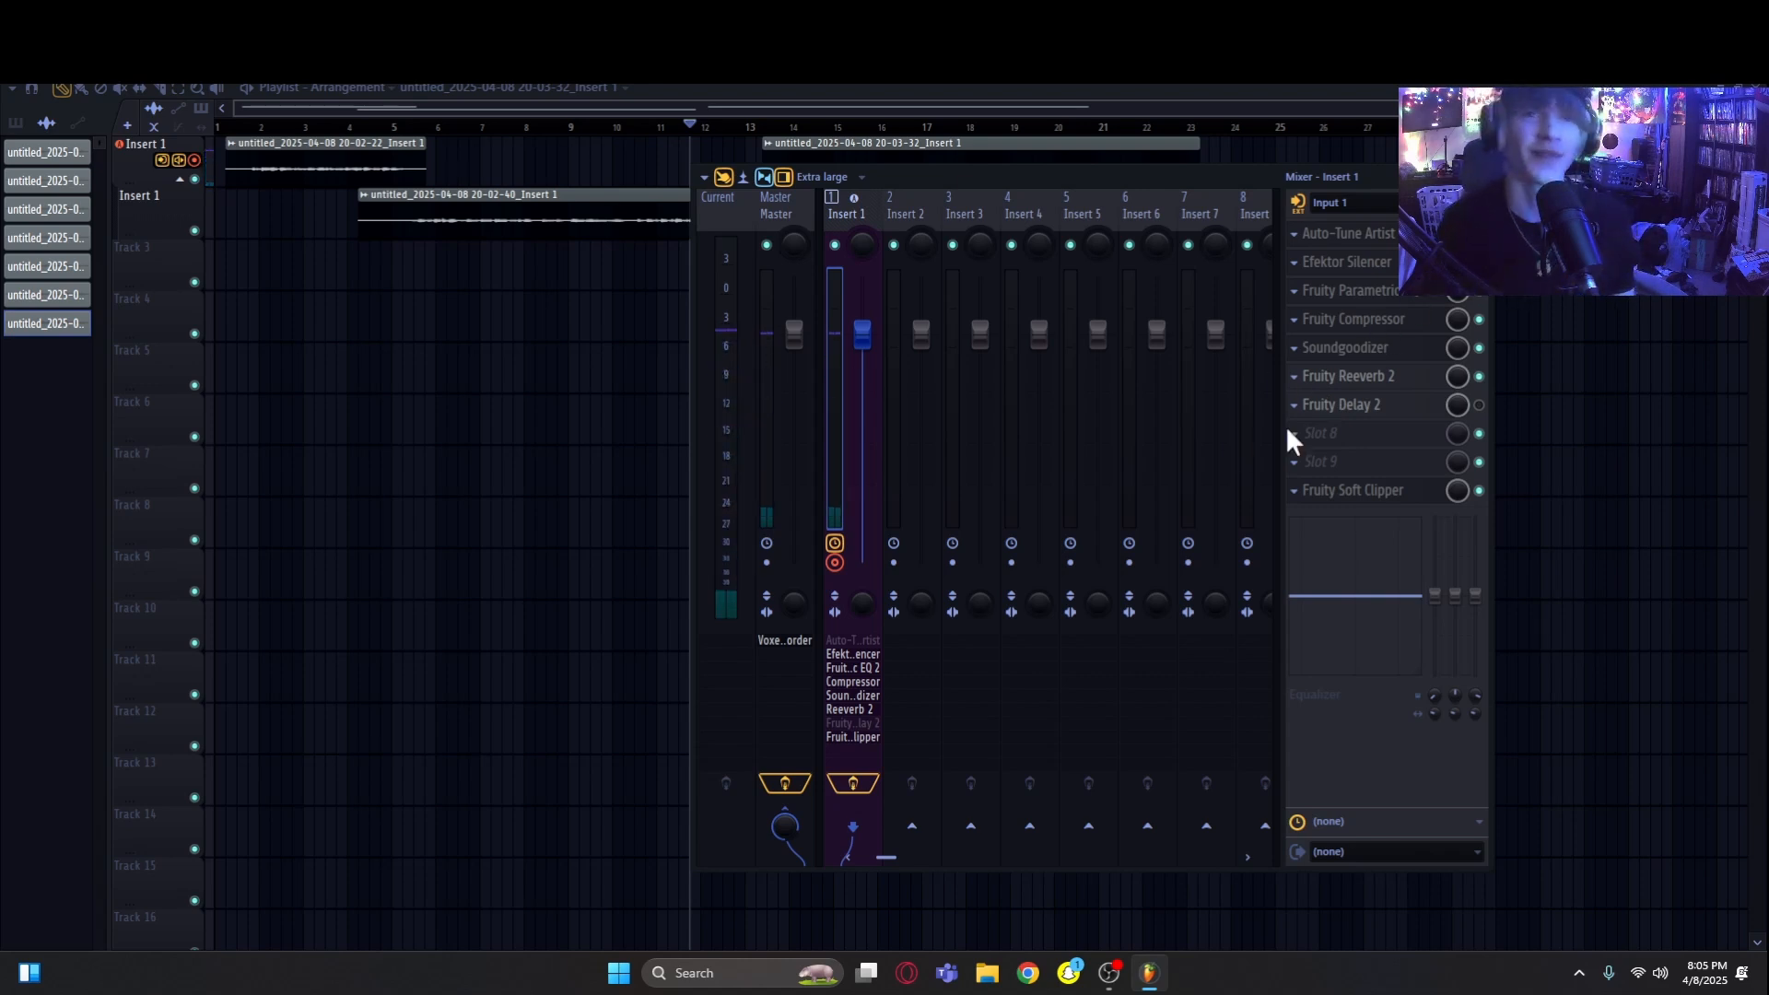
Step: Add Fruity Love Philter from the filter effects to slot 8 of Insert 1
{"action": "left_click", "coordinate": [1310, 442]}
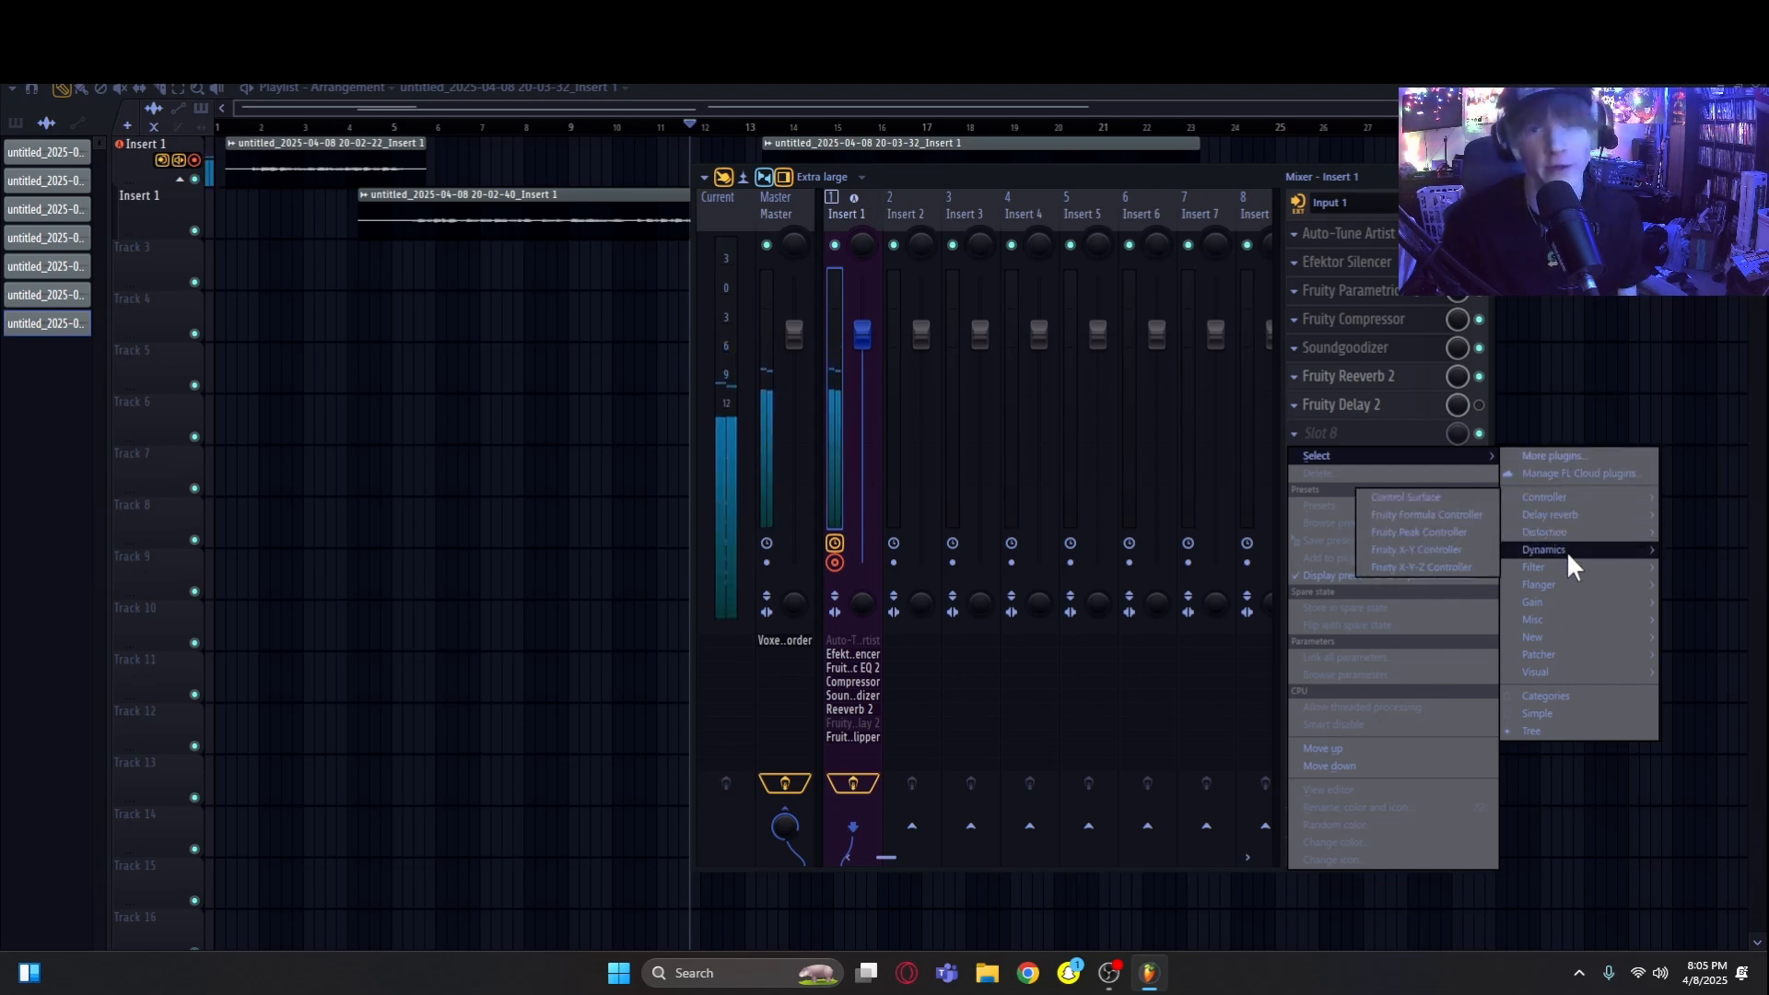
{"action": "mouse_move", "coordinate": [1560, 567]}
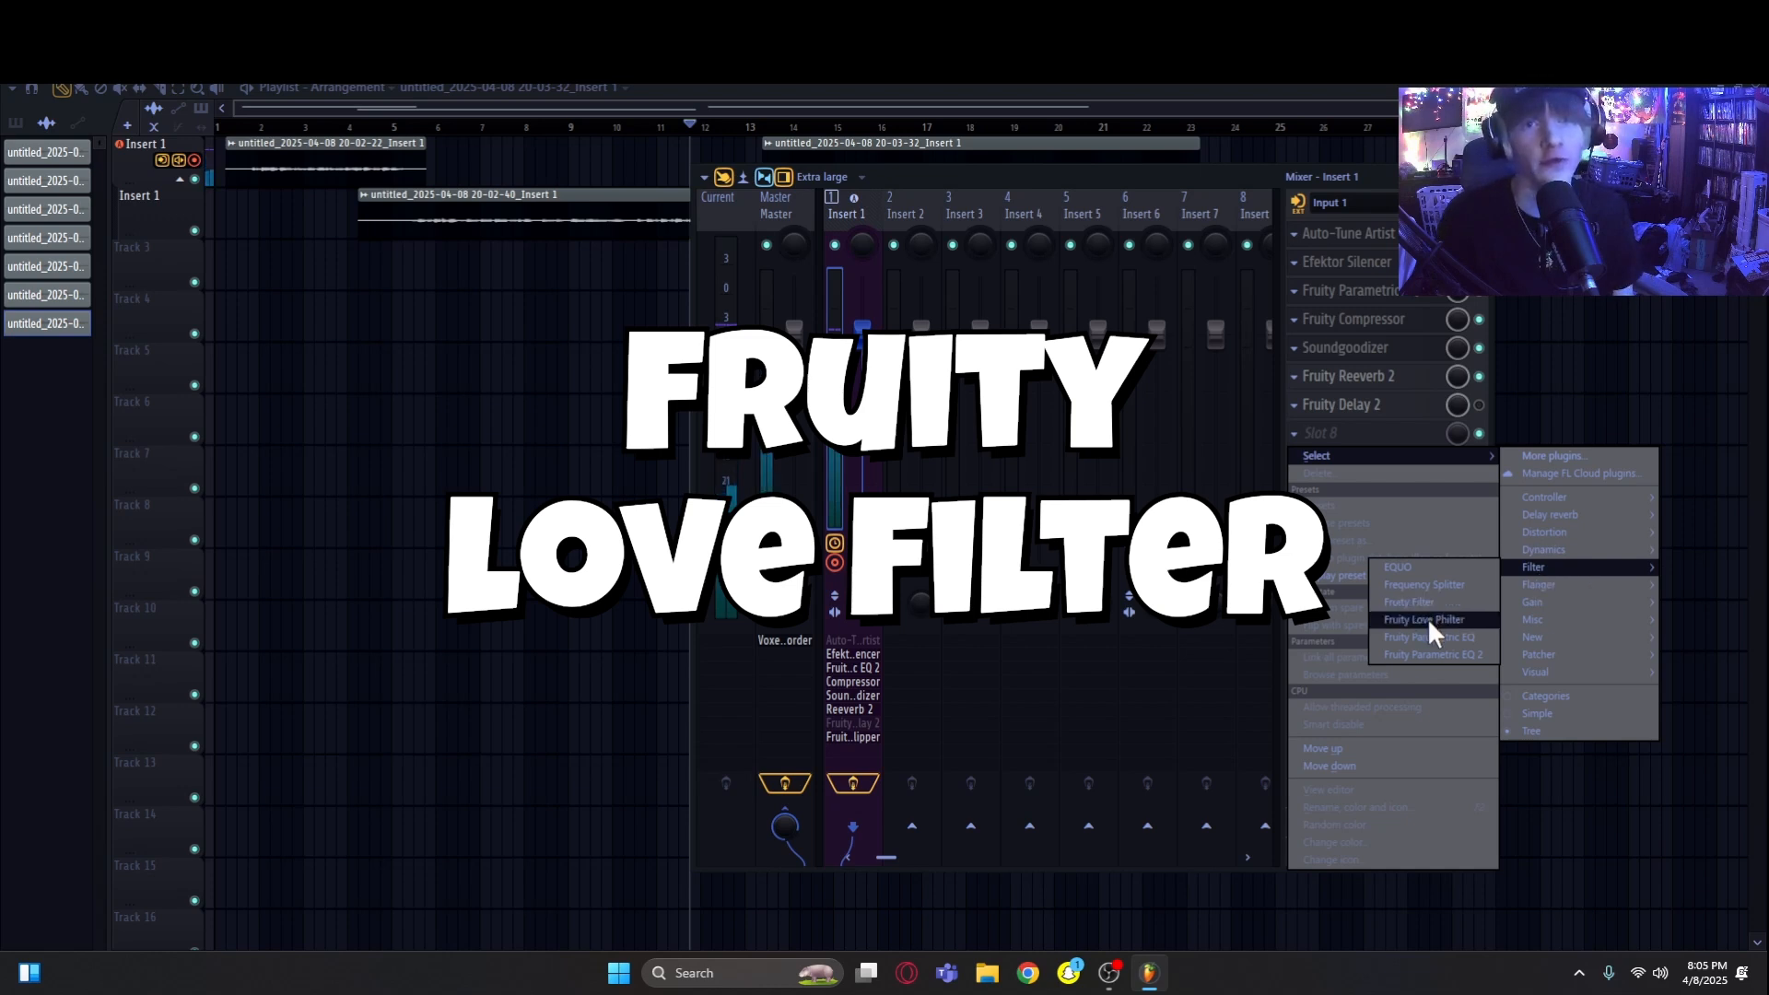
{"action": "left_click", "coordinate": [1428, 620]}
Step: Step through the Fruity Love Philter presets to the simple highpass preset and close its window
{"action": "left_click", "coordinate": [1112, 284]}
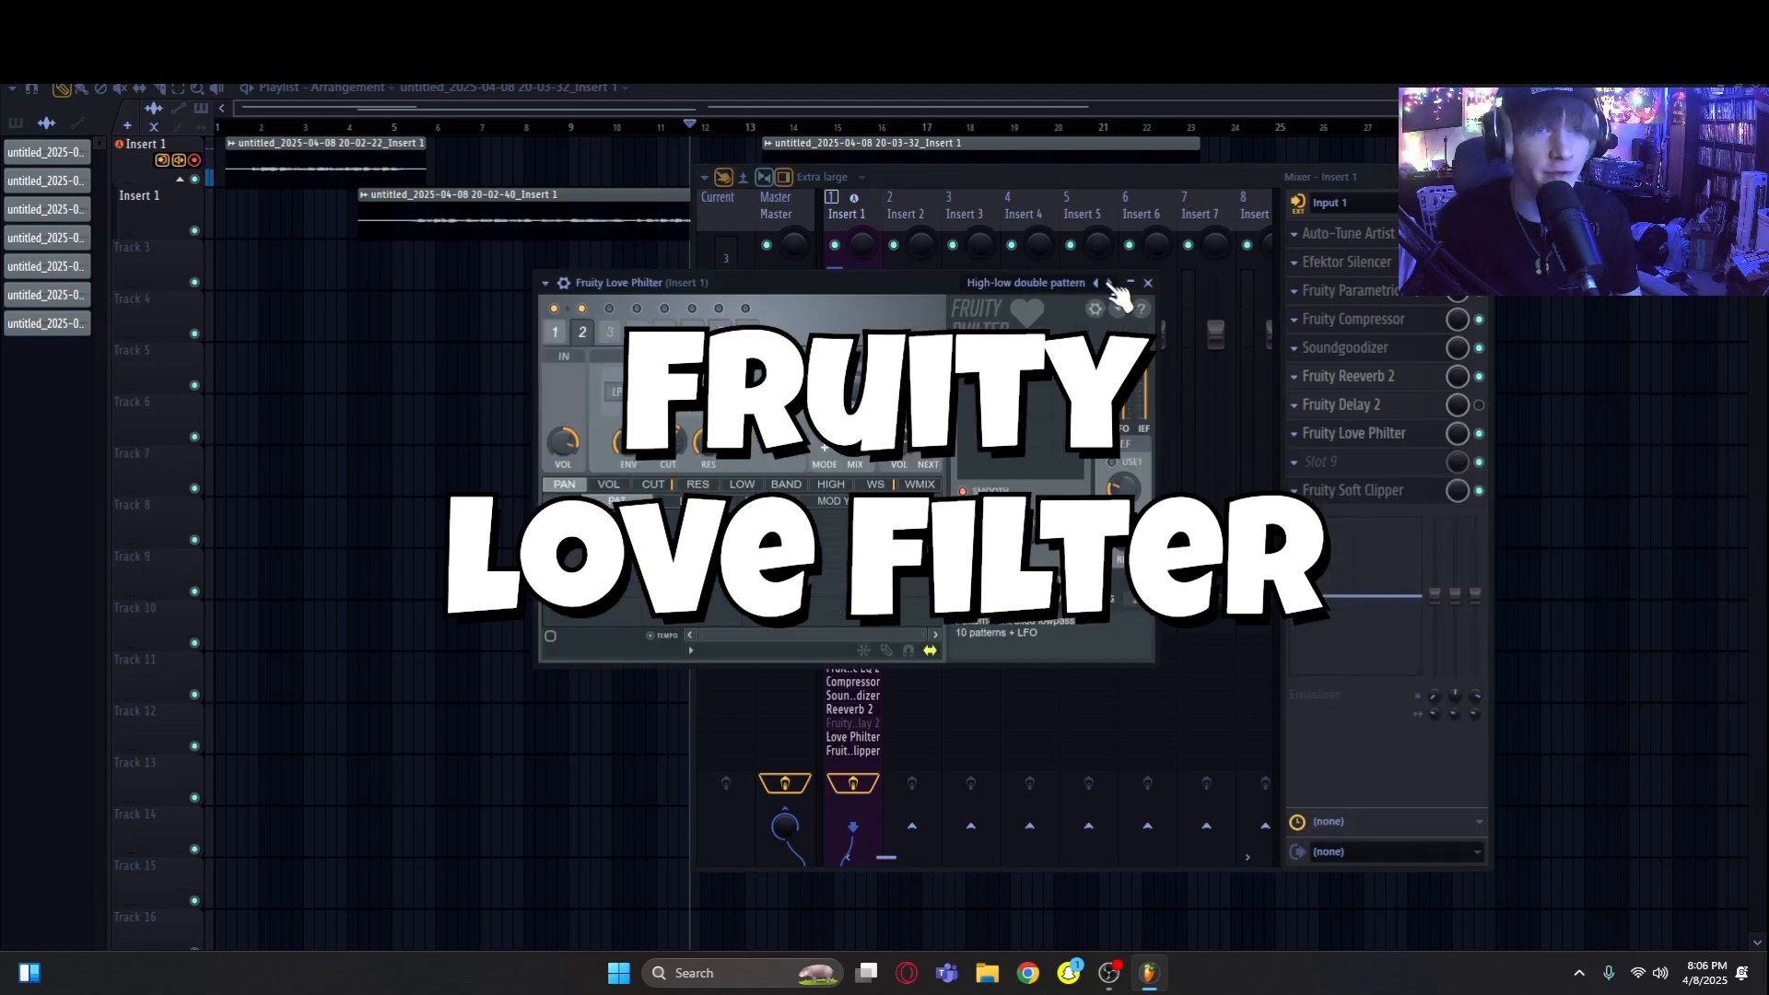
{"action": "left_click", "coordinate": [1110, 284]}
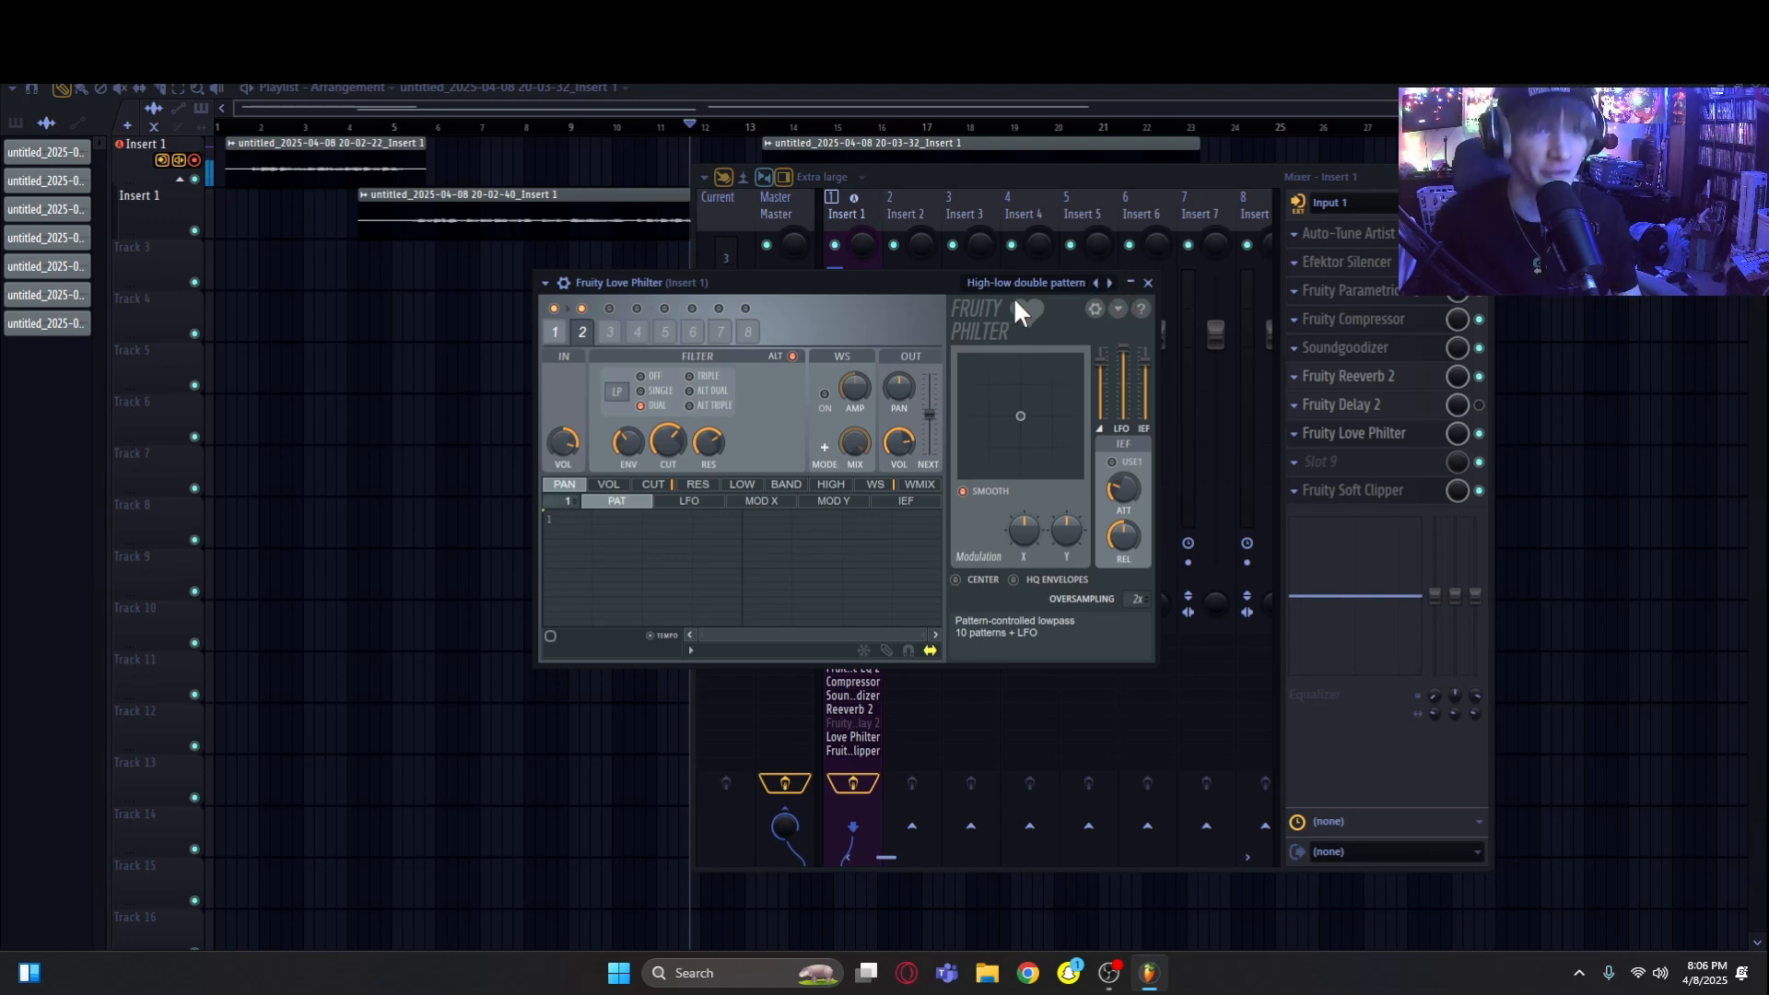
{"action": "left_click", "coordinate": [1109, 284]}
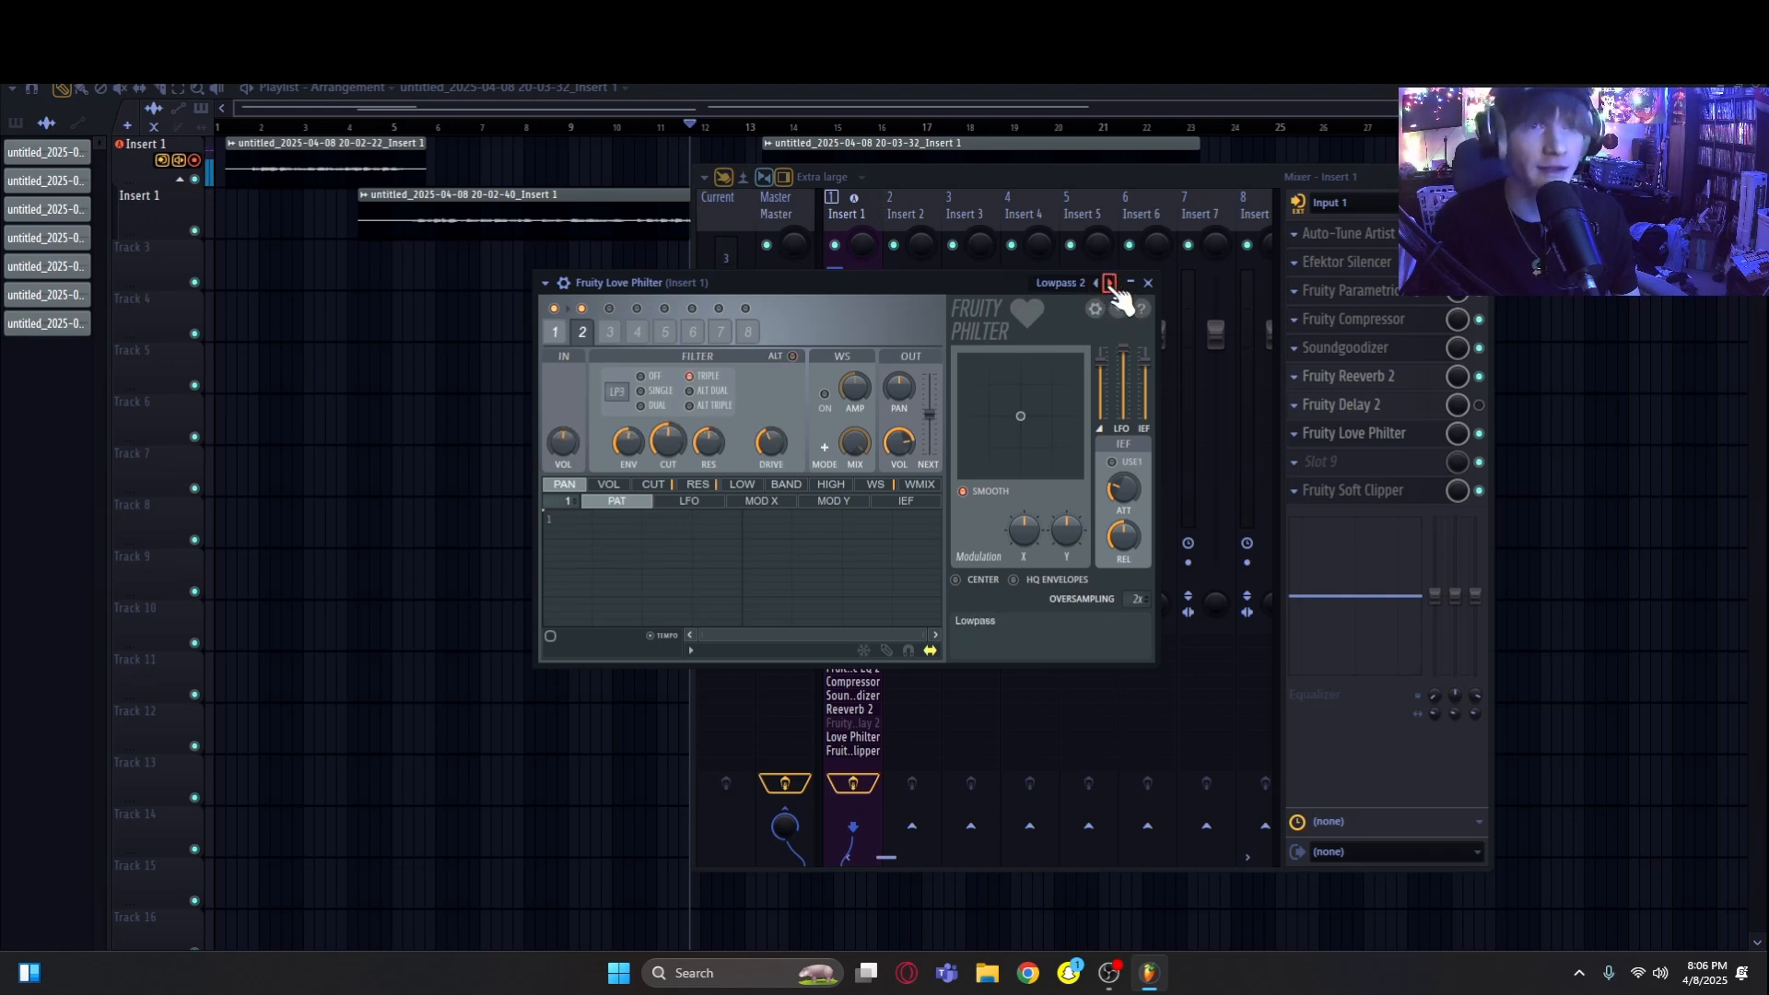
{"action": "left_click", "coordinate": [1109, 284]}
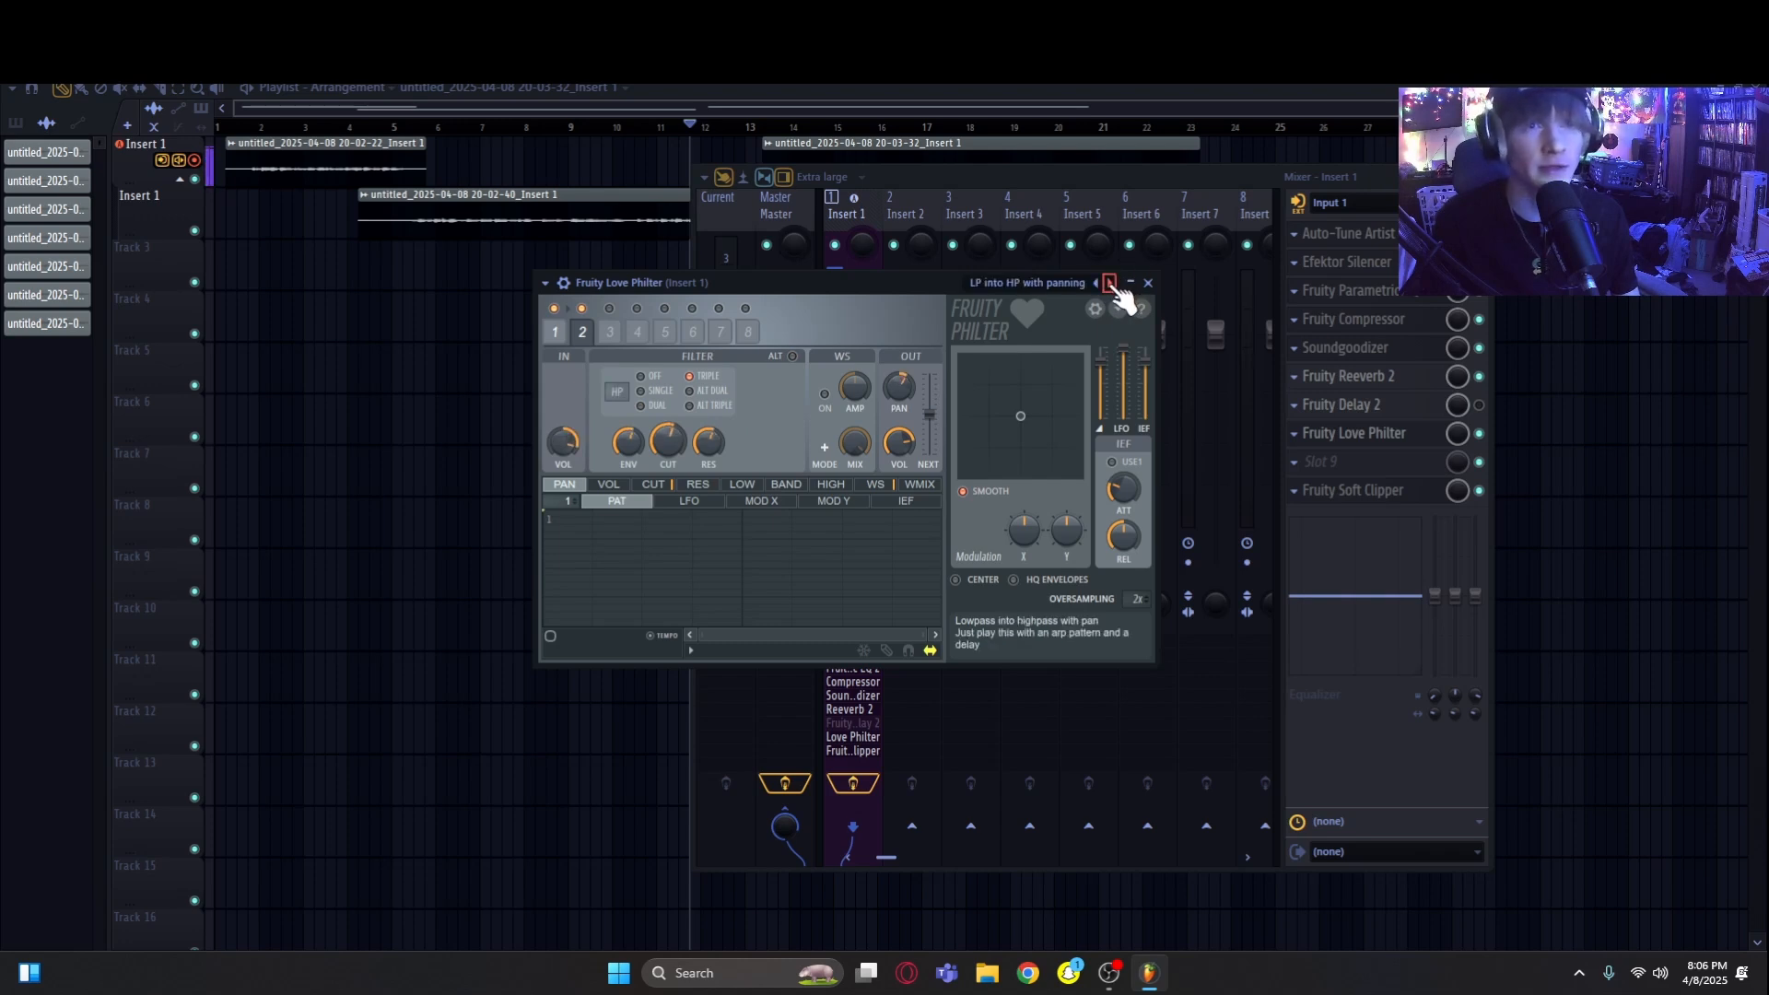
{"action": "left_click", "coordinate": [1110, 284]}
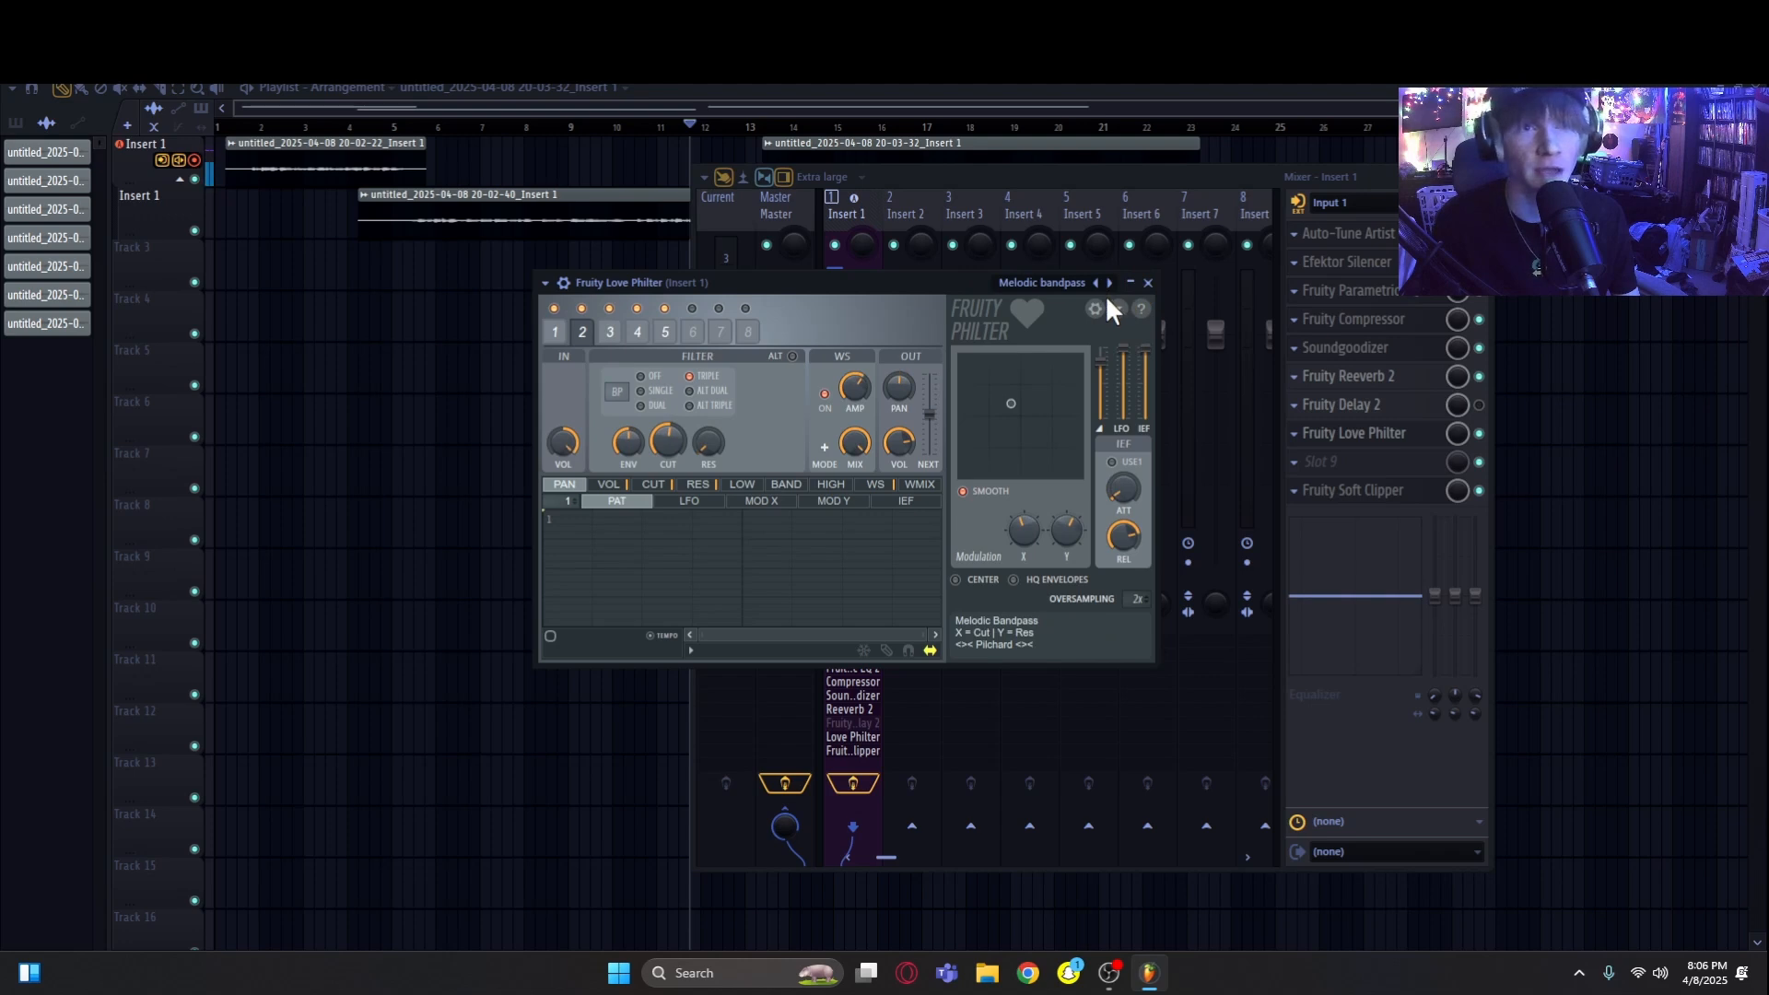
{"action": "left_click", "coordinate": [1109, 283]}
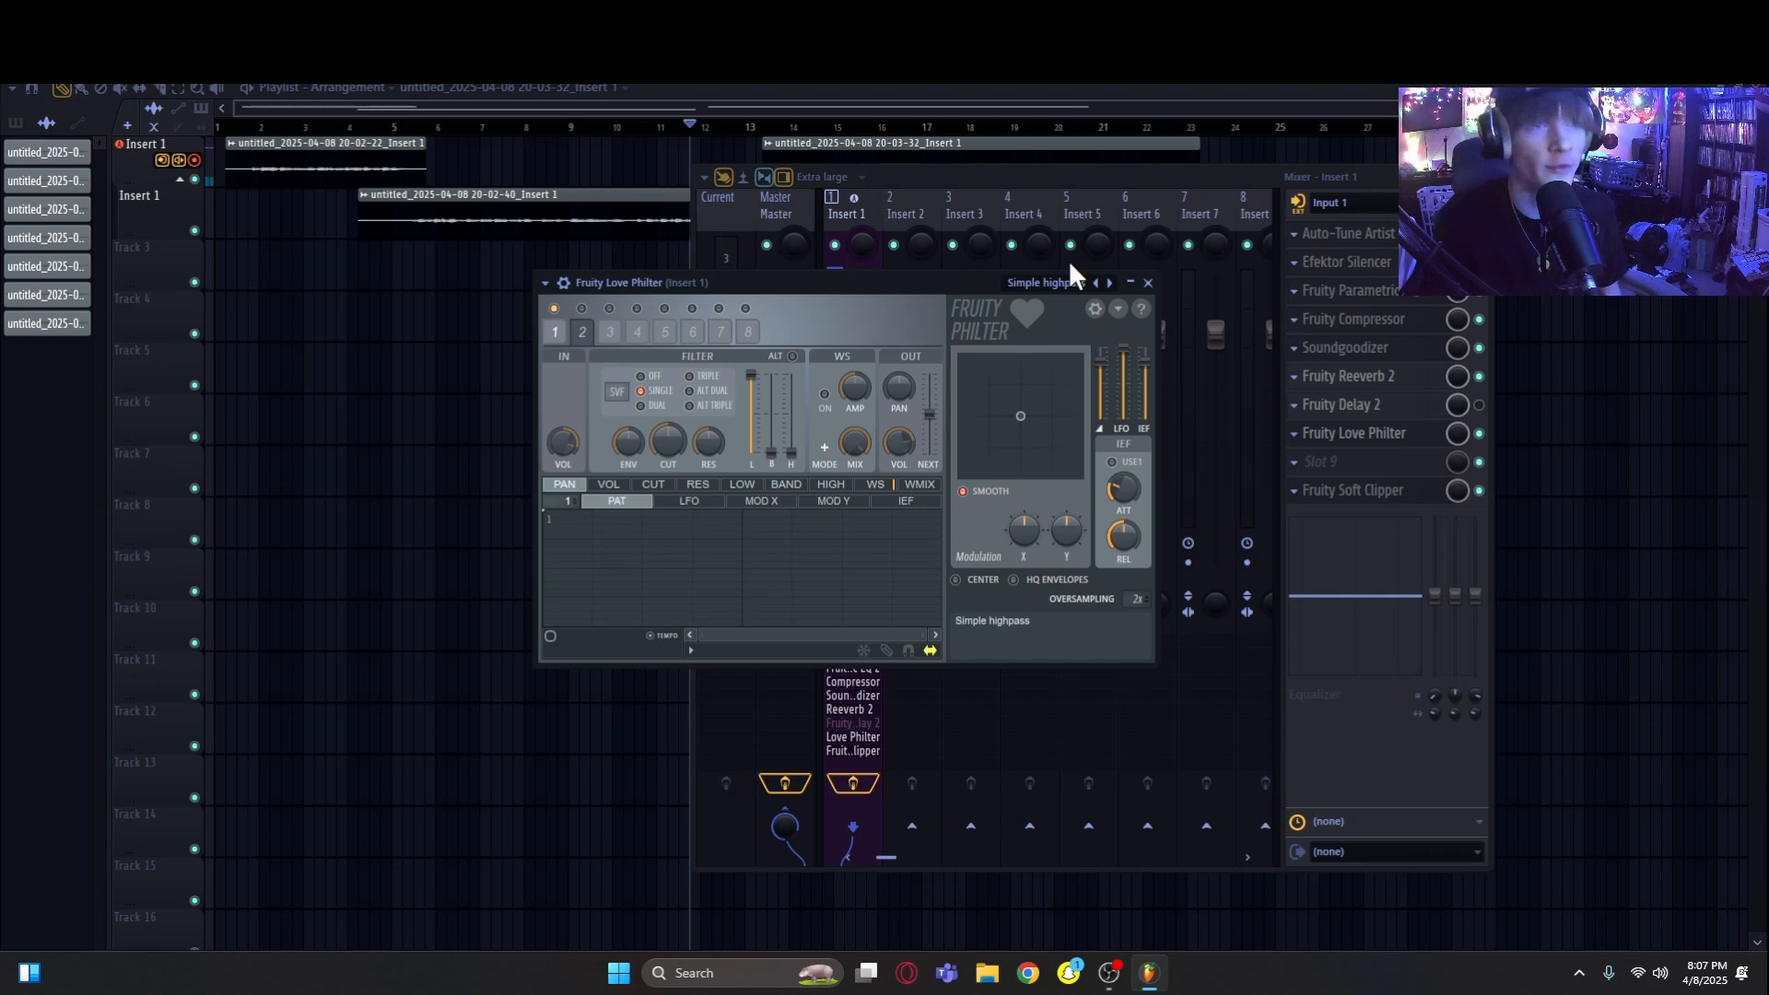
{"action": "left_click", "coordinate": [1149, 284]}
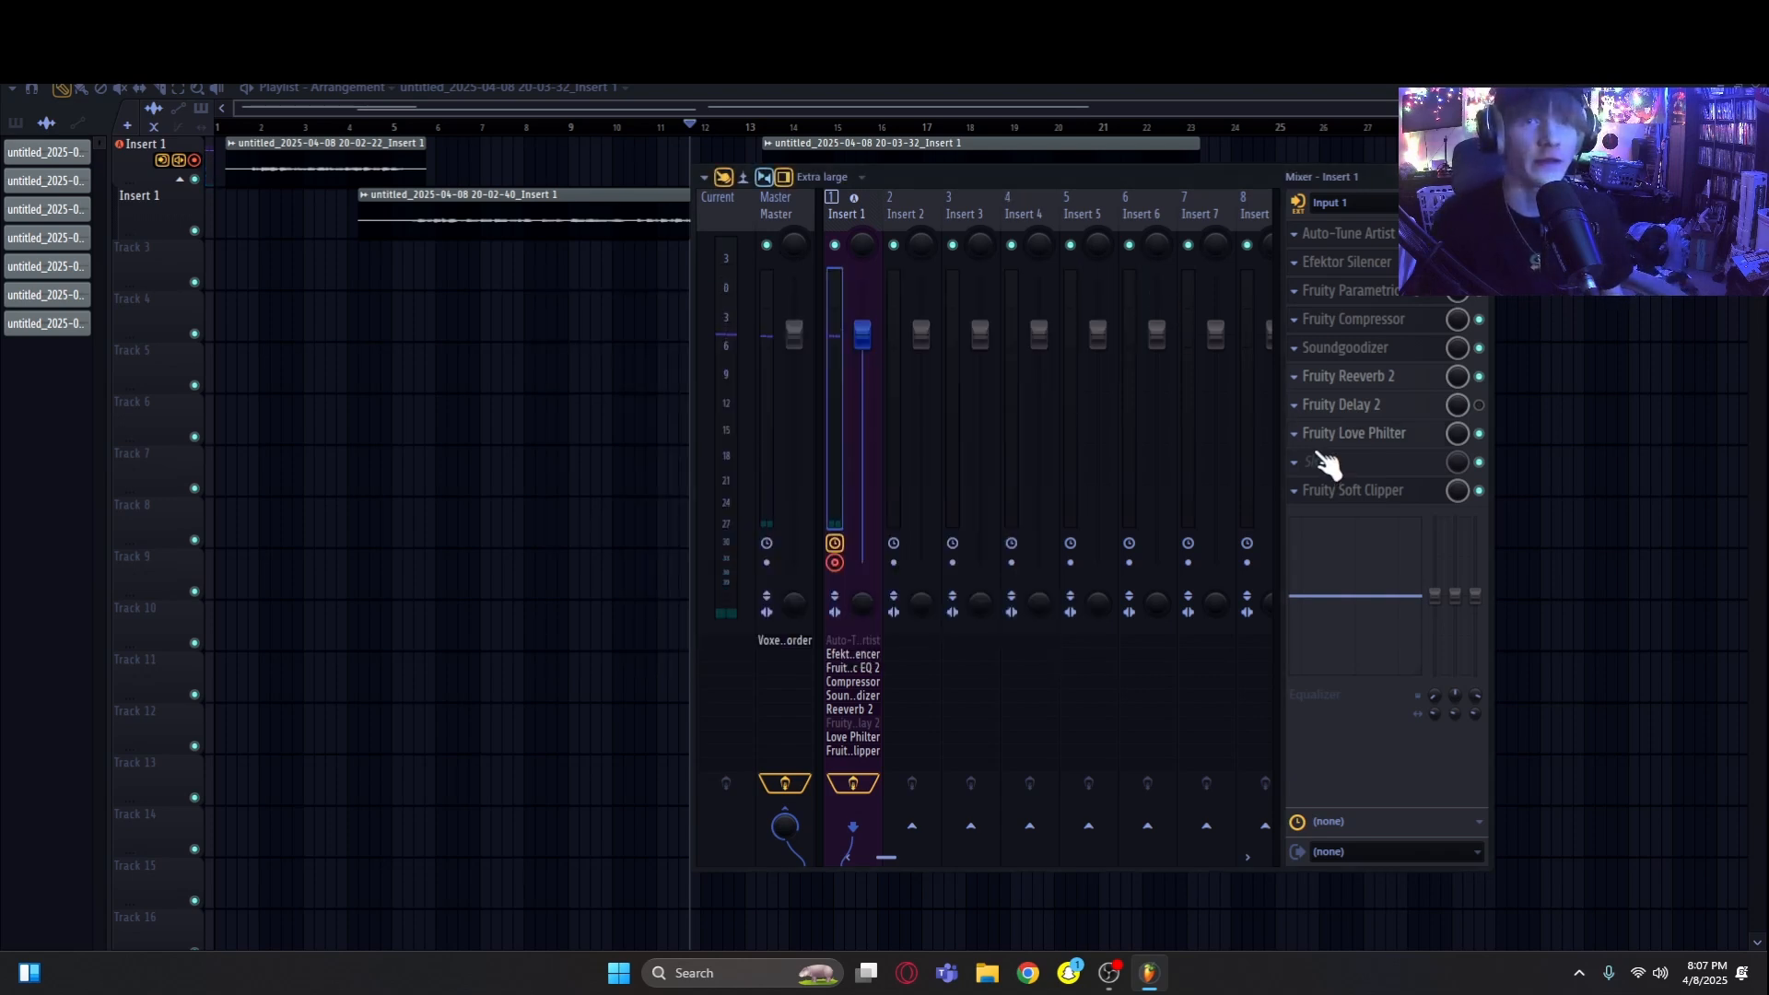
Step: Enable Fruity Delay 2 and replace Fruity Flanger in slot 9 with Fruity Chorus, moving its window beside the mixer
{"action": "left_click", "coordinate": [1479, 405]}
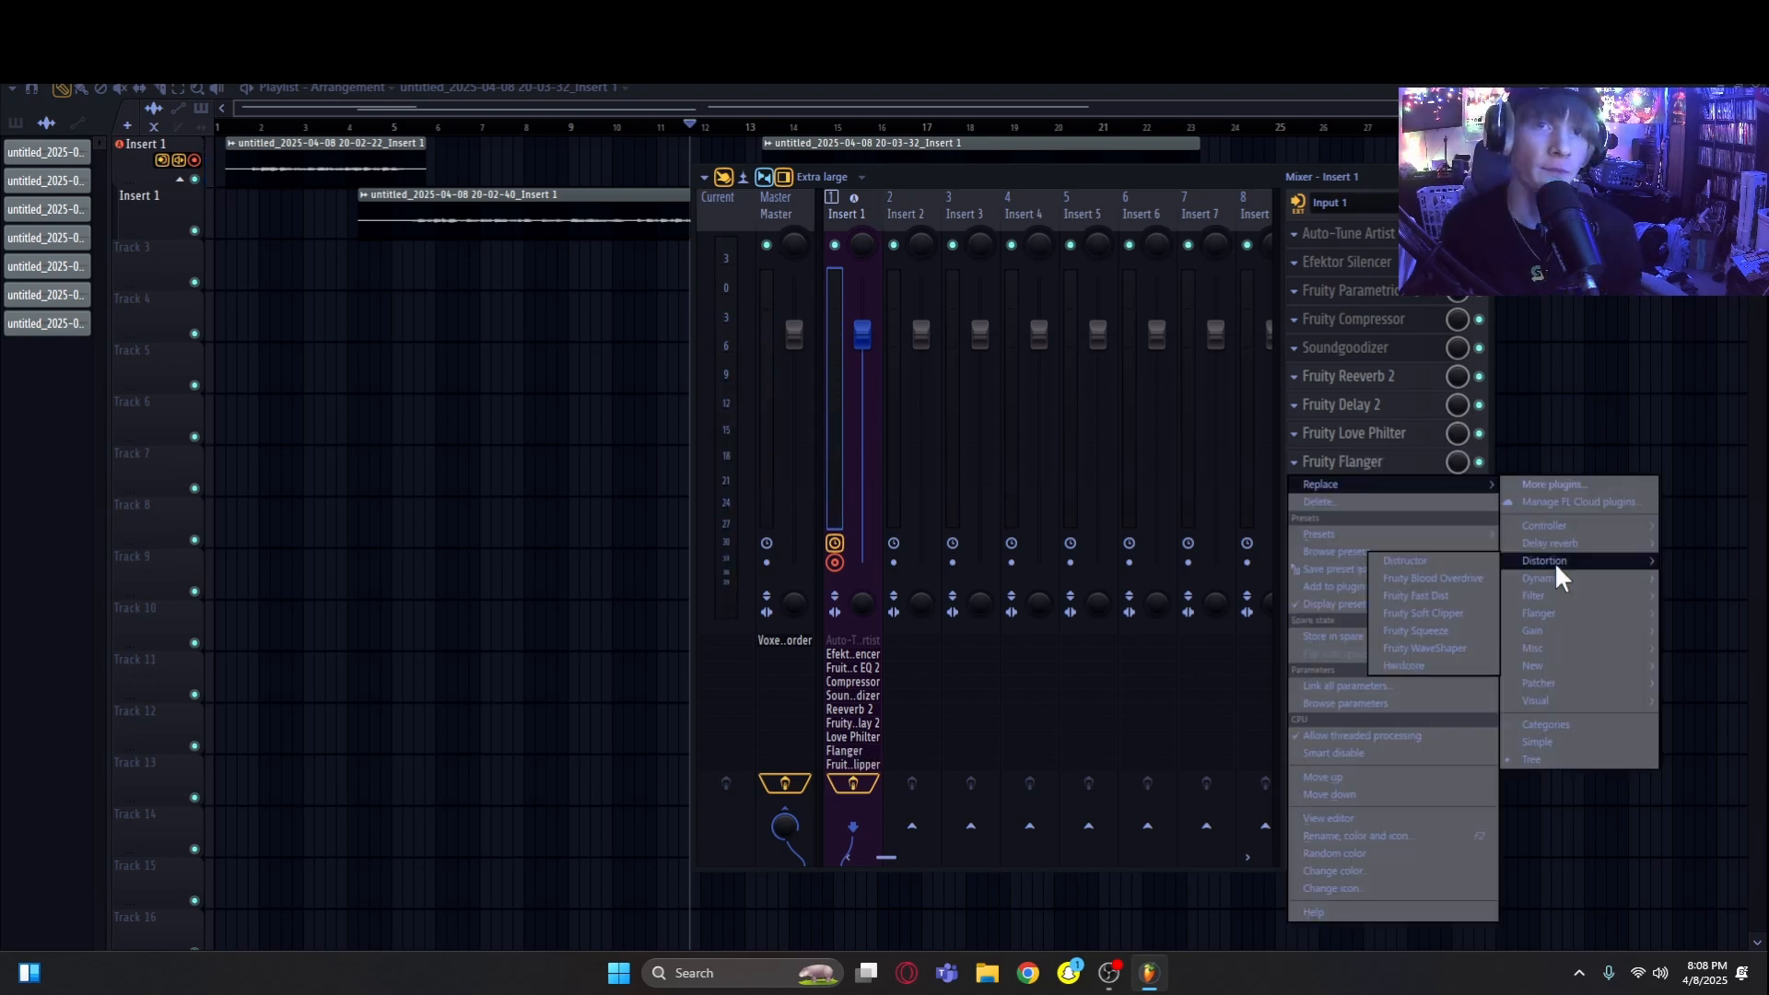
{"action": "mouse_move", "coordinate": [1602, 597]}
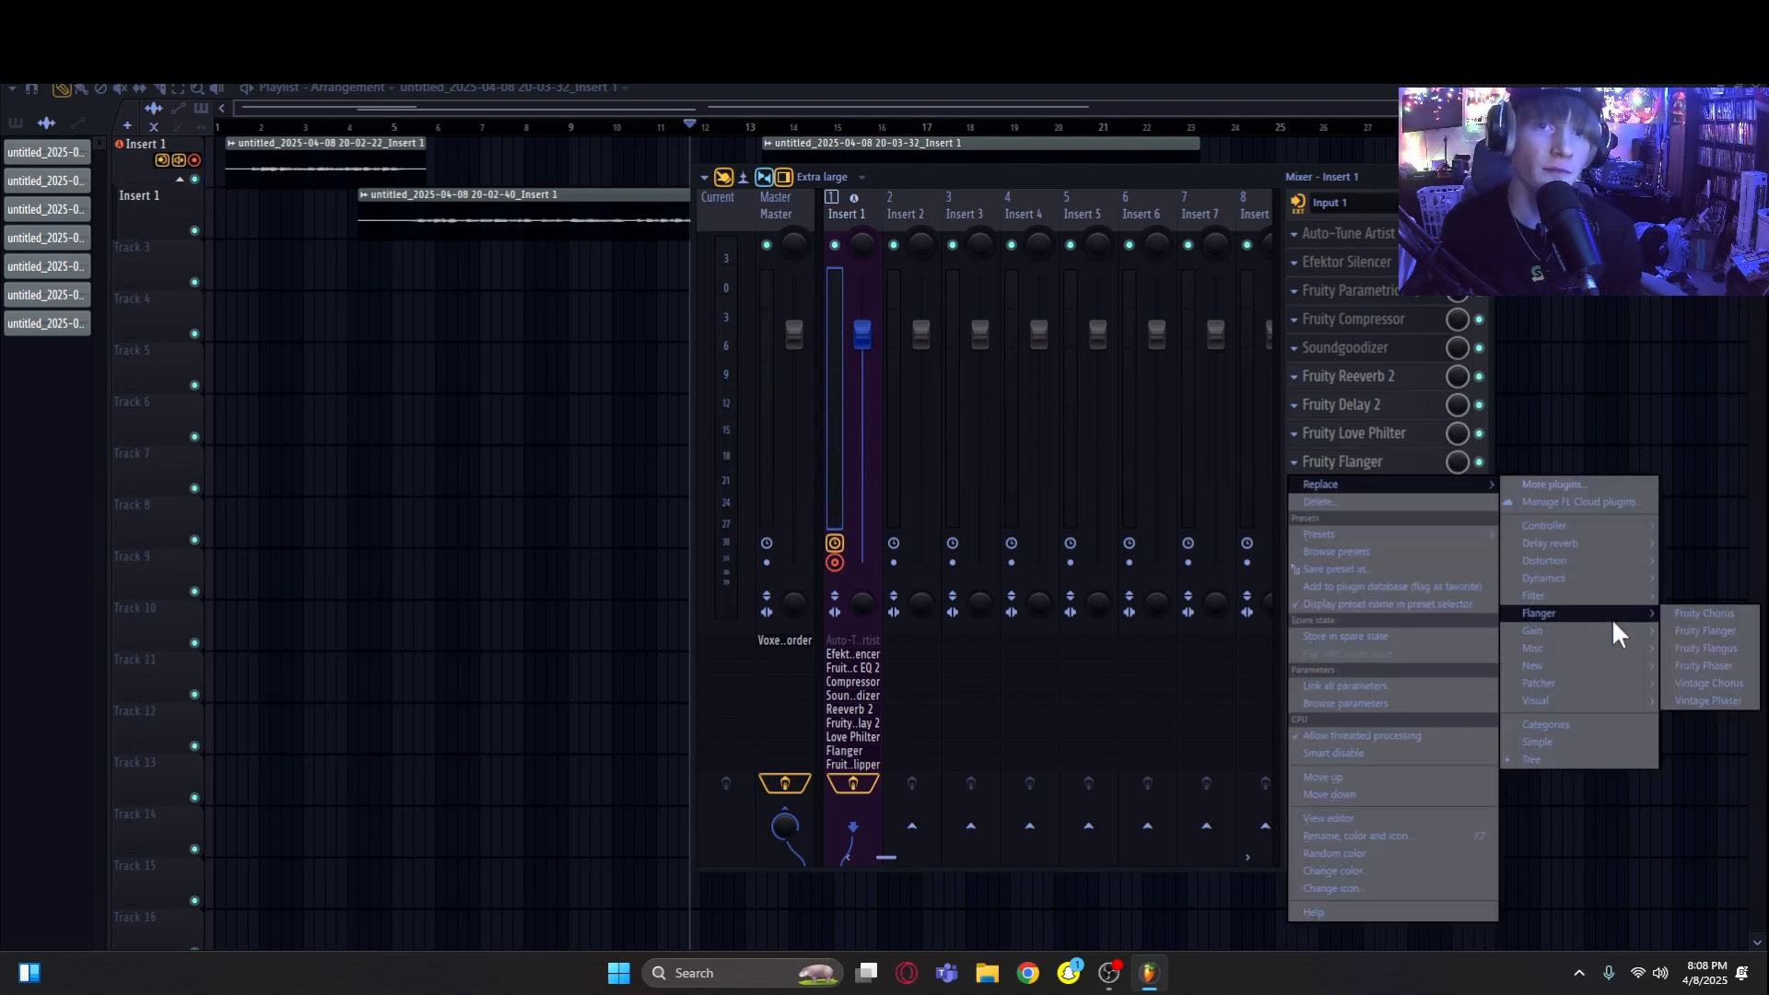
{"action": "left_click", "coordinate": [1690, 611]}
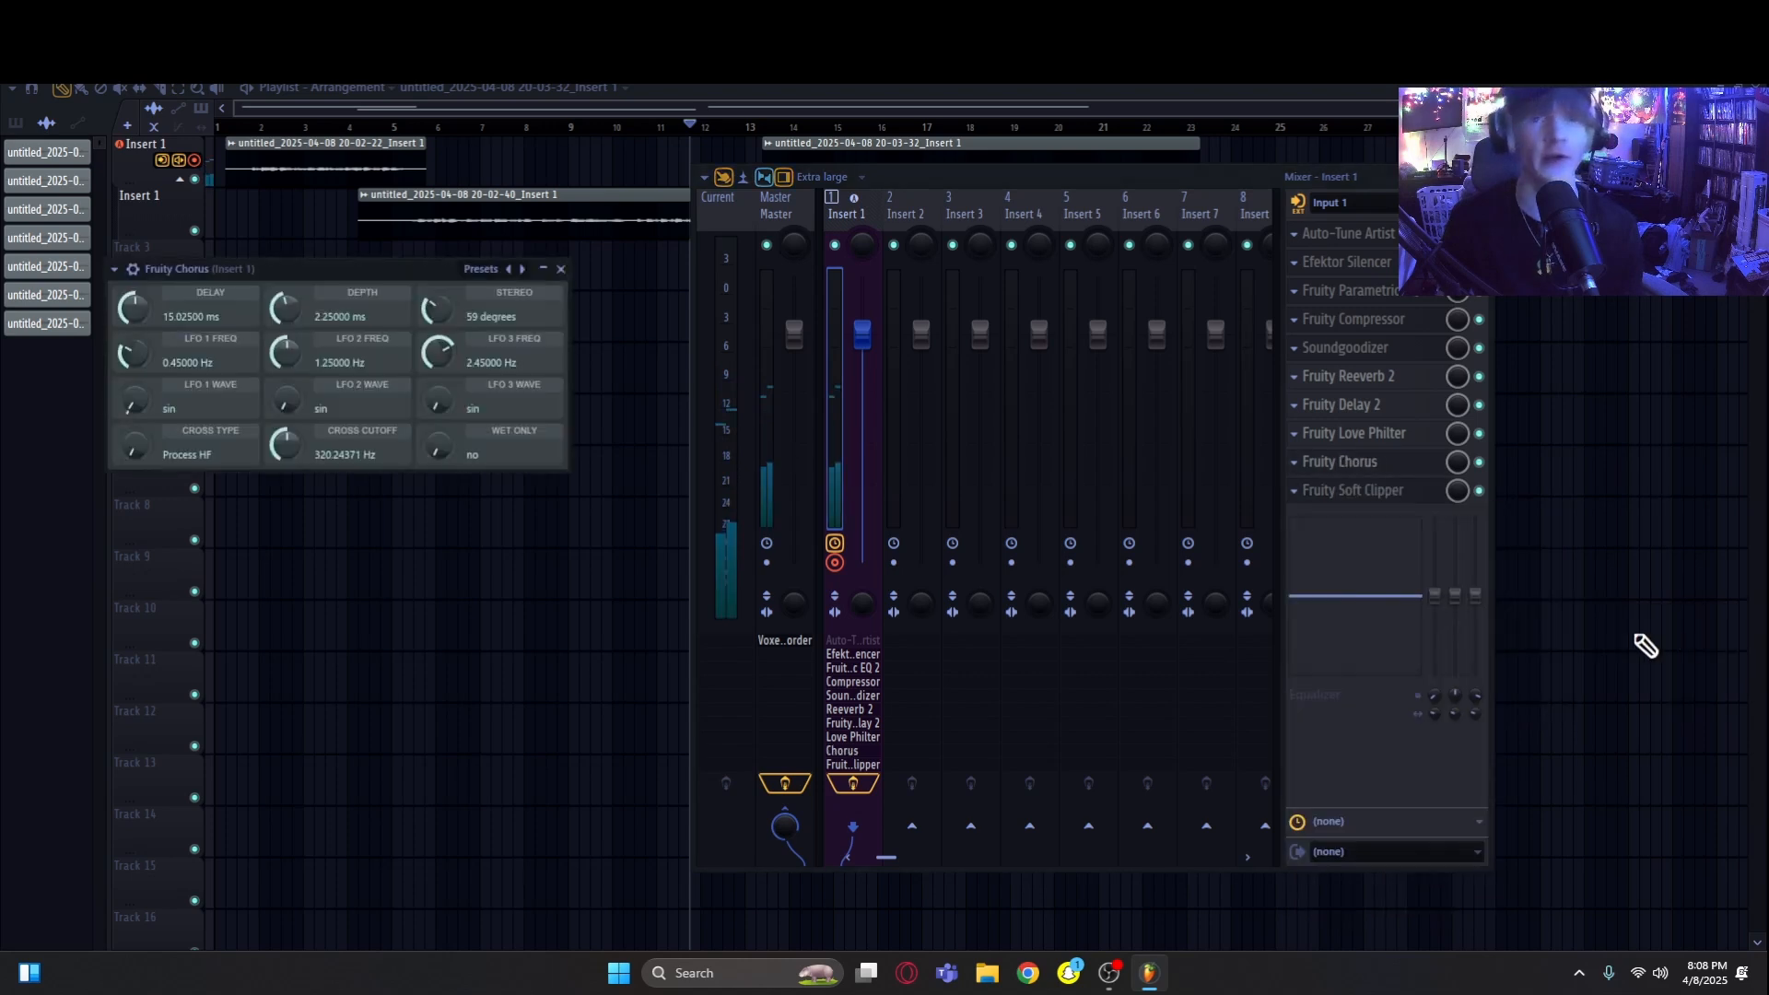
{"action": "left_click_drag", "start_coordinate": [413, 269], "coordinate": [530, 316]}
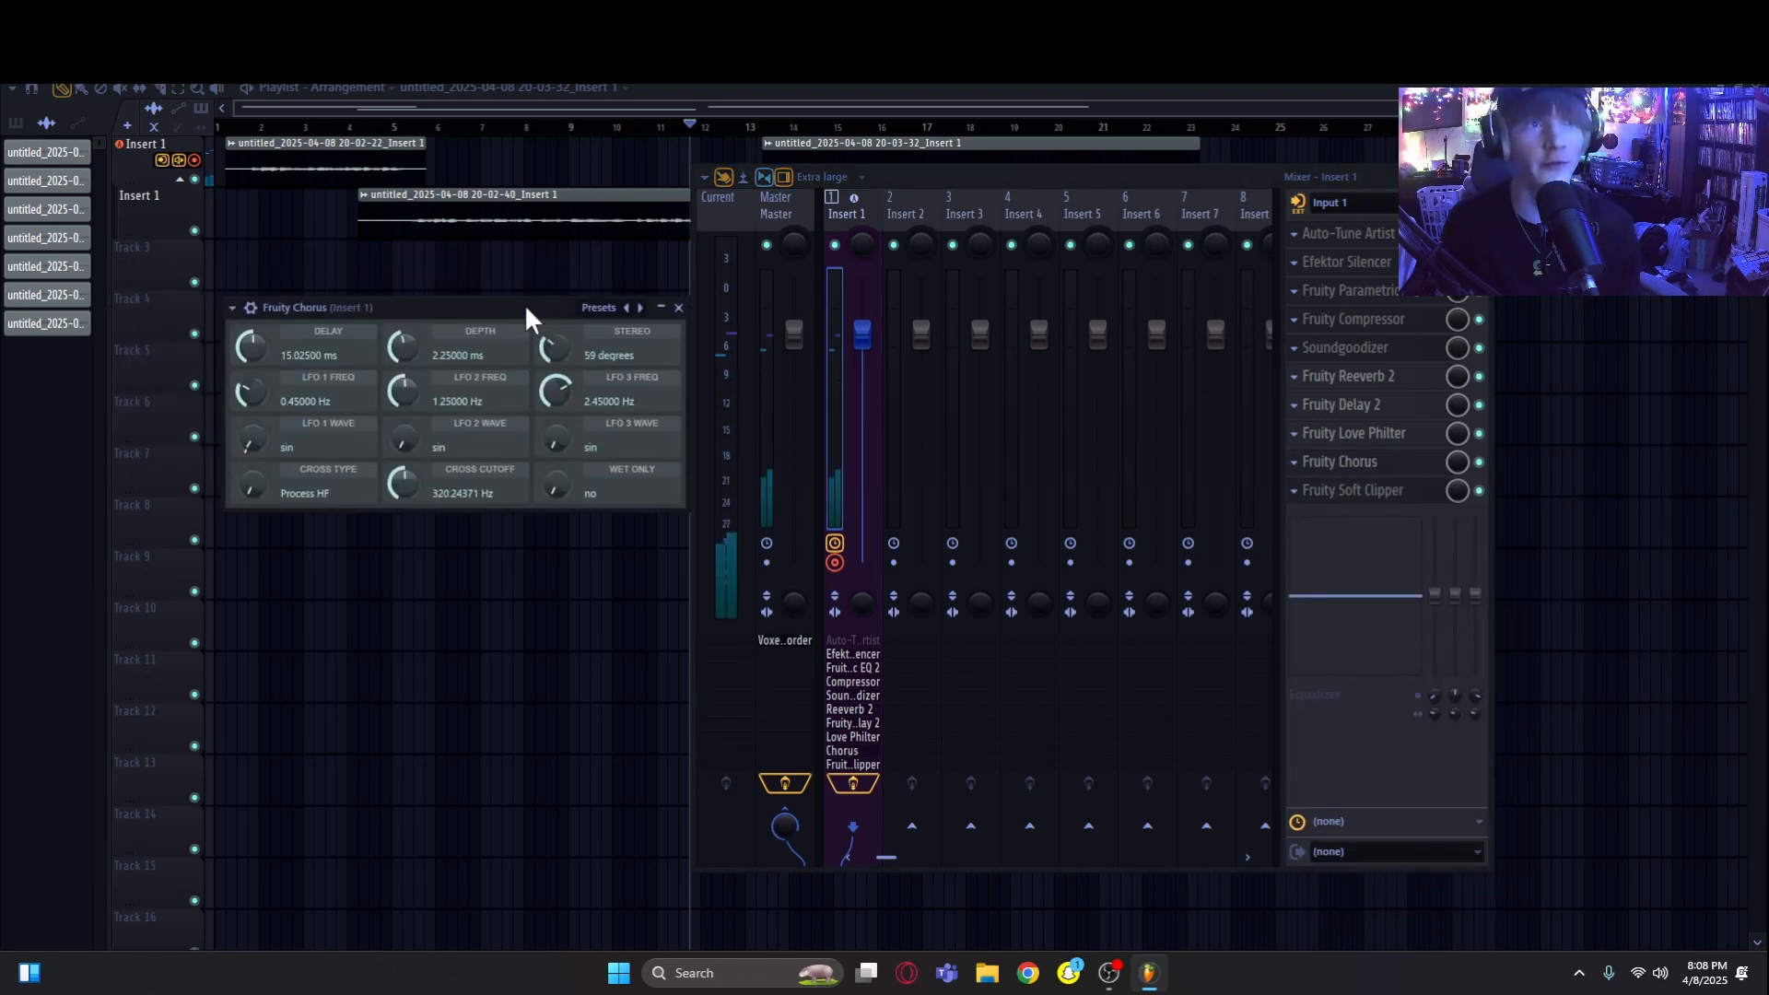
Step: Audition the Fruity Chorus presets, choose the Fat Clean preset and close the plugin window
{"action": "left_click", "coordinate": [641, 317]}
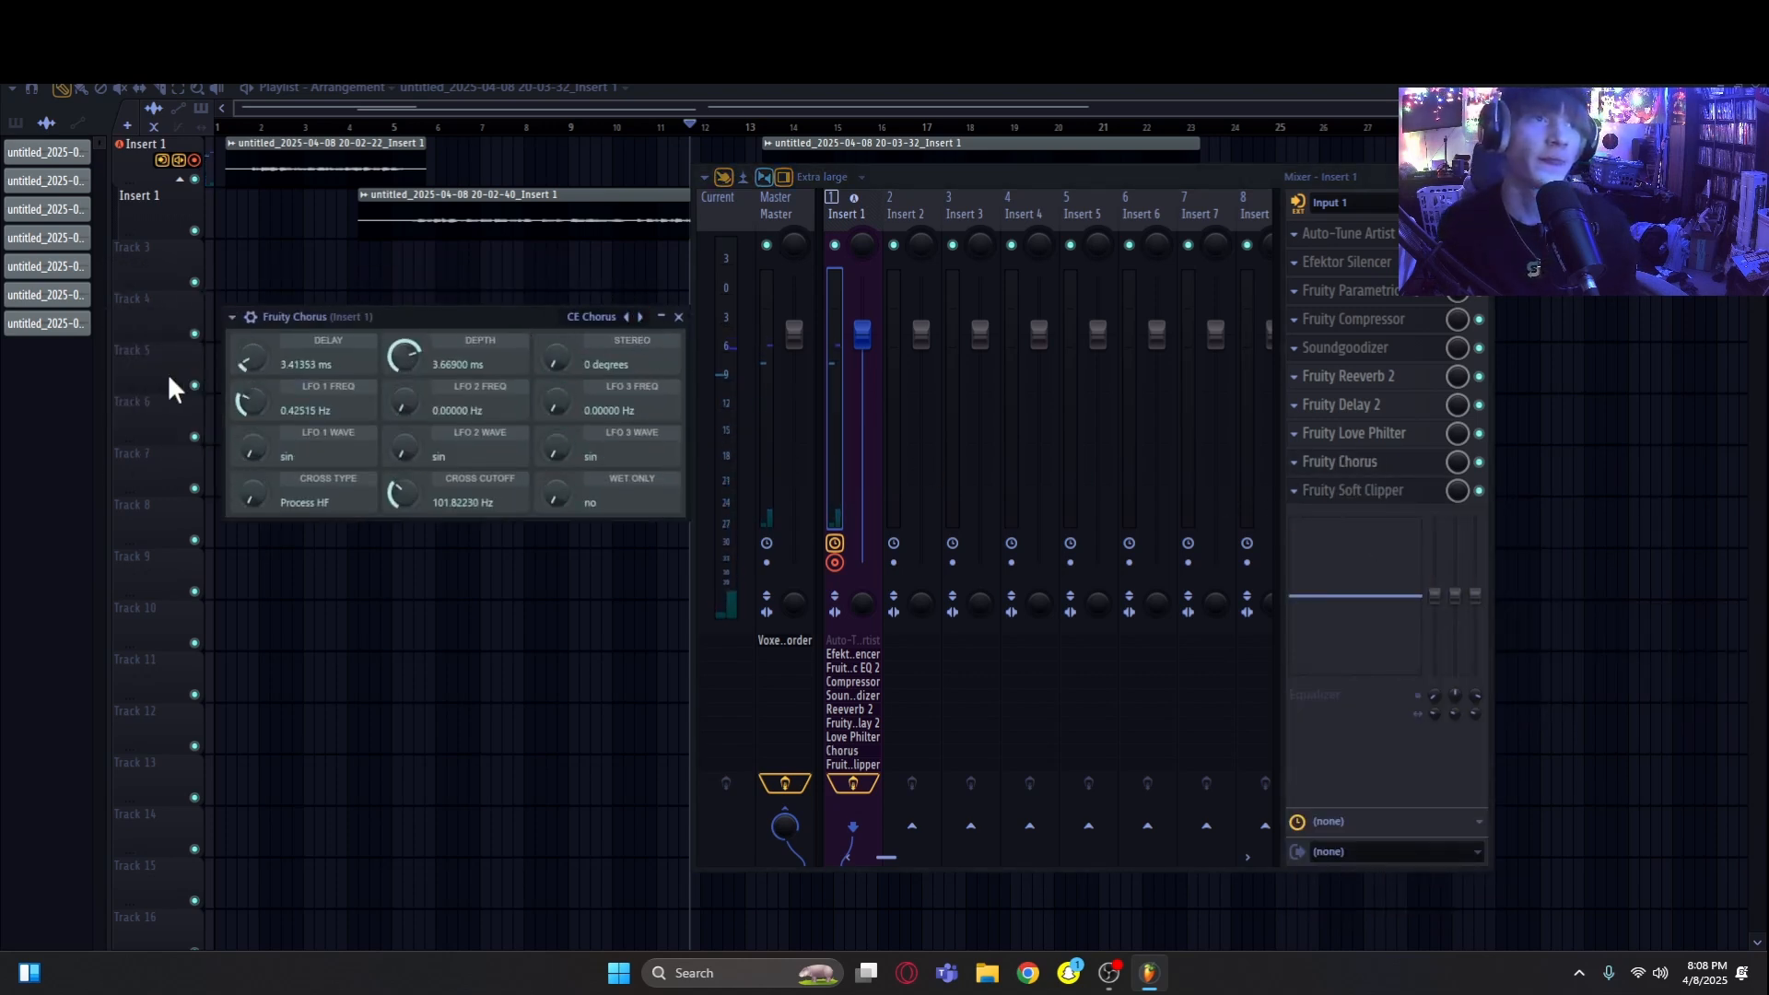
{"action": "left_click", "coordinate": [642, 317]}
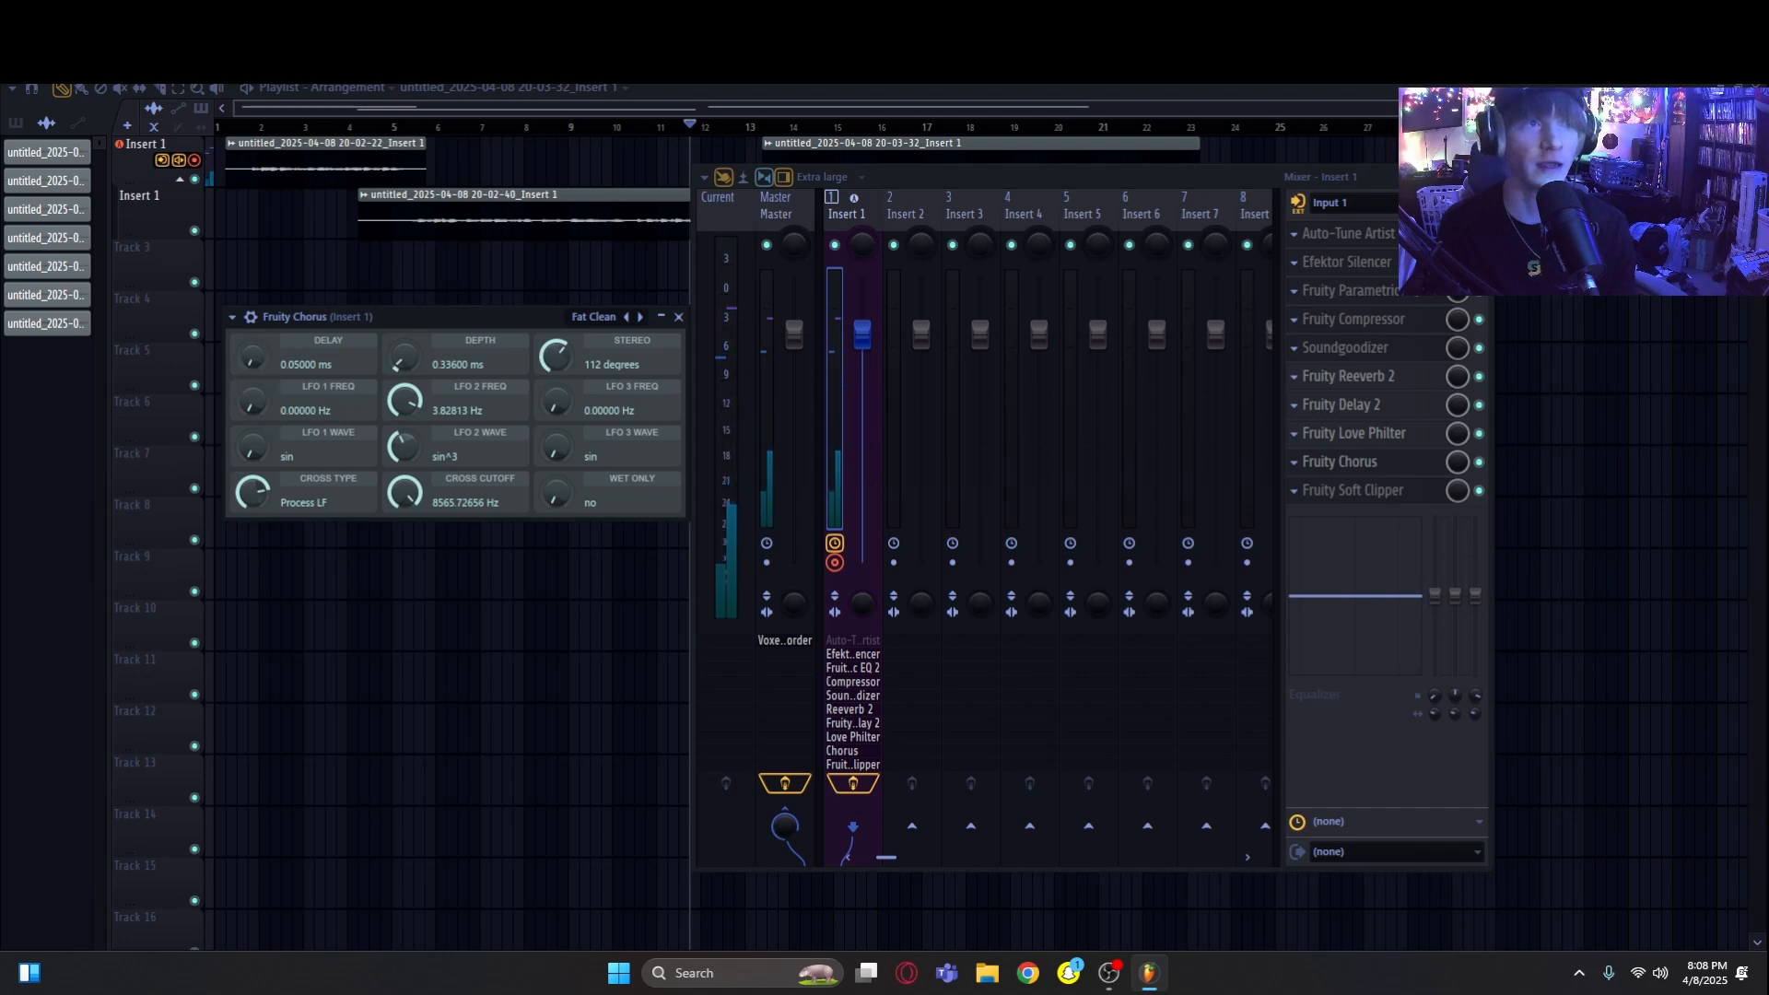
{"action": "left_click", "coordinate": [642, 317]}
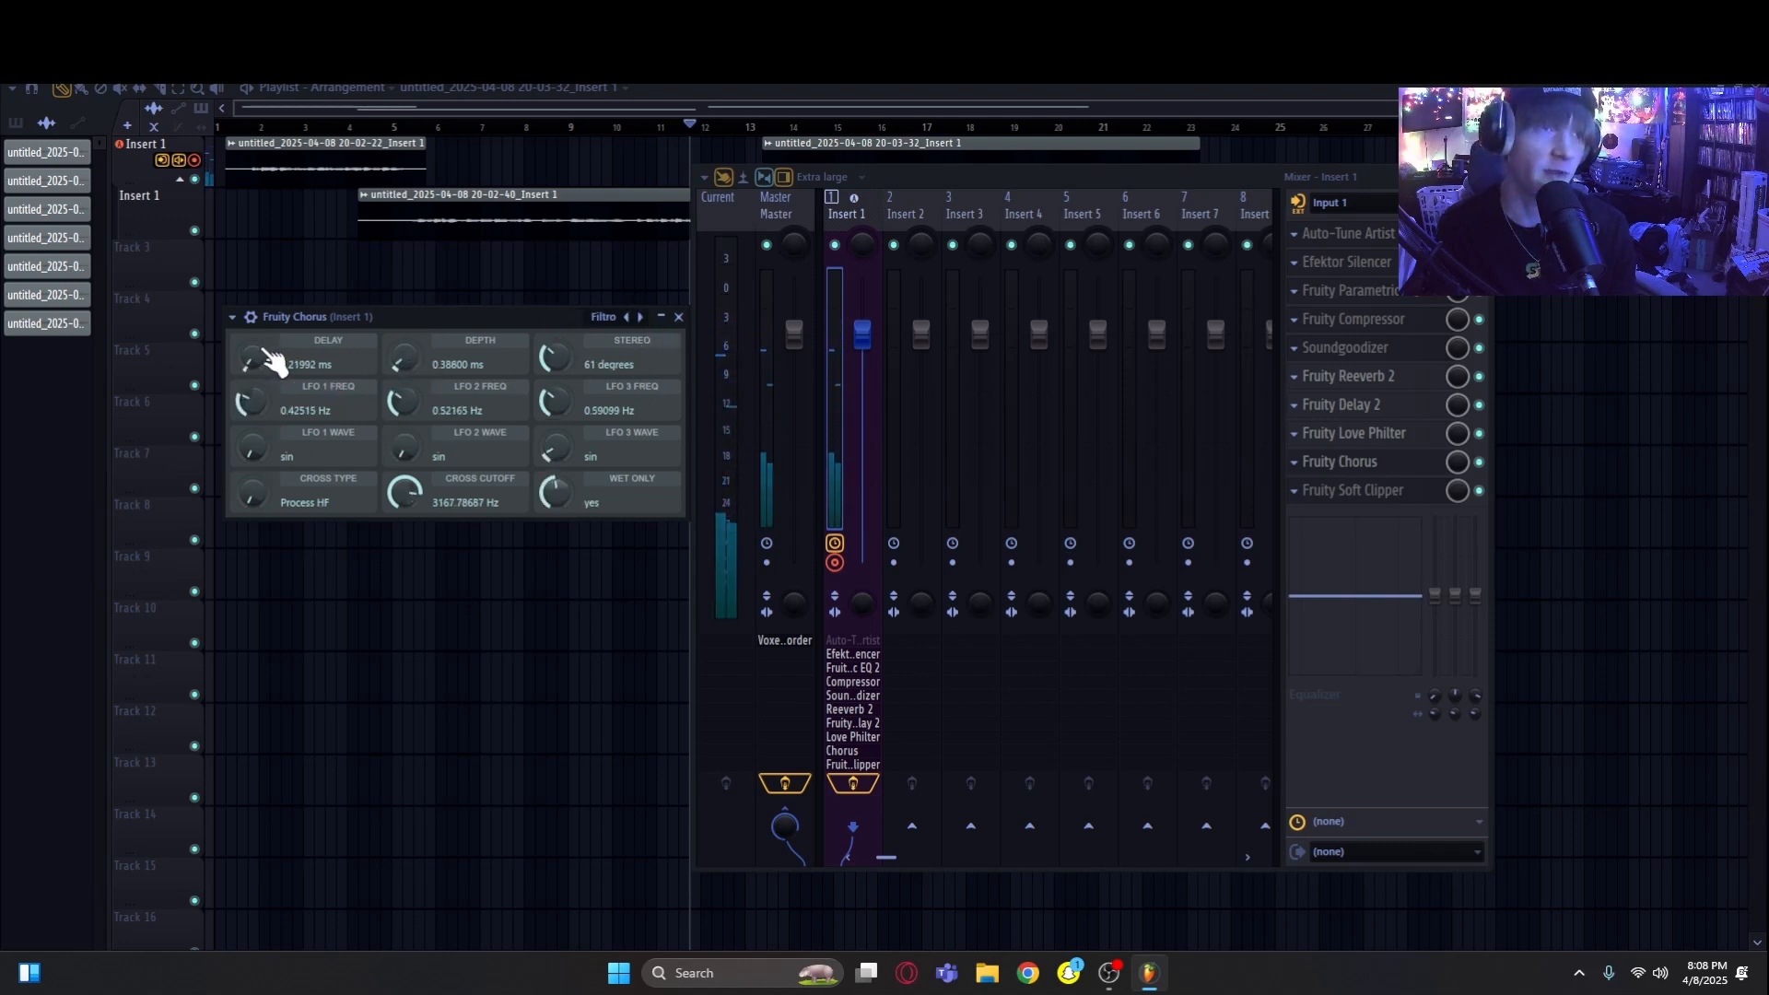
{"action": "left_click_drag", "start_coordinate": [258, 350], "coordinate": [264, 368]}
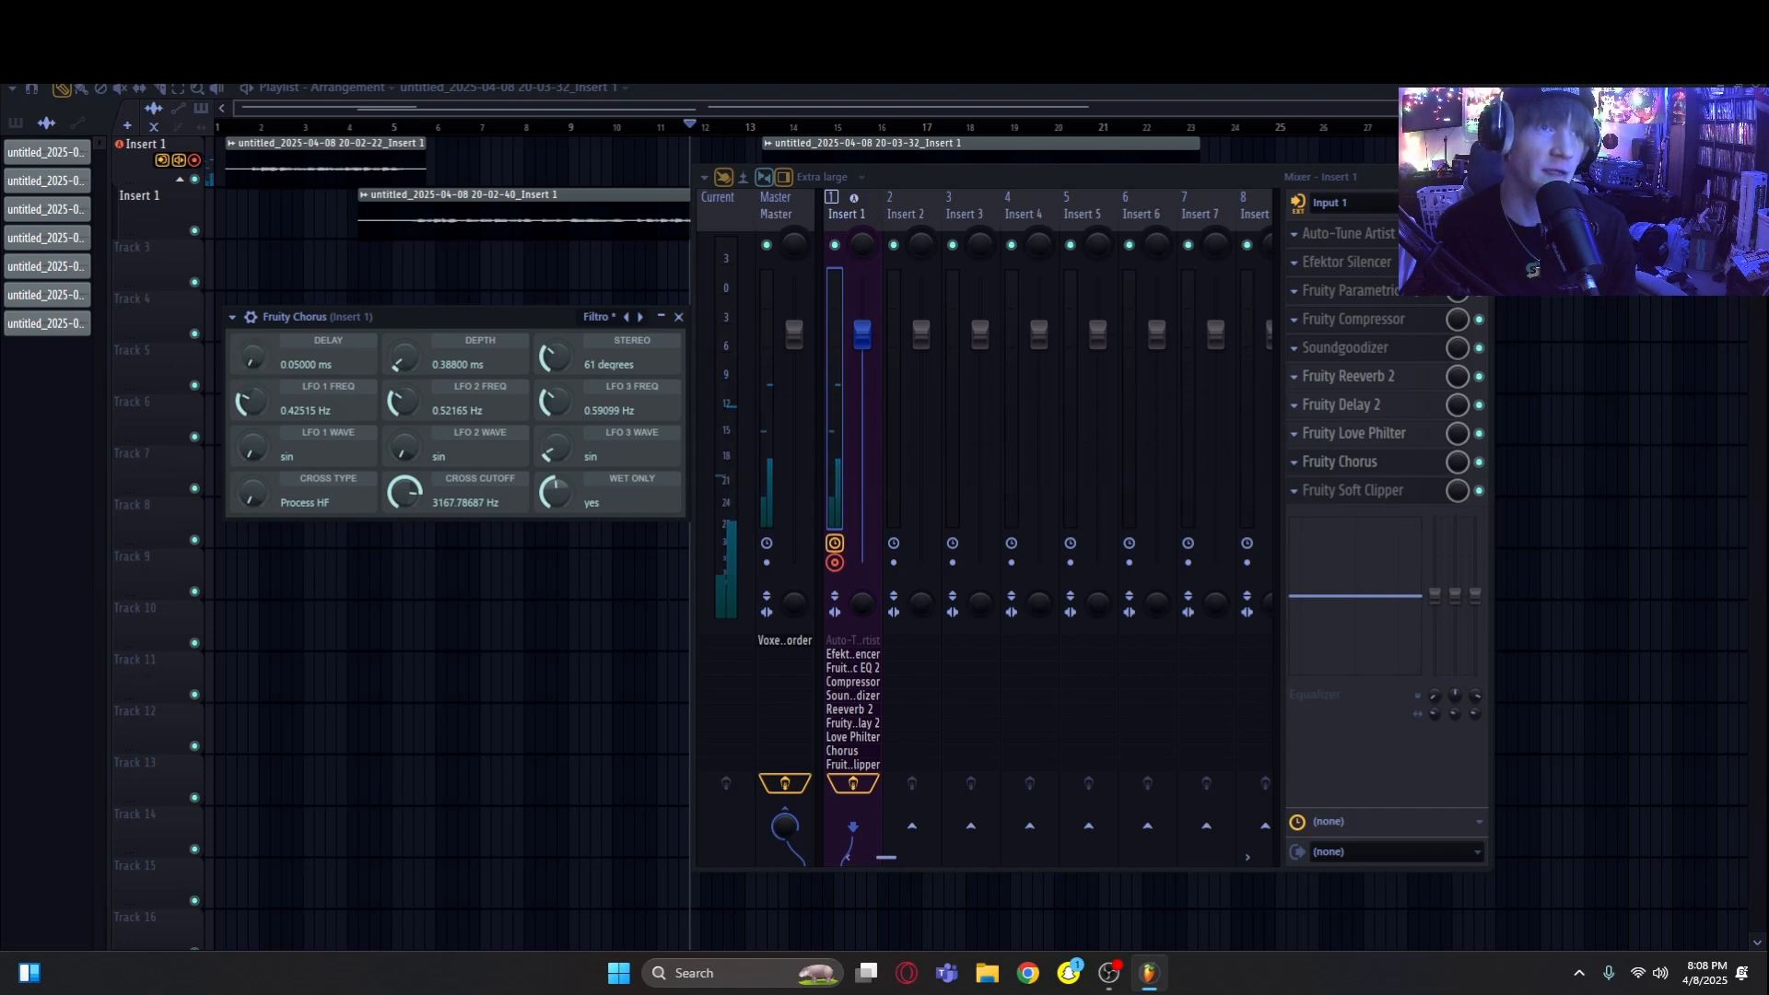
{"action": "left_click", "coordinate": [642, 318]}
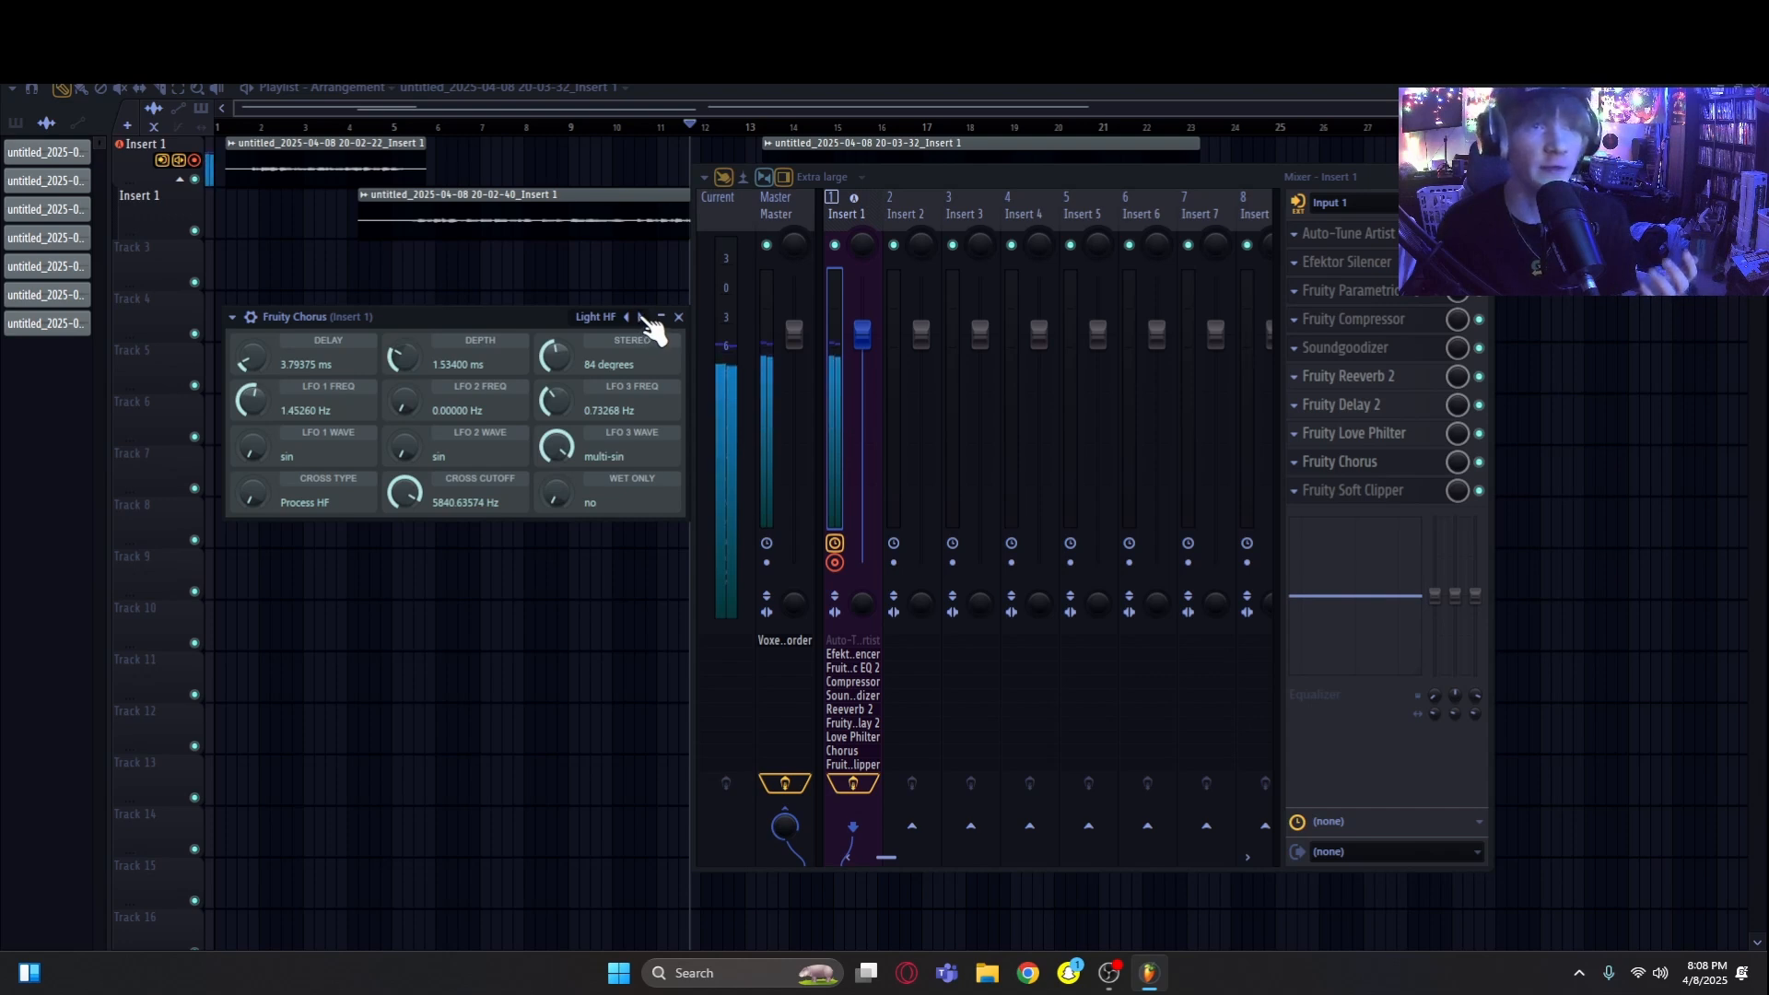
{"action": "left_click", "coordinate": [642, 318]}
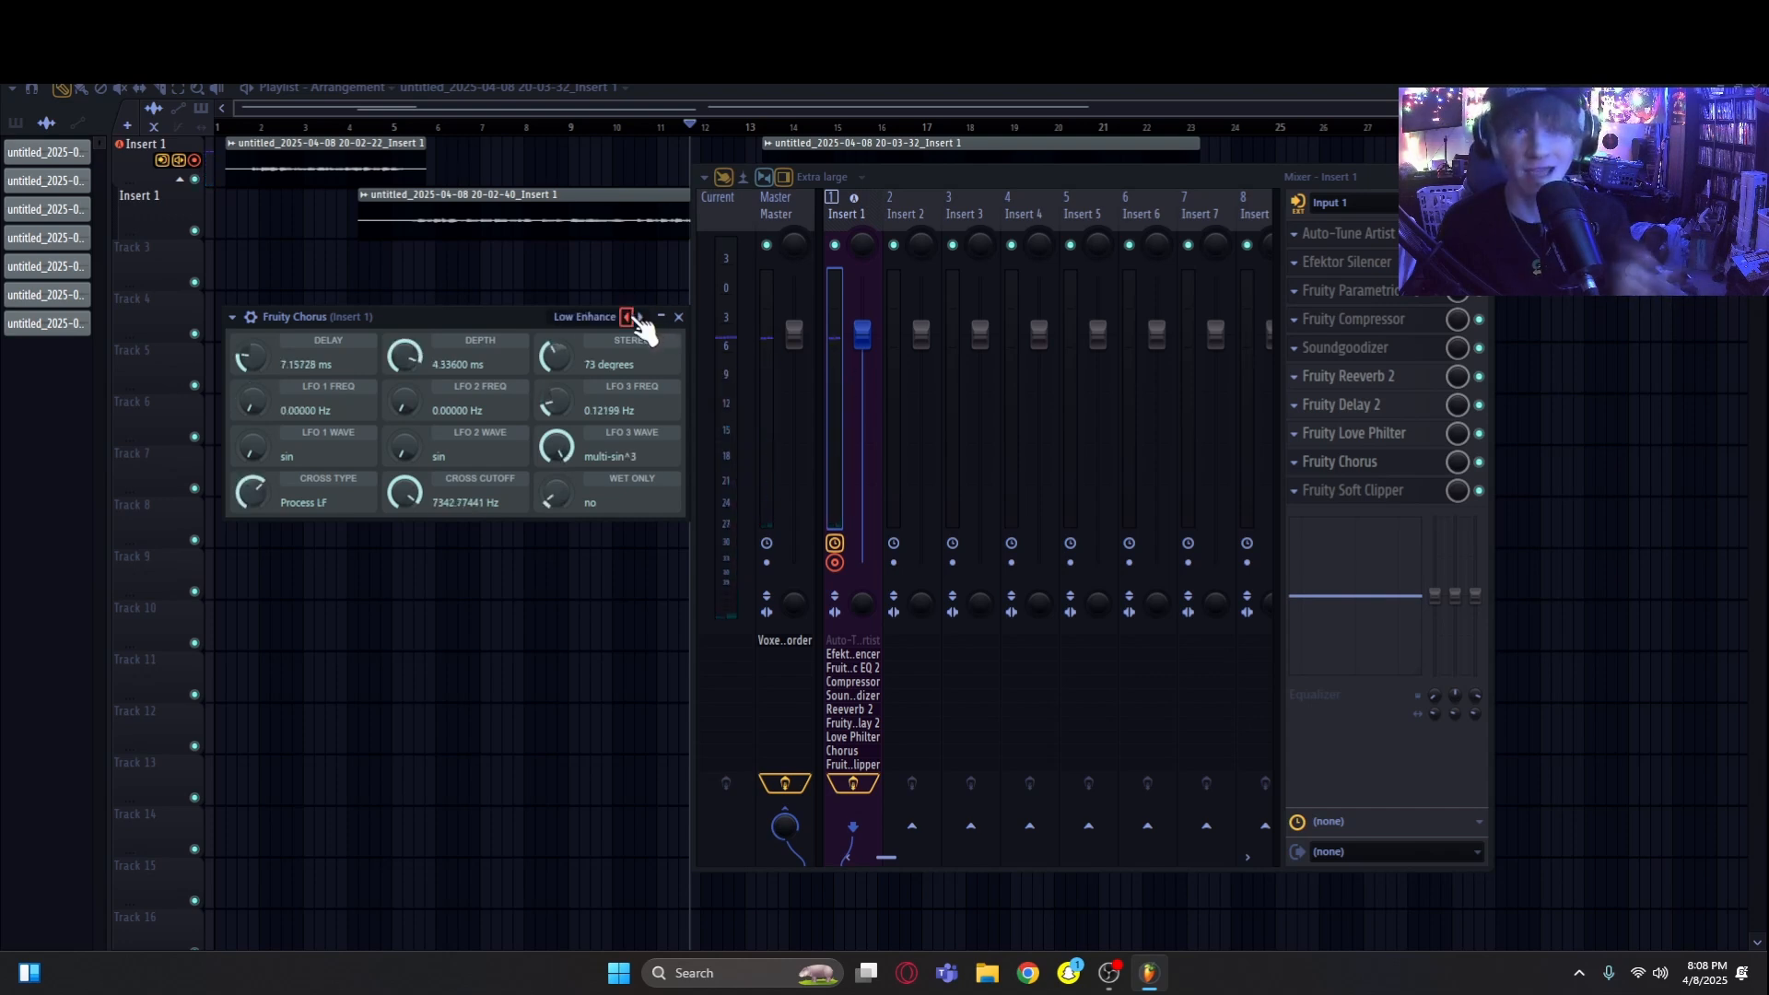
{"action": "left_click", "coordinate": [642, 318]}
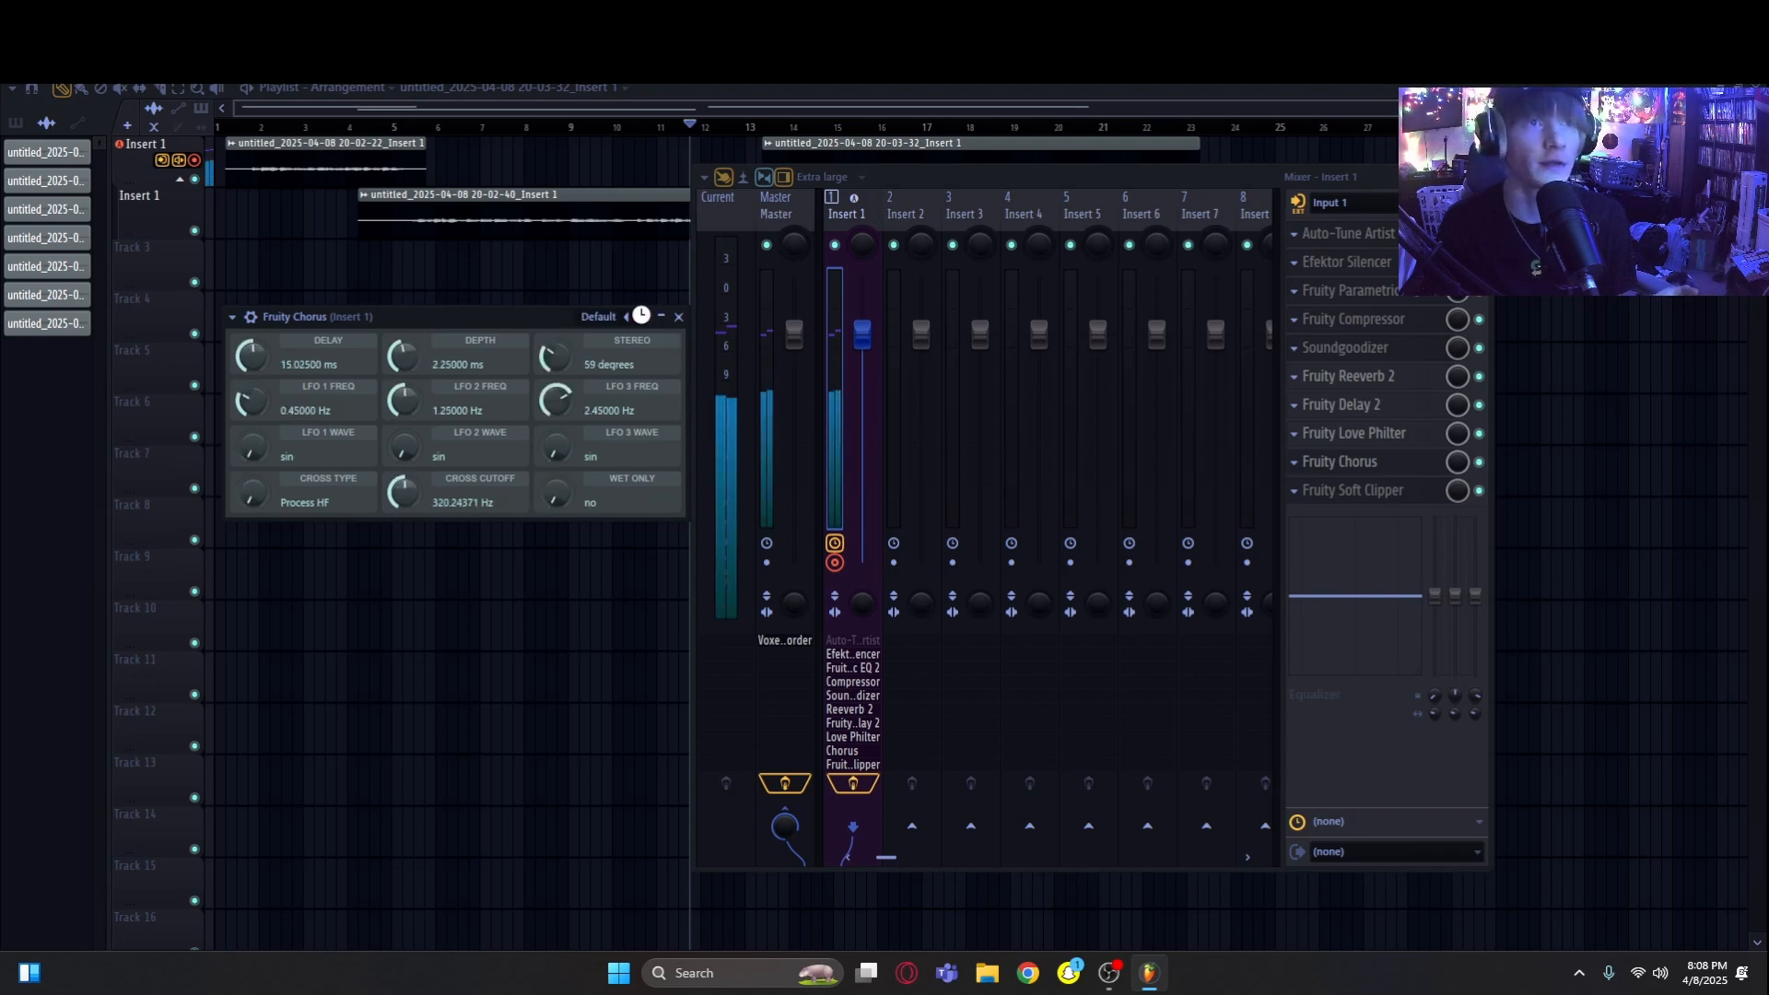
{"action": "left_click", "coordinate": [643, 318]}
{"action": "left_click", "coordinate": [642, 318]}
{"action": "left_click", "coordinate": [642, 318]}
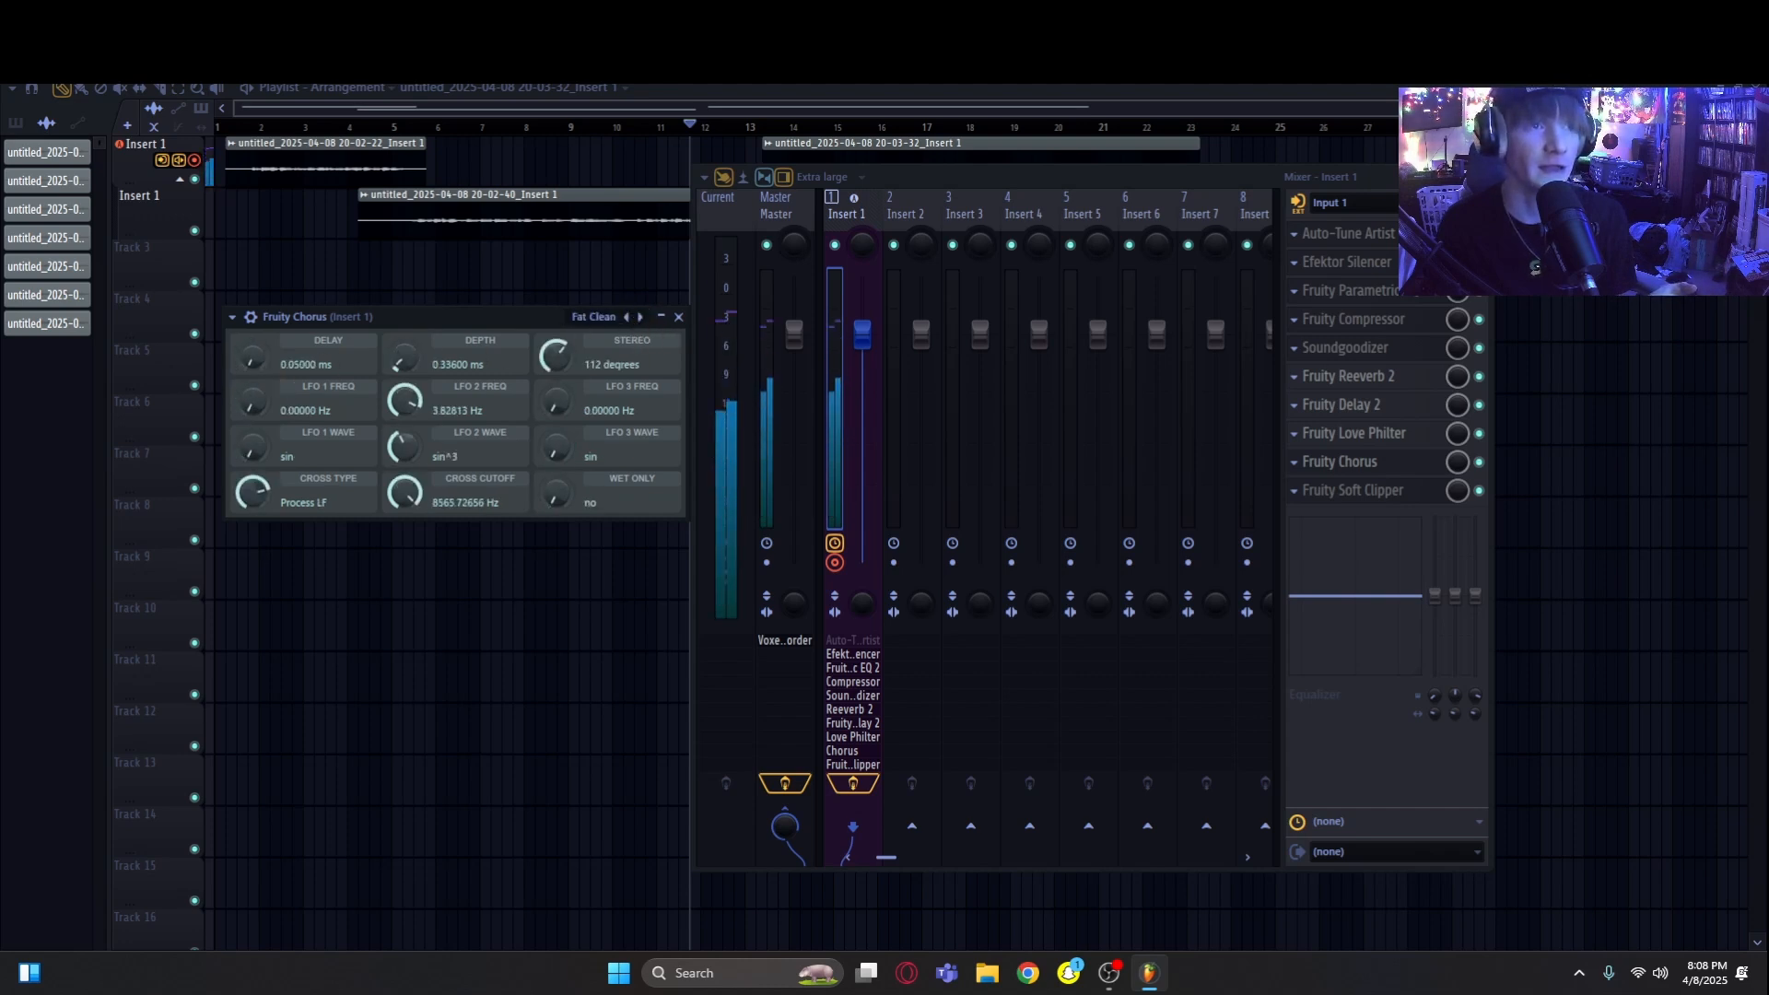
{"action": "left_click", "coordinate": [680, 318]}
Step: Open and close Fruity Delay 2 to check its settings, and re-enable Auto-Tune Artist in slot 1 of Insert 1
{"action": "left_click", "coordinate": [1419, 414]}
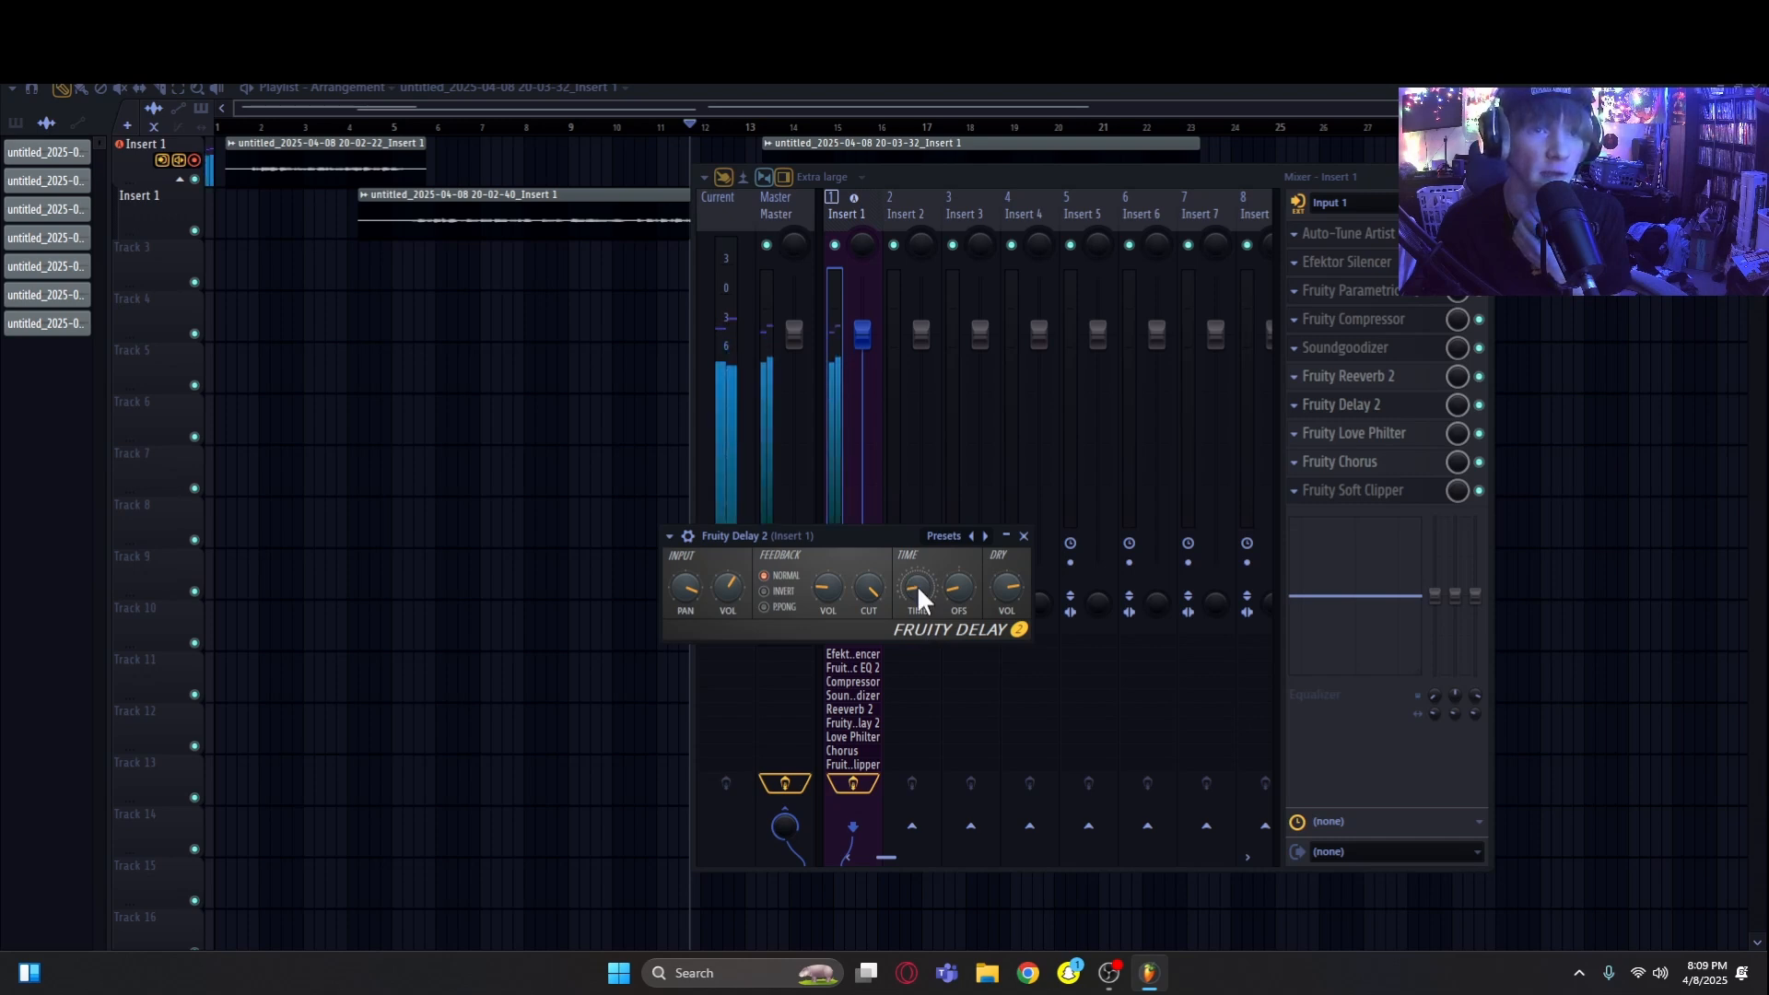
{"action": "left_click", "coordinate": [1024, 535]}
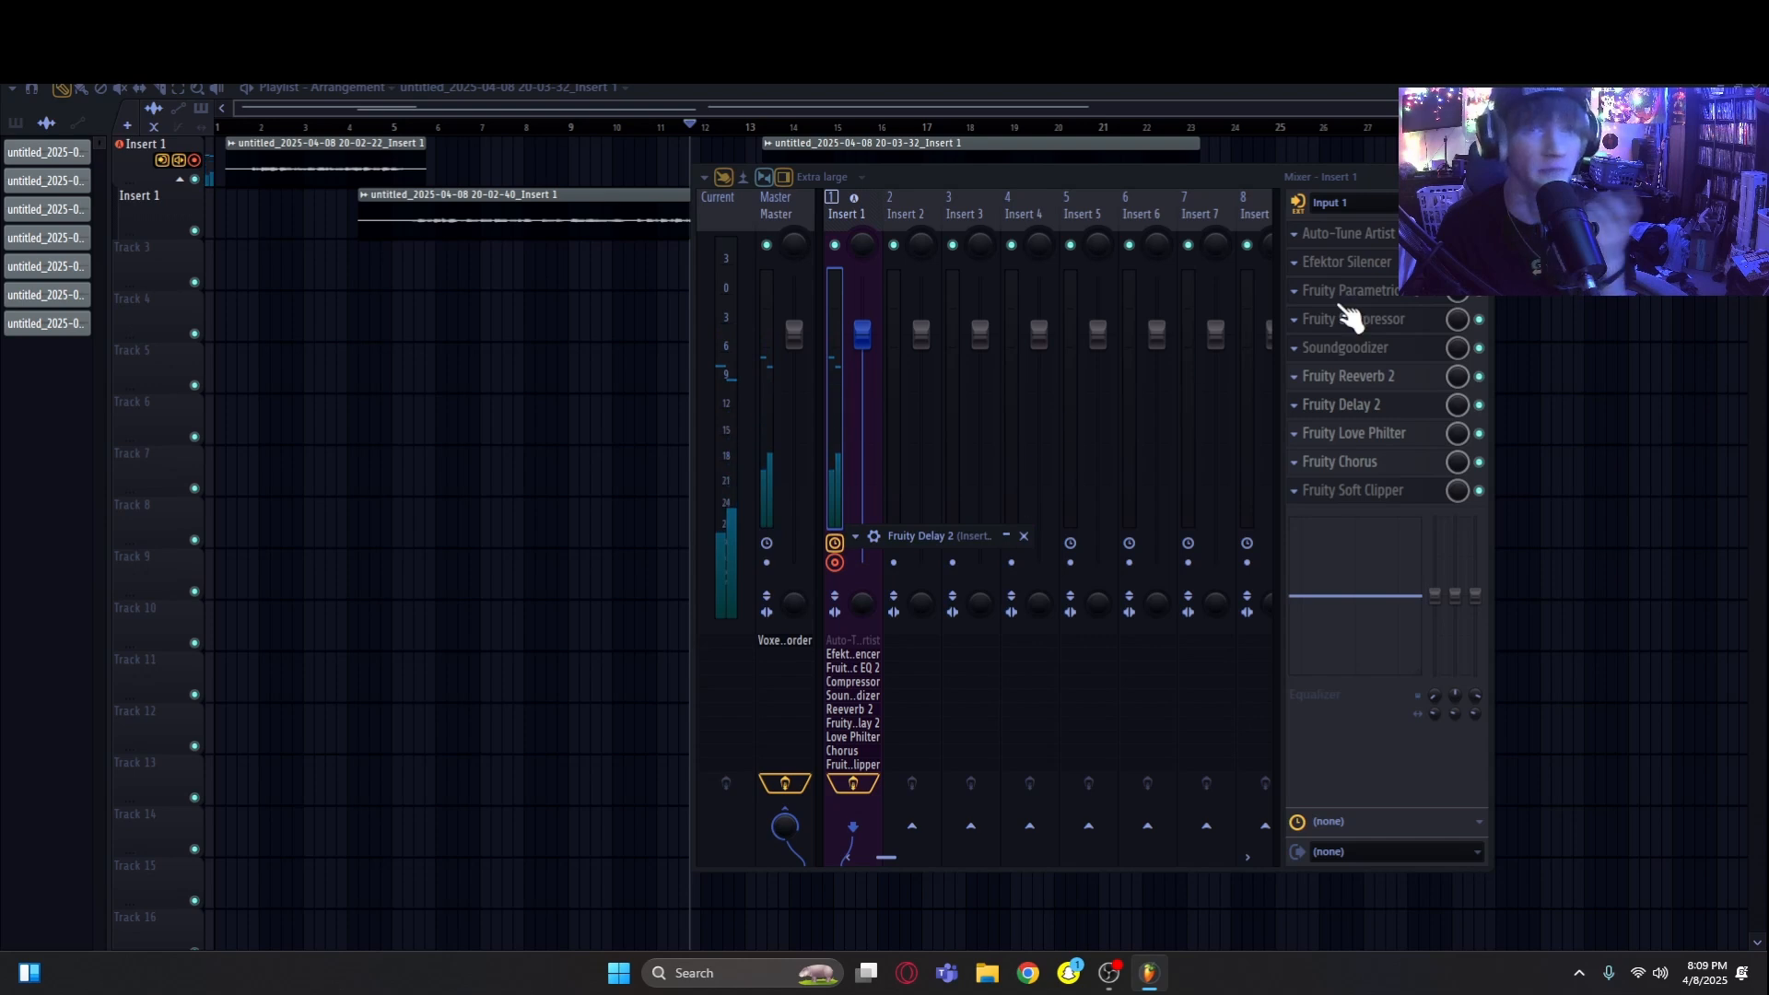
{"action": "left_click", "coordinate": [1347, 202]}
{"action": "left_click", "coordinate": [1400, 288]}
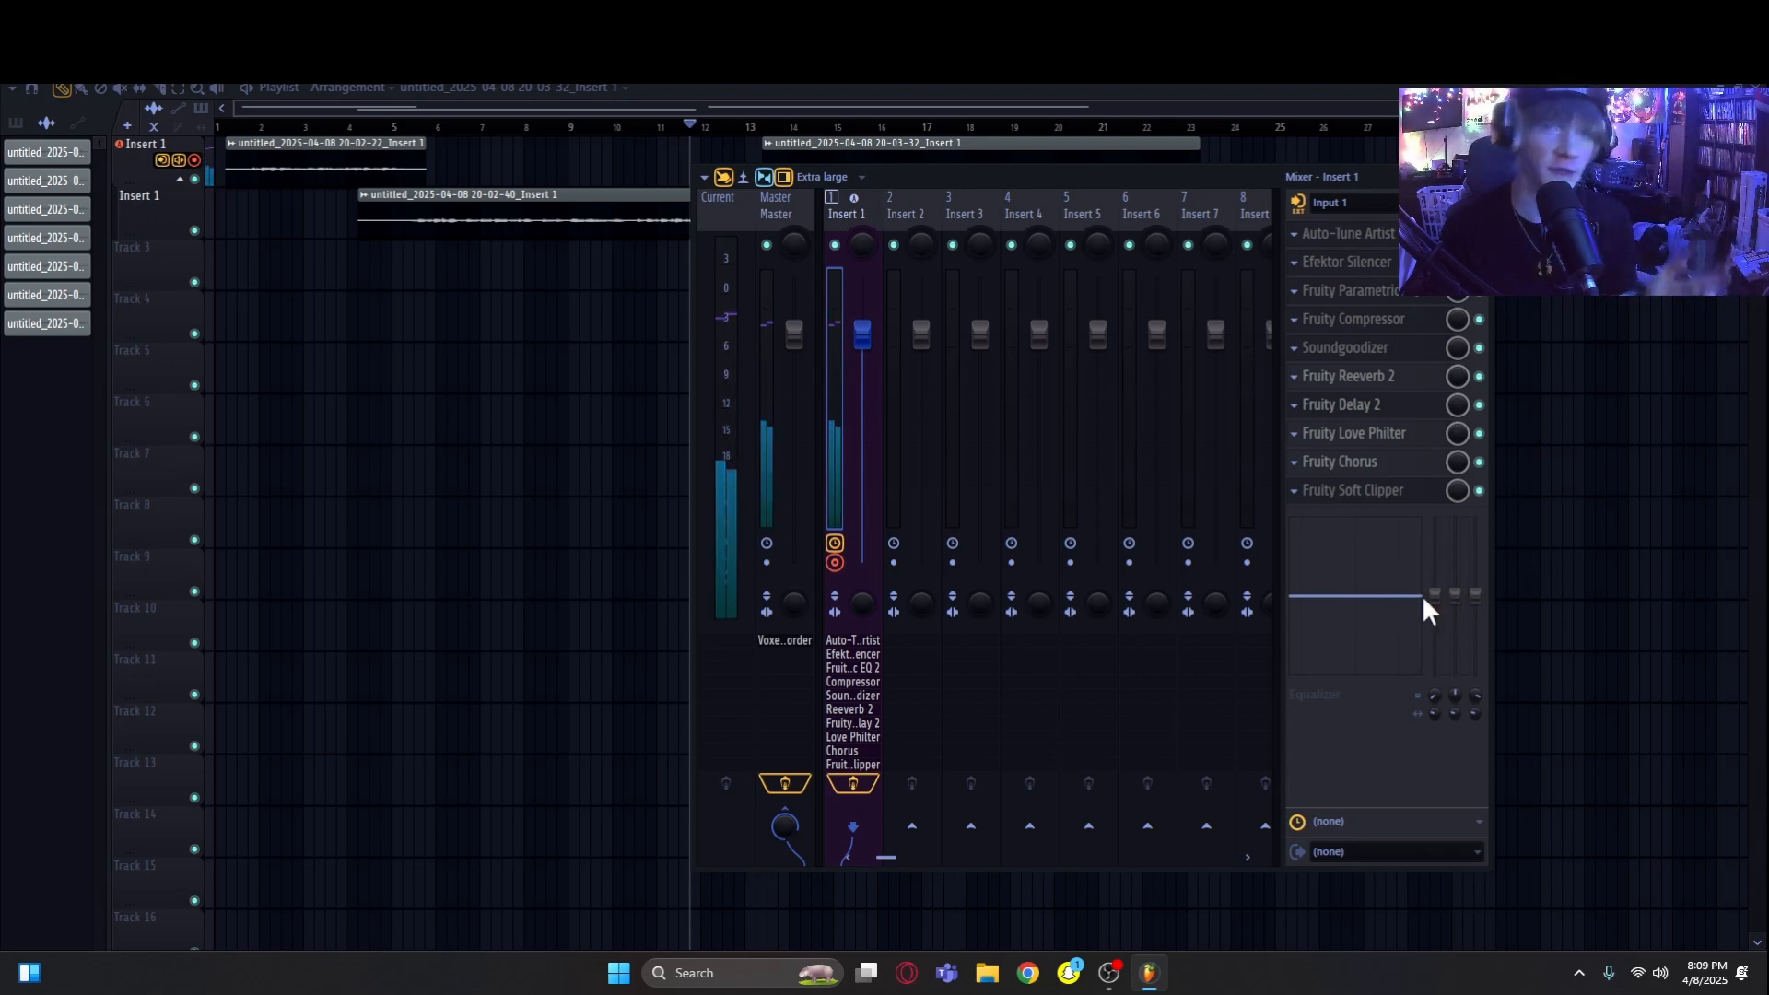
Step: Shape Insert 1's mixer equalizer to about -5.8 at 546 Hz, -1.5 at 1.1 kHz and 4.6 at 8.0 kHz
{"action": "left_click_drag", "start_coordinate": [1435, 596], "coordinate": [1435, 577]}
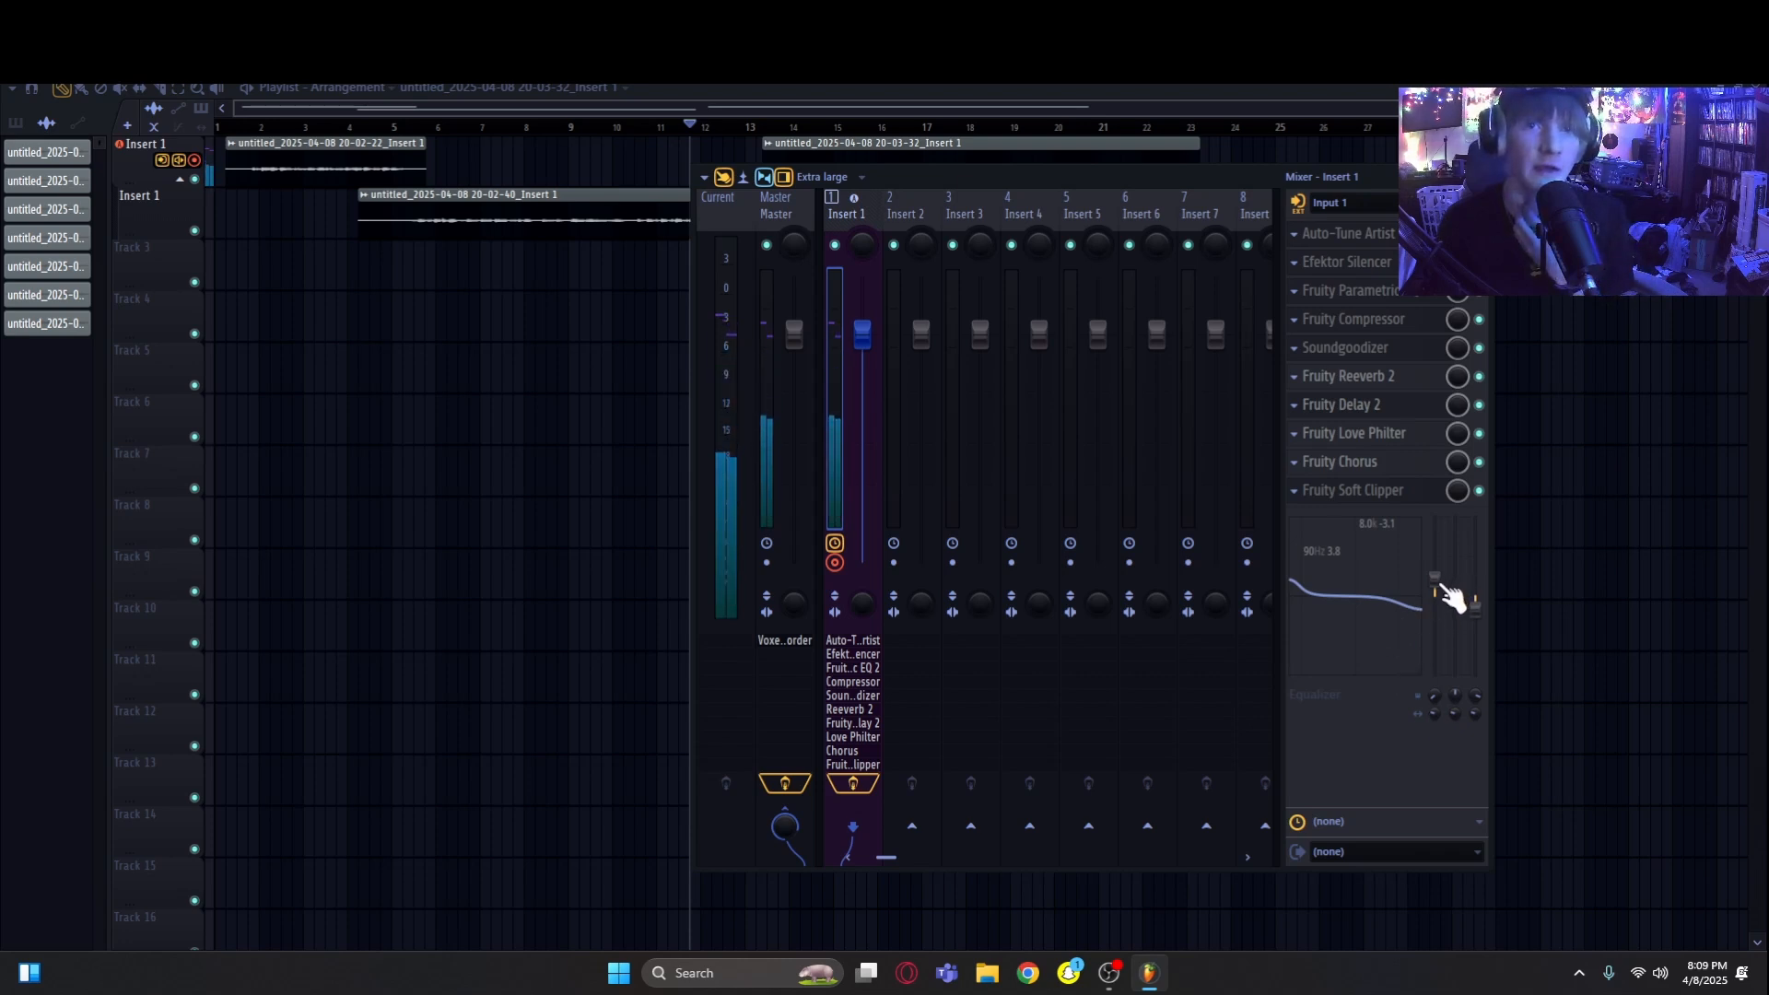
{"action": "left_click_drag", "start_coordinate": [1444, 586], "coordinate": [1437, 594]}
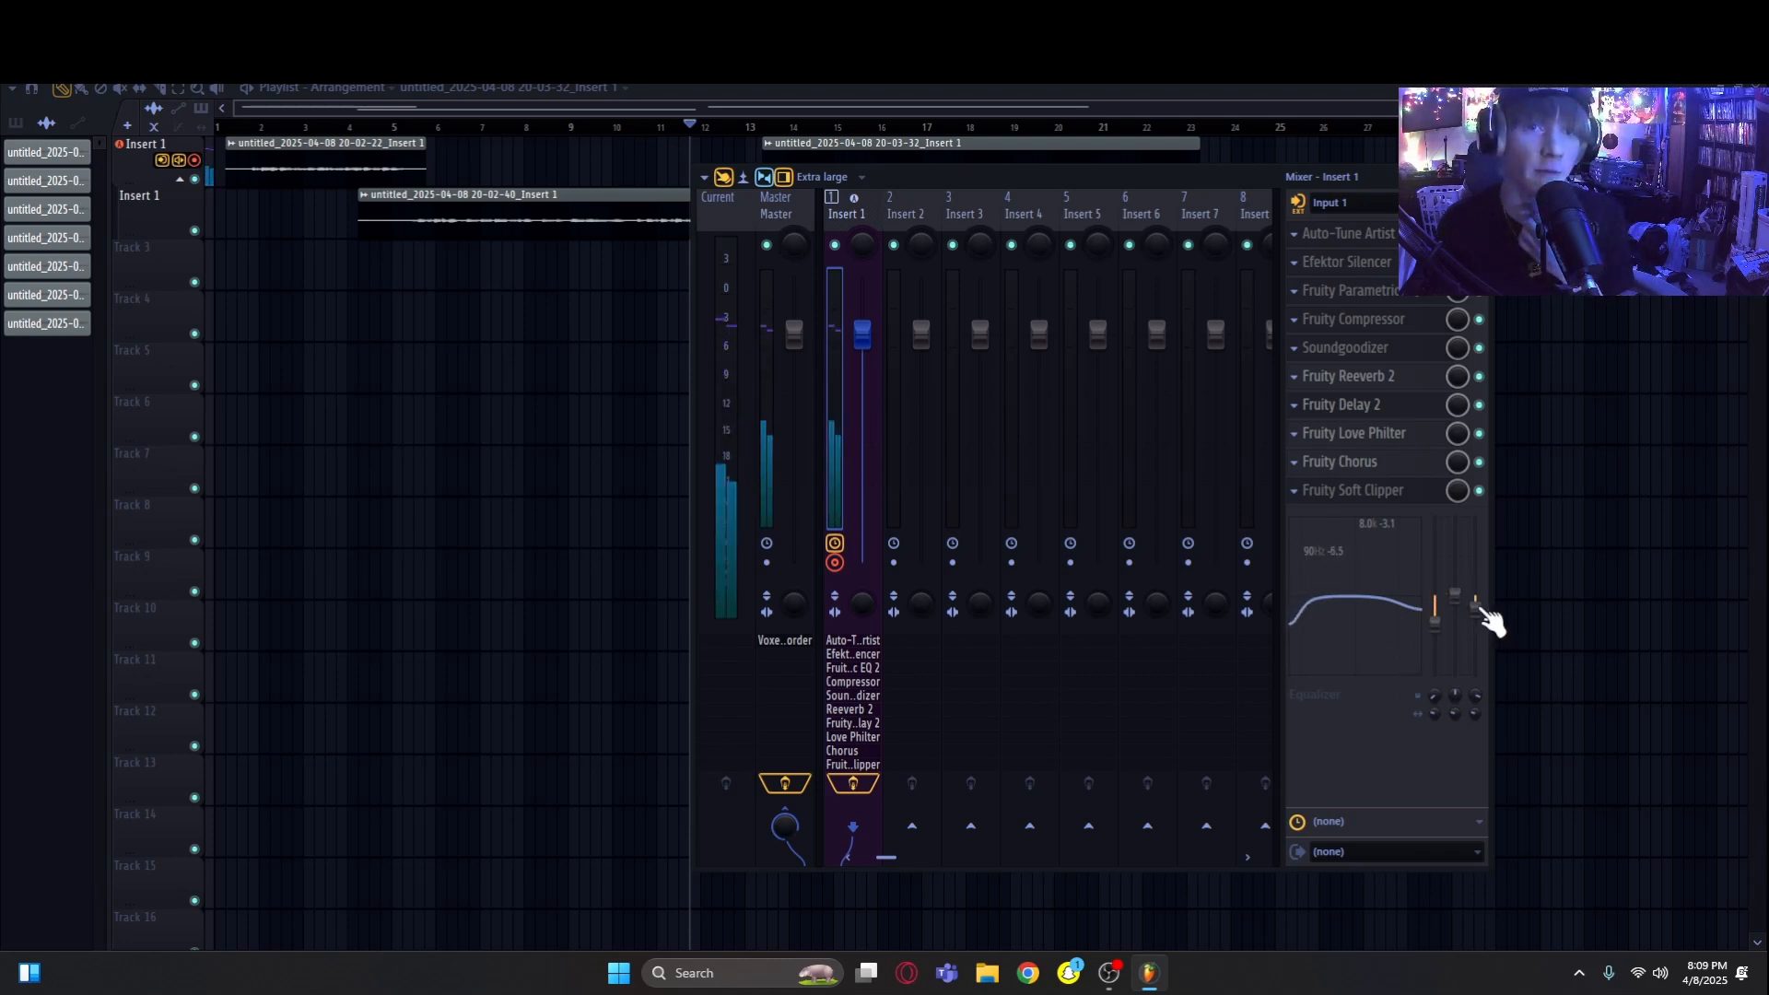
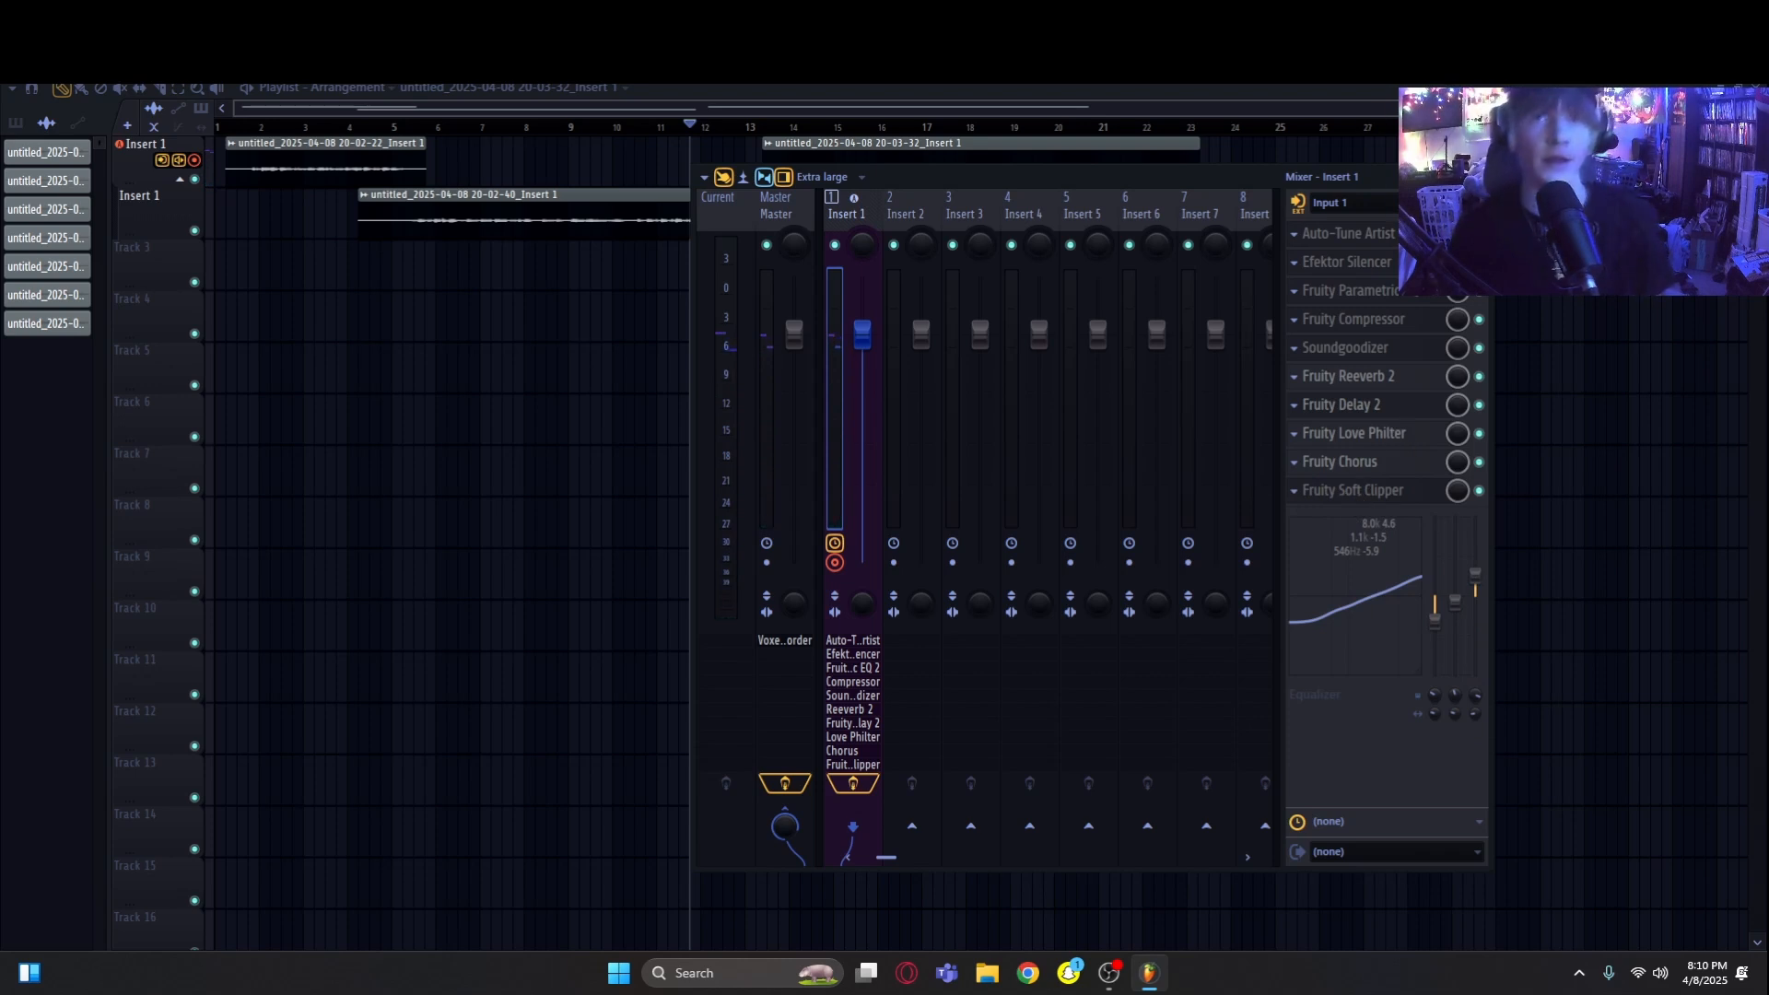
Step: Close the mixer, delete the three recorded clips from the playlist and reopen the mixer
{"action": "left_click", "coordinate": [1478, 177]}
{"action": "right_click", "coordinate": [1184, 175]}
{"action": "right_click", "coordinate": [733, 220]}
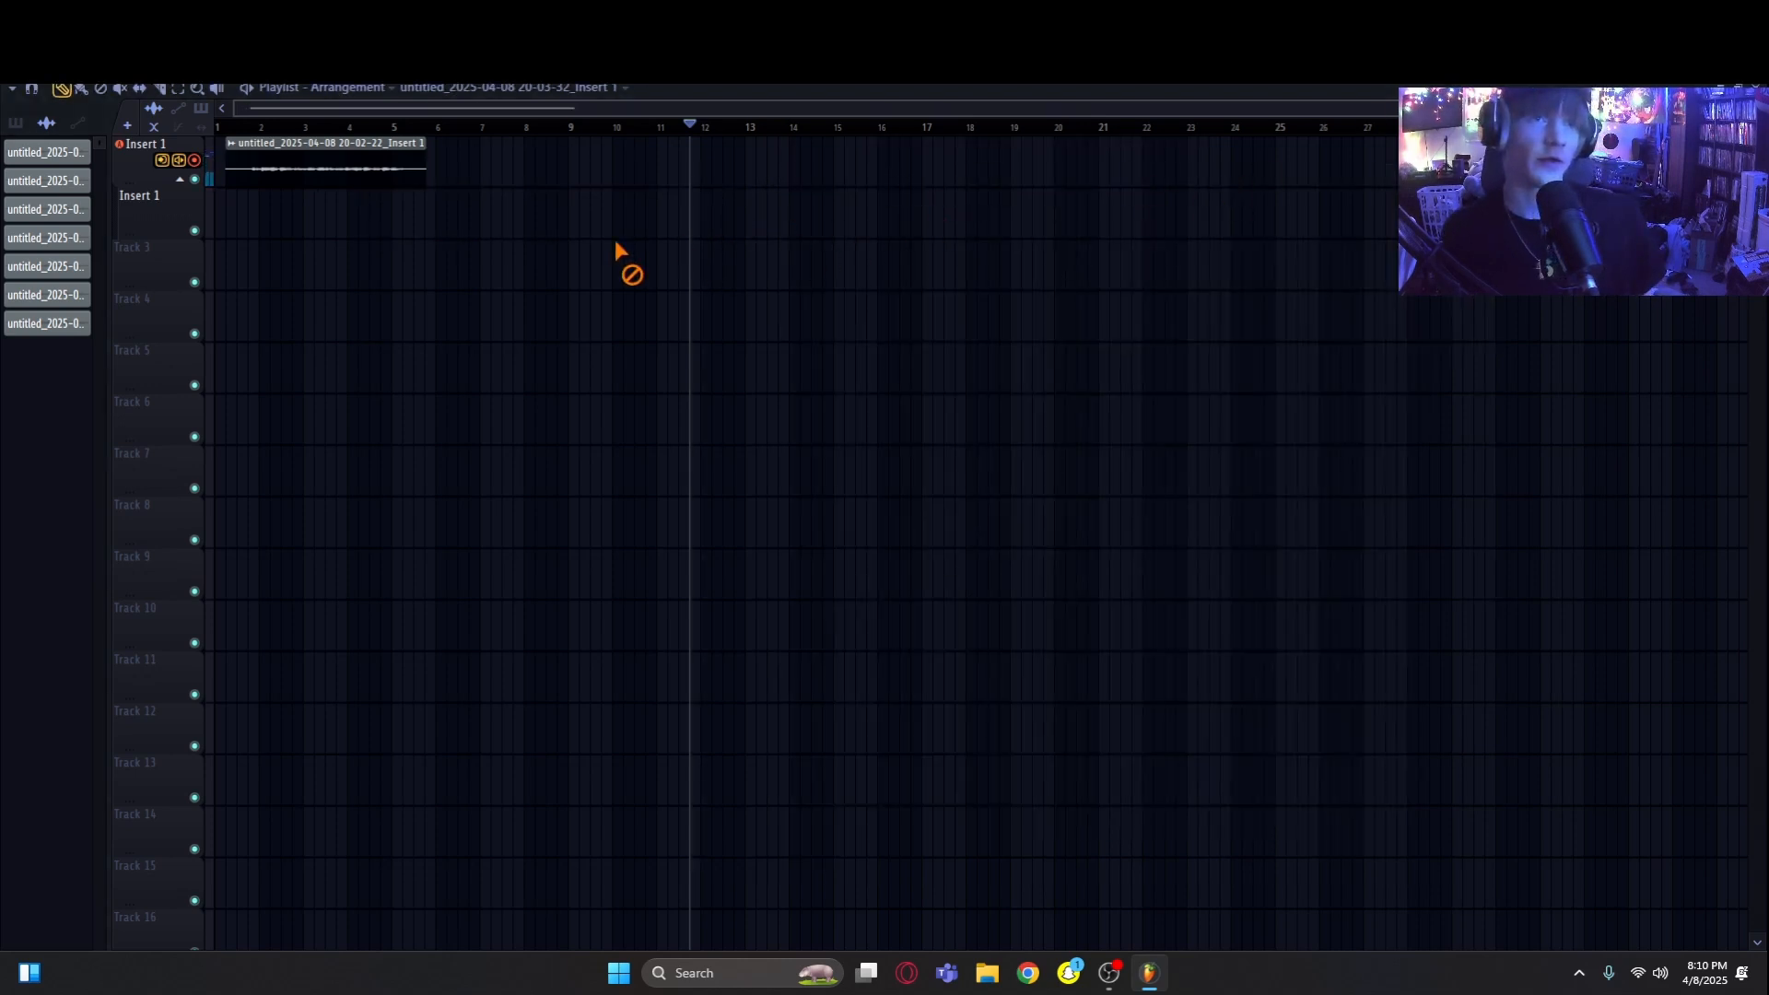
{"action": "right_click", "coordinate": [415, 175]}
{"action": "key", "text": "F9"}
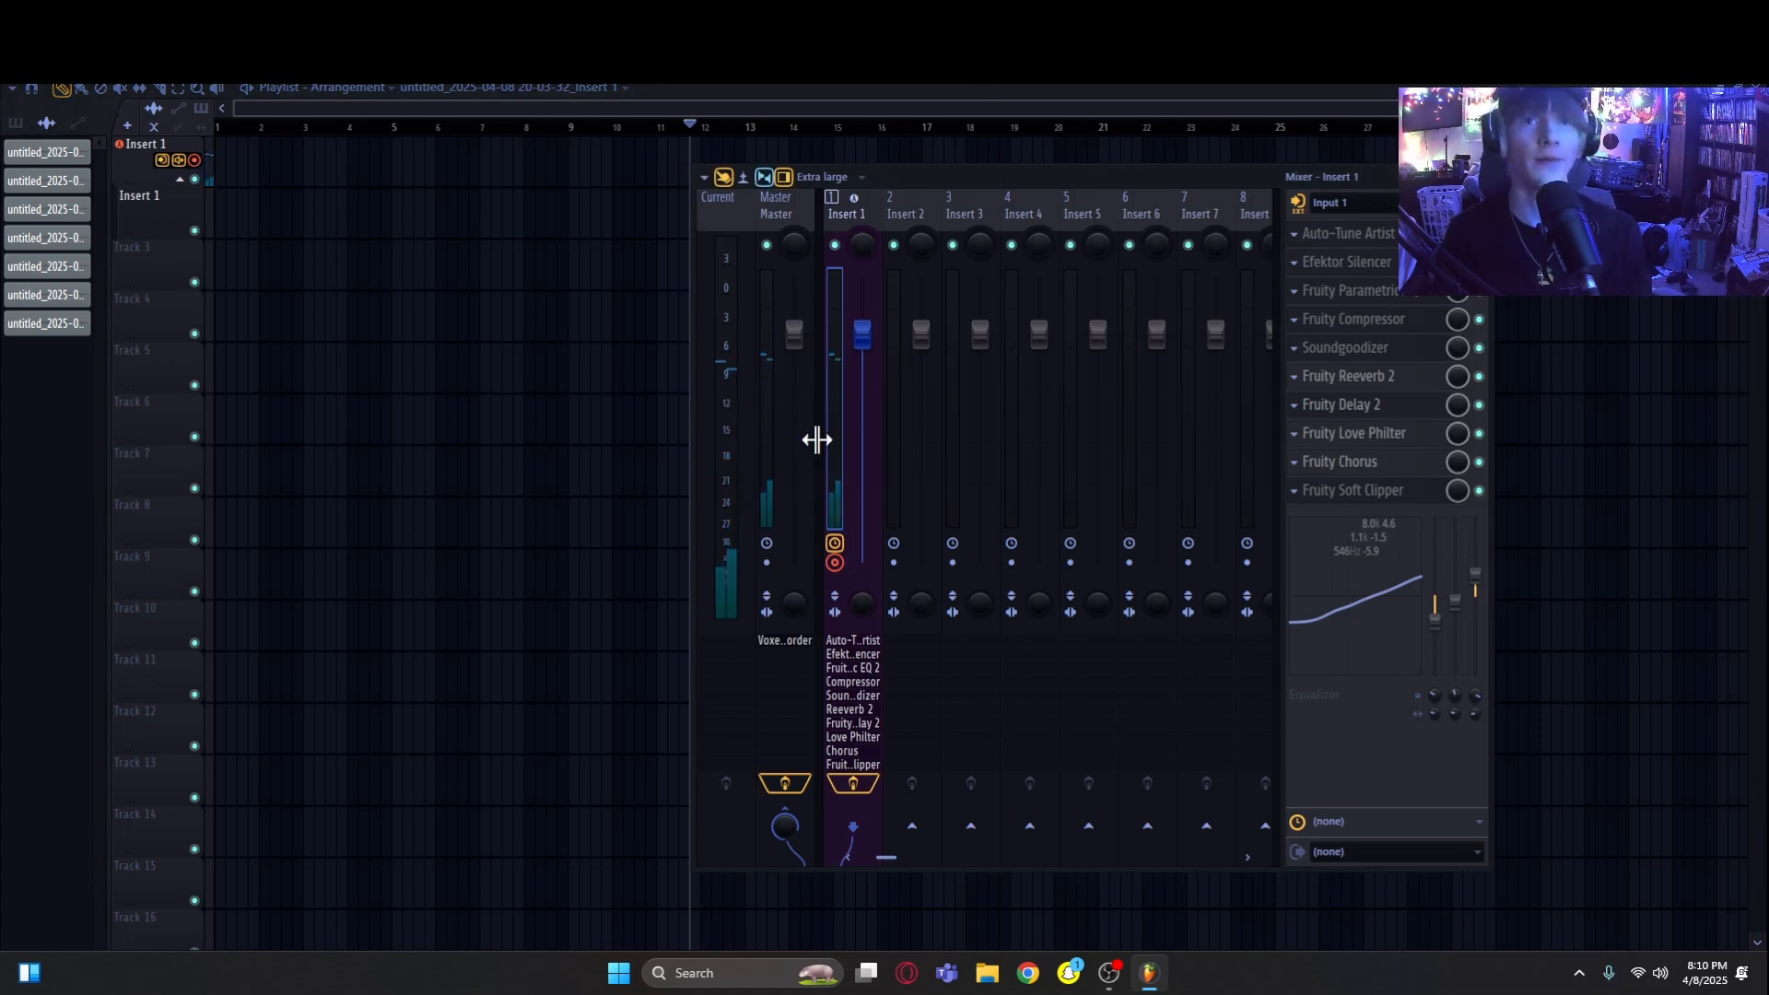
Step: Assign random colors to the Insert 1 mixer track until it is green
{"action": "right_click", "coordinate": [854, 215]}
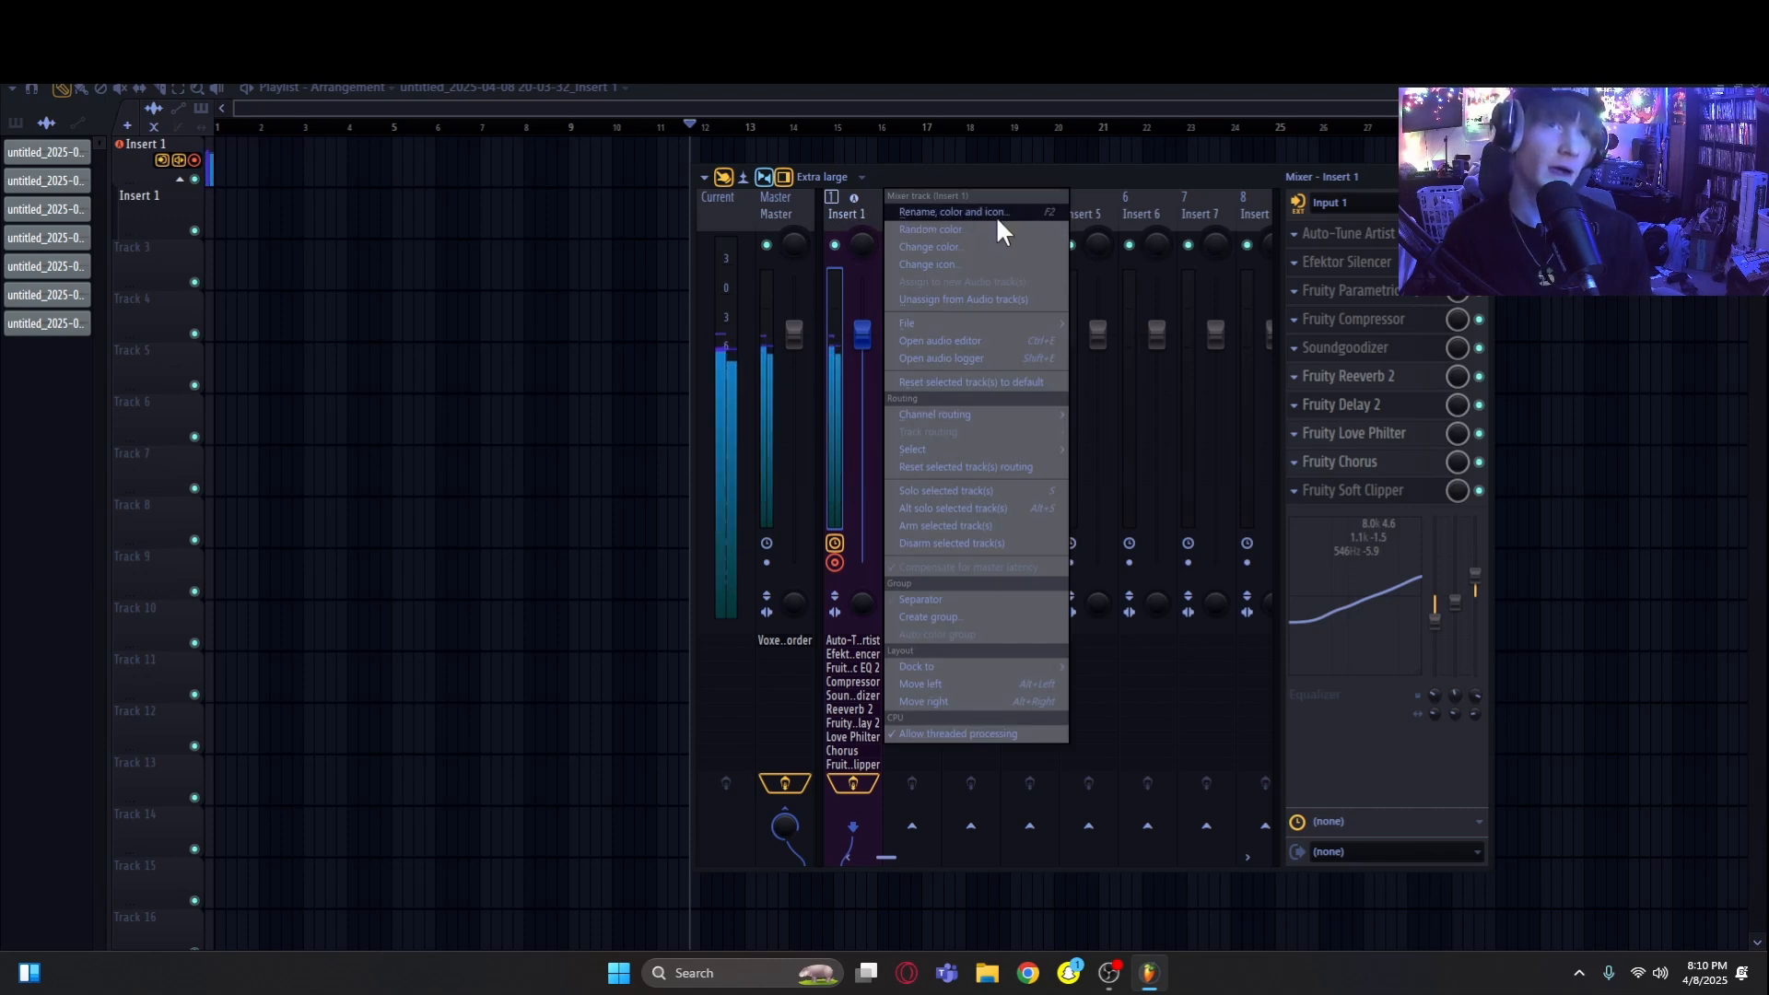
{"action": "left_click", "coordinate": [959, 246]}
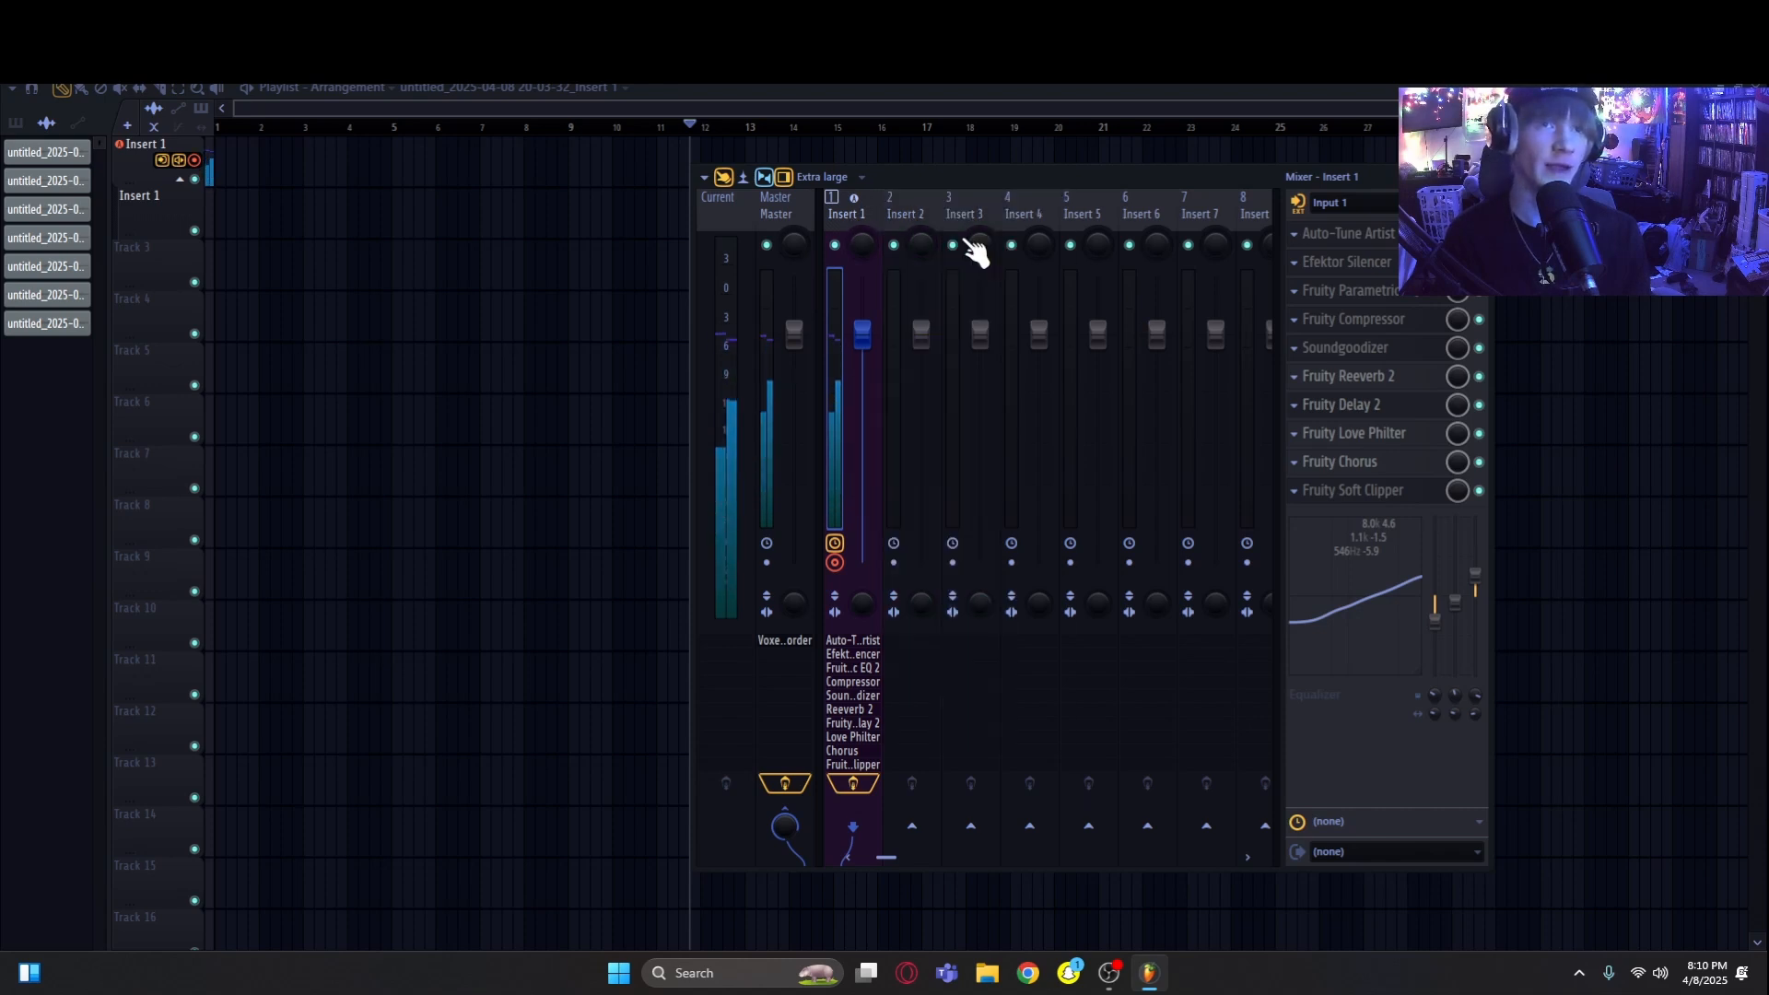
{"action": "right_click", "coordinate": [853, 251]}
{"action": "left_click", "coordinate": [970, 230]}
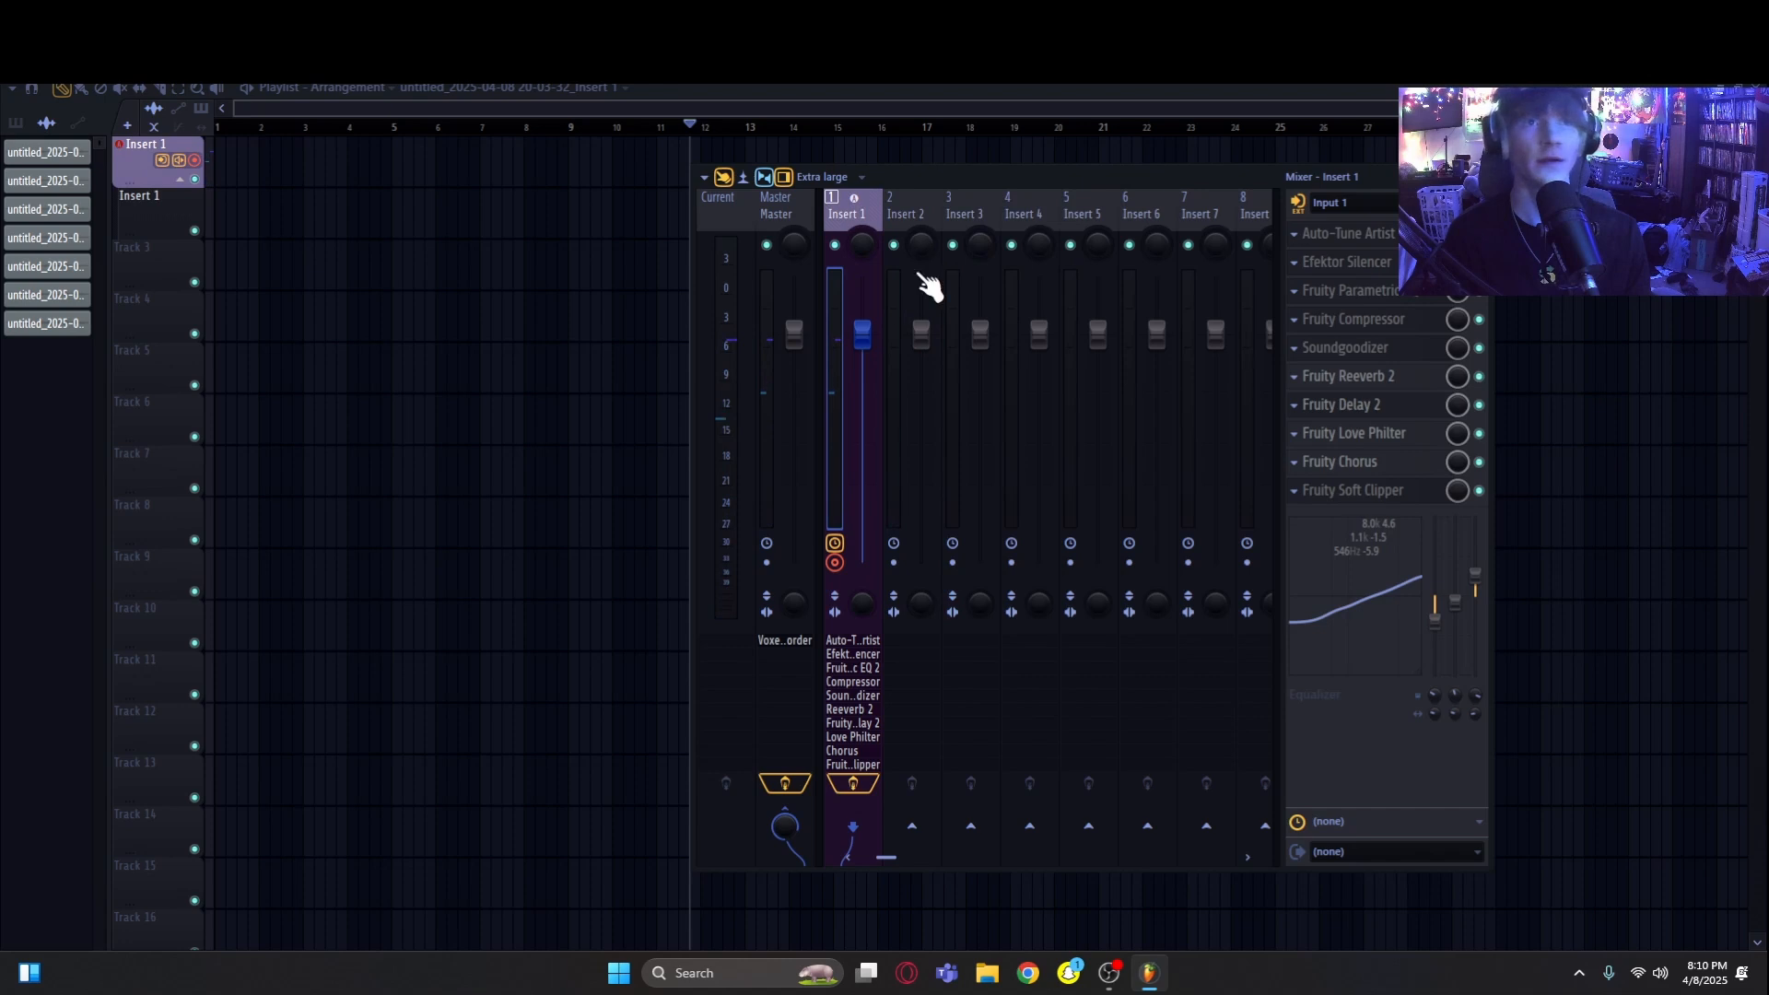
{"action": "right_click", "coordinate": [843, 318]}
{"action": "left_click", "coordinate": [947, 232]}
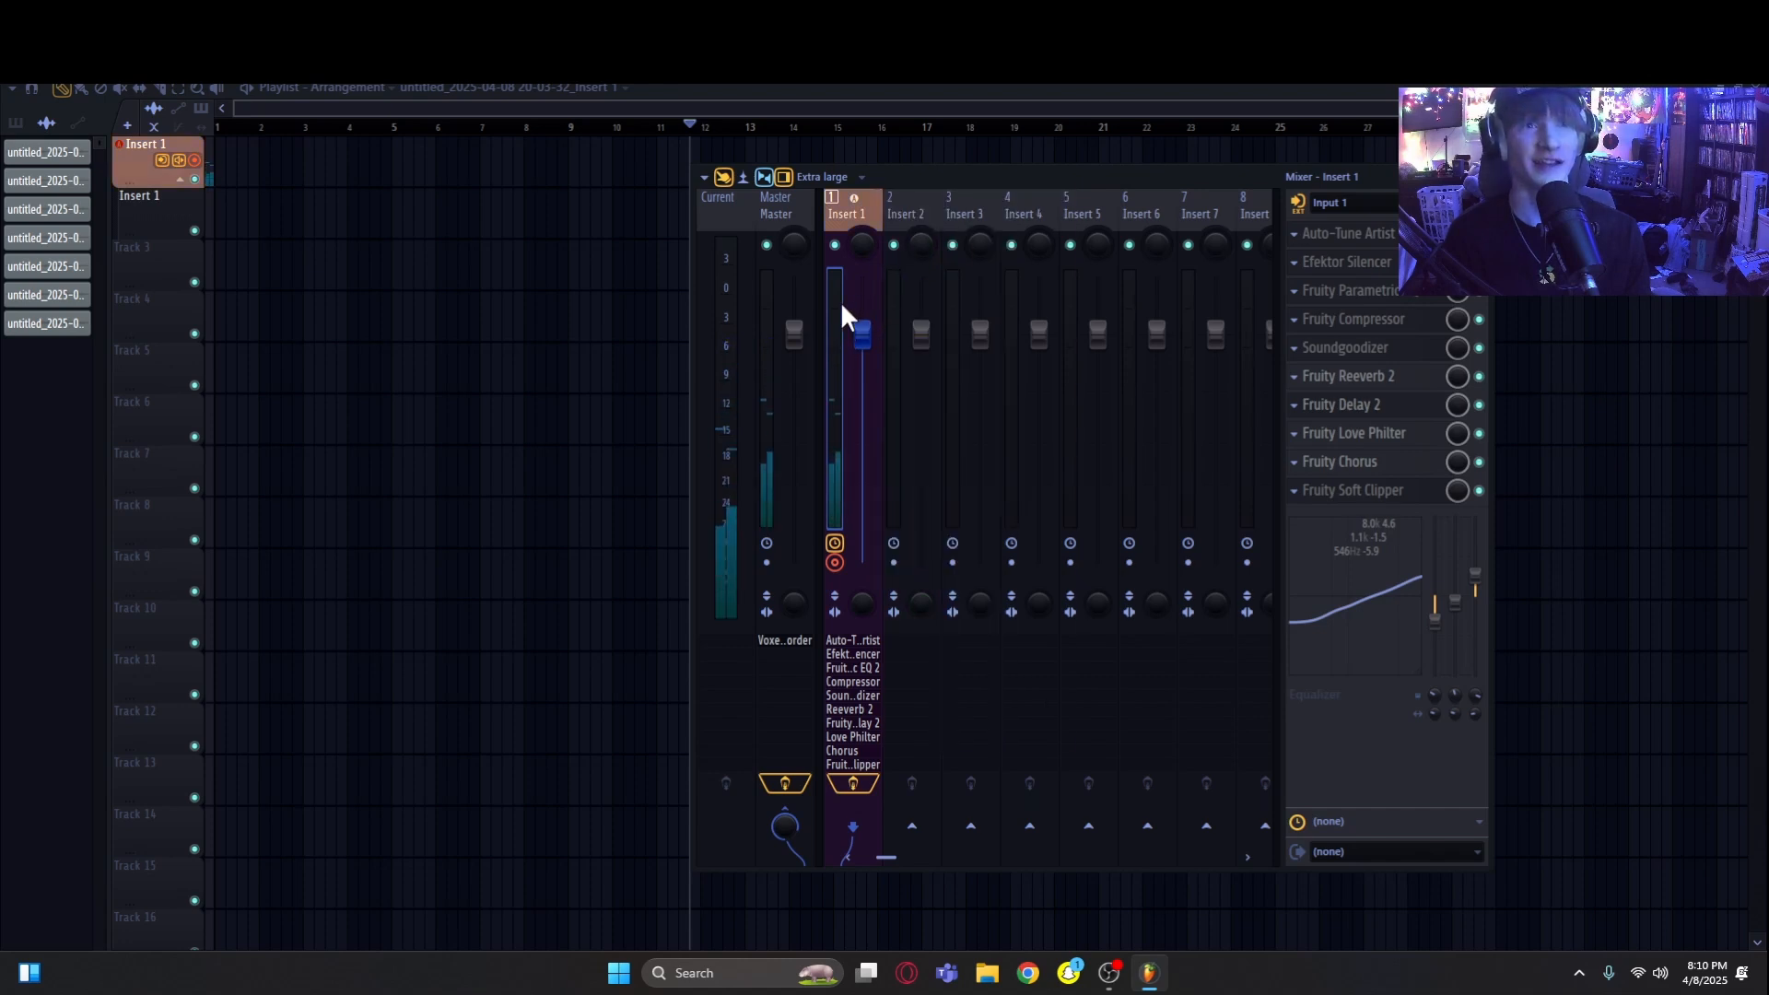
{"action": "right_click", "coordinate": [841, 304]}
{"action": "left_click", "coordinate": [976, 231]}
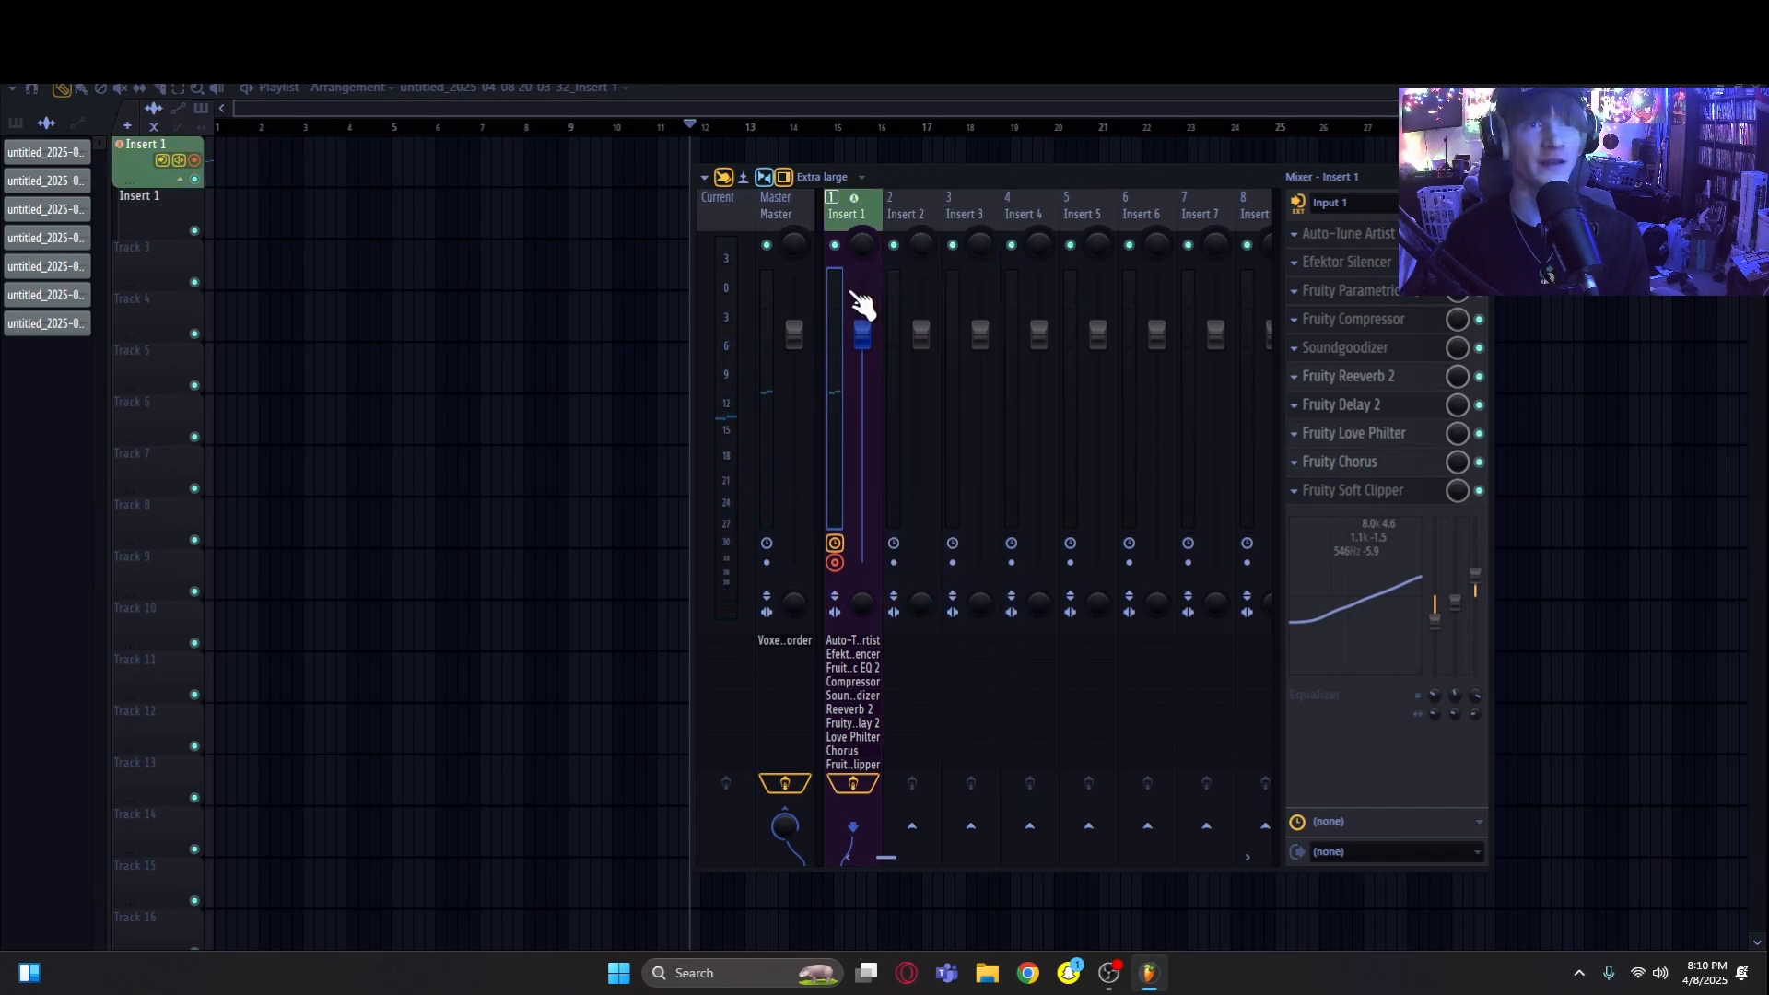
Step: Give the Insert 1 mixer track an icon
{"action": "right_click", "coordinate": [839, 305]}
{"action": "left_click", "coordinate": [955, 263]}
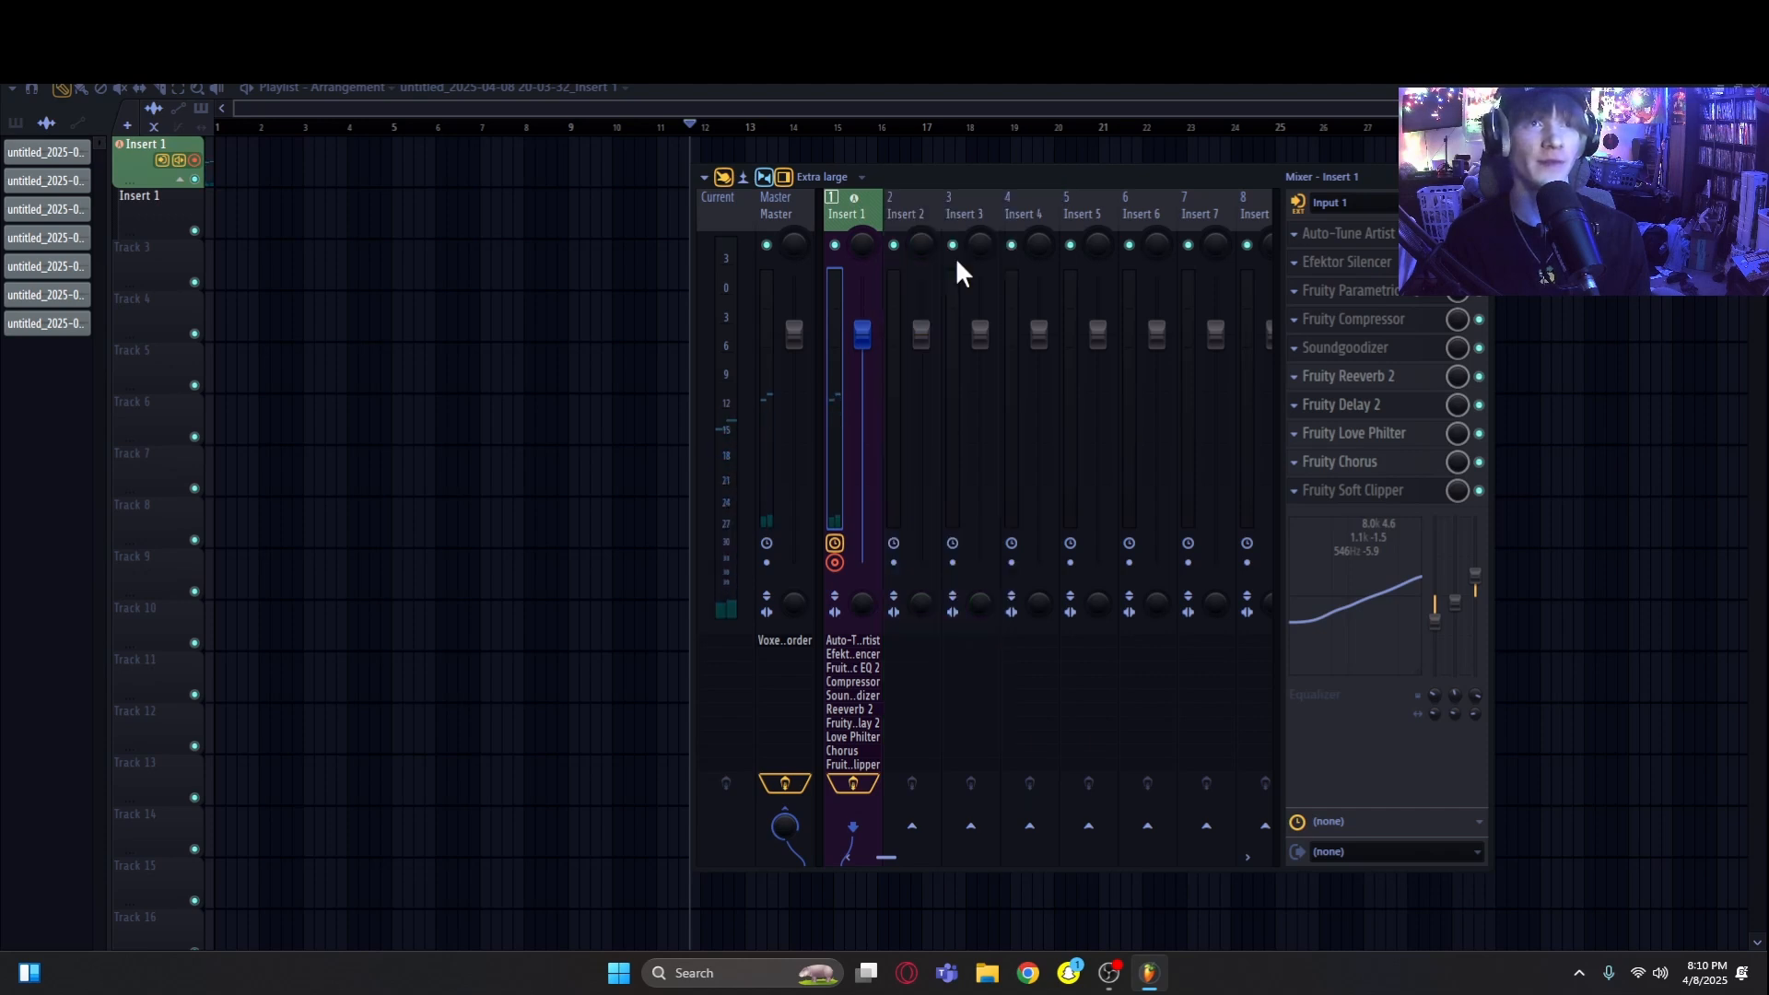
{"action": "left_click", "coordinate": [1070, 446]}
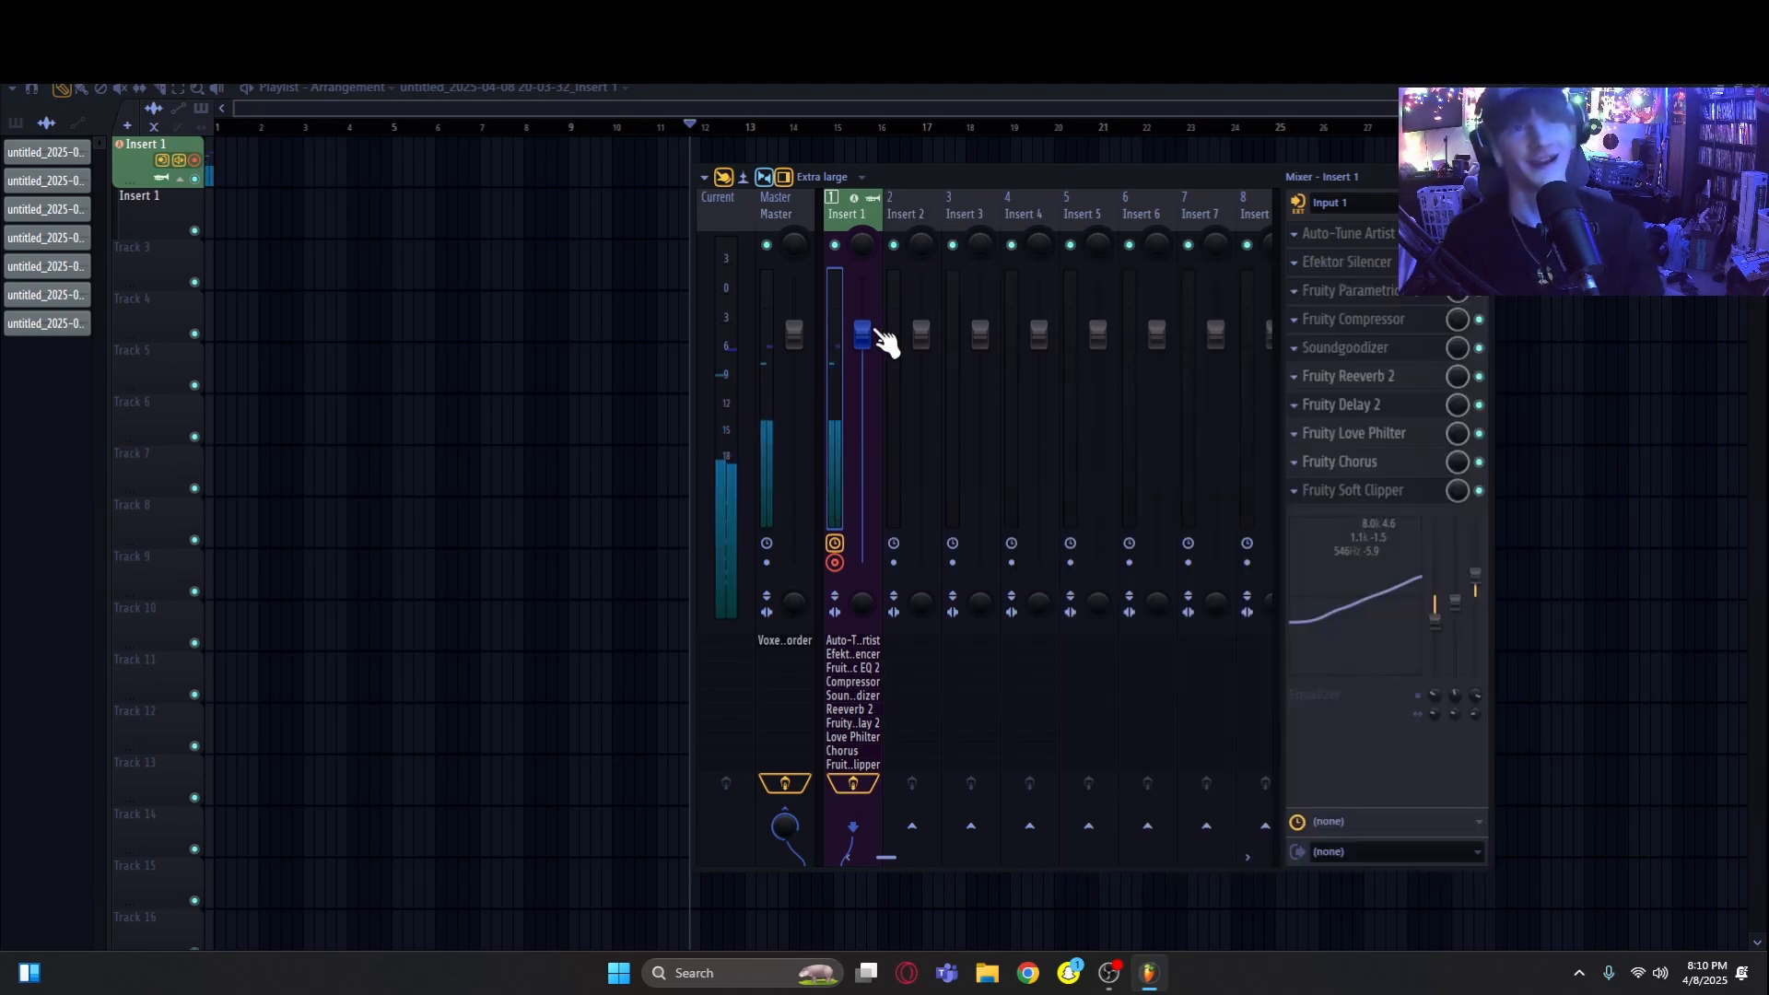
Step: Rename the Insert 1 mixer track as "Unkowns Video Preset!"
{"action": "right_click", "coordinate": [842, 304]}
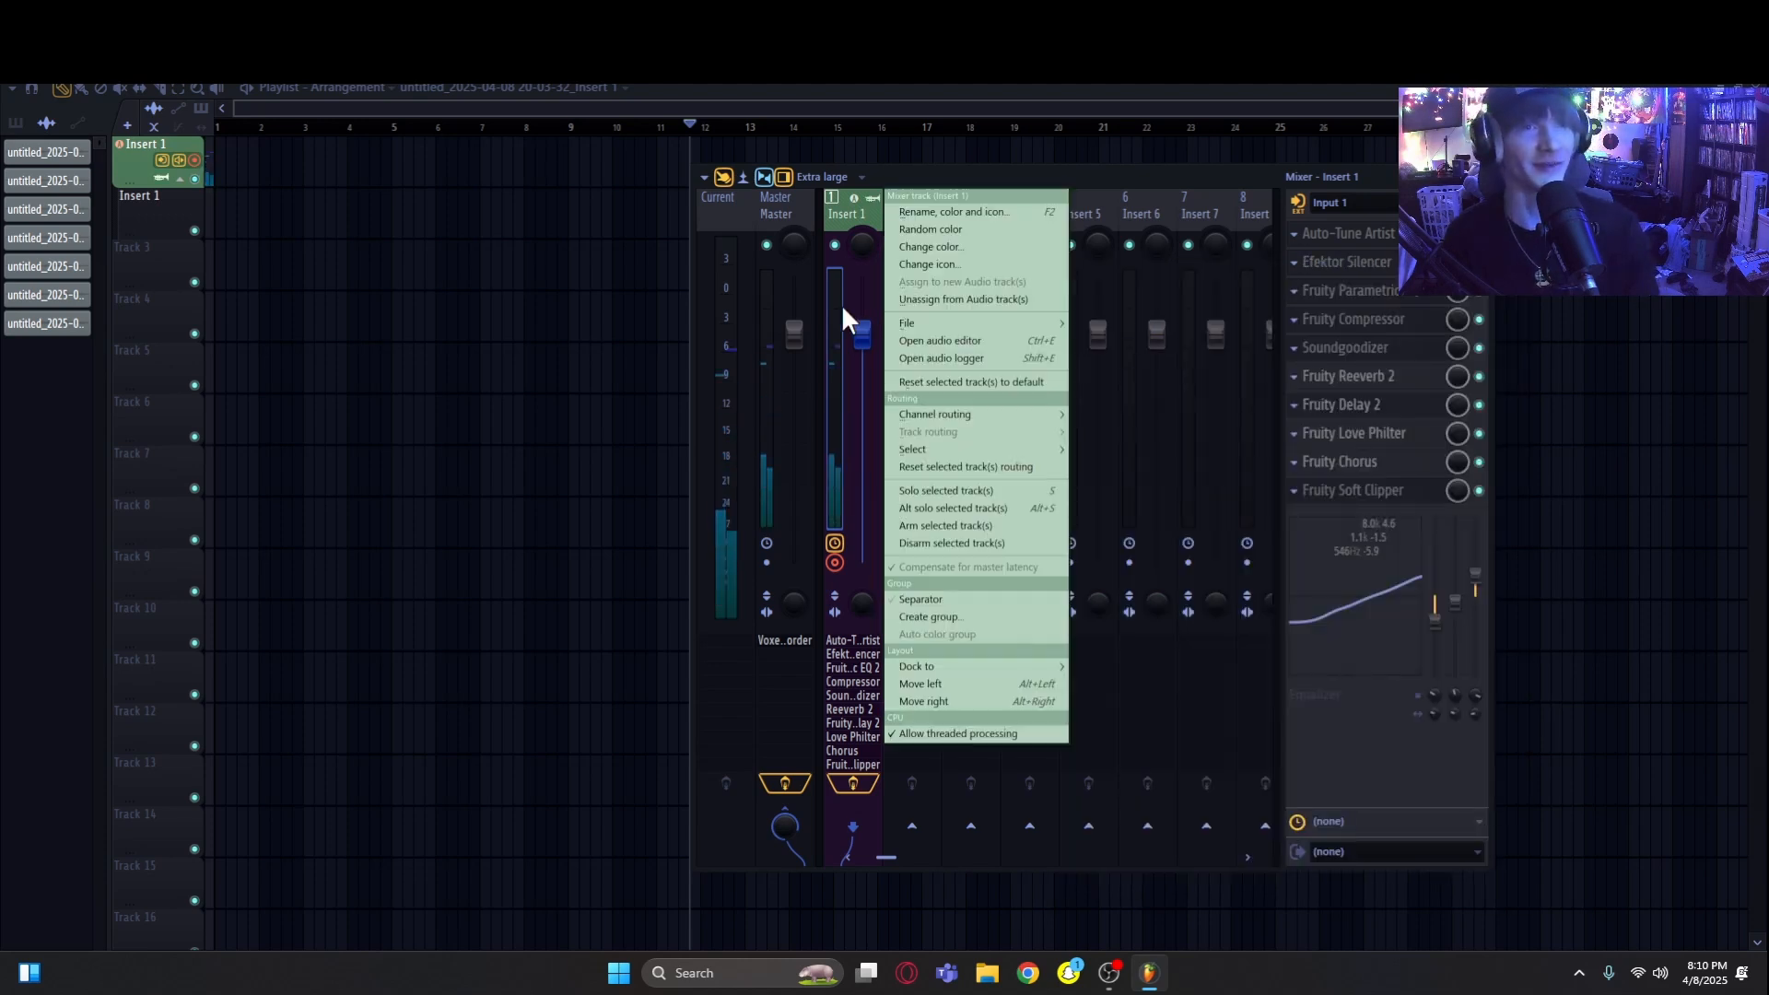
{"action": "left_click", "coordinate": [951, 210]}
{"action": "type", "text": "Vid"}
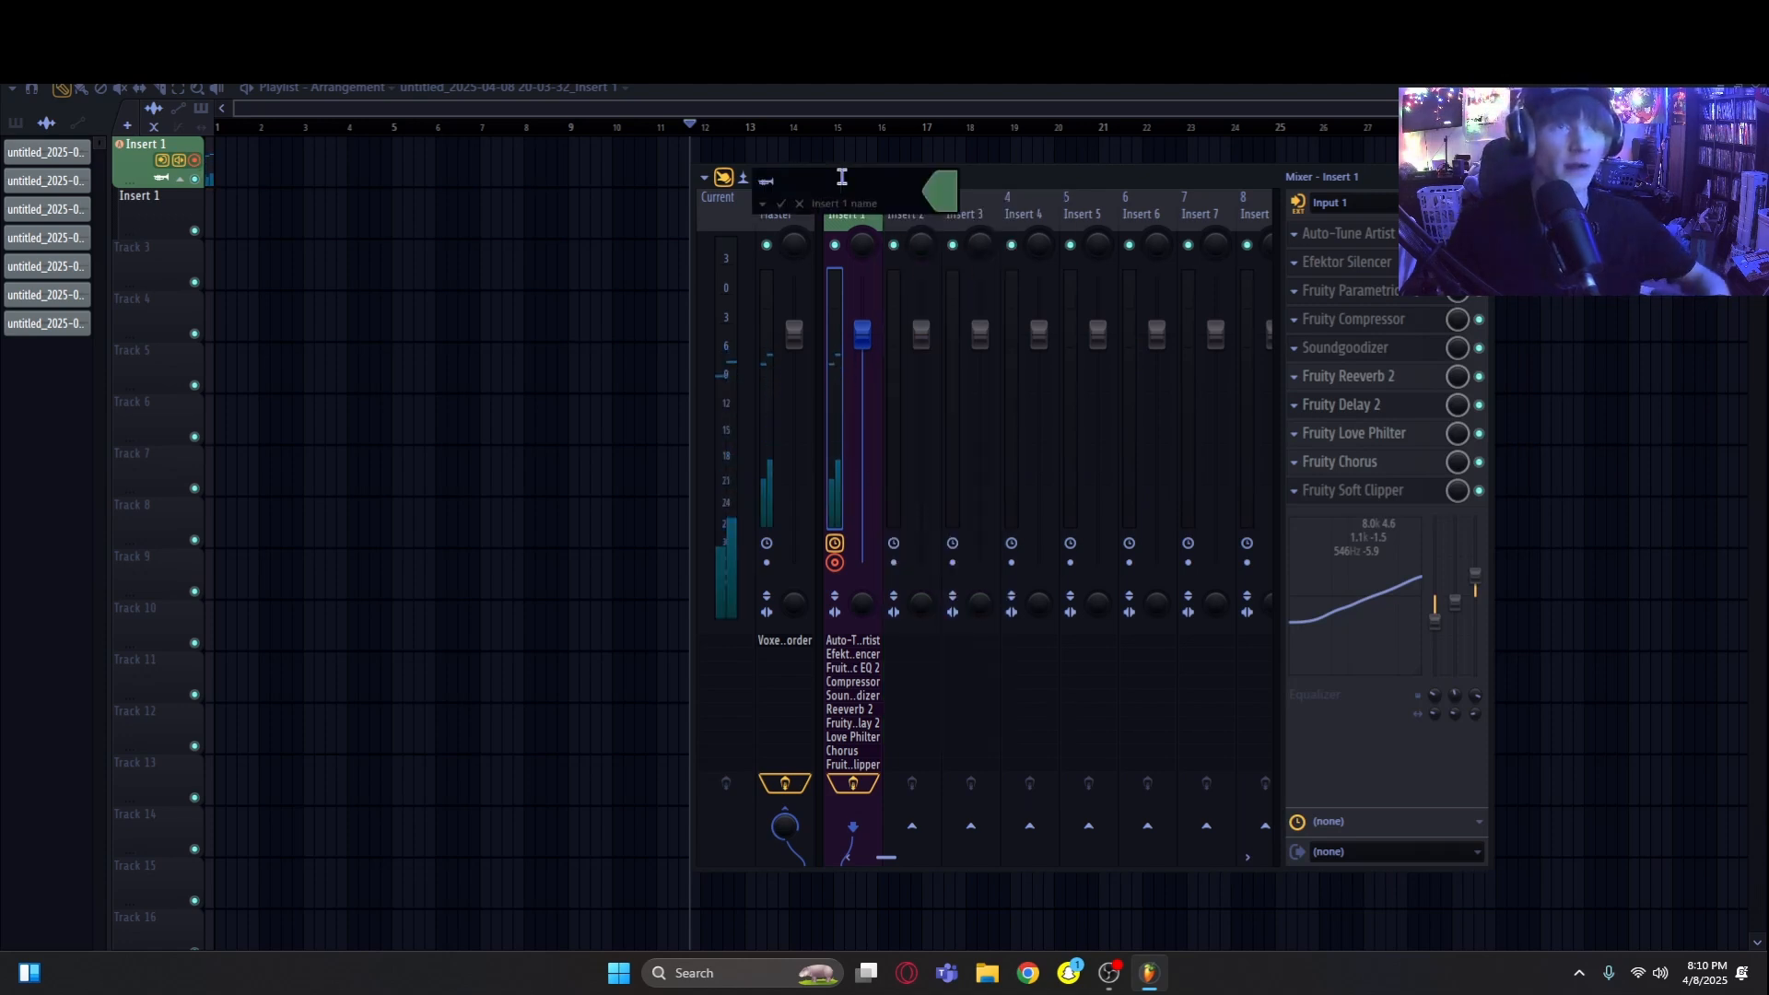
{"action": "type", "text": "e"}
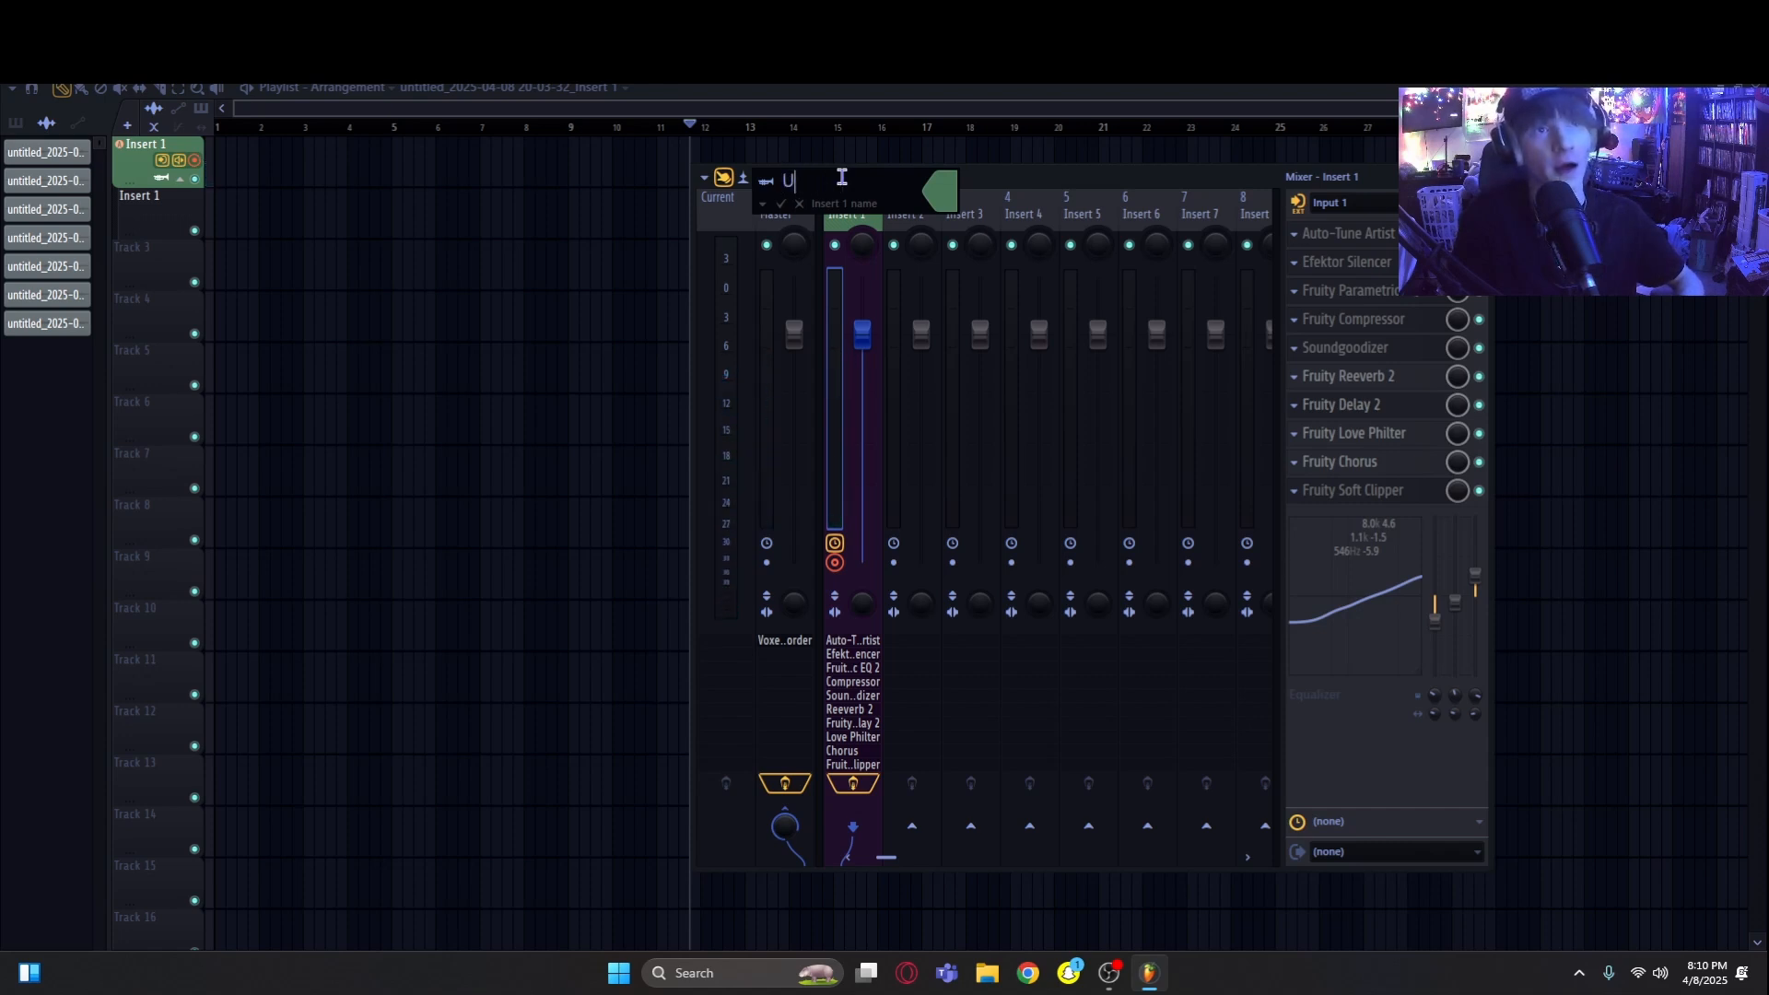
{"action": "type", "text": "Unk"}
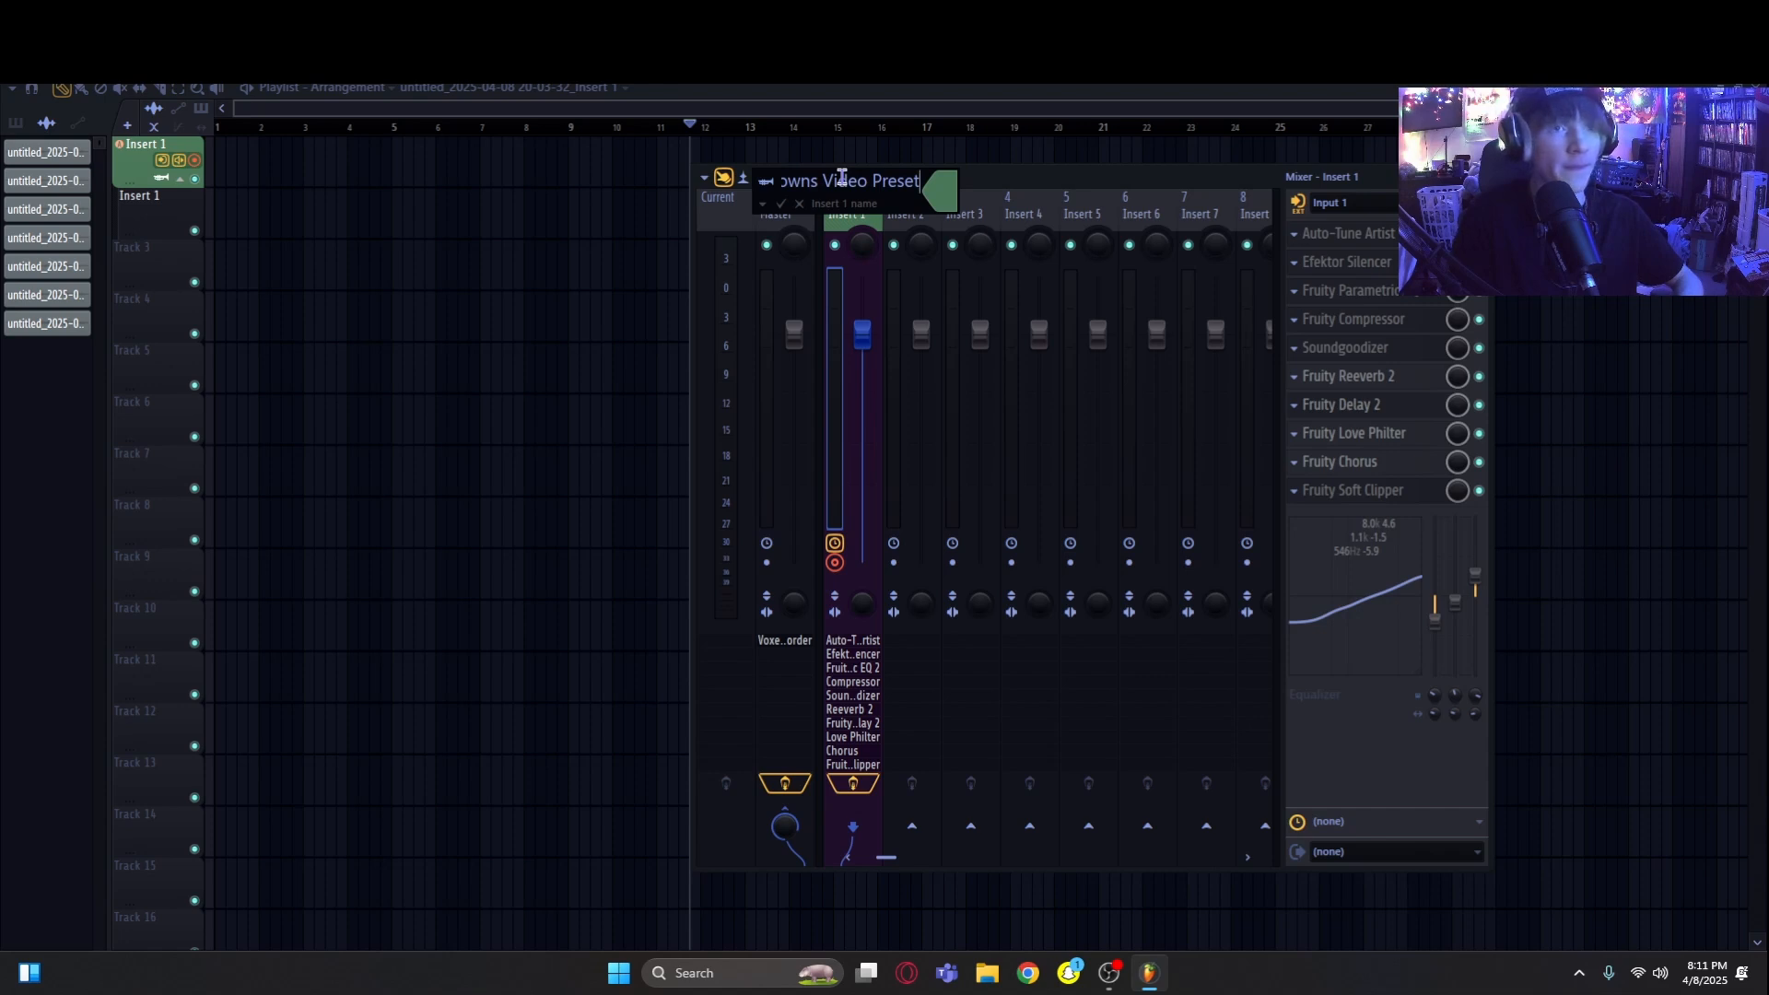
{"action": "left_click", "coordinate": [782, 204]}
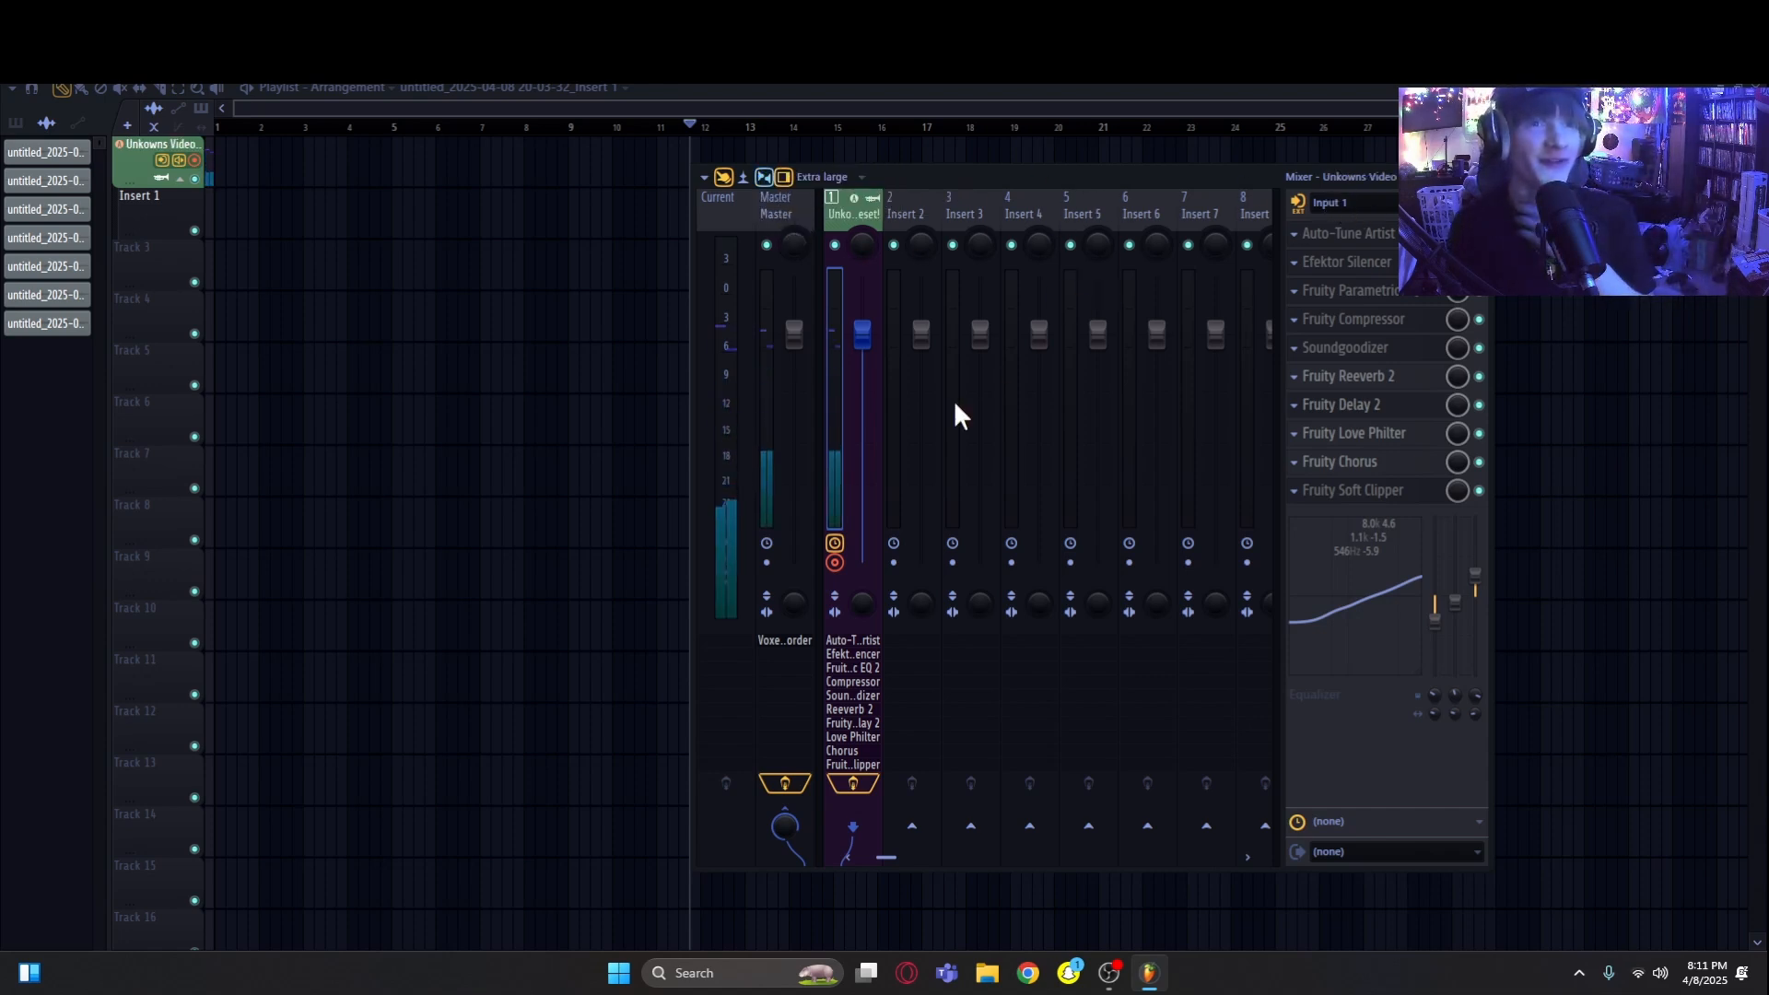
Step: Locate the command for saving the renamed track's mixer state as a preset, and dismiss the options
{"action": "right_click", "coordinate": [833, 461]}
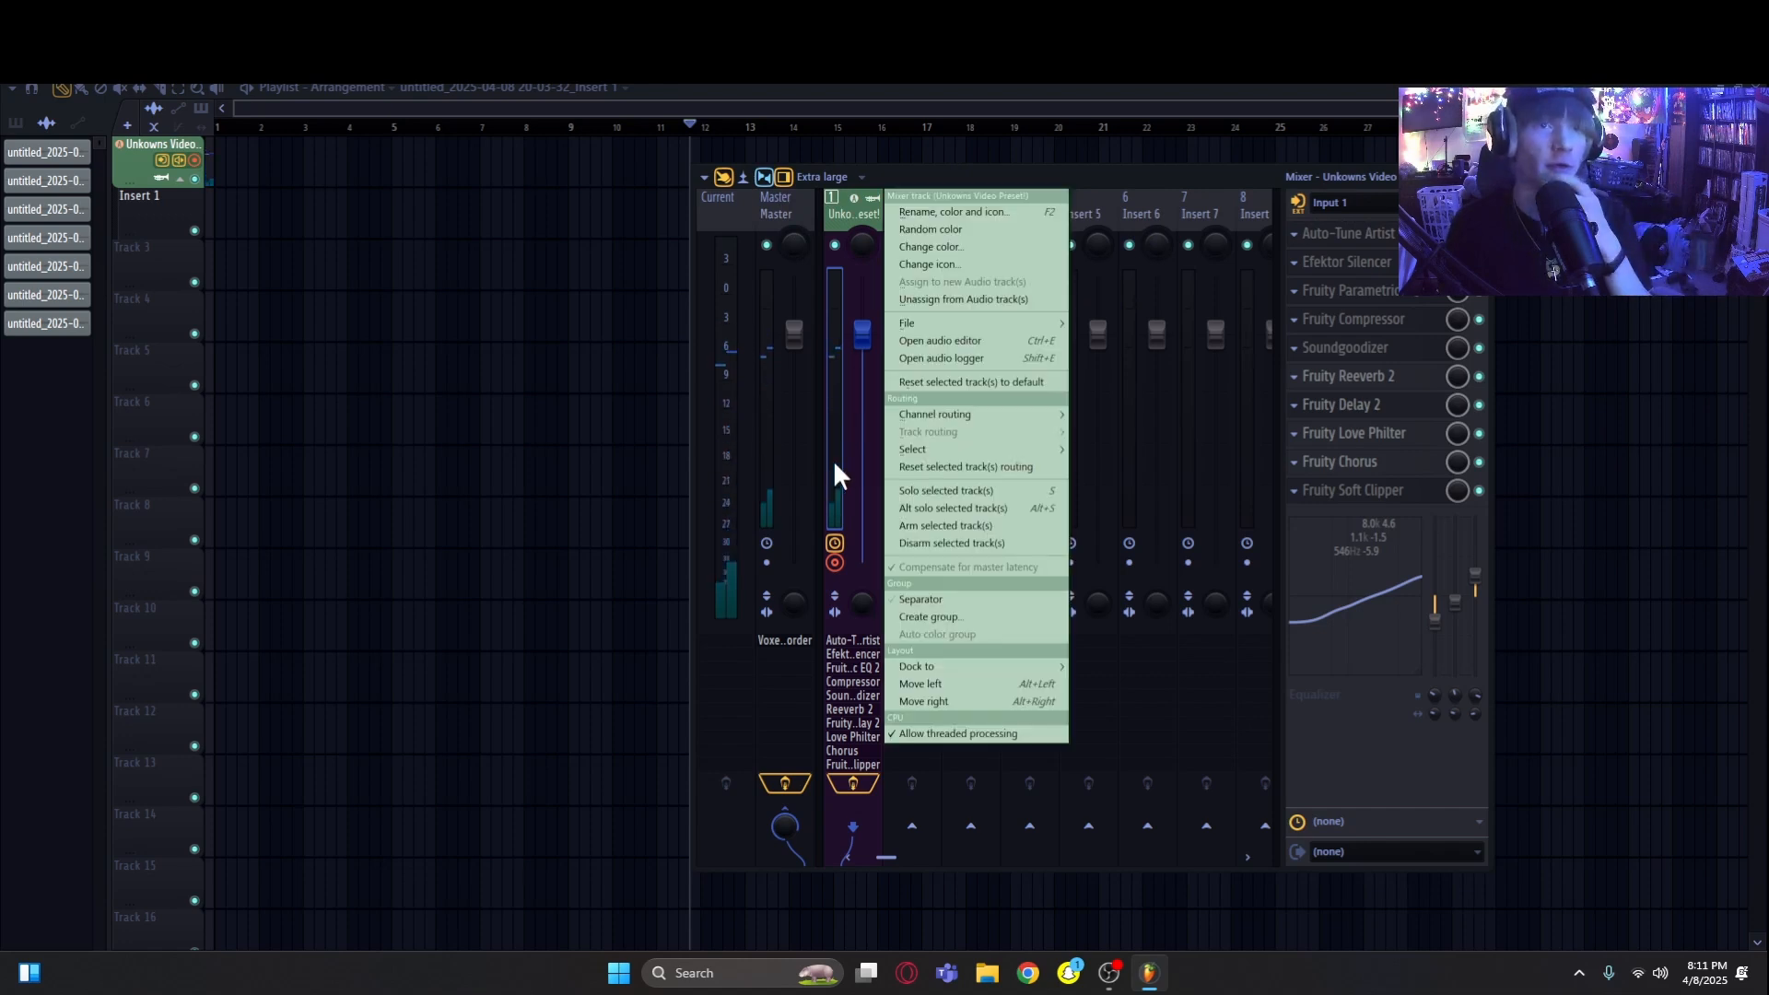
{"action": "mouse_move", "coordinate": [942, 317]}
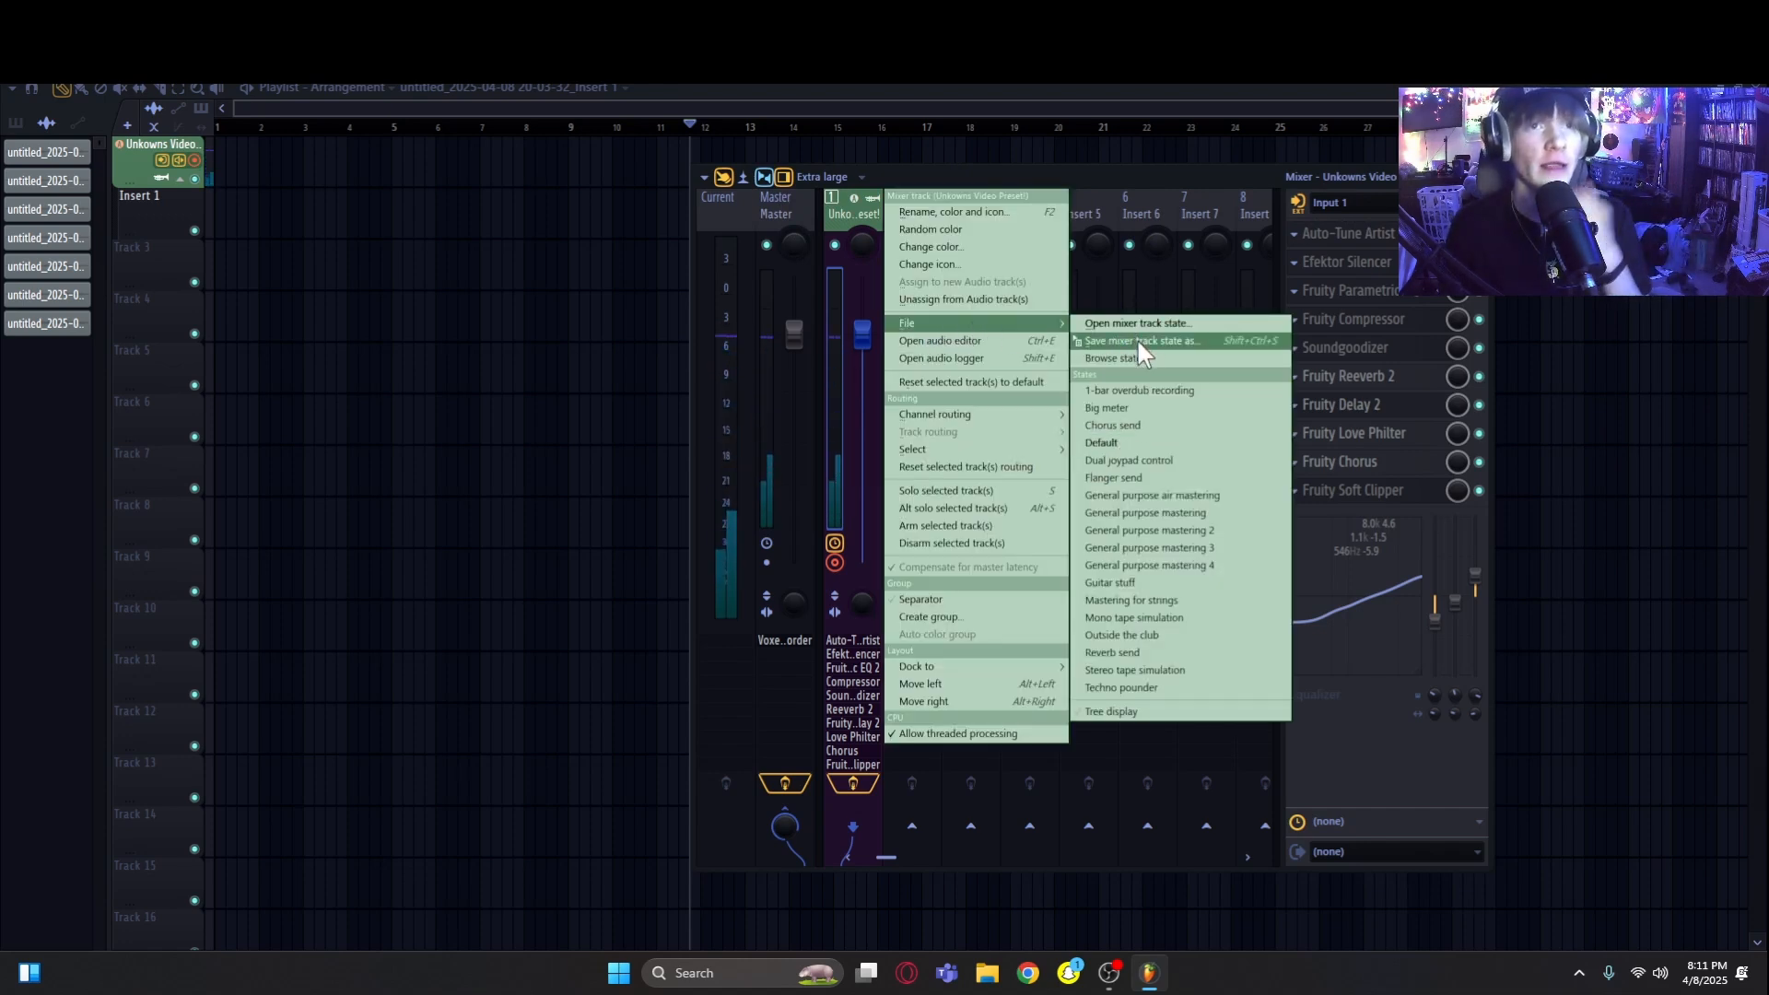
{"action": "key", "text": "Escape"}
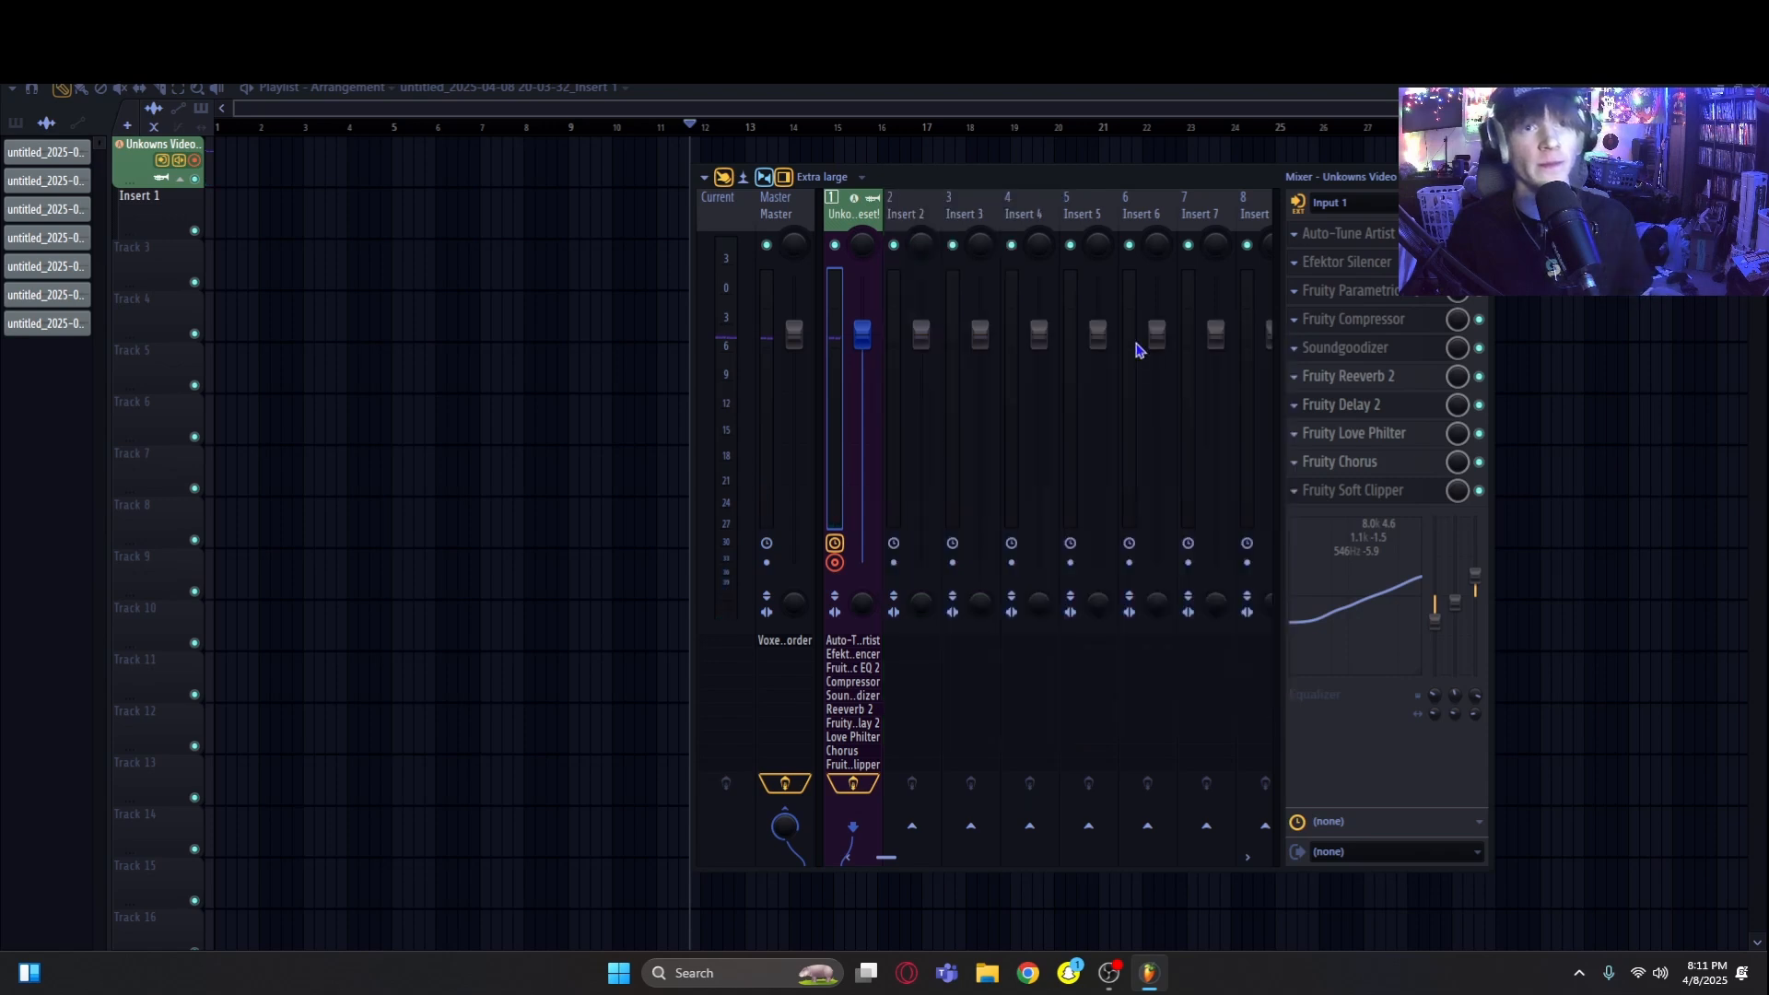
Step: Close the mixer, switch to YouTube in the browser and play the "[free] nate sib + gunnr type beat" video from its start
{"action": "left_click_drag", "start_coordinate": [1078, 177], "coordinate": [1022, 202]}
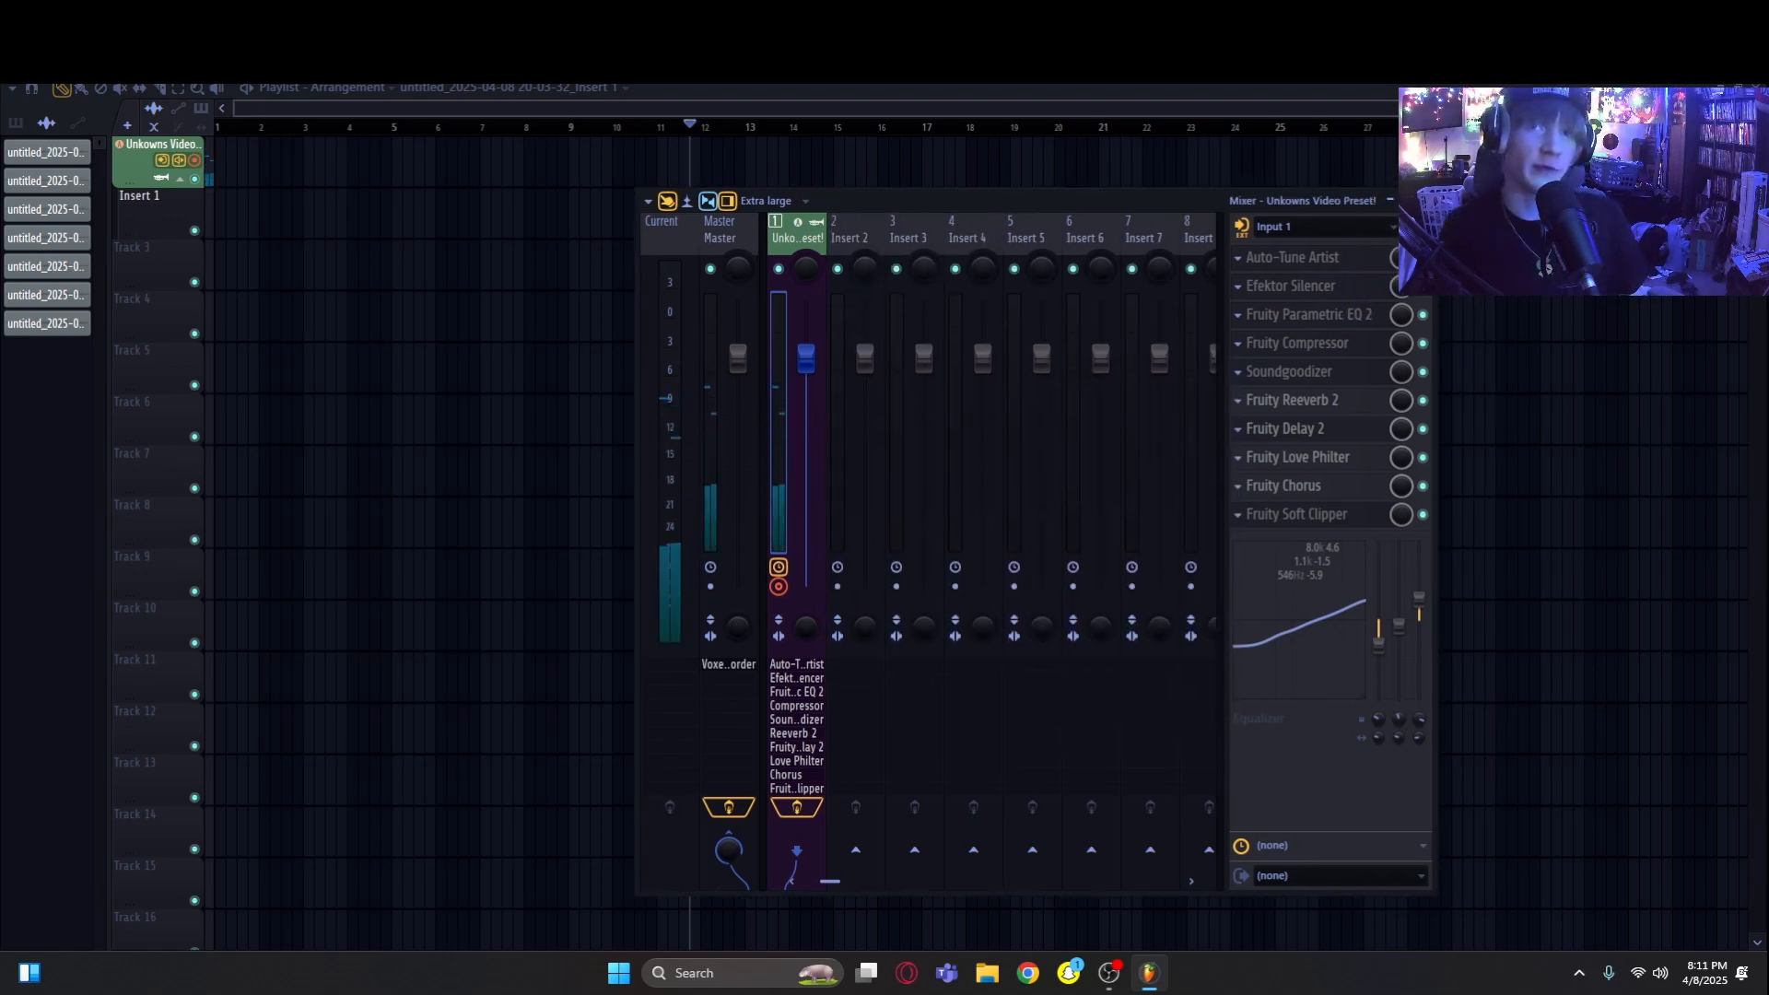
{"action": "key", "text": "F9"}
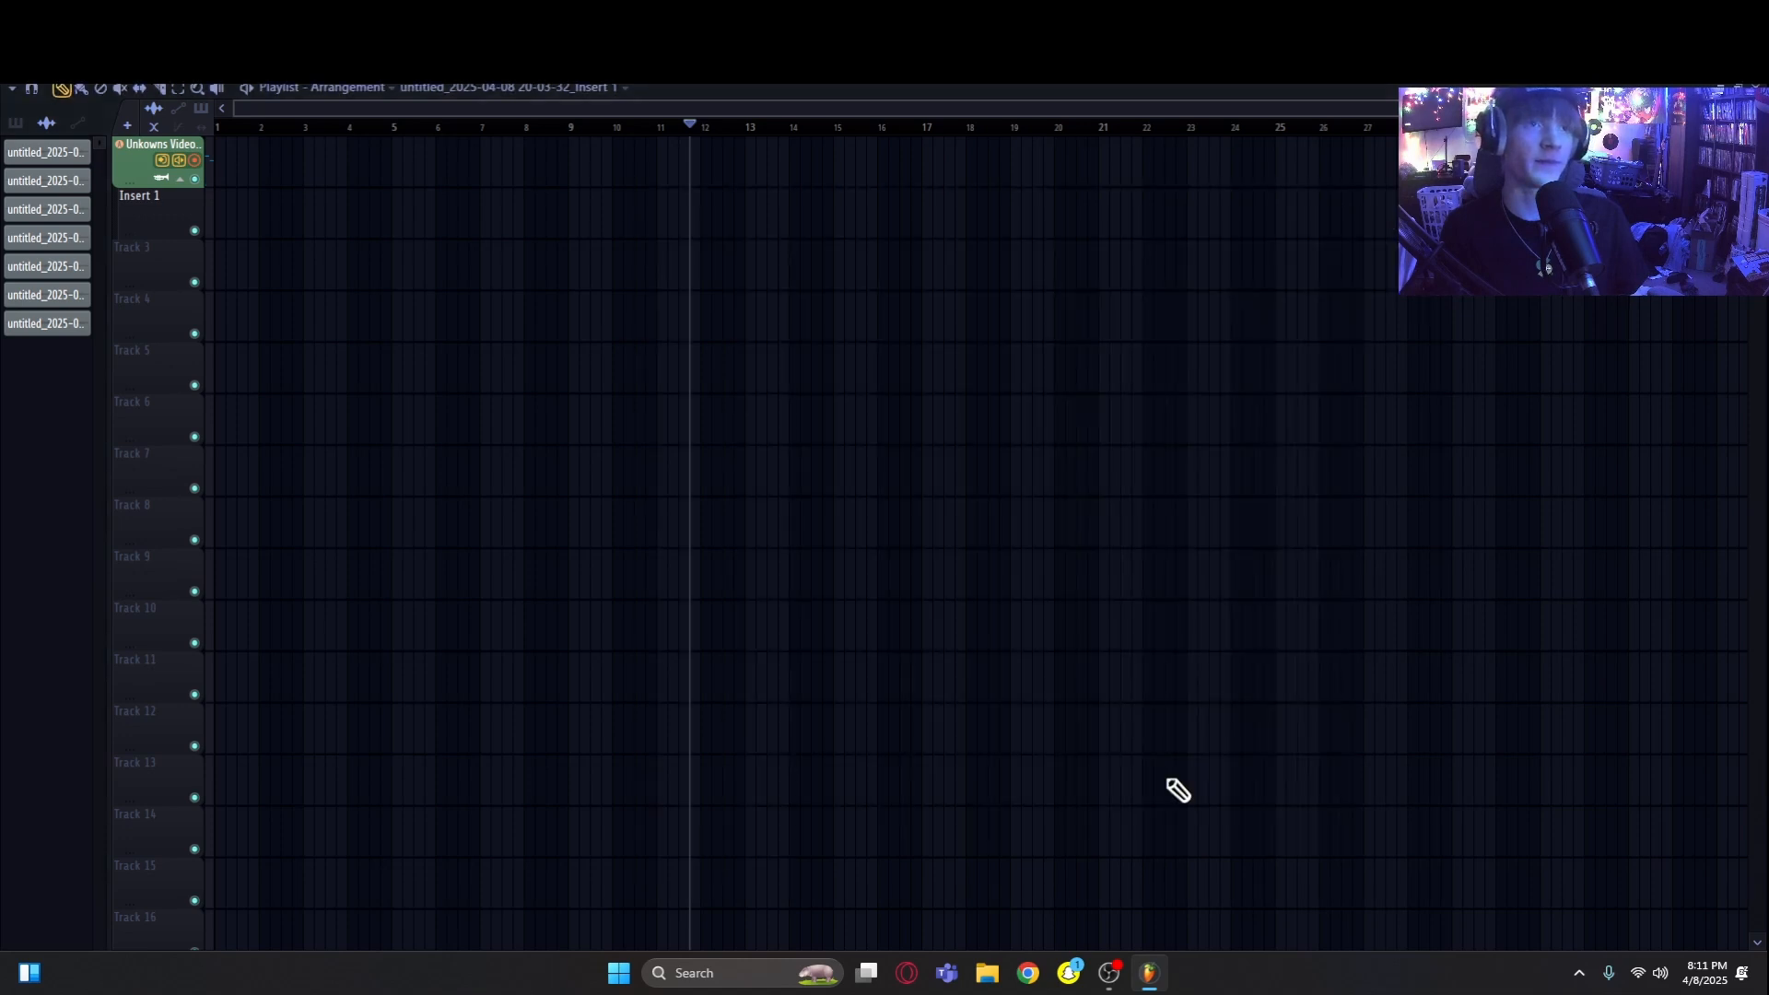
{"action": "left_click", "coordinate": [1146, 975]}
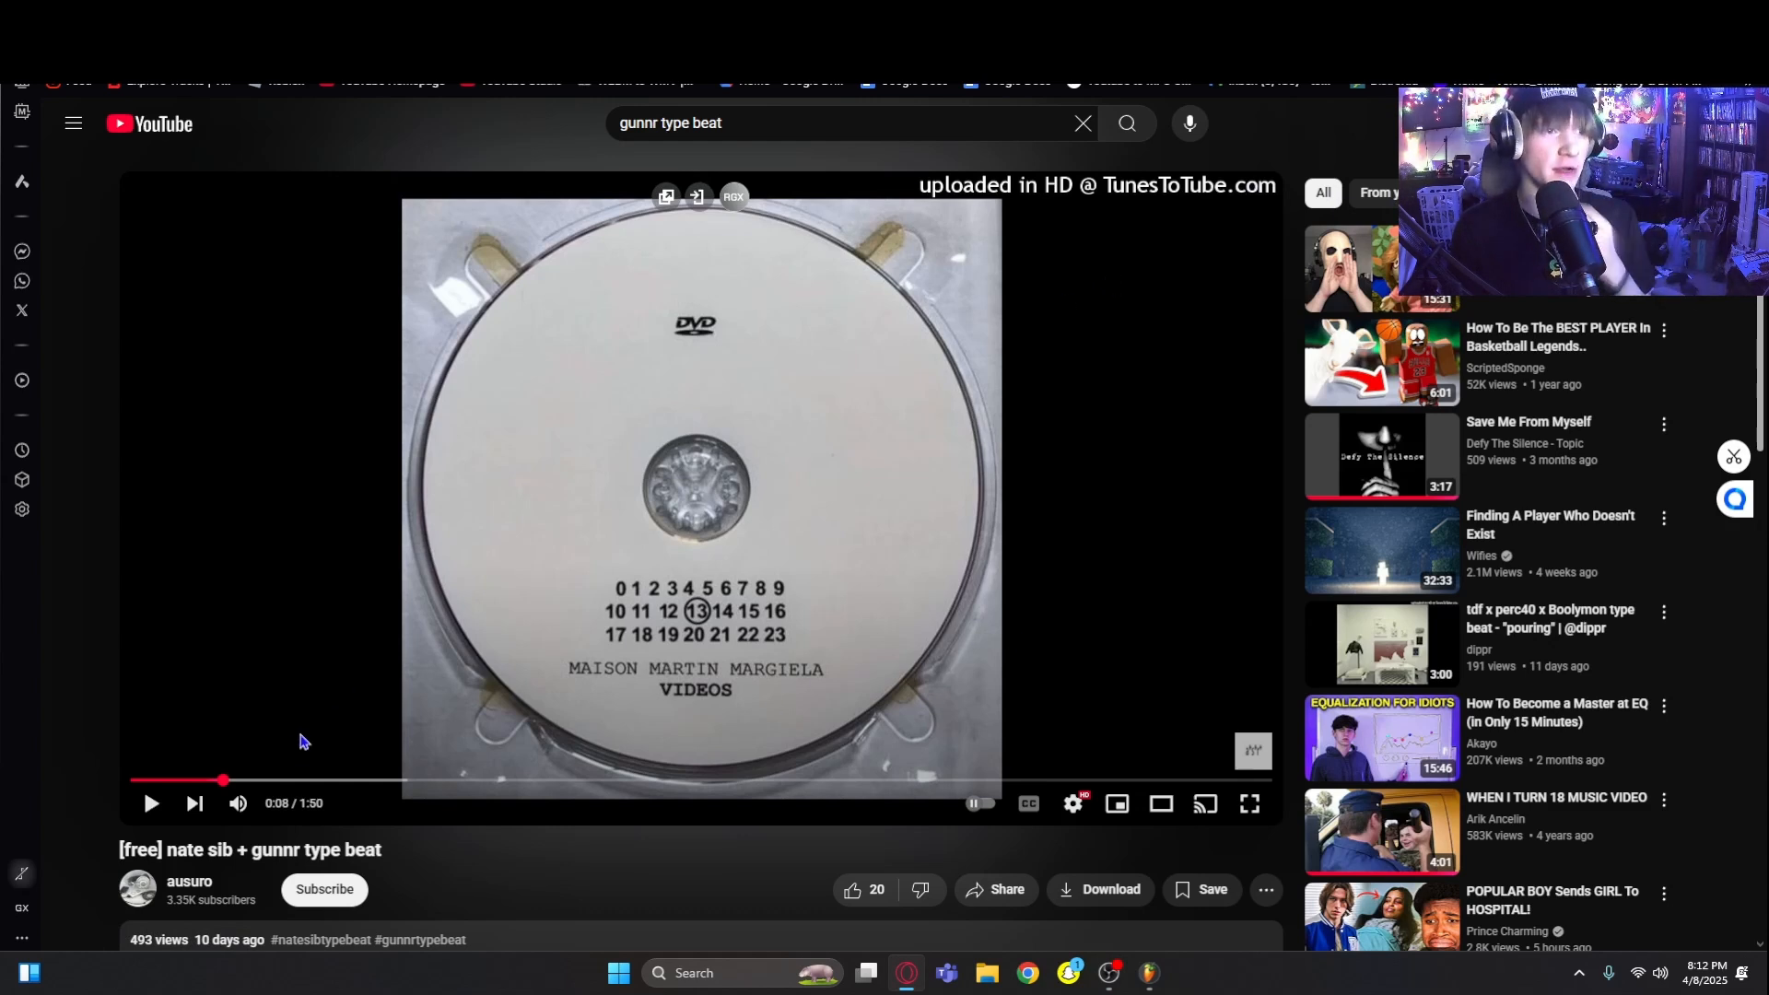
{"action": "left_click", "coordinate": [135, 780]}
{"action": "left_click", "coordinate": [217, 653]}
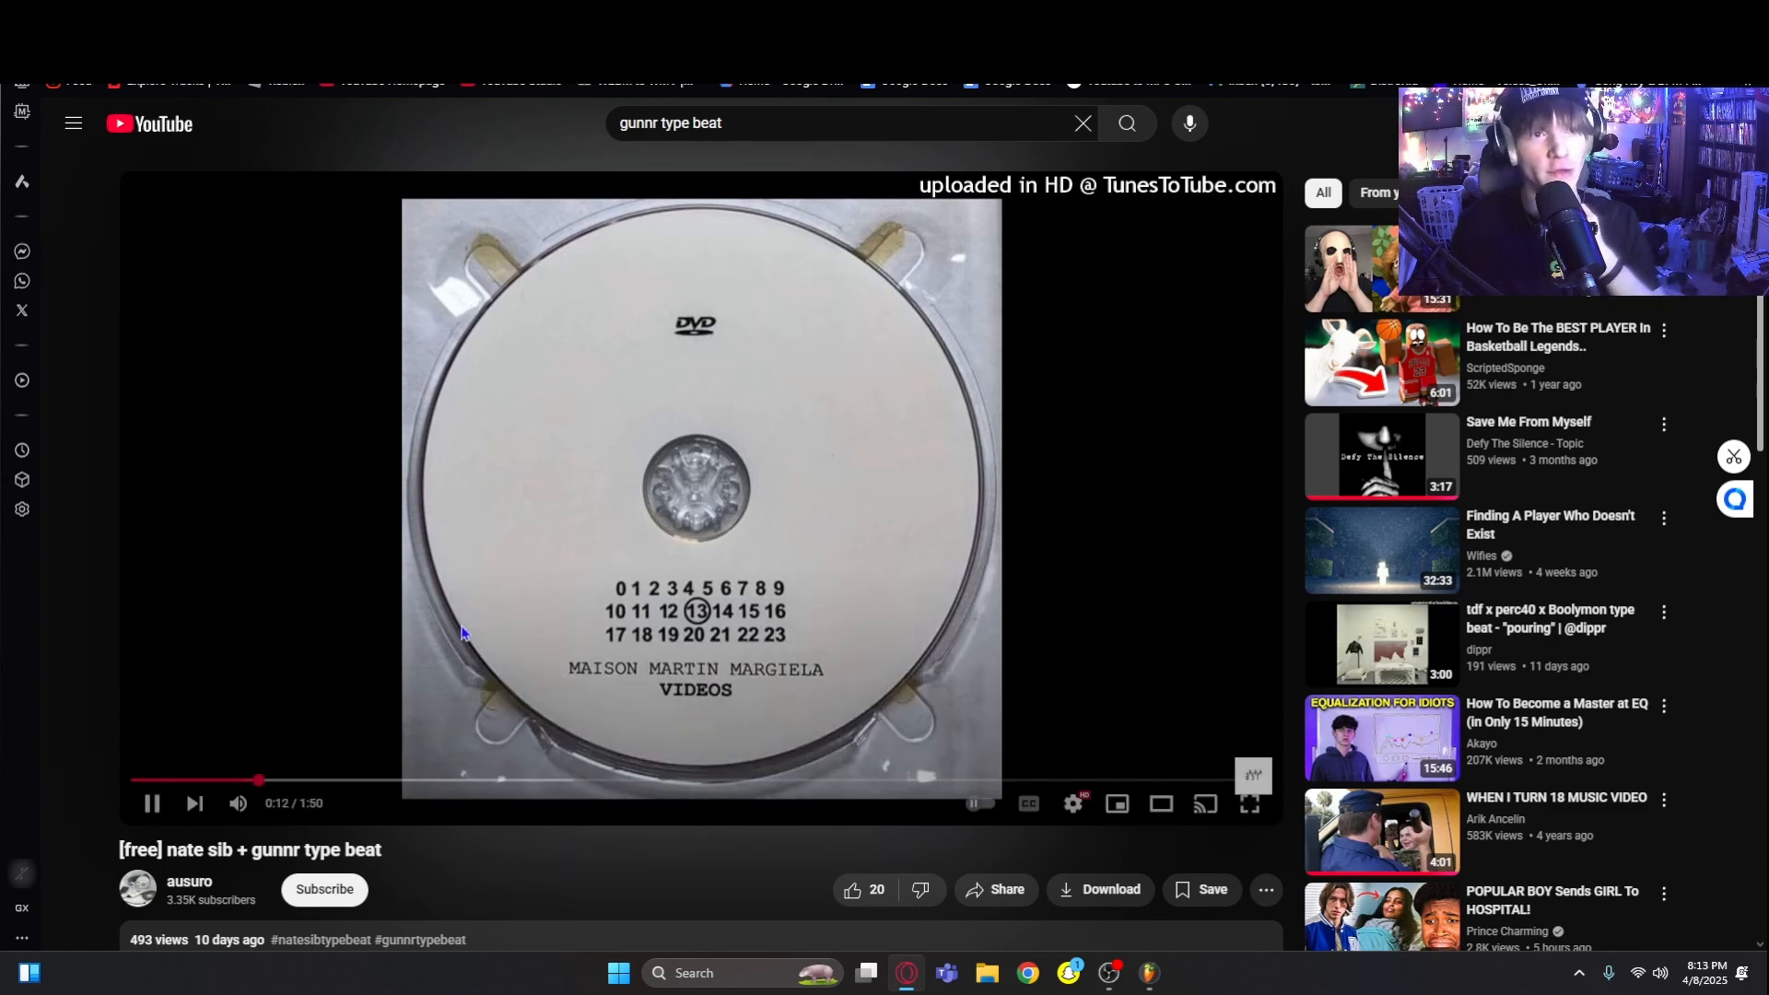
Step: Pause the YouTube beat, switch to FL Studio, close the Auto-Key window and move the mixer aside
{"action": "left_click", "coordinate": [735, 671]}
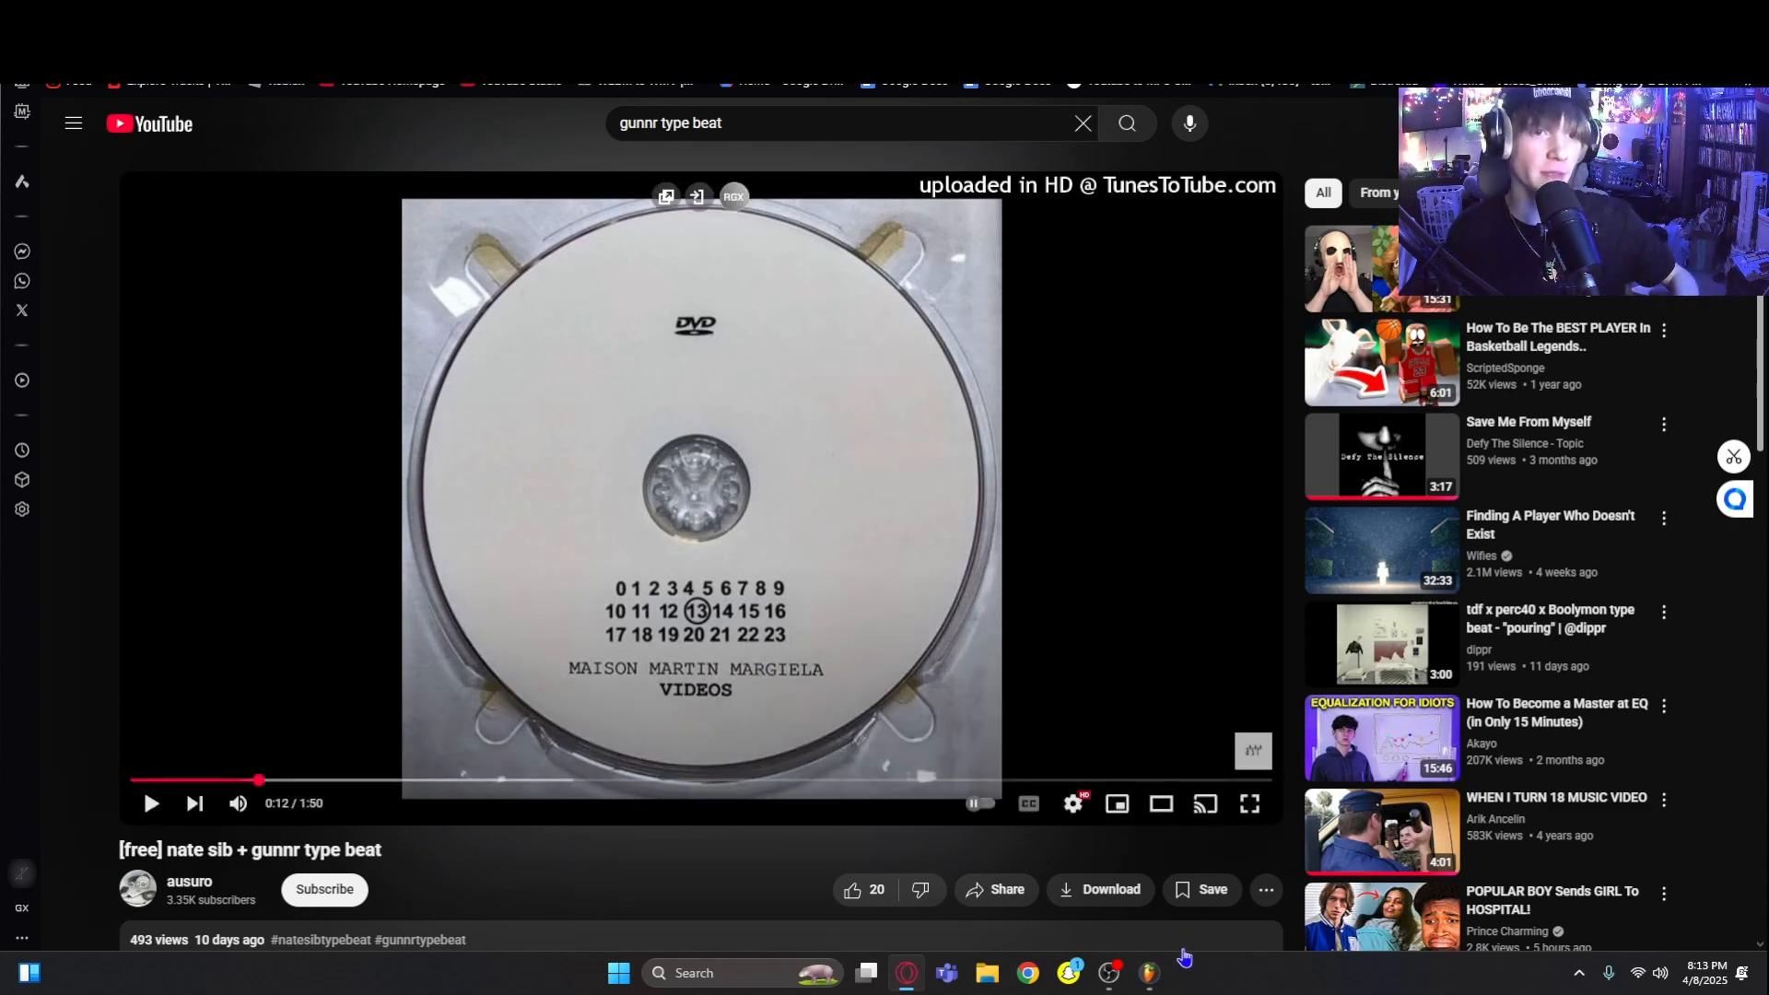
{"action": "left_click", "coordinate": [1149, 973]}
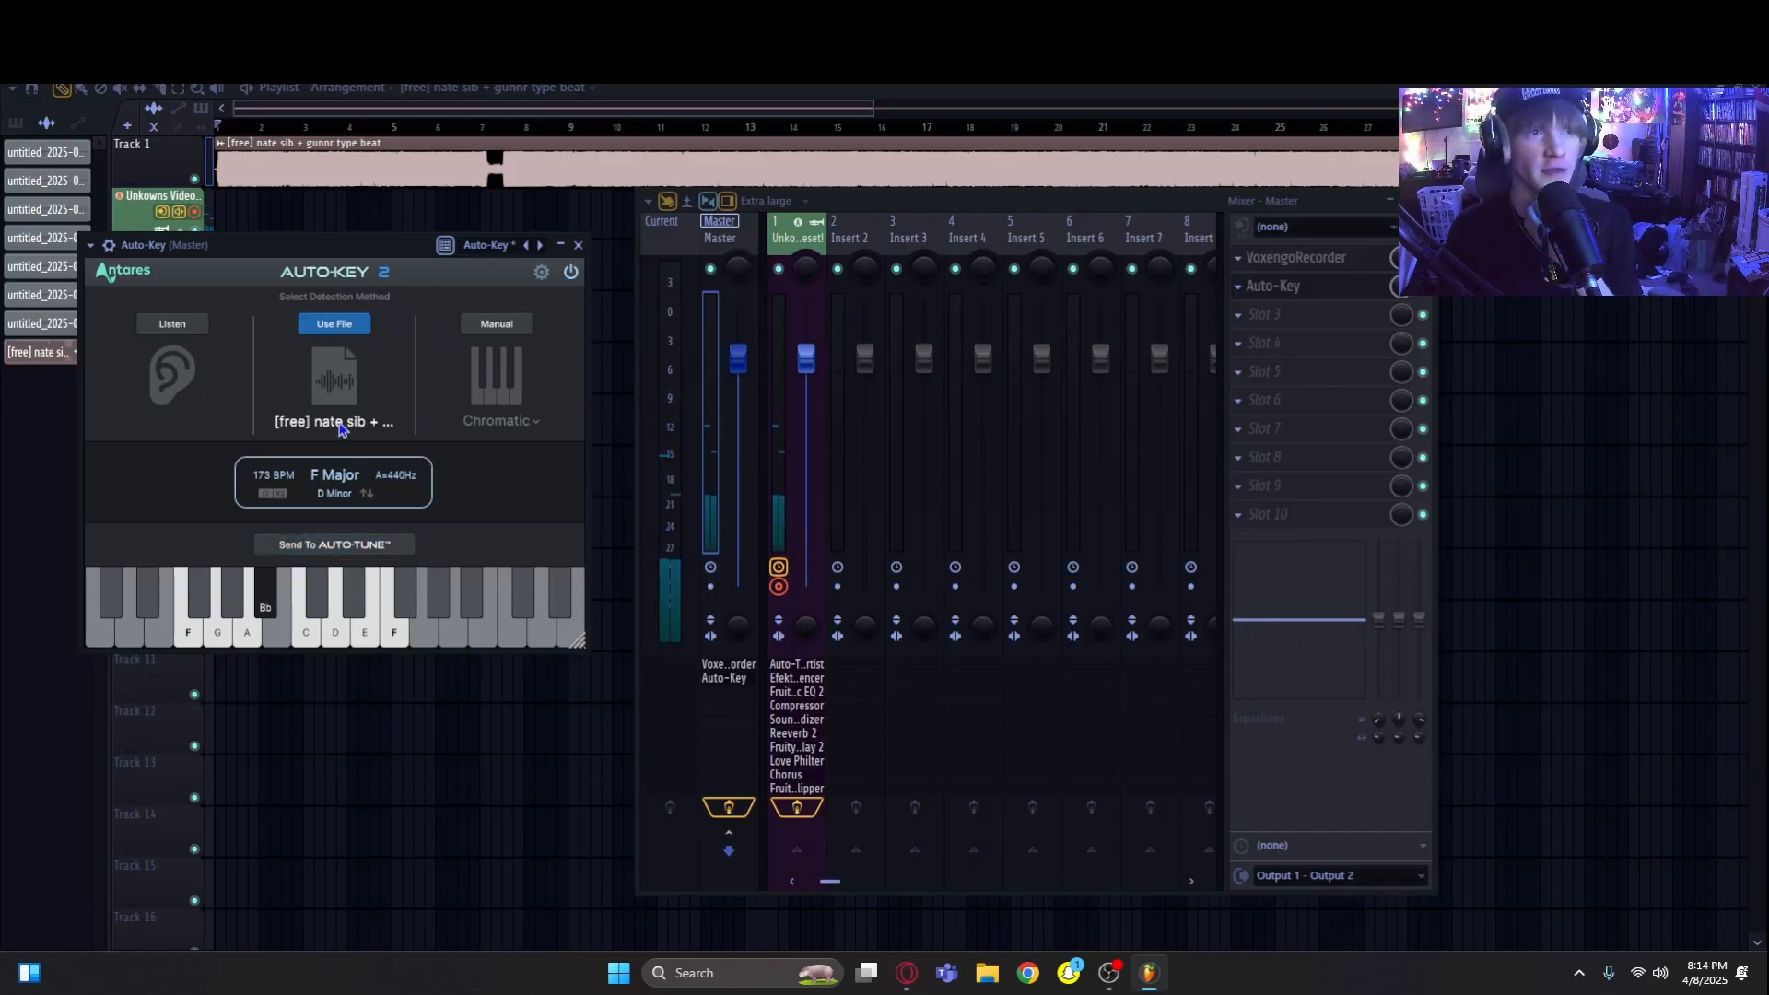
{"action": "left_click", "coordinate": [579, 245]}
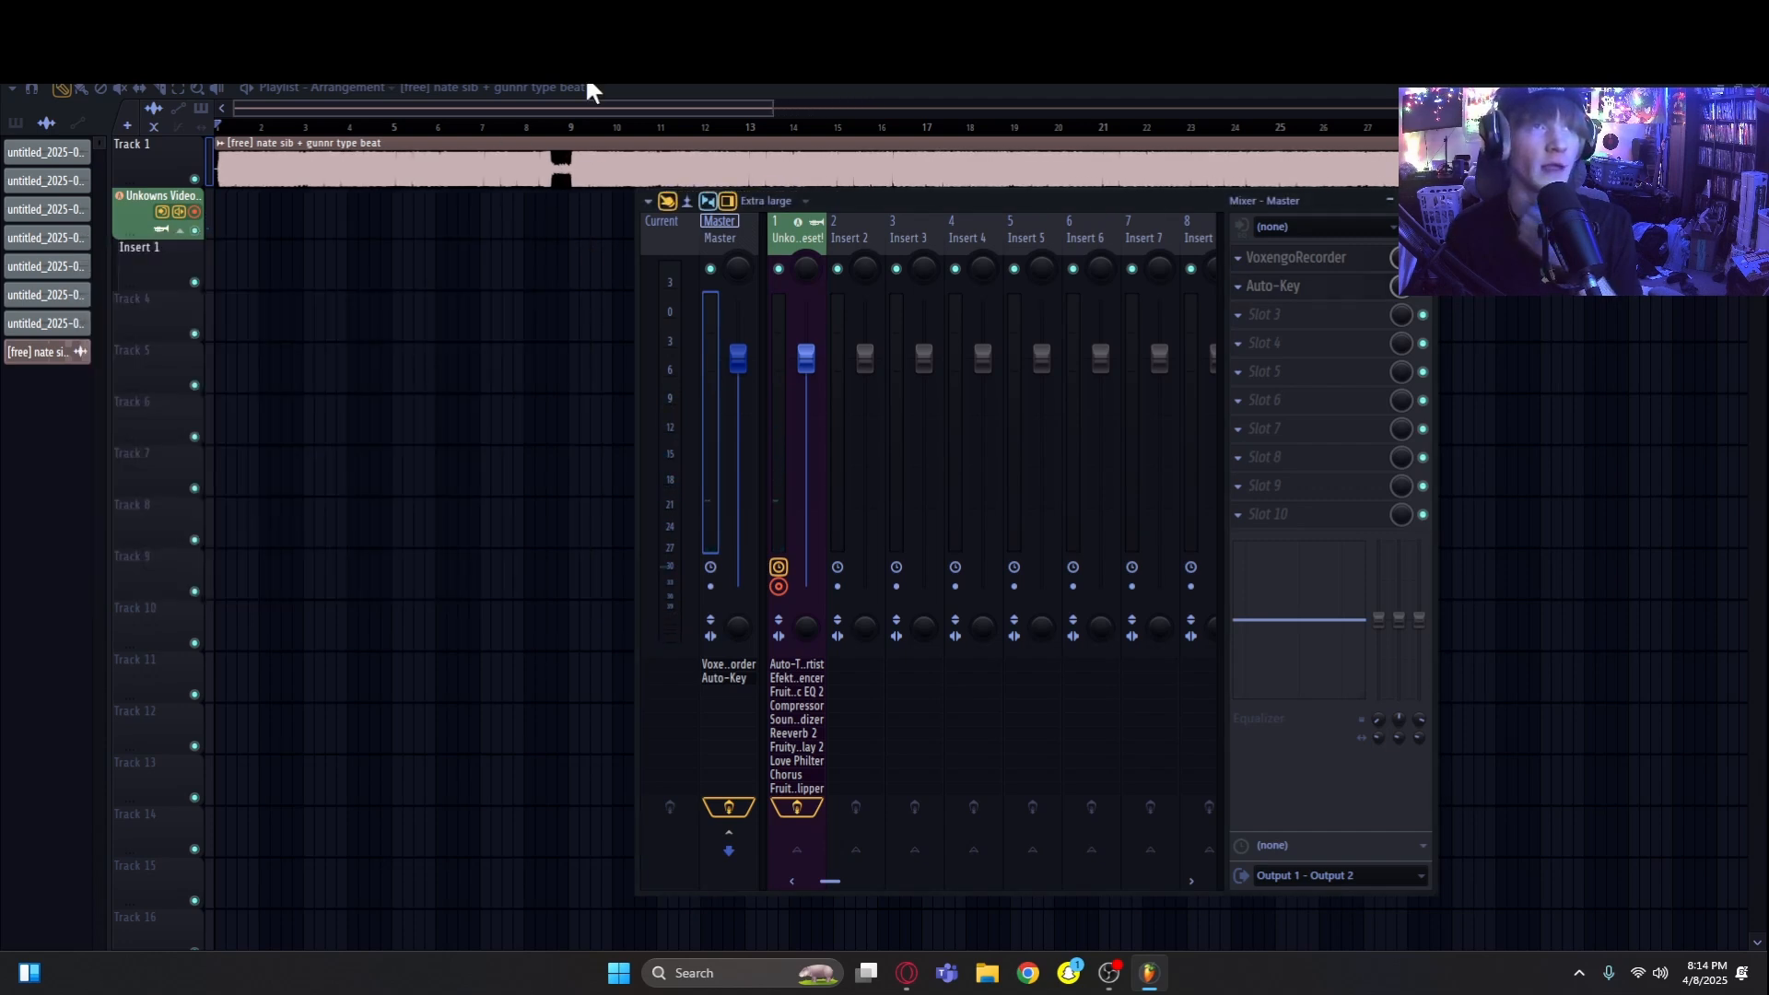
{"action": "left_click_drag", "start_coordinate": [1061, 199], "coordinate": [826, 208]}
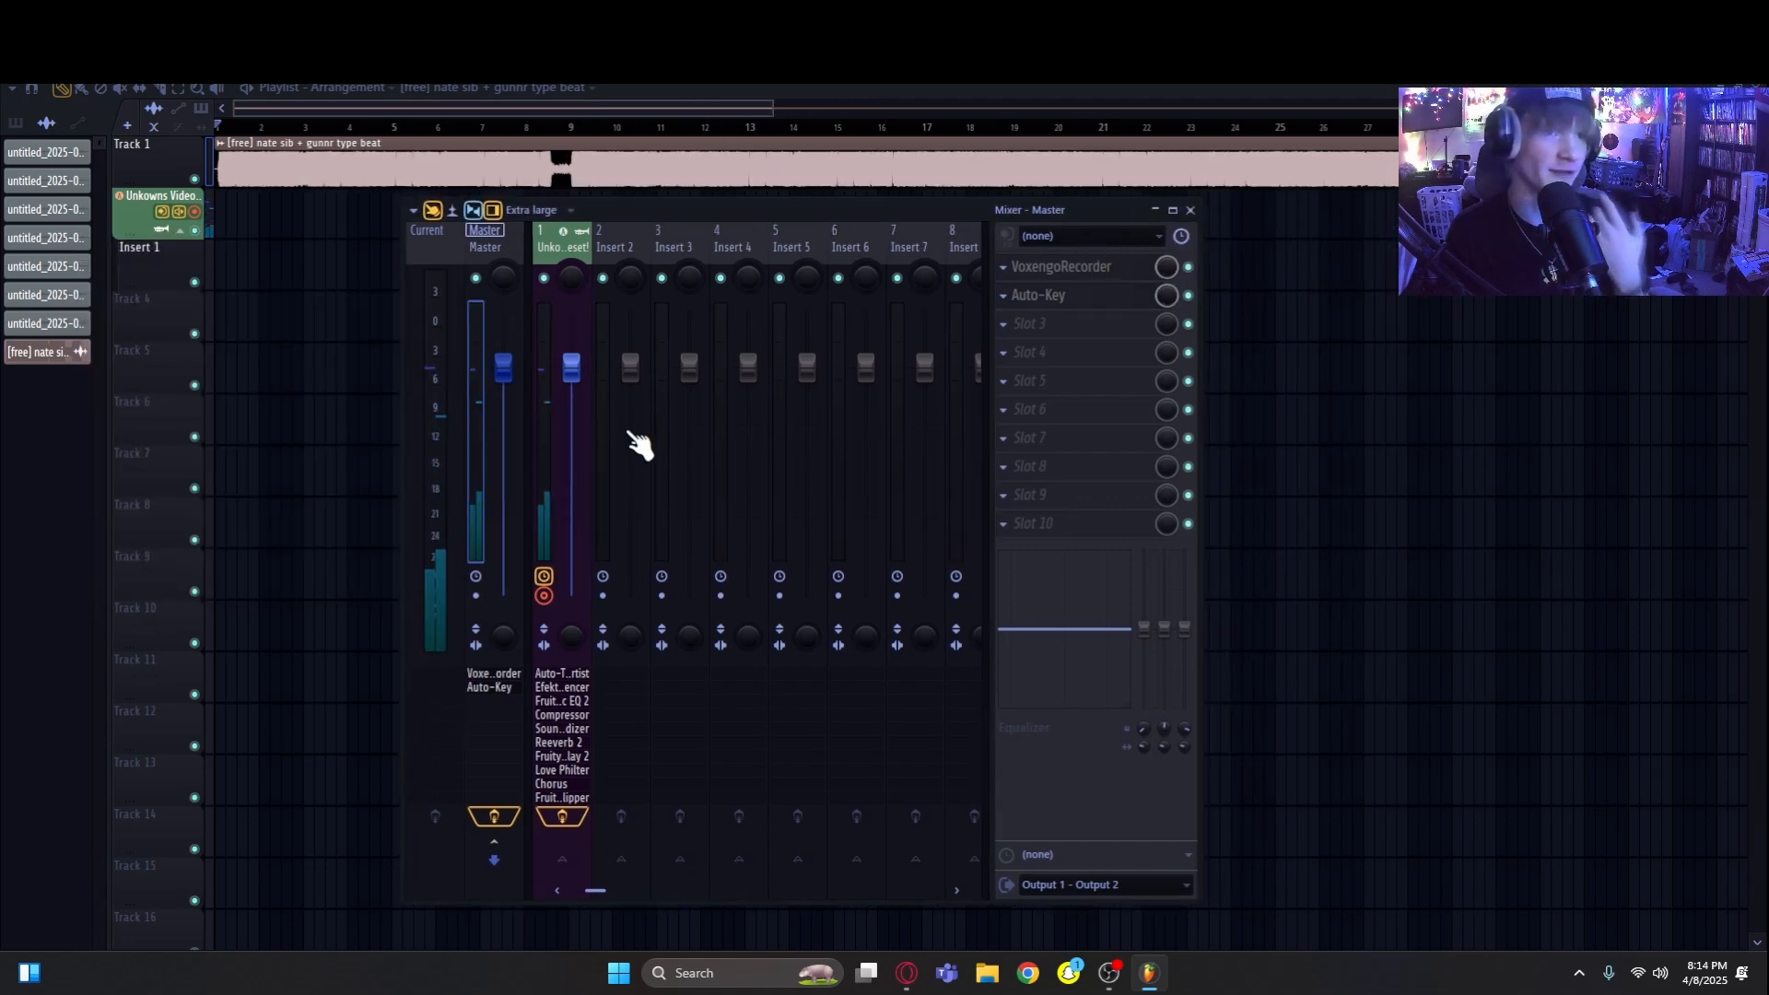
Step: Check Auto-Tune Artist's key and scale on the vocal track against the beat's key in Auto-Key on the master, and close the mixer
{"action": "left_click", "coordinate": [544, 440]}
{"action": "left_click", "coordinate": [1104, 272]}
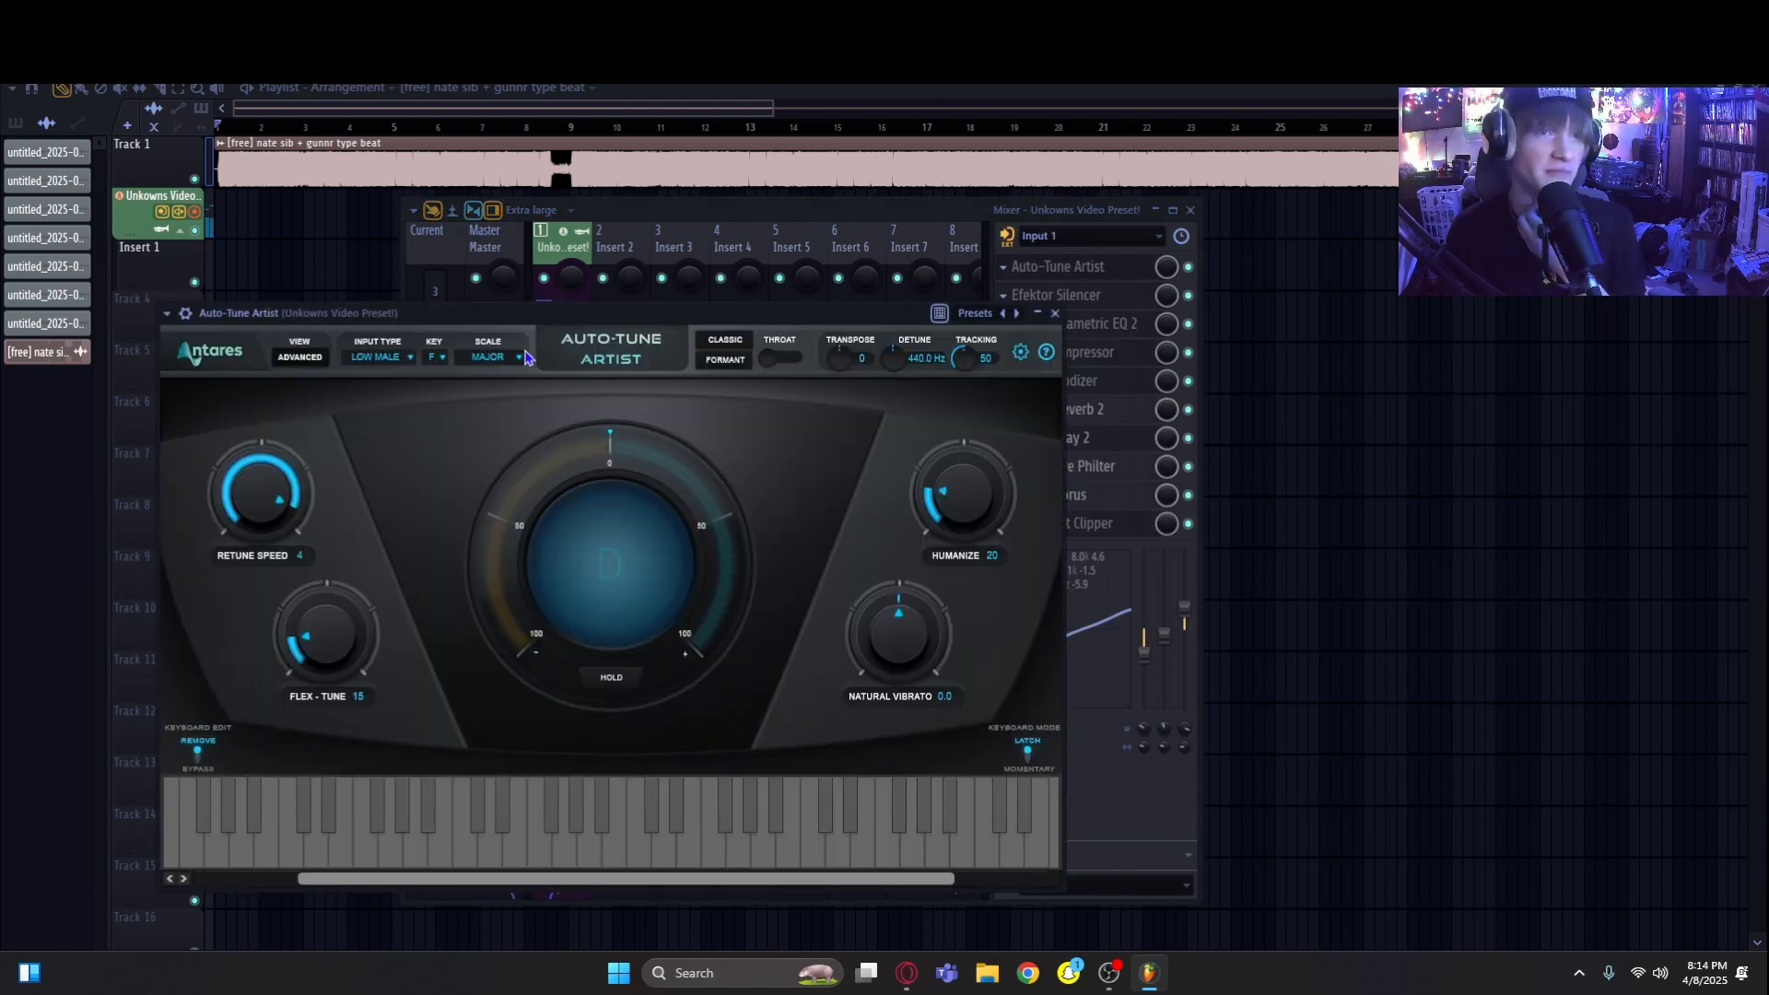
{"action": "left_click", "coordinate": [1055, 314]}
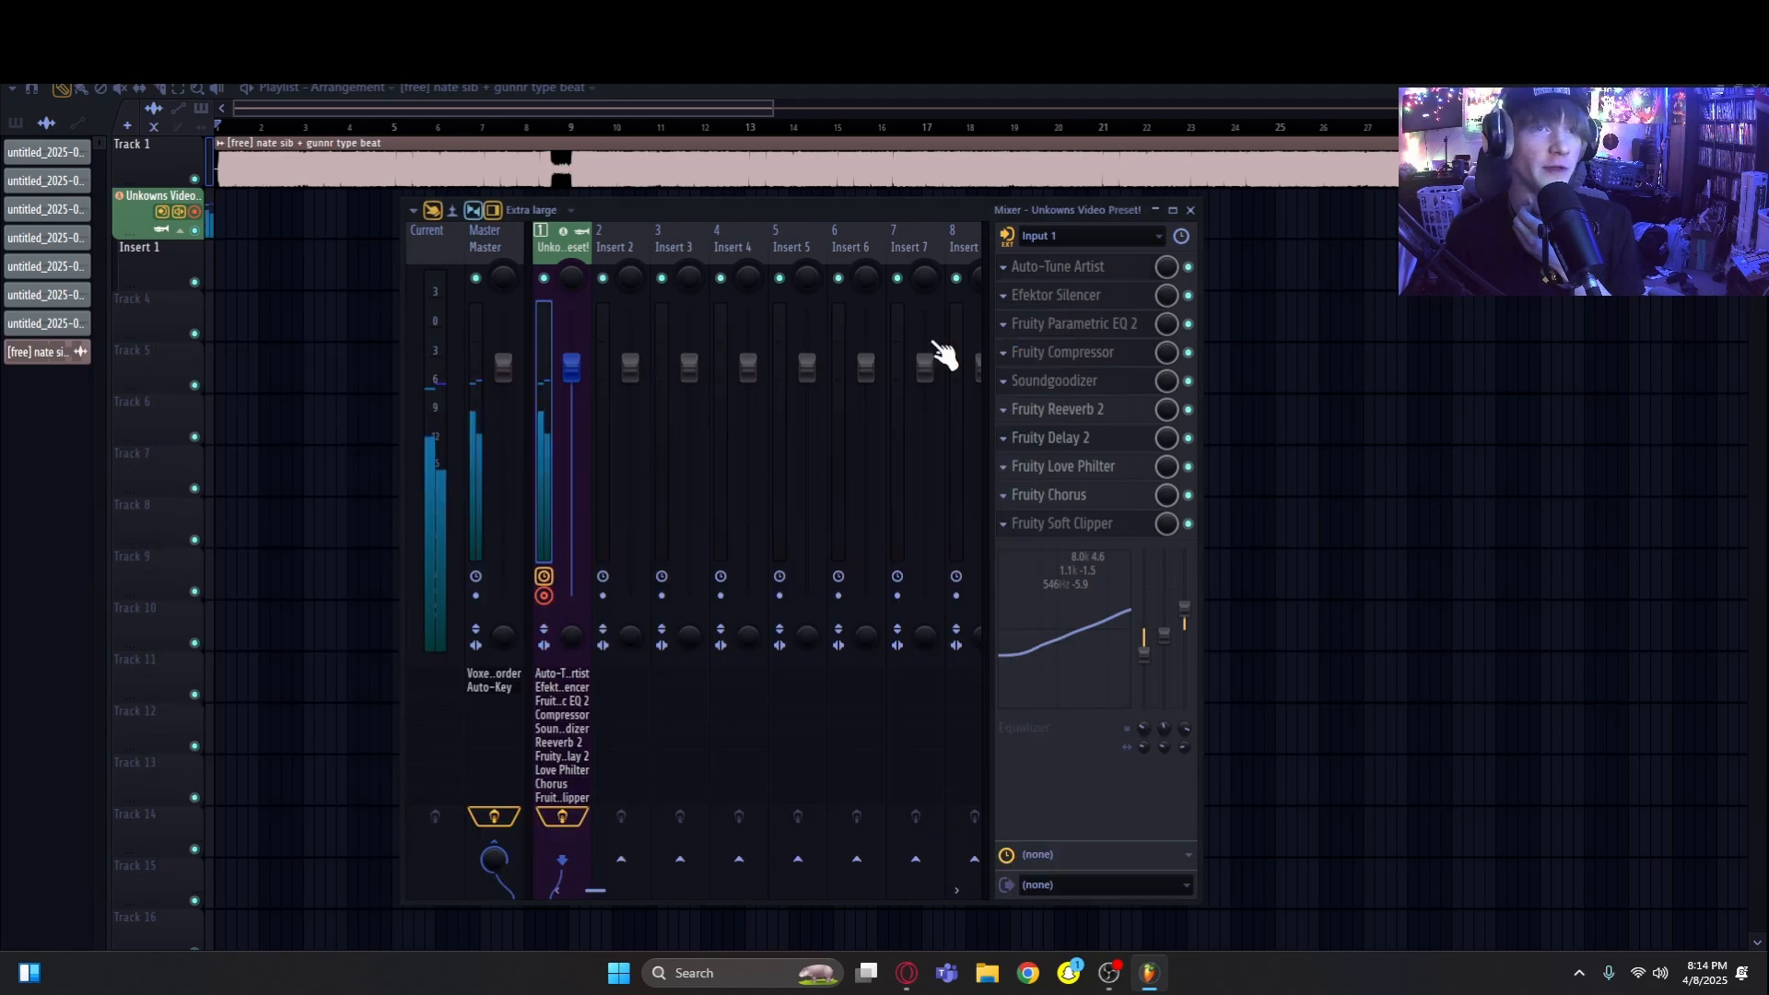
{"action": "left_click", "coordinate": [477, 458]}
{"action": "left_click", "coordinate": [1060, 298]}
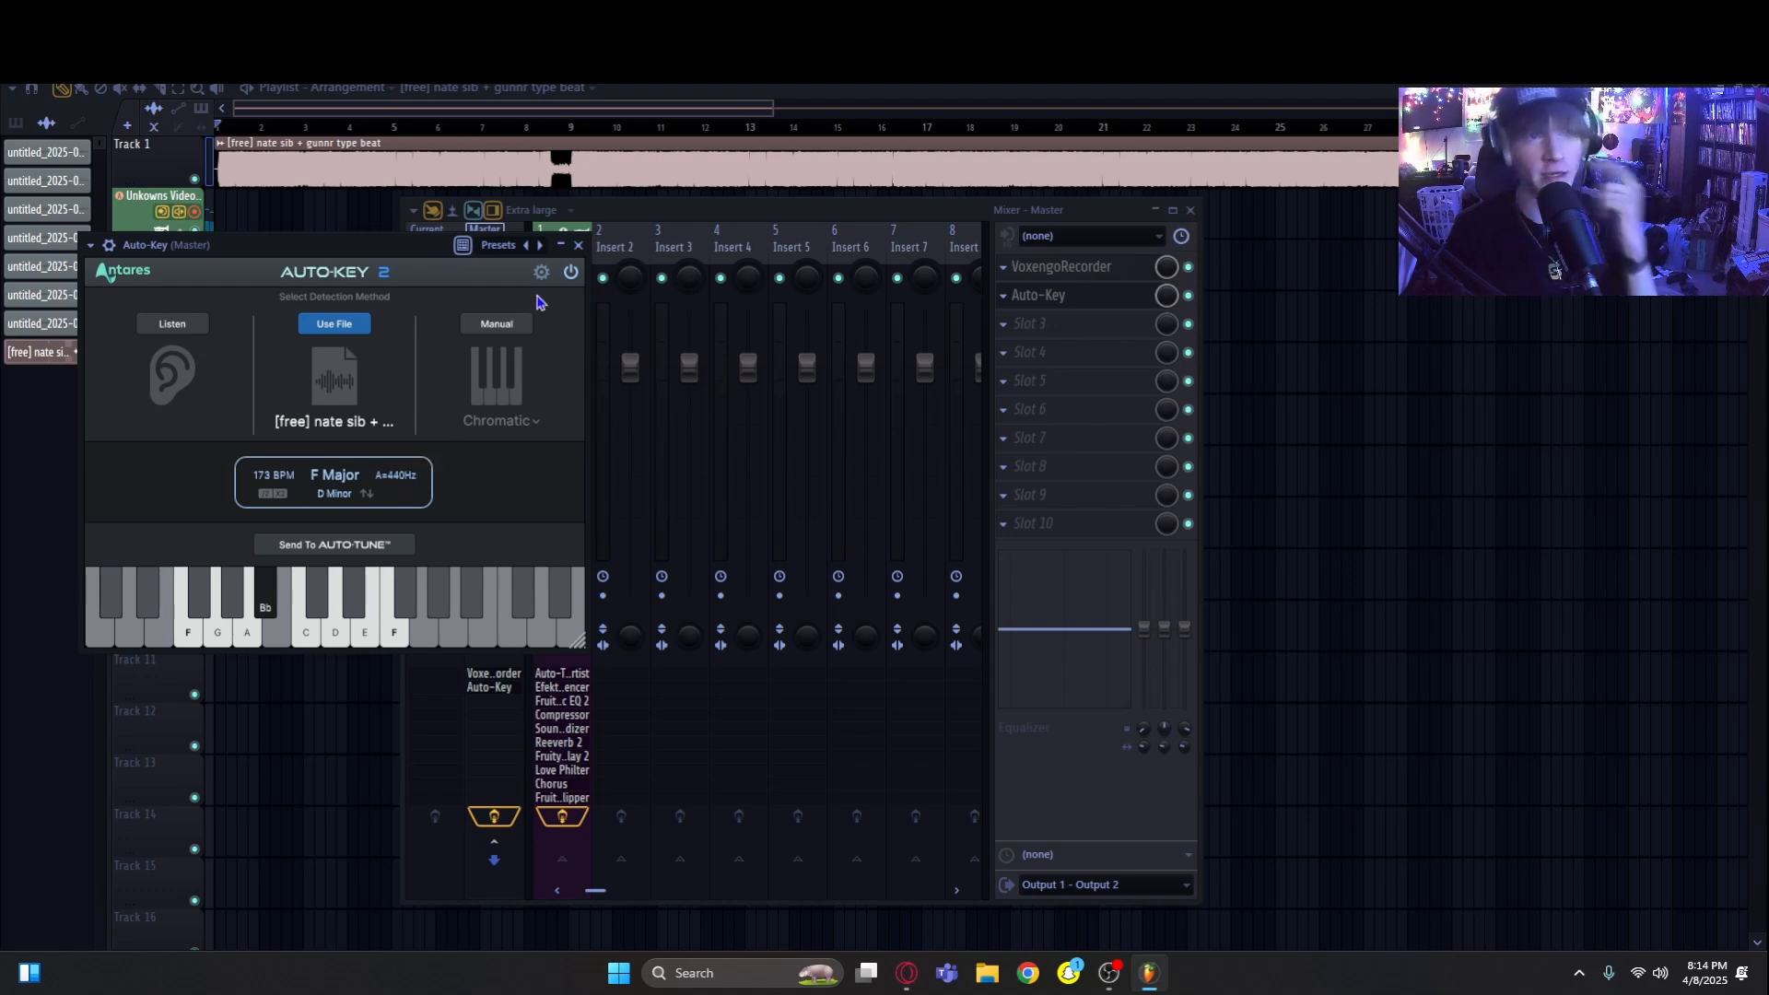
{"action": "left_click", "coordinate": [579, 246]}
{"action": "left_click", "coordinate": [1190, 210]}
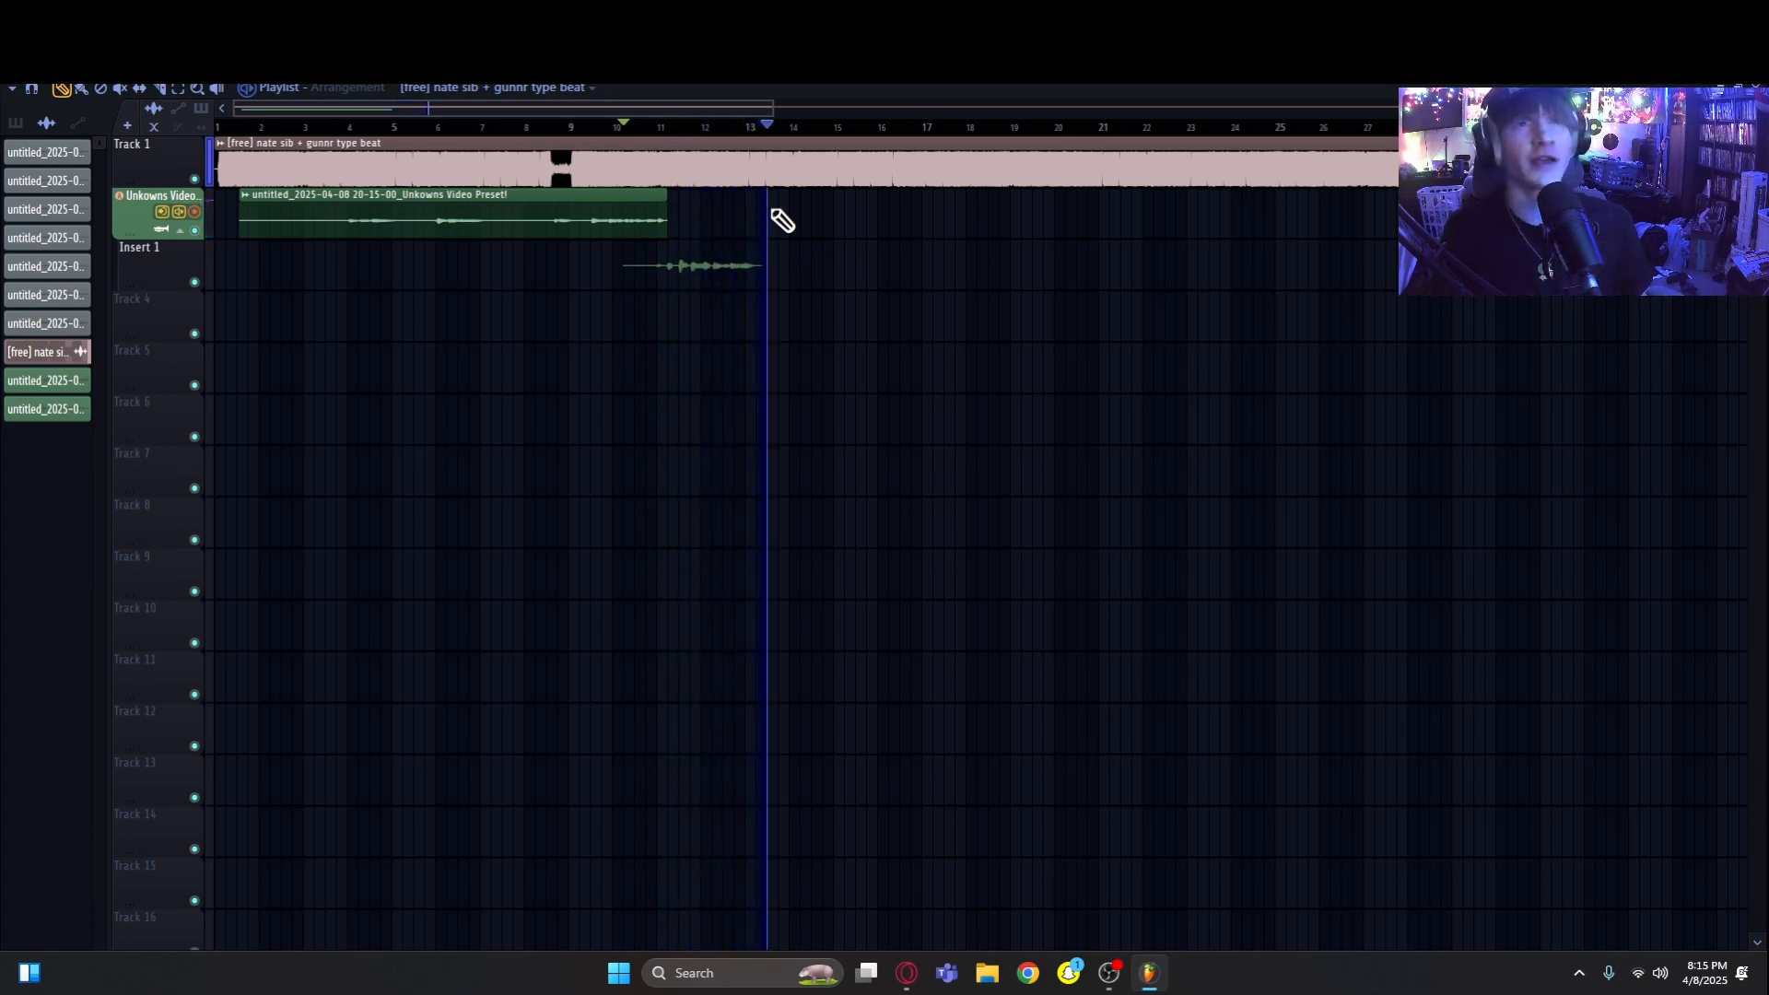
Step: Record two vocal takes over the beat on the preset track, starting at about bars 11.5 and 13.5
{"action": "key", "text": "space"}
{"action": "key", "text": "space"}
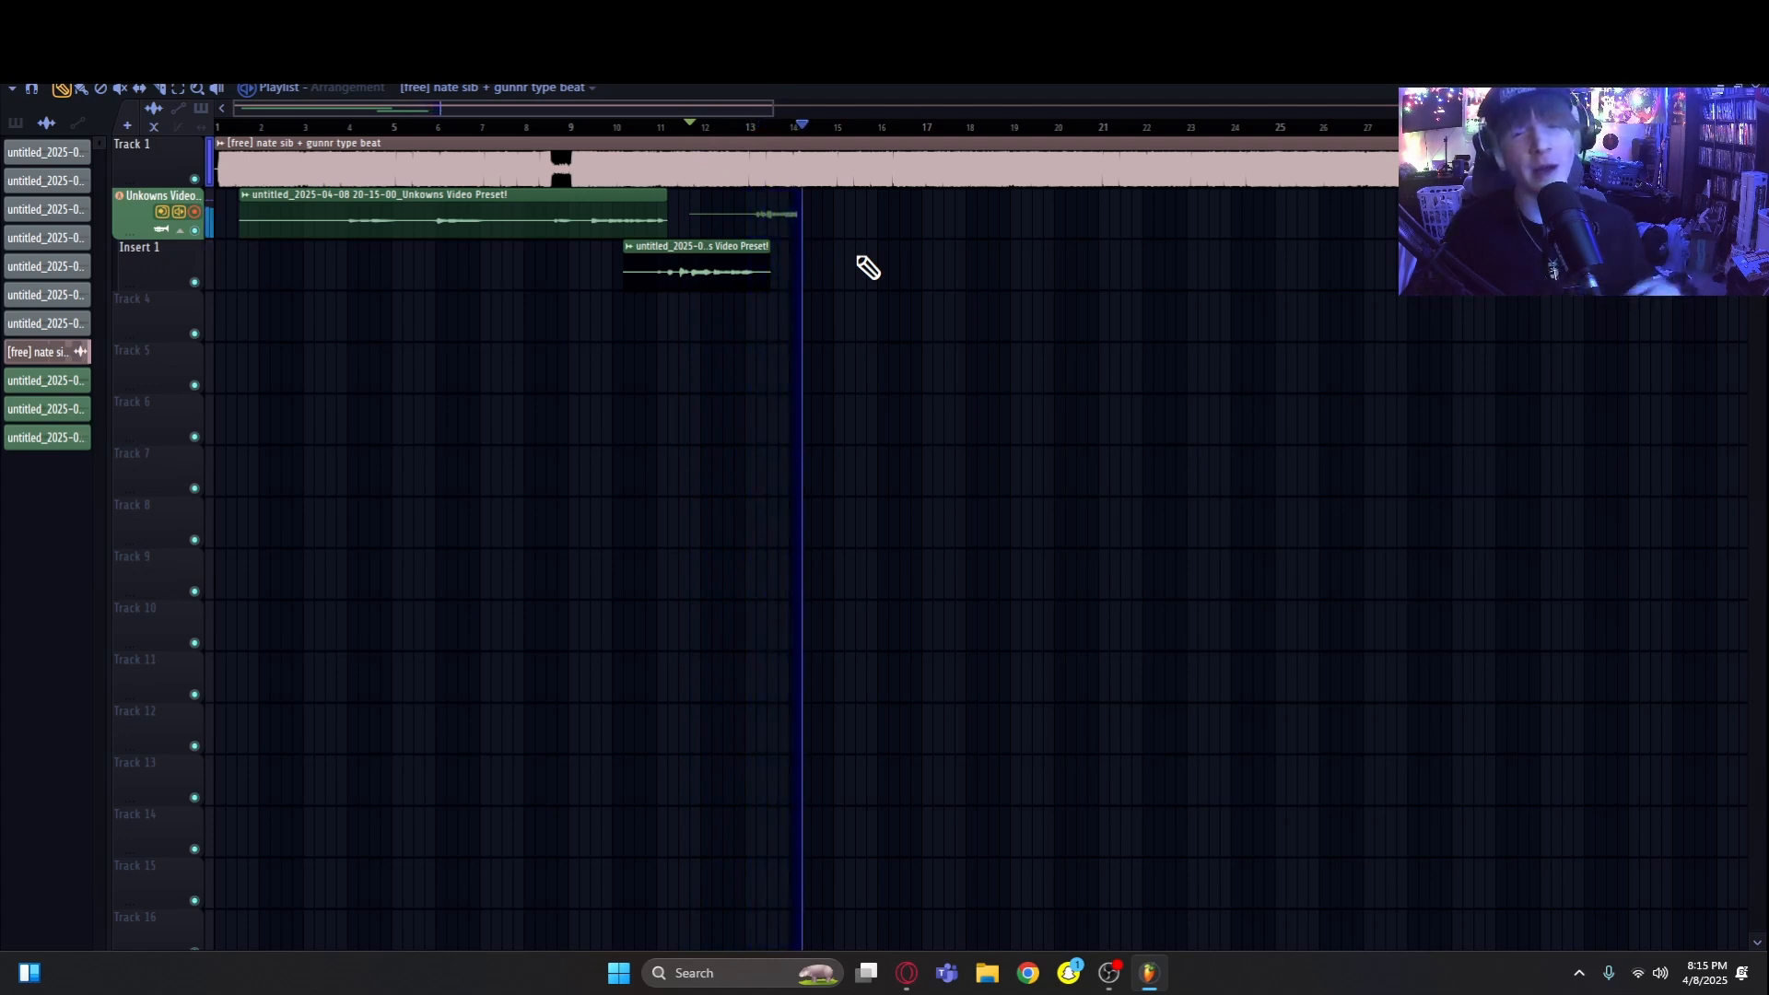
{"action": "left_click", "coordinate": [770, 127]}
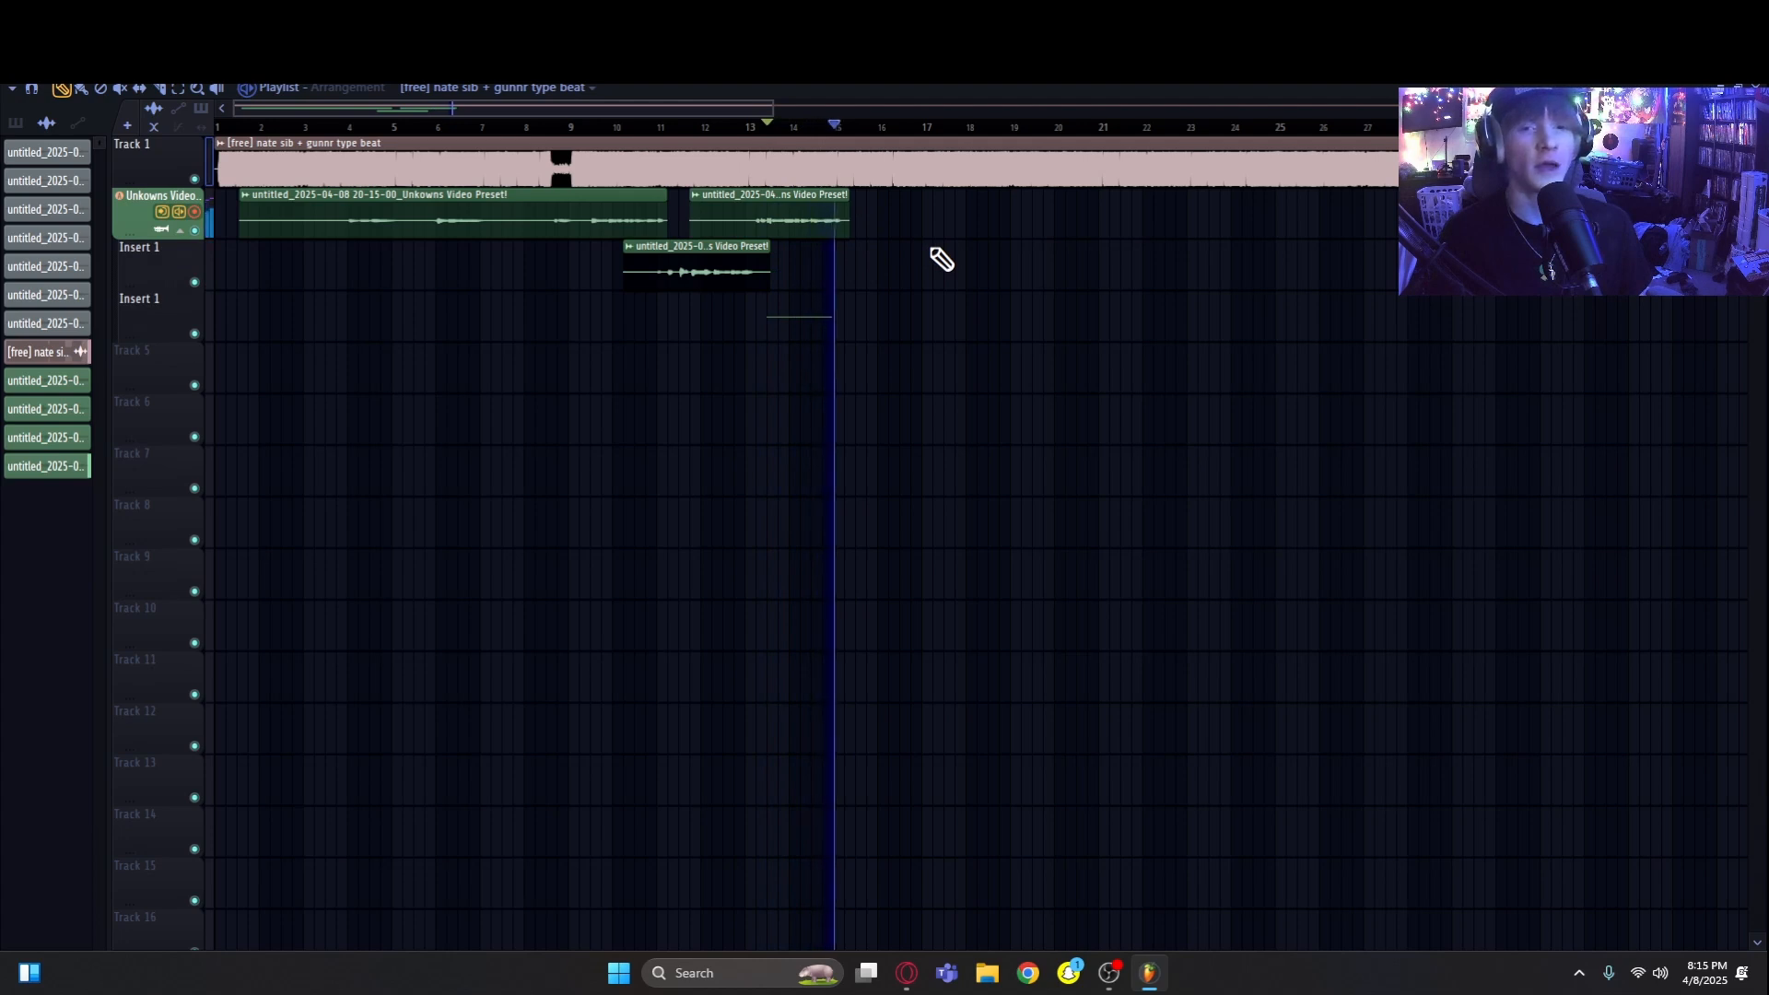
{"action": "key", "text": "space"}
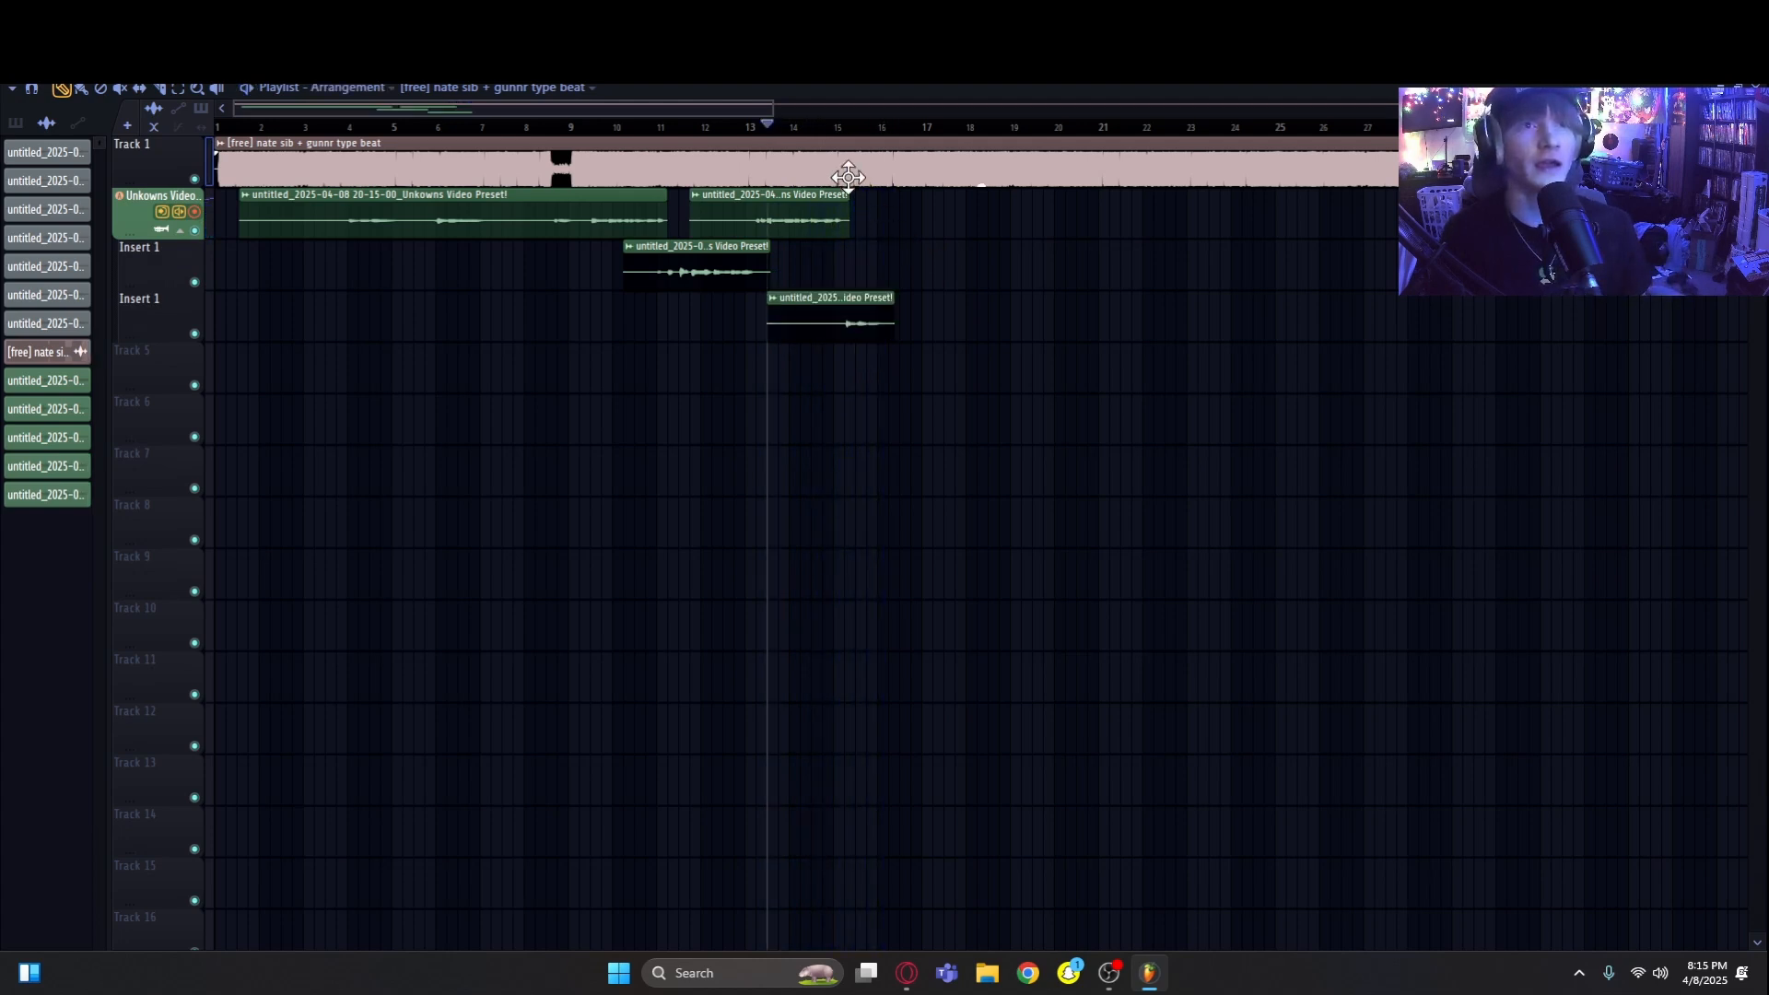
Step: Record three short overlapping vocal takes over the beat, each starting around bar 15
{"action": "left_click", "coordinate": [850, 130]}
{"action": "key", "text": "space"}
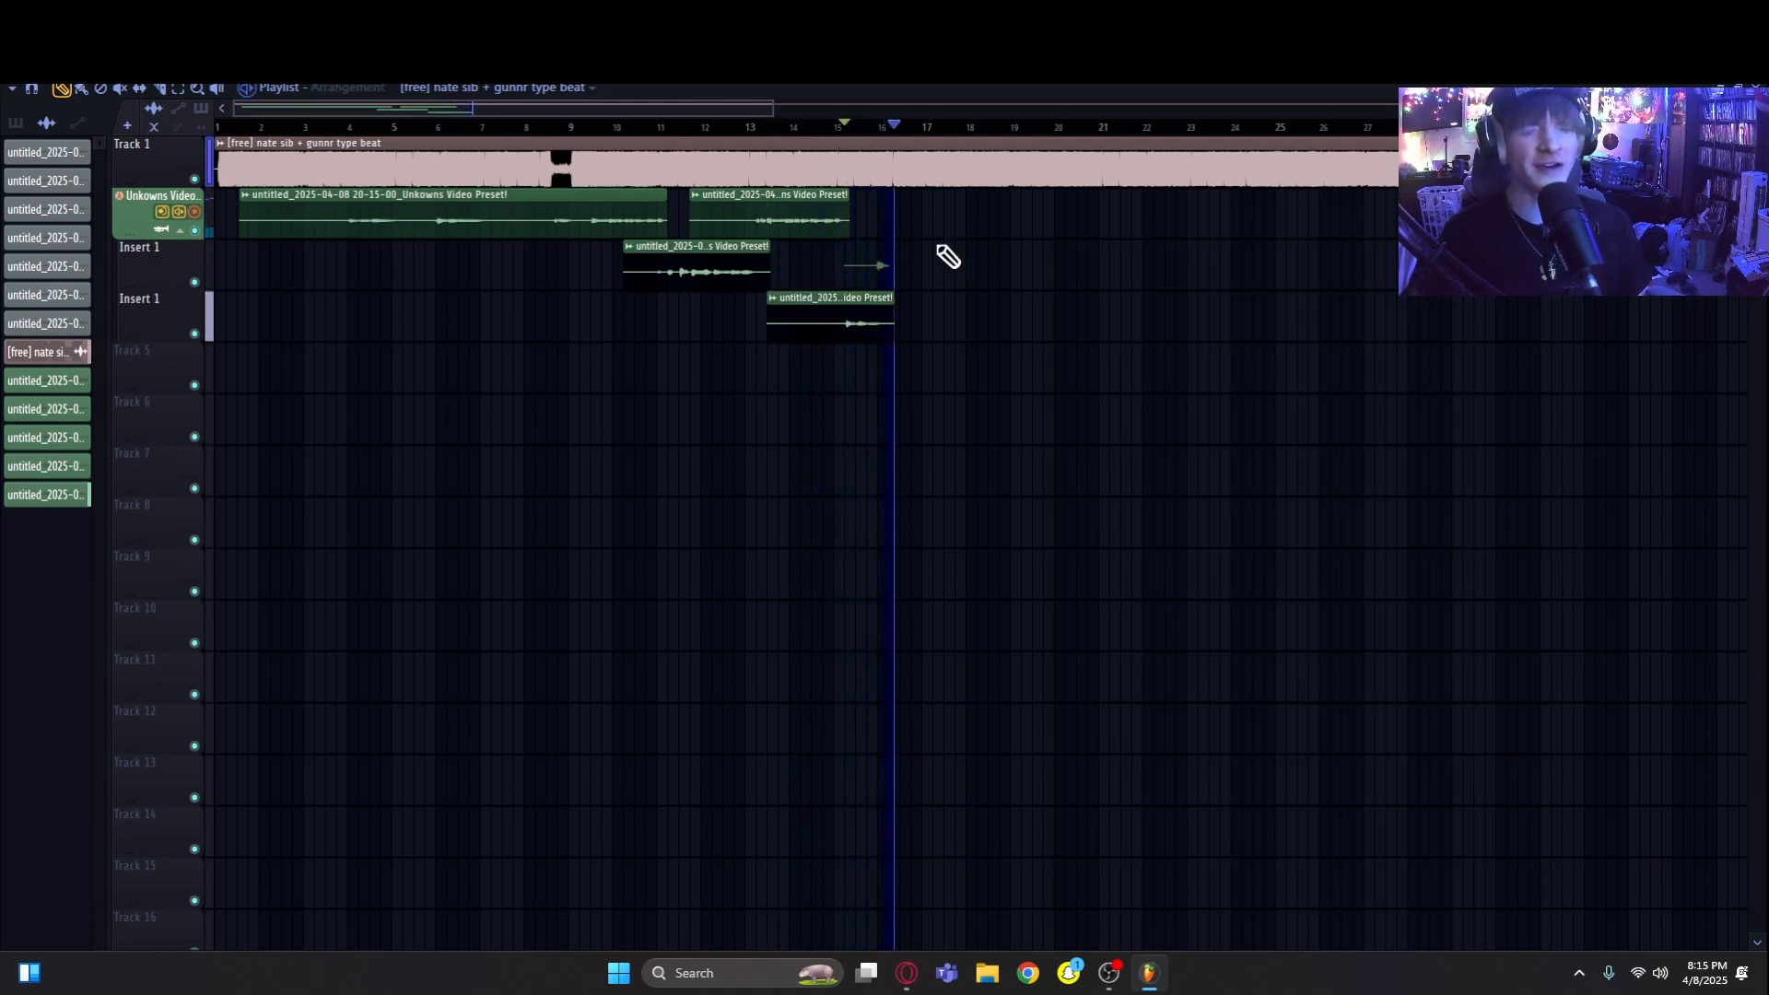
{"action": "left_click_drag", "start_coordinate": [888, 130], "coordinate": [875, 134]}
{"action": "key", "text": "space"}
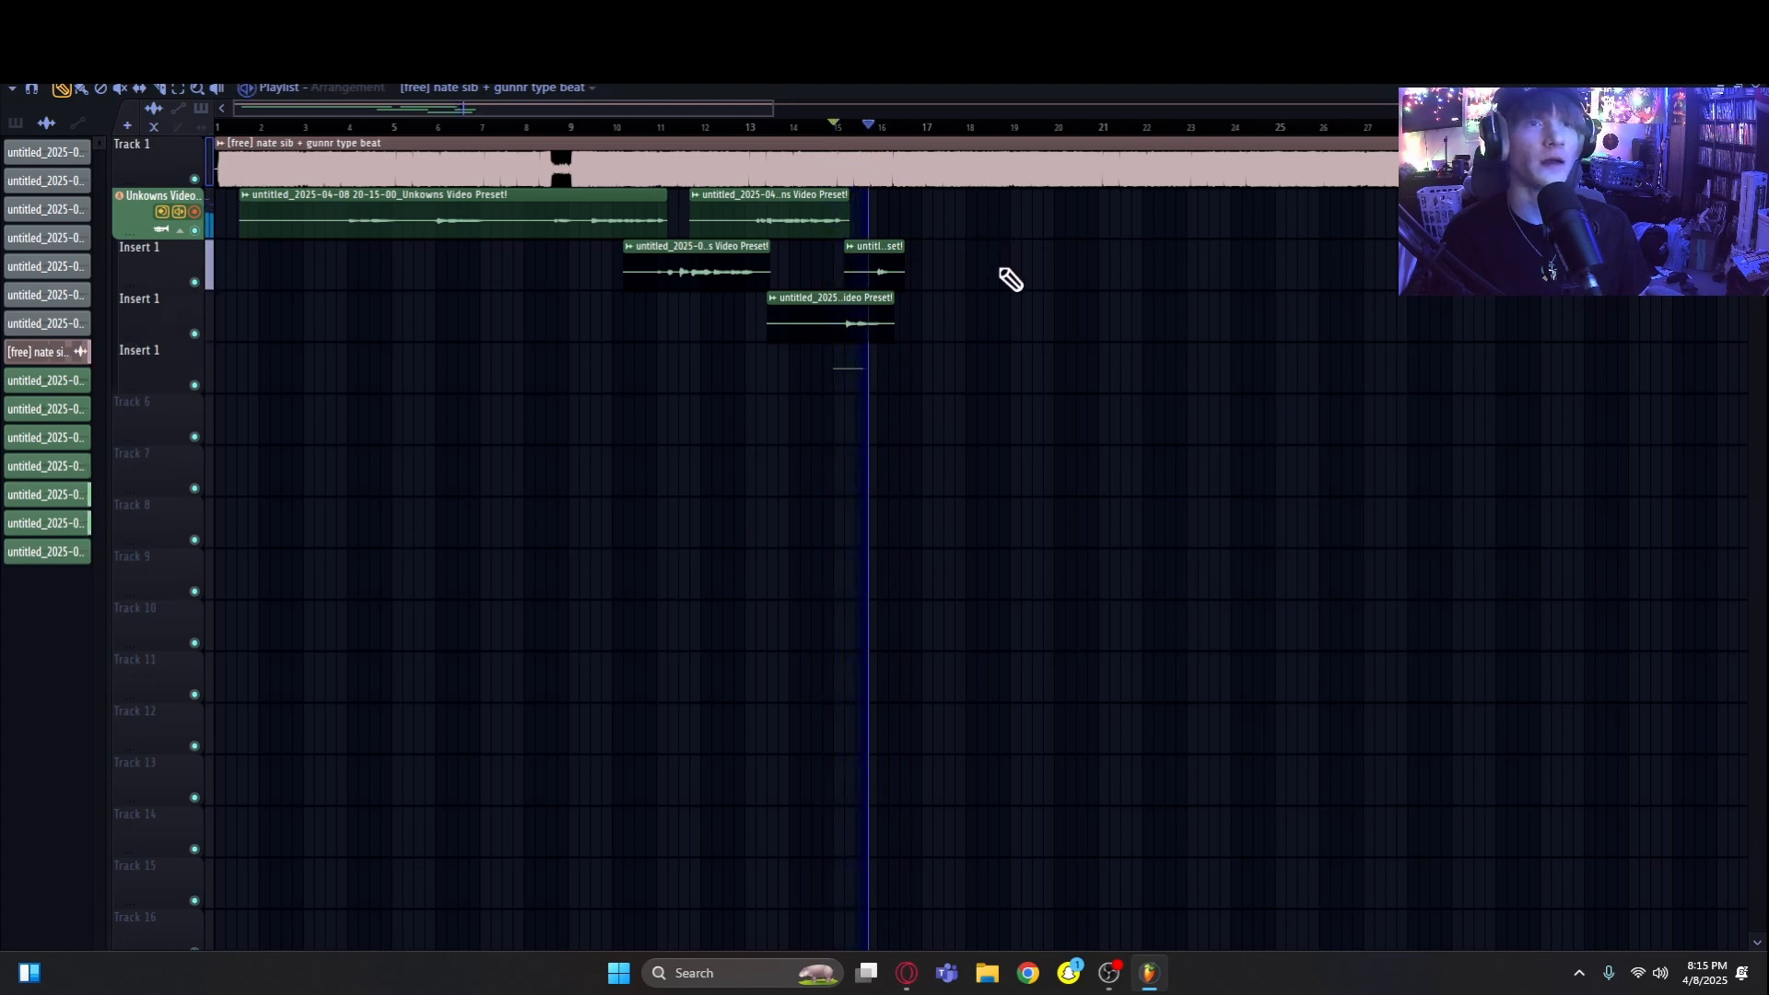
{"action": "key", "text": "space"}
{"action": "left_click", "coordinate": [858, 130]}
{"action": "key", "text": "space"}
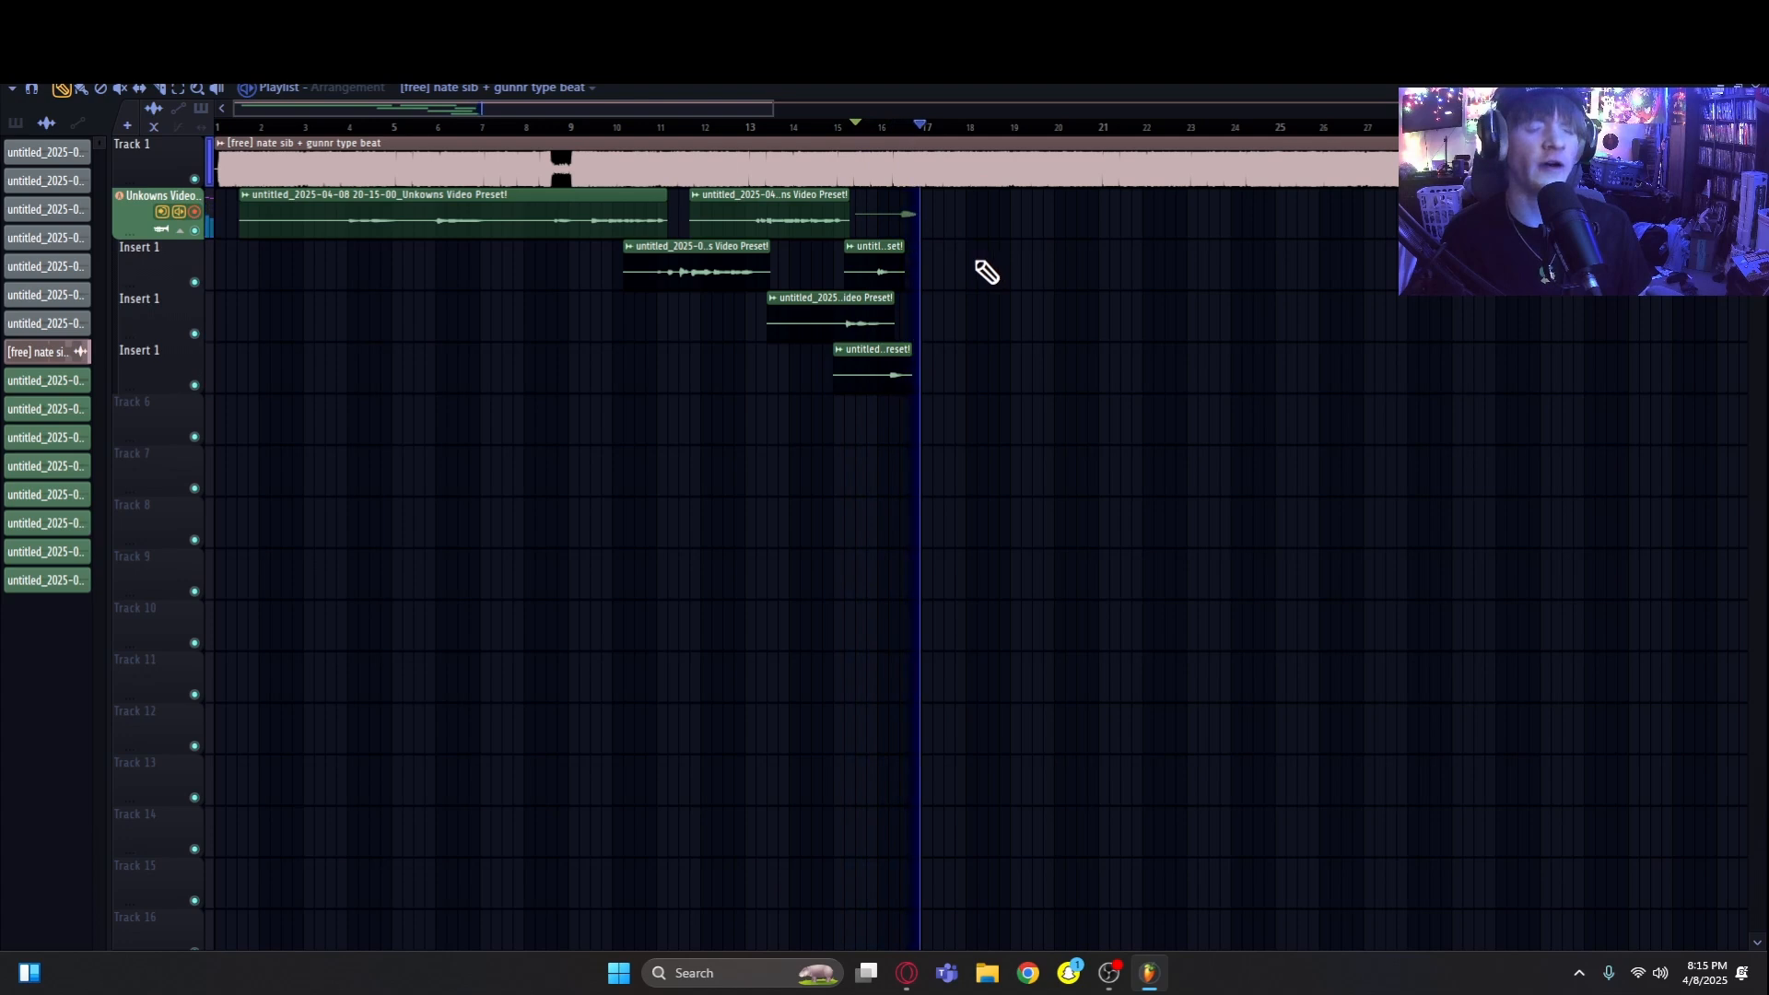
{"action": "key", "text": "space"}
Step: Record two more vocal takes over the beat, starting at about bars 16 and 17.5
{"action": "key", "text": "space"}
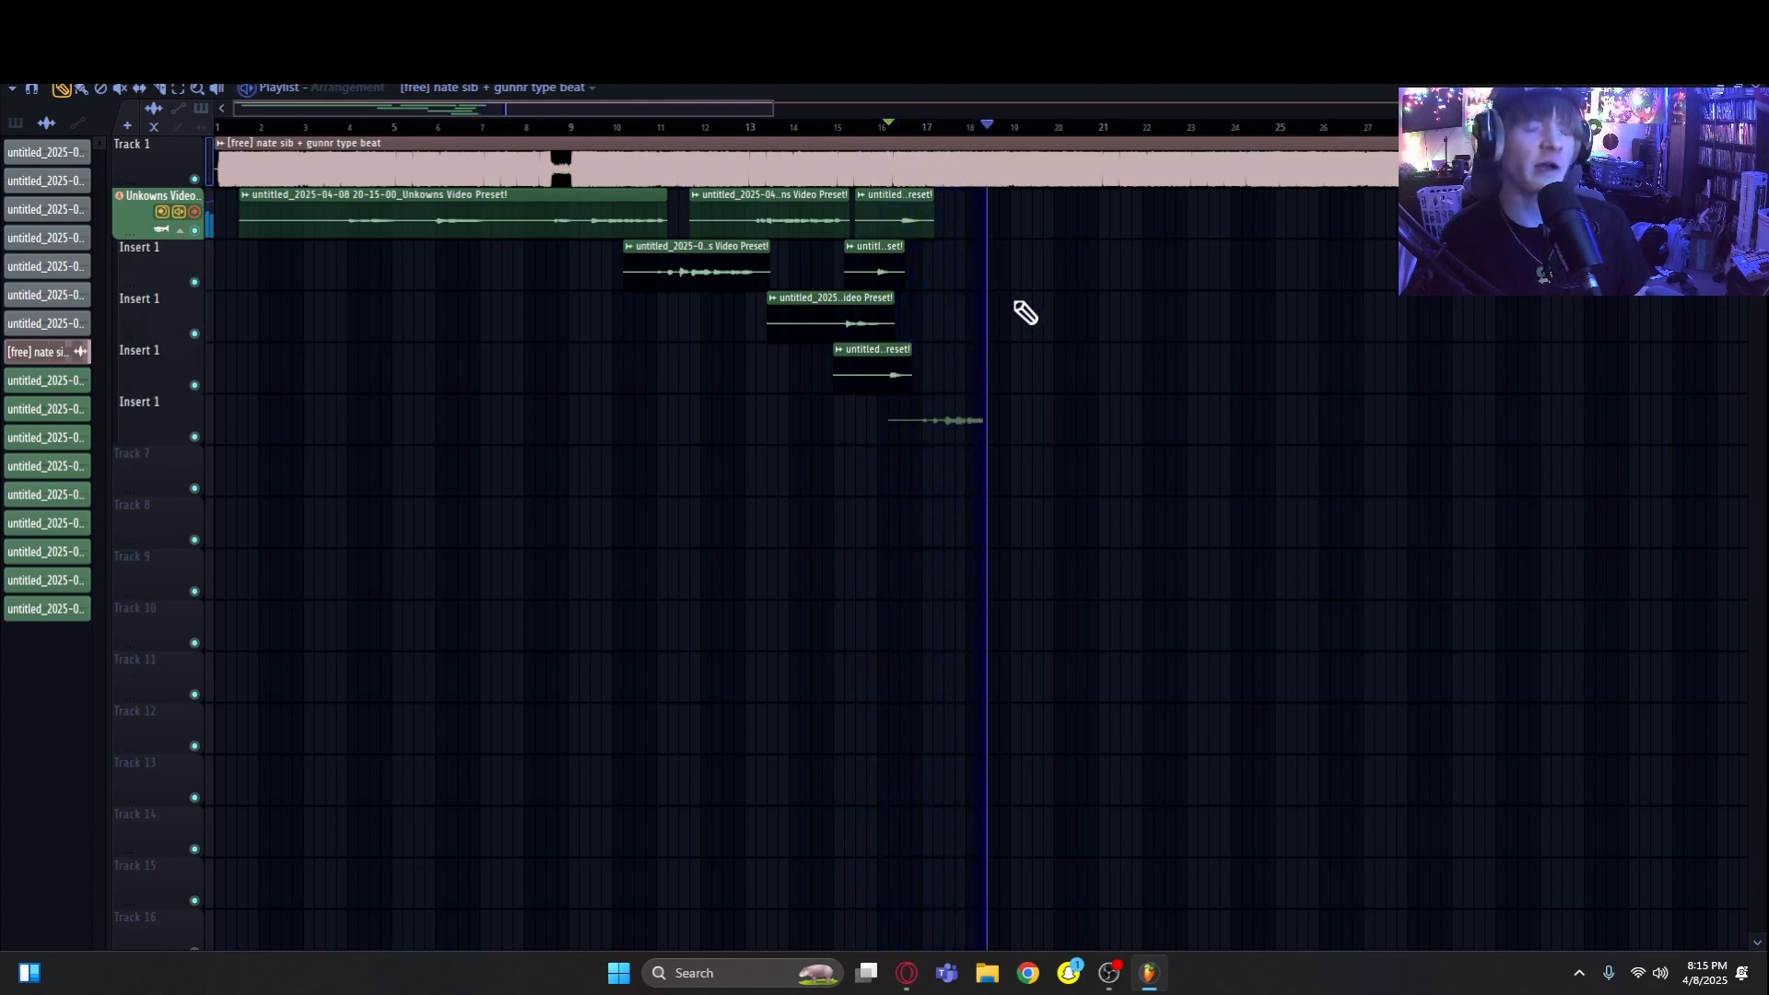
{"action": "key", "text": "space"}
{"action": "left_click", "coordinate": [948, 127]}
{"action": "key", "text": "space"}
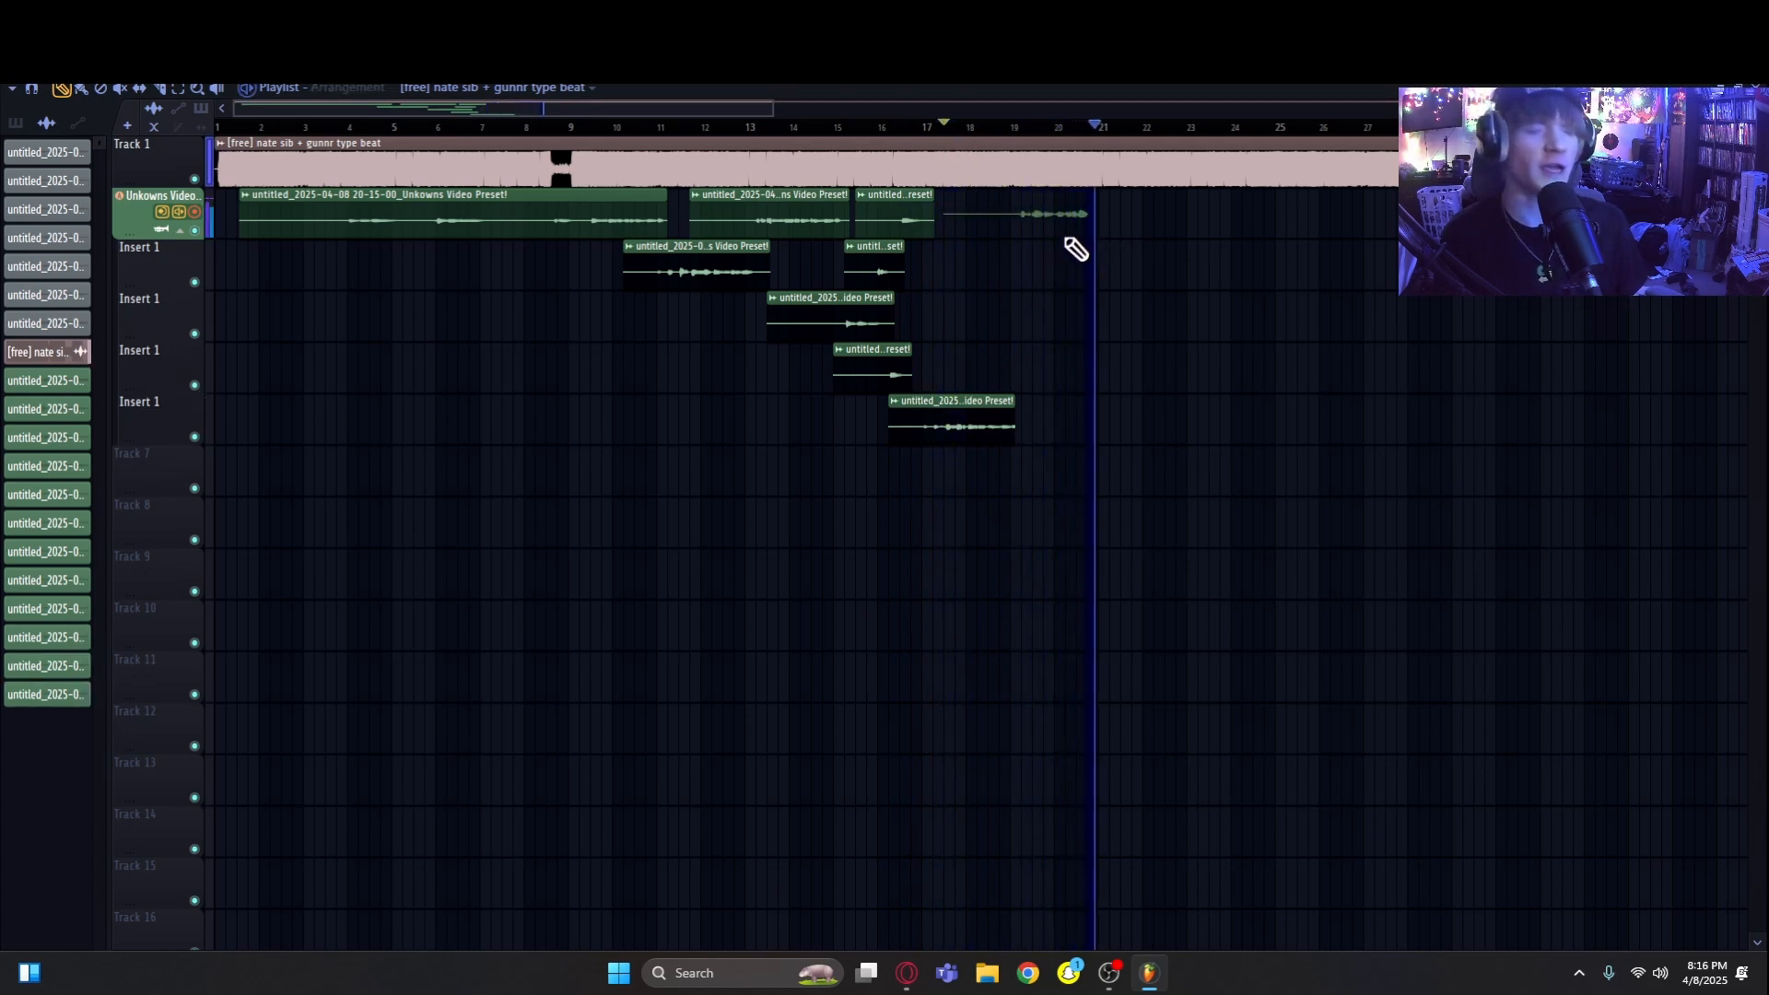
{"action": "key", "text": "space"}
Step: Record the next vocal take over the beat, restarting it from about bar 19
{"action": "left_click", "coordinate": [1048, 136]}
{"action": "key", "text": "space"}
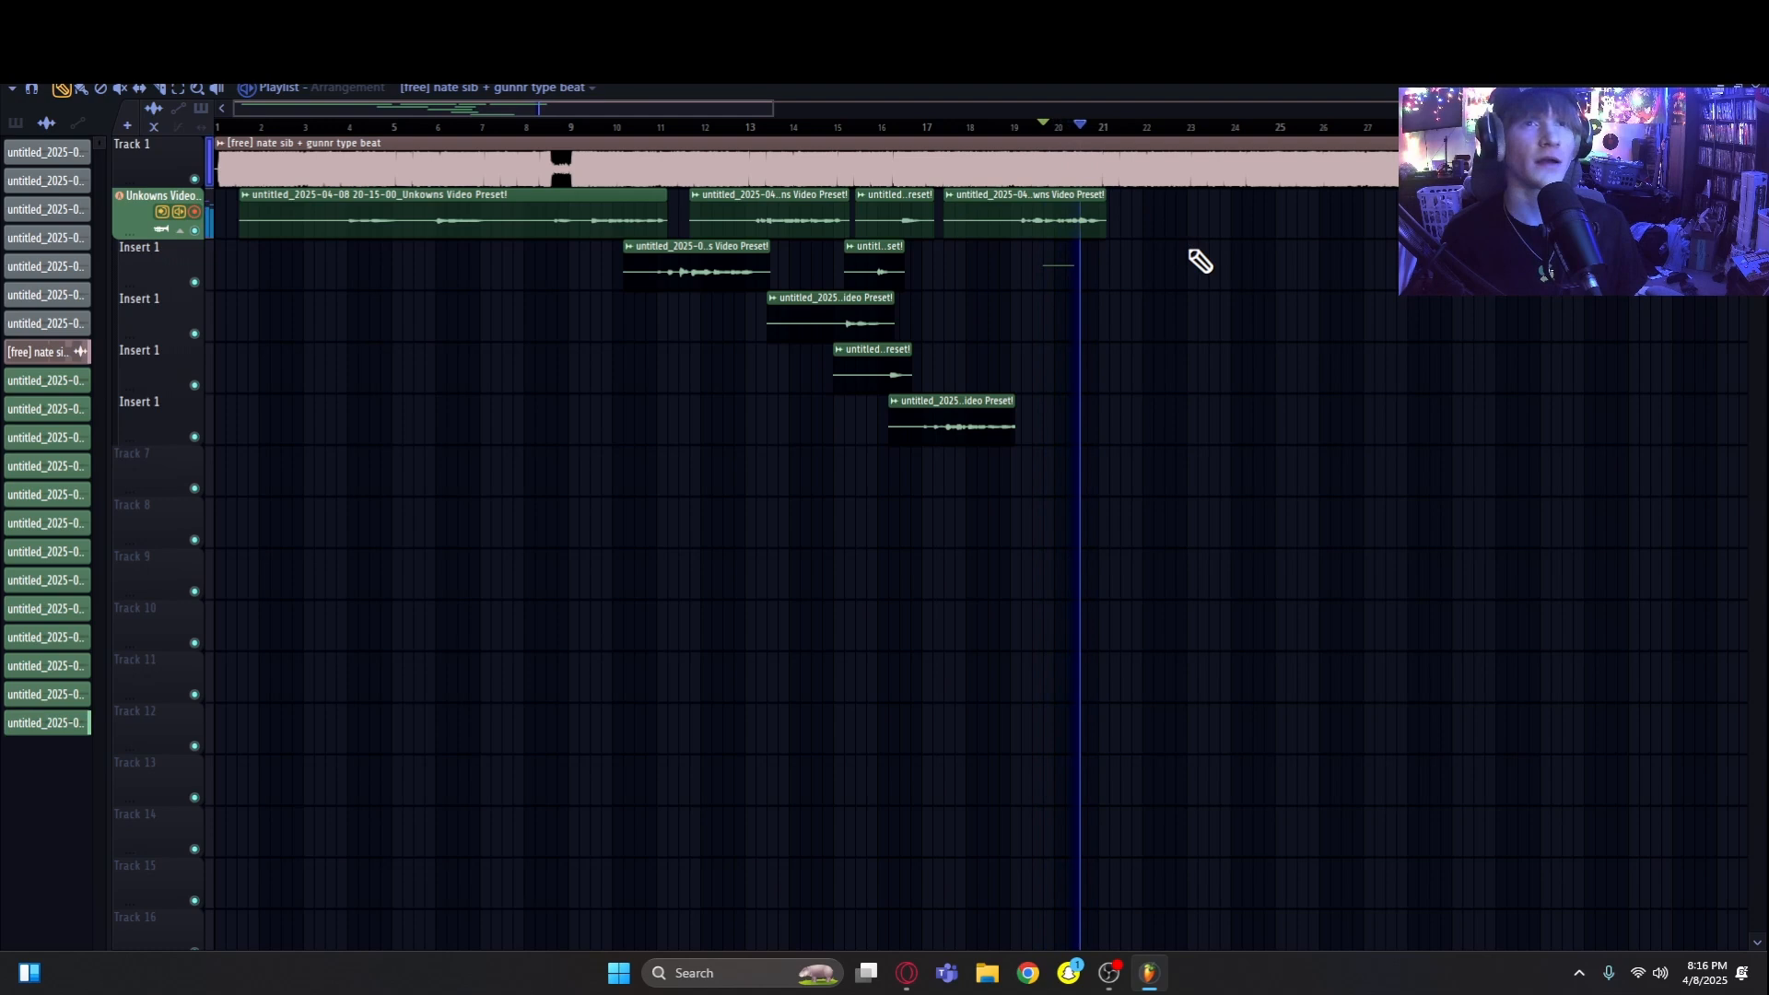
{"action": "key", "text": "space"}
{"action": "key", "text": "space"}
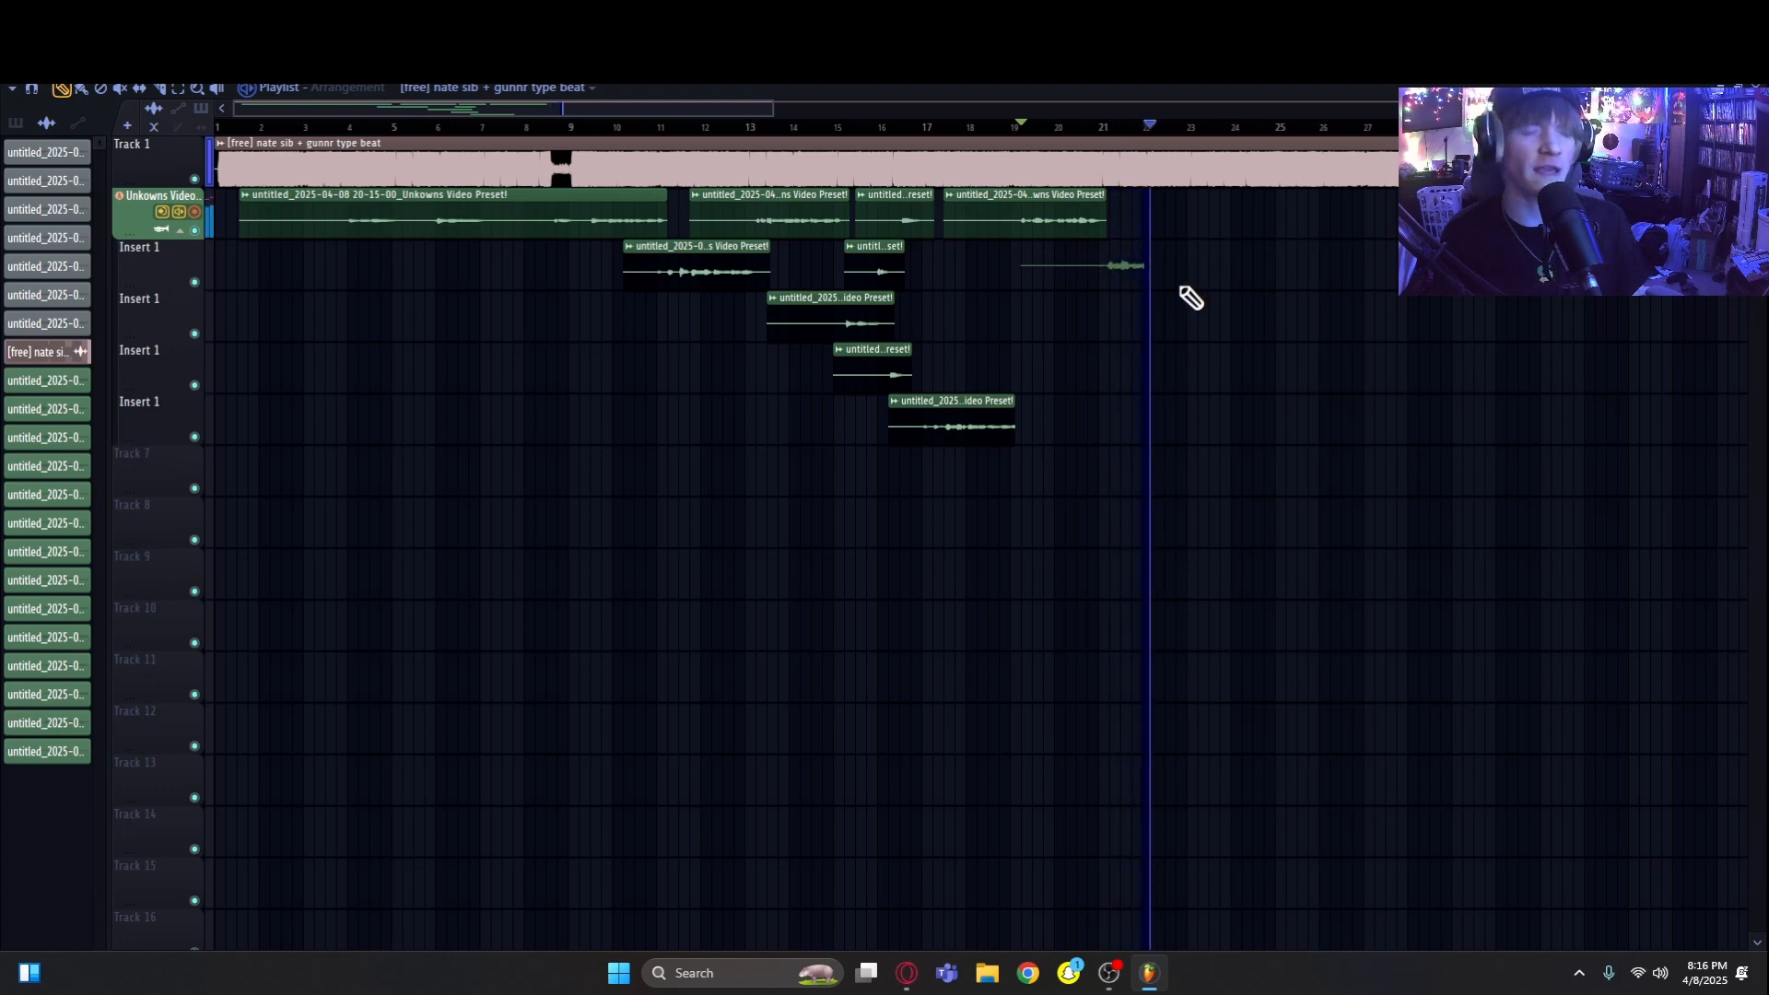
{"action": "key", "text": "space"}
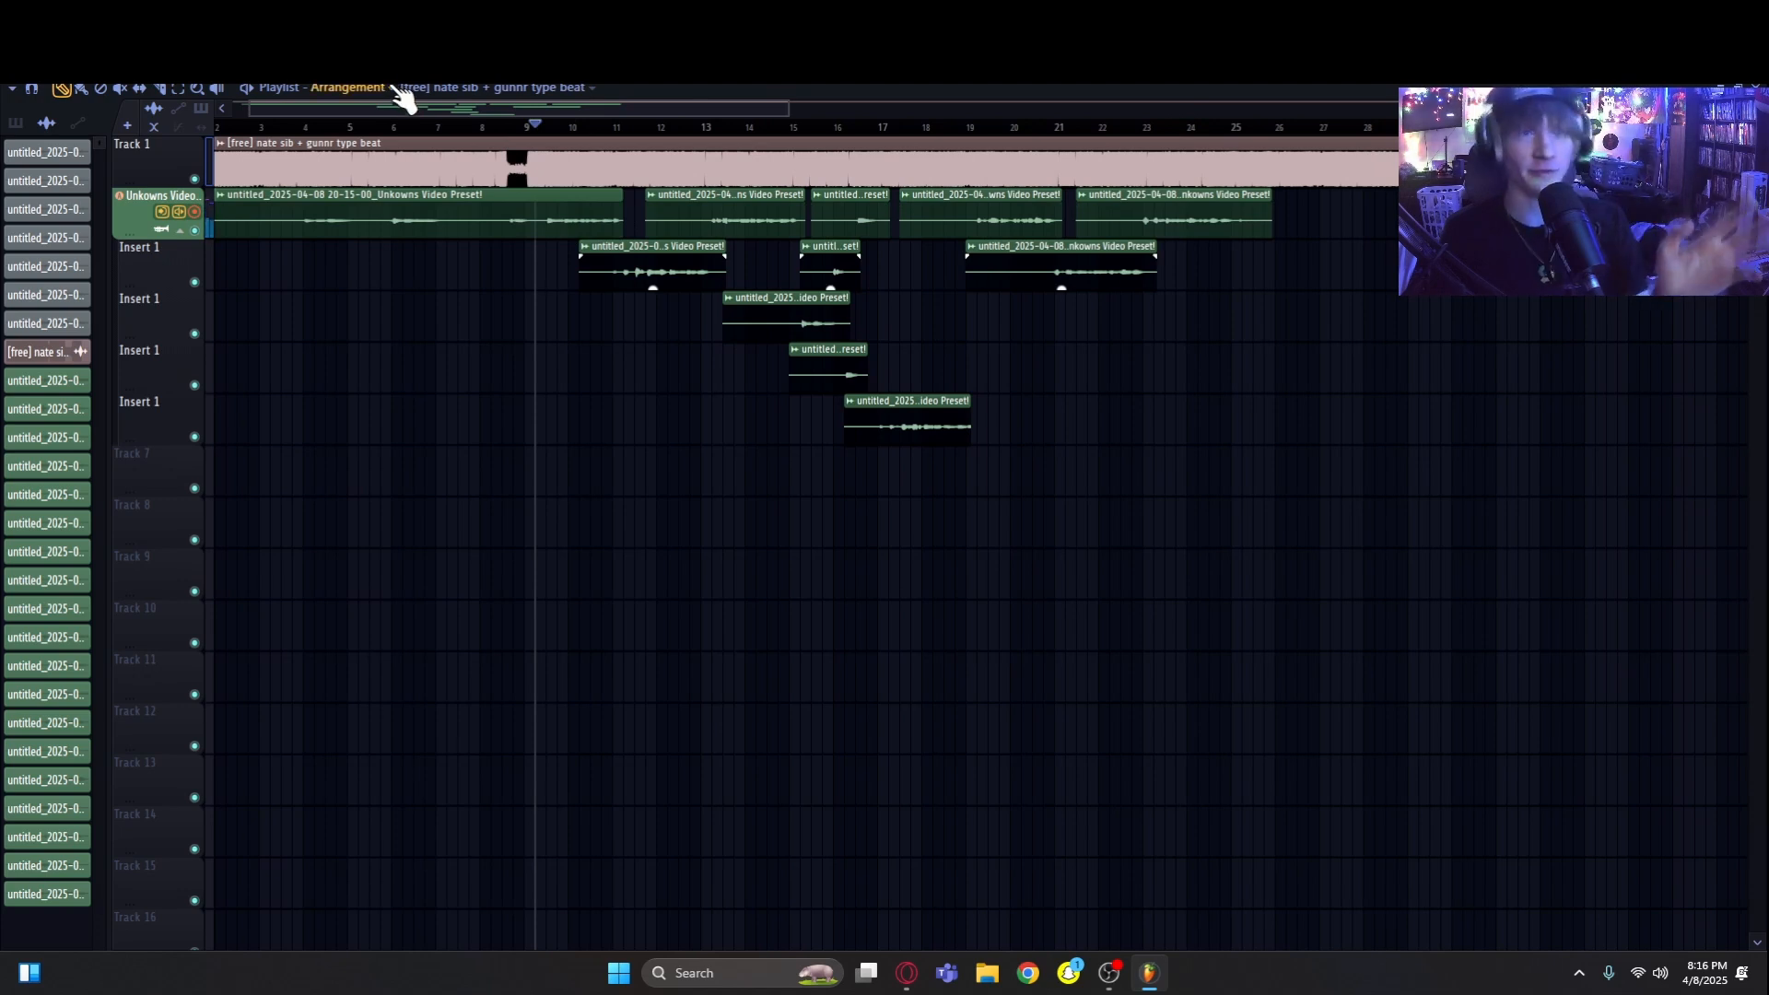
Step: Bypass all effects on the "Unkowns Video Preset!" mixer track and listen to the dry vocals over the beat
{"action": "key", "text": "F9"}
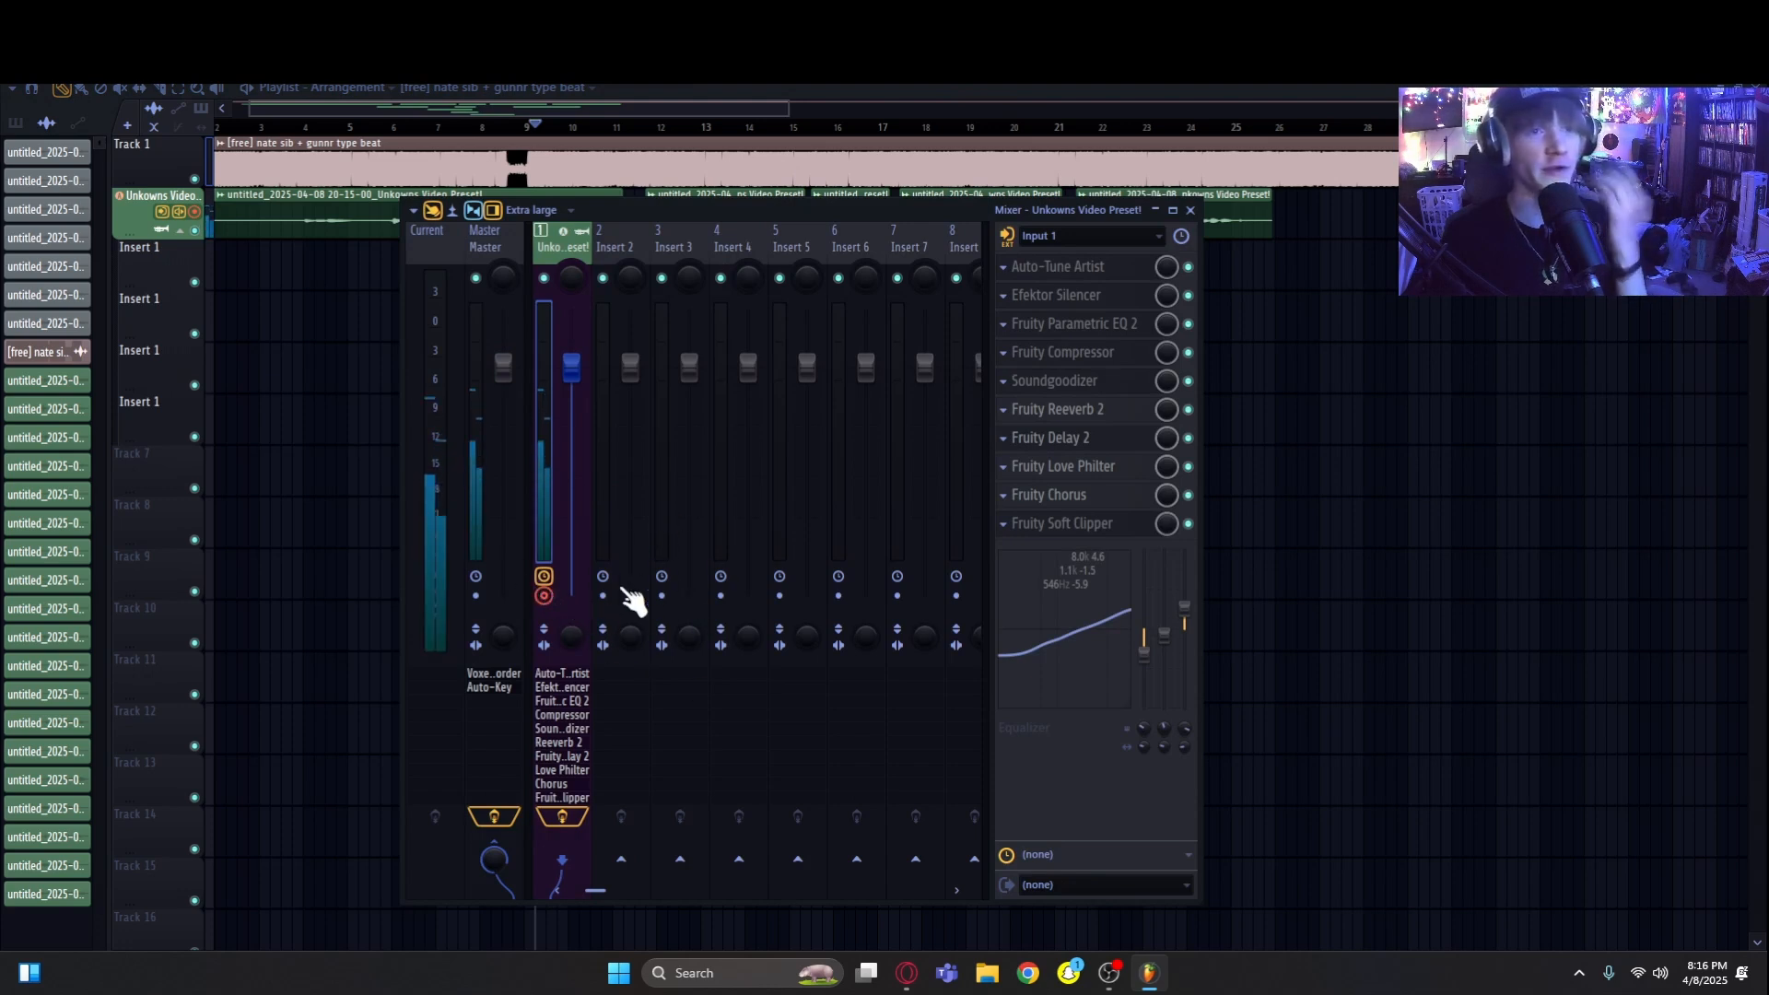
{"action": "left_click", "coordinate": [562, 817]}
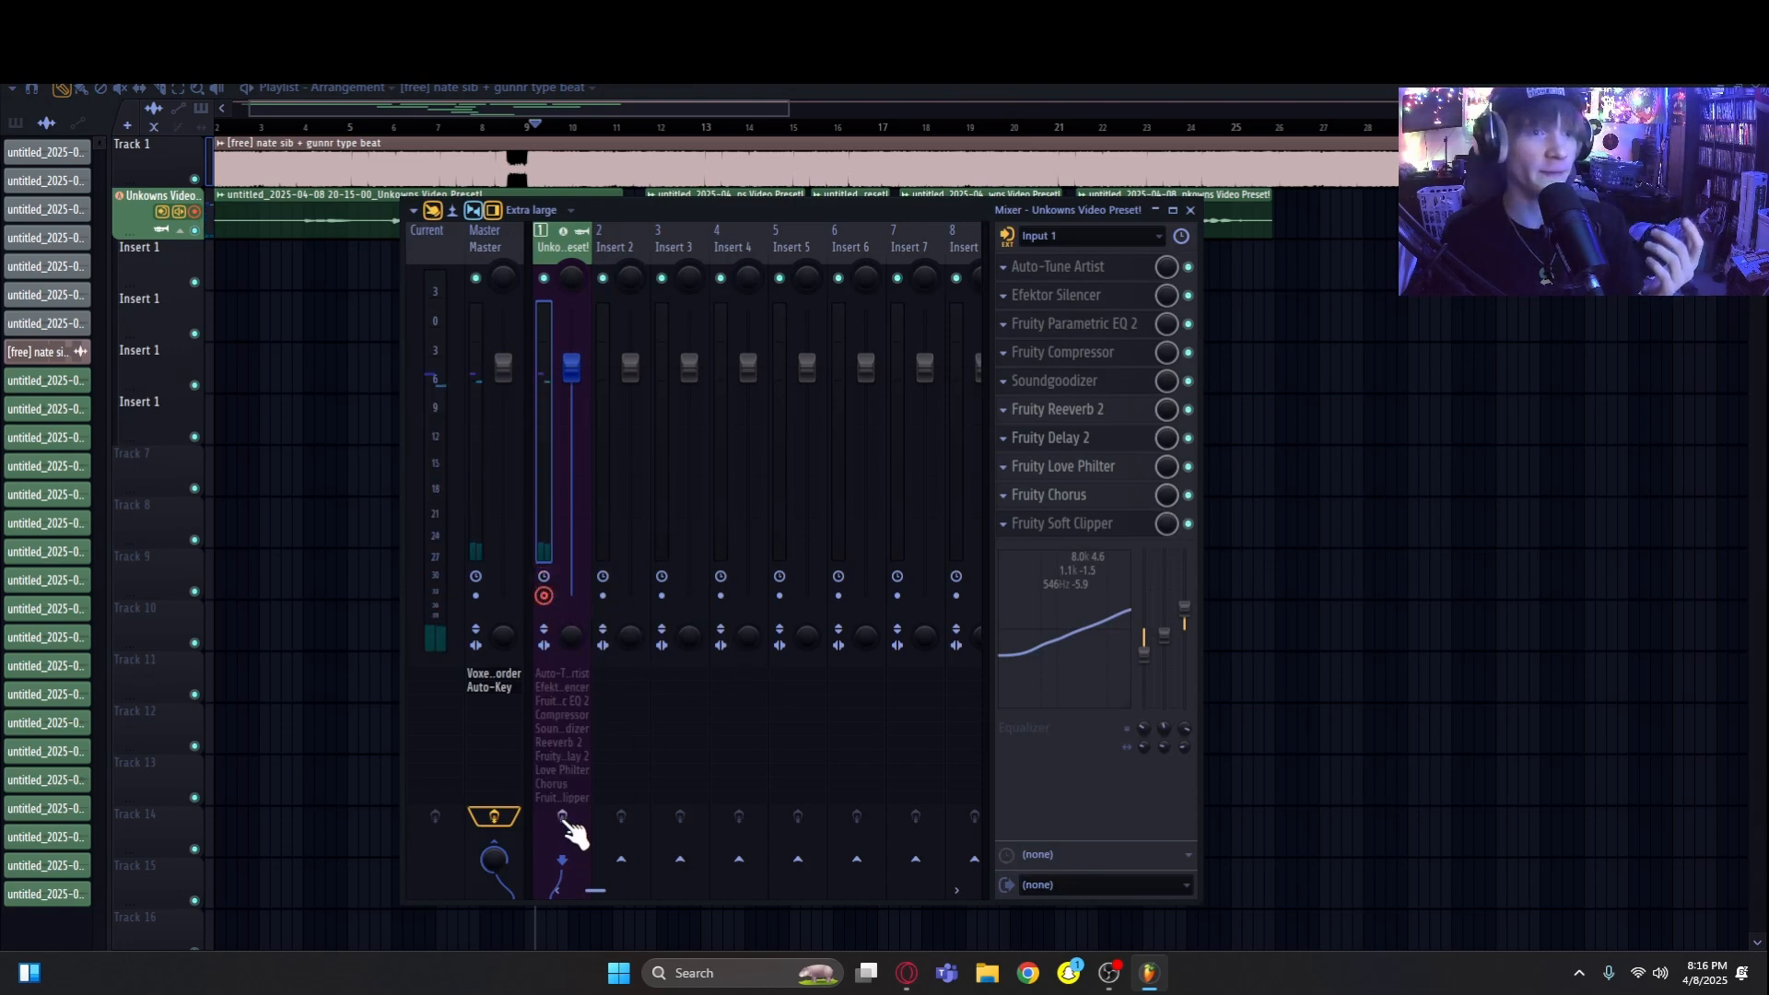
{"action": "left_click", "coordinate": [1192, 210]}
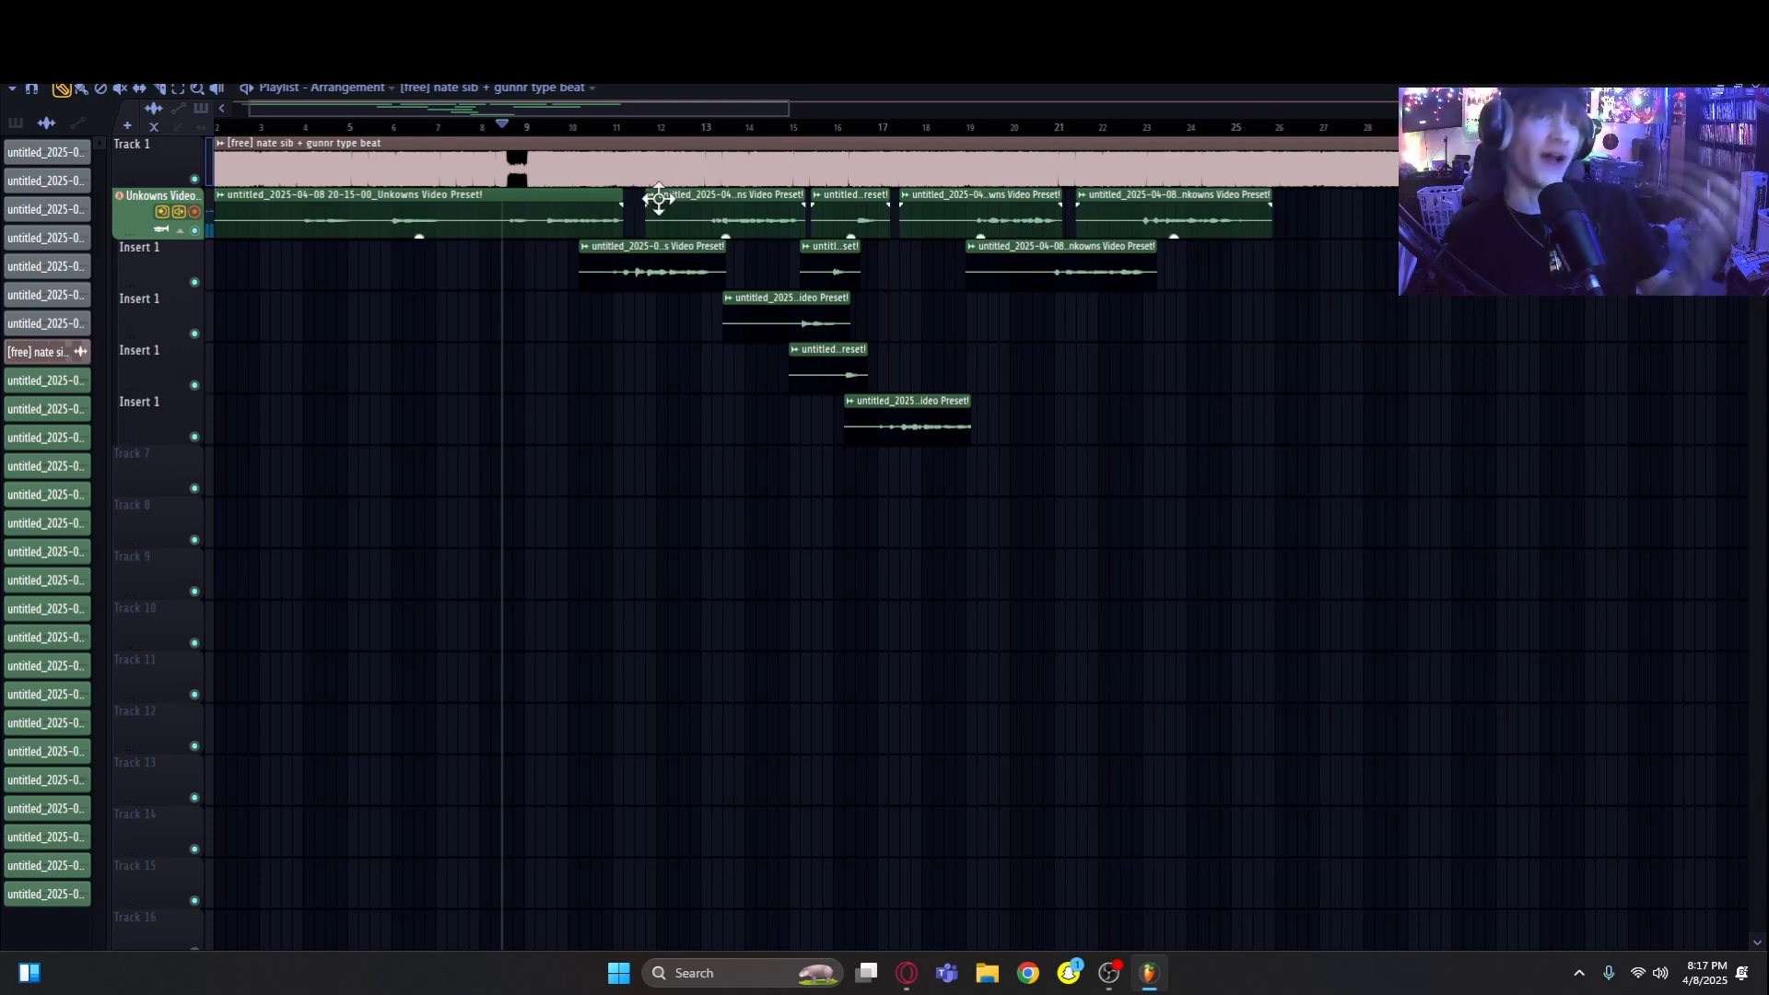
{"action": "key", "text": "space"}
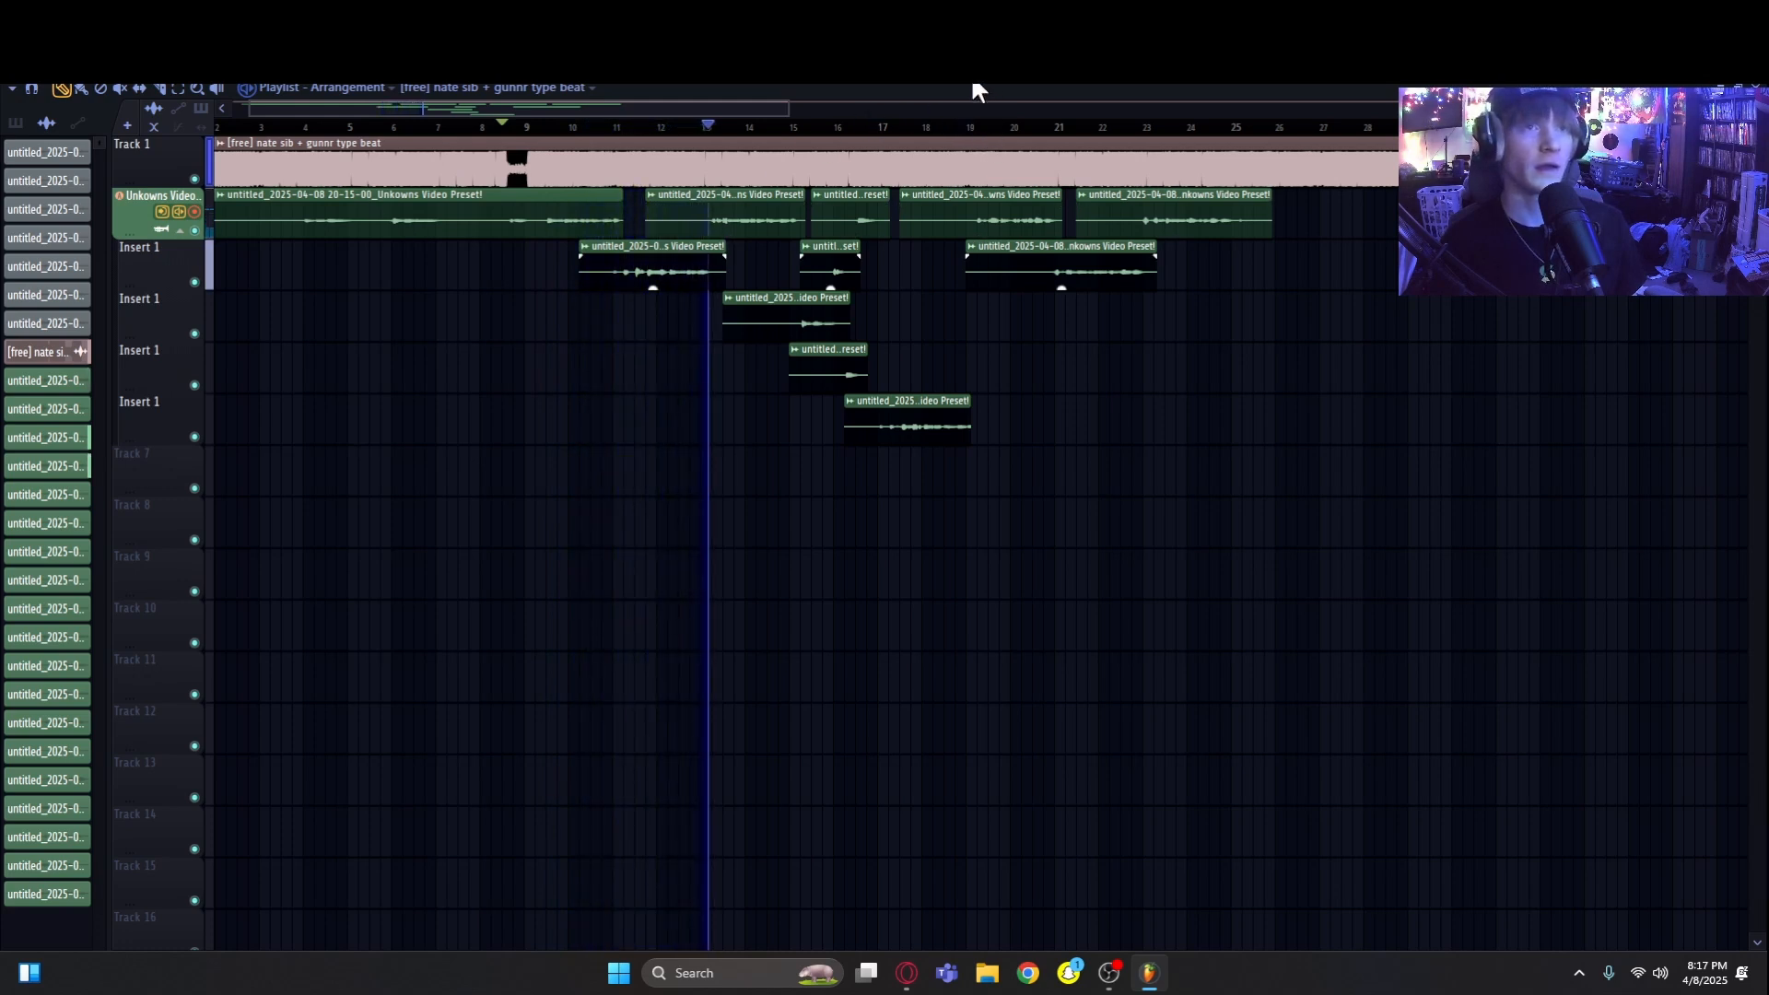
{"action": "key", "text": "space"}
Step: Re-enable the effects on the "Unkowns Video Preset!" mixer track and set its fader to 2.5
{"action": "key", "text": "F9"}
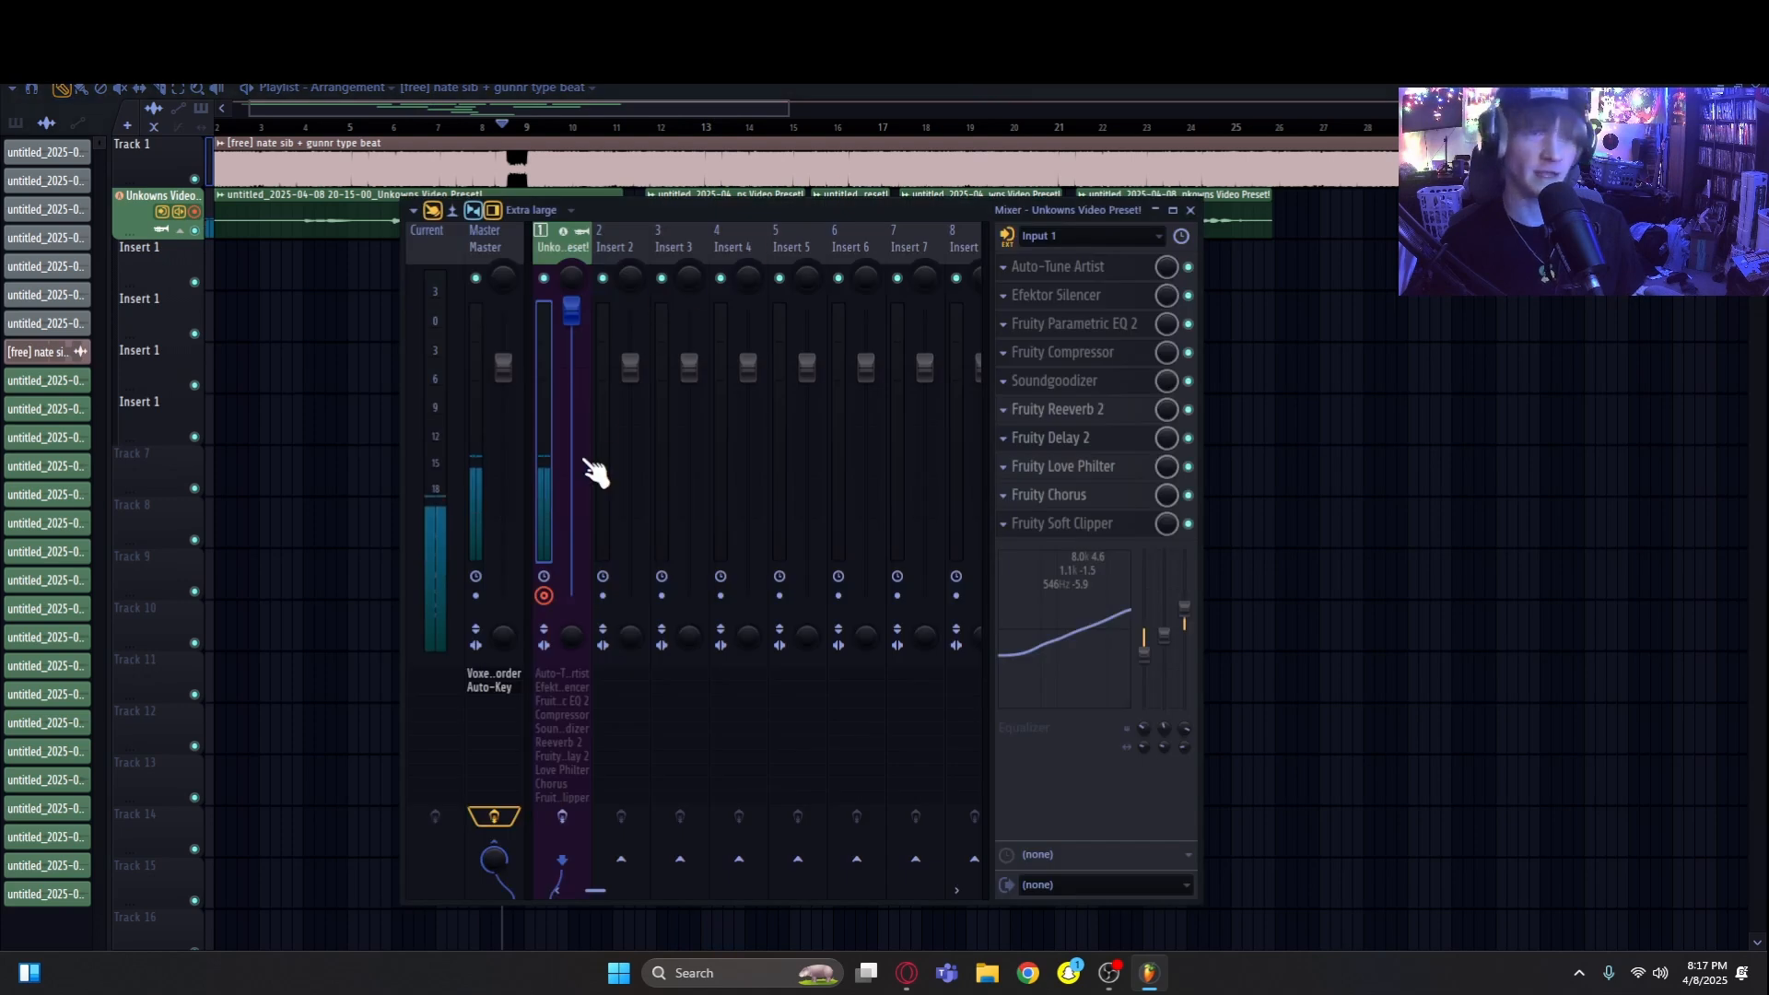
{"action": "left_click", "coordinate": [562, 816]}
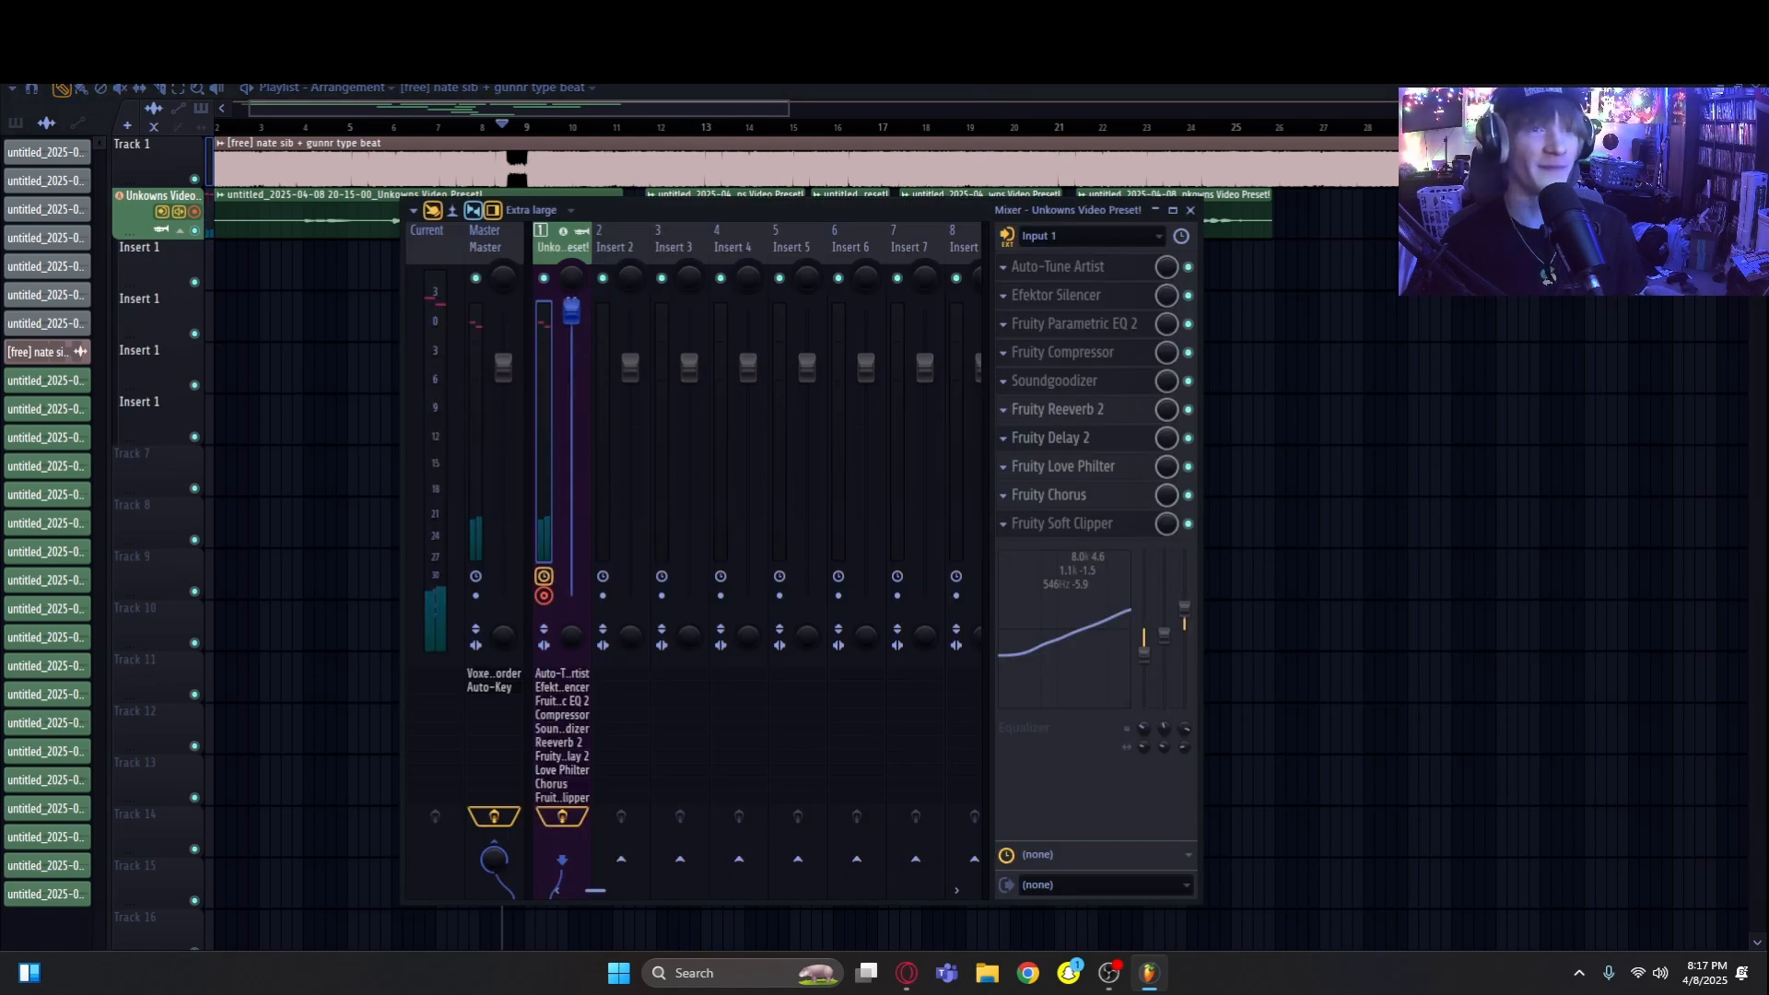
{"action": "left_click_drag", "start_coordinate": [571, 345], "coordinate": [572, 367]}
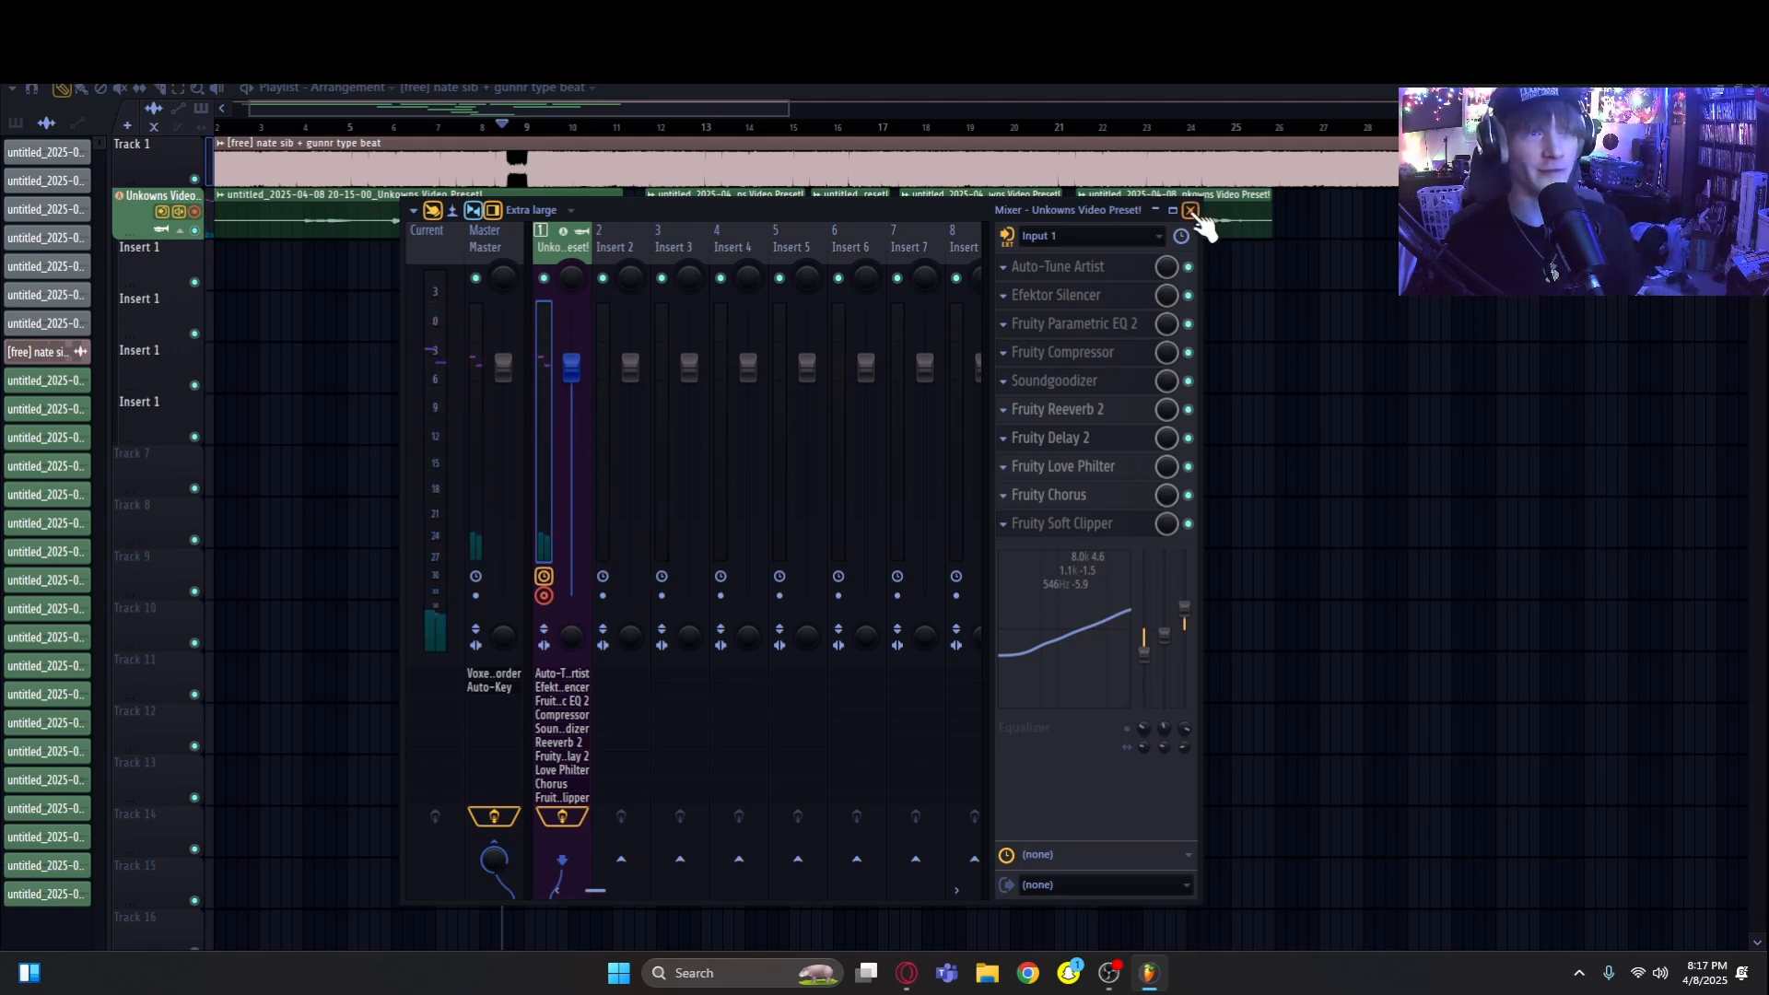
{"action": "left_click_drag", "start_coordinate": [571, 367], "coordinate": [571, 343]}
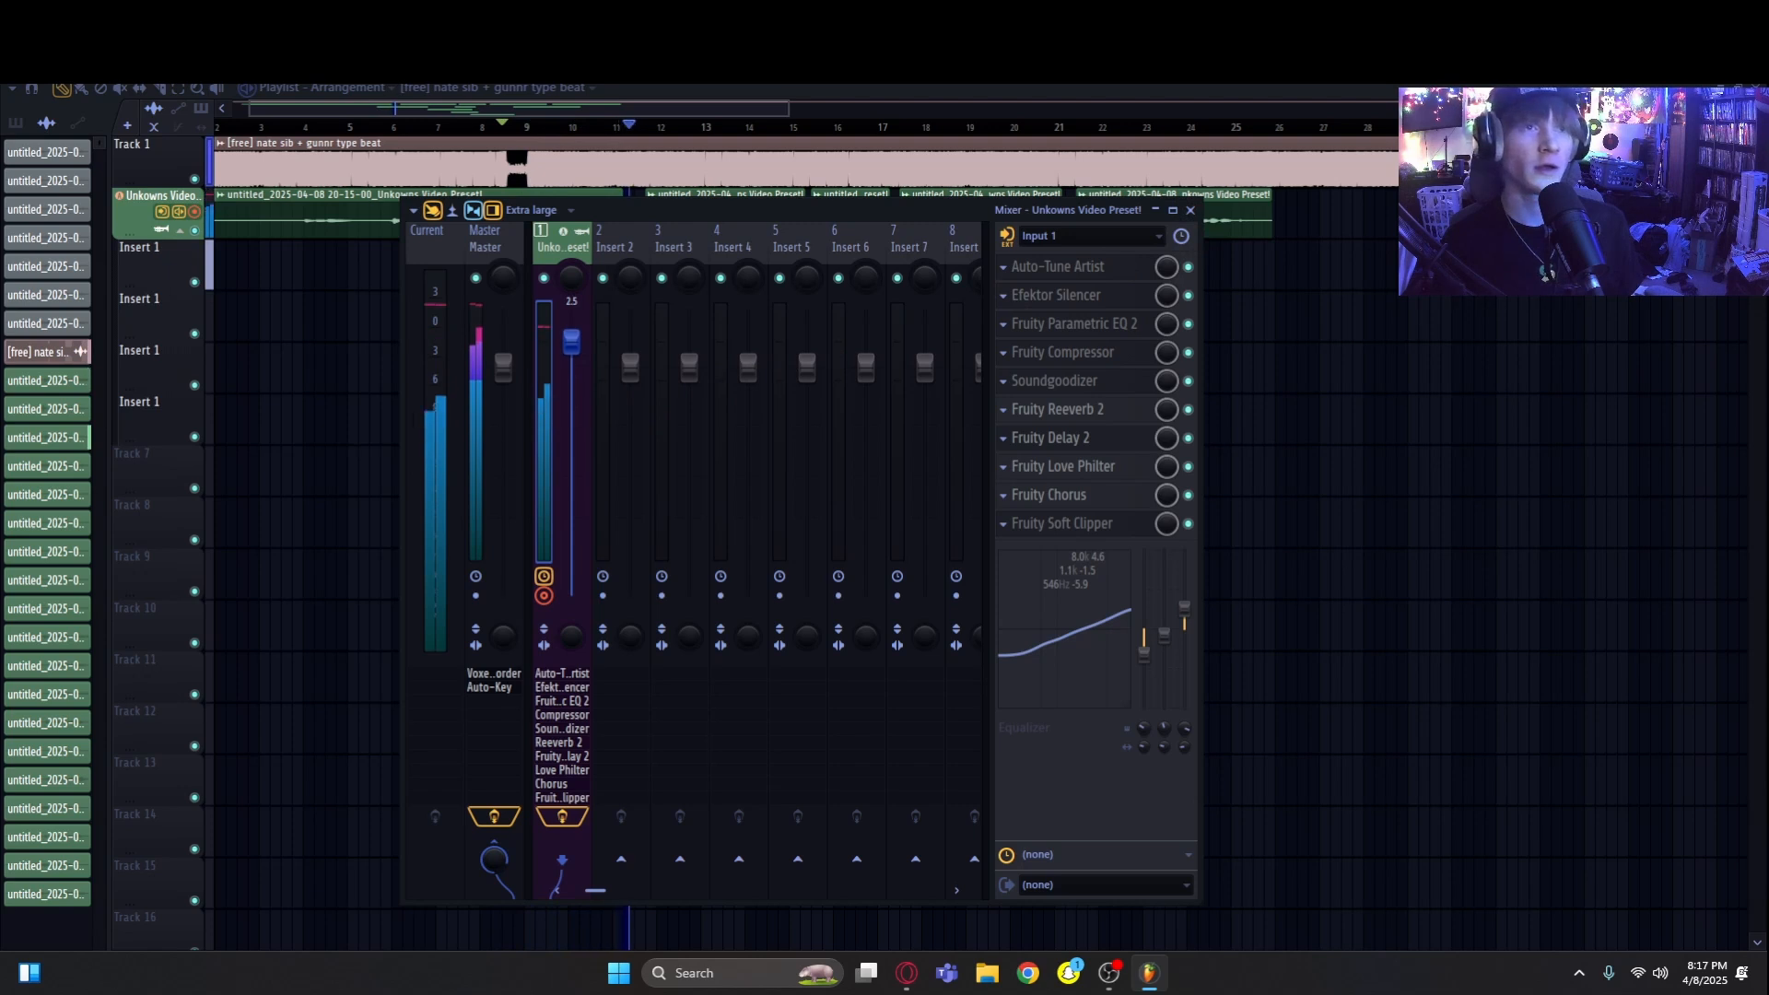
Step: Listen to the processed vocals over the beat and view the Fruity Chorus settings on the vocal track
{"action": "left_click", "coordinate": [1190, 211]}
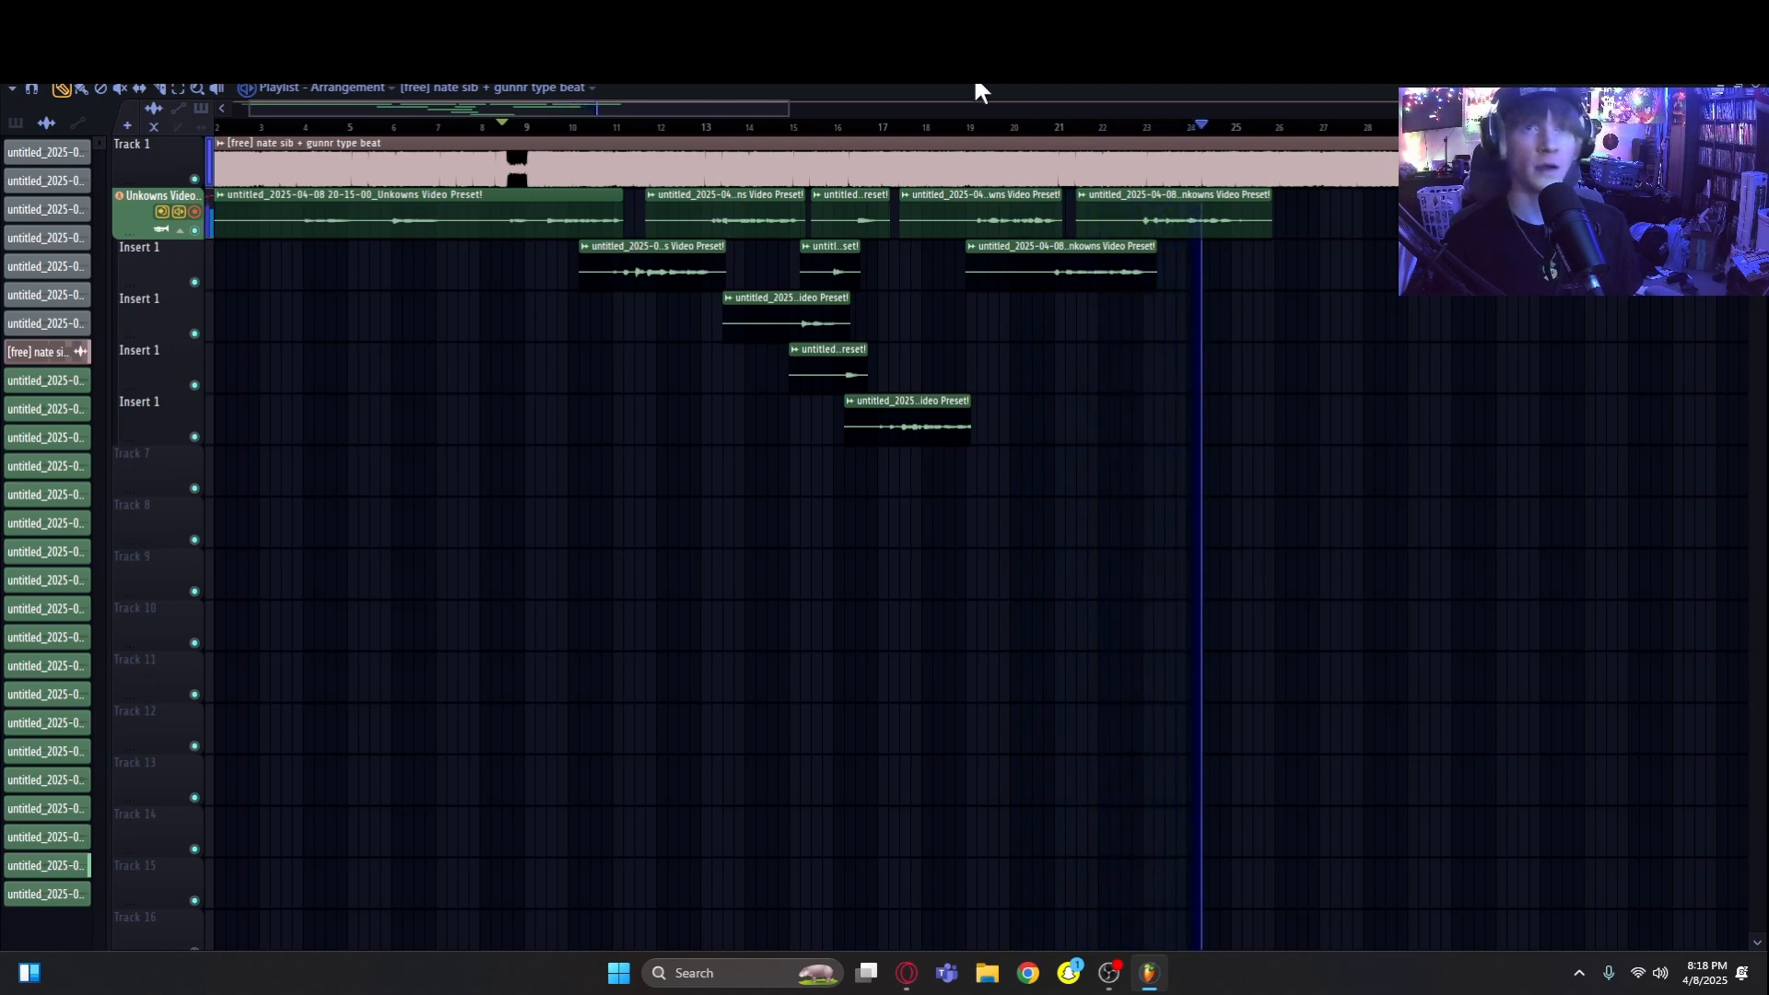
{"action": "key", "text": "space"}
{"action": "key", "text": "F9"}
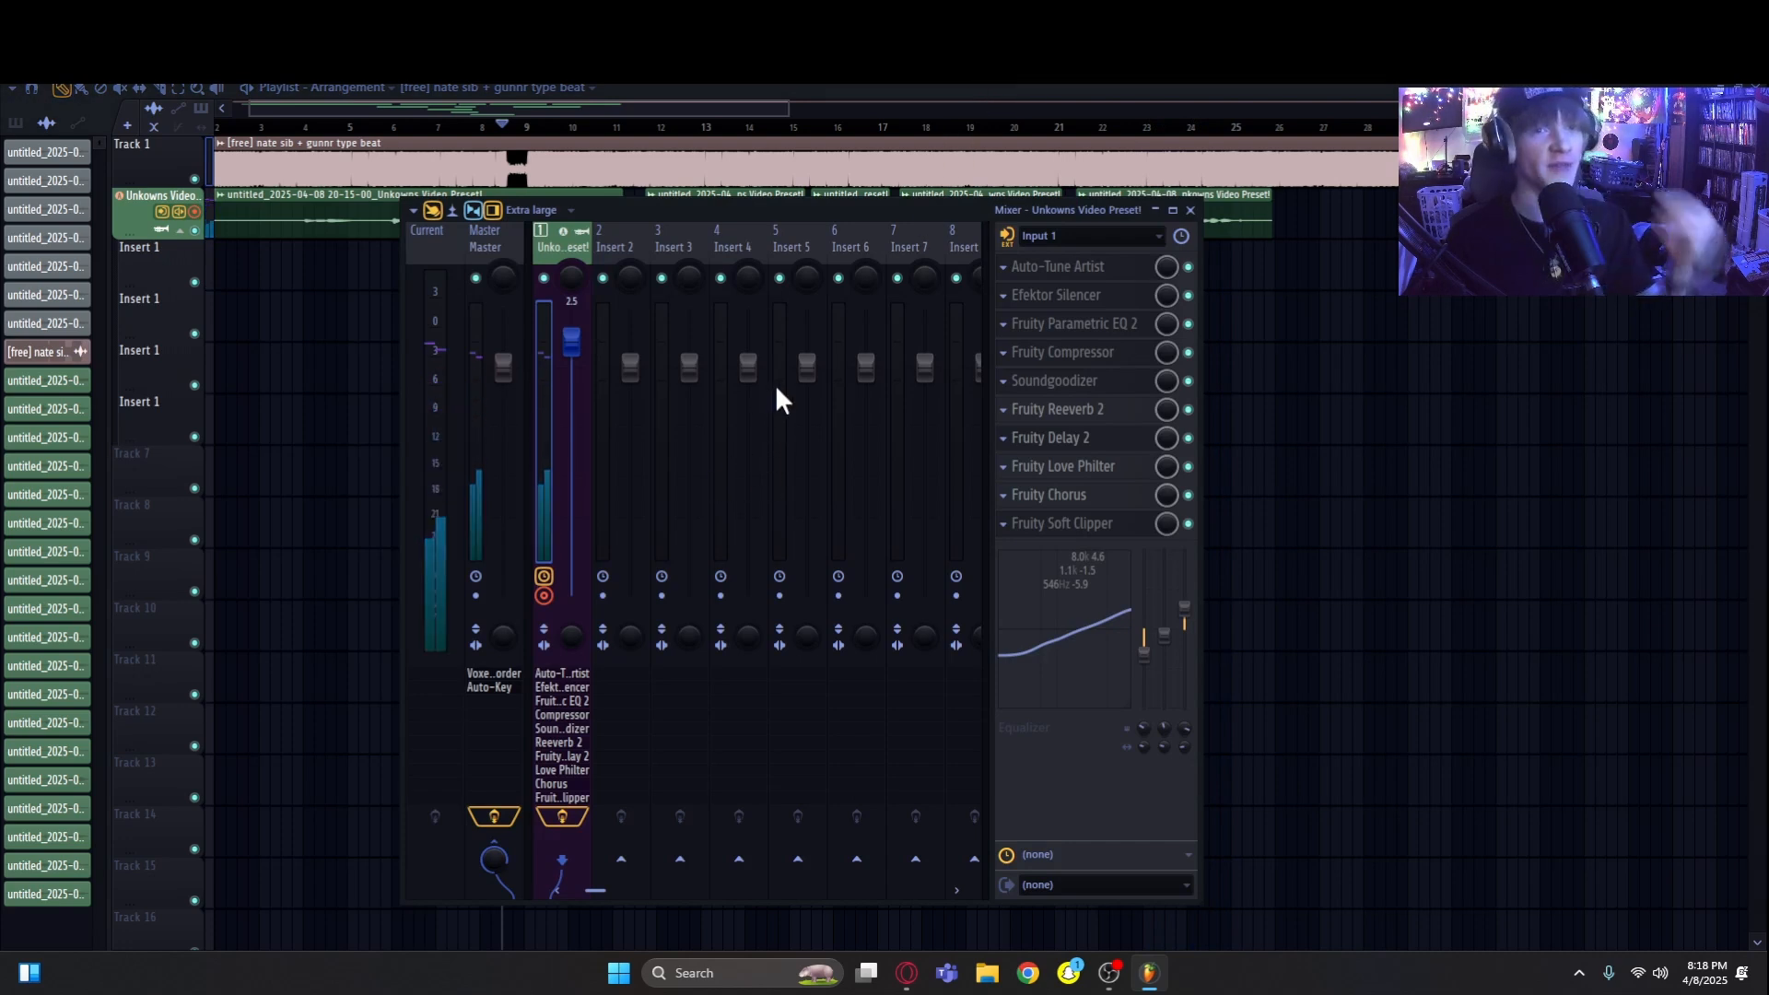
{"action": "left_click", "coordinate": [1088, 503]}
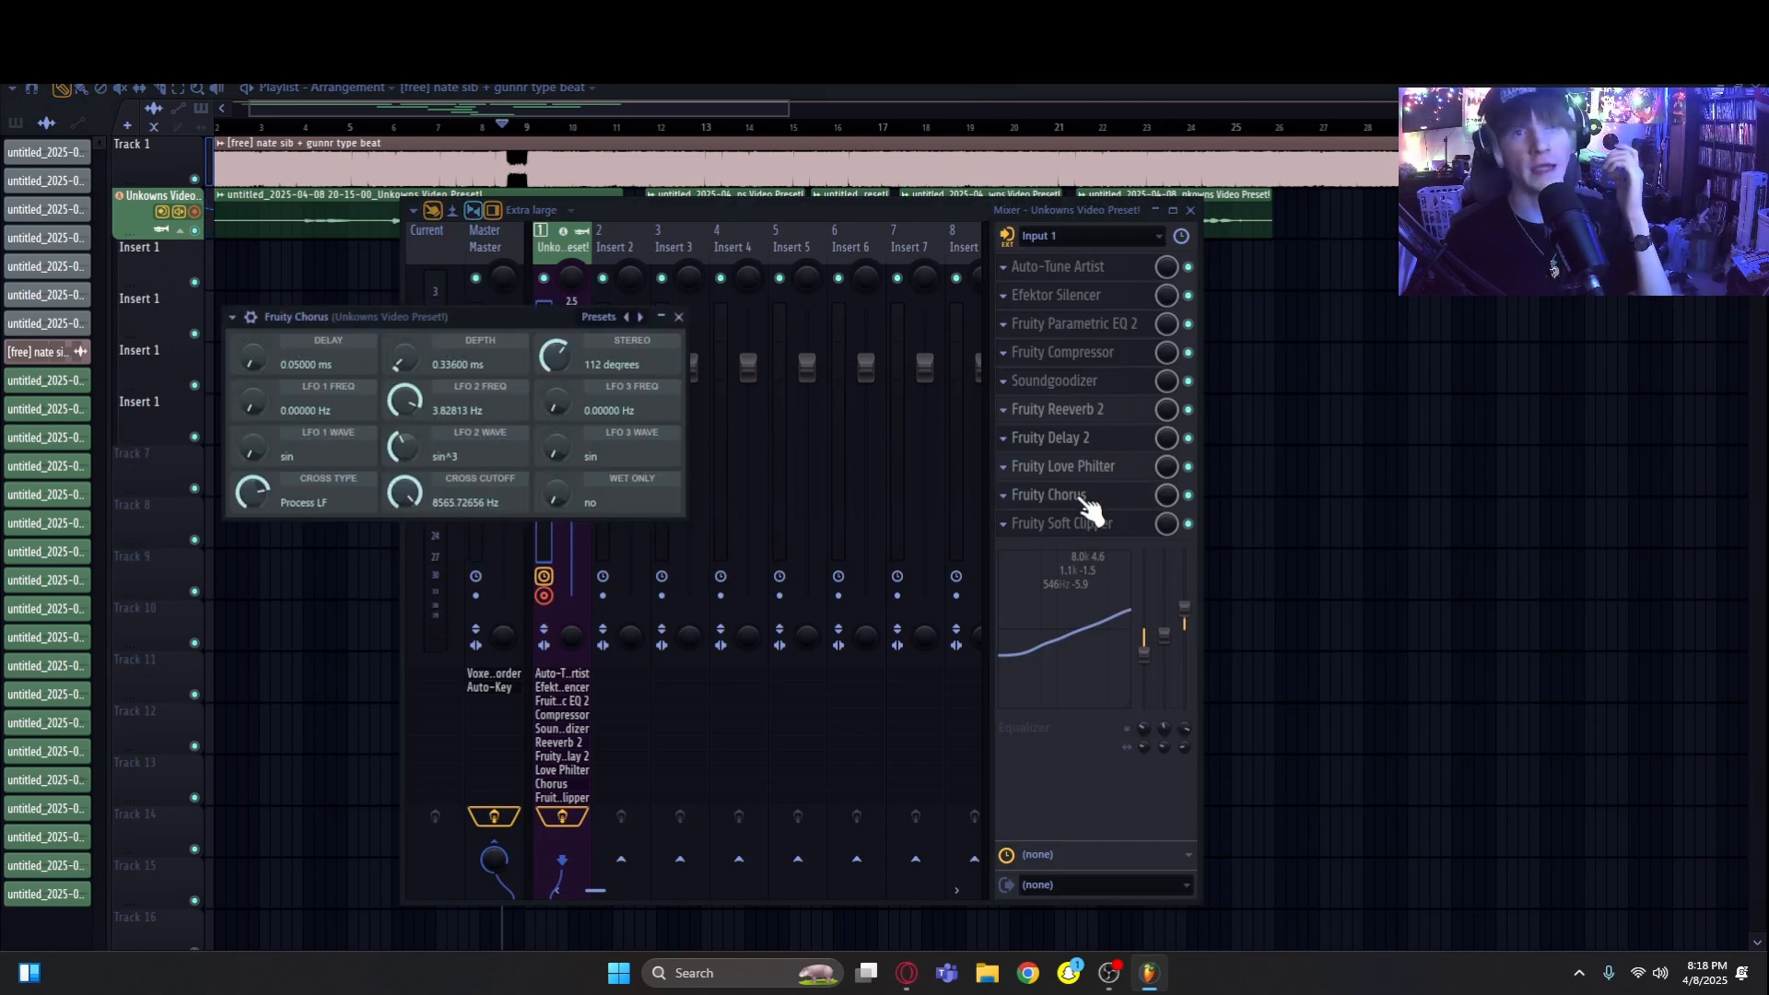
{"action": "left_click", "coordinate": [1094, 492]}
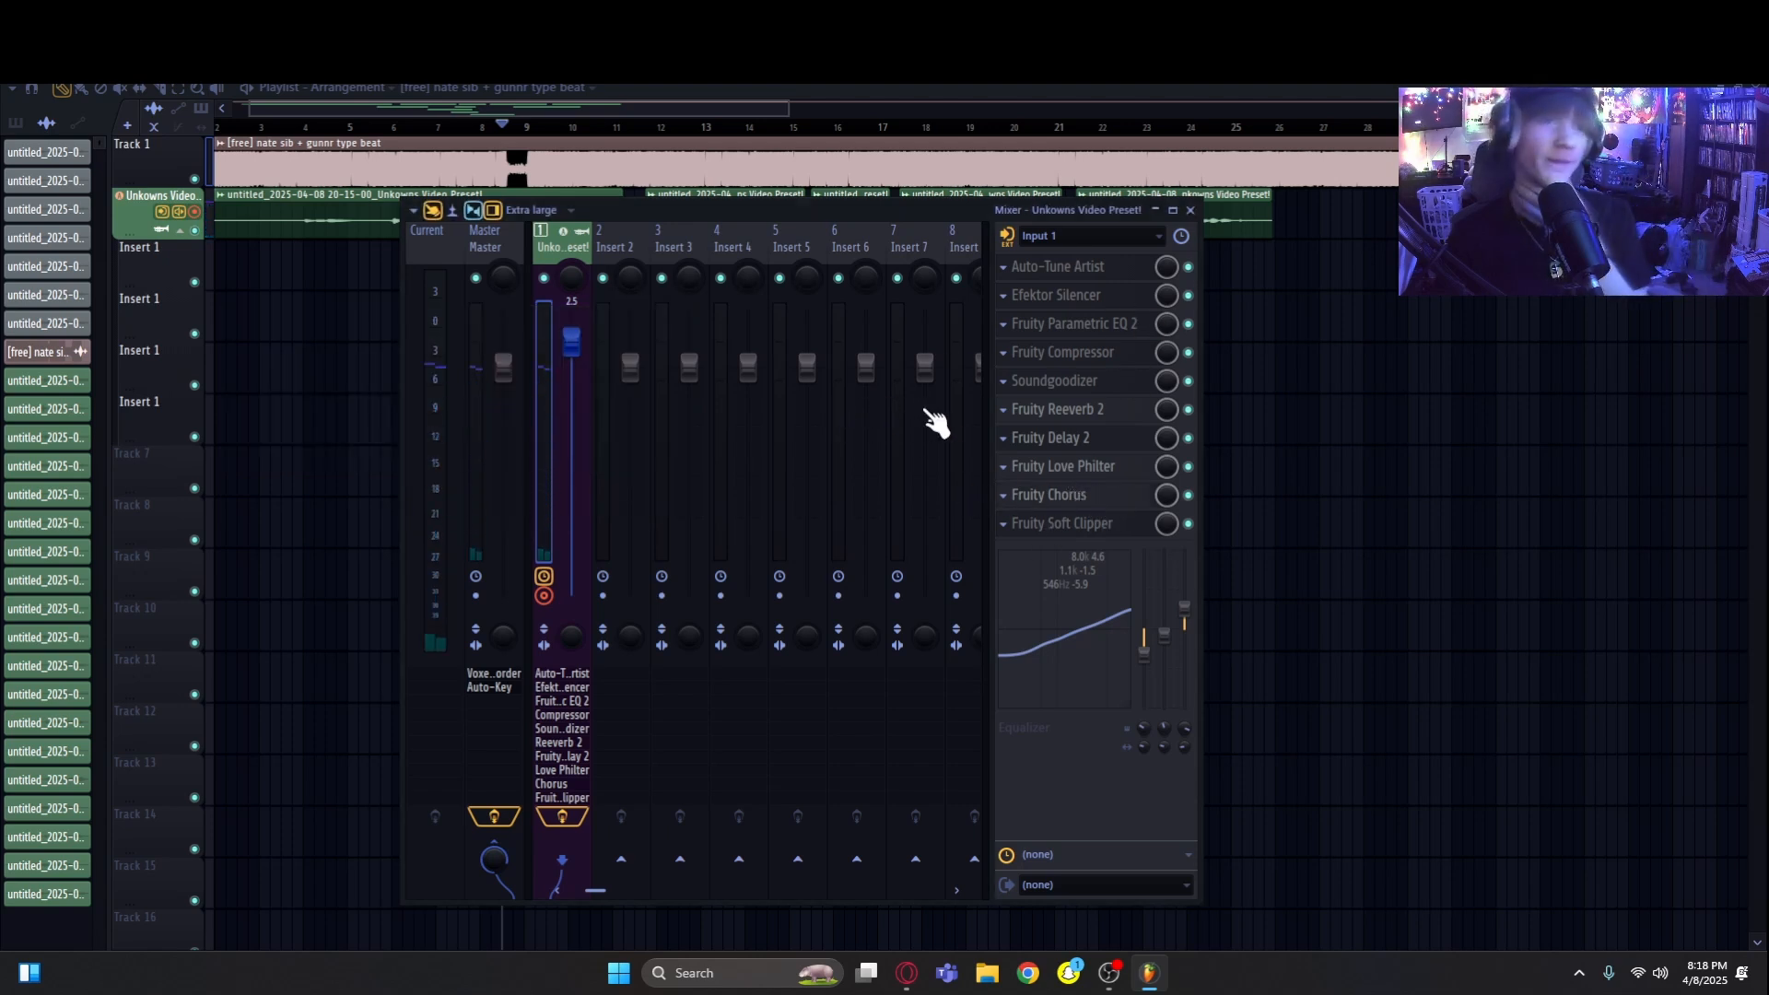
{"action": "left_click", "coordinate": [1191, 210]}
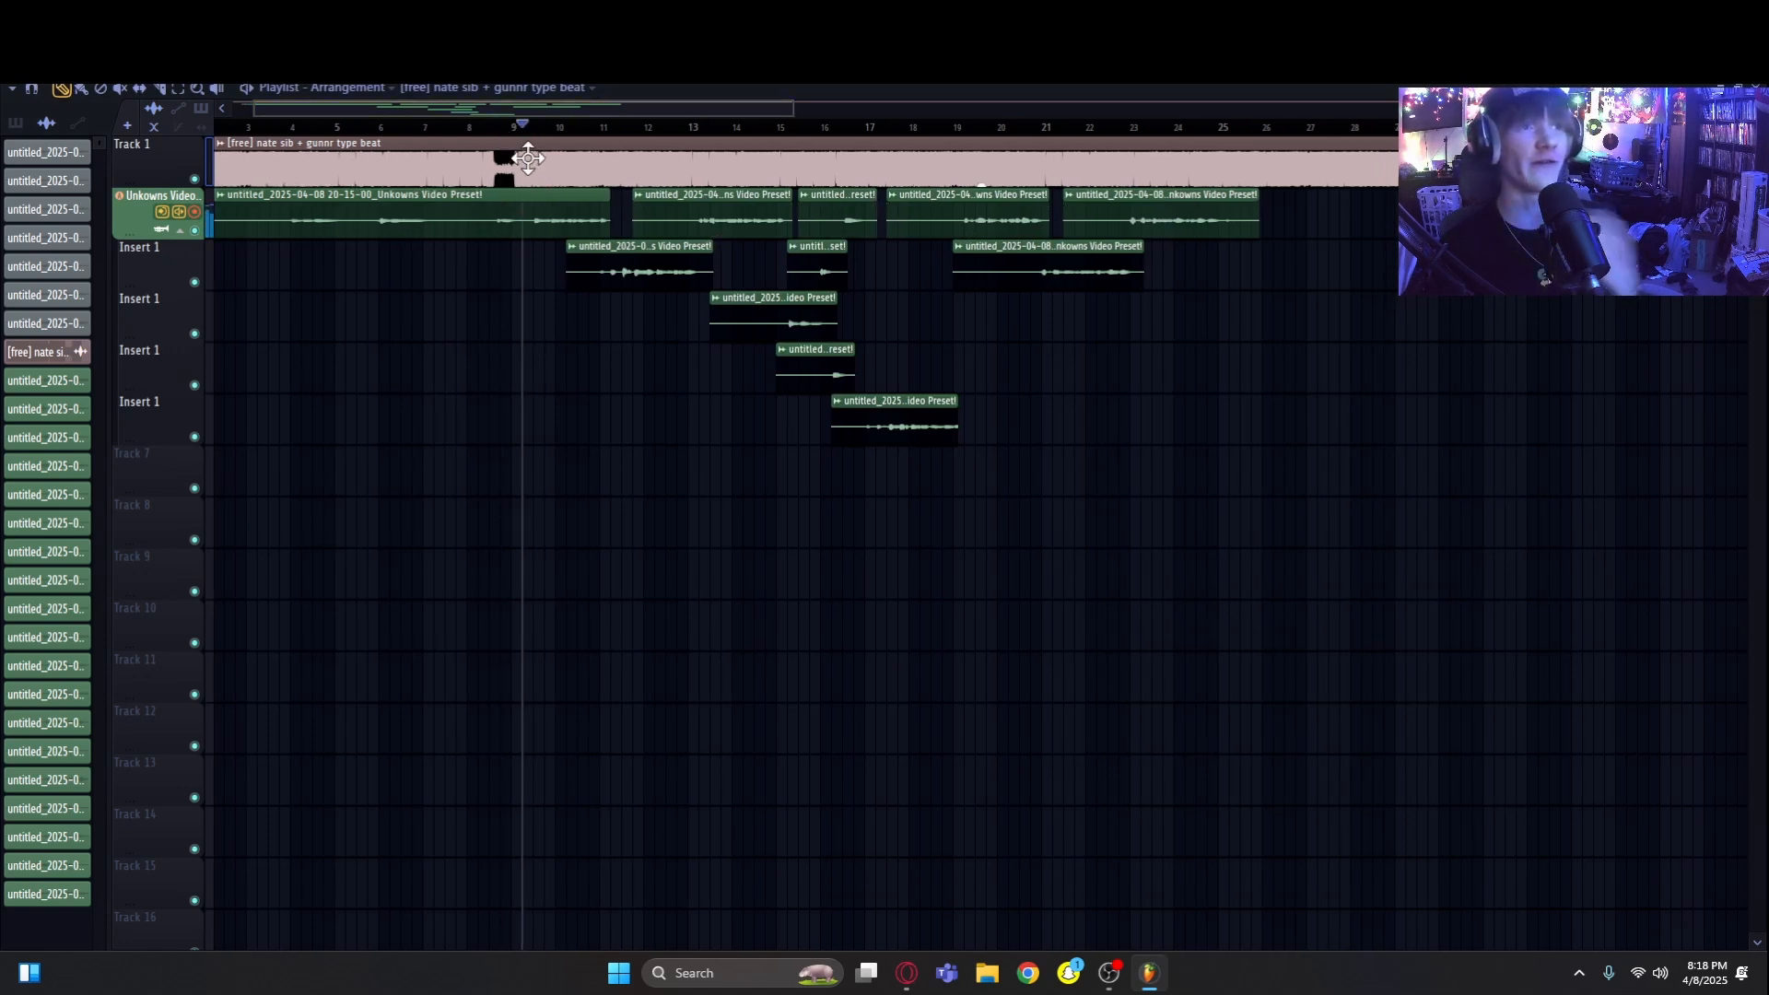
Step: Review the Fruity Chorus and Fruity Love Philter settings on the "Unkowns Video Preset!" mixer track
{"action": "key", "text": "F9"}
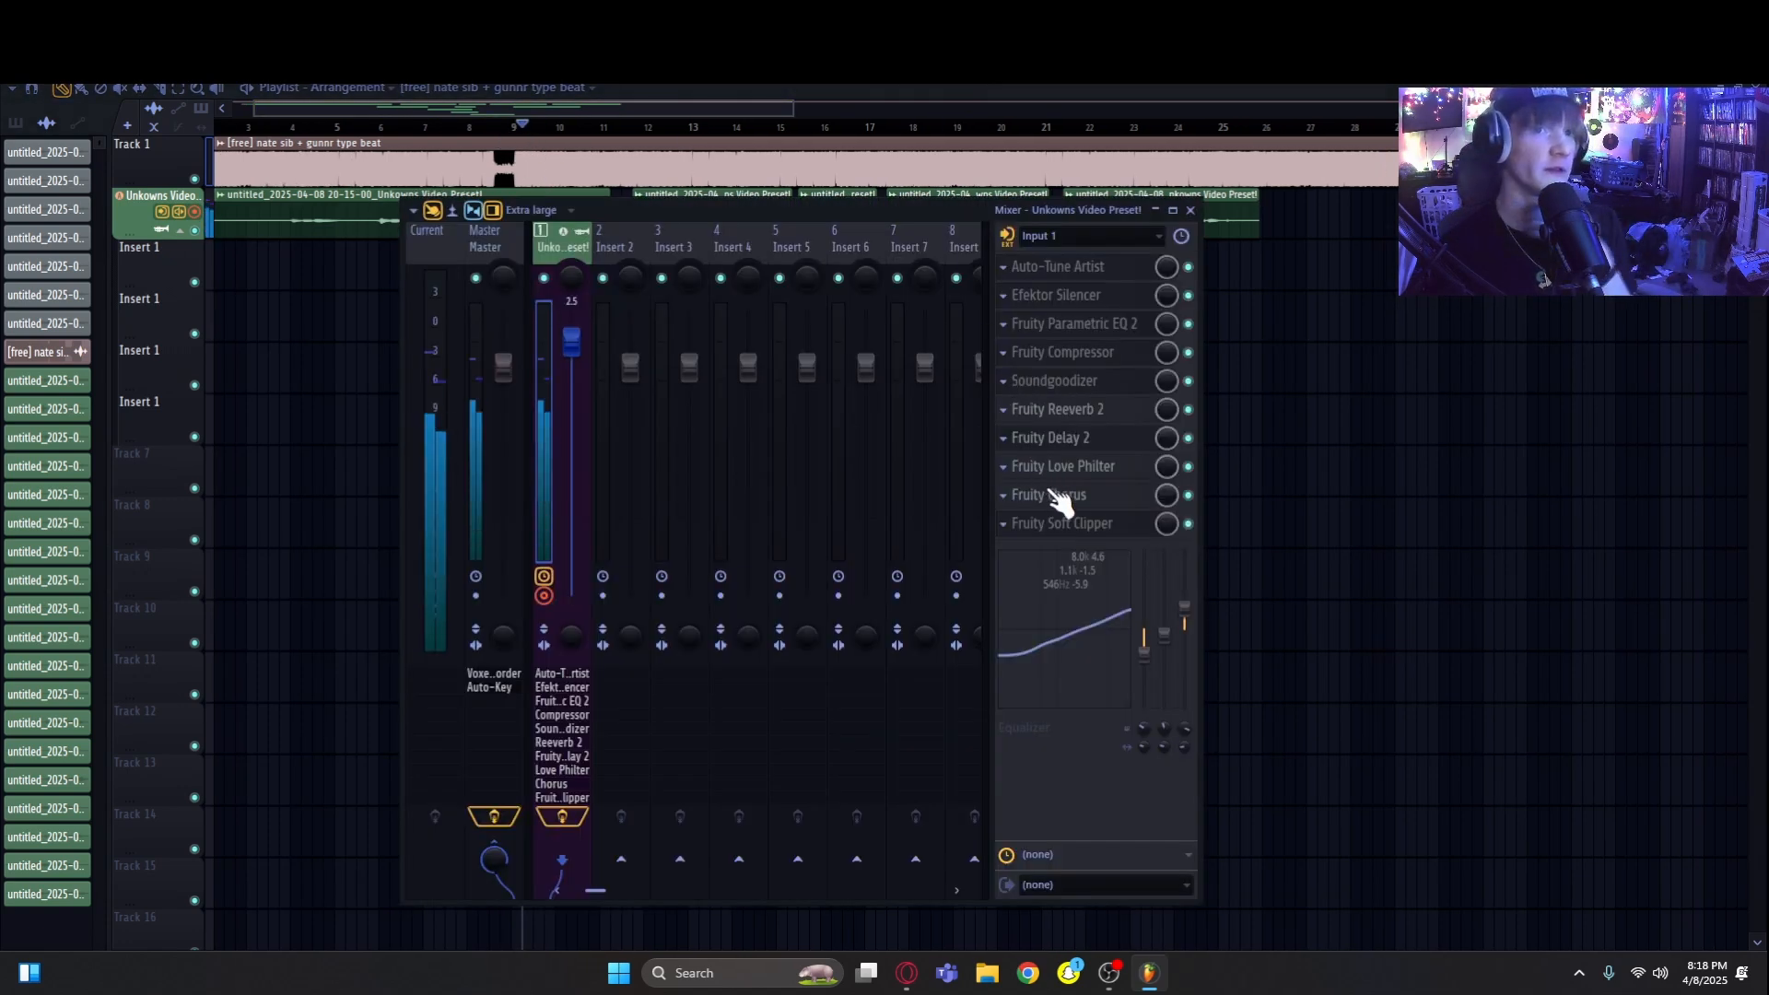
{"action": "left_click", "coordinate": [1086, 501]}
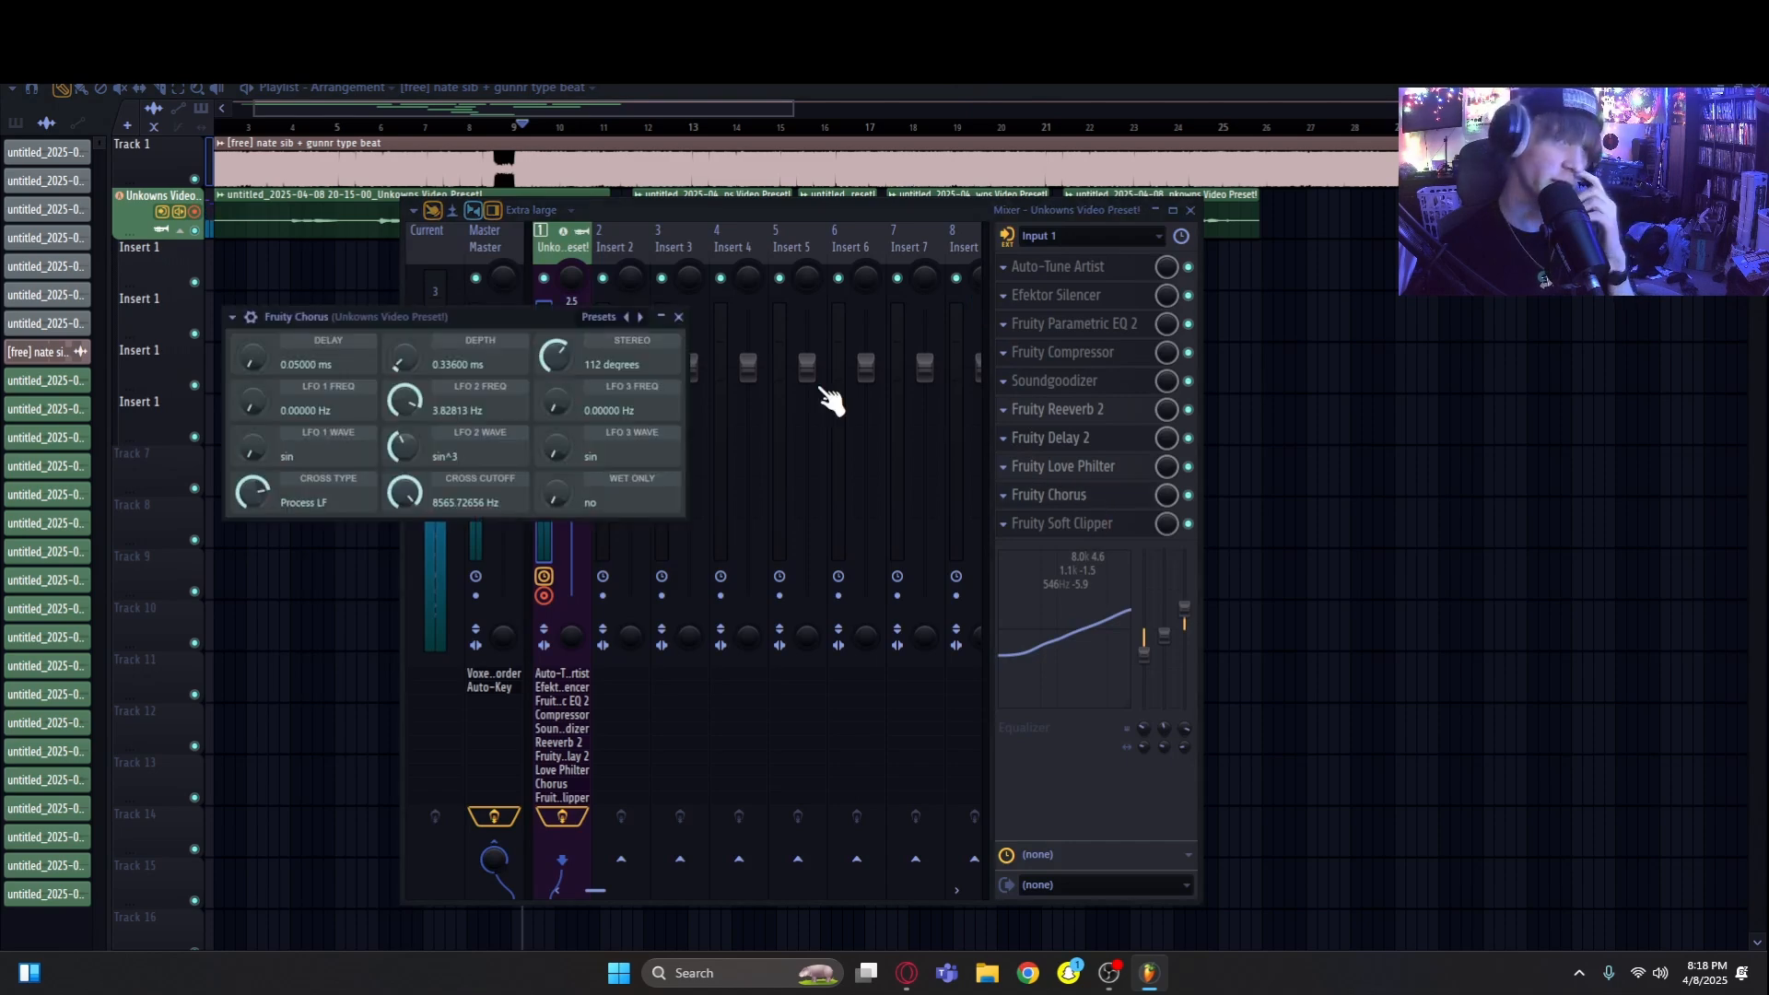
{"action": "left_click", "coordinate": [679, 317]}
{"action": "left_click", "coordinate": [1094, 464]}
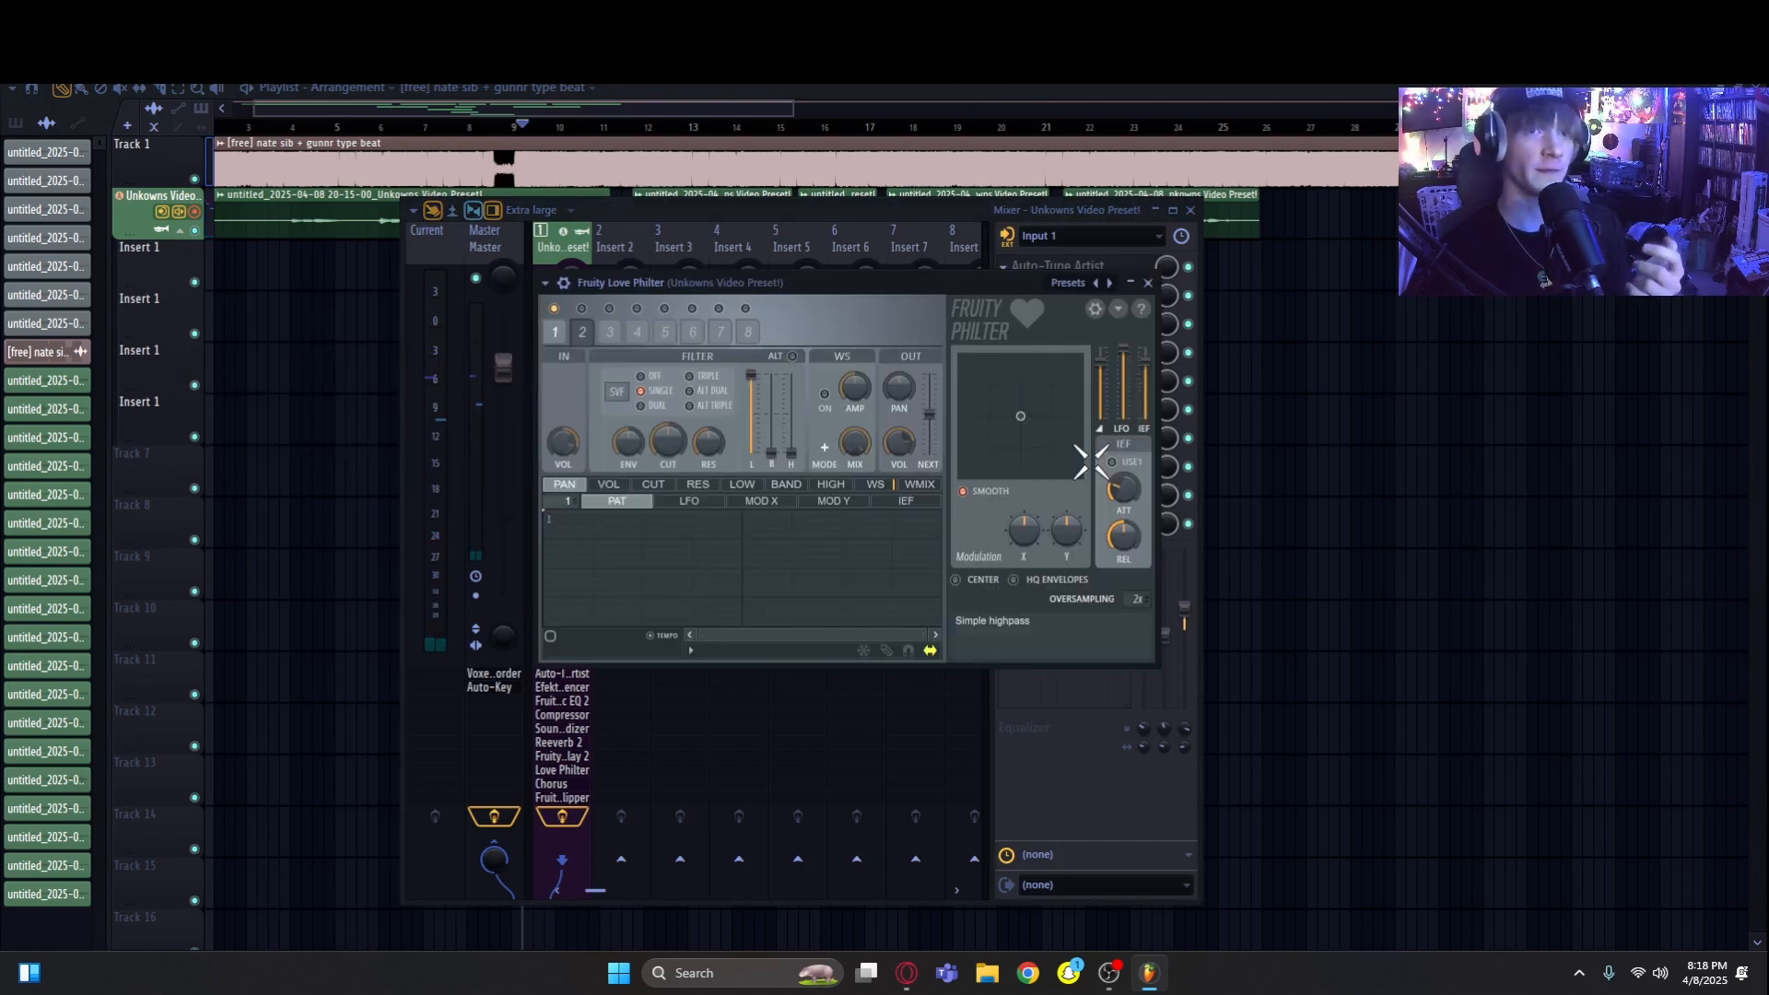
{"action": "left_click", "coordinate": [1145, 284]}
{"action": "left_click", "coordinate": [1191, 211]}
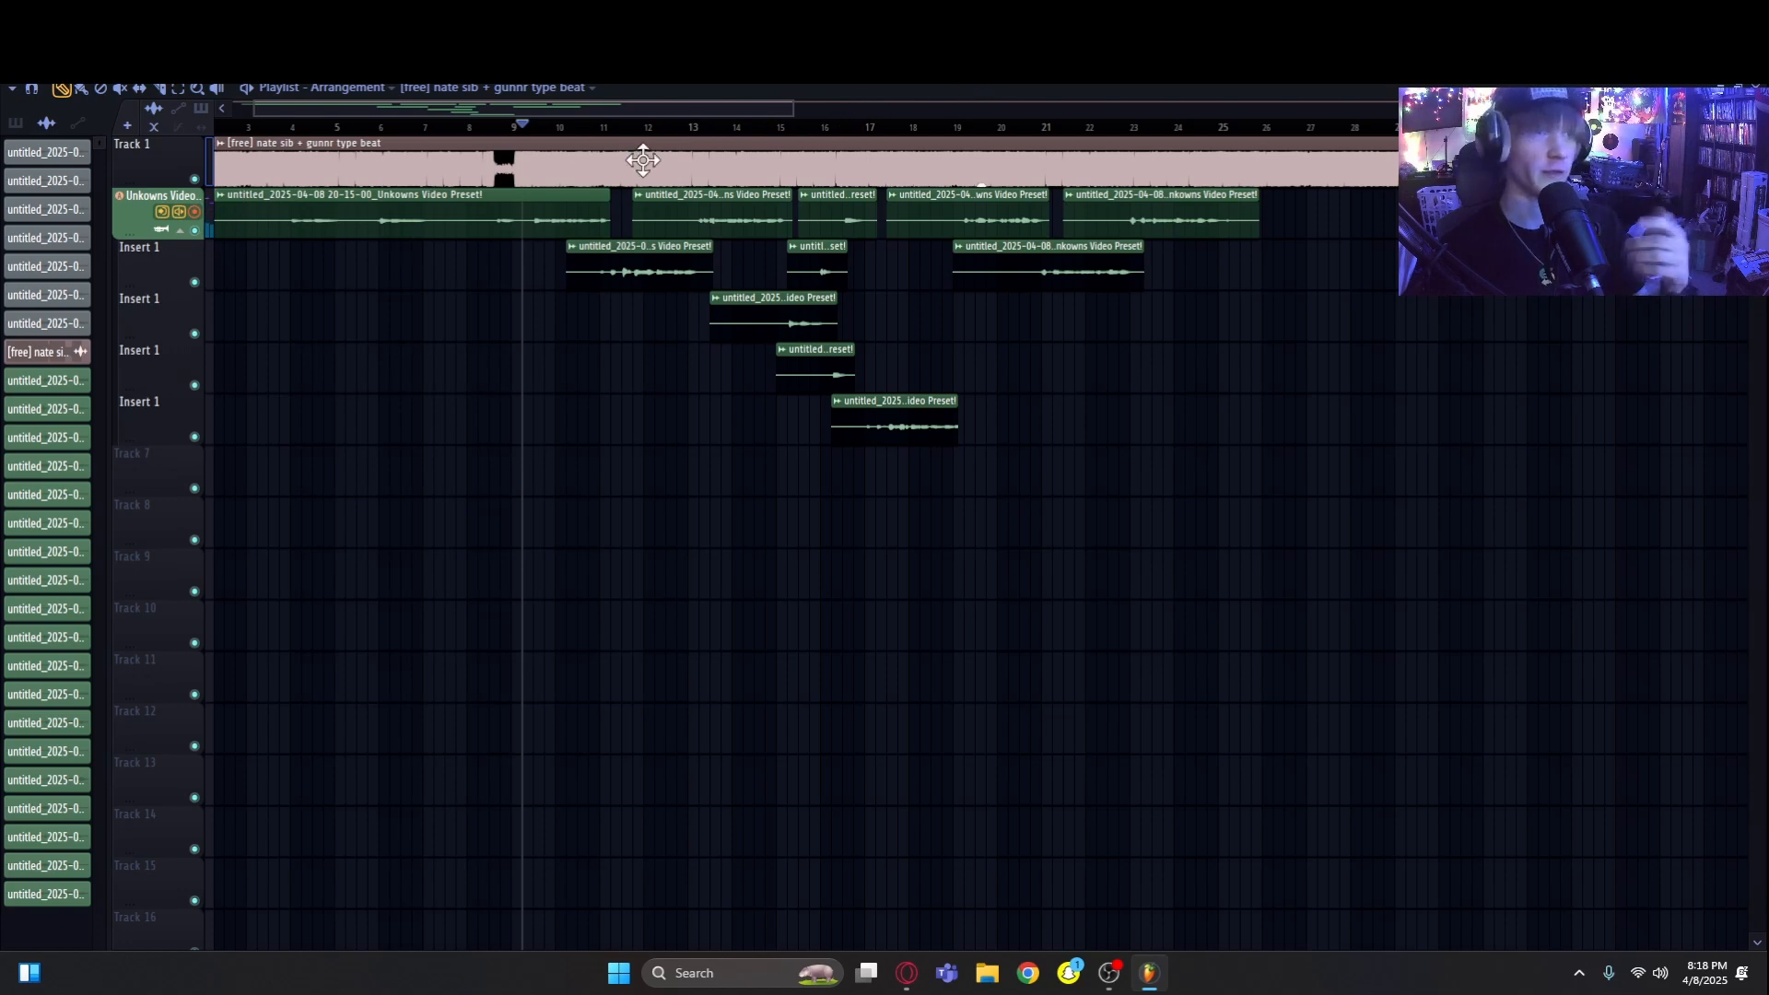
Step: Bypass Fruity Delay 2 and Fruity Reeverb 2 on the "Unkowns Video Preset!" mixer track
{"action": "left_click", "coordinate": [956, 72]}
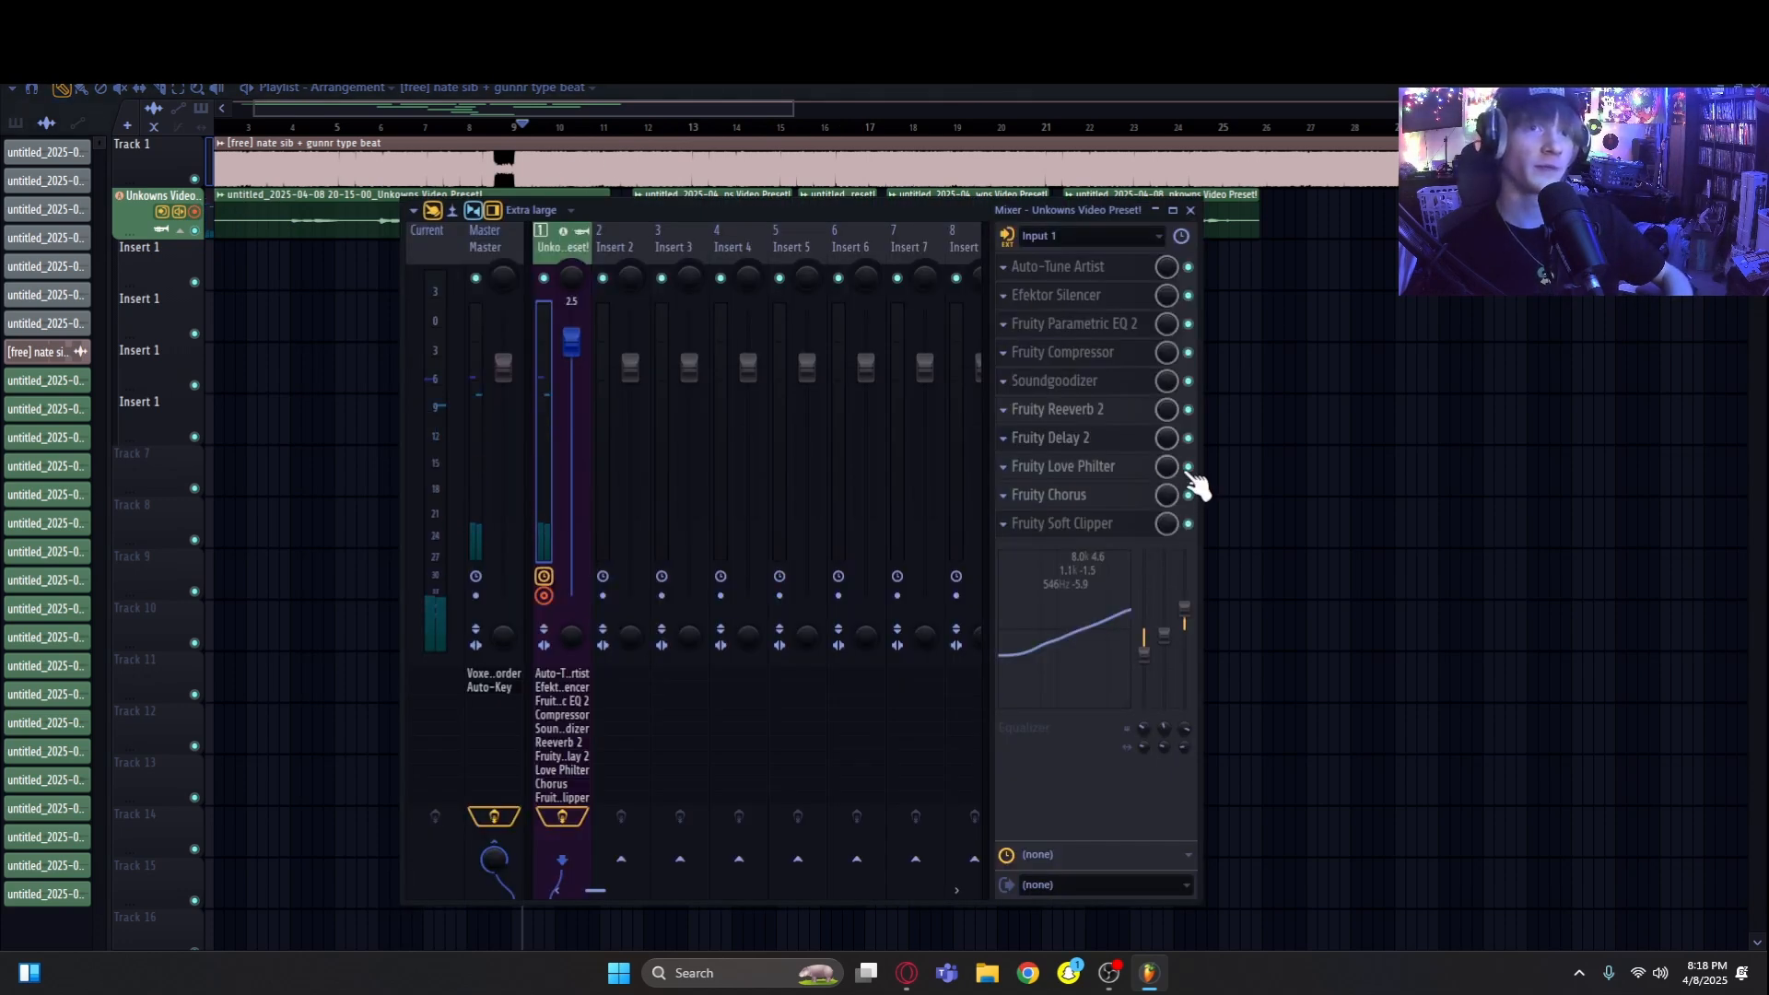
{"action": "left_click", "coordinate": [1189, 439]}
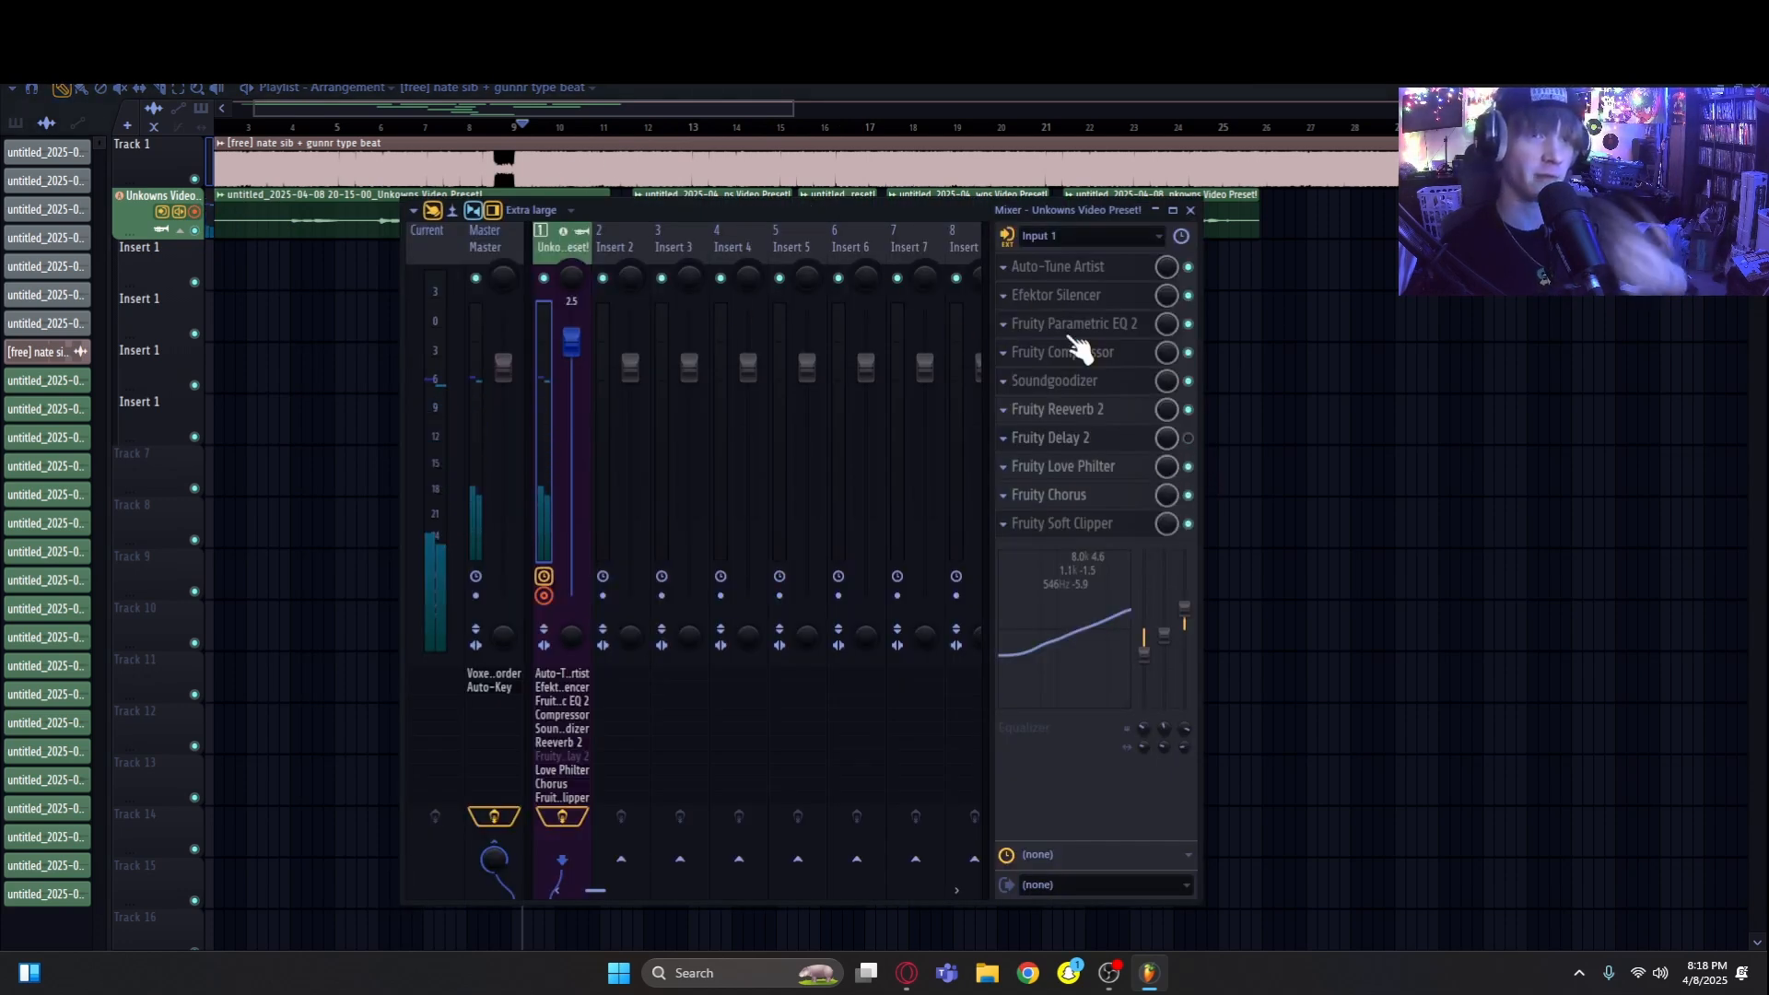
{"action": "left_click", "coordinate": [1189, 410]}
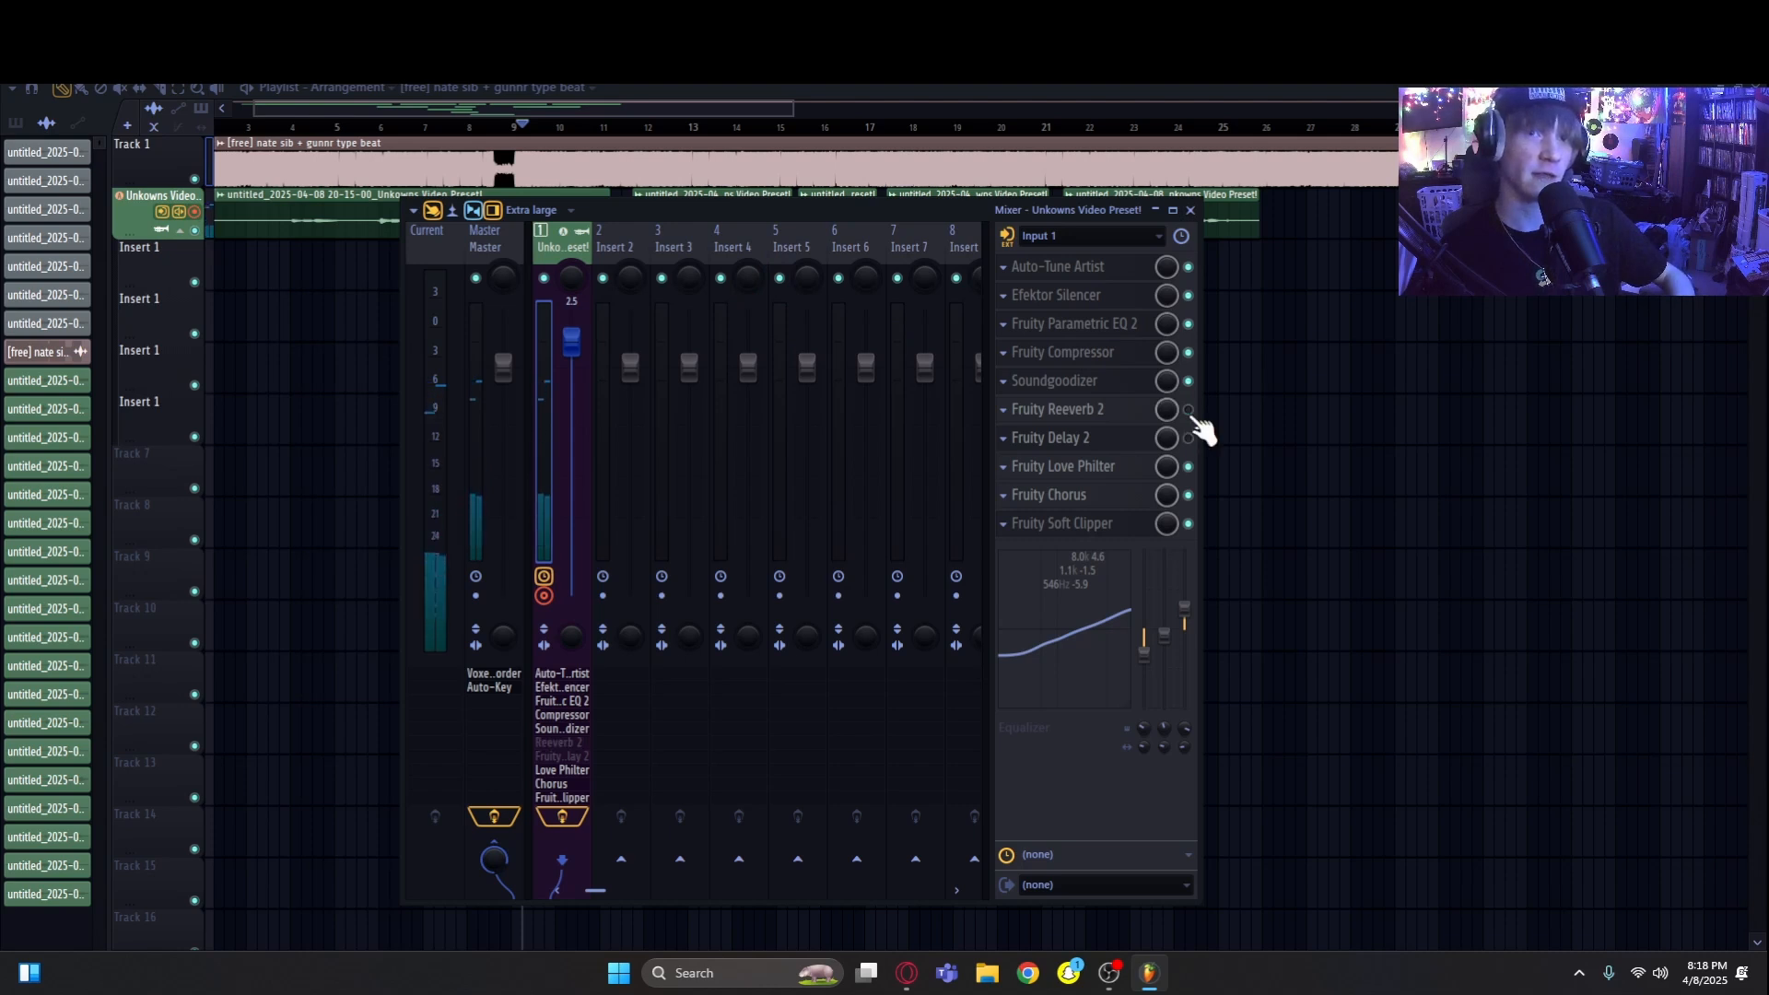
{"action": "left_click", "coordinate": [487, 557]}
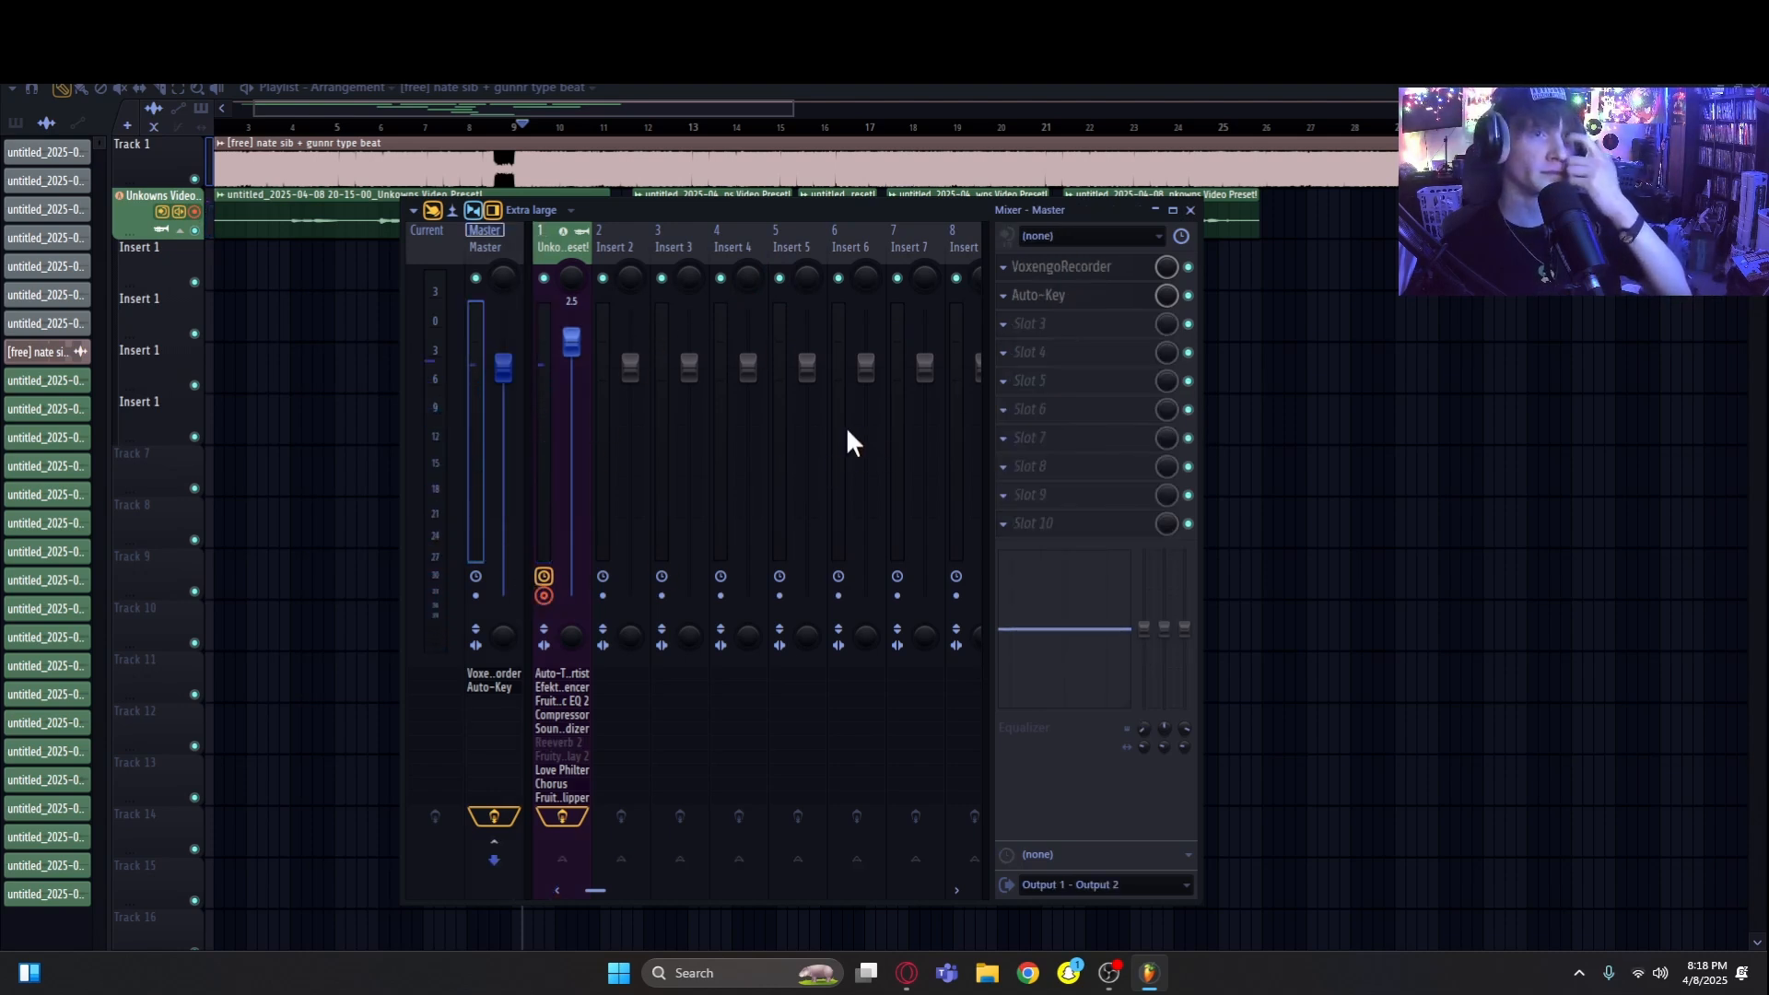
{"action": "key", "text": "space"}
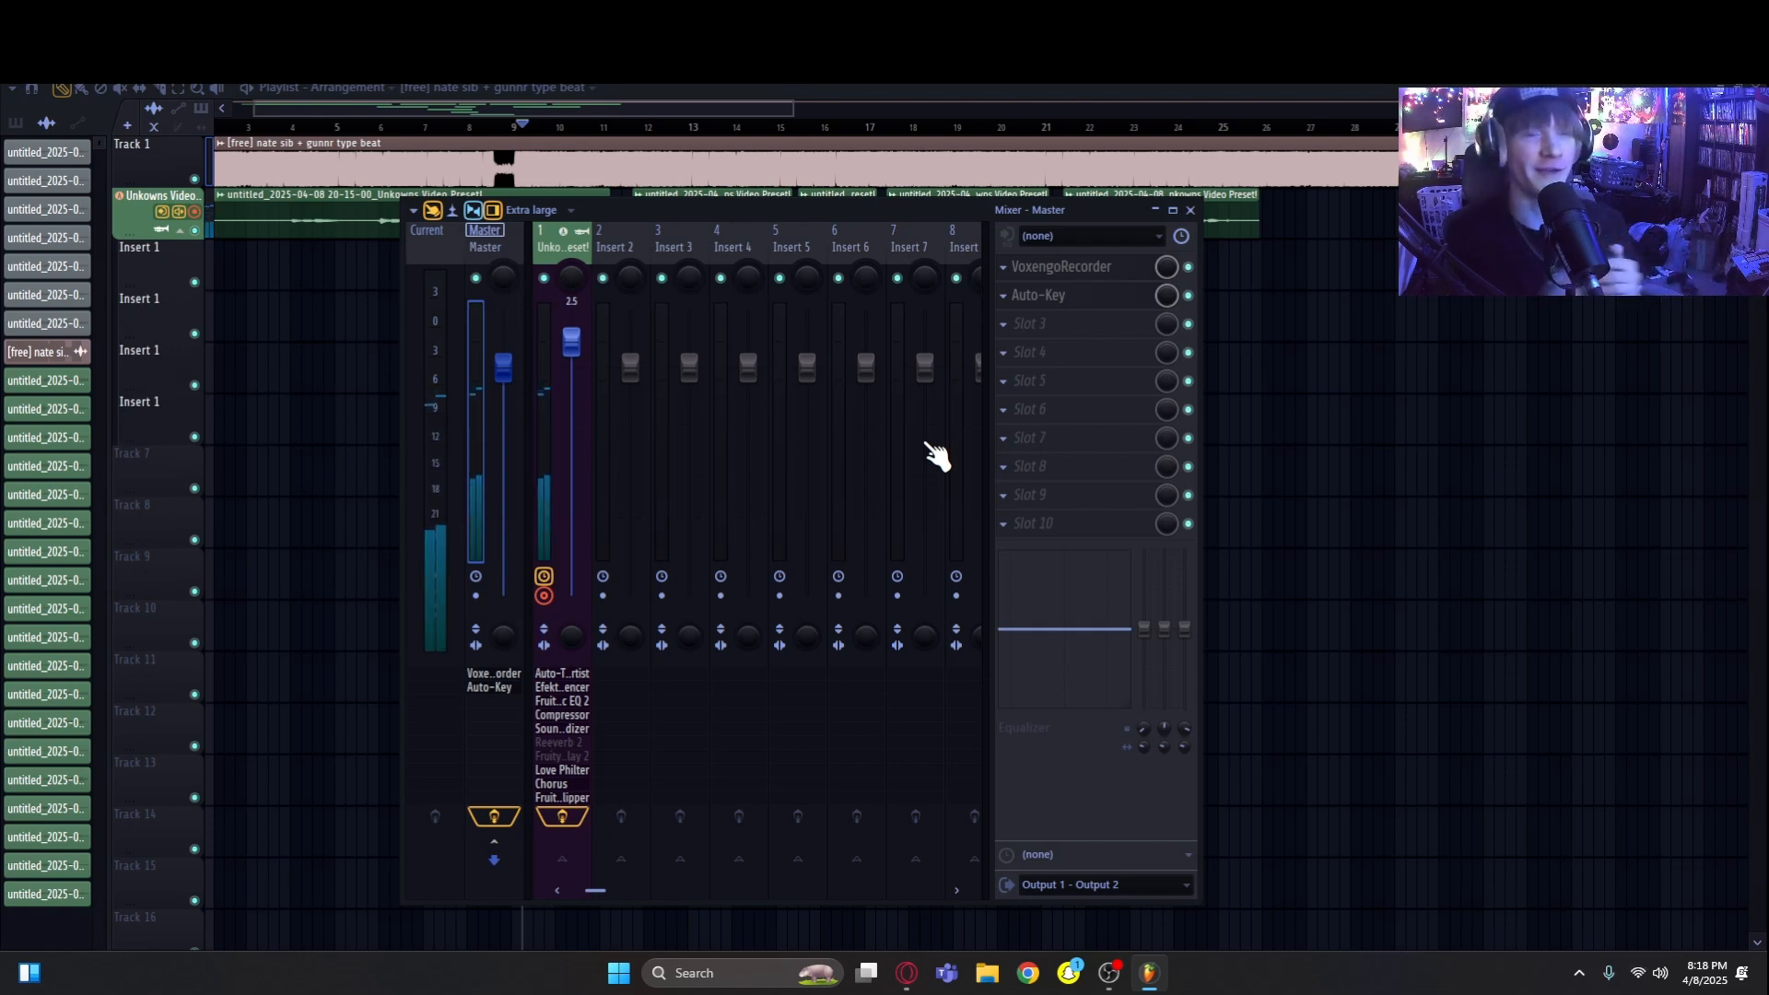
{"action": "left_click", "coordinate": [600, 450]}
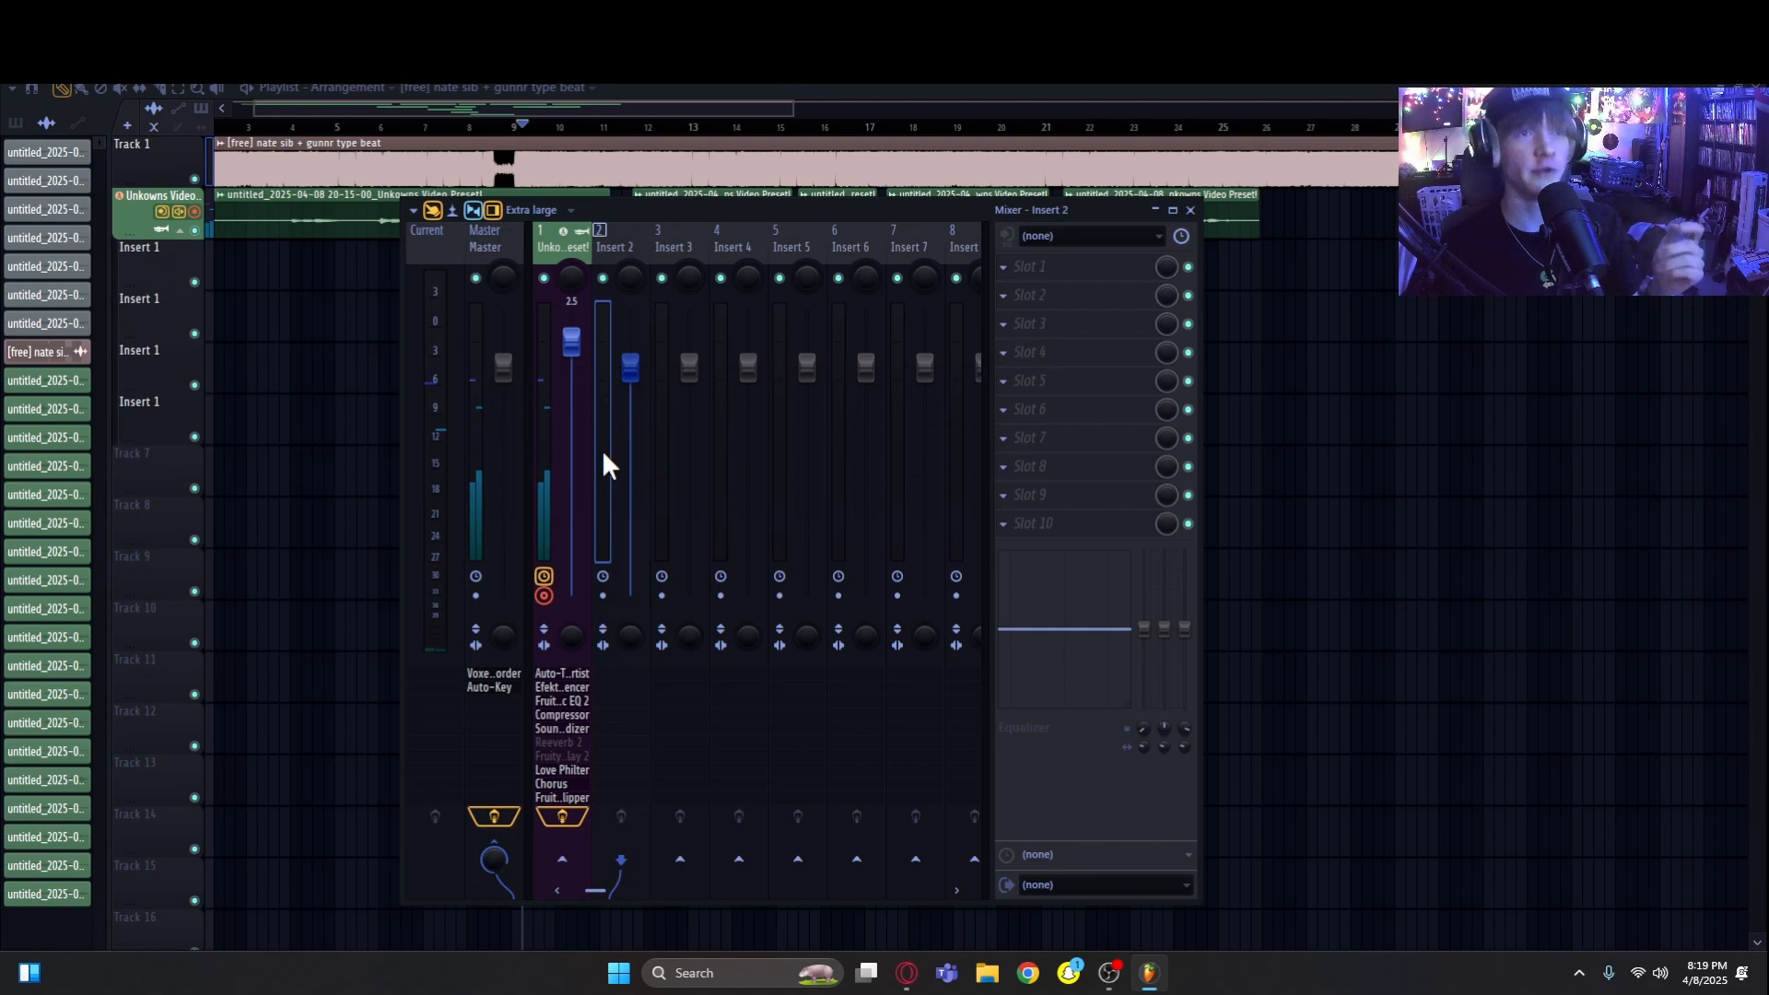
{"action": "left_click", "coordinate": [550, 501]}
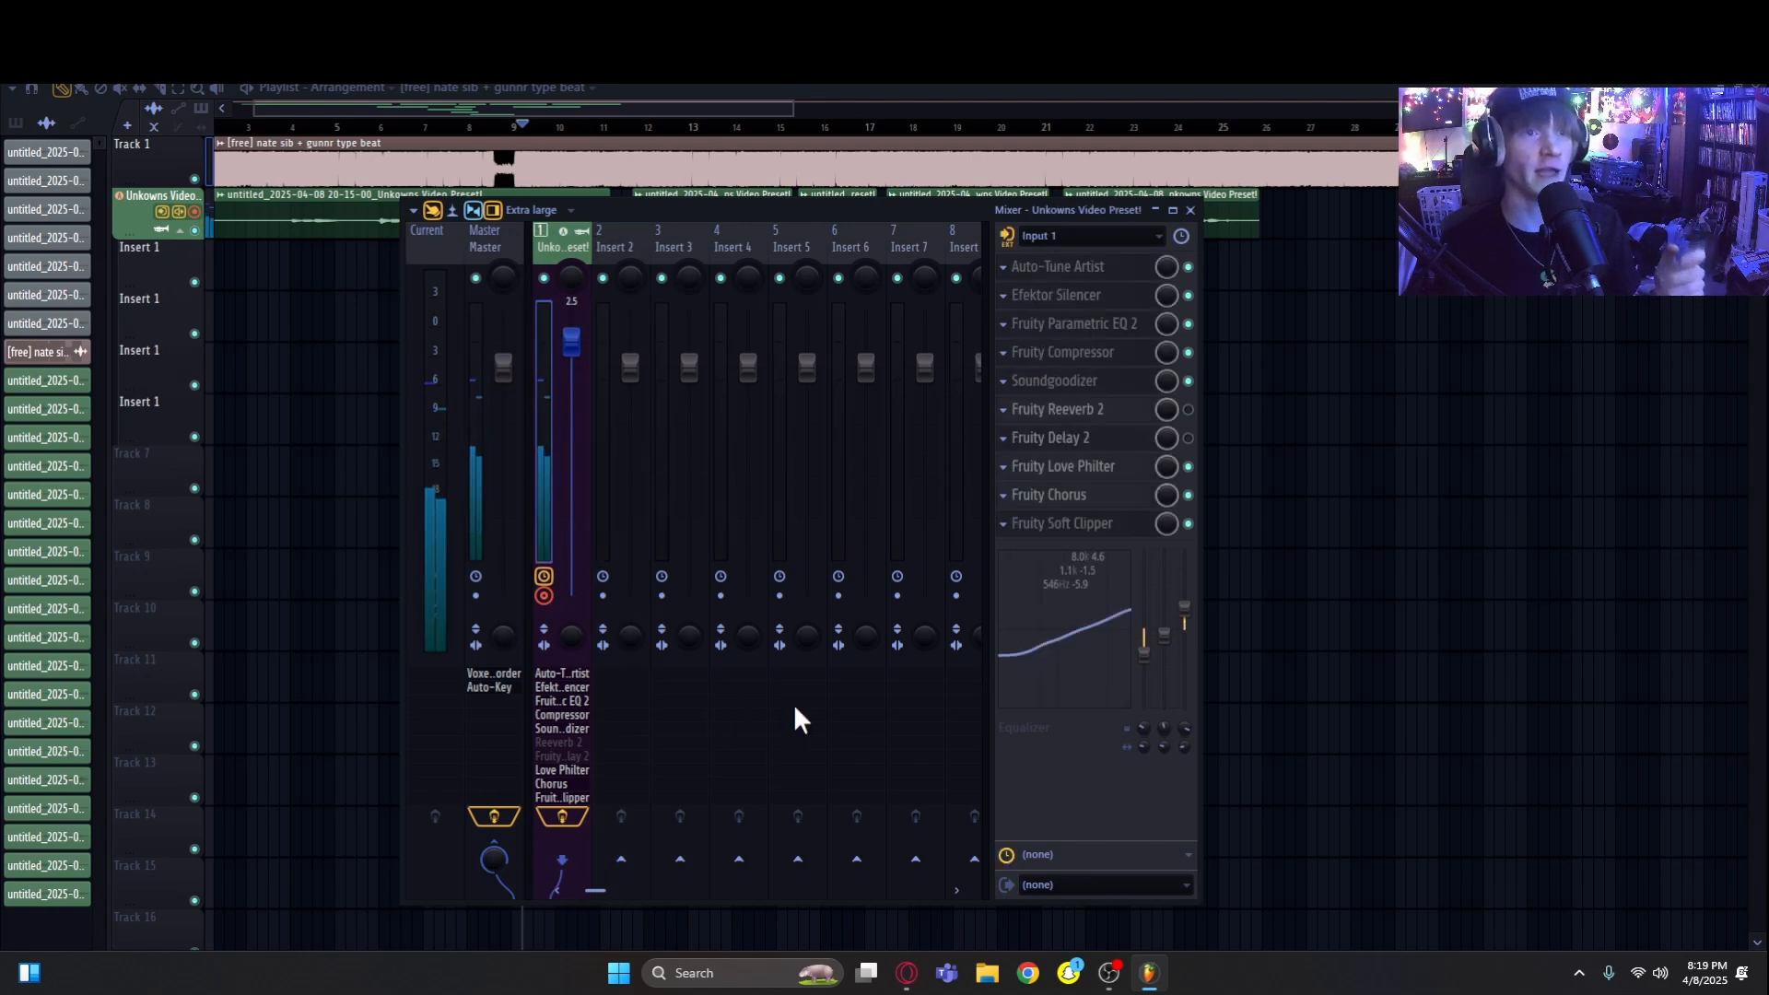
{"action": "left_click", "coordinate": [613, 522]}
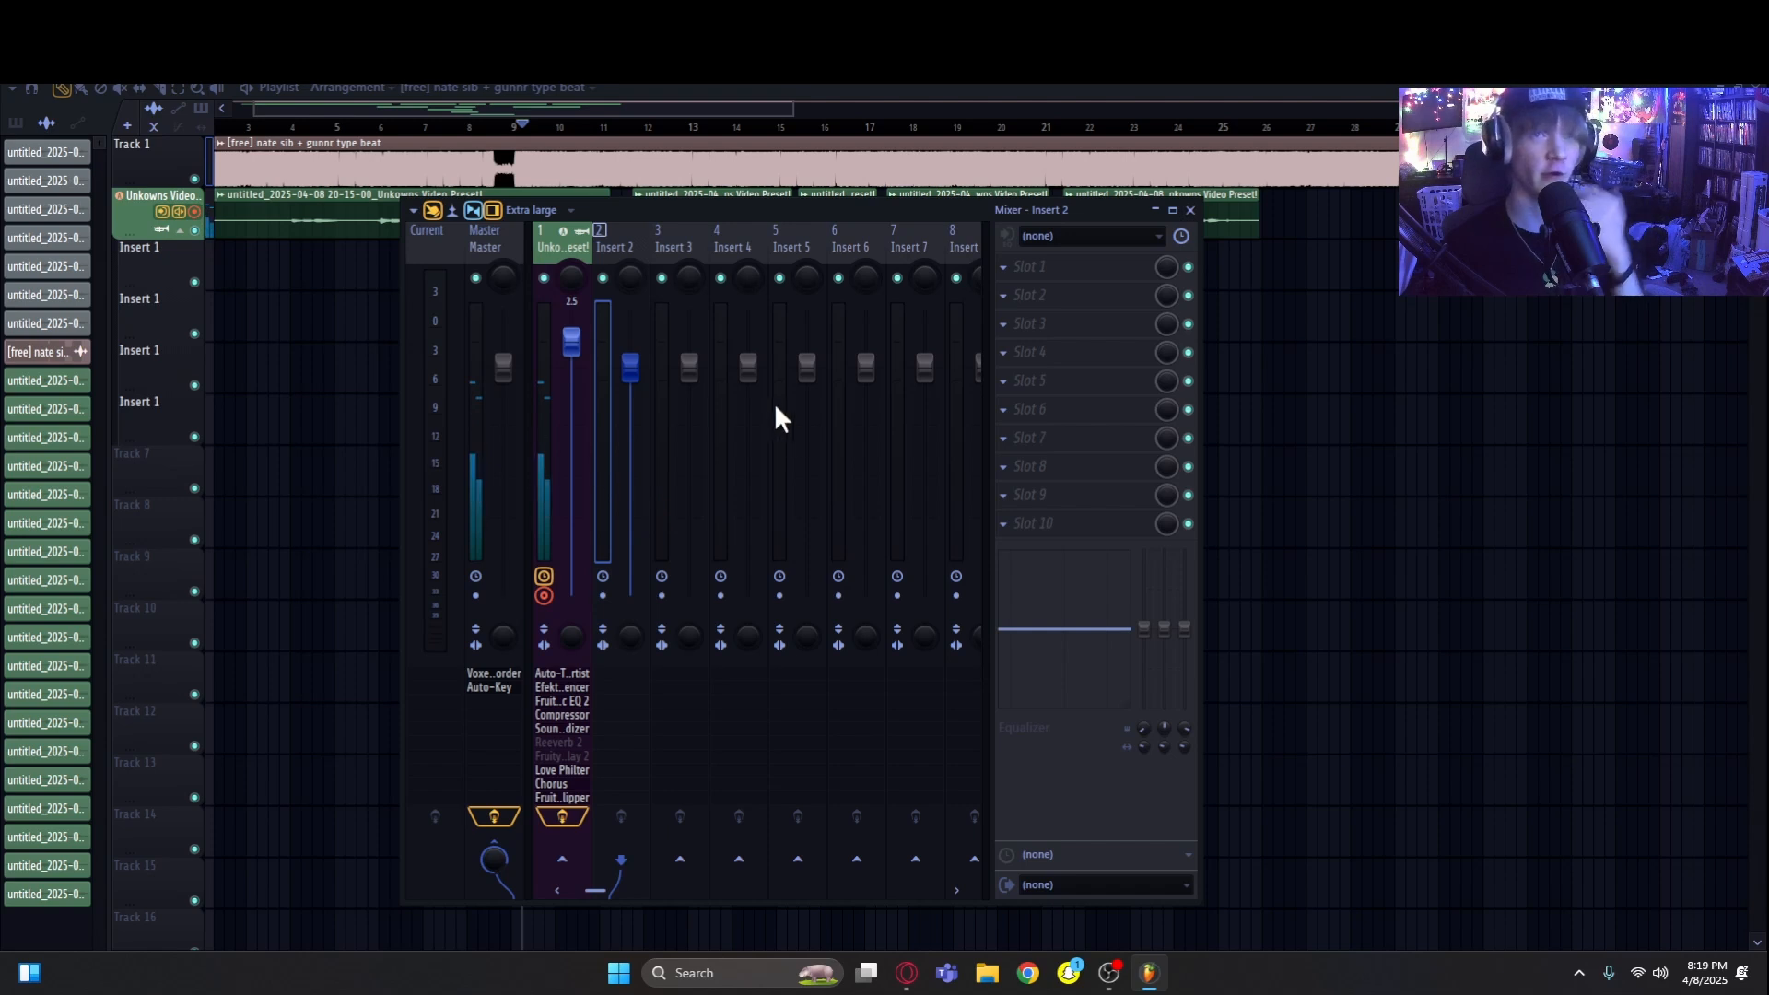
{"action": "left_click", "coordinate": [550, 534]}
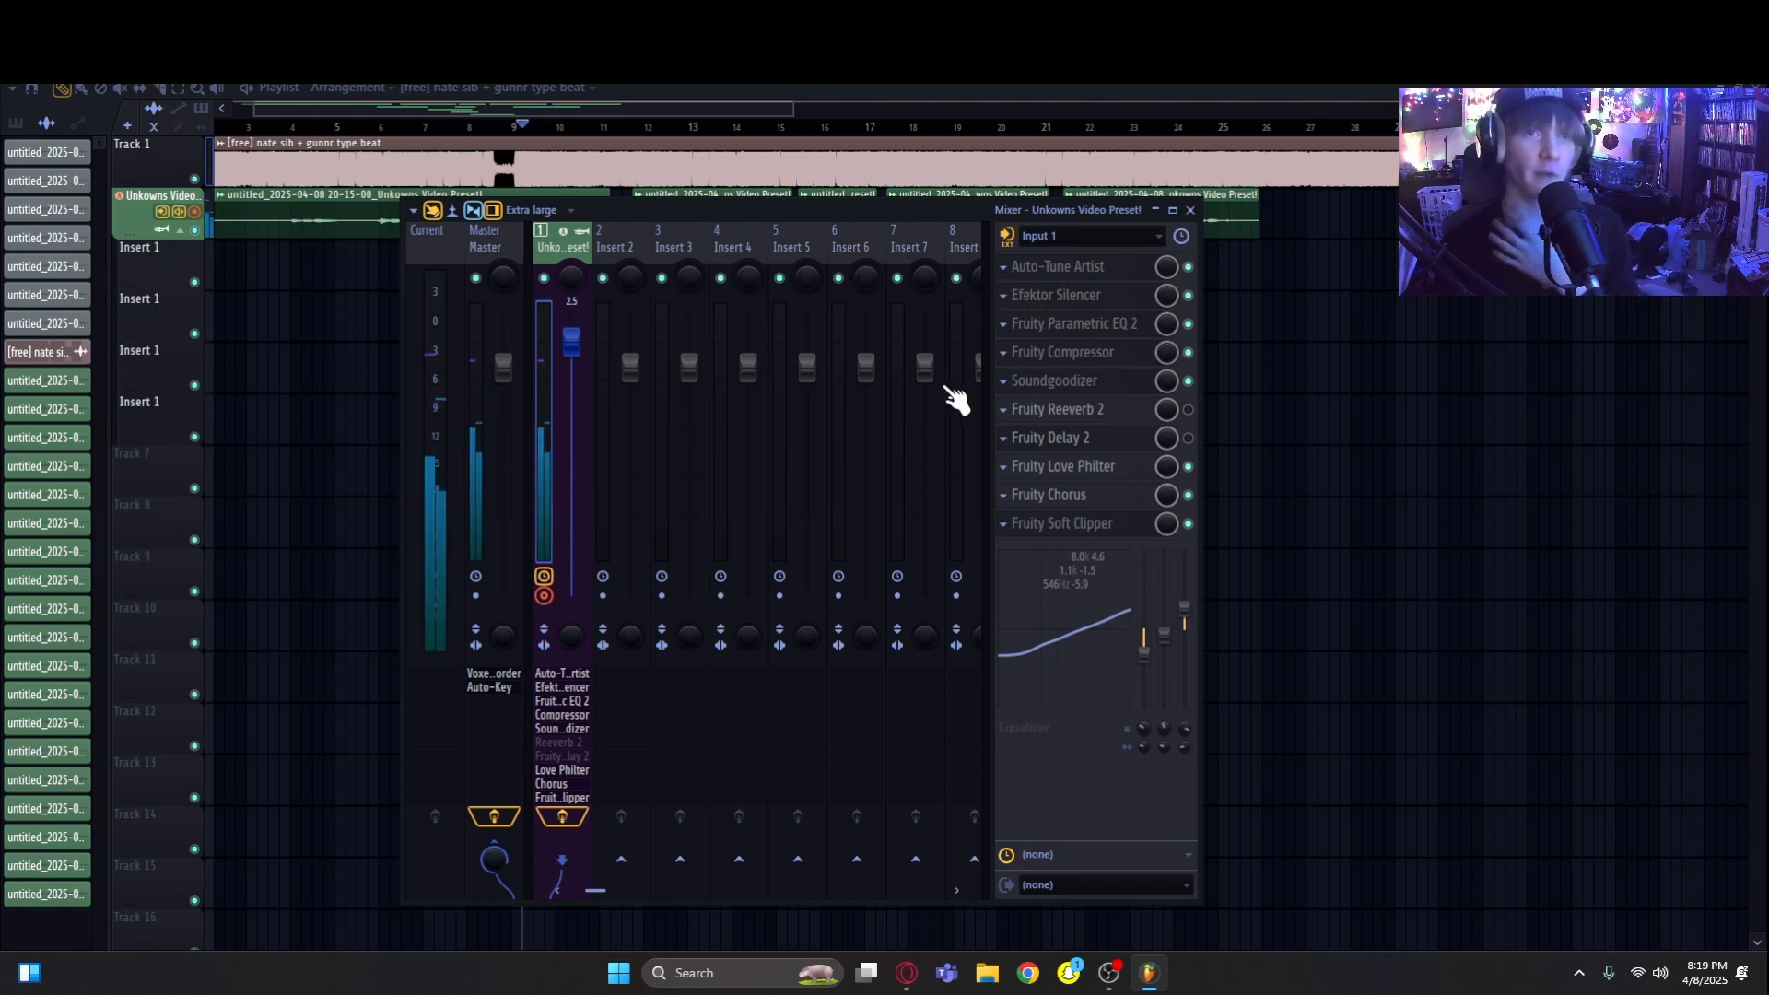
Step: Add Fruity Limiter to slot 3 of the Master track
{"action": "left_click", "coordinate": [474, 510]}
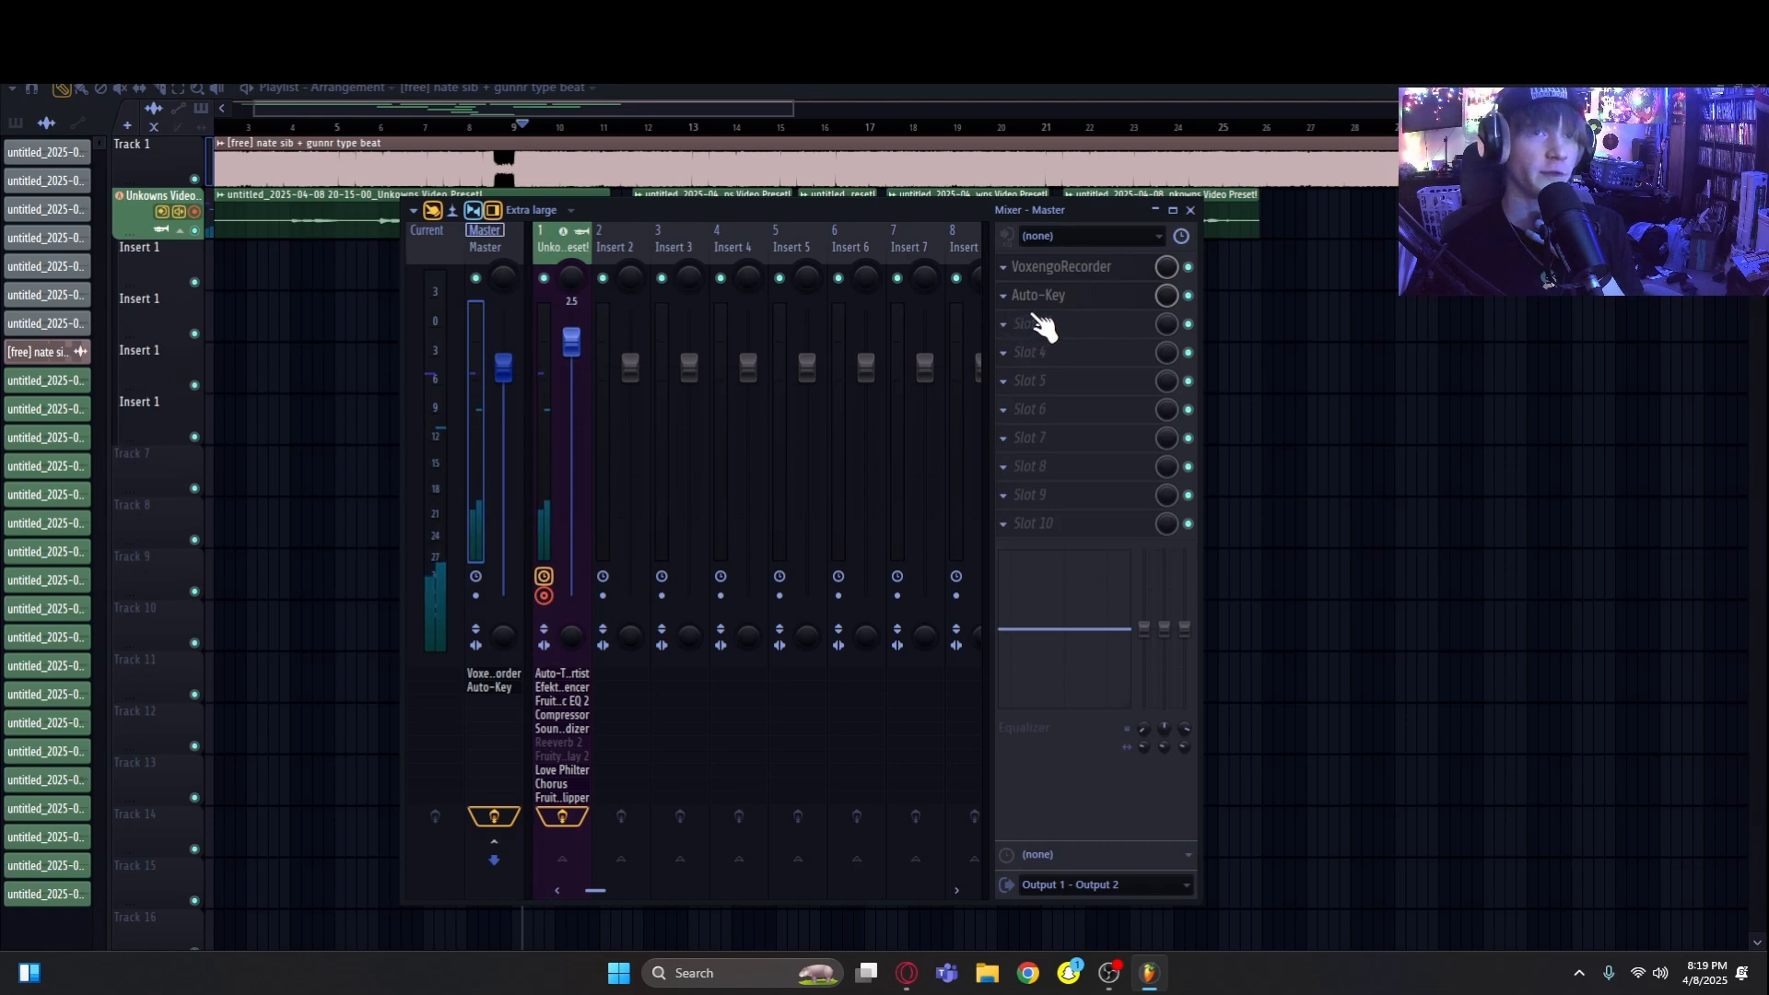
{"action": "left_click", "coordinate": [1029, 334]}
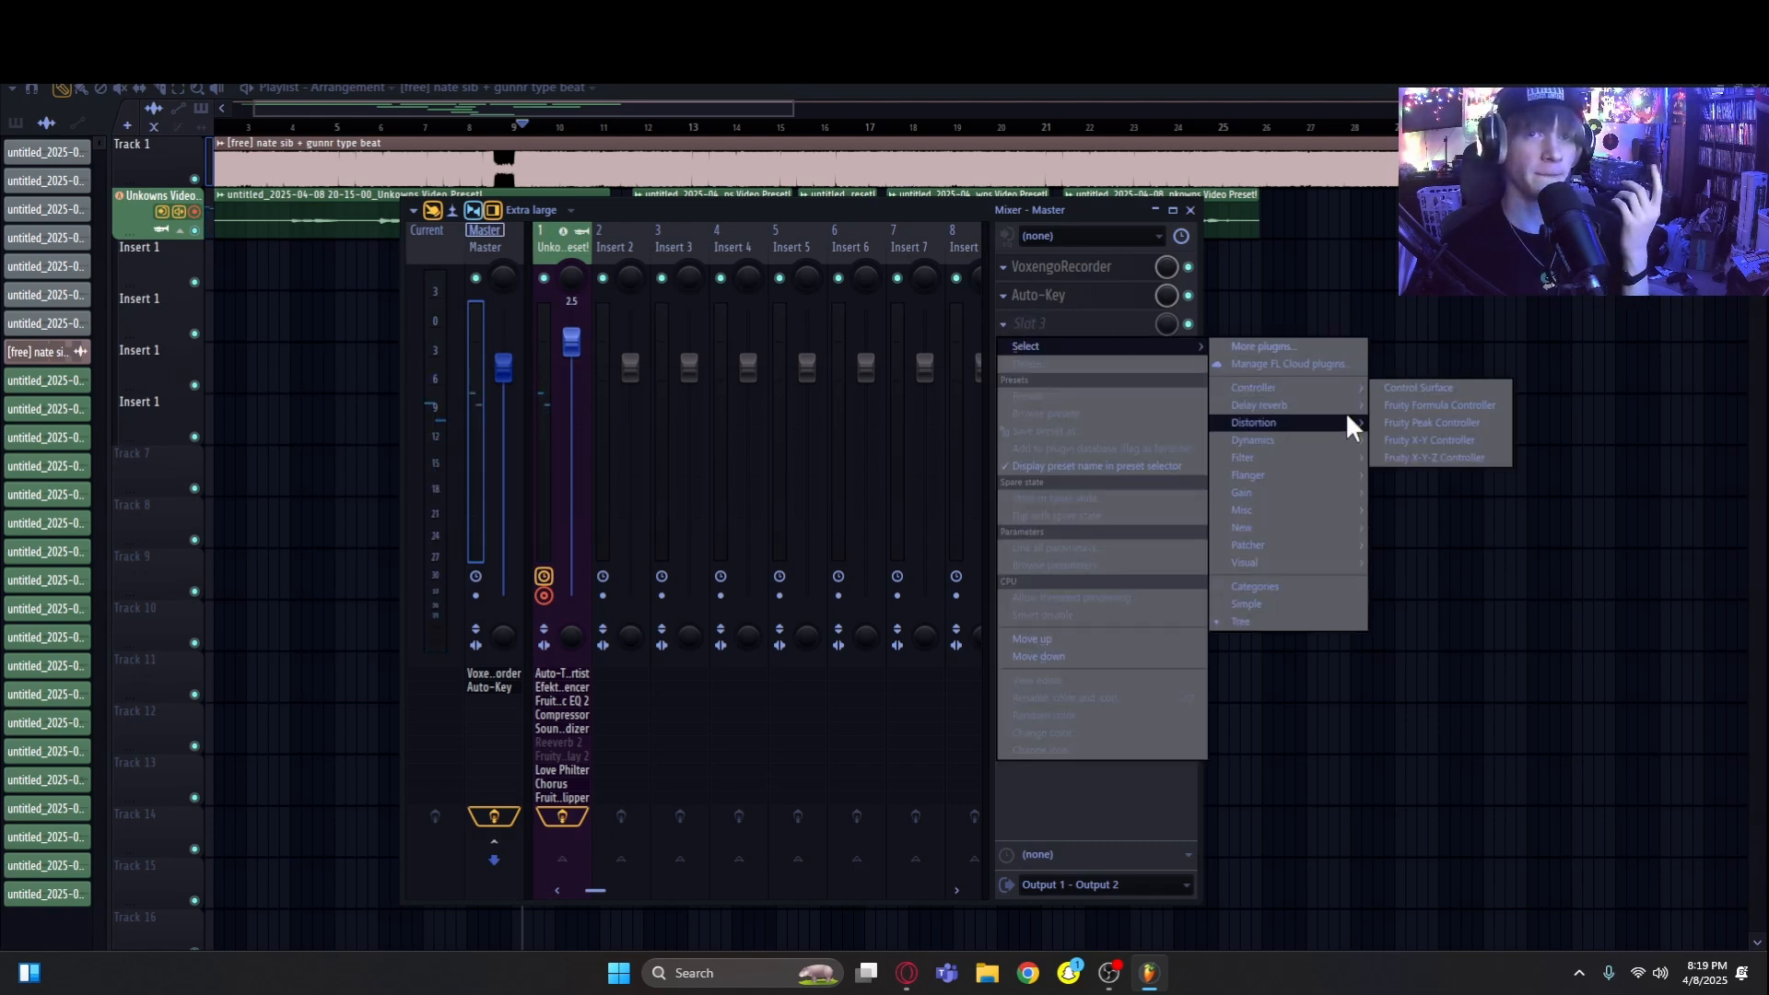
{"action": "mouse_move", "coordinate": [1347, 413]}
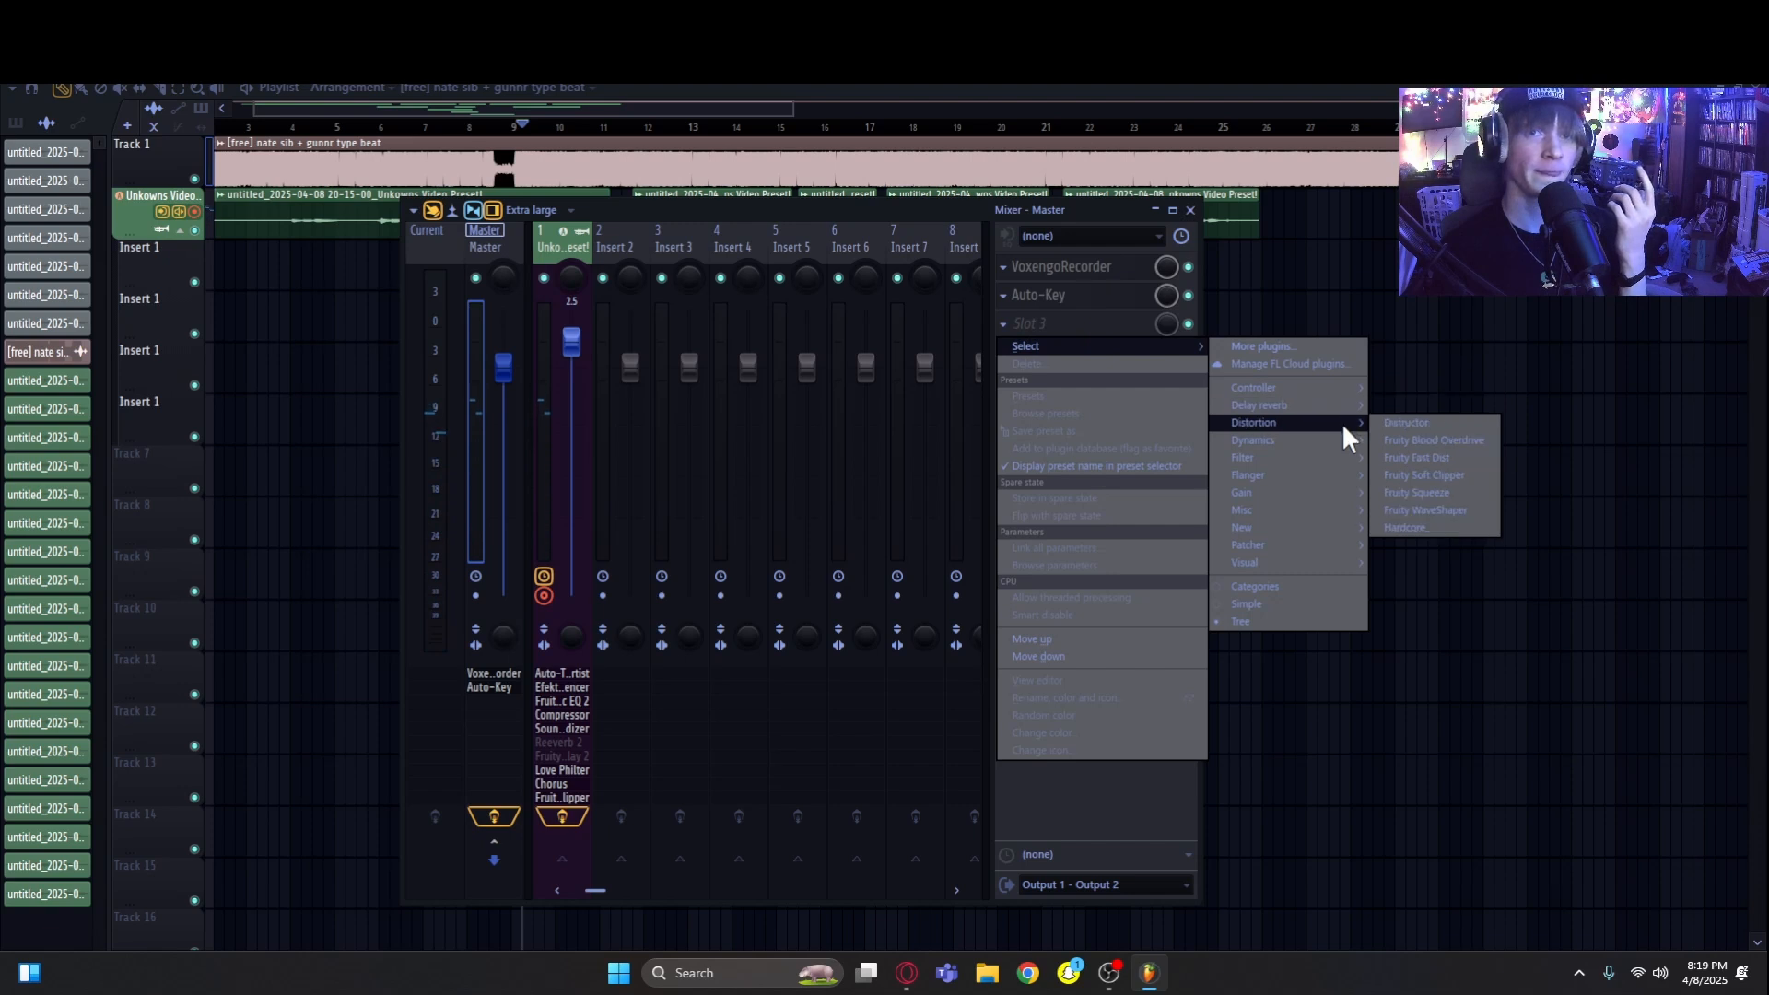
{"action": "left_click", "coordinate": [1429, 454]}
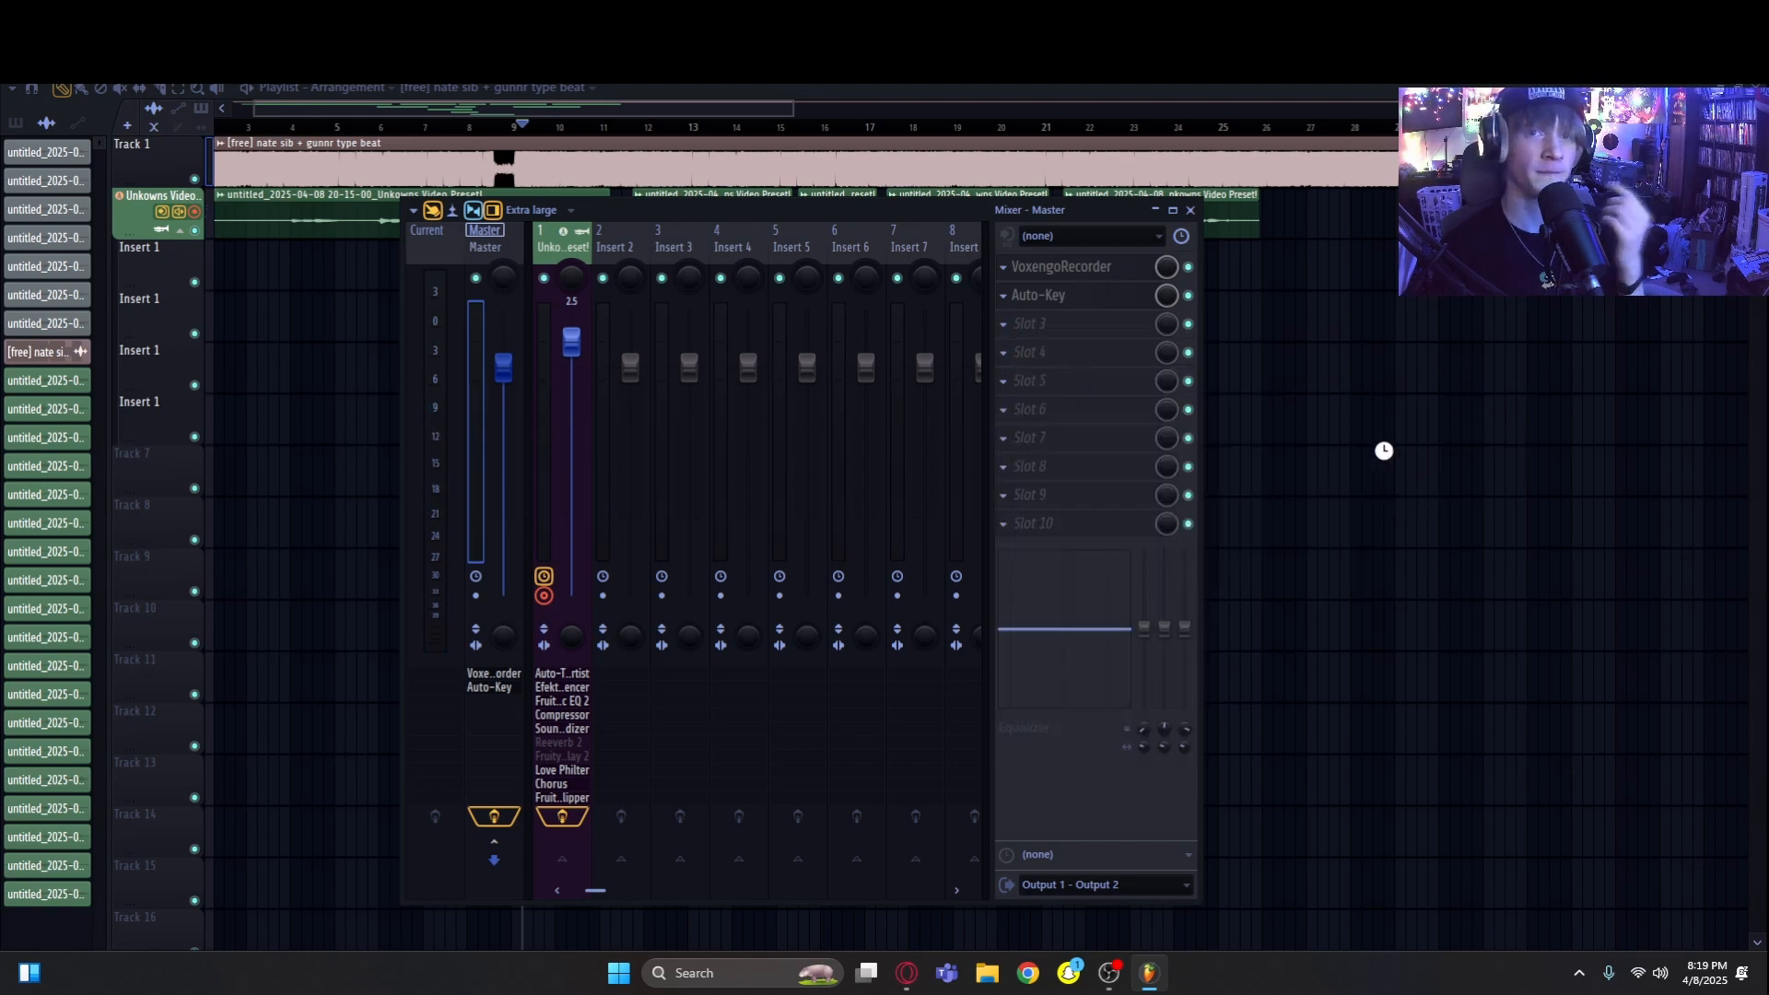
{"action": "left_click_drag", "start_coordinate": [506, 277], "coordinate": [697, 303]}
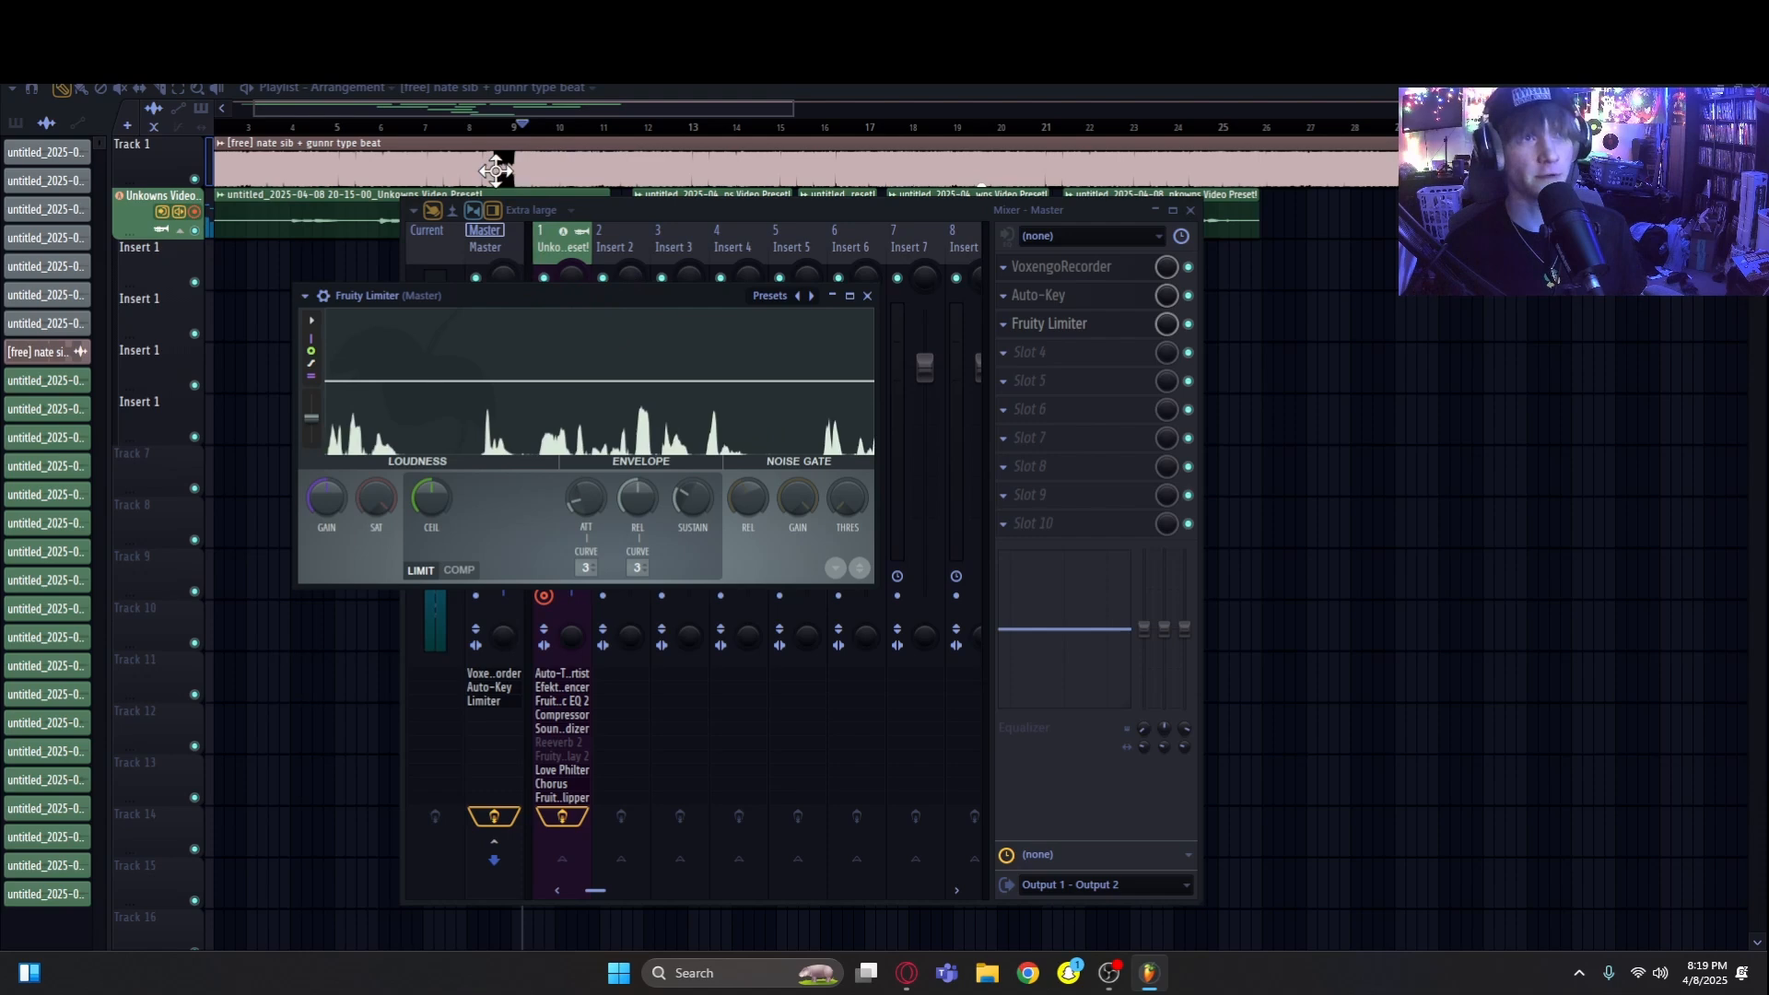
Step: Play the song from about bar 8 and push the Master limiter's gain to maximum while trying higher and lower ceilings
{"action": "left_click", "coordinate": [471, 126]}
{"action": "left_click", "coordinate": [908, 57]}
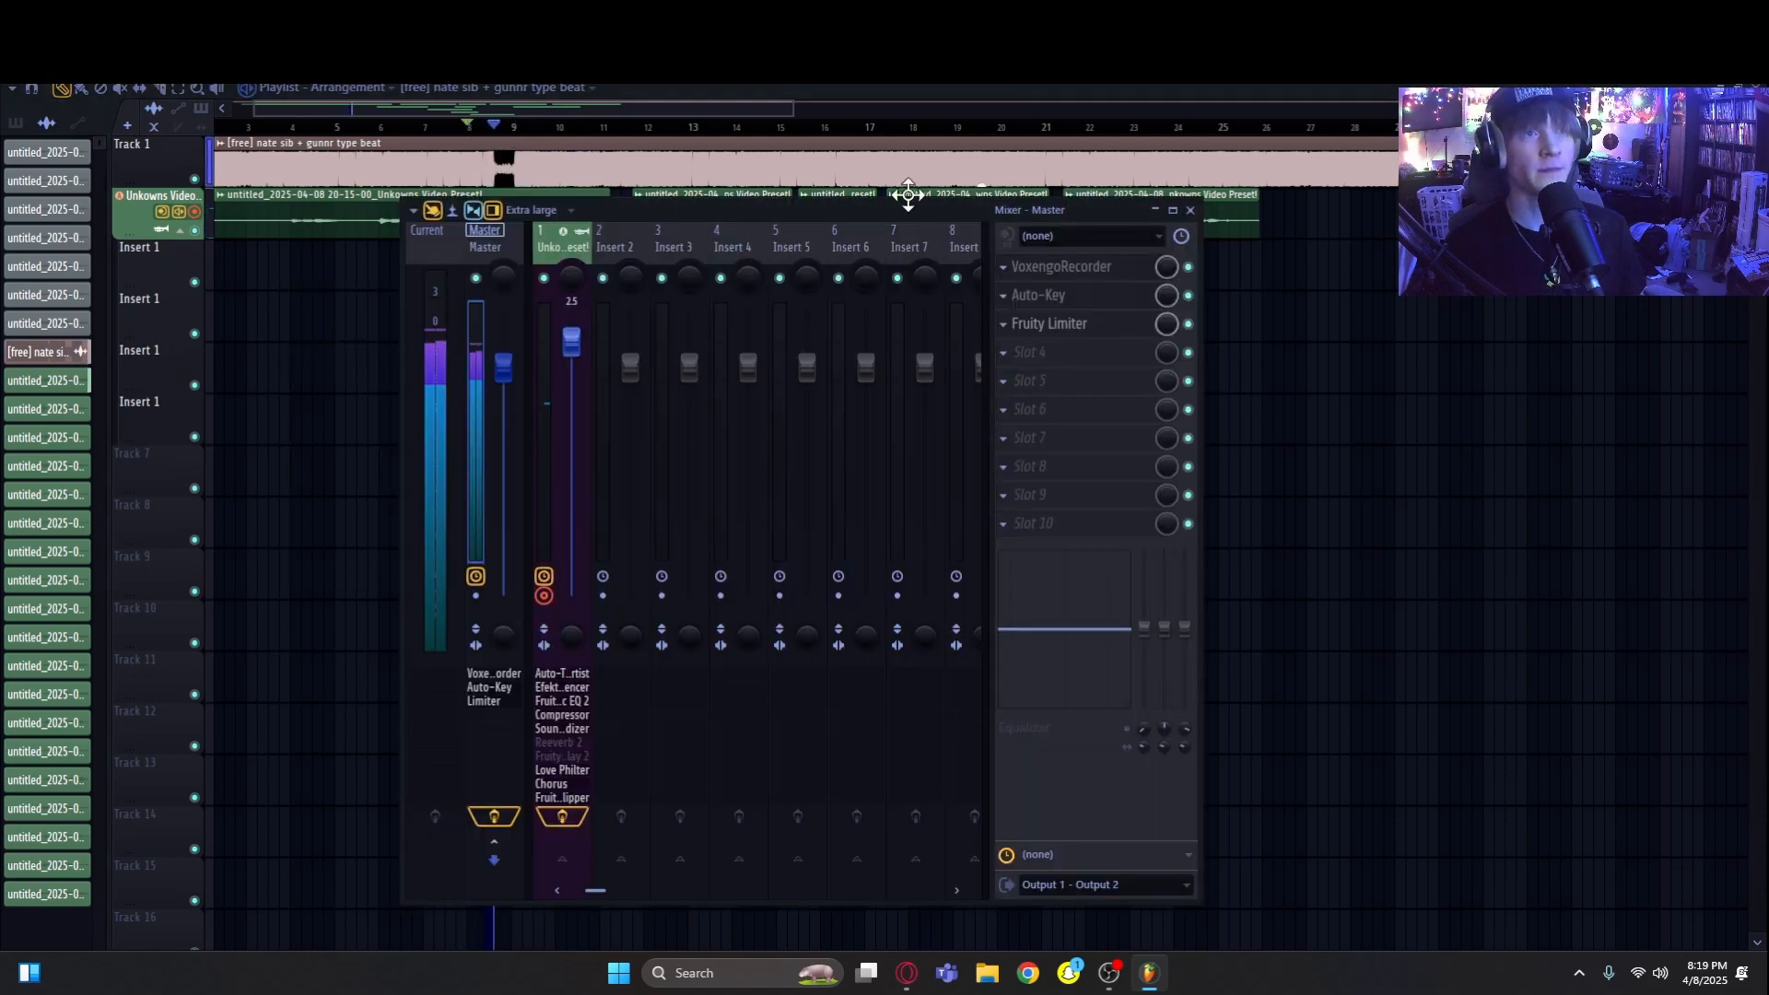
{"action": "left_click", "coordinate": [1080, 328]}
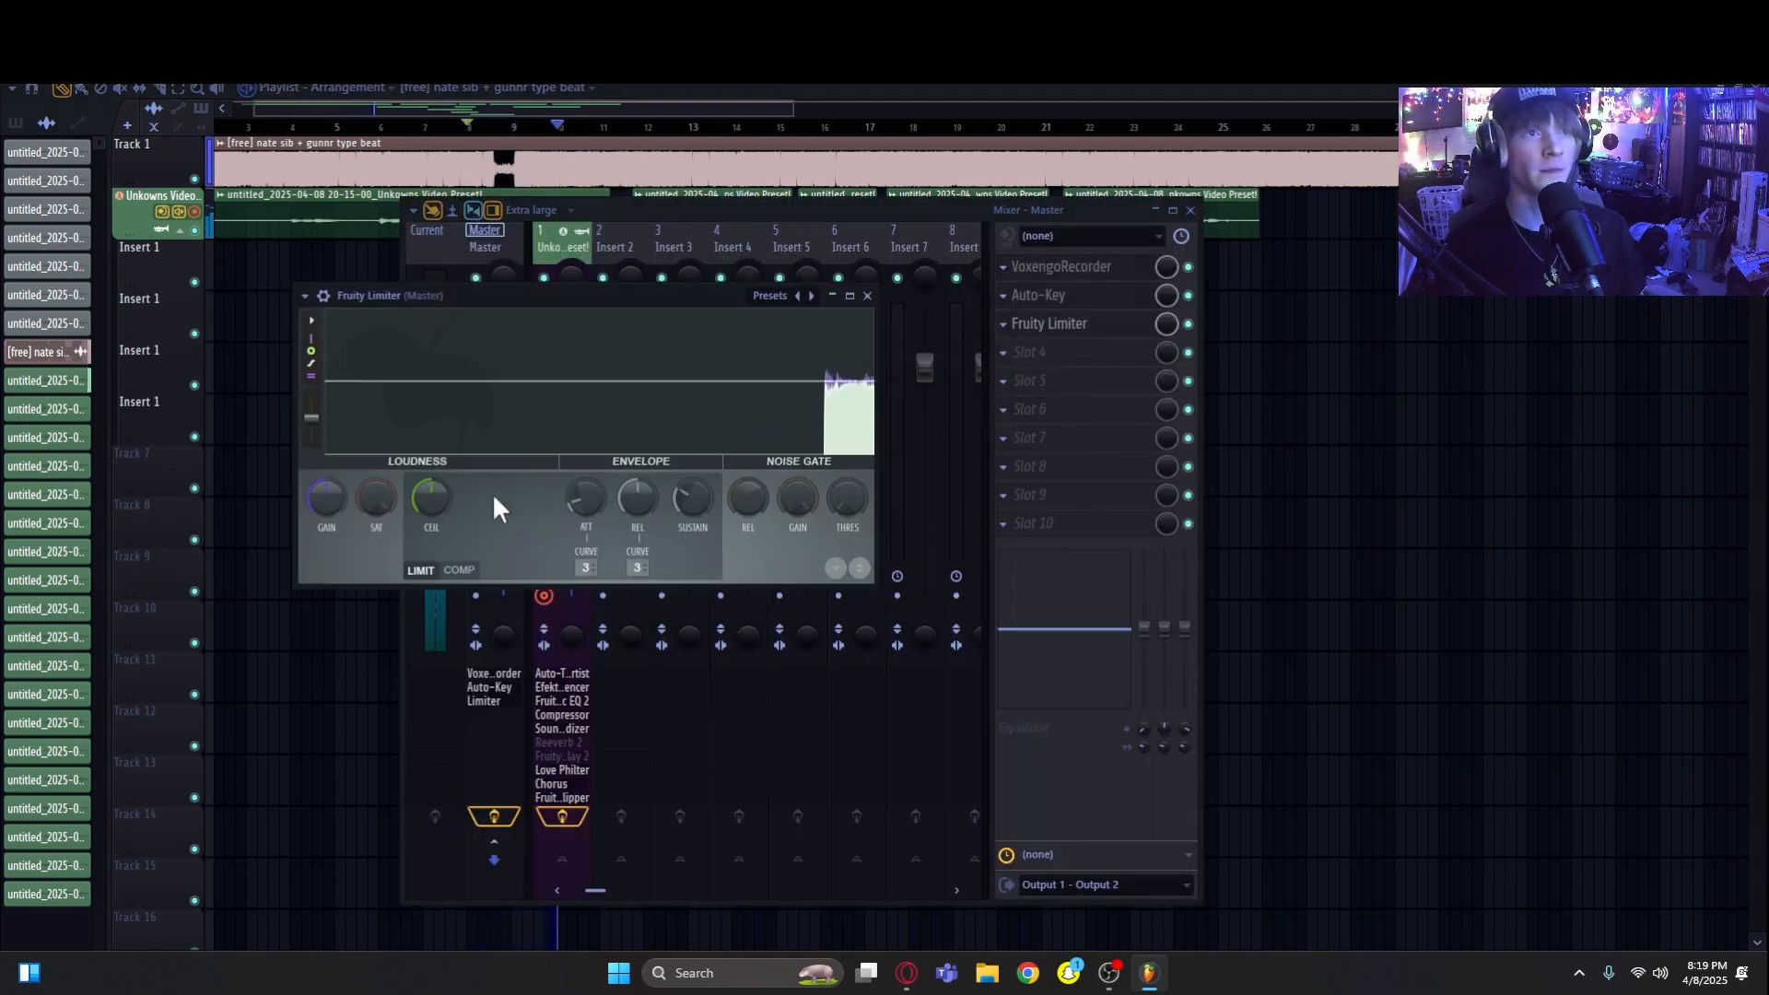
{"action": "left_click_drag", "start_coordinate": [327, 501], "coordinate": [326, 341]}
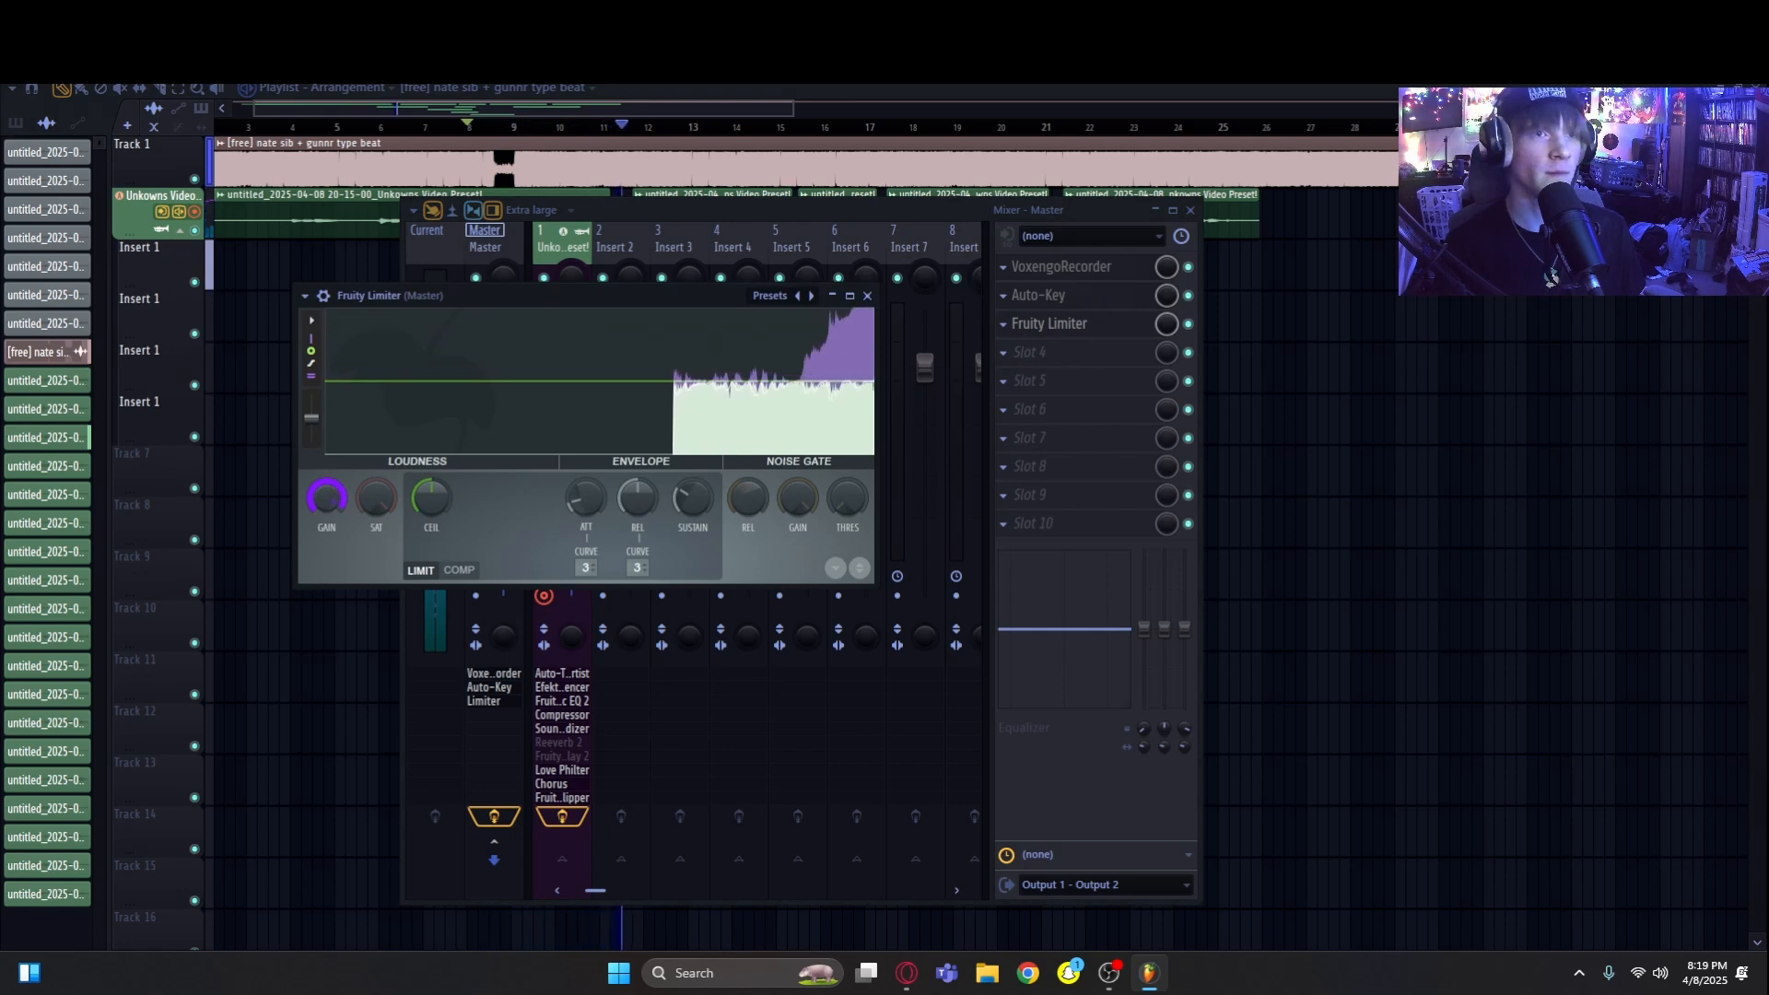
{"action": "left_click_drag", "start_coordinate": [430, 499], "coordinate": [430, 433]}
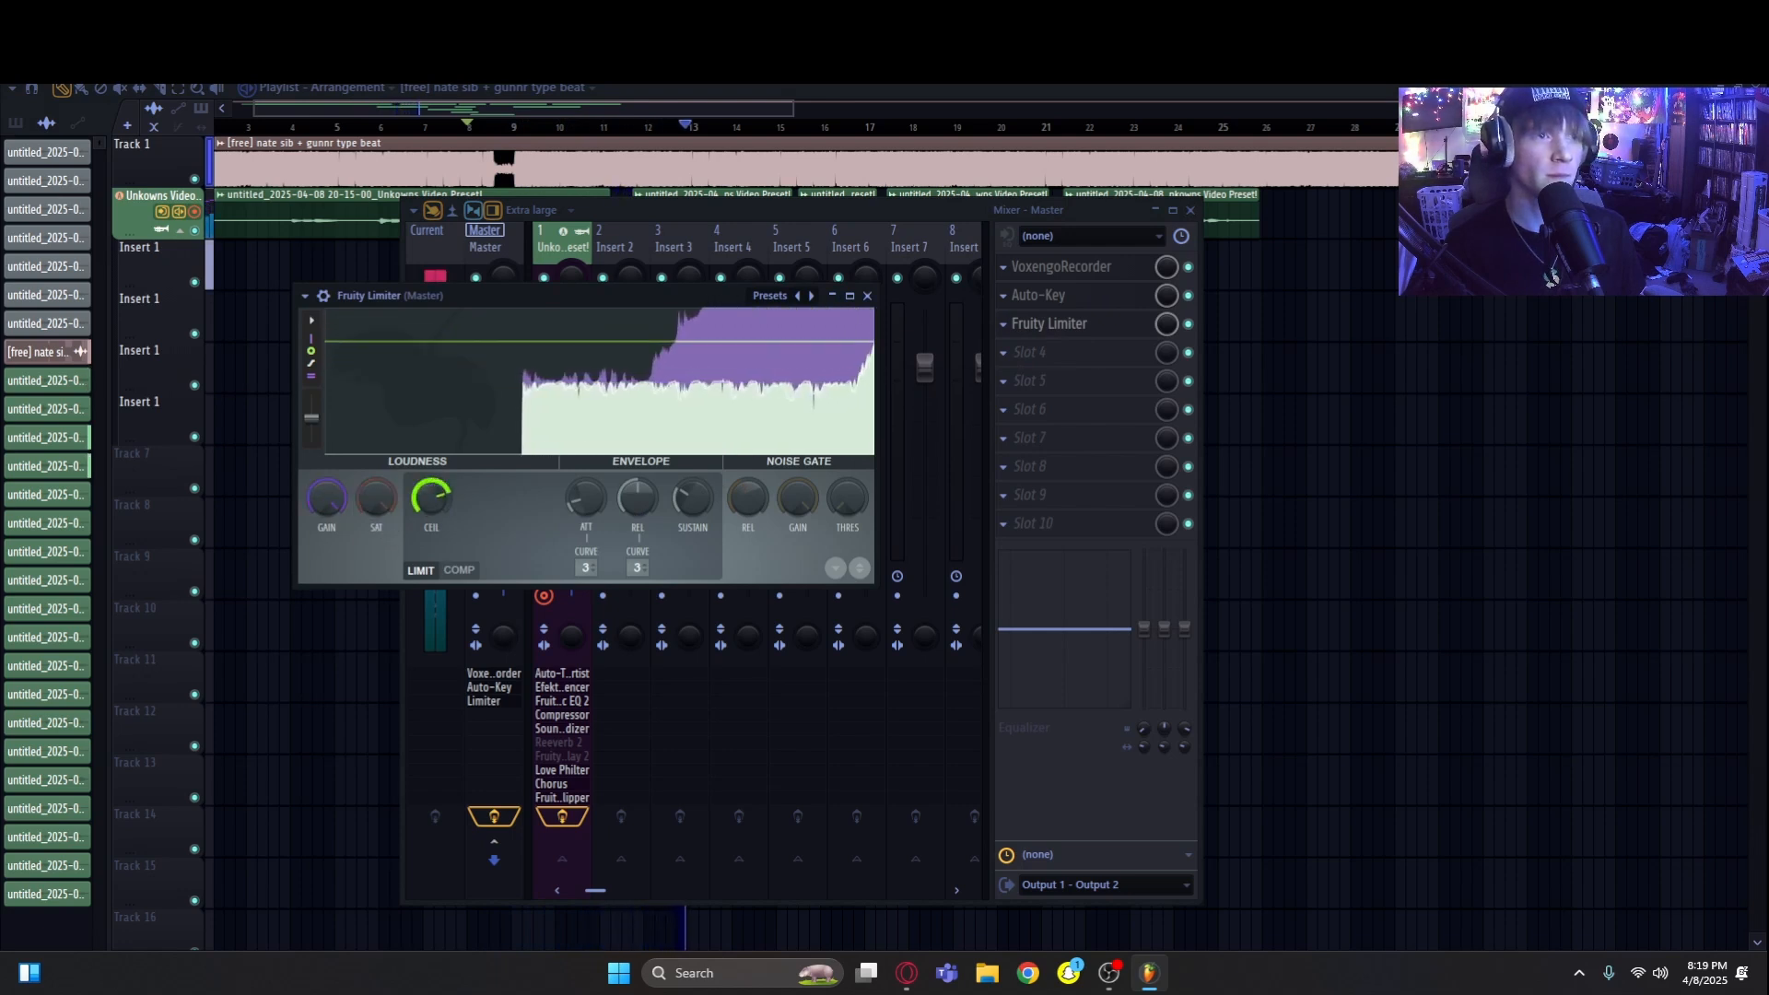
{"action": "left_click_drag", "start_coordinate": [430, 499], "coordinate": [430, 589]}
{"action": "left_click_drag", "start_coordinate": [430, 499], "coordinate": [430, 444]}
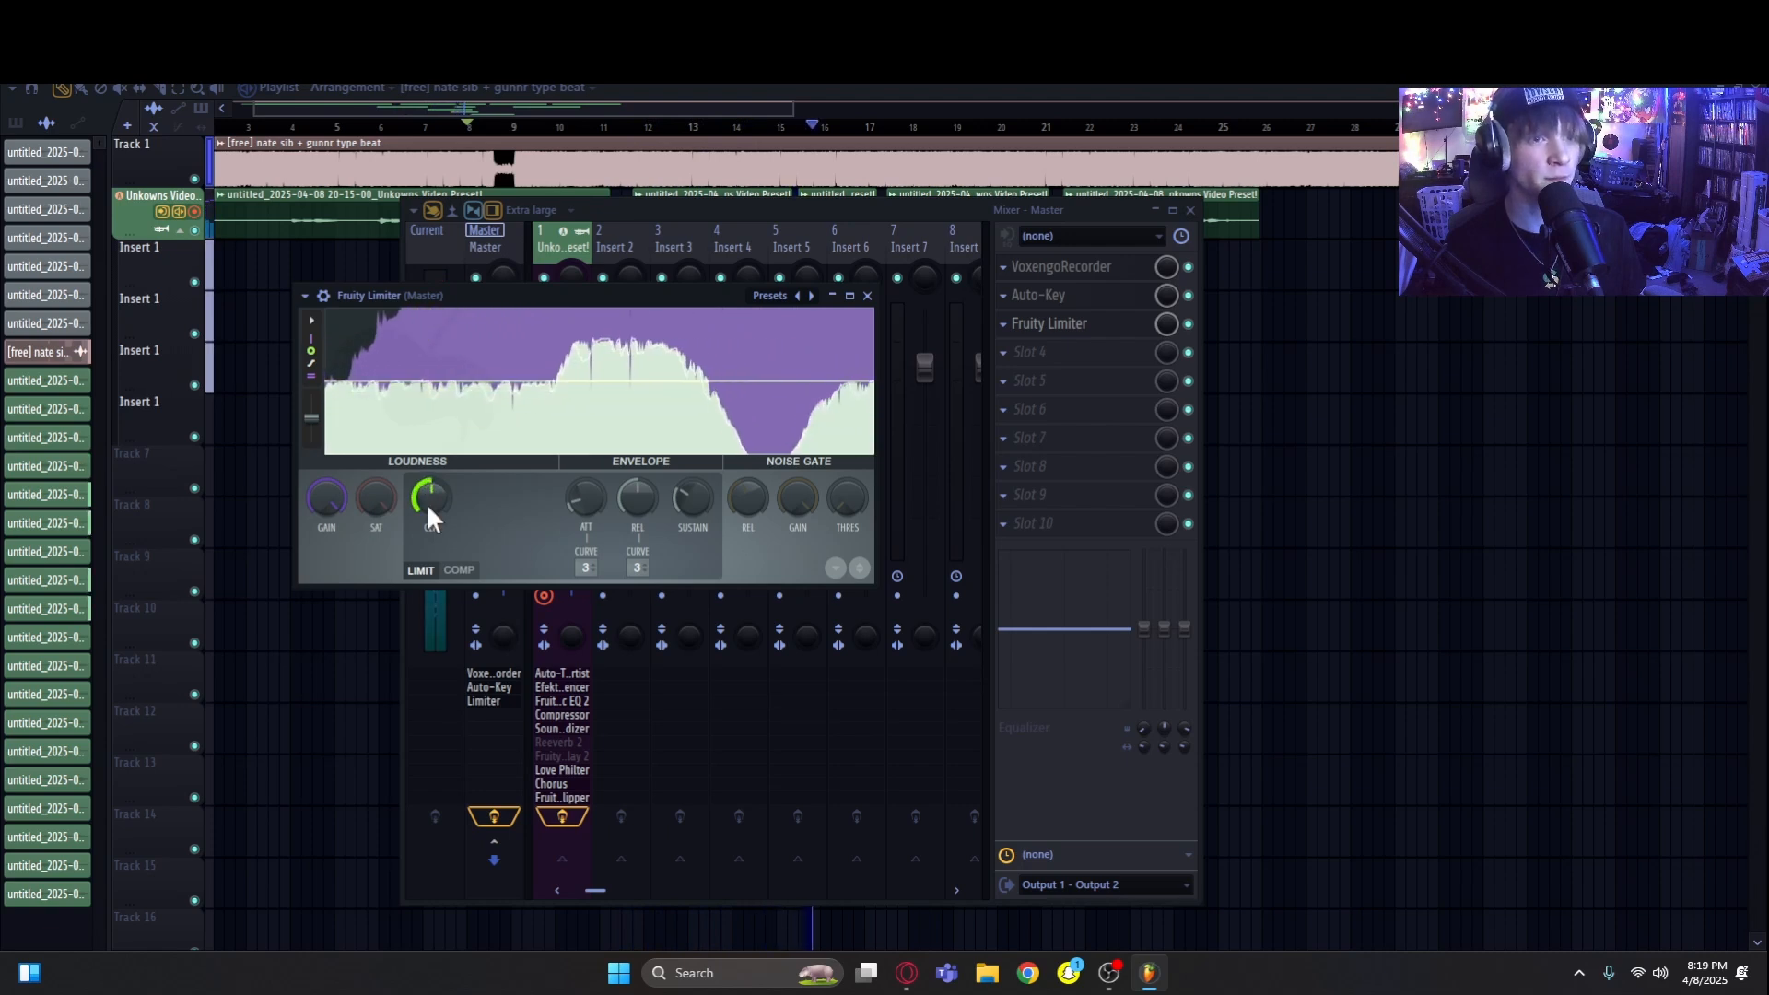
Step: Adjust the limiter's attack, release, sustain and ceiling with release curve 2, and bypass the limiter on the Master track
{"action": "left_click_drag", "start_coordinate": [327, 499], "coordinate": [327, 489]}
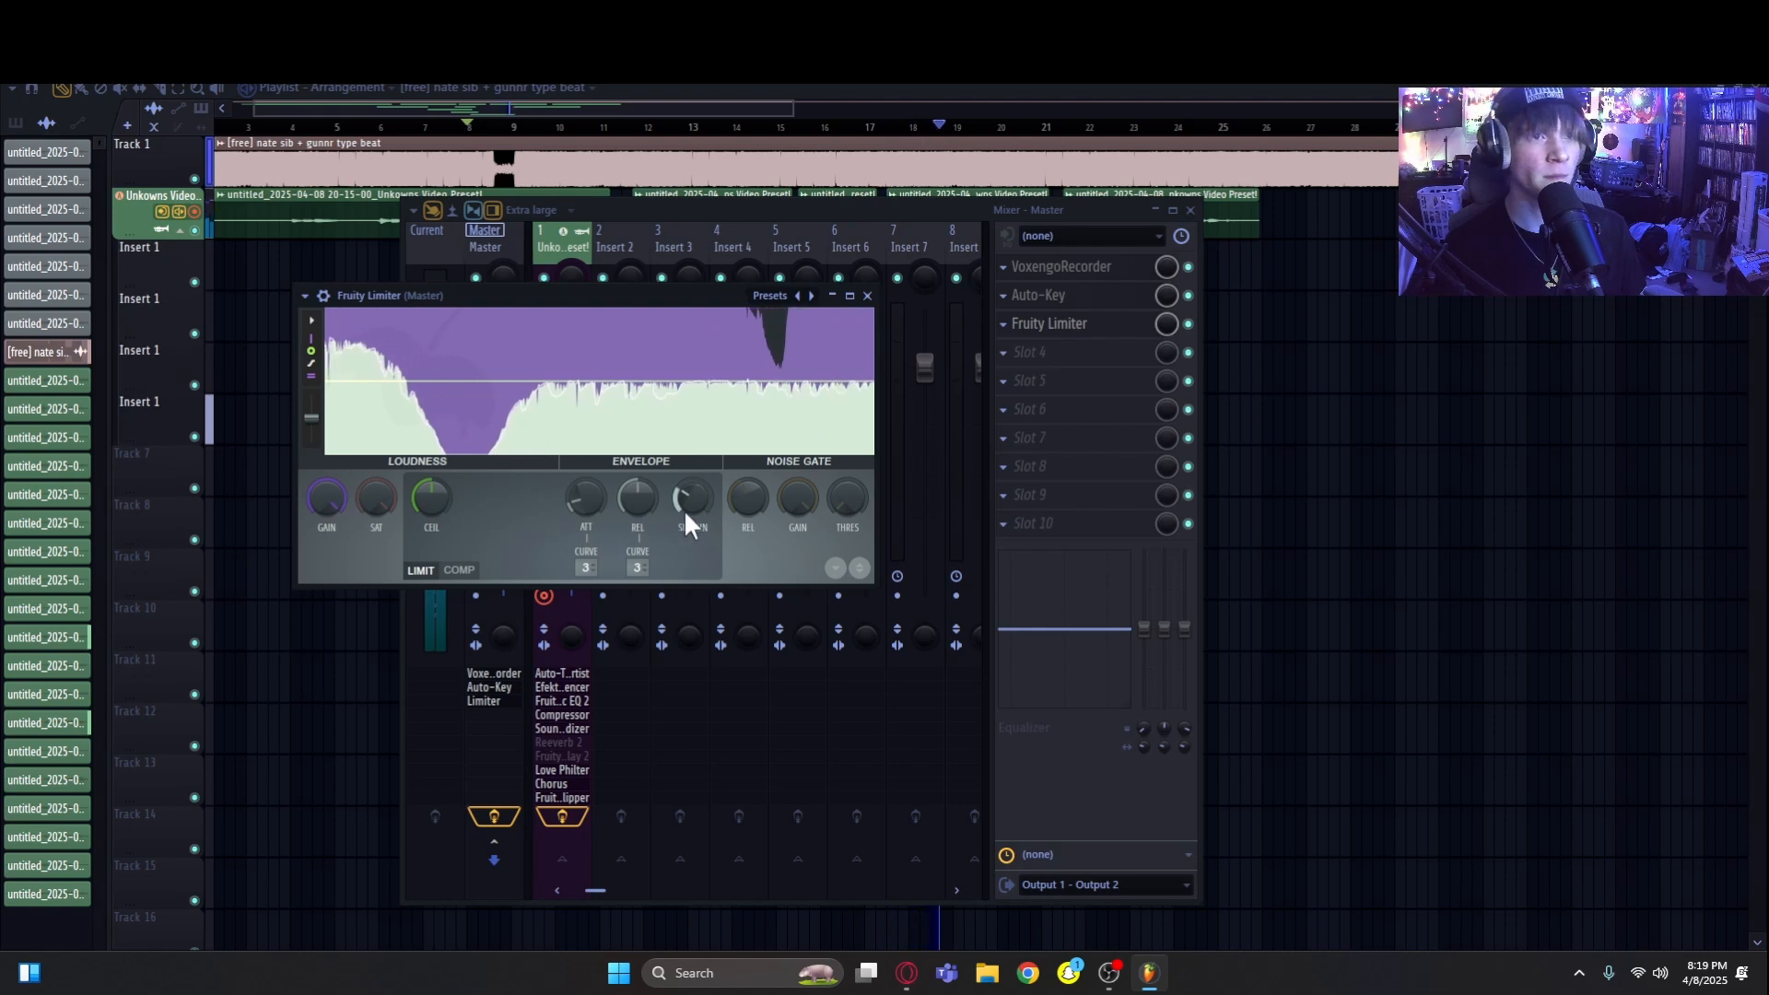
{"action": "left_click_drag", "start_coordinate": [638, 498], "coordinate": [638, 498]}
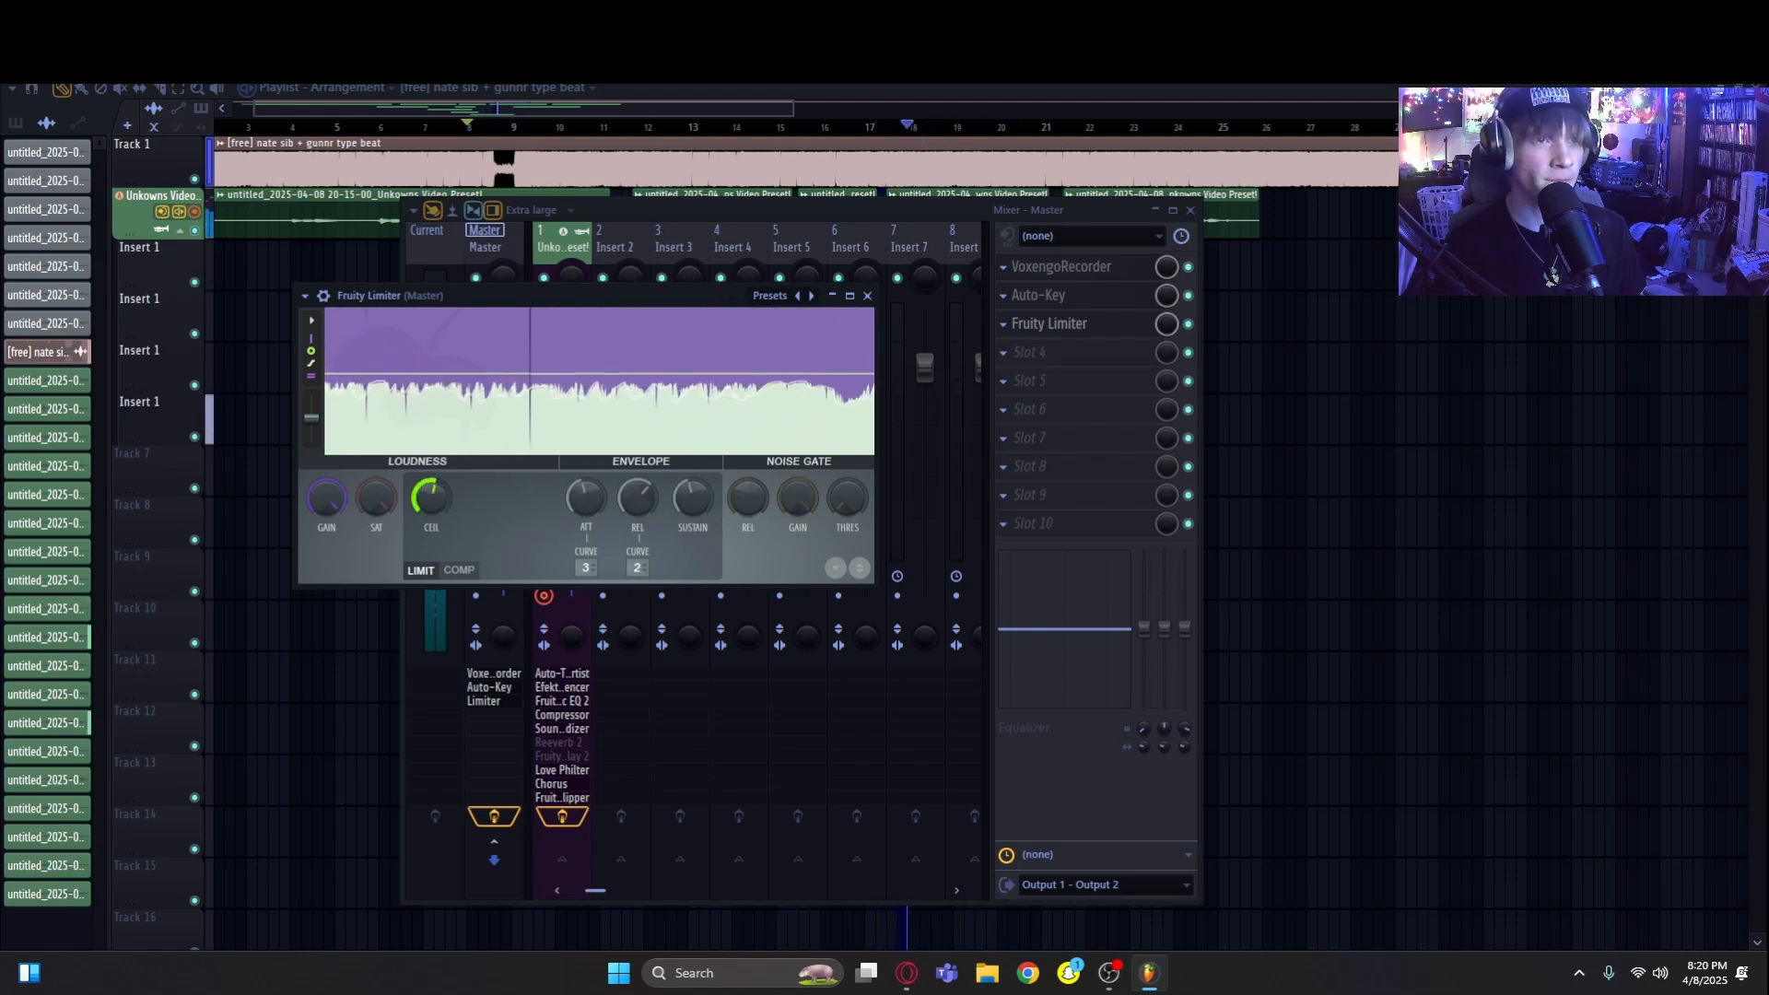
{"action": "left_click_drag", "start_coordinate": [431, 499], "coordinate": [432, 495]}
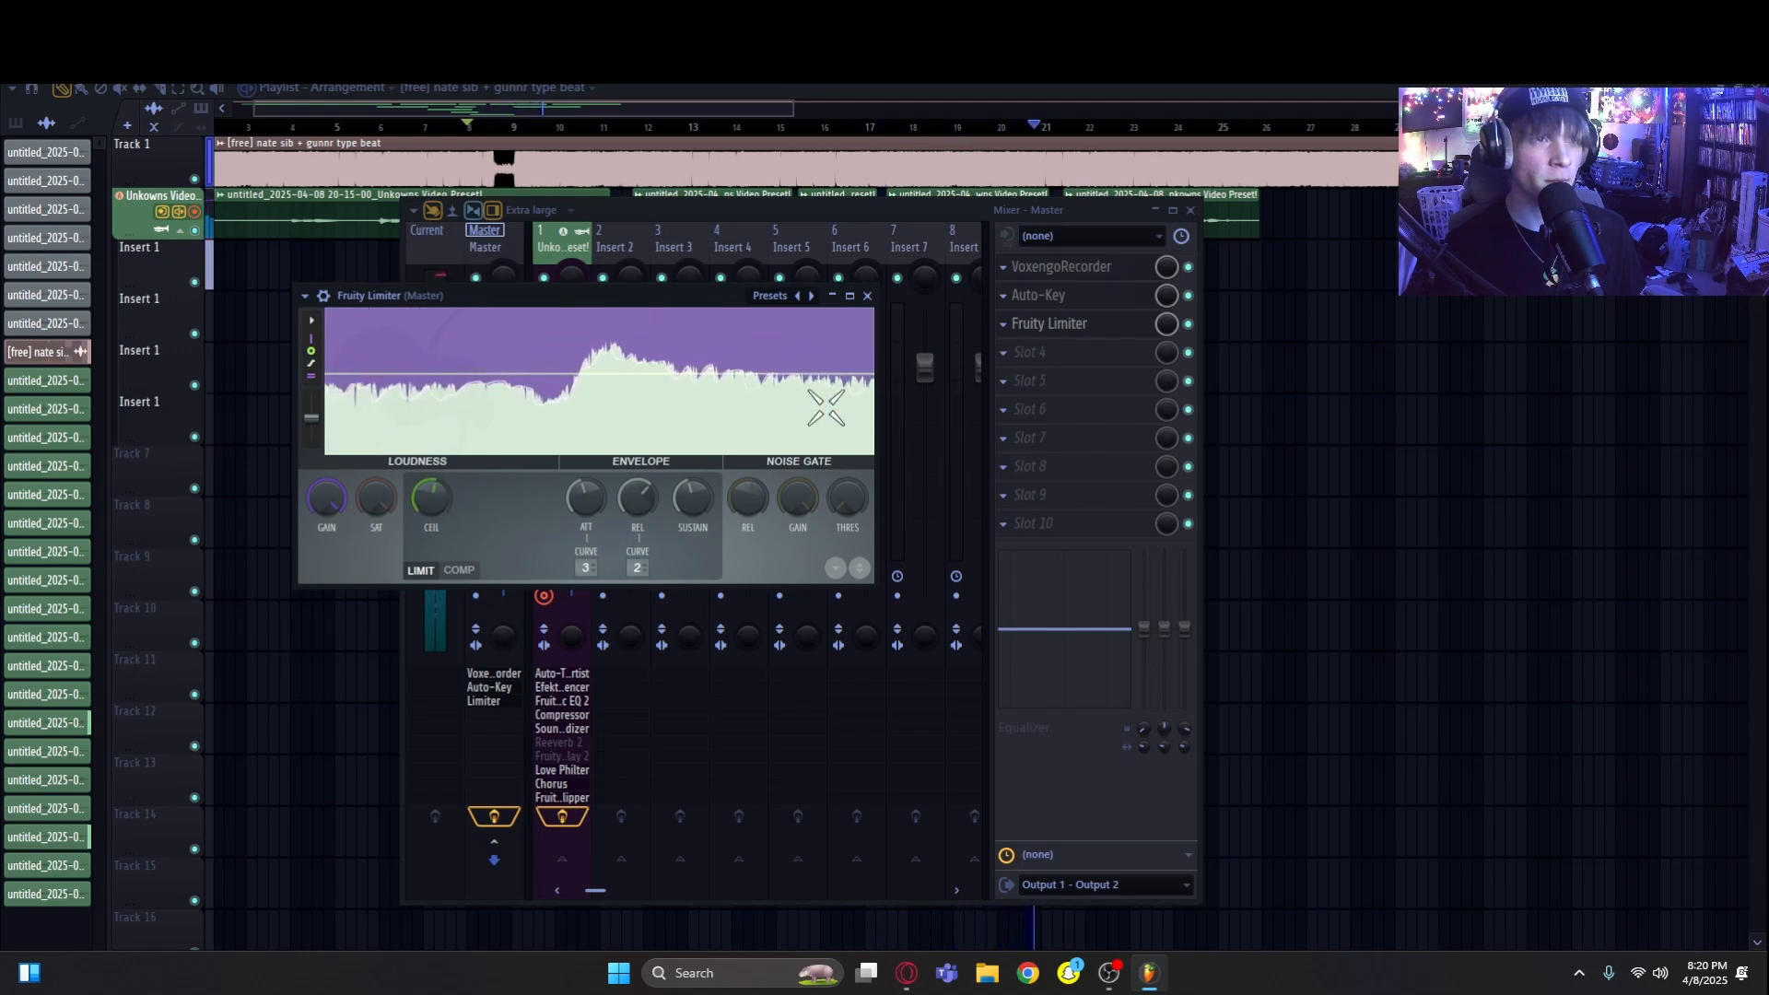
{"action": "left_click", "coordinate": [868, 296]}
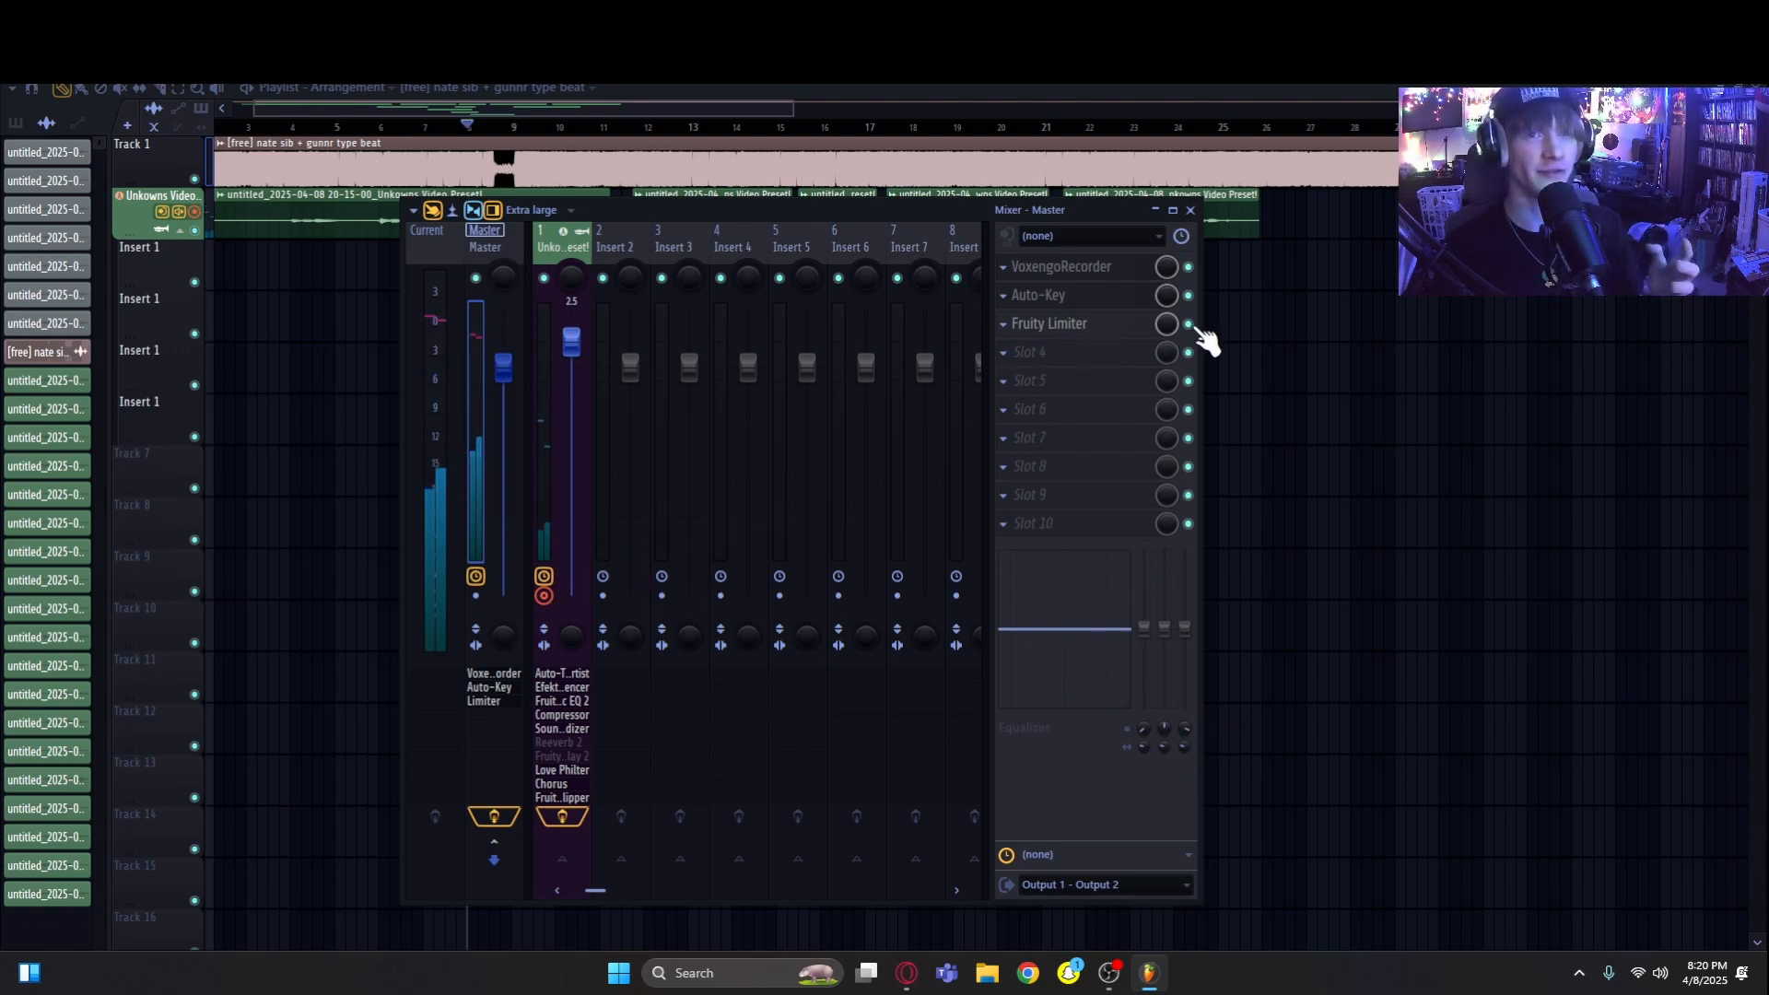
{"action": "left_click", "coordinate": [1189, 324]}
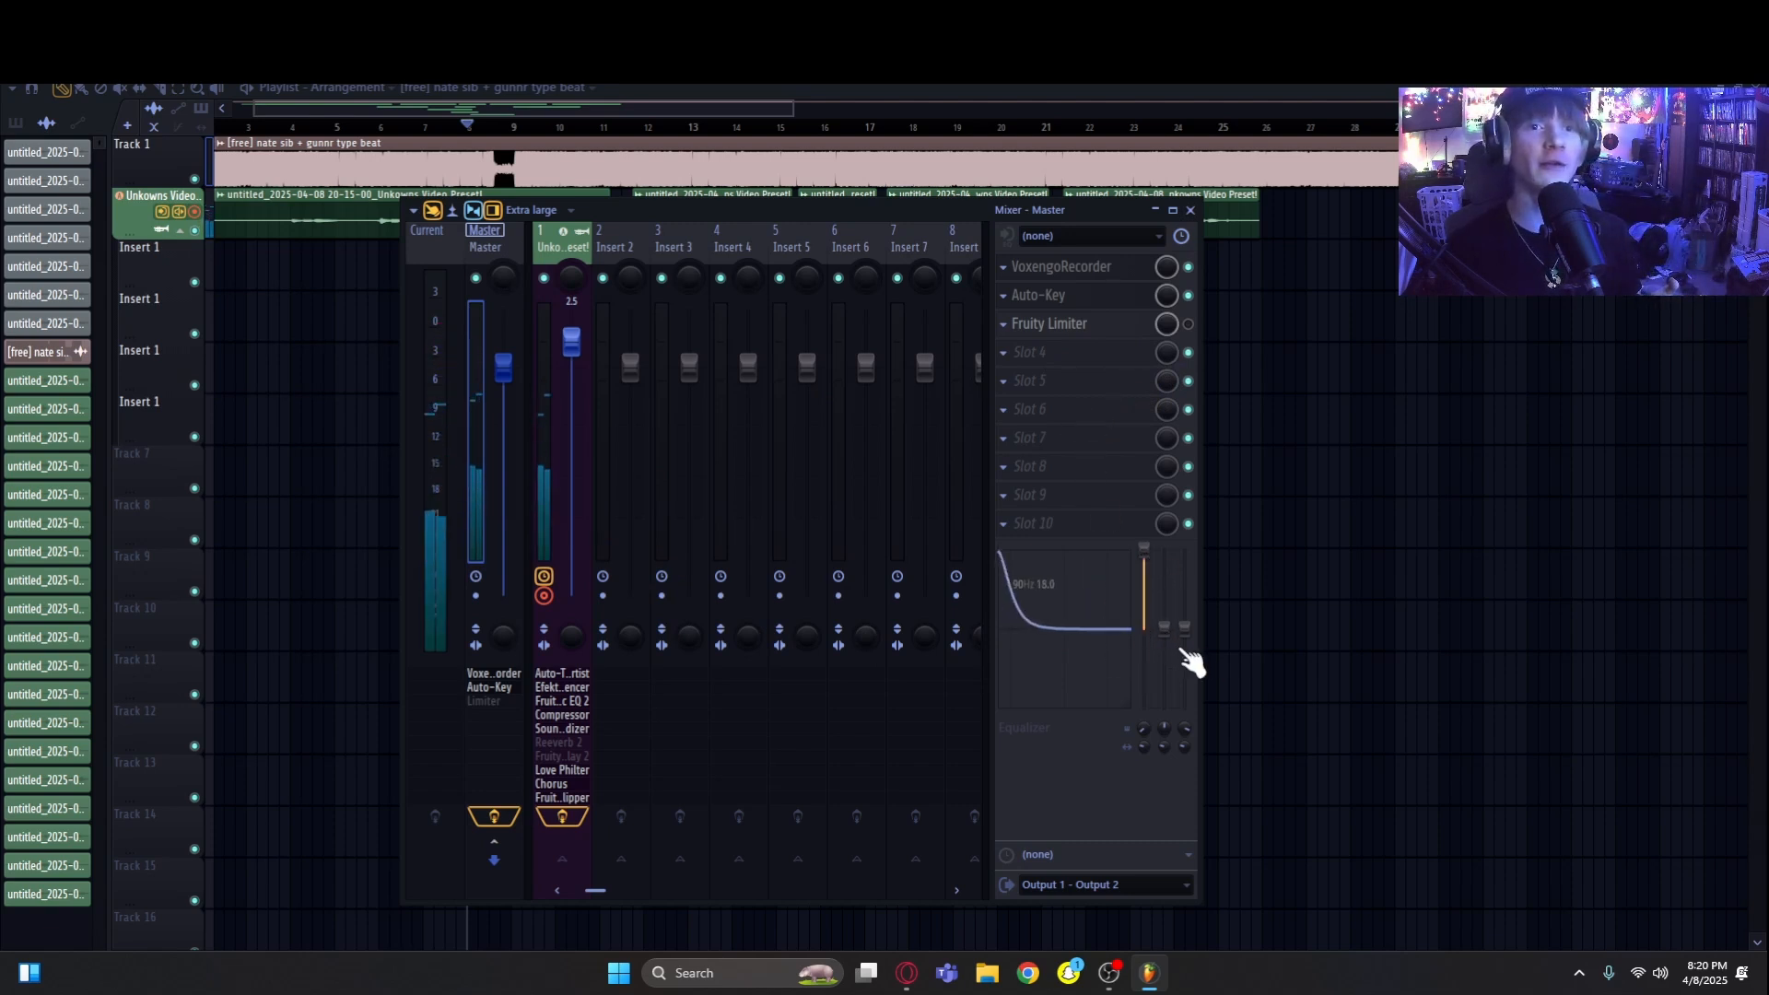
Step: Shape the Master track's built-in EQ with the low band at 18.0, the mid band at -6.3 and the high band at 9.0
{"action": "left_click_drag", "start_coordinate": [1189, 634], "coordinate": [1188, 555]}
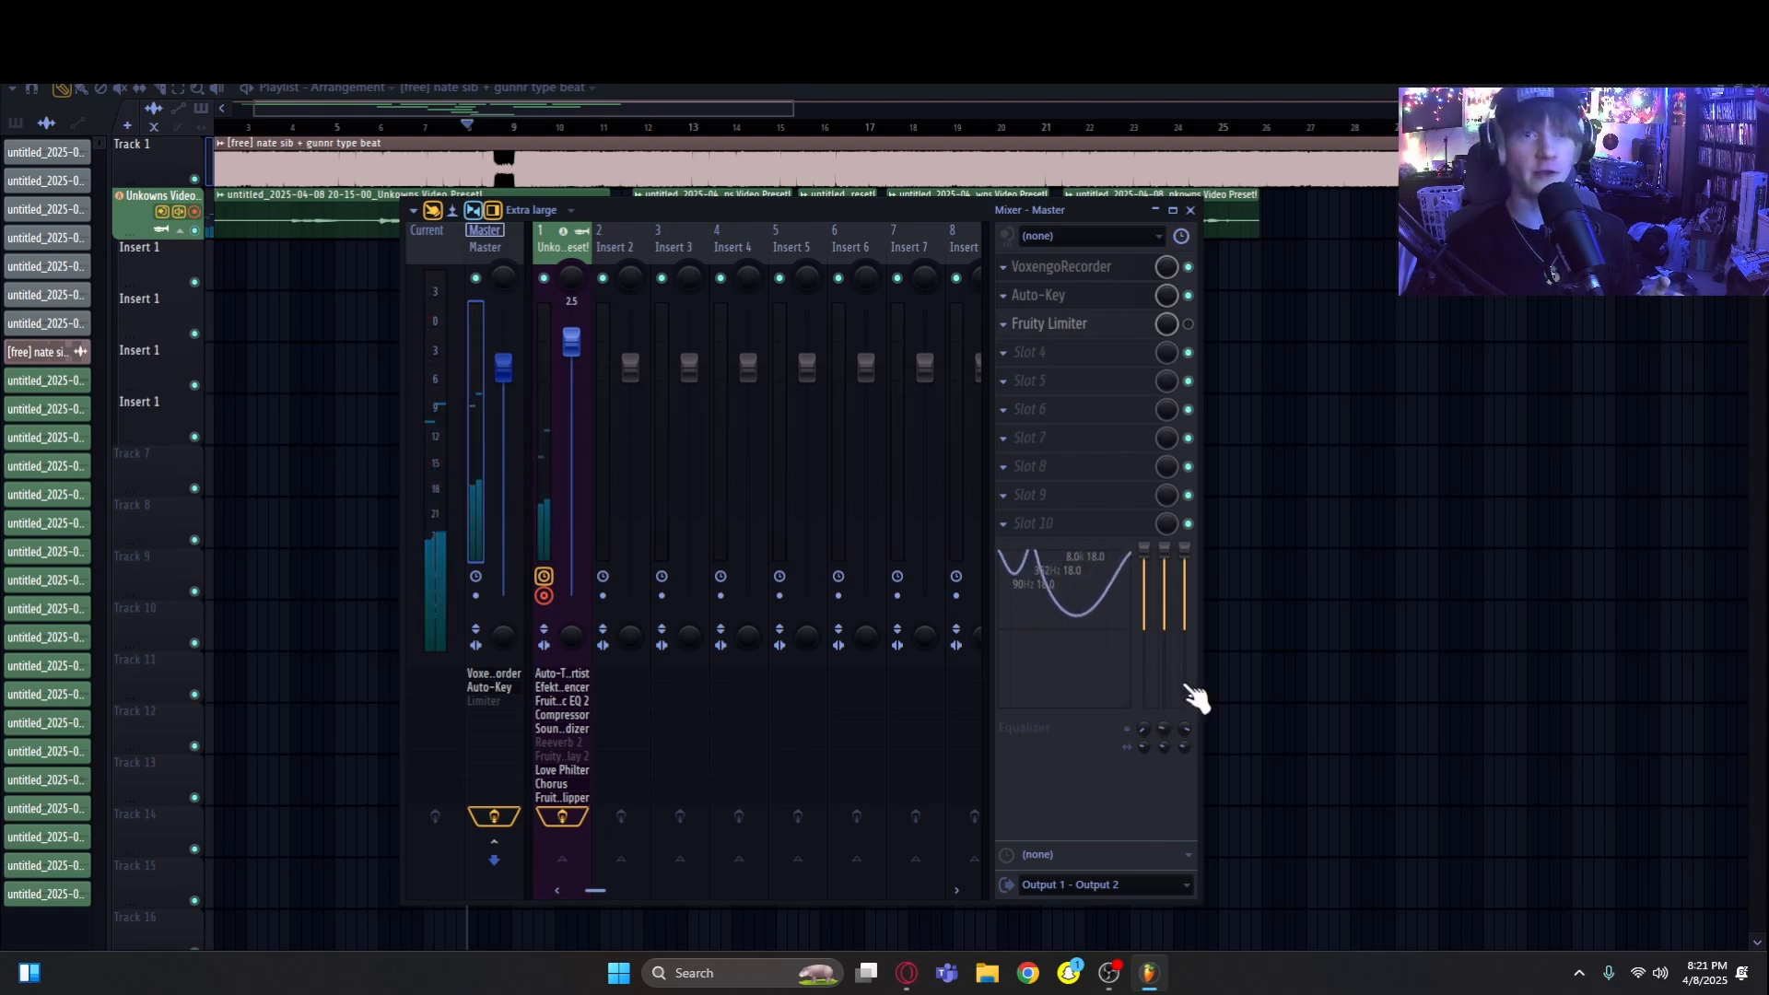
{"action": "left_click_drag", "start_coordinate": [1165, 634], "coordinate": [1167, 654]}
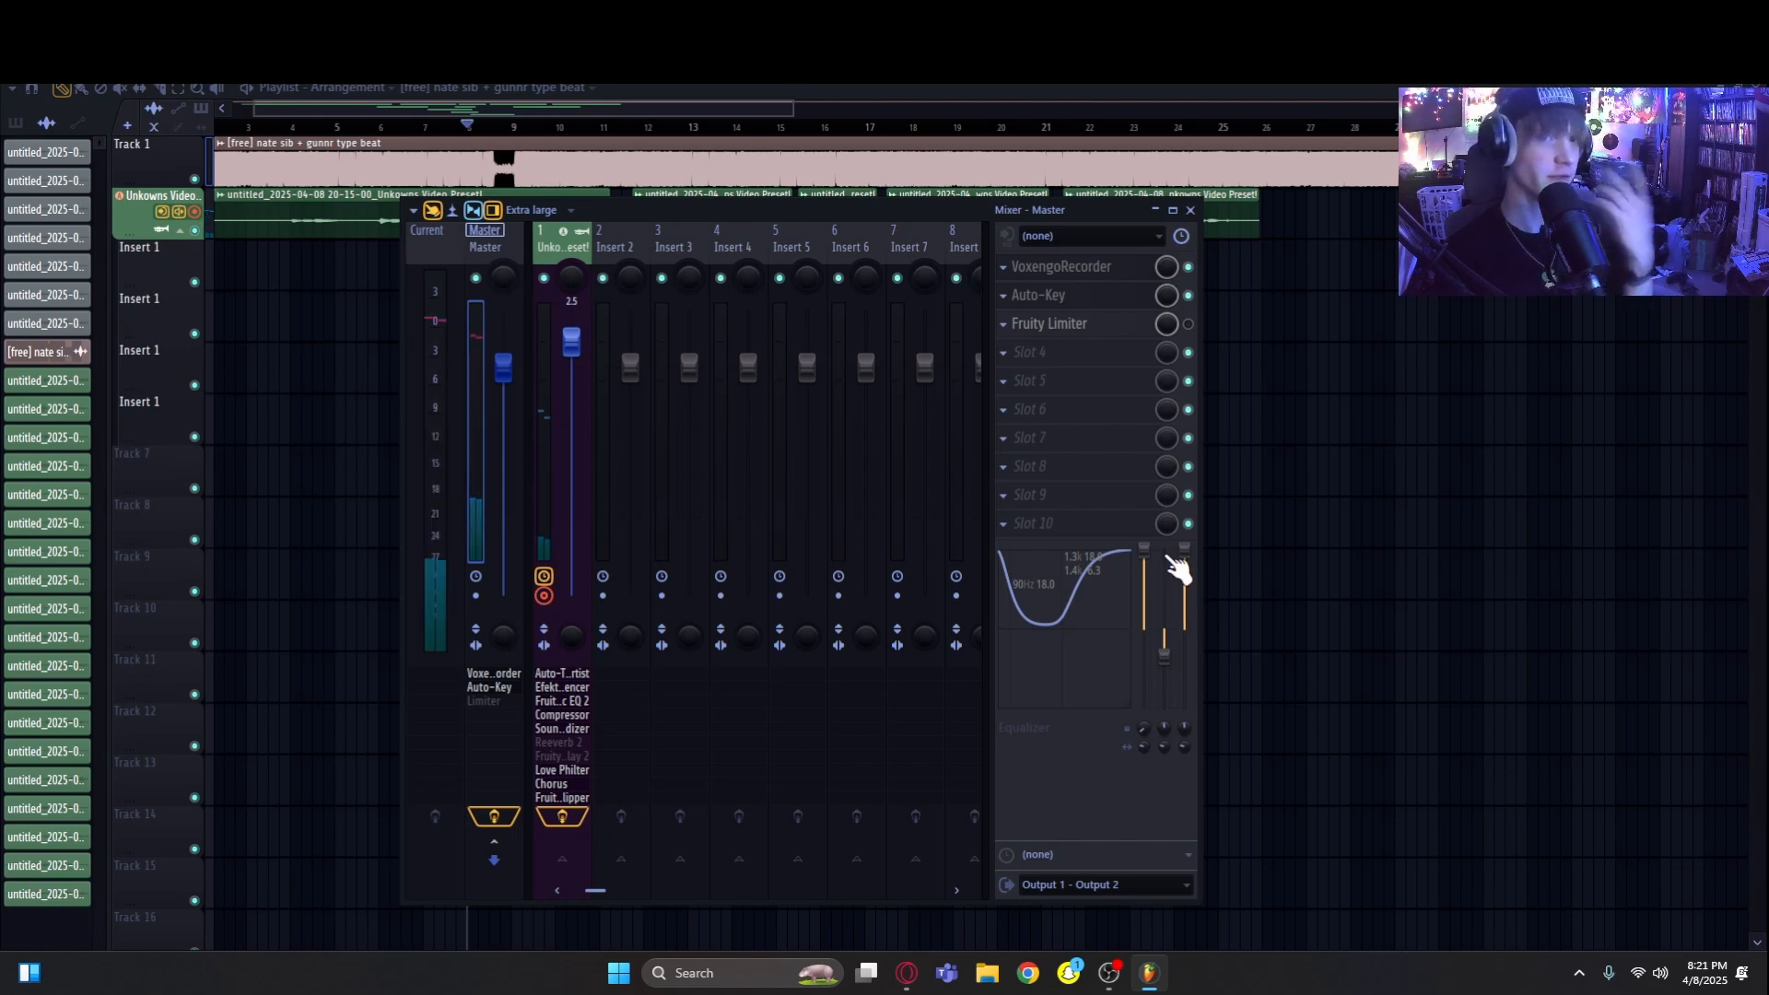
{"action": "left_click_drag", "start_coordinate": [1186, 551], "coordinate": [1186, 587]}
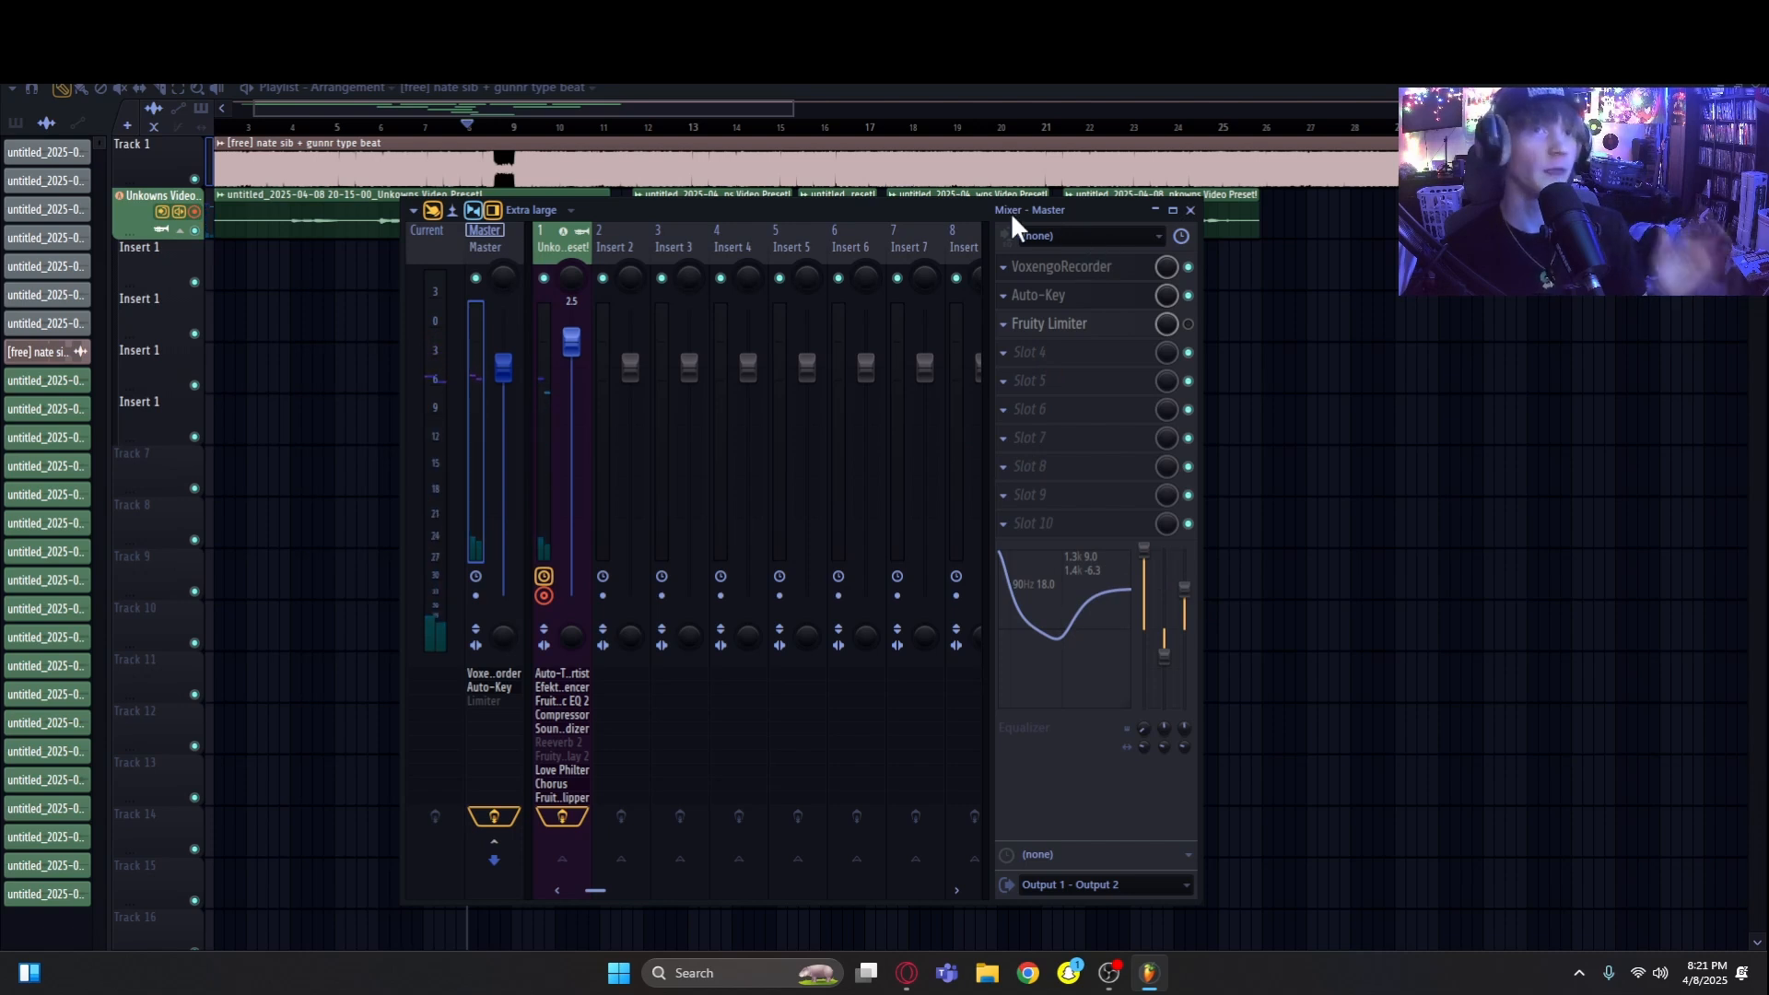
Step: Add Fruity Stereo Enhancer to slot 4 of the Master track and try its stereo separation control
{"action": "left_click", "coordinate": [1028, 378]}
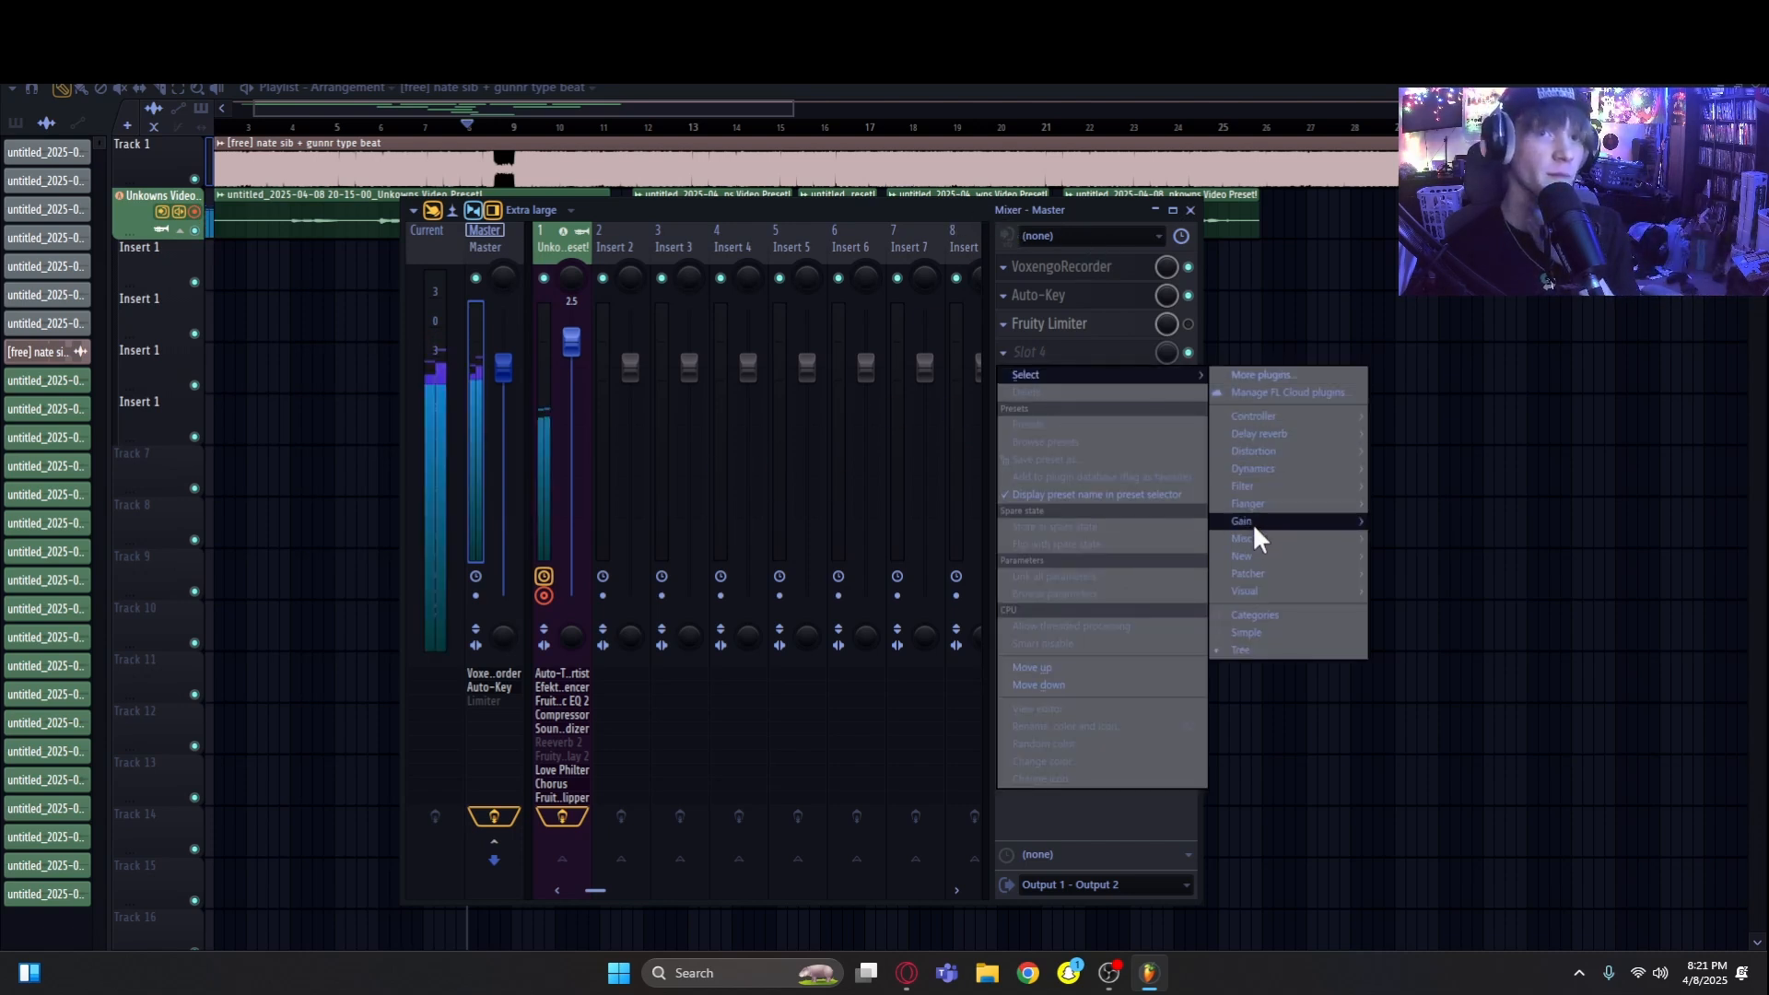
{"action": "mouse_move", "coordinate": [1252, 523]}
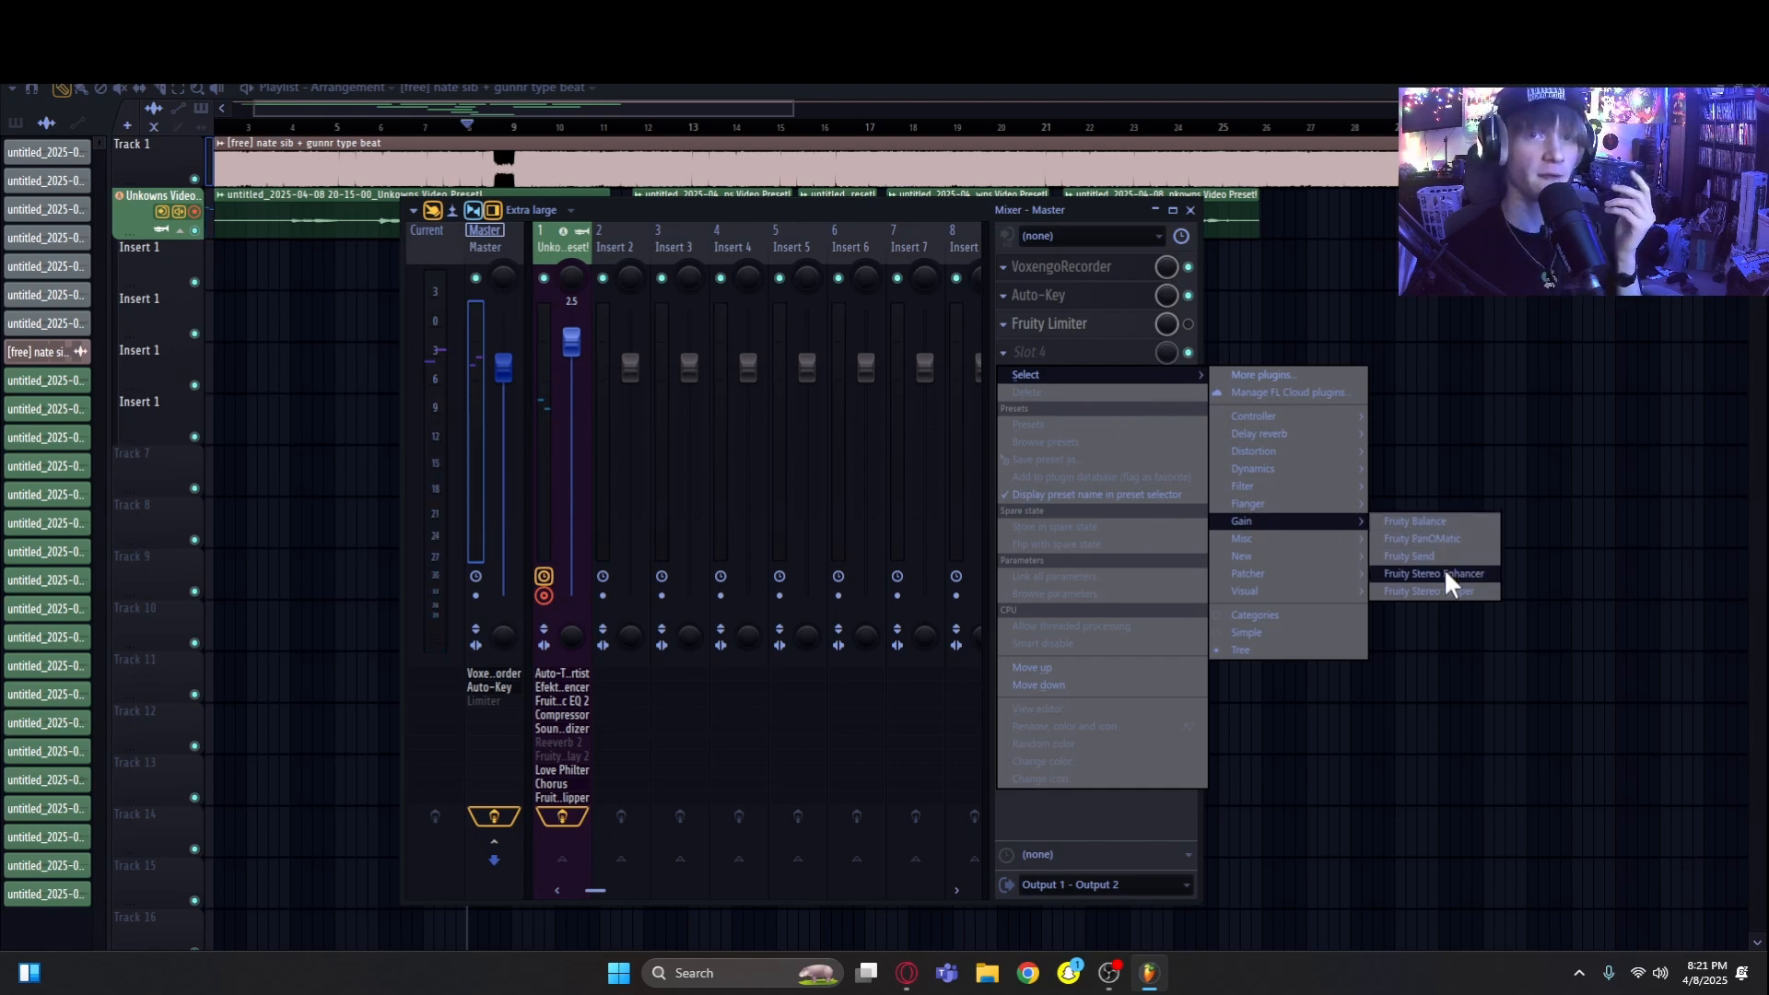
{"action": "left_click", "coordinate": [1445, 572]}
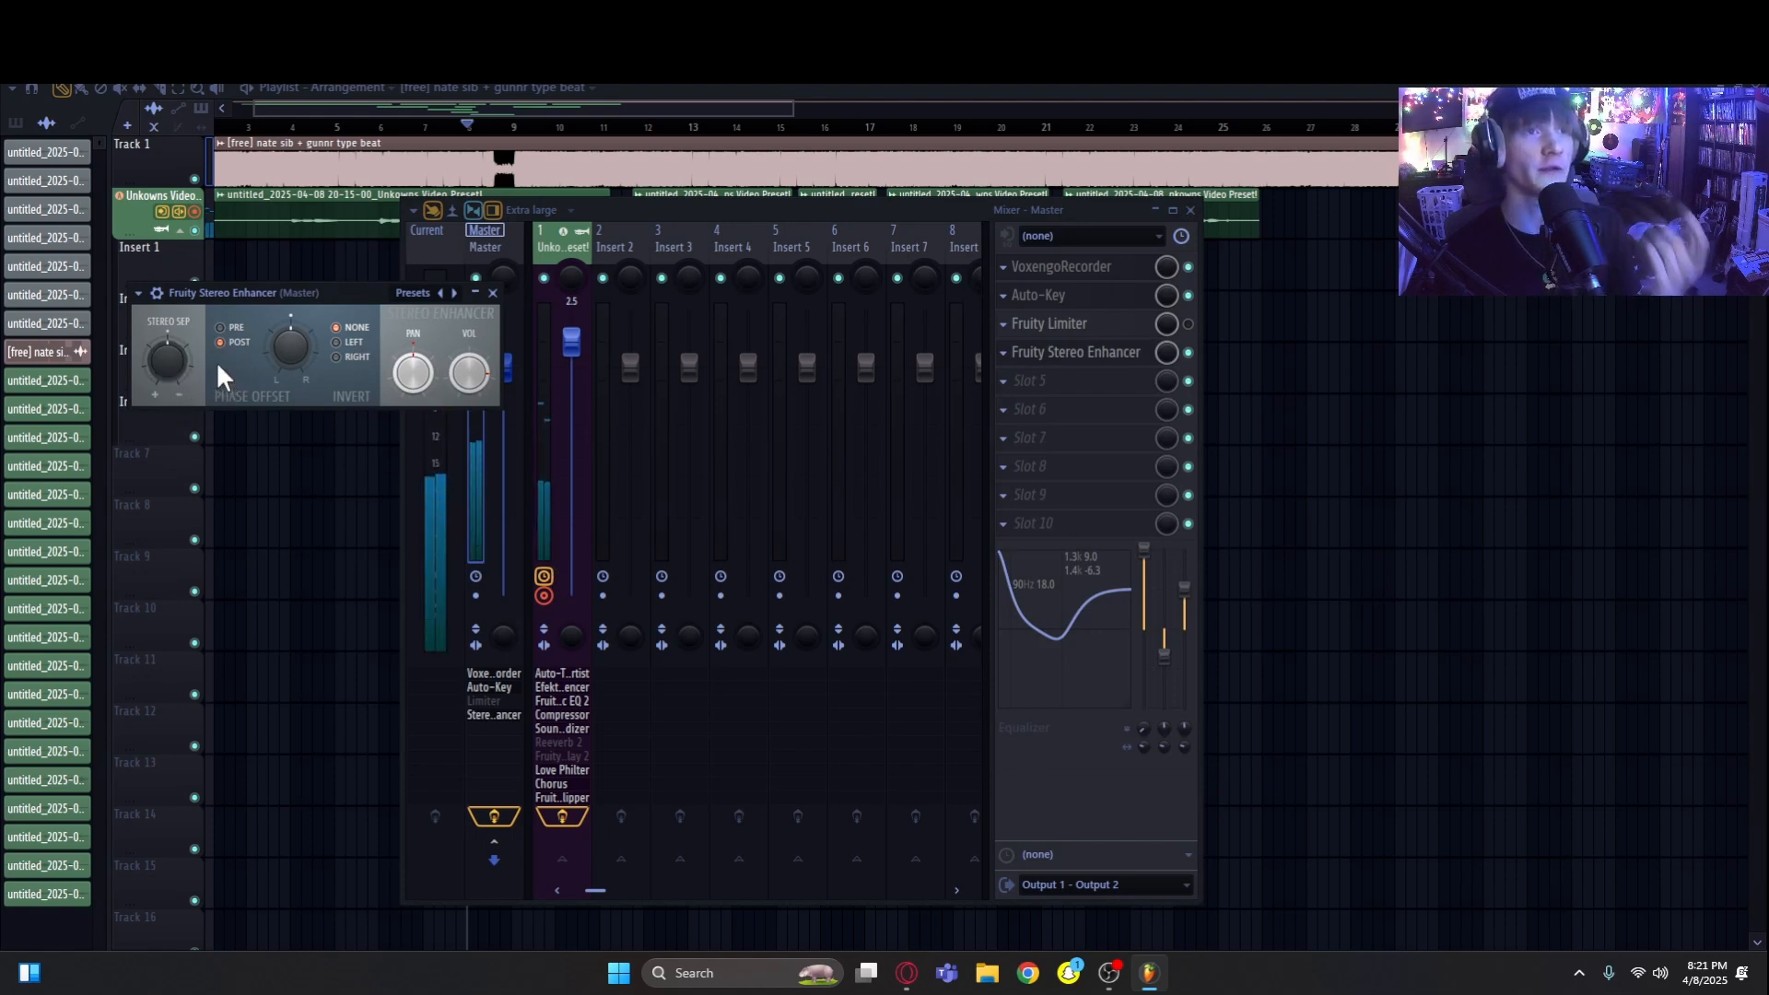
{"action": "left_click_drag", "start_coordinate": [172, 360], "coordinate": [172, 370]}
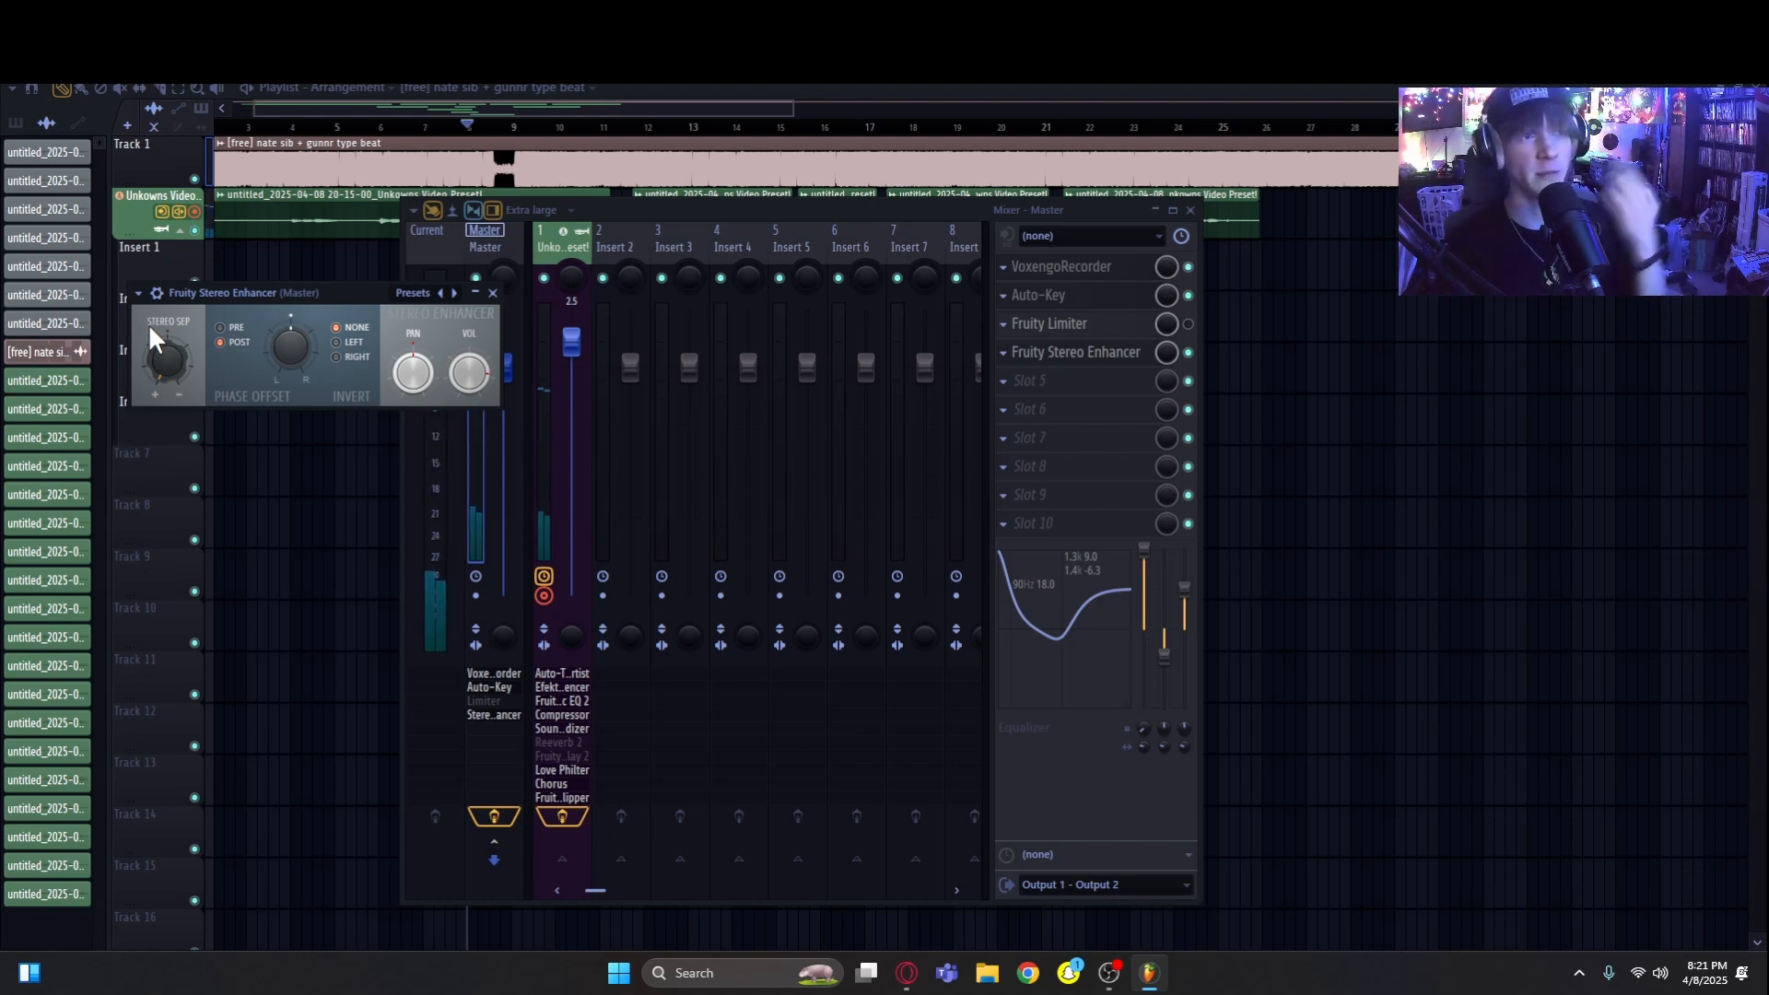
Step: Adjust the Master stereo enhancer's stereo separation and volume, audition the song with it, and close the plugin
{"action": "left_click_drag", "start_coordinate": [184, 347], "coordinate": [184, 311]}
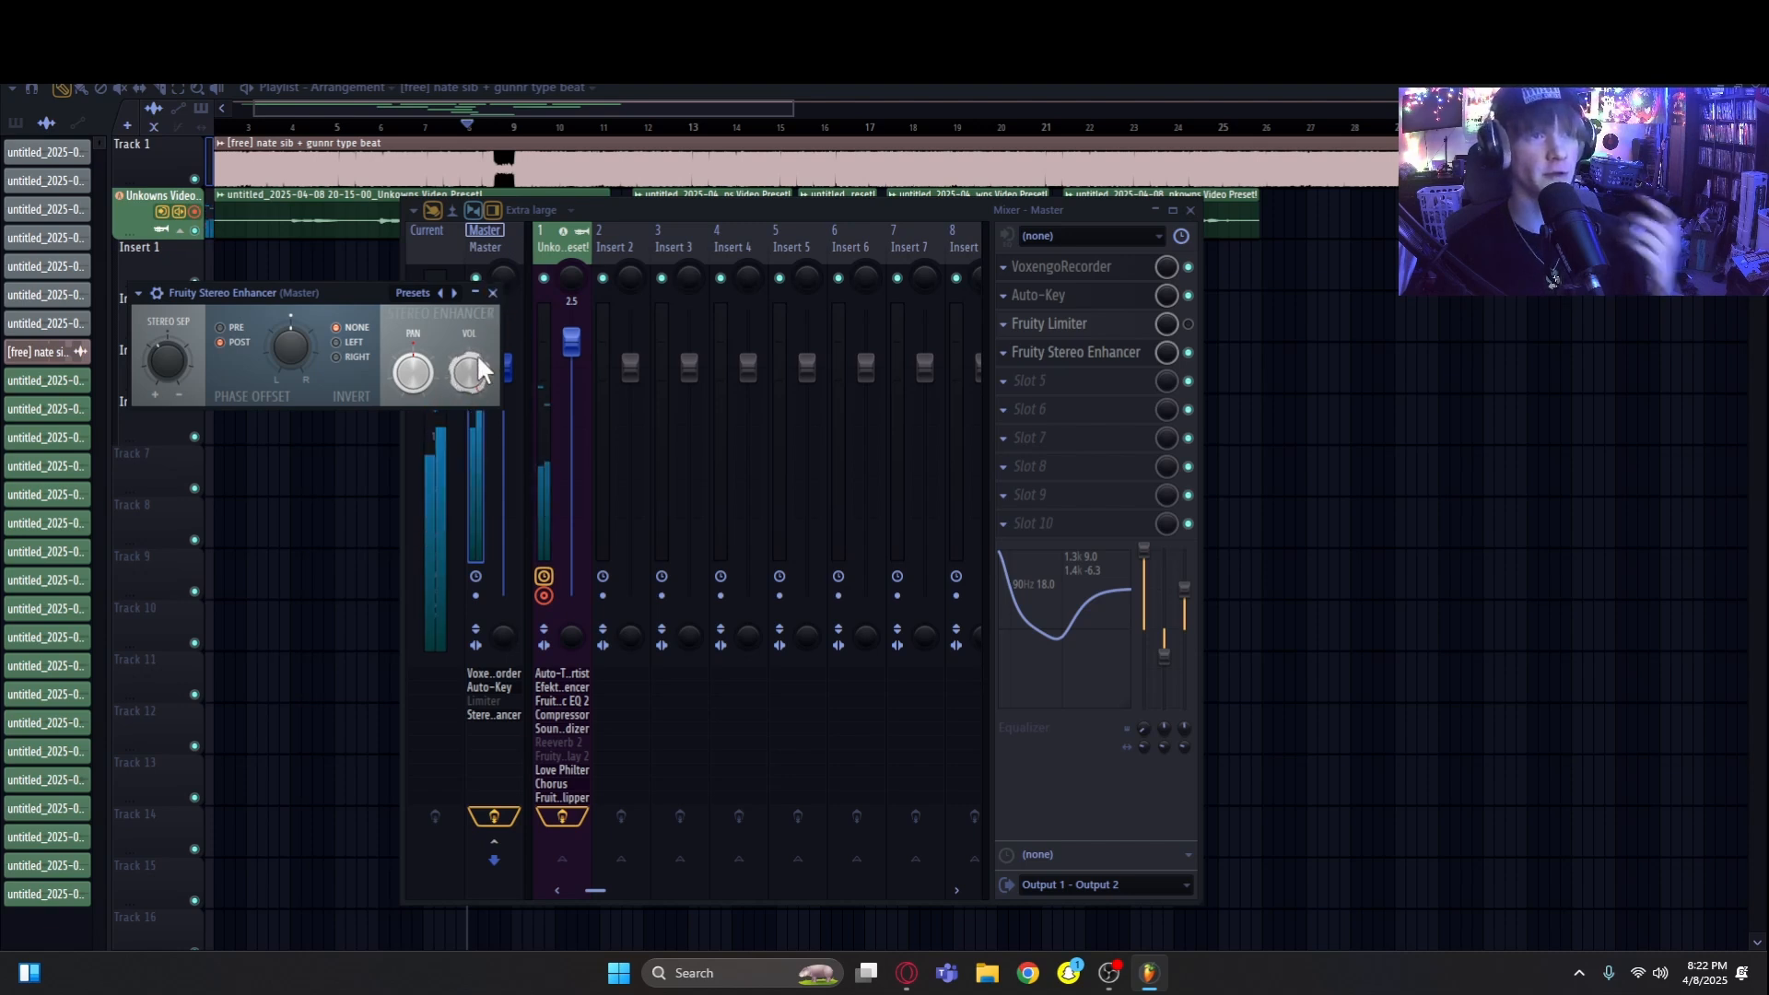
{"action": "left_click_drag", "start_coordinate": [475, 365], "coordinate": [476, 328]}
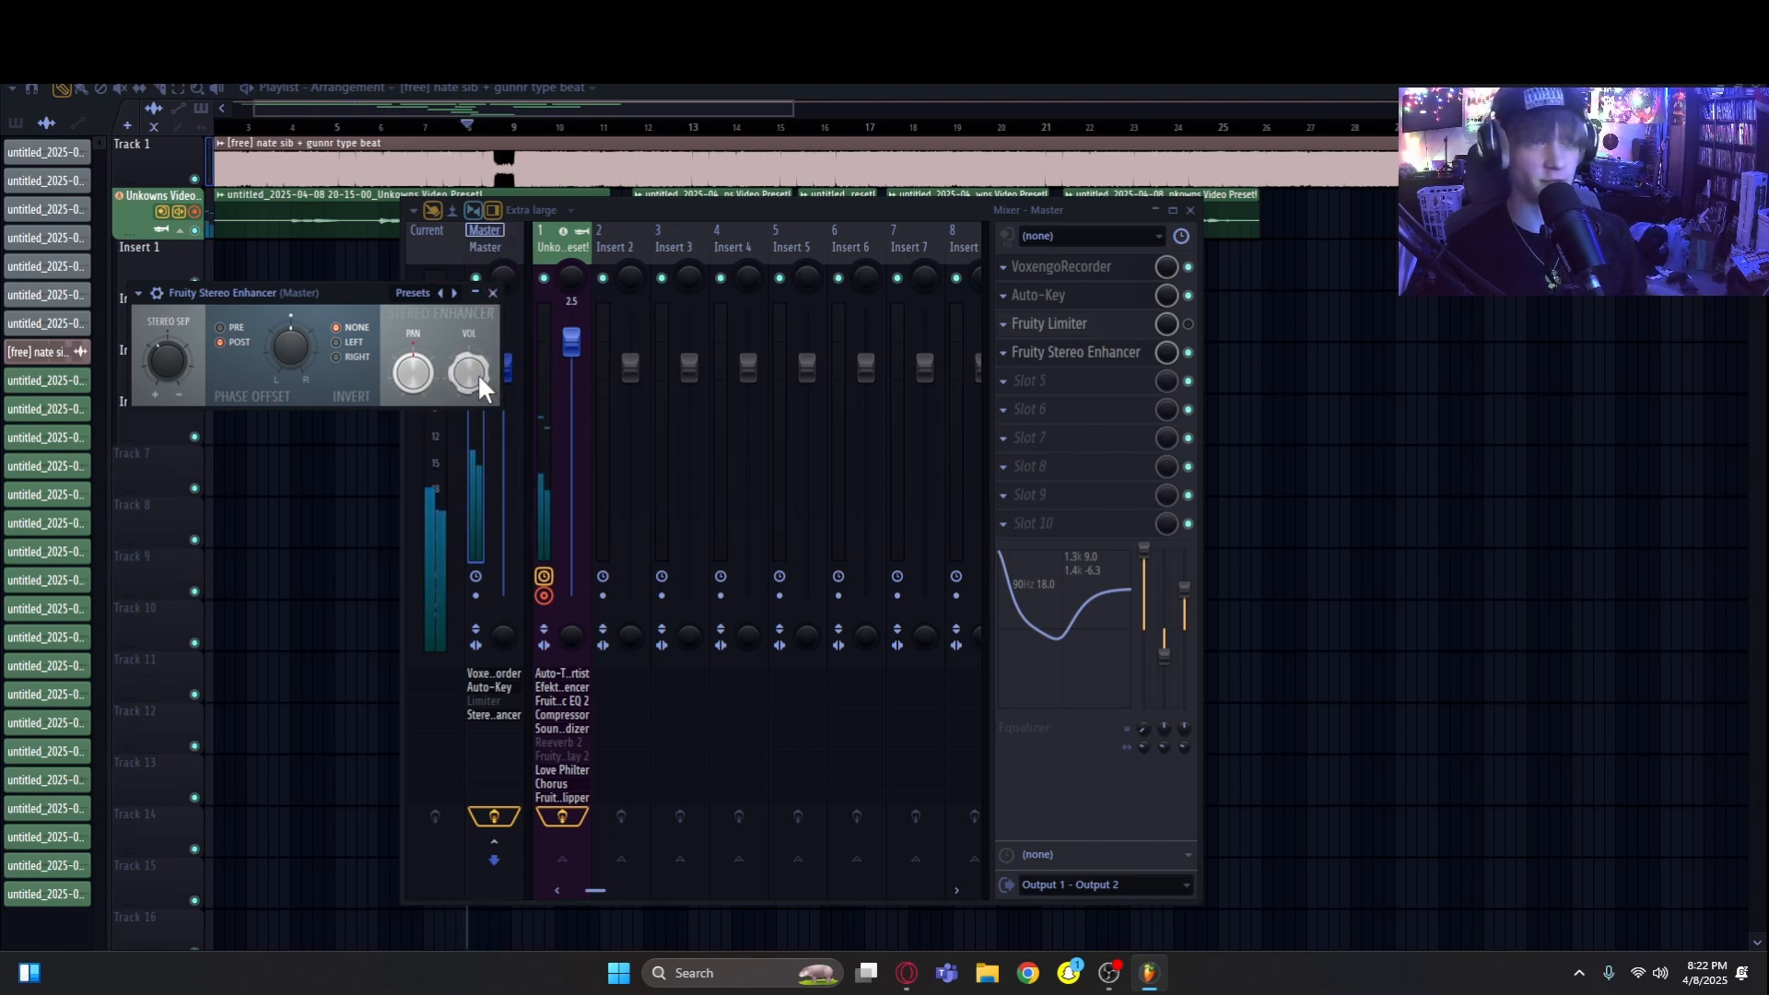
{"action": "left_click_drag", "start_coordinate": [477, 376], "coordinate": [478, 363]}
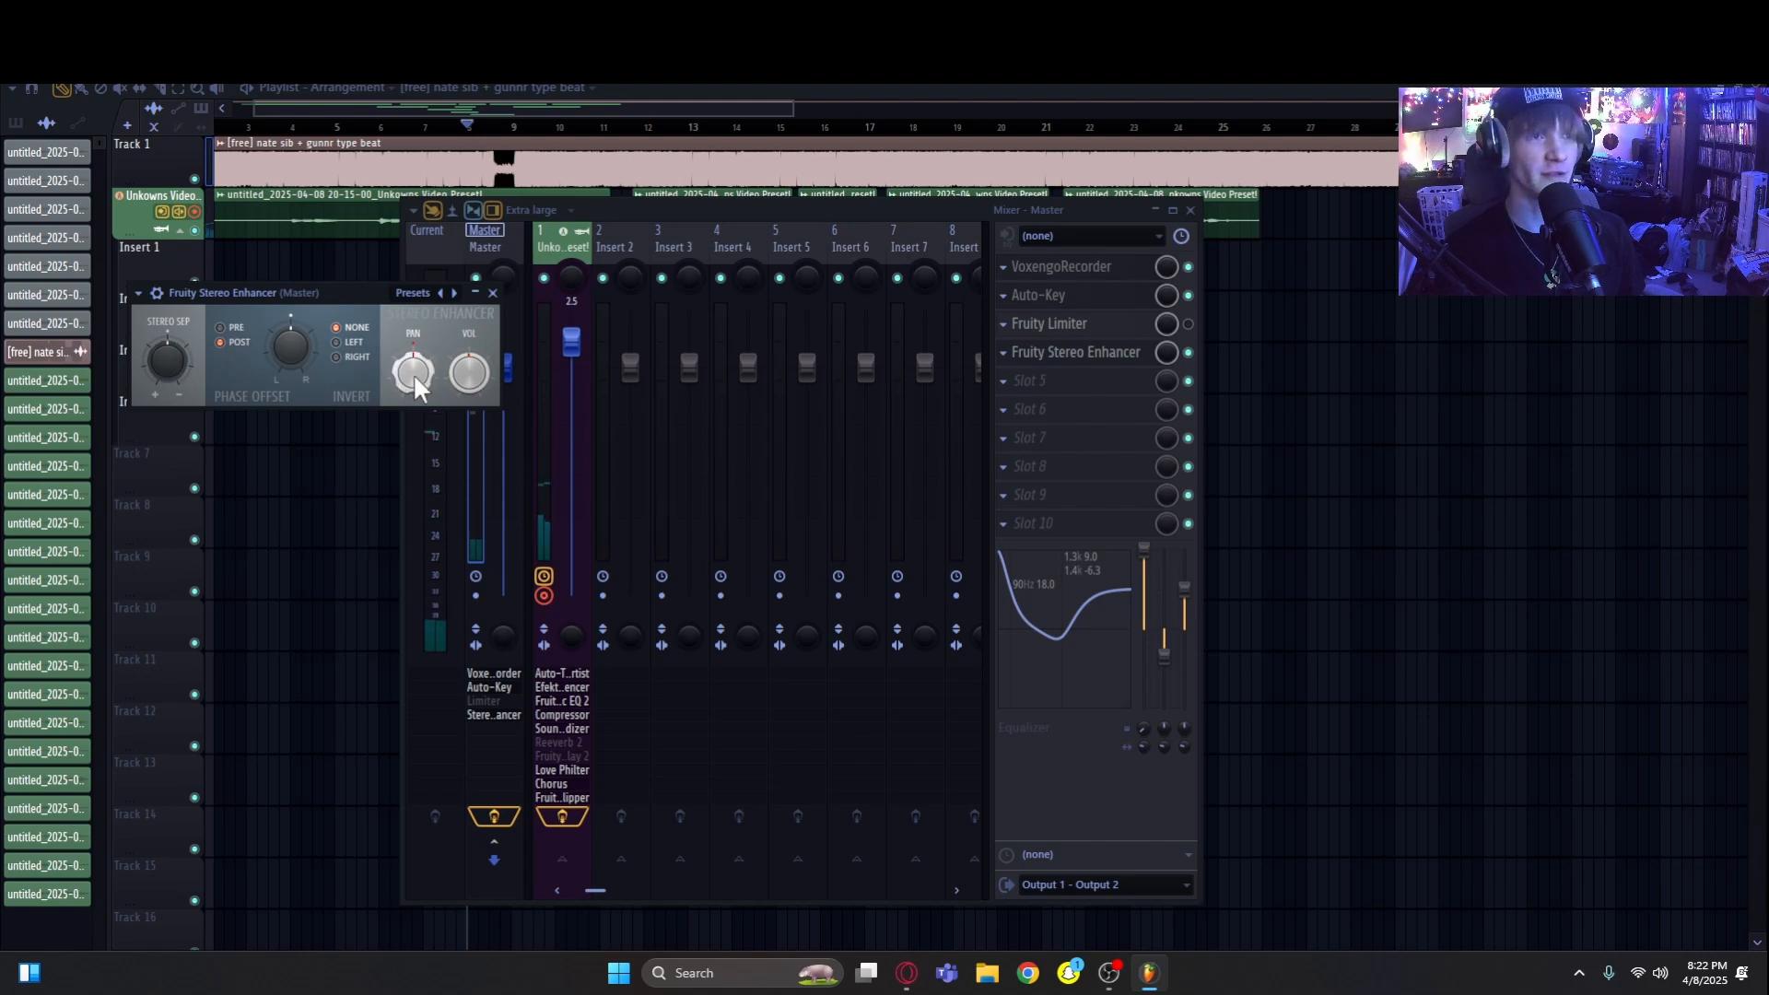
{"action": "left_click_drag", "start_coordinate": [472, 376], "coordinate": [472, 372]}
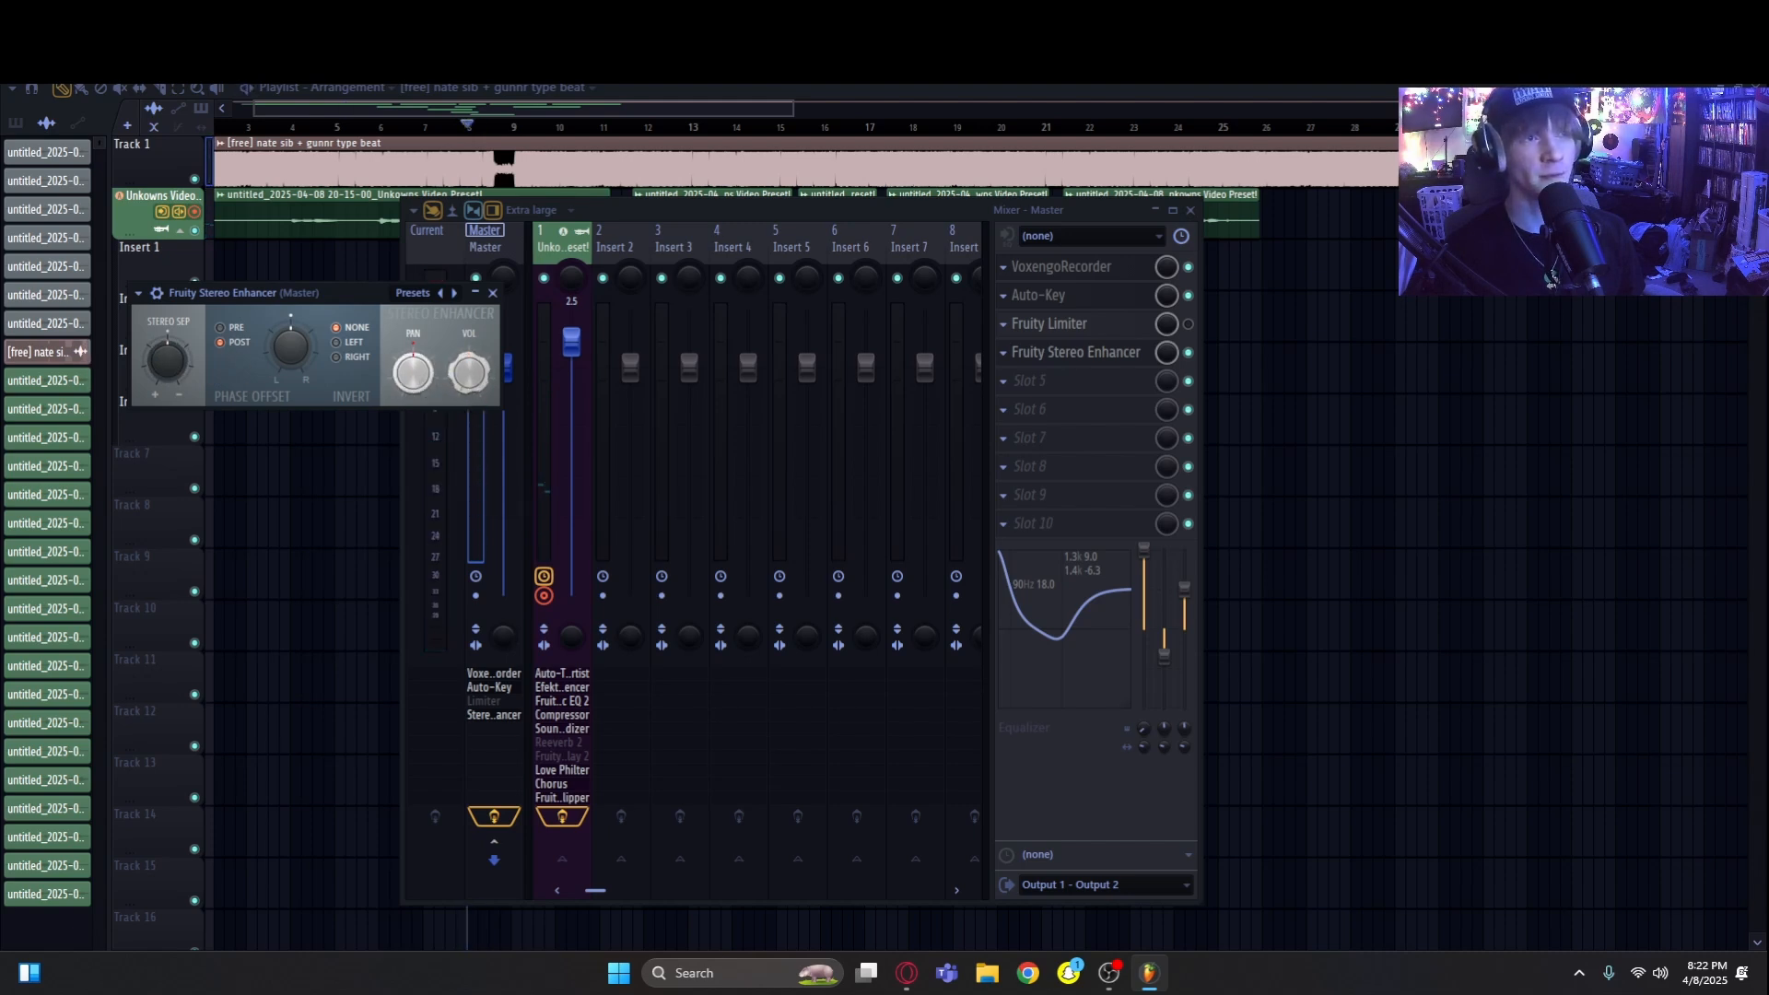
{"action": "key", "text": "space"}
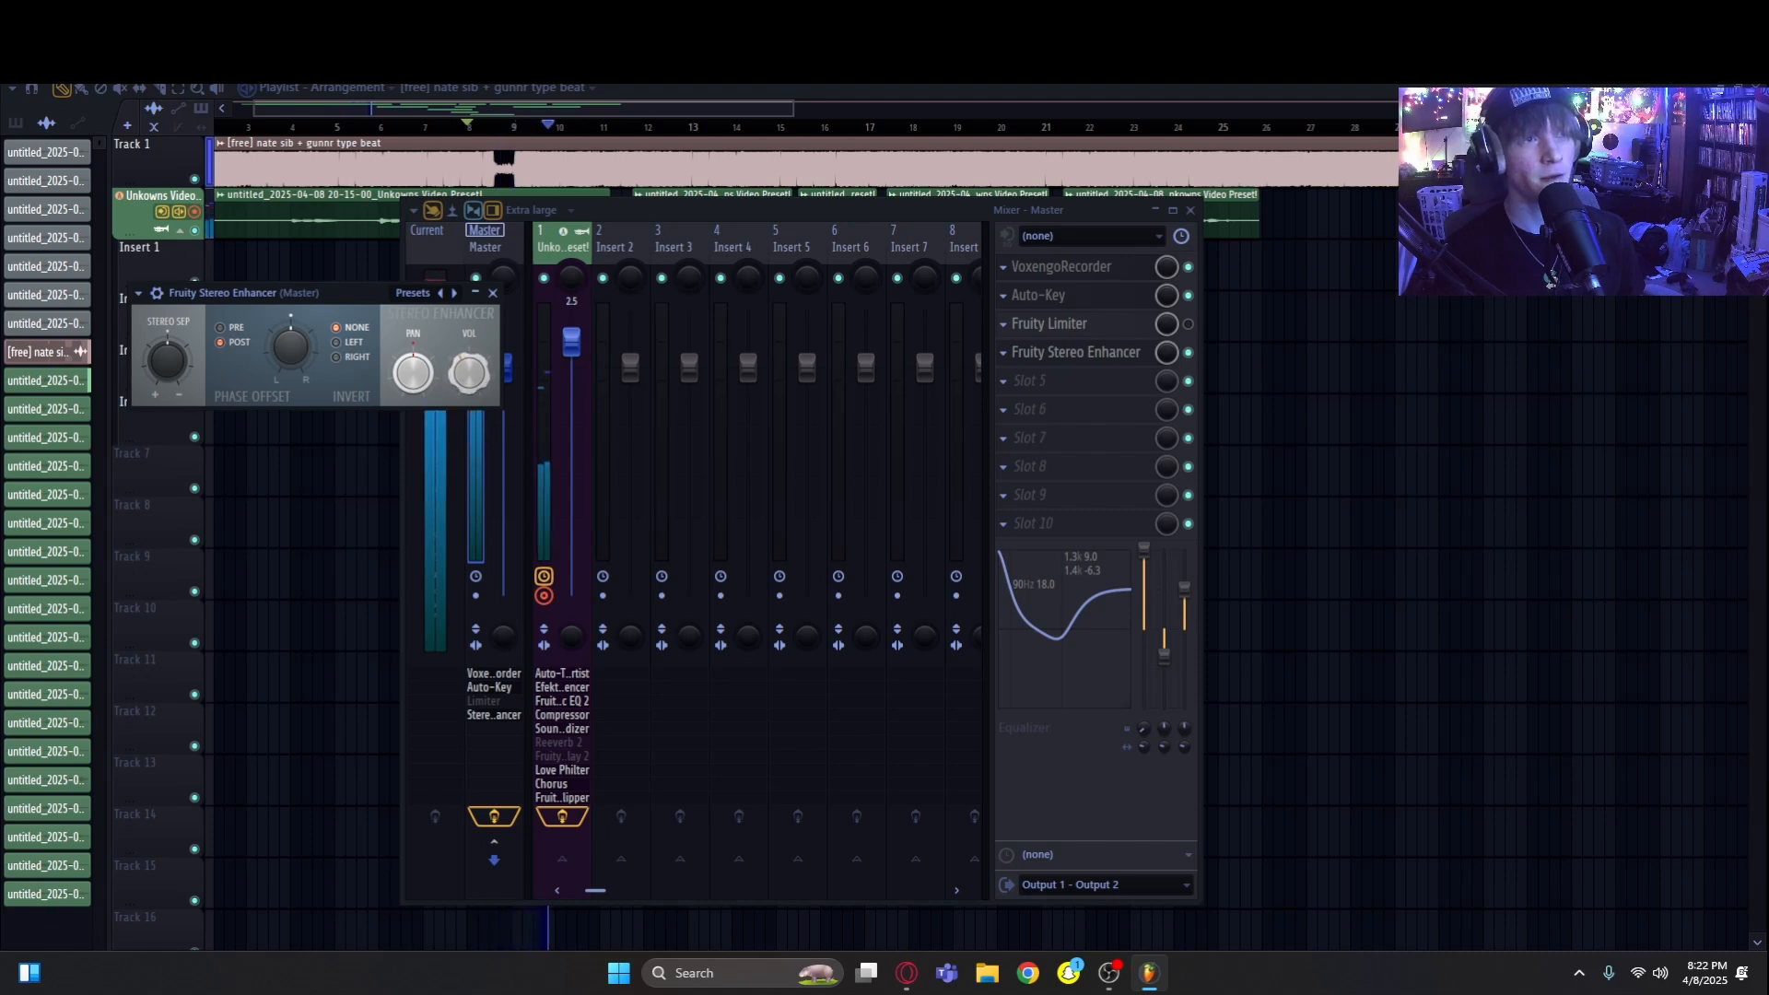
{"action": "key", "text": "space"}
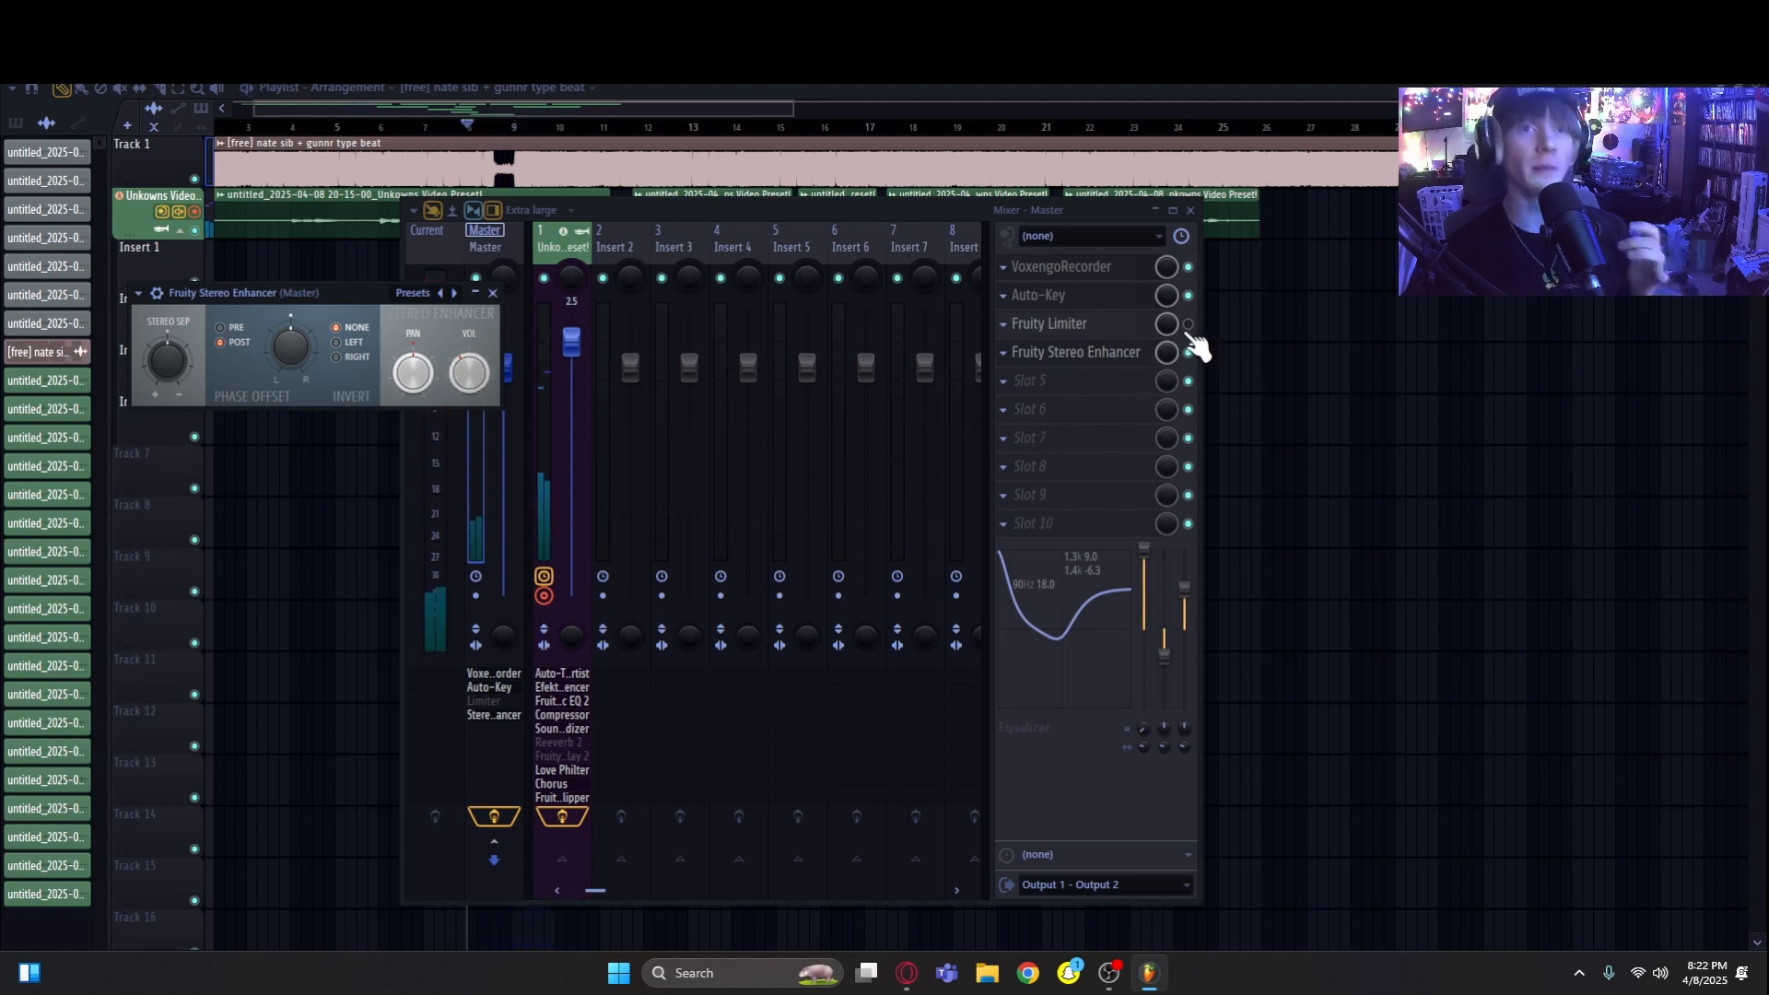
{"action": "left_click", "coordinate": [493, 293]}
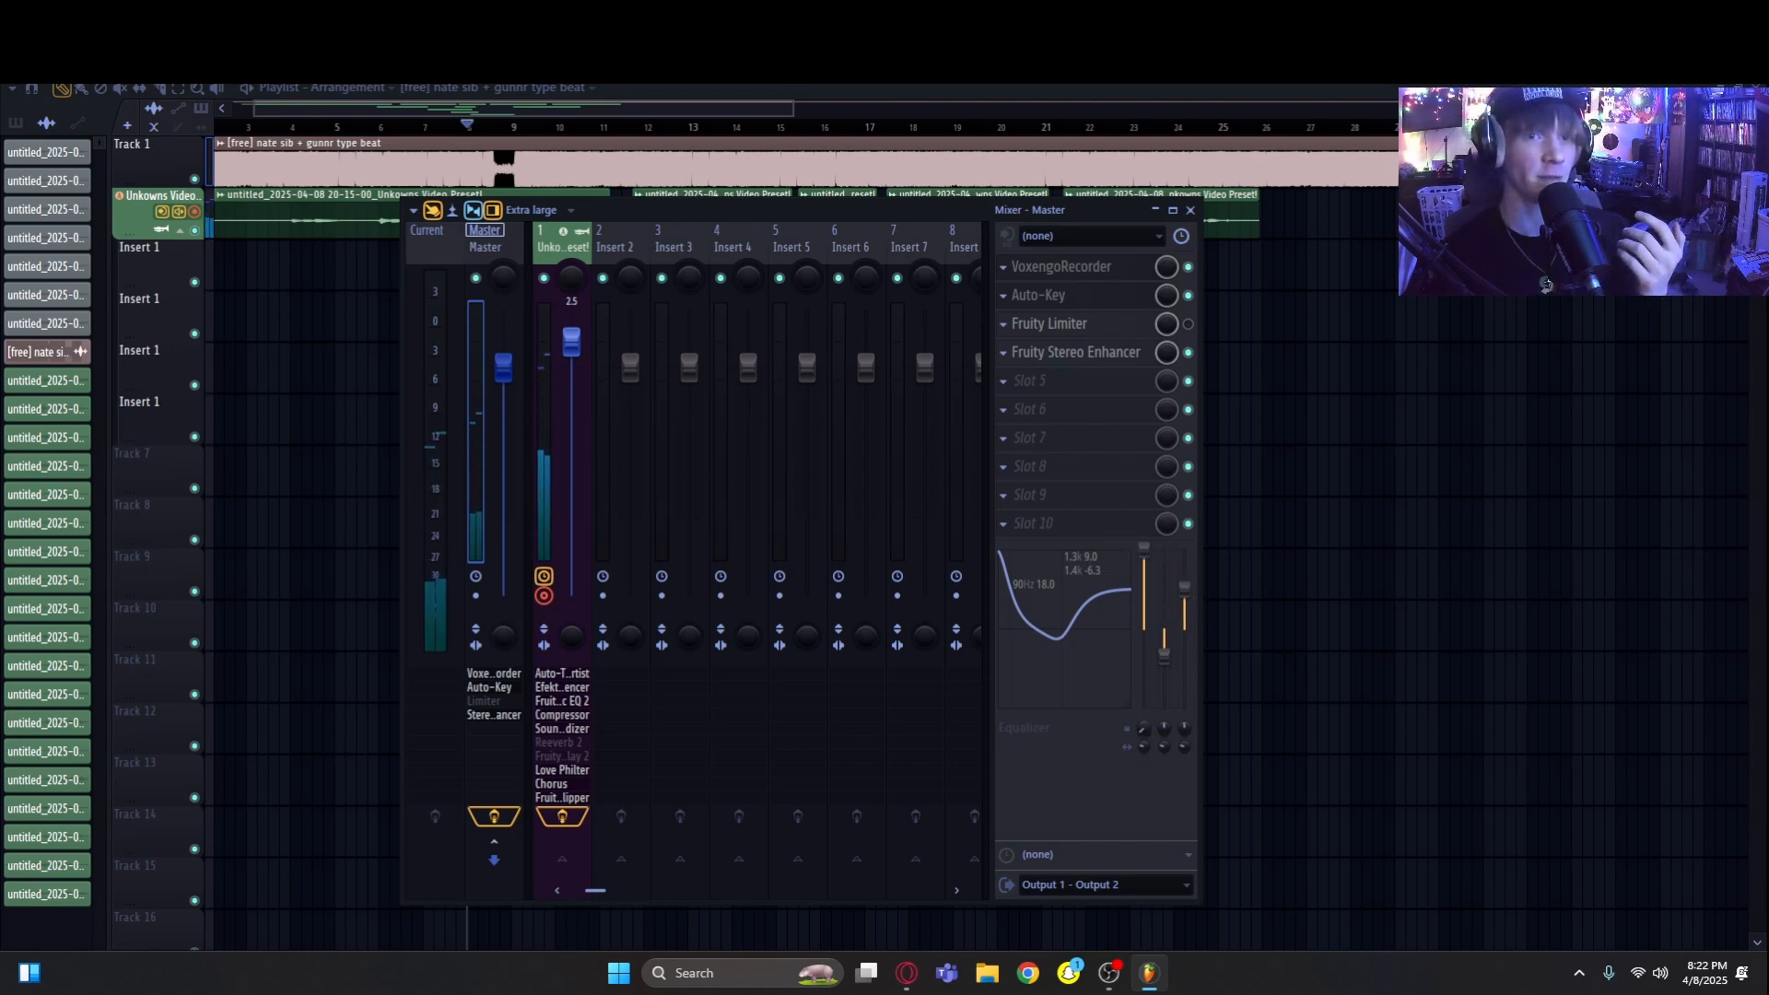
Step: Lower the low band frequency of the Master track's built-in EQ to 10 Hz and briefly play the song
{"action": "left_click_drag", "start_coordinate": [1144, 728], "coordinate": [1144, 774]}
{"action": "key", "text": "space"}
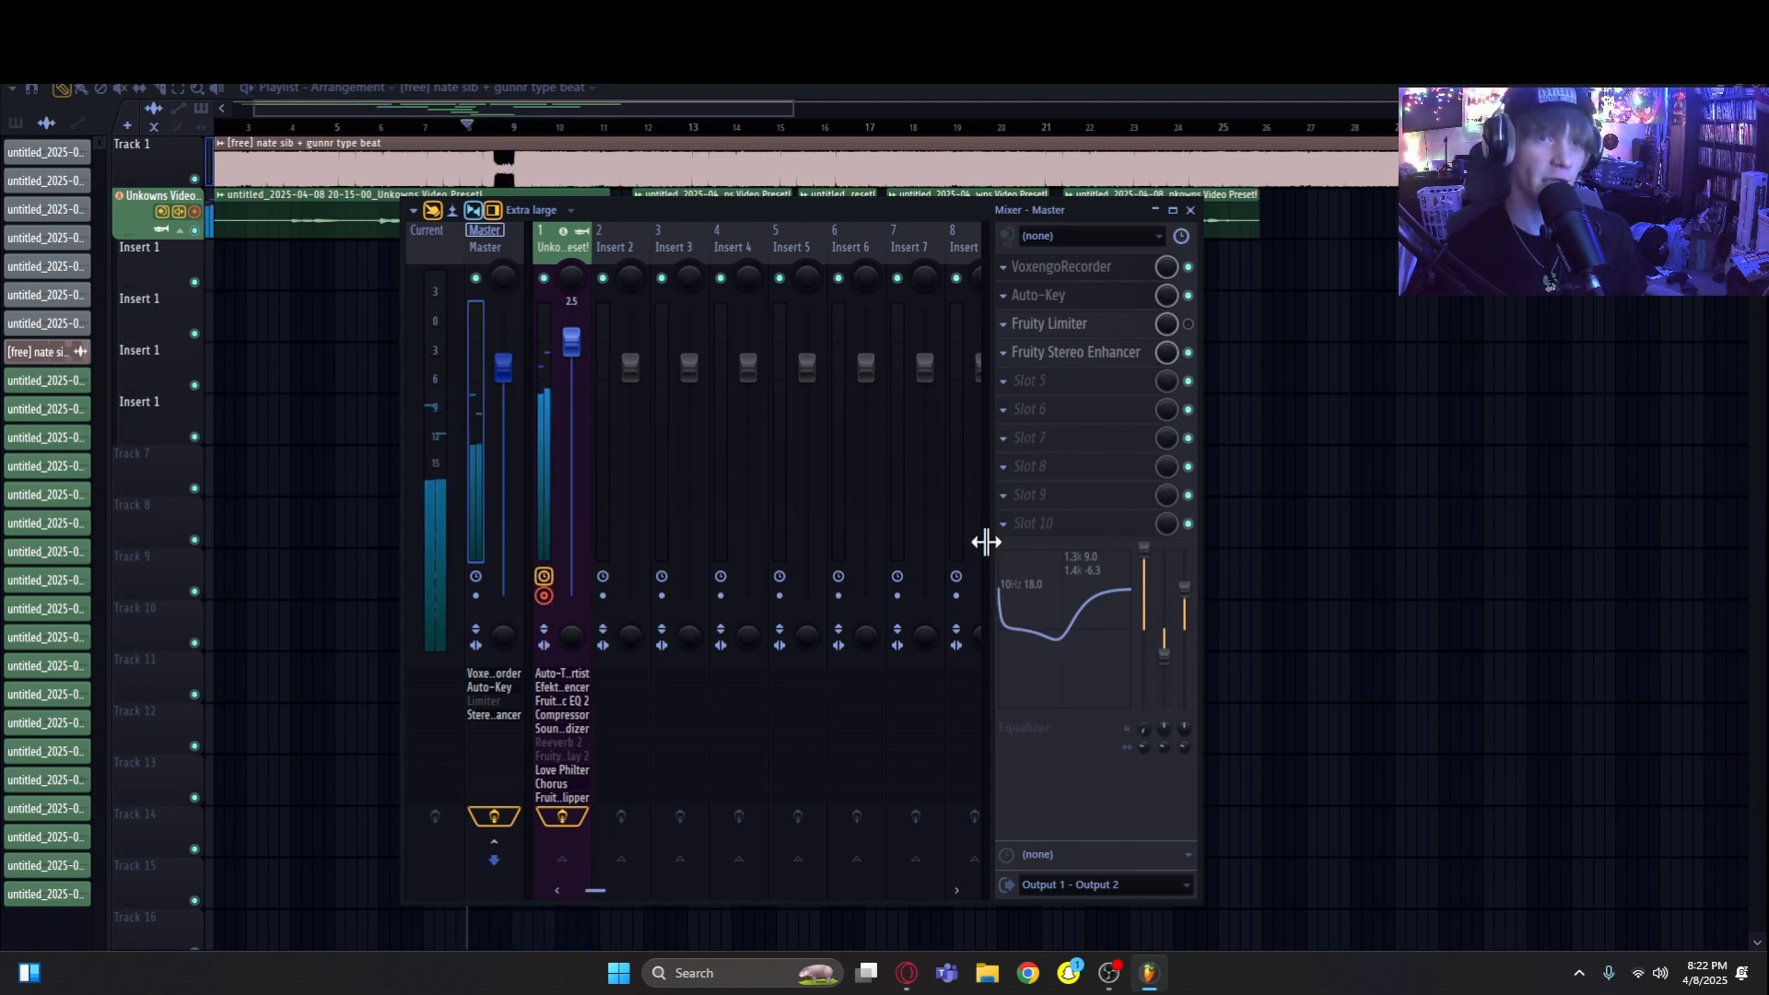
{"action": "key", "text": "space"}
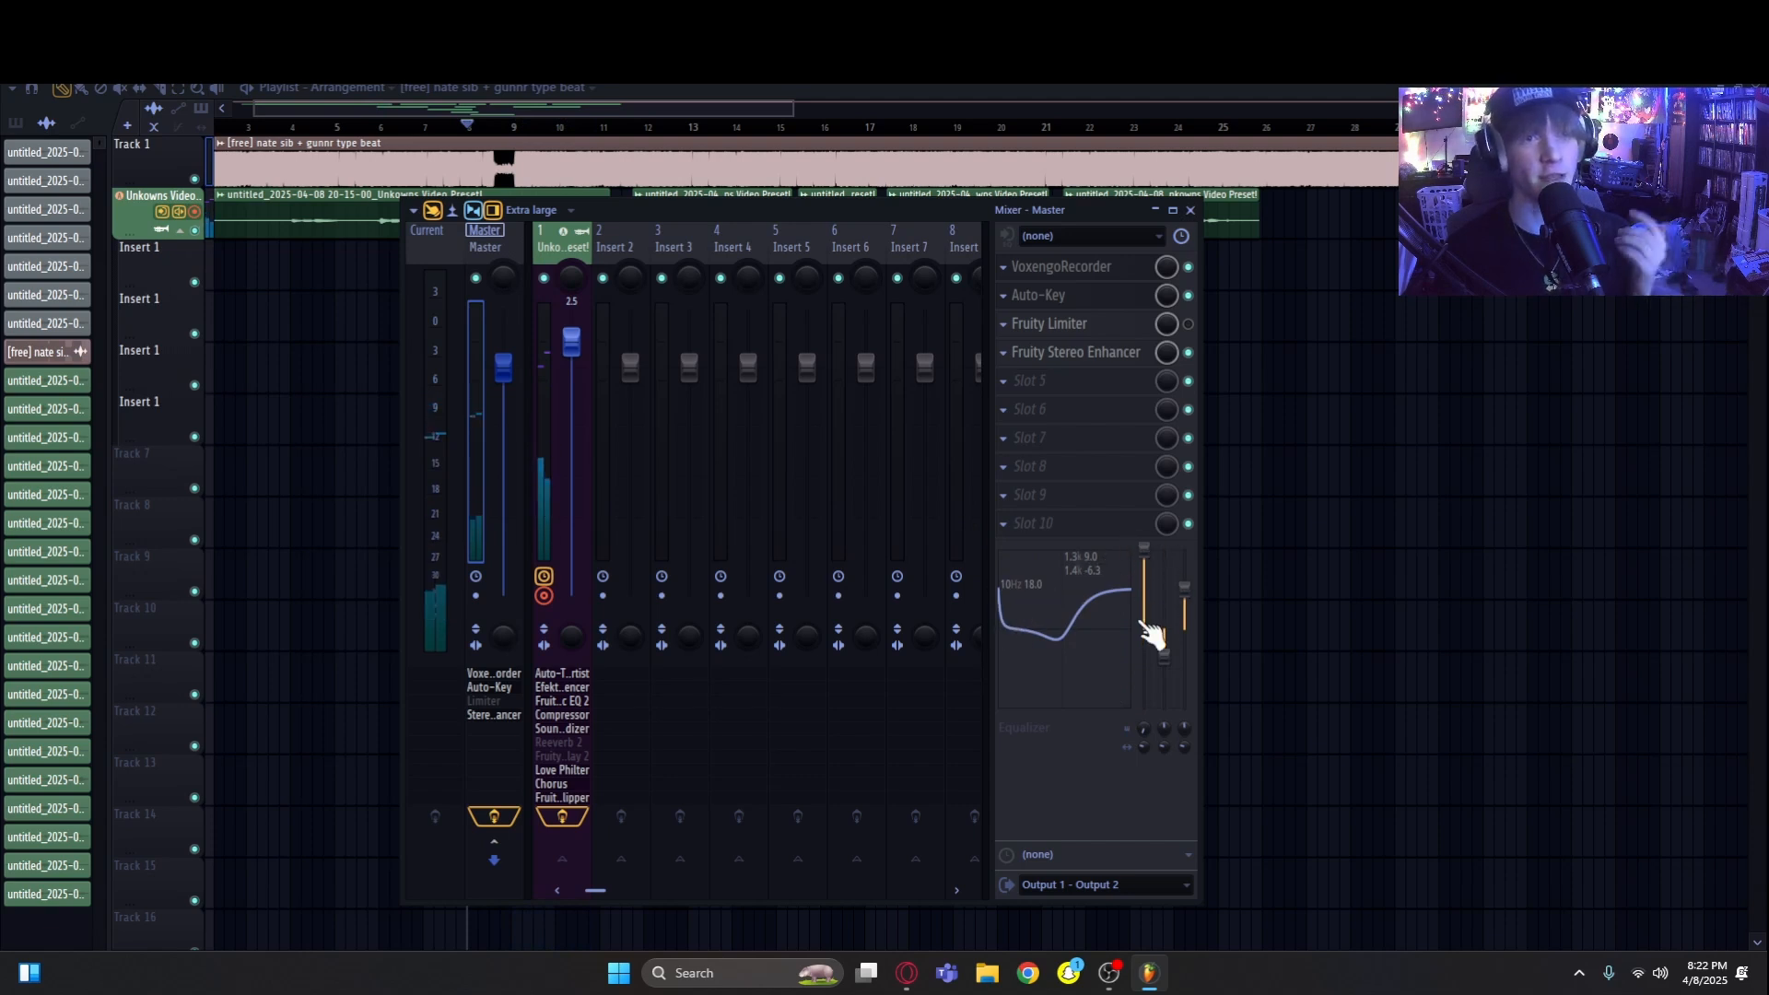
Step: Play the song while checking the Stereo Enhancer on the Master, and re-enable Fruity Limiter to hear both effects together
{"action": "key", "text": "space"}
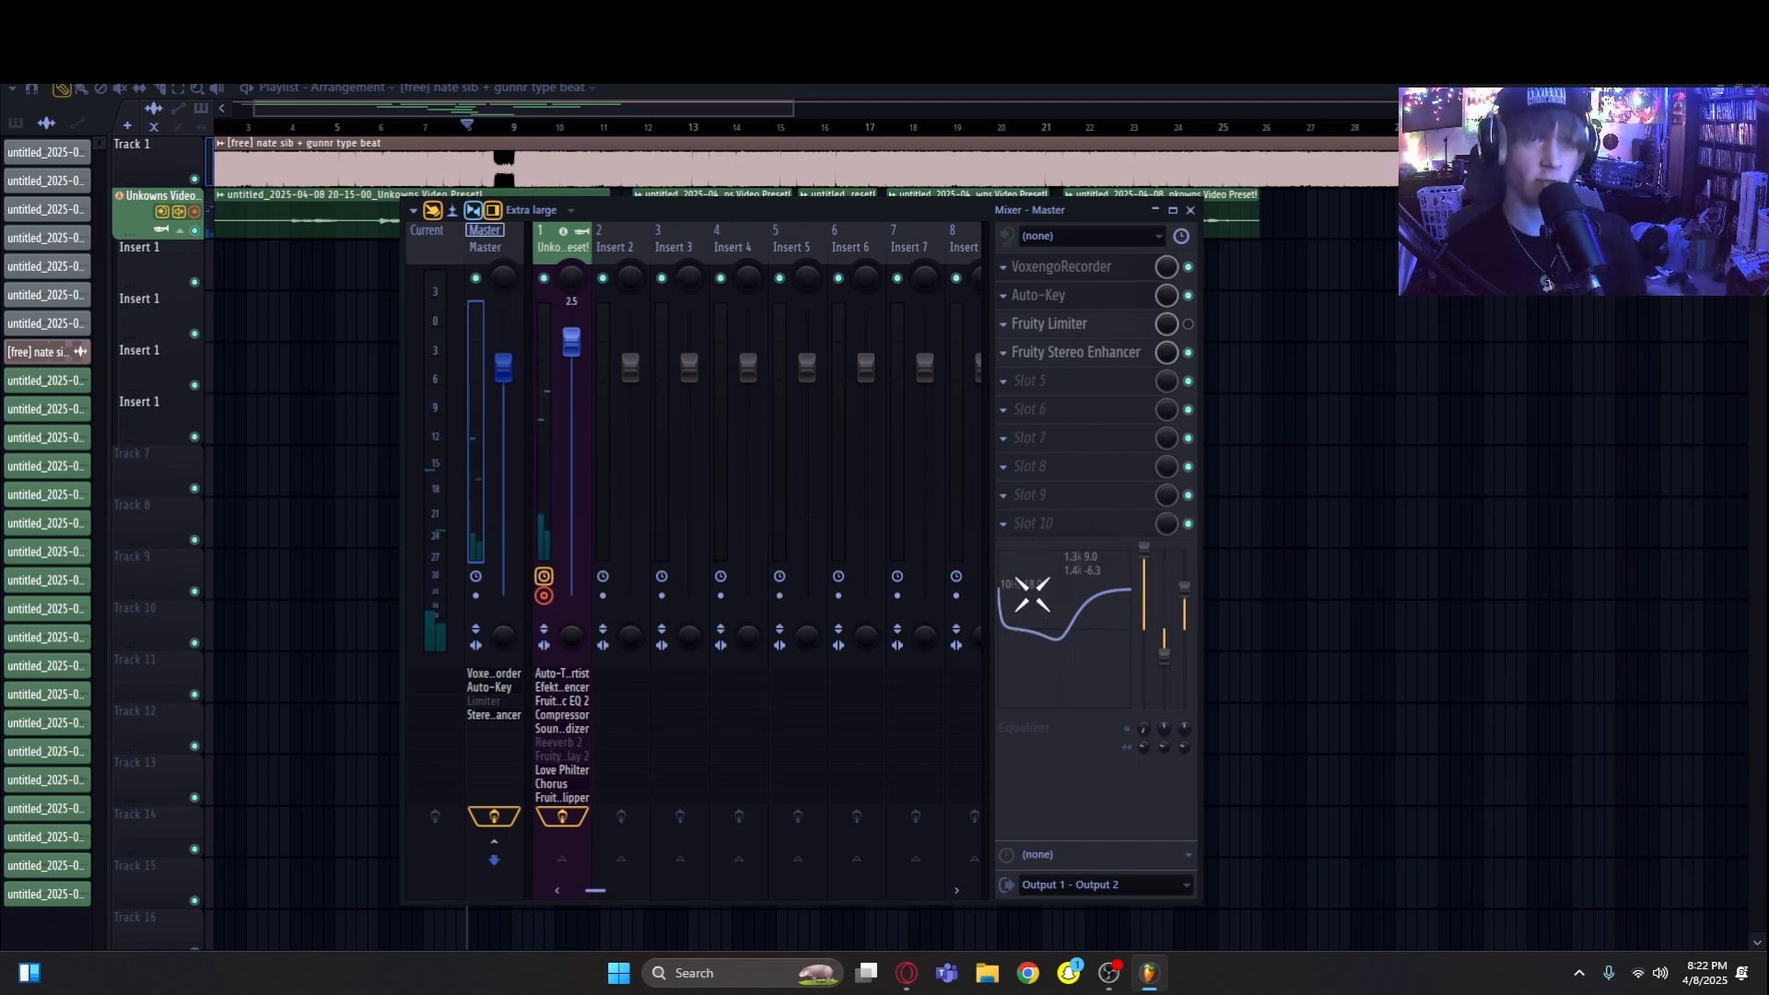
{"action": "left_click", "coordinate": [1069, 353]}
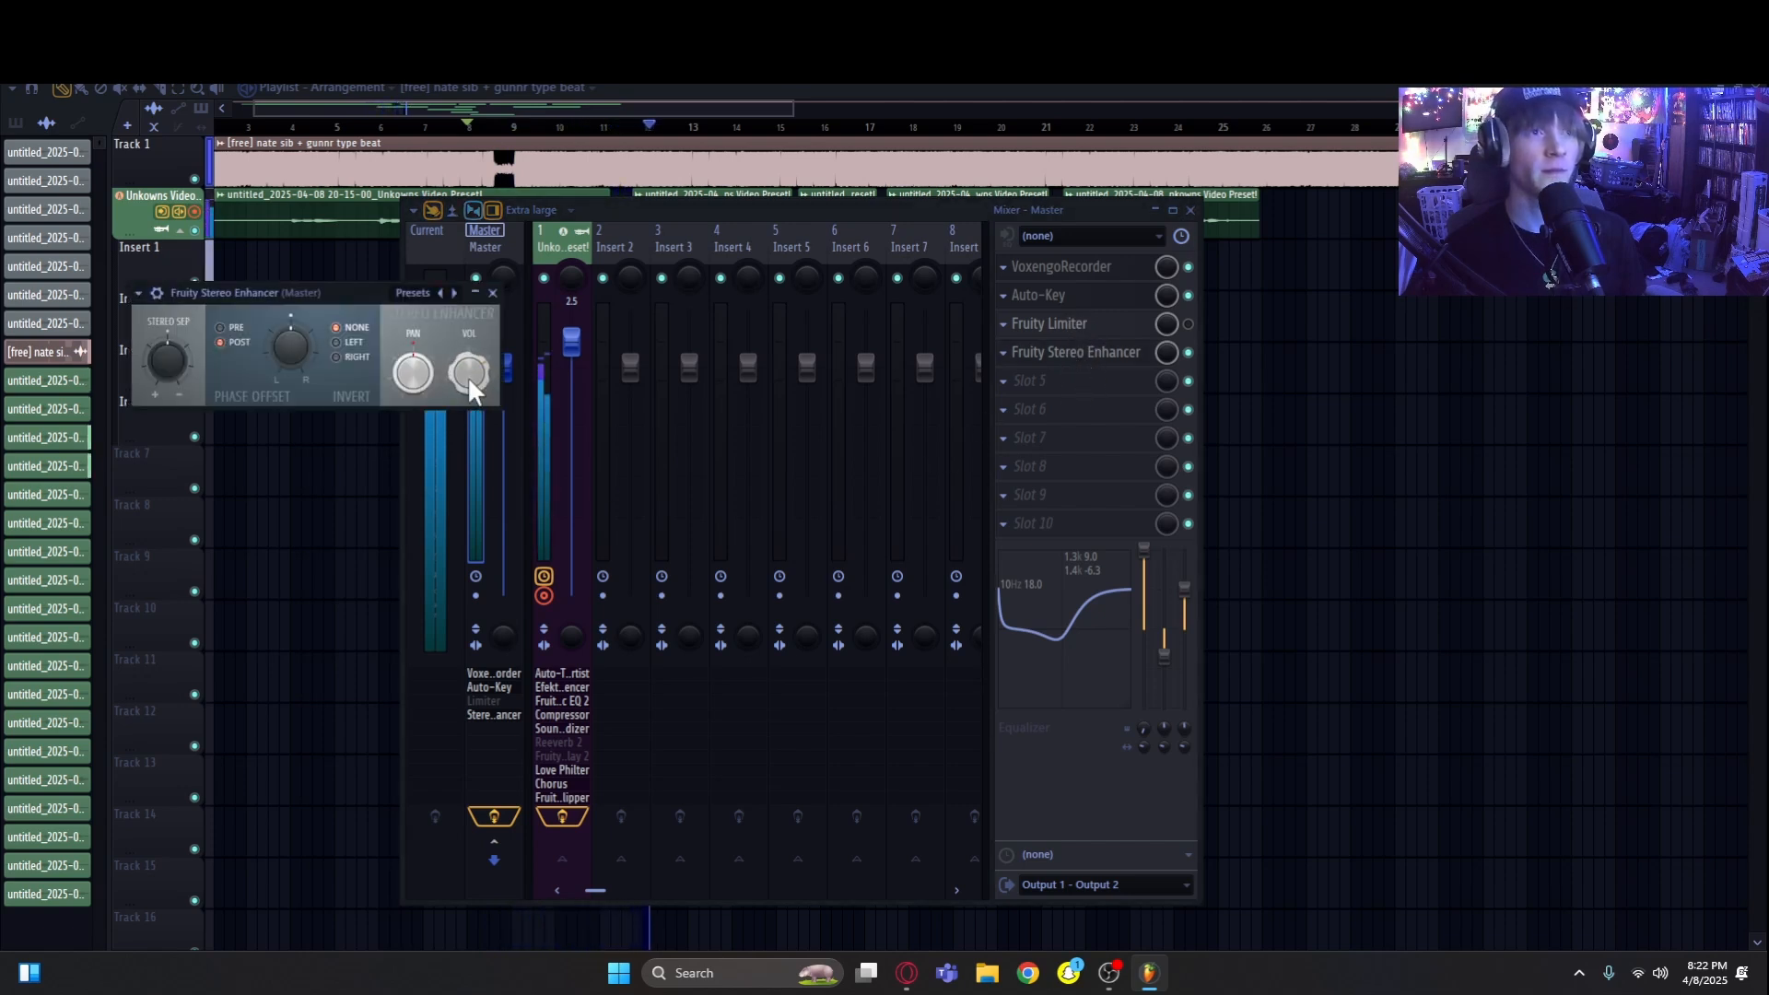
{"action": "left_click", "coordinate": [493, 293]}
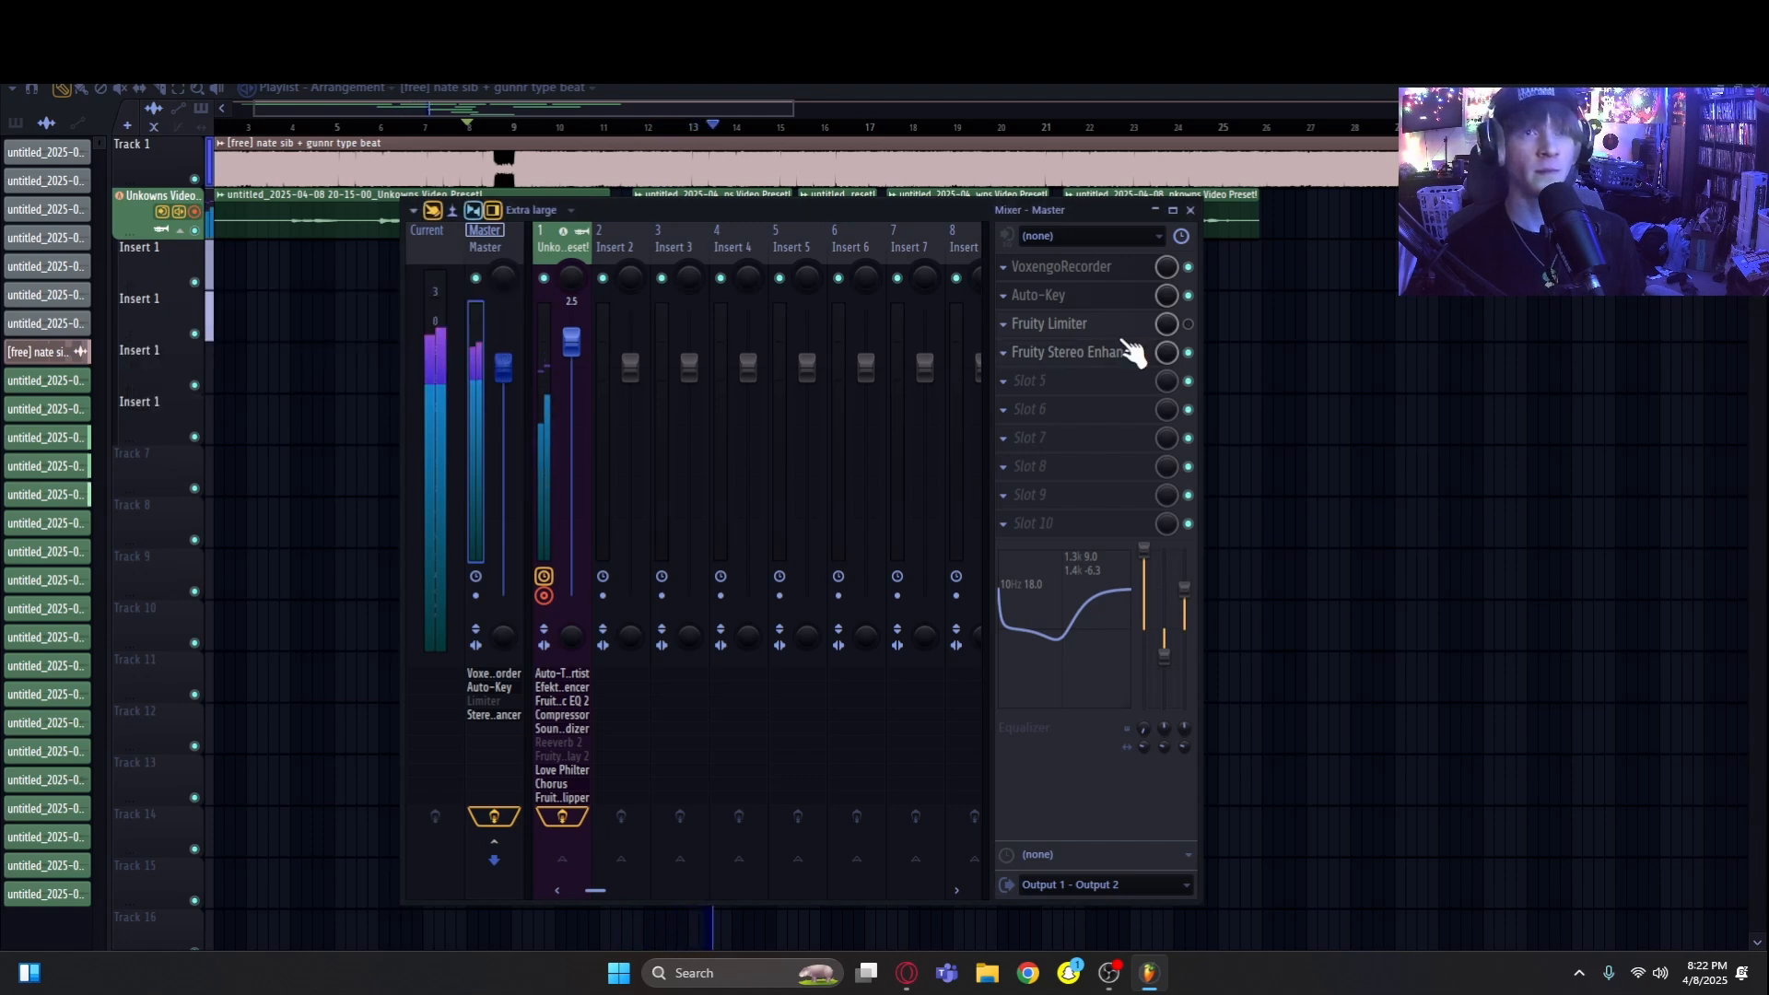
{"action": "left_click", "coordinate": [1188, 324]}
{"action": "left_click", "coordinate": [1115, 325]}
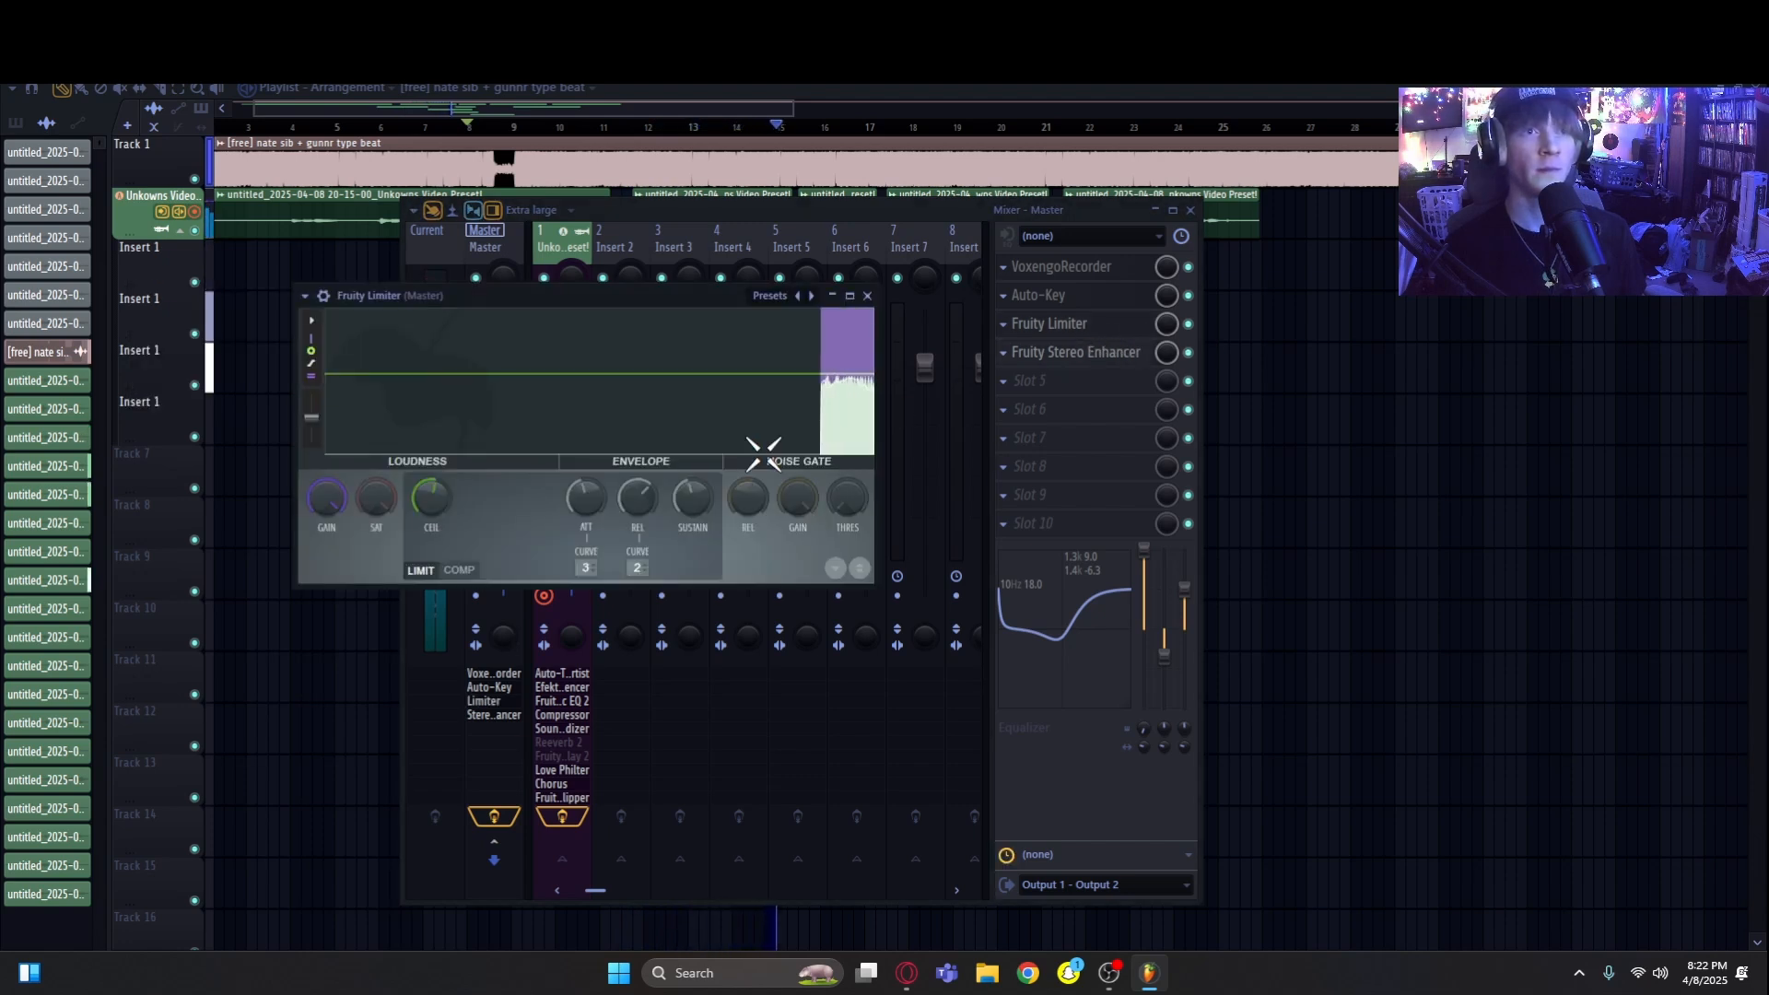
{"action": "left_click", "coordinate": [867, 294]}
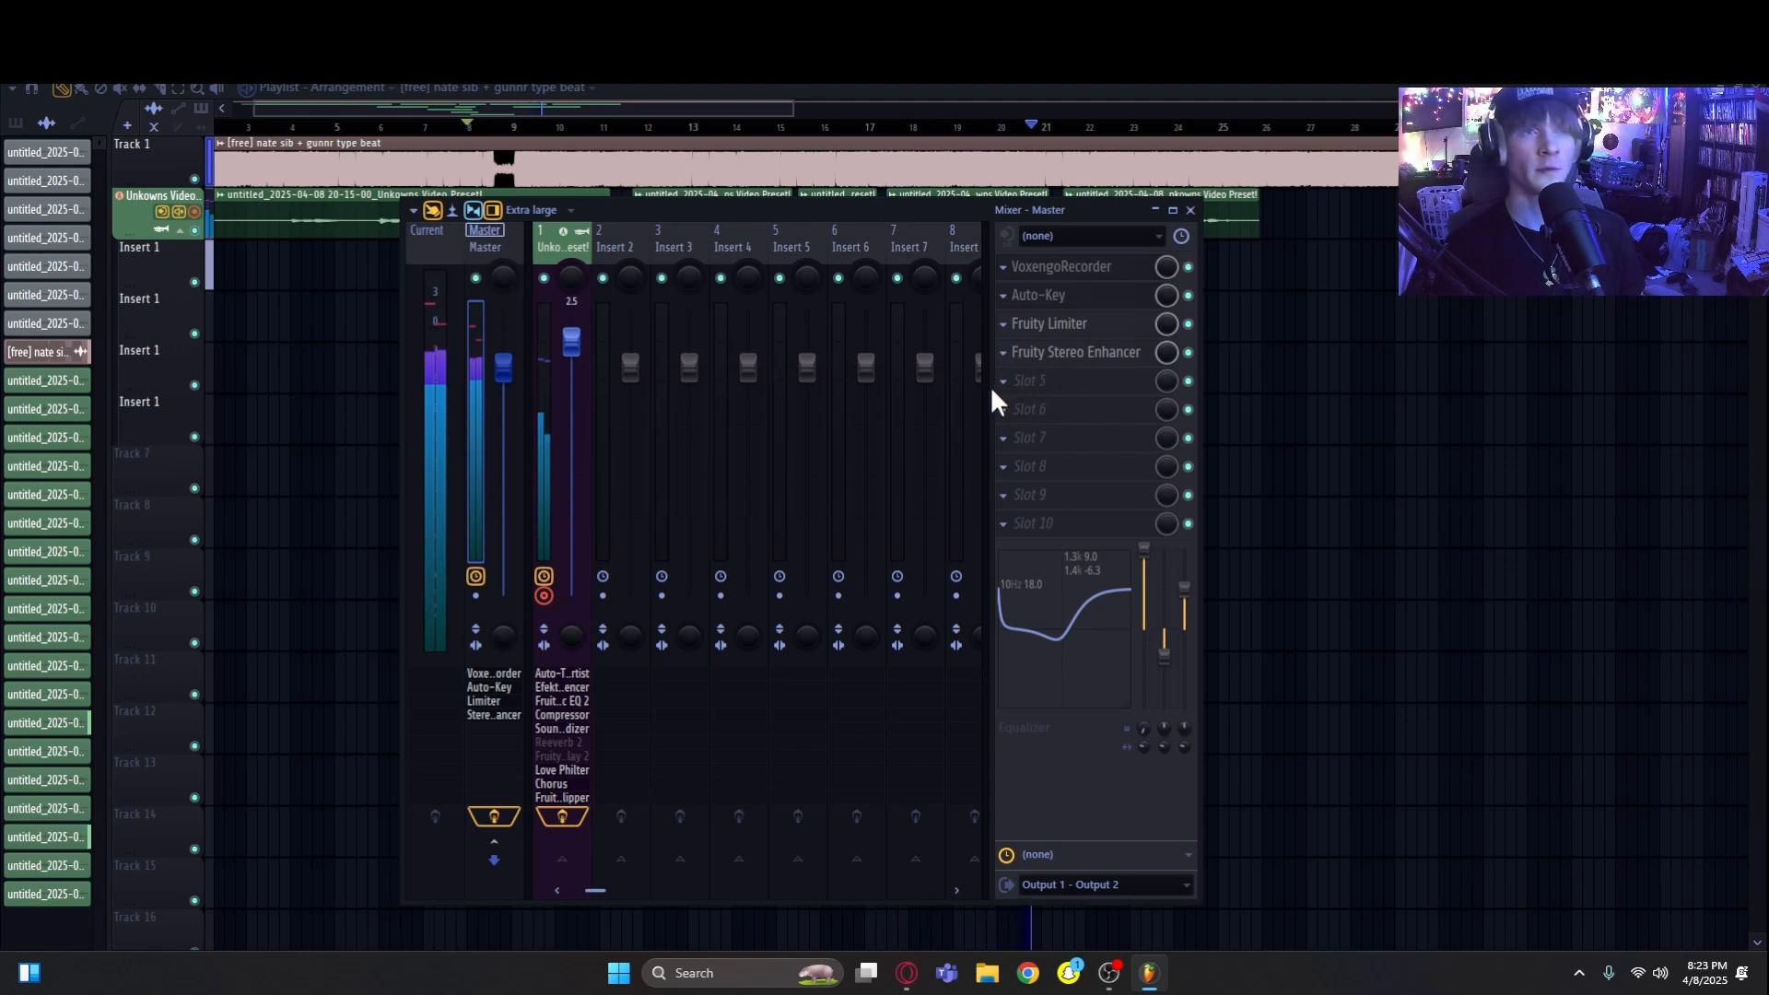
{"action": "key", "text": "space"}
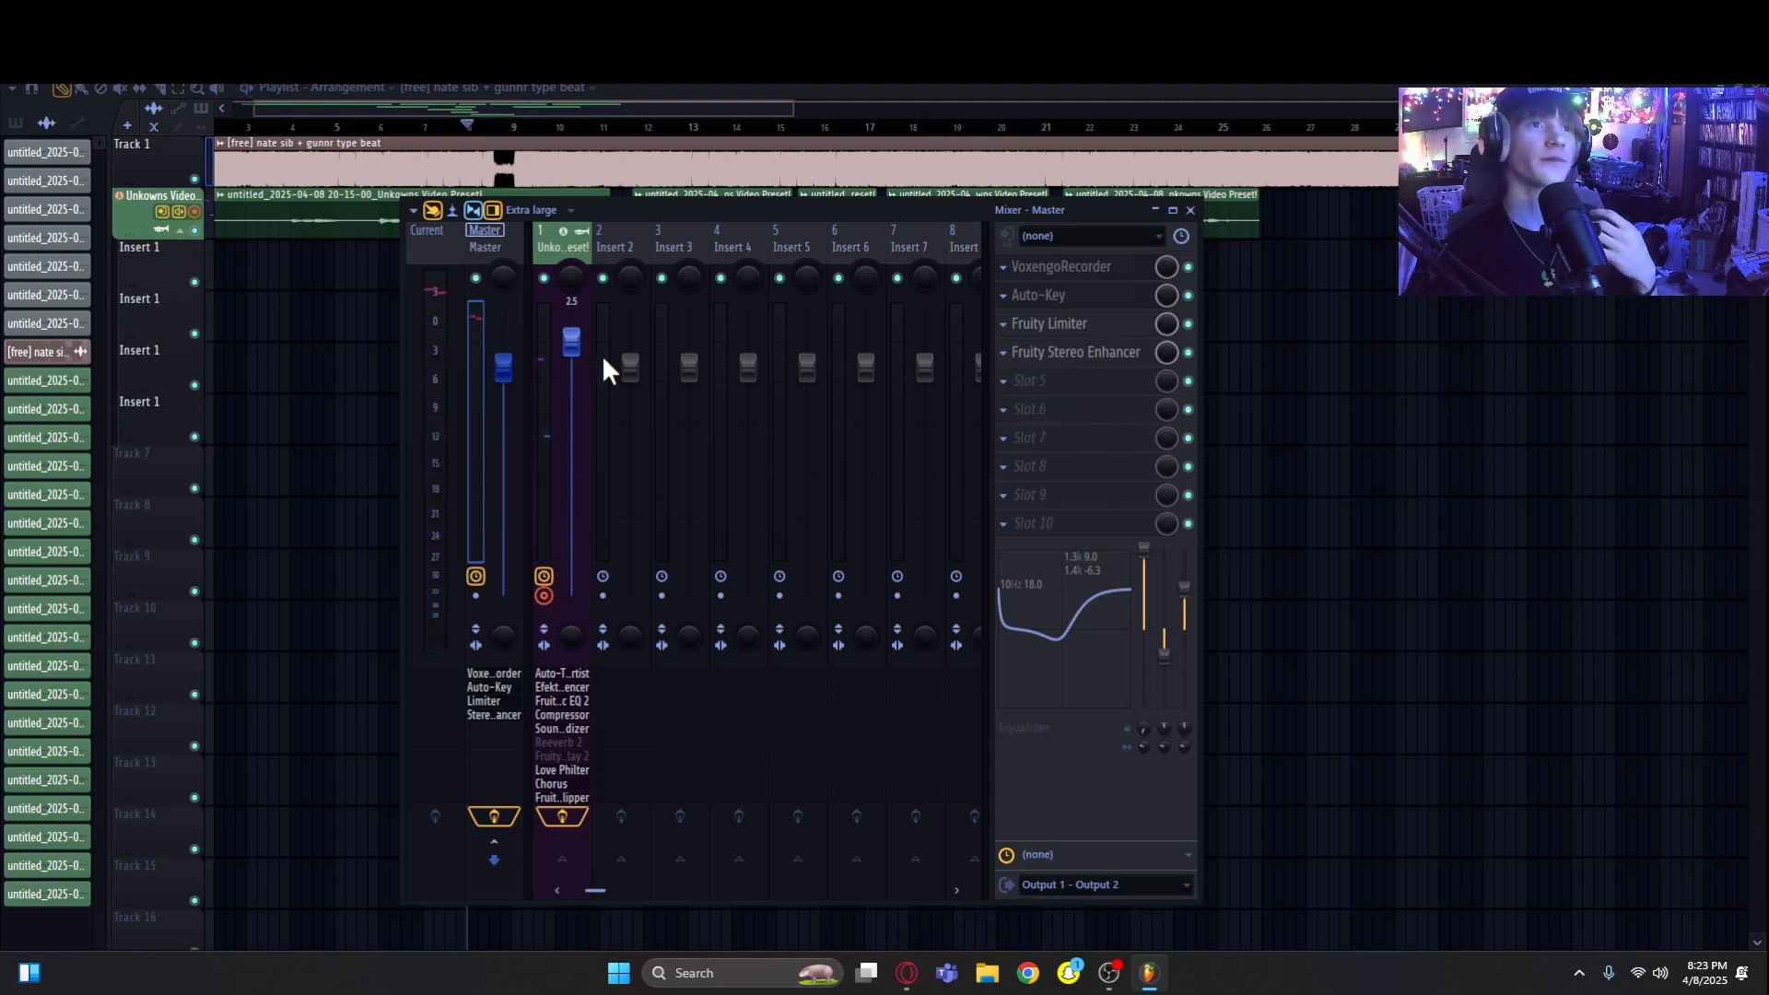
Step: Lower the Insert 1 fader to its default level and bypass Fruity Limiter and Fruity Stereo Enhancer on the Master
{"action": "left_click_drag", "start_coordinate": [571, 343], "coordinate": [571, 368]}
{"action": "left_click", "coordinate": [479, 449]}
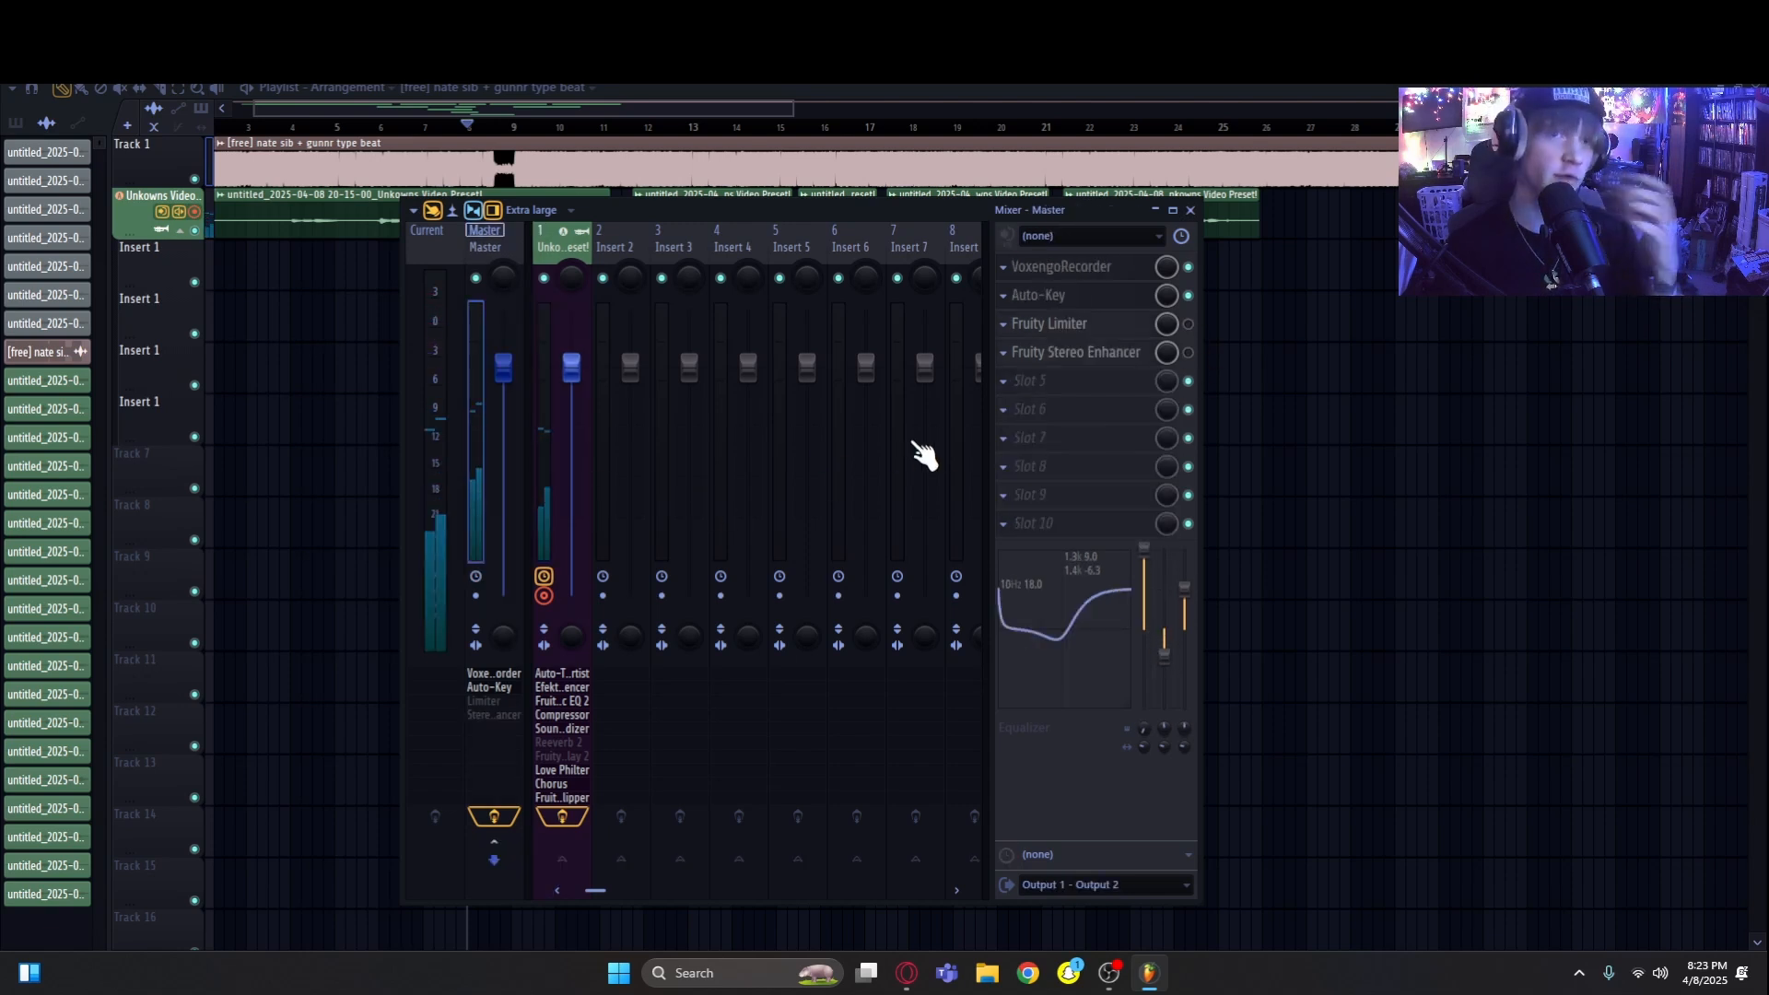
Step: Add Fruity Flanger to slot 5 of the Master track and load its Chorusy preset
{"action": "left_click", "coordinate": [995, 383]}
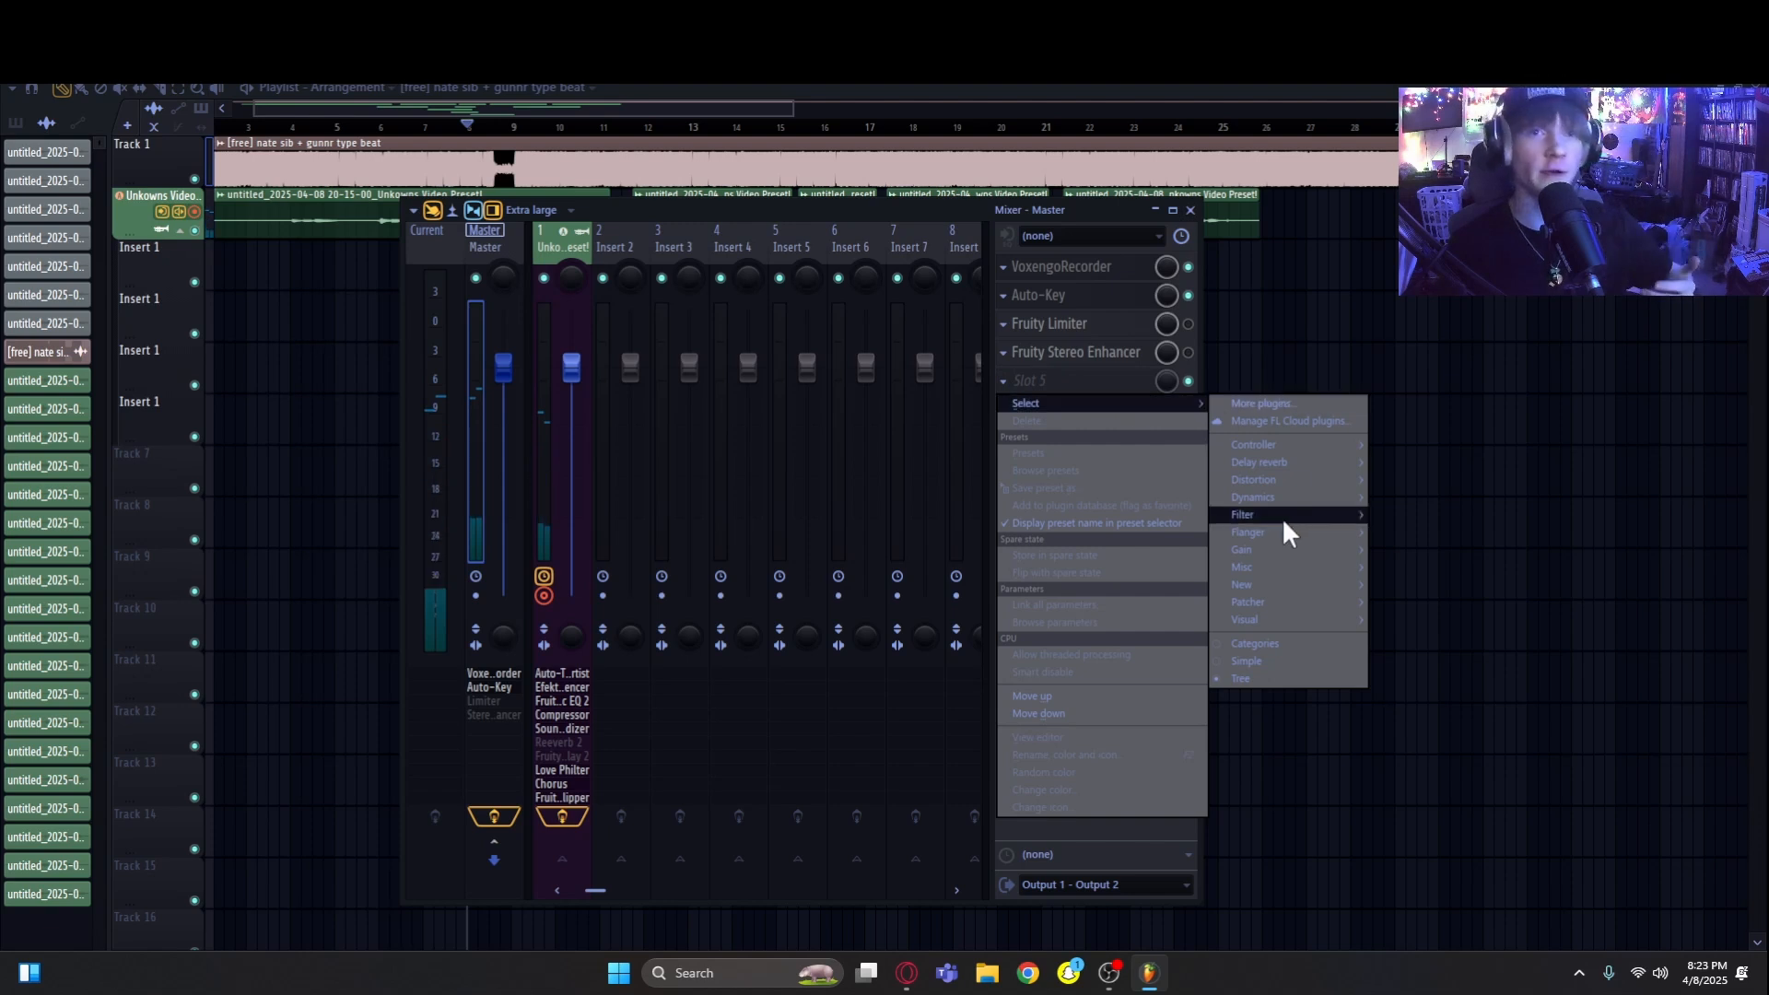
{"action": "mouse_move", "coordinate": [1281, 531]}
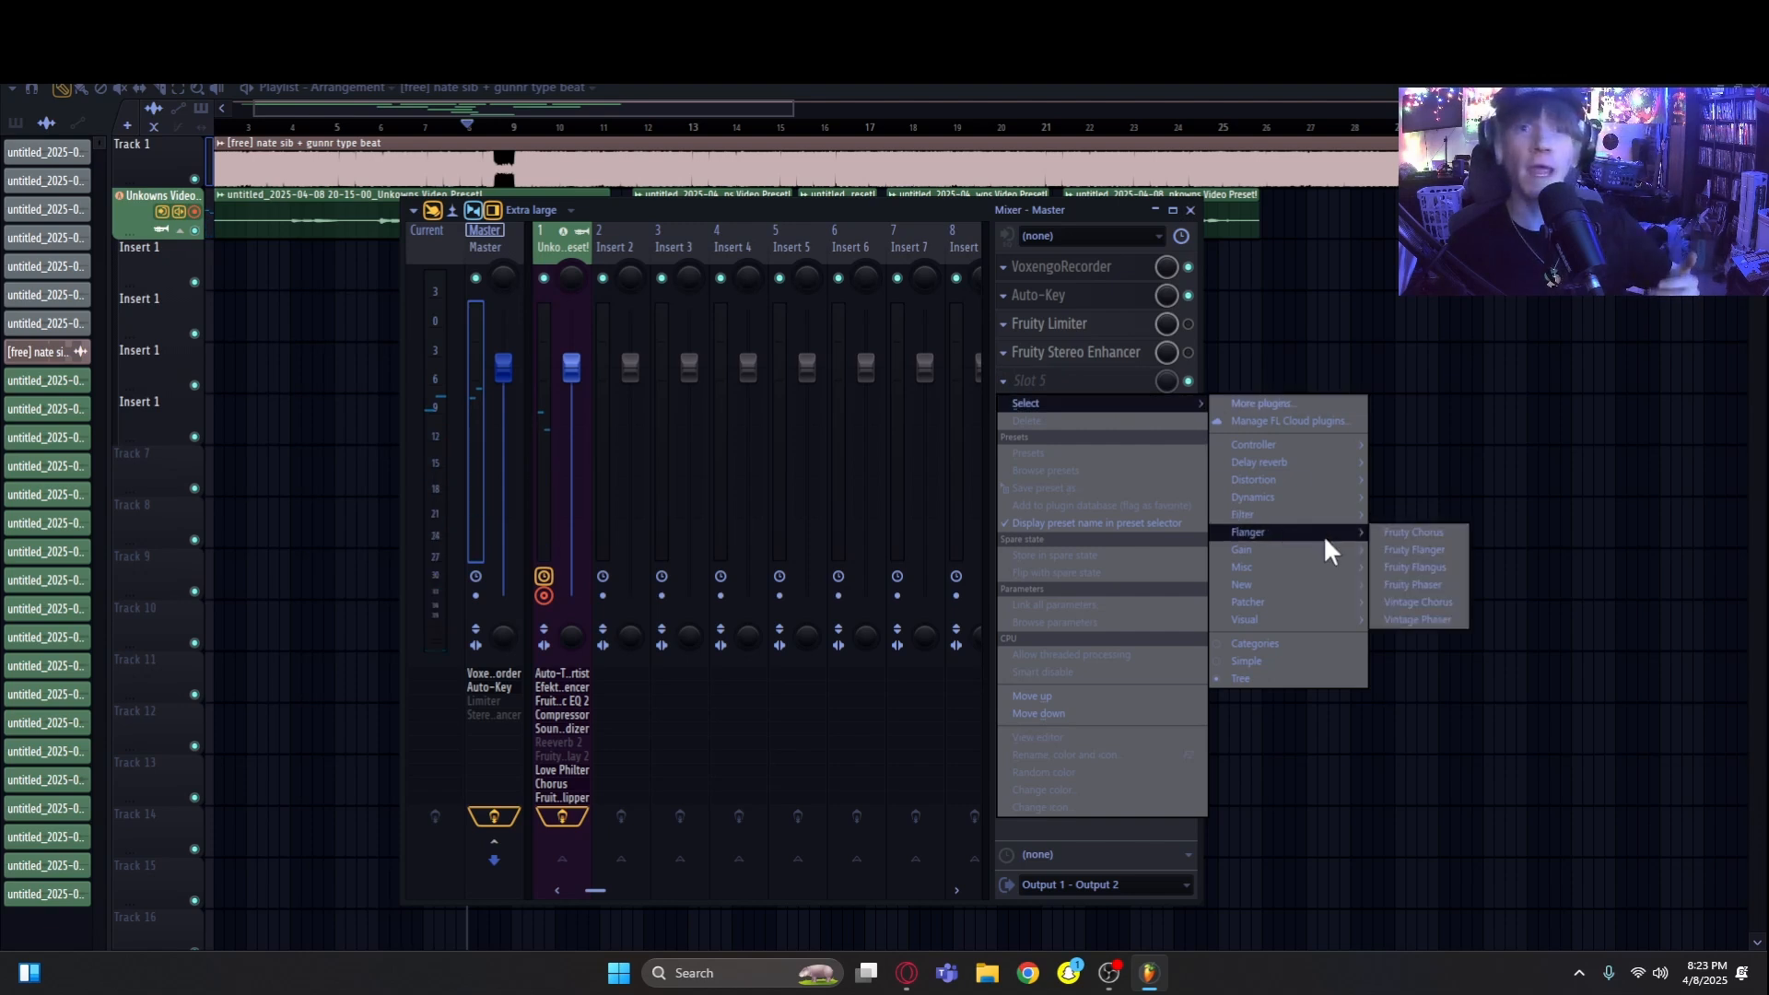
{"action": "left_click", "coordinate": [1407, 549]}
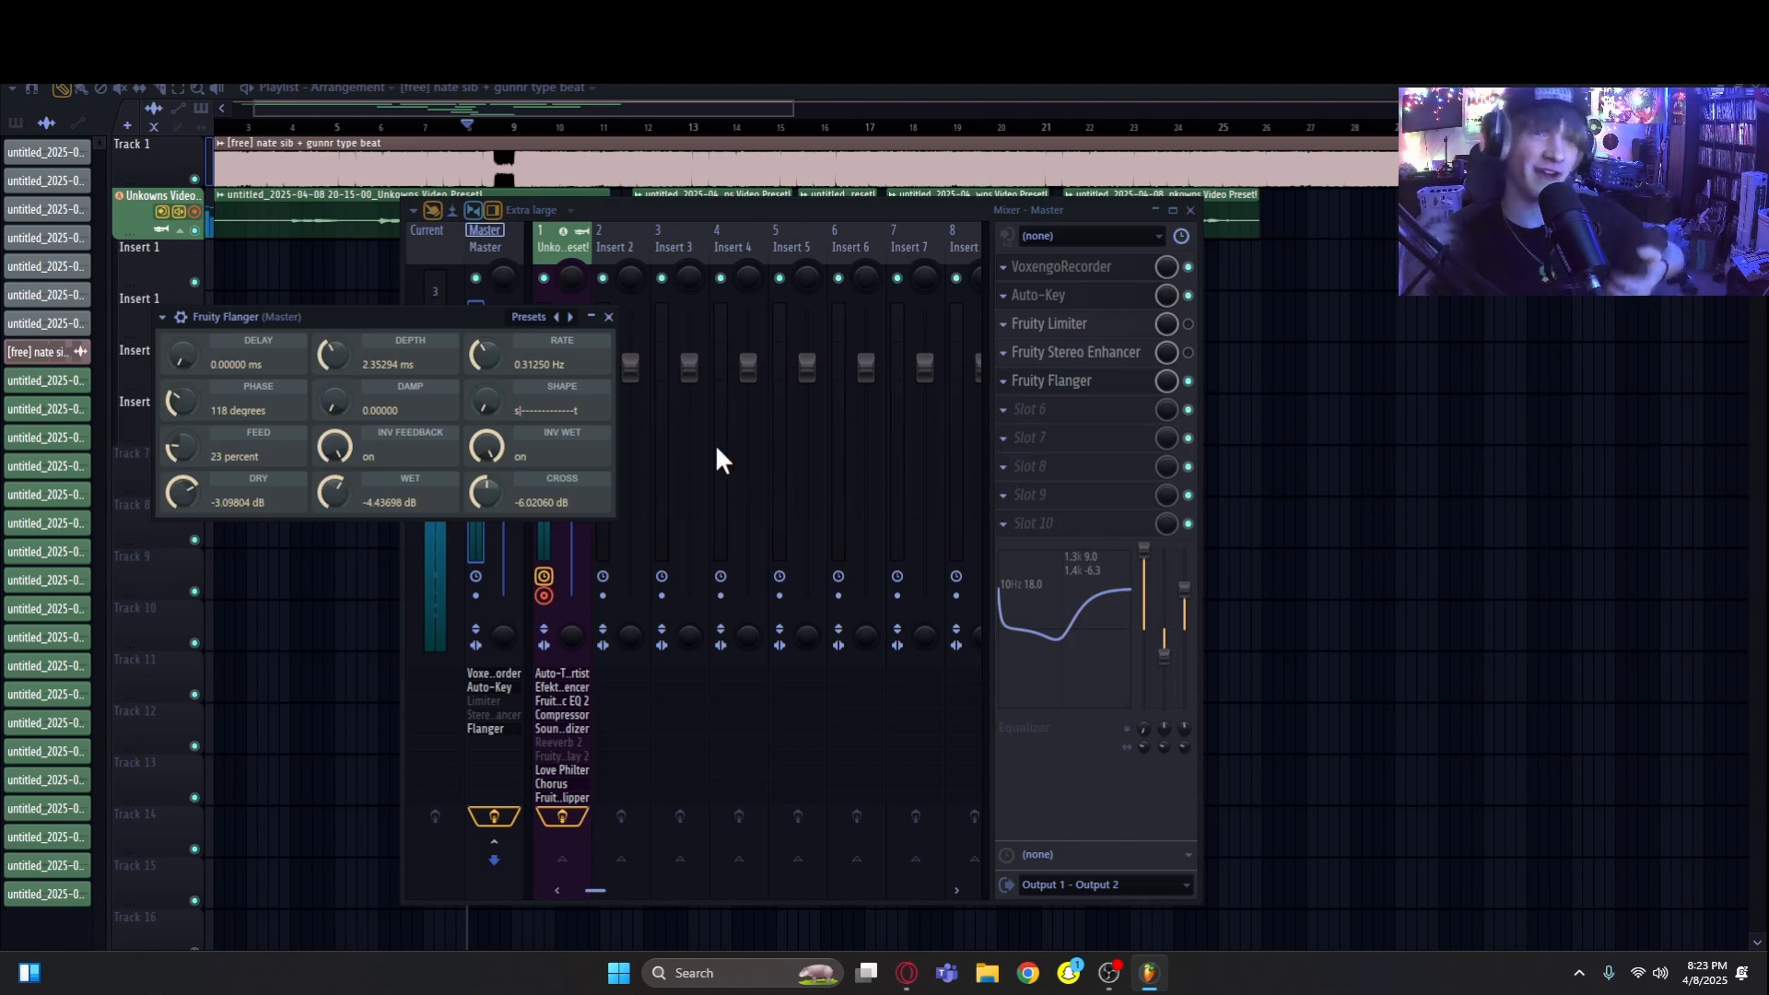
{"action": "left_click", "coordinate": [572, 317]}
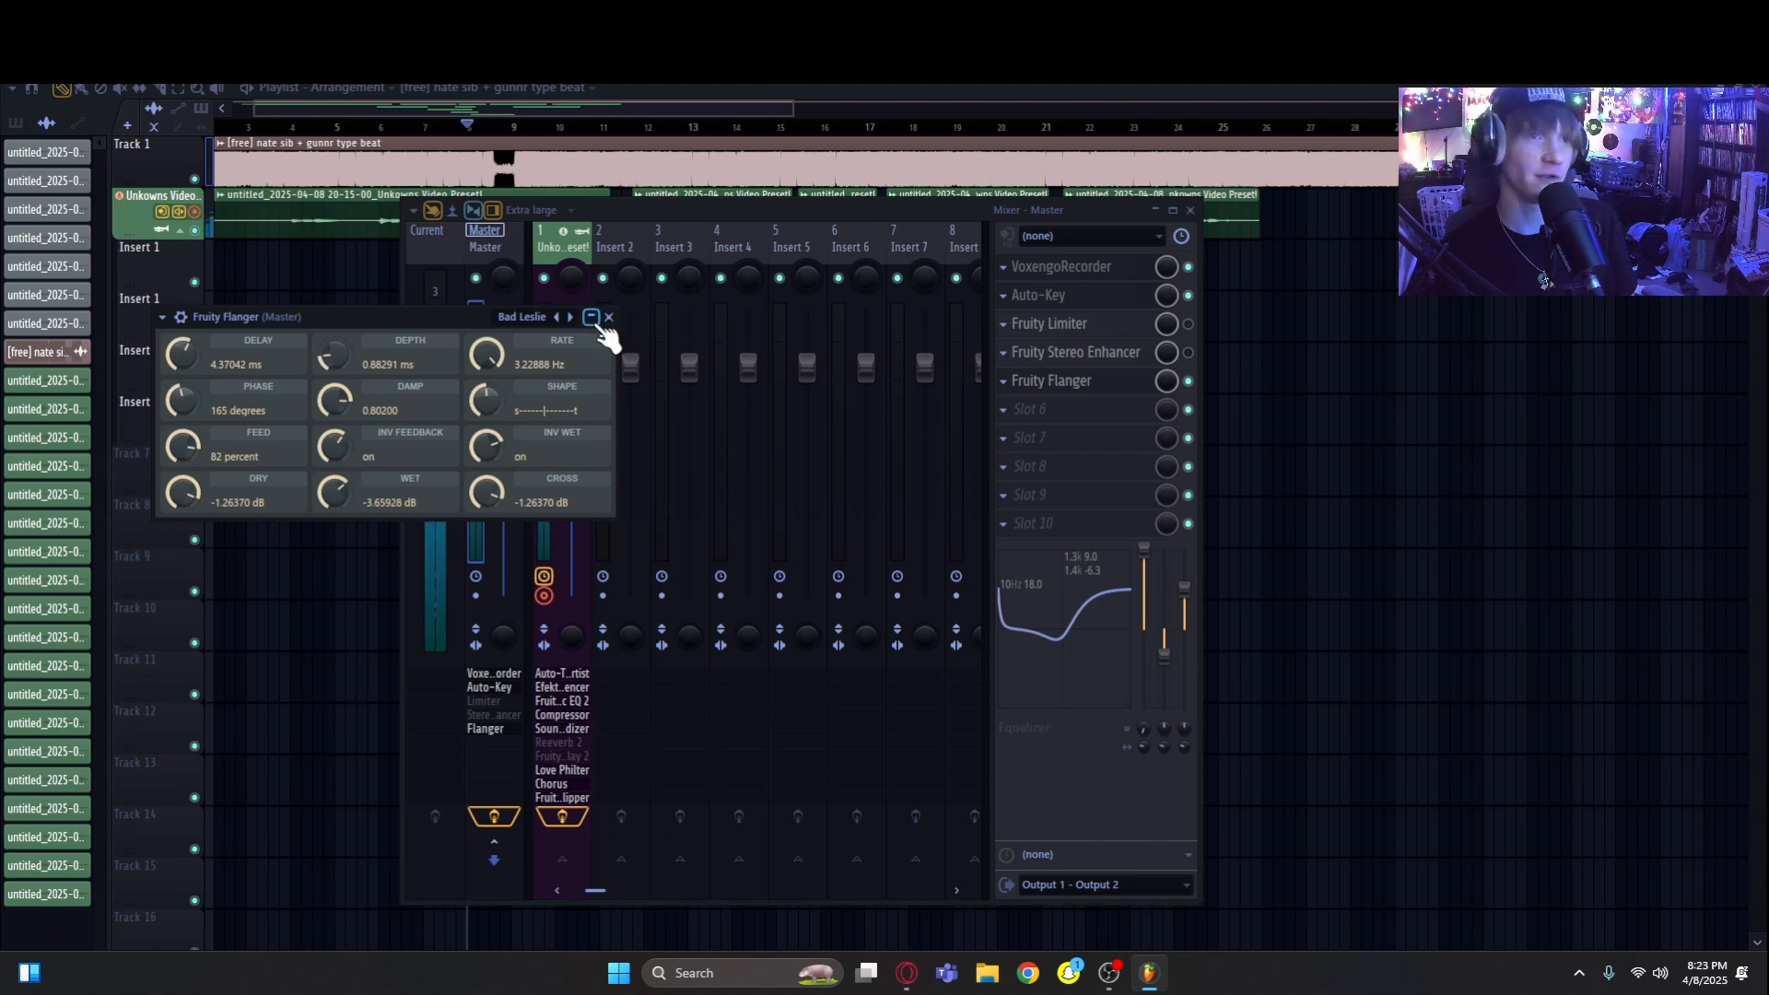
{"action": "left_click", "coordinate": [572, 317]}
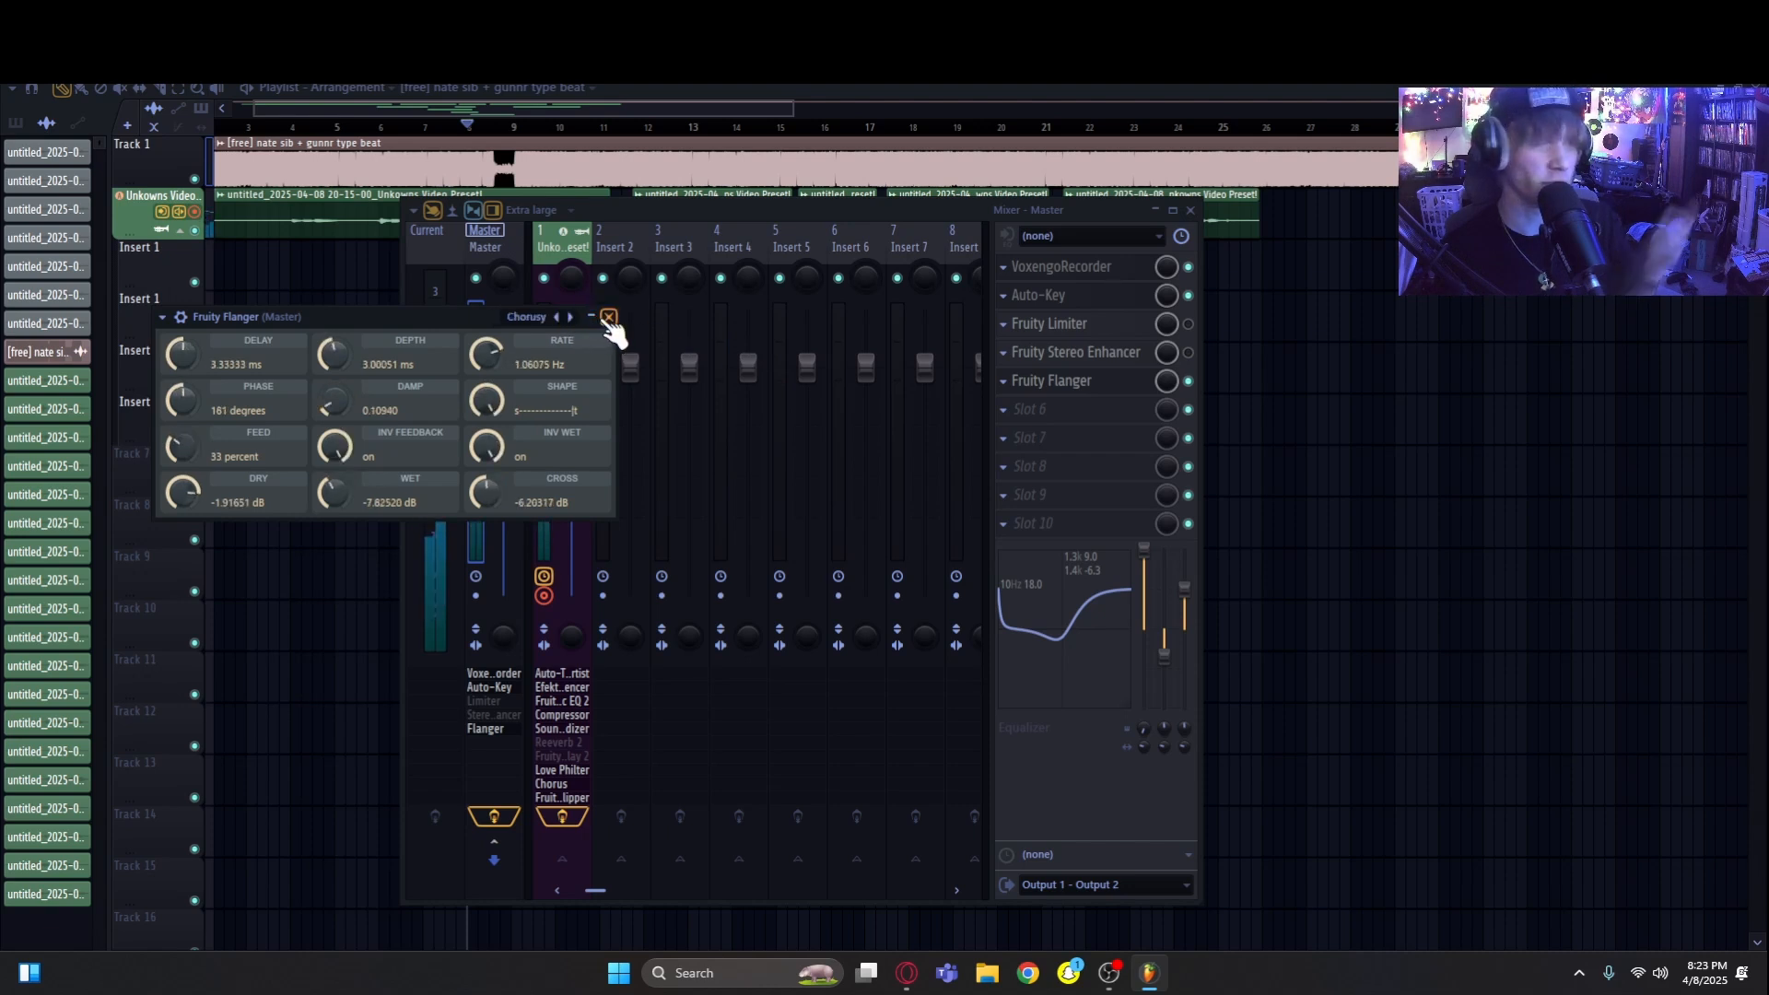
{"action": "left_click", "coordinate": [608, 318]}
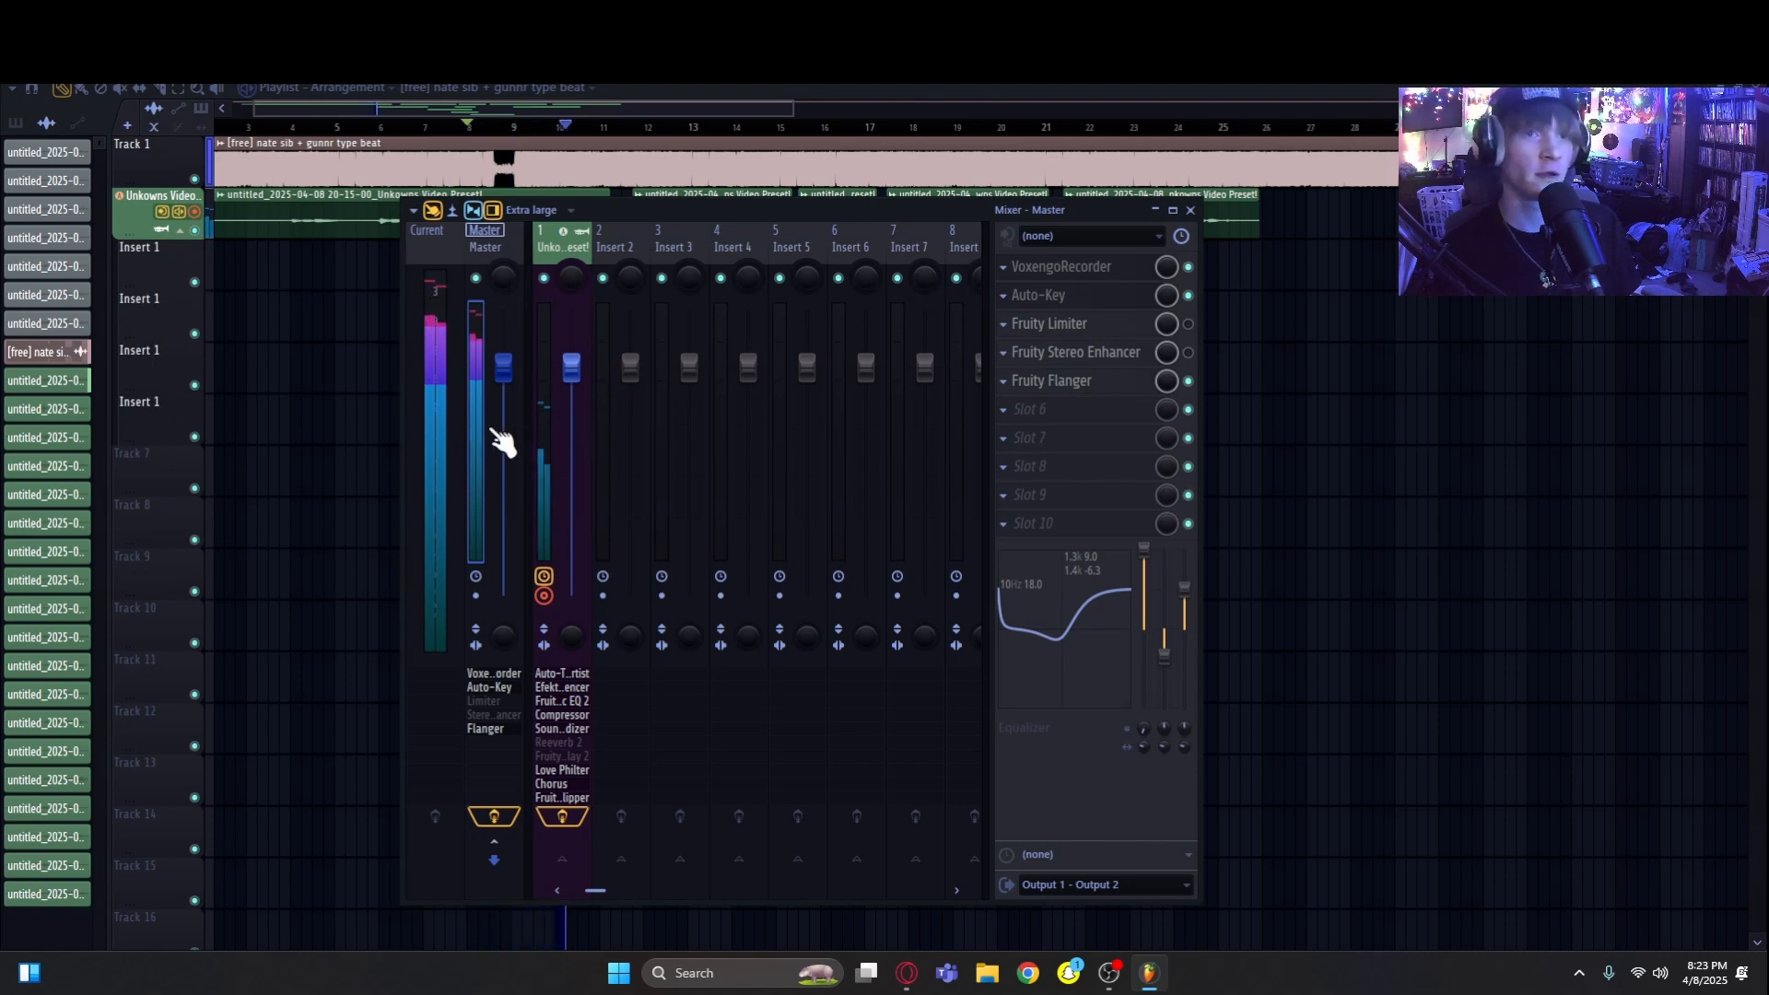
Step: Compare the playing song with Fruity Flanger off and on, leave it enabled, and stop playback
{"action": "left_click", "coordinate": [1189, 381]}
{"action": "left_click", "coordinate": [1189, 381]}
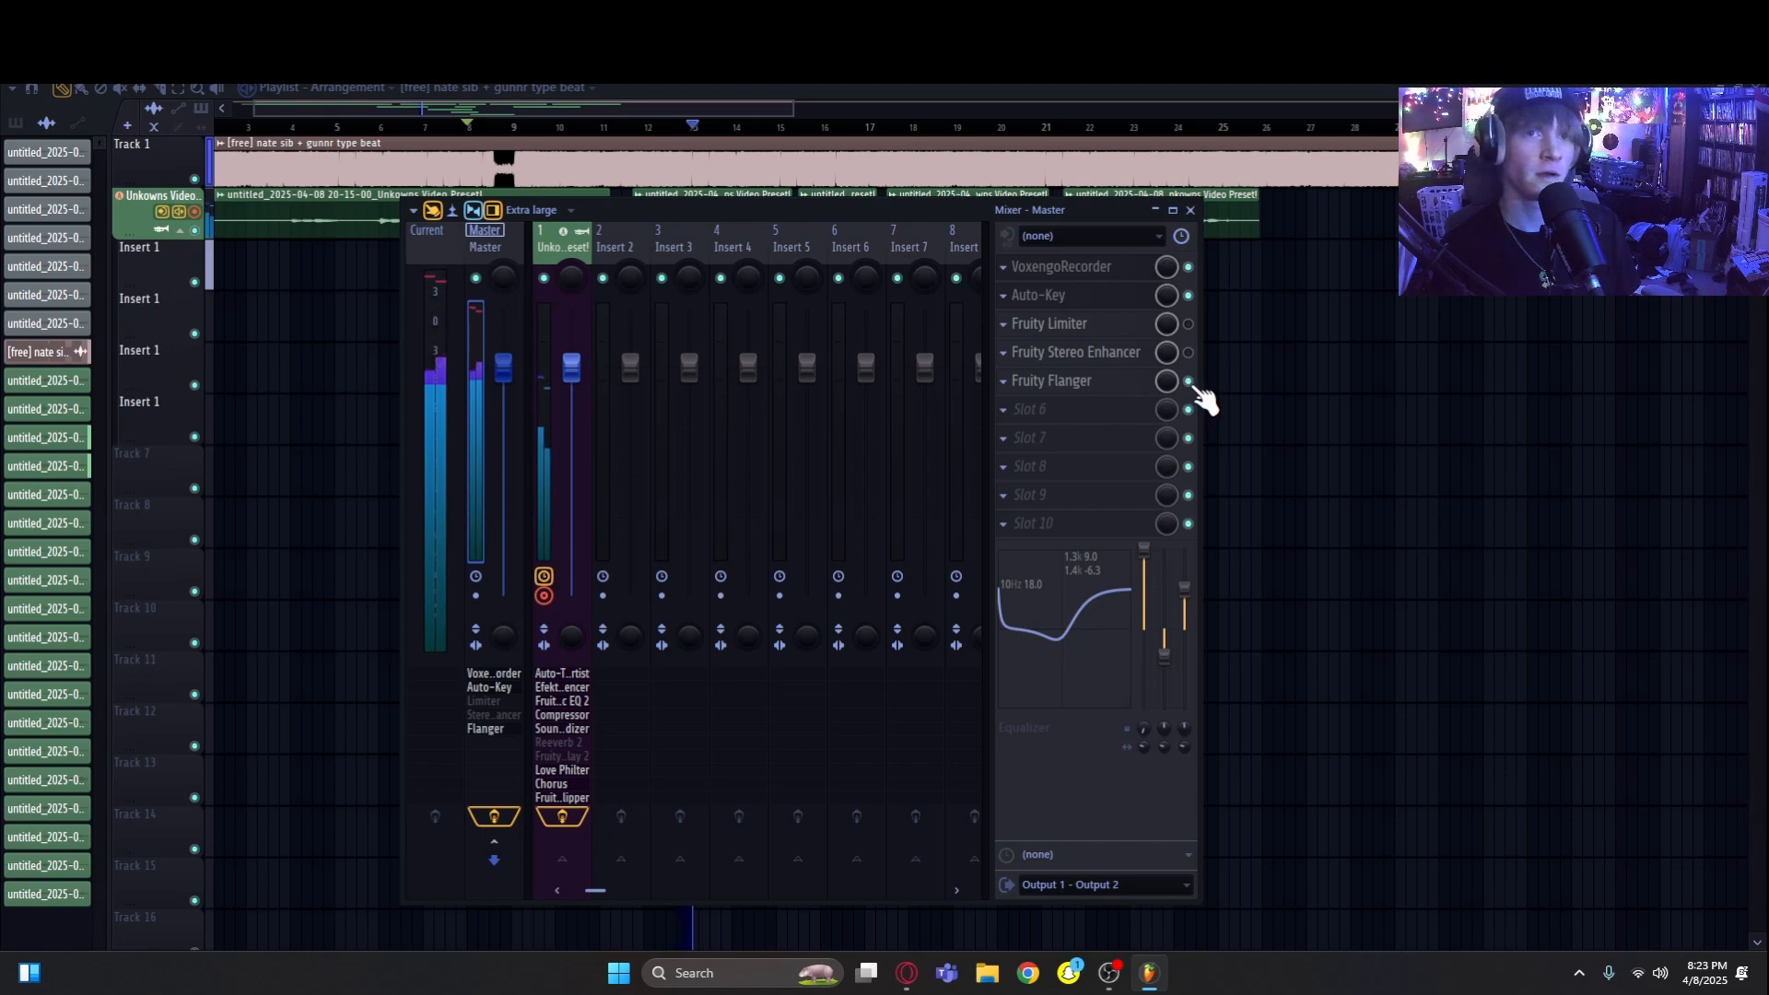
{"action": "key", "text": "space"}
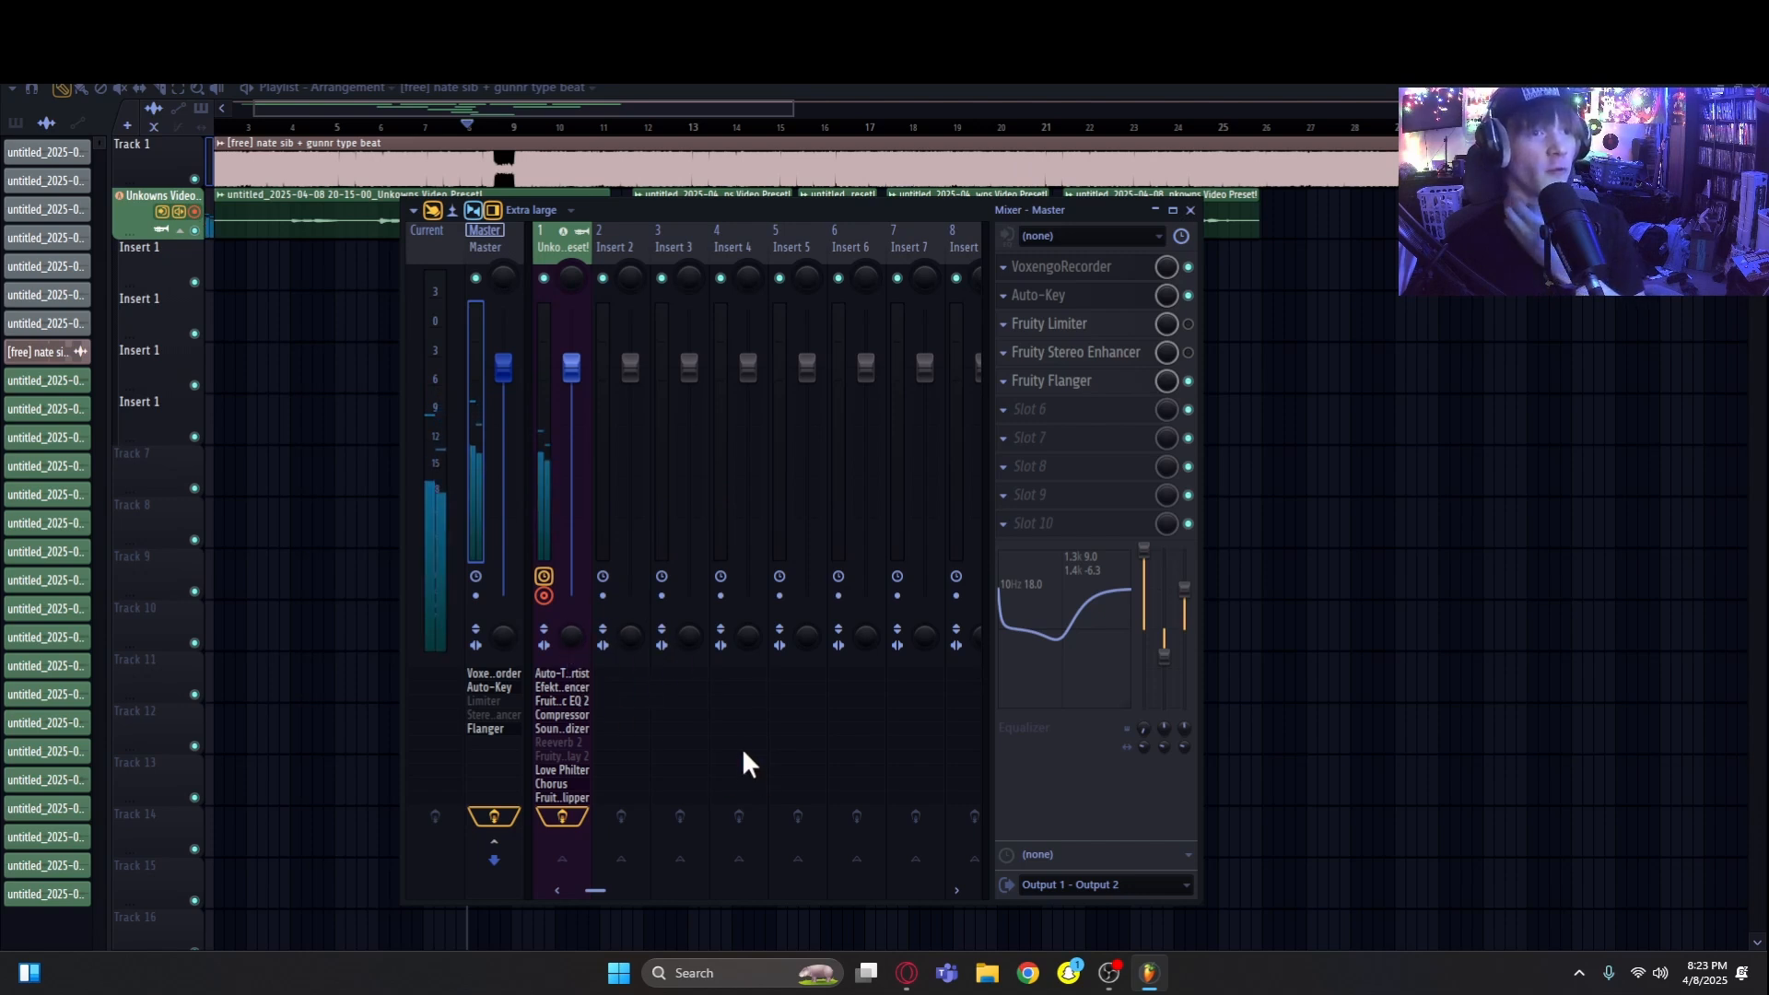
Step: Review the effect chains of Insert 1, Insert 2 and the Master in the mixer
{"action": "left_click", "coordinate": [633, 632]}
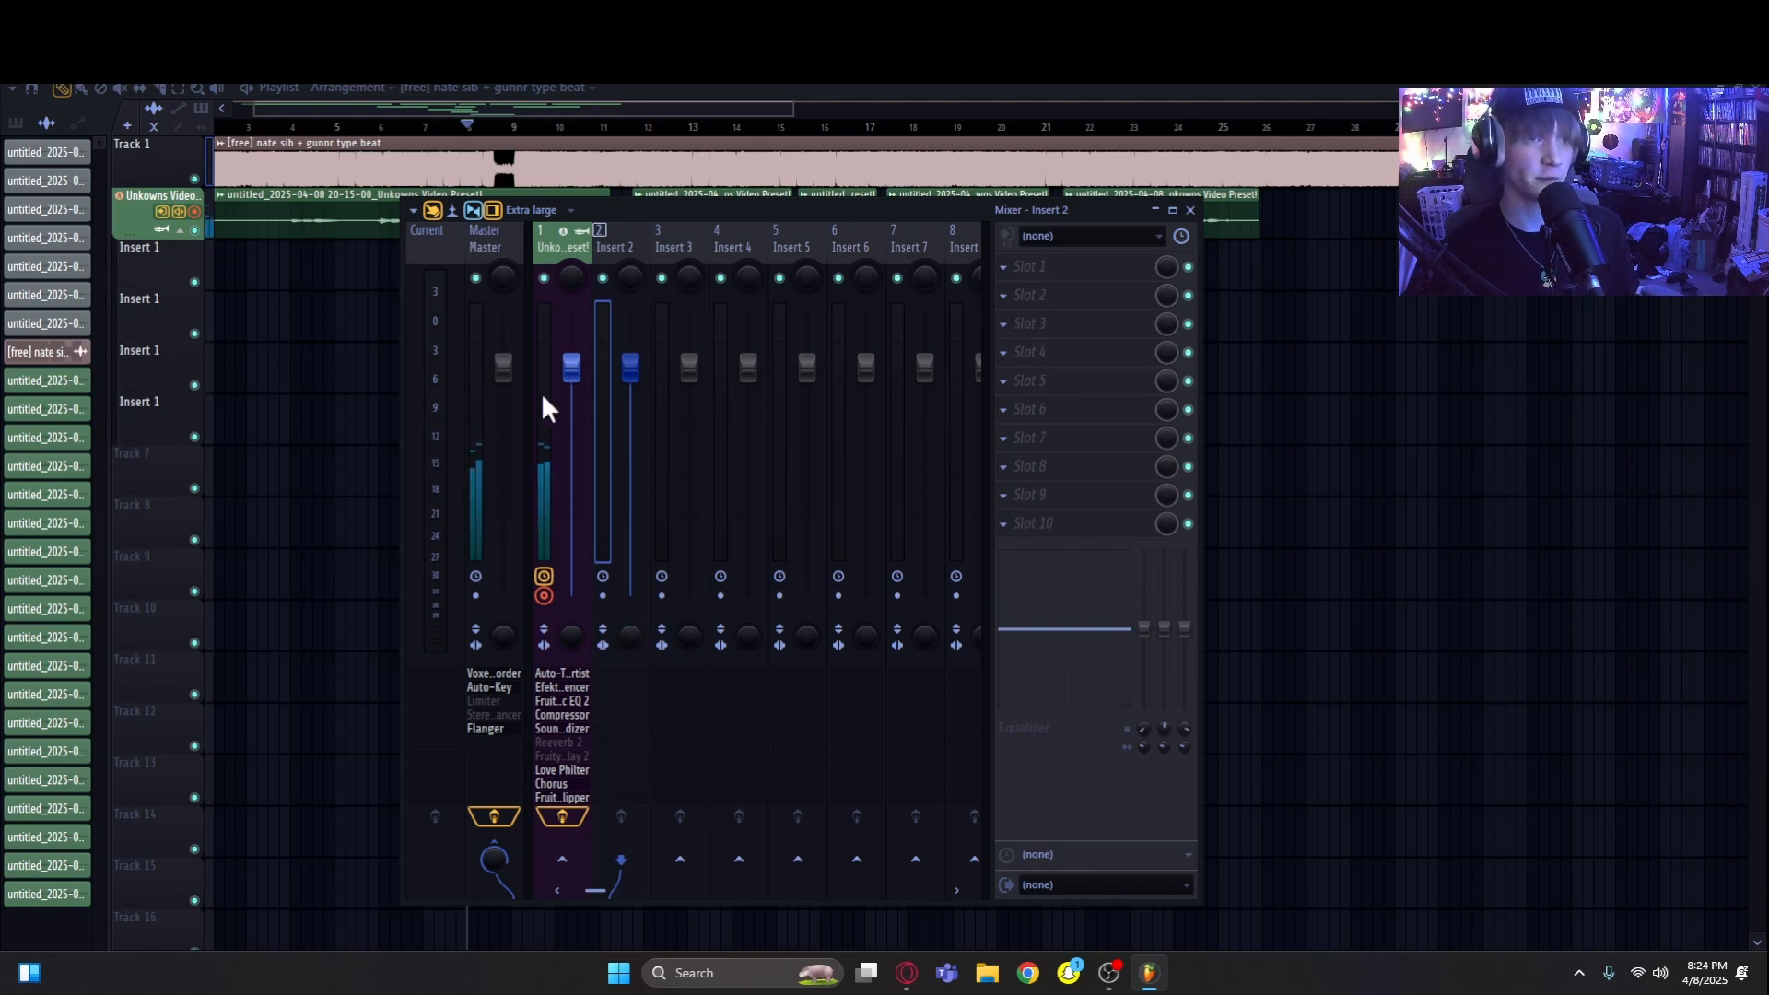
{"action": "left_click_drag", "start_coordinate": [571, 368], "coordinate": [571, 382]}
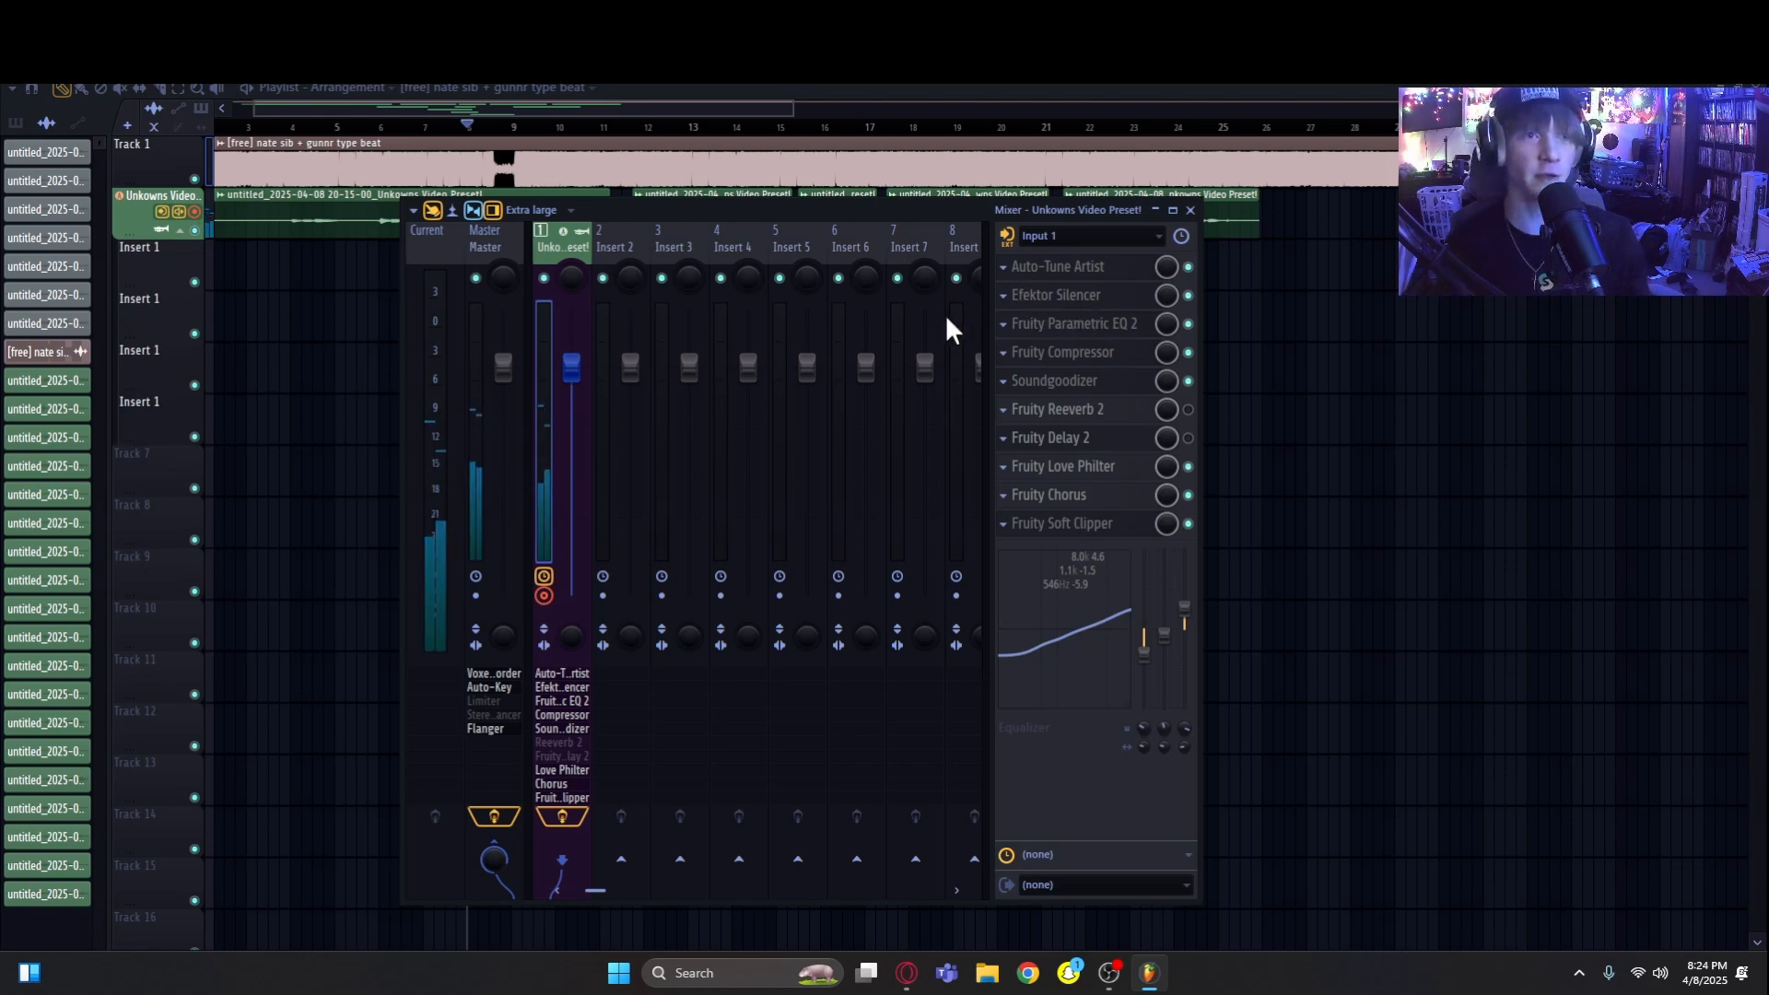
{"action": "left_click", "coordinate": [468, 485]}
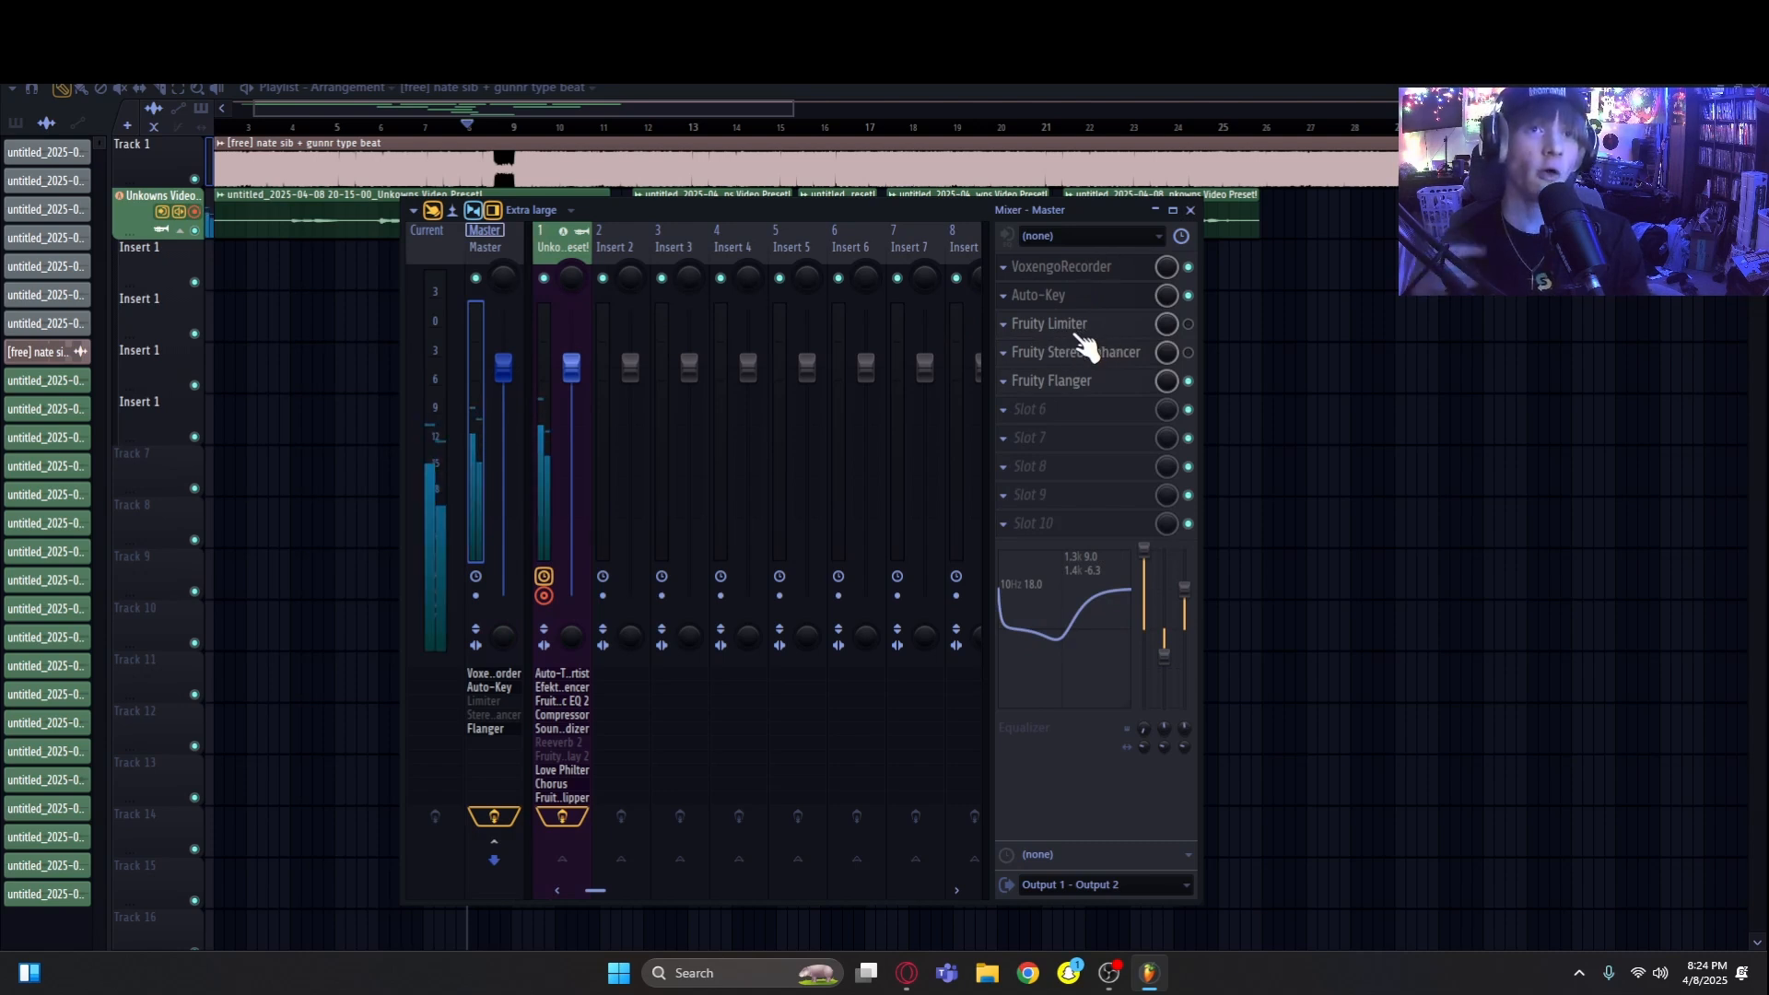
{"action": "left_click", "coordinate": [604, 435]}
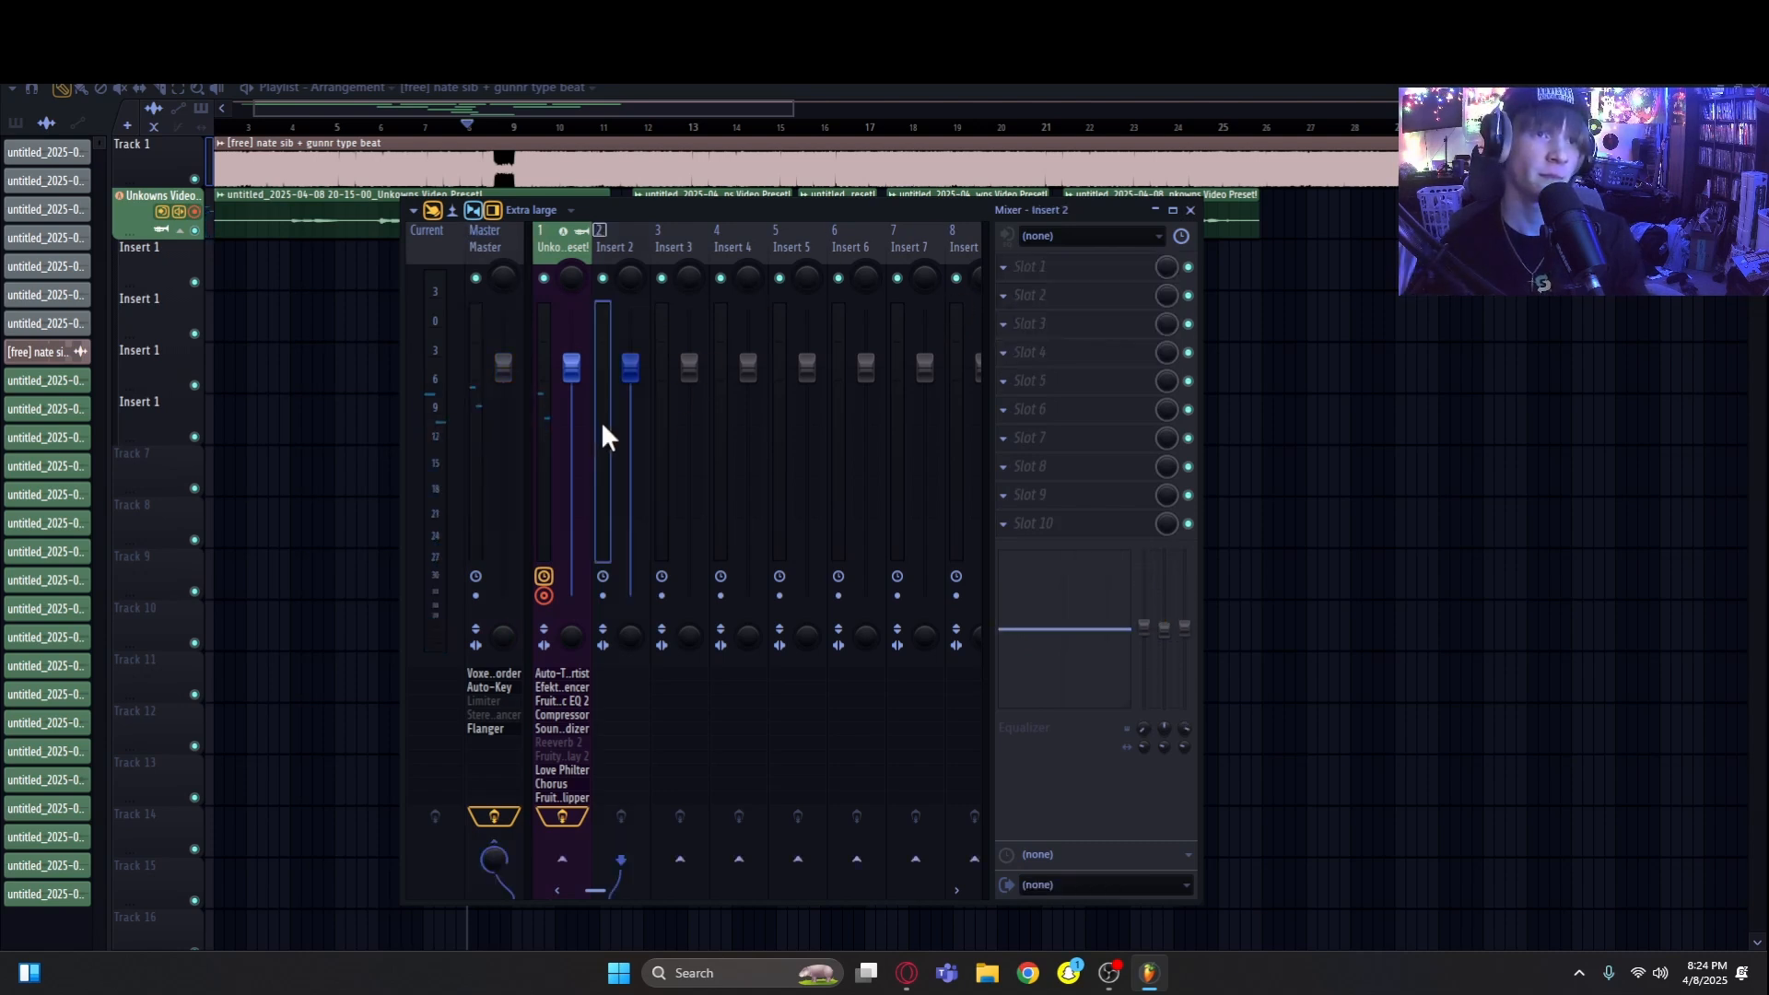
{"action": "left_click", "coordinate": [546, 446]}
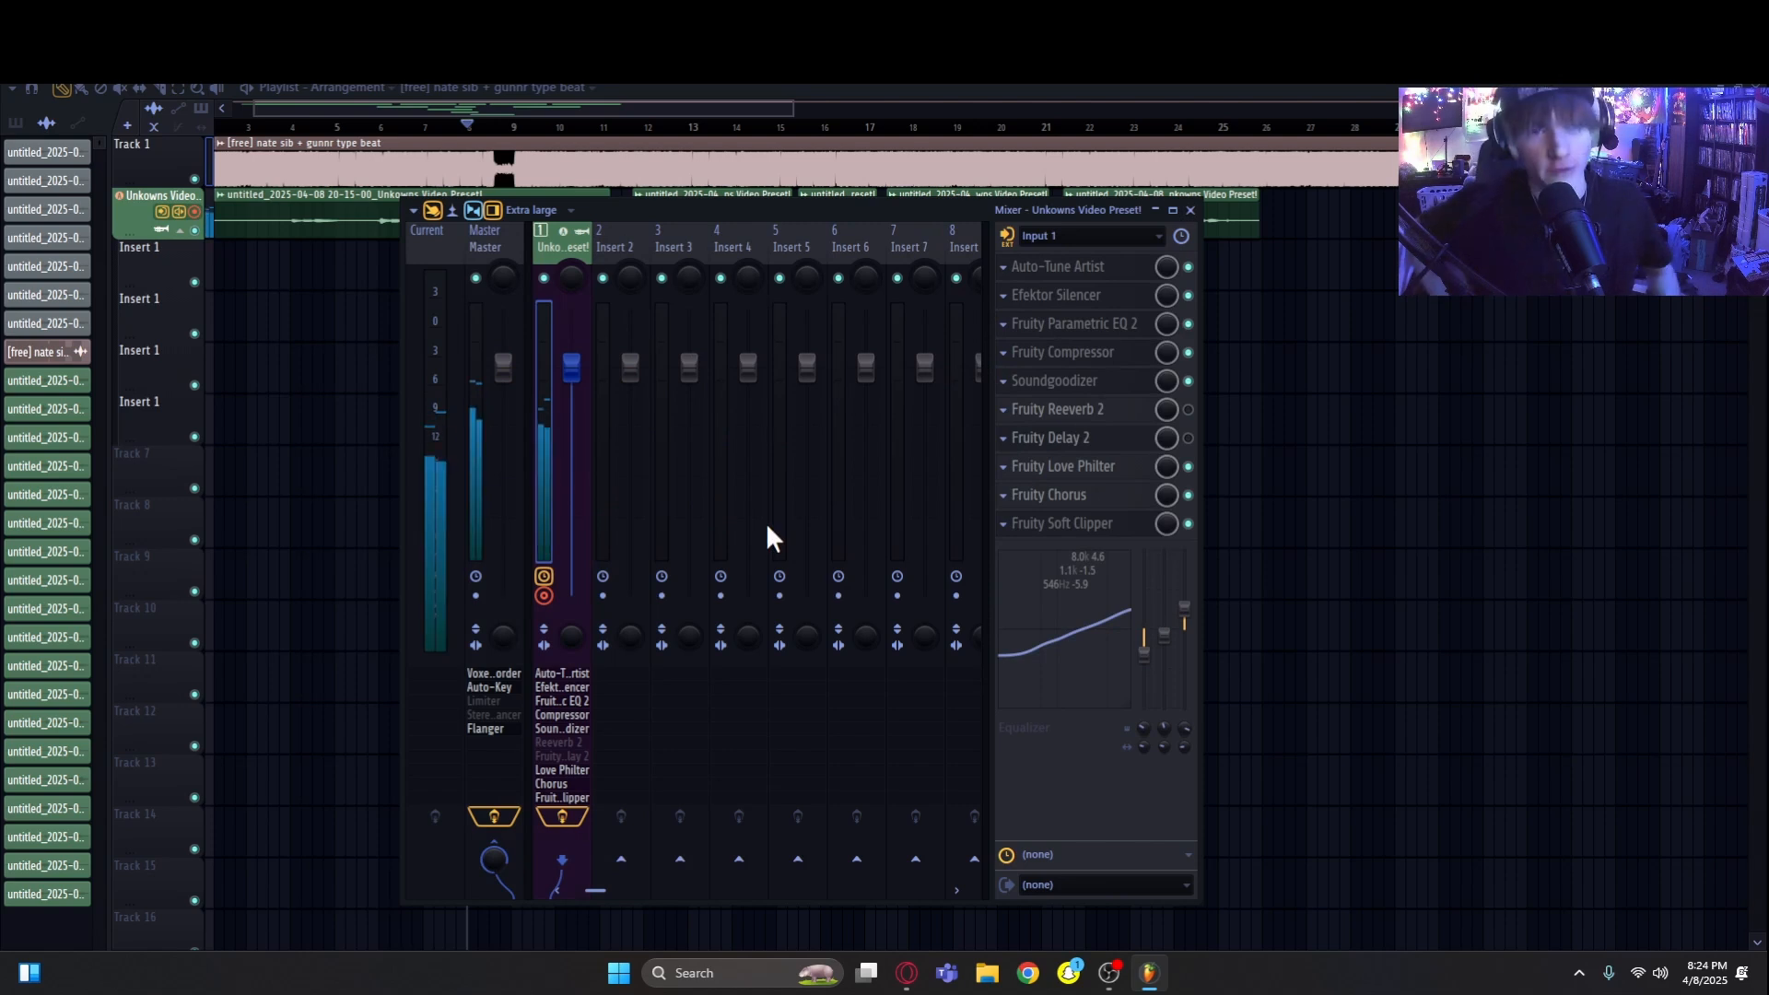